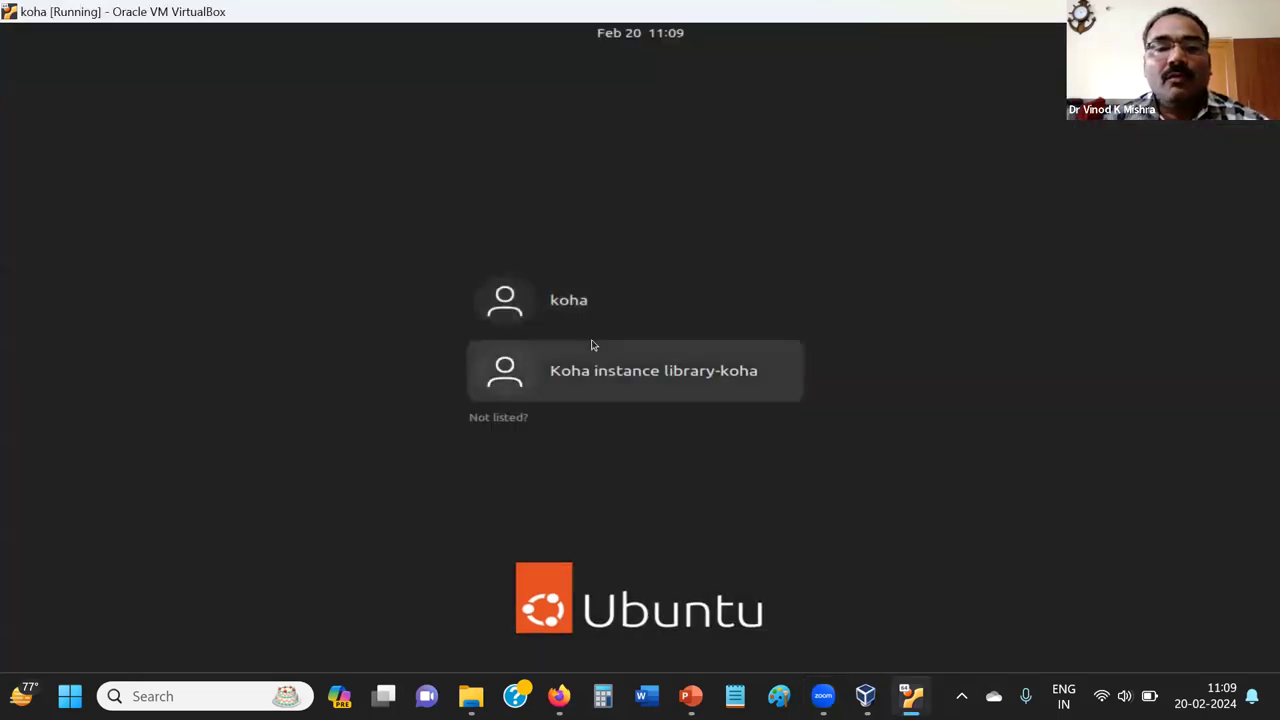
Sign in to the koha user account on the Ubuntu login screen with its password.
left_click(584, 326)
type("•••••")
key("Return")
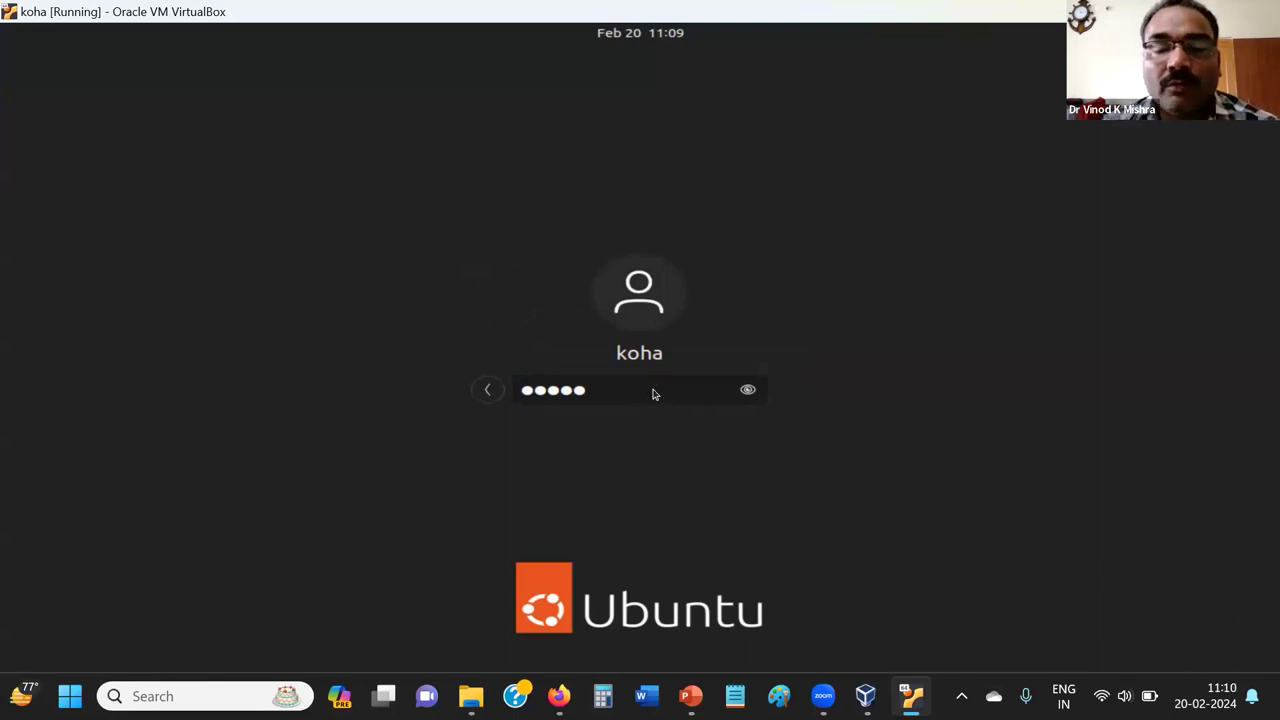
key("Return")
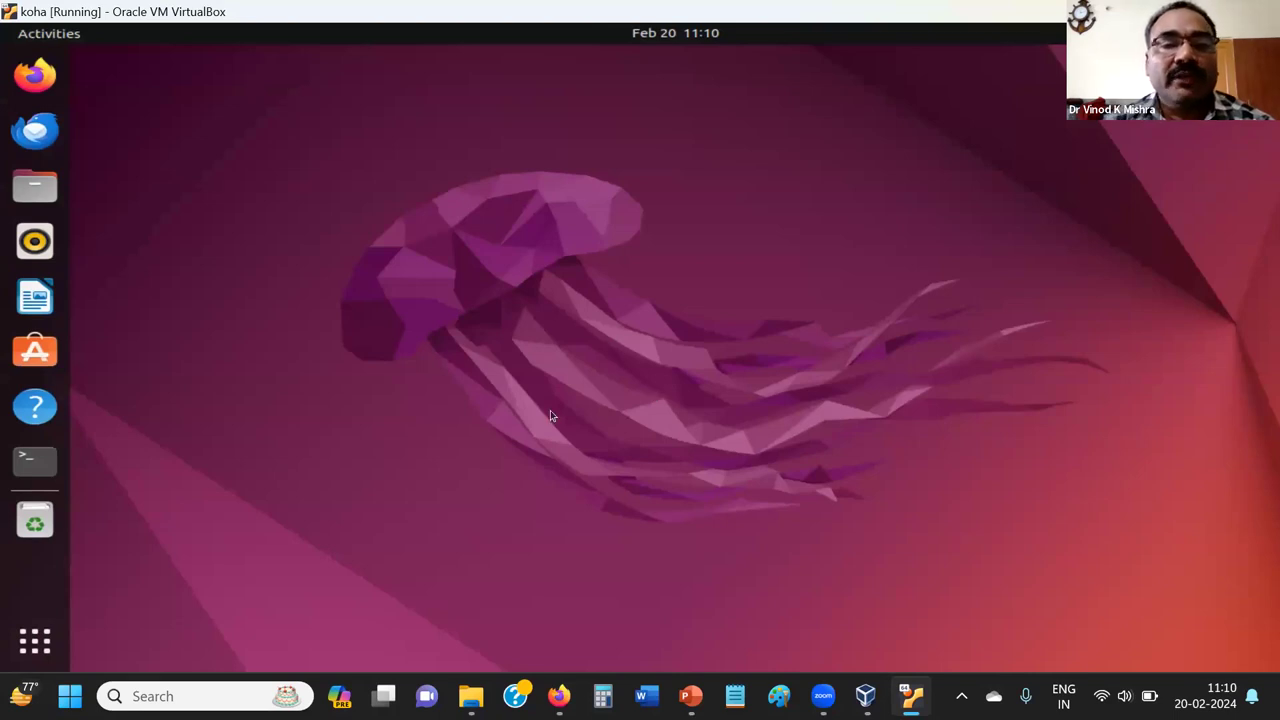
Launch Firefox, open the Koha OPAC home page at localhost, and dismiss the tracker popup.
left_click(33, 77)
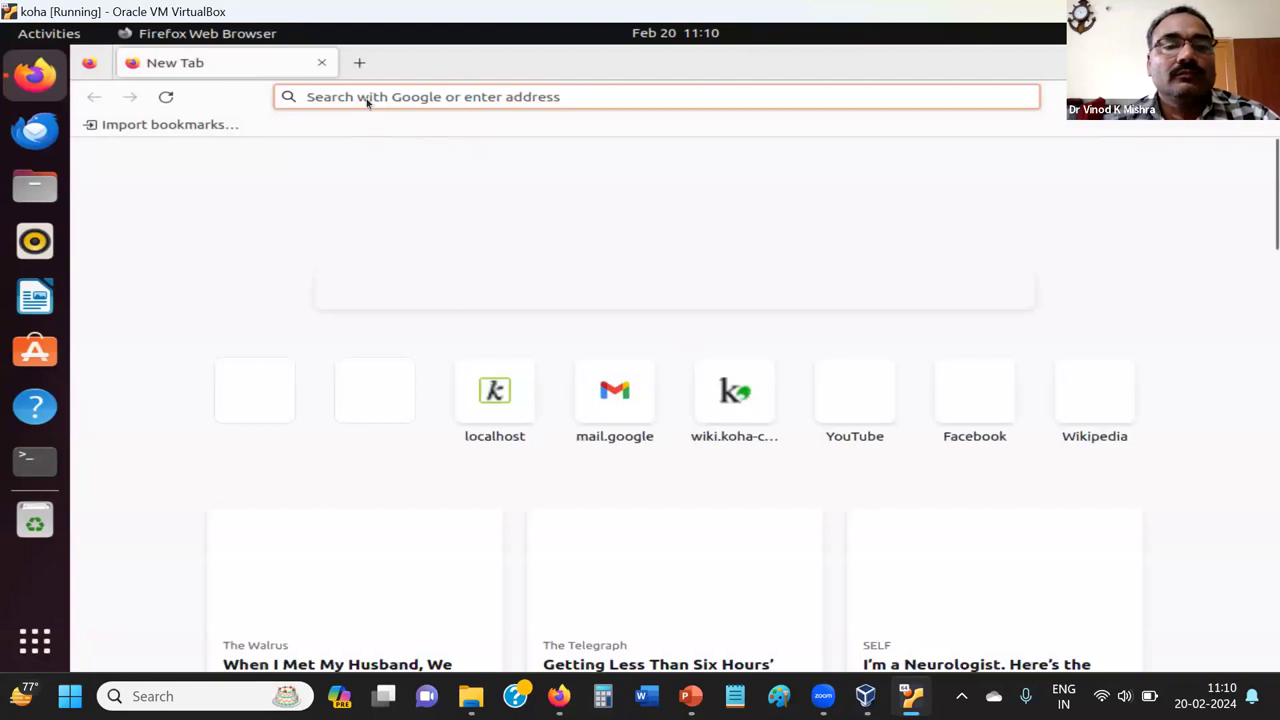
left_click(503, 409)
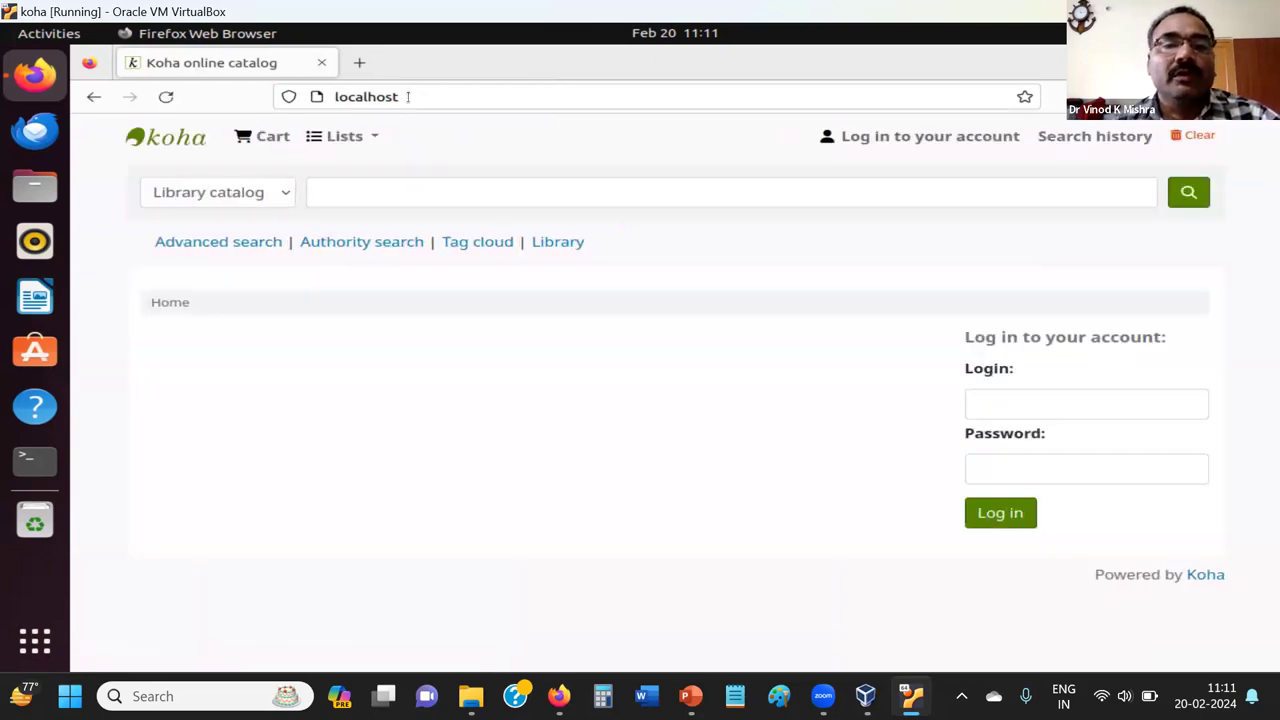
left_click(407, 96)
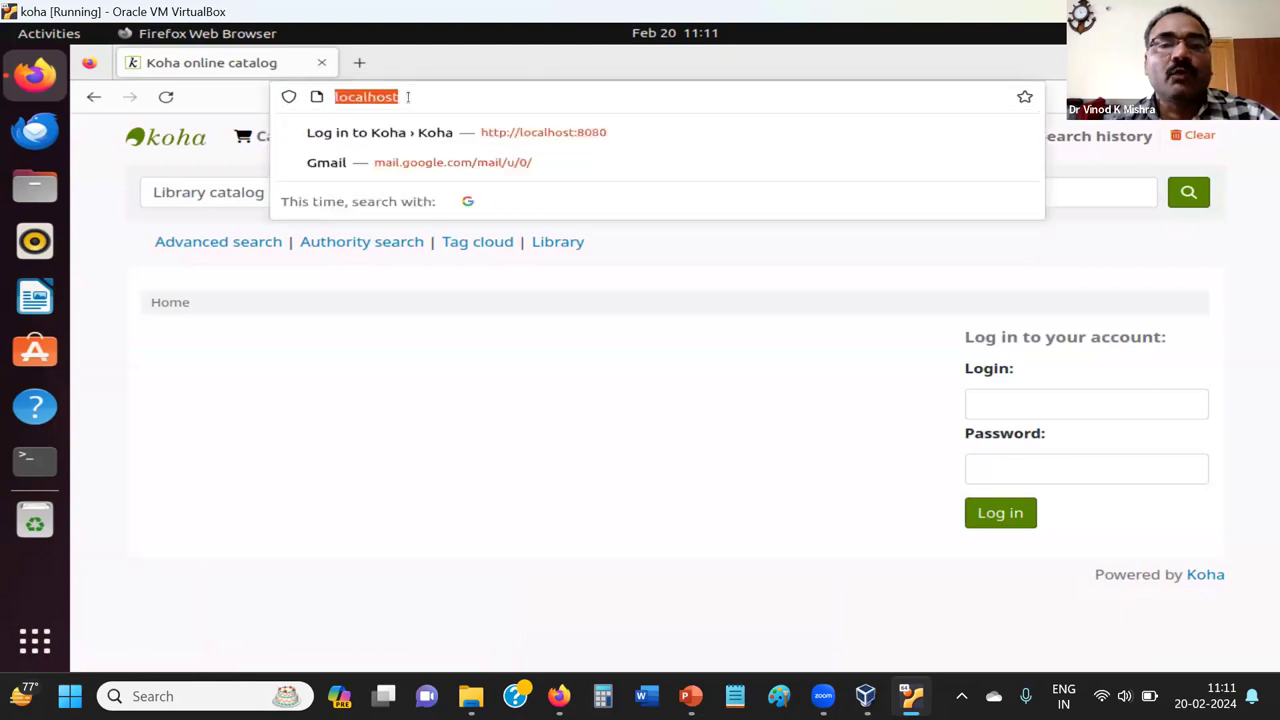
left_click(409, 96)
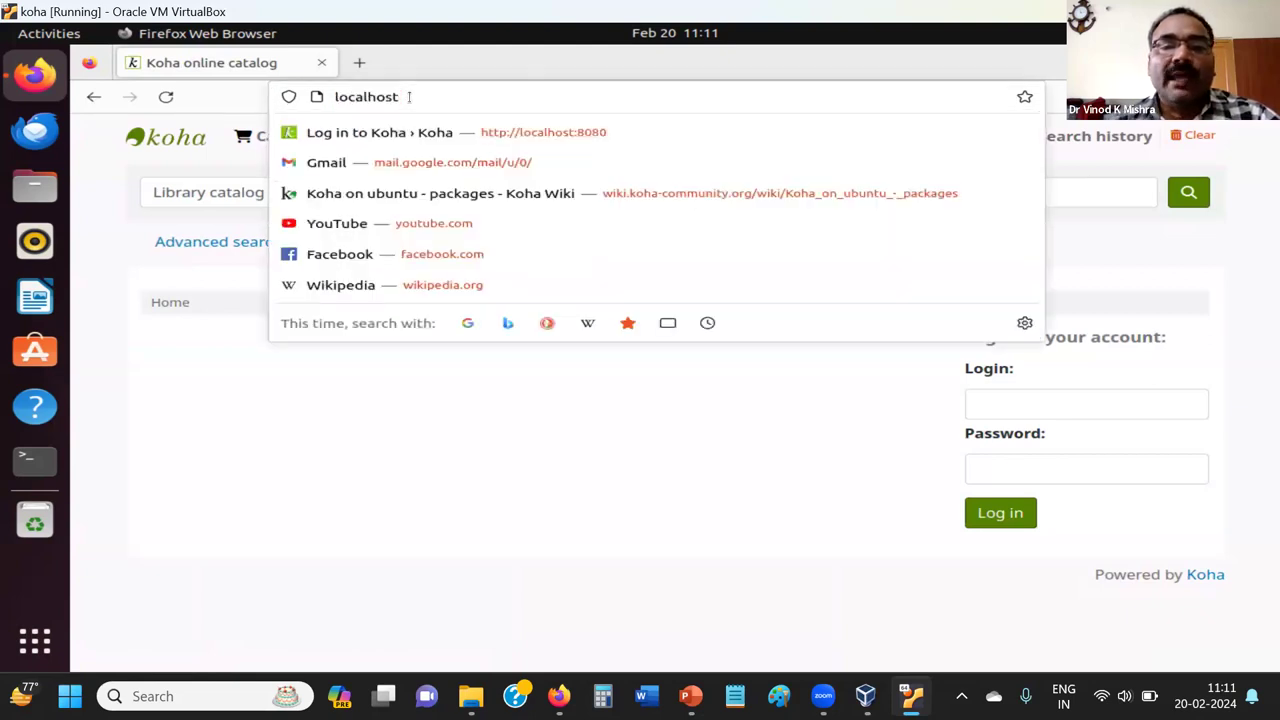
left_click(517, 532)
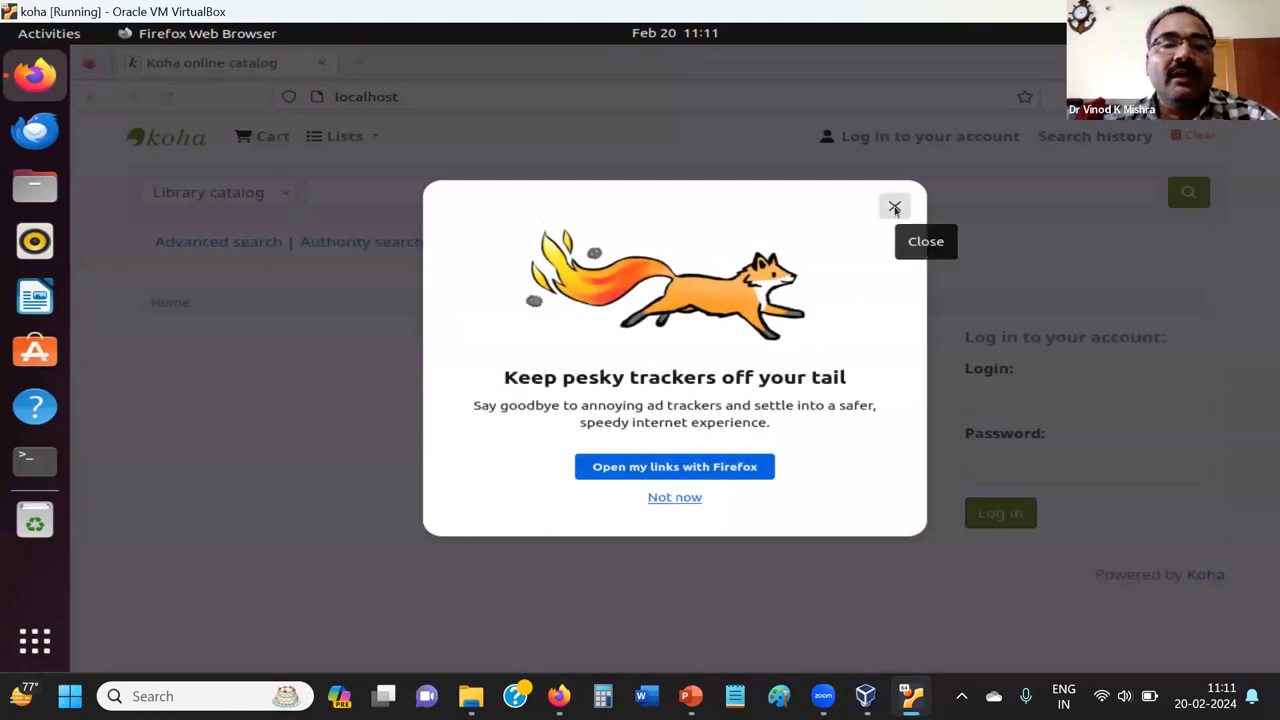
left_click(895, 209)
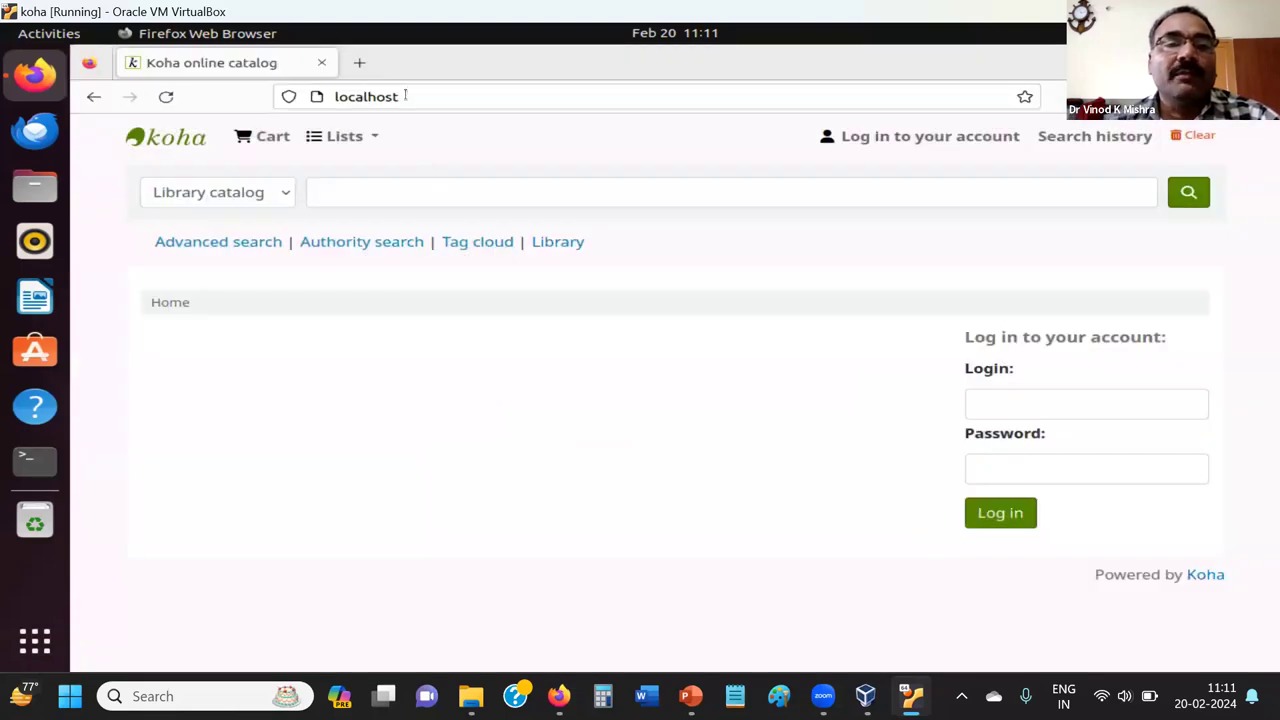
left_click(360, 70)
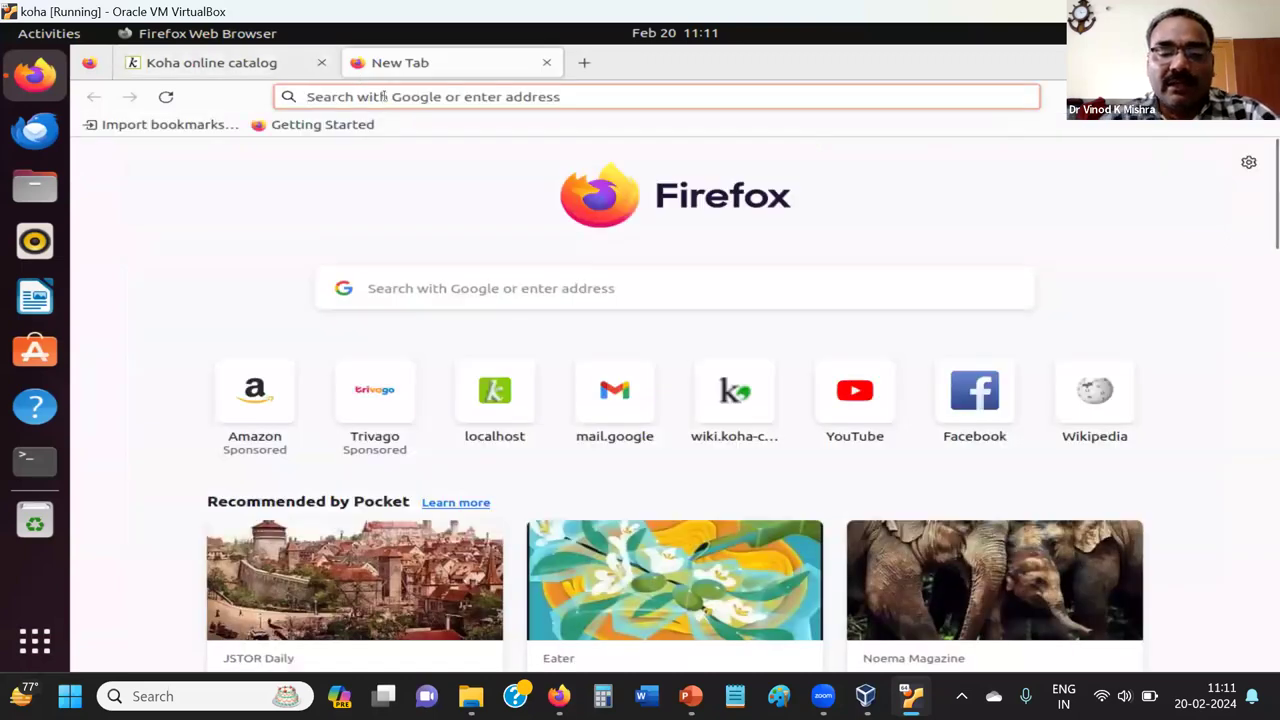
Load the Koha staff interface login at localhost:8080 in the new tab.
type("local")
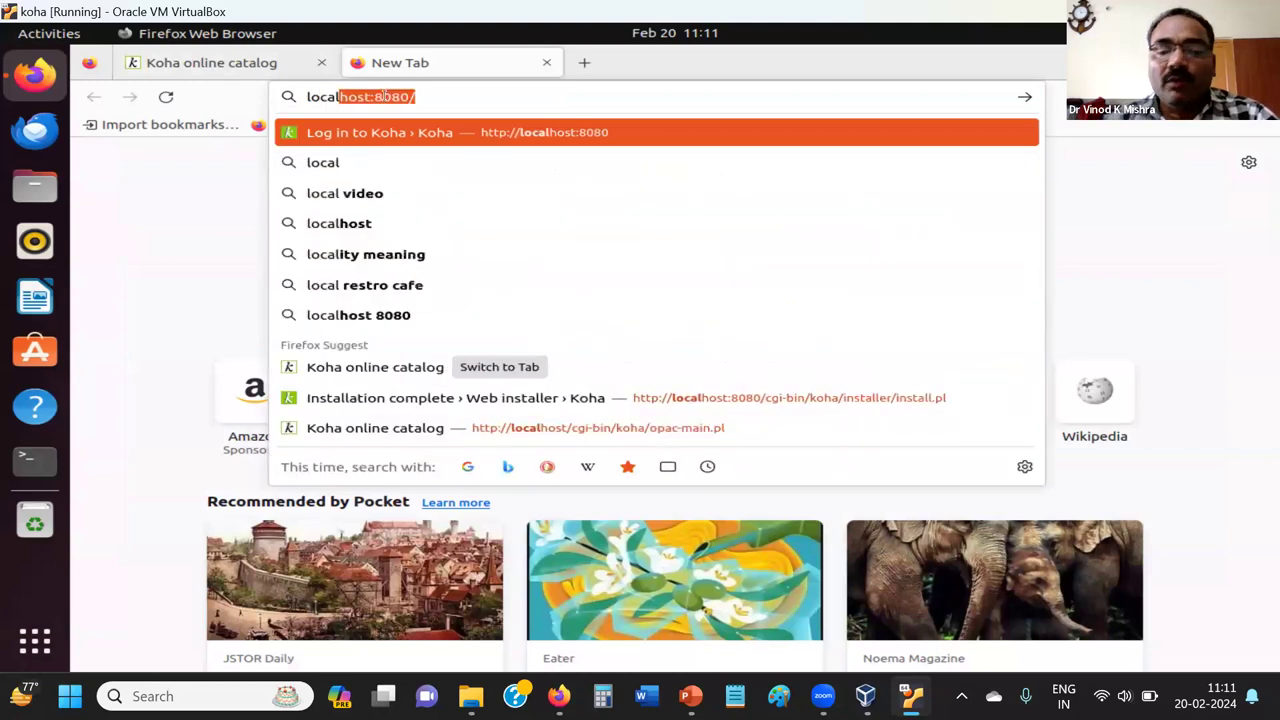
key("End")
key("BackSpace")
key("Return")
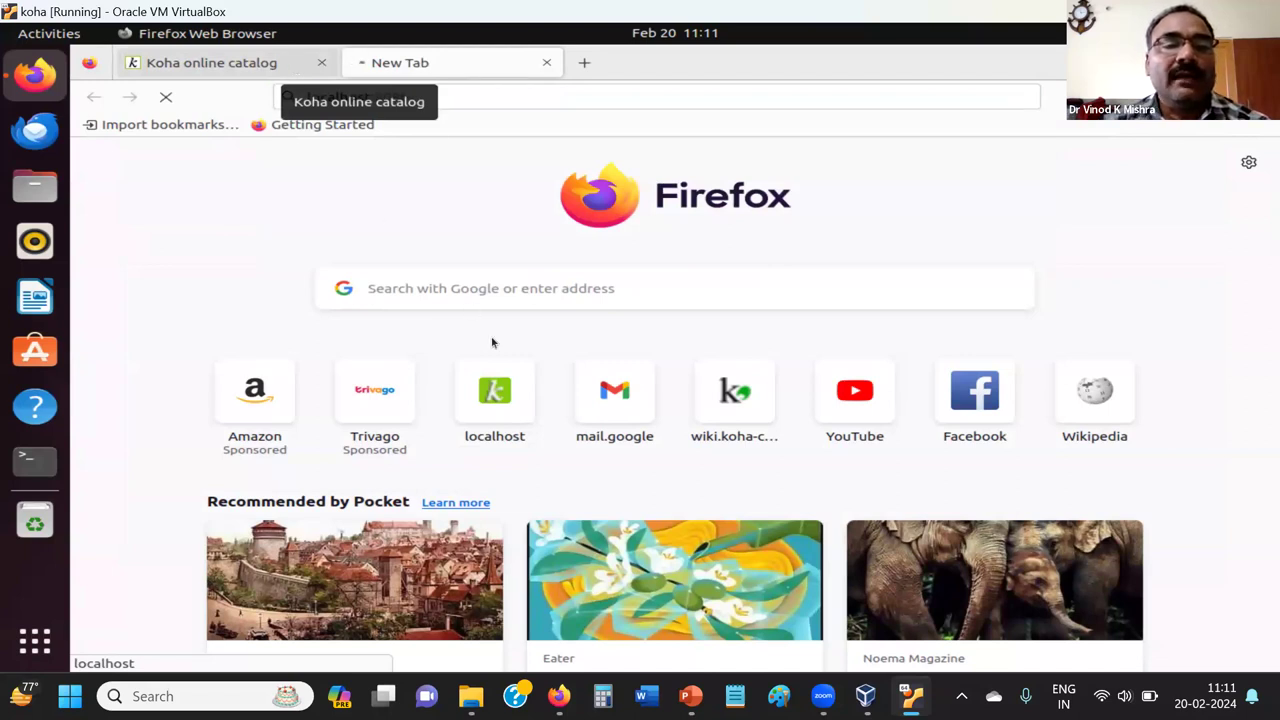
left_click(297, 76)
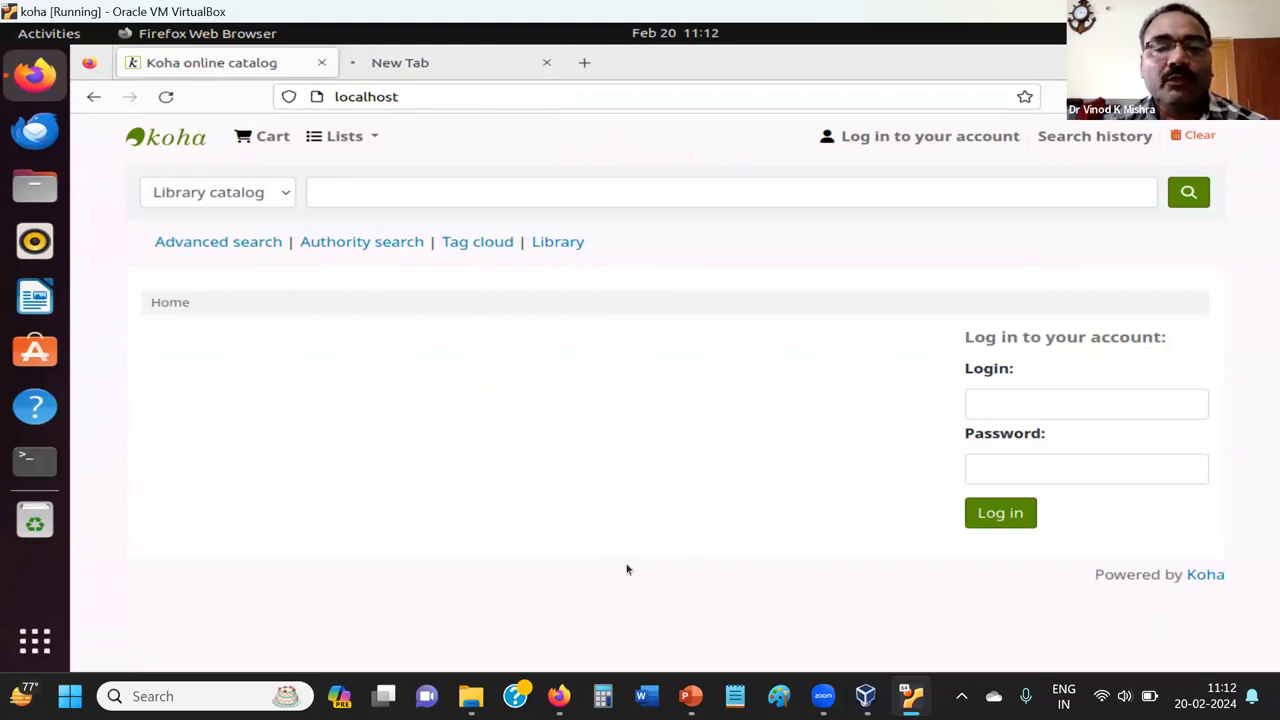
left_click(421, 80)
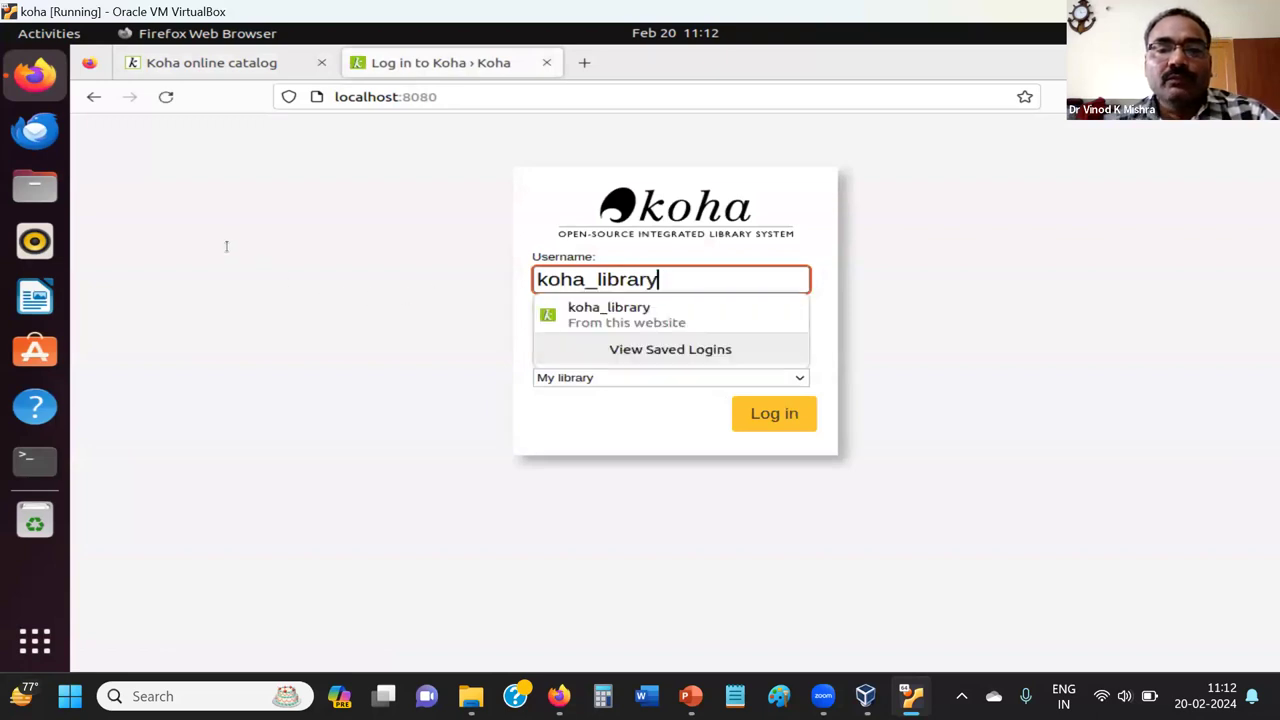
Log in with the staff username and password, declining to save the login.
key("ctrl+a")
key("BackSpace")
type("librarian")
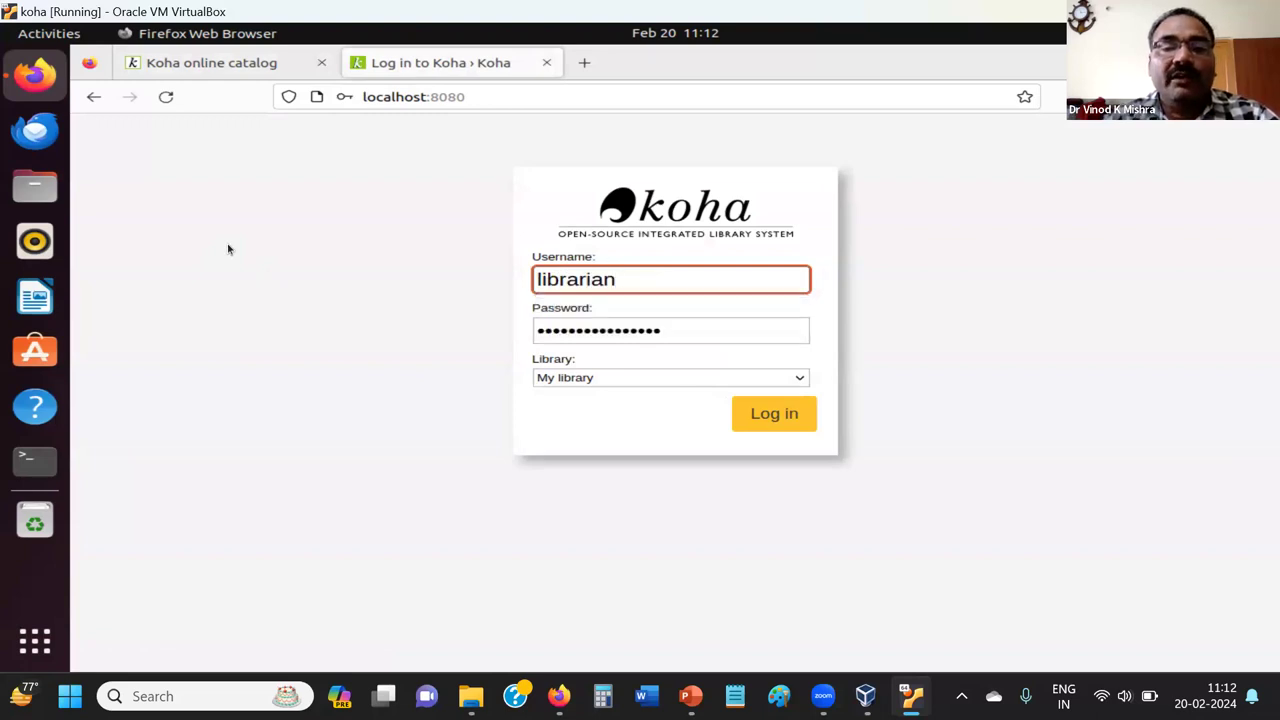
key("Tab")
type("••••••")
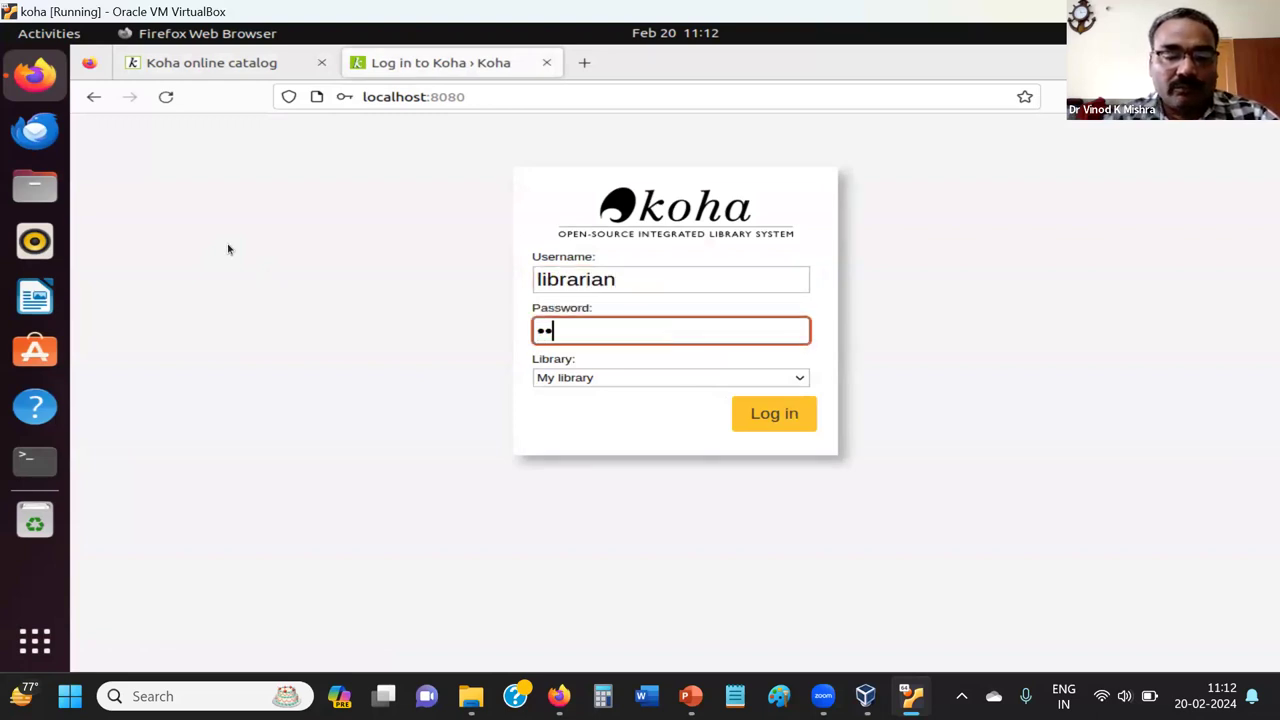
type("*")
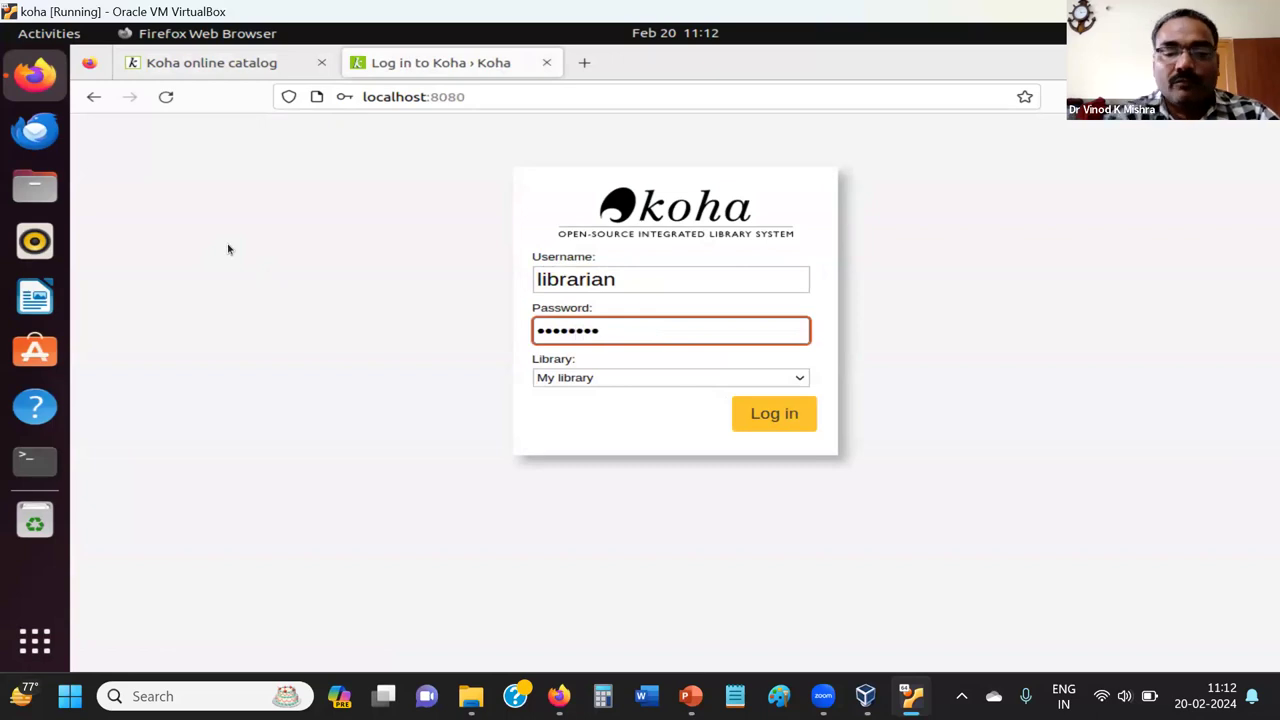
key("Return")
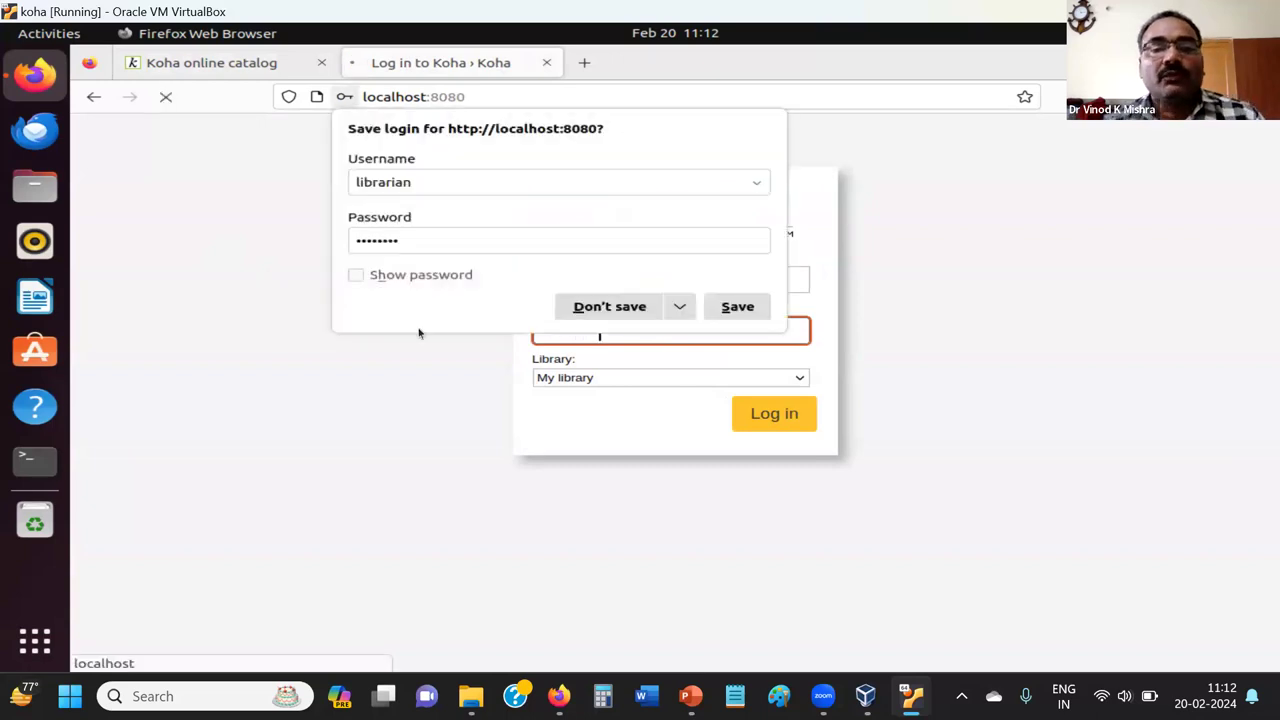
left_click(586, 306)
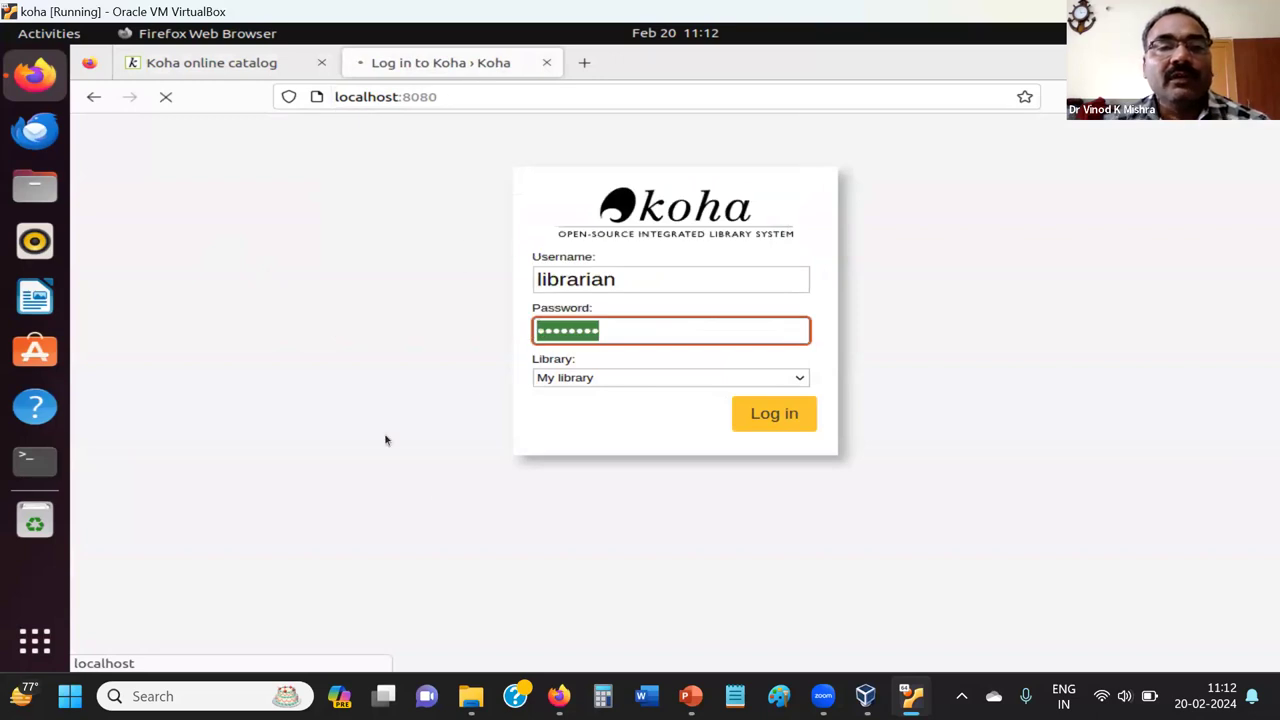
Inspect the OPAC patron login form, close it, and return to the staff interface tab.
left_click(221, 80)
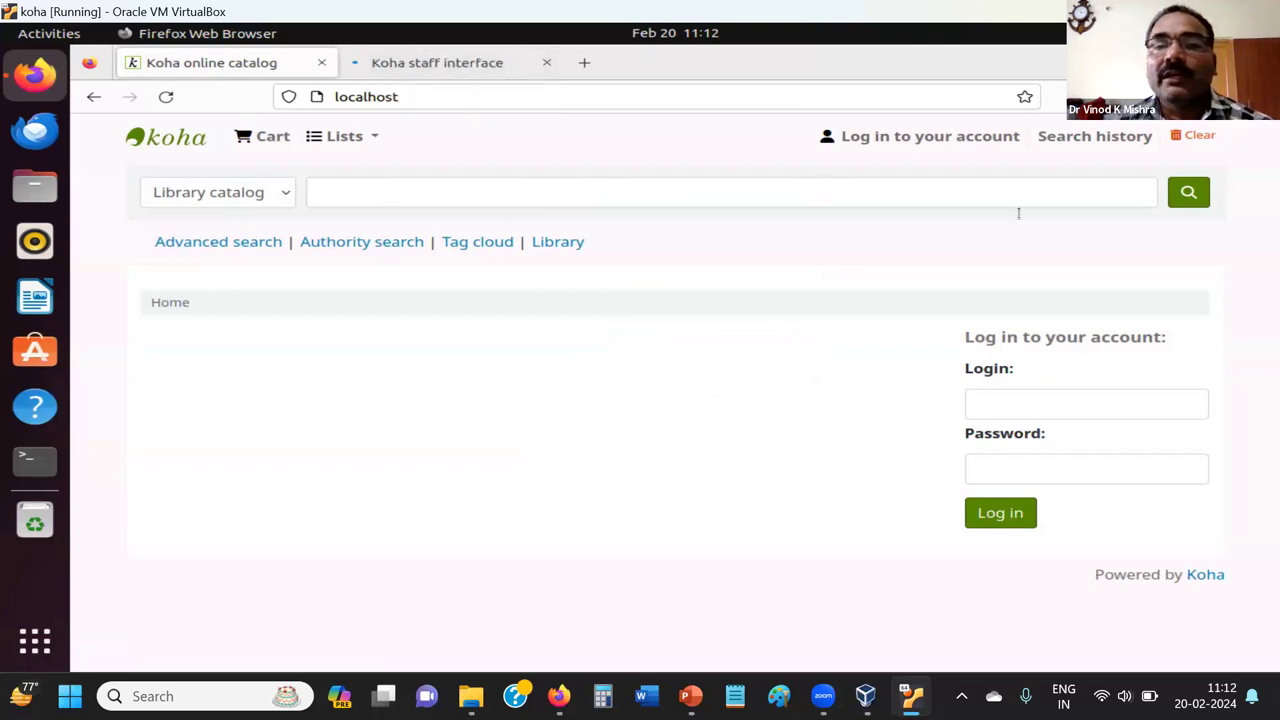
left_click(901, 146)
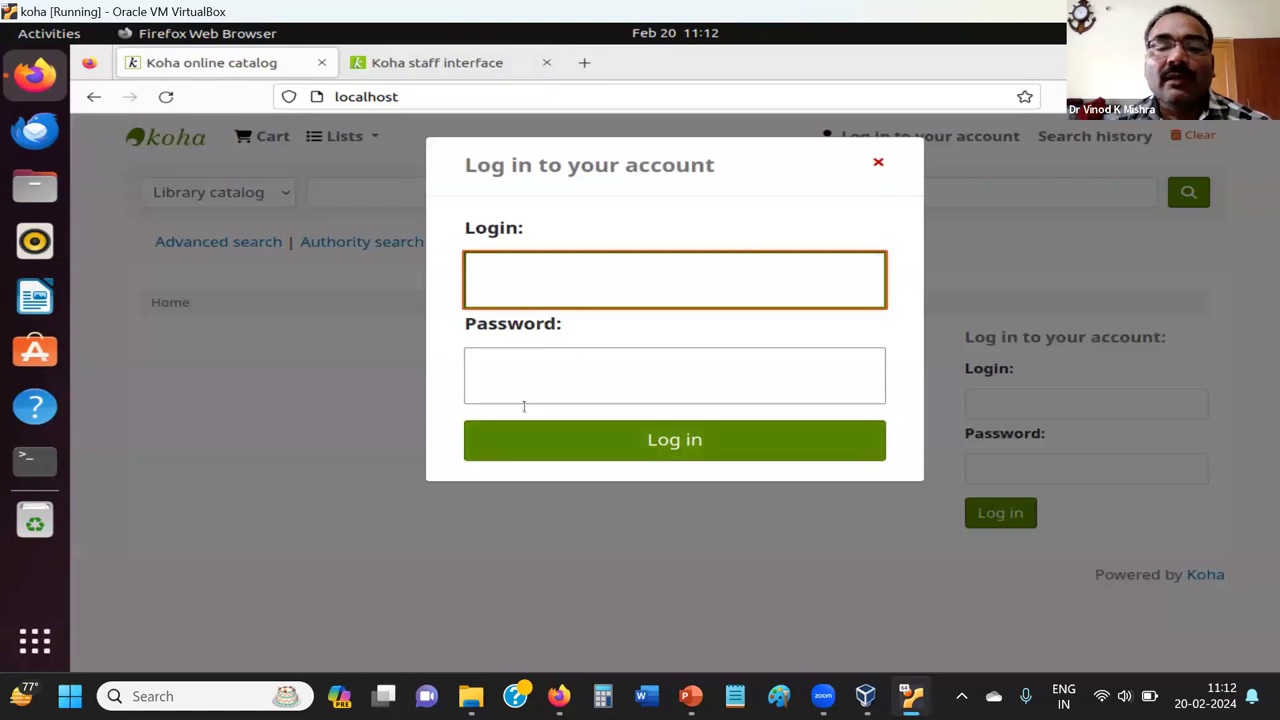
left_click(879, 163)
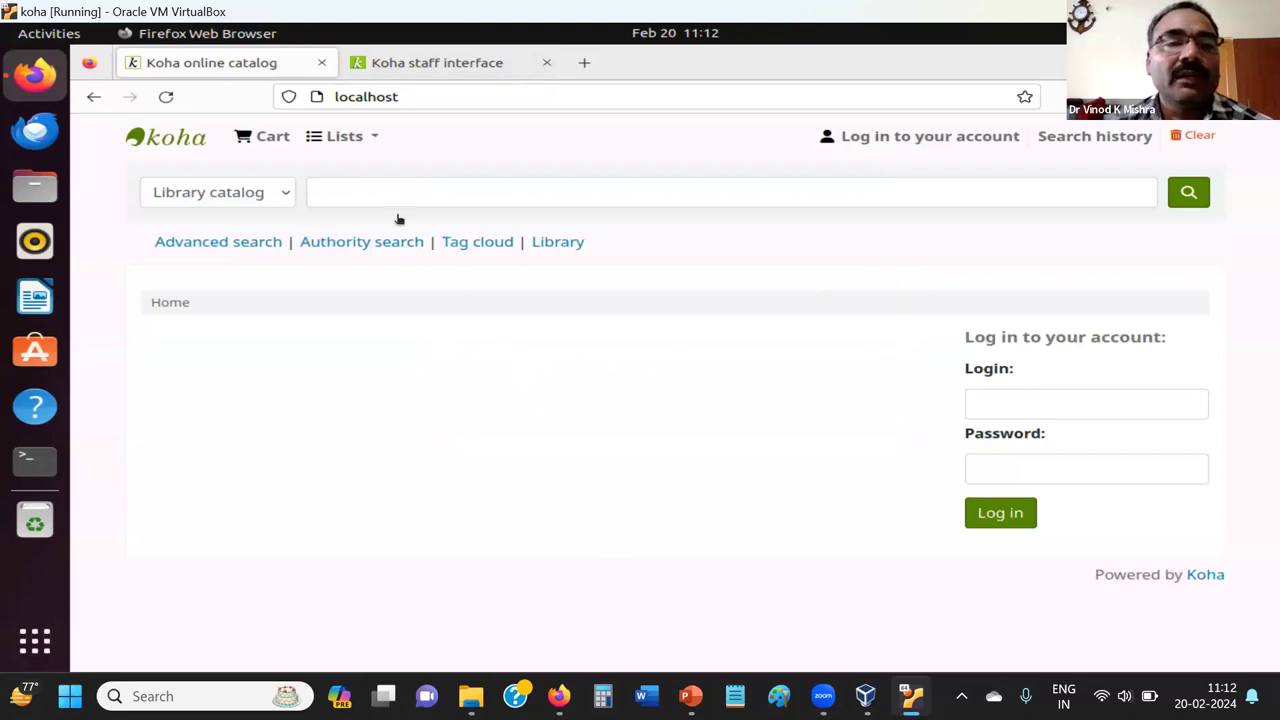
key("ctrl+Tab")
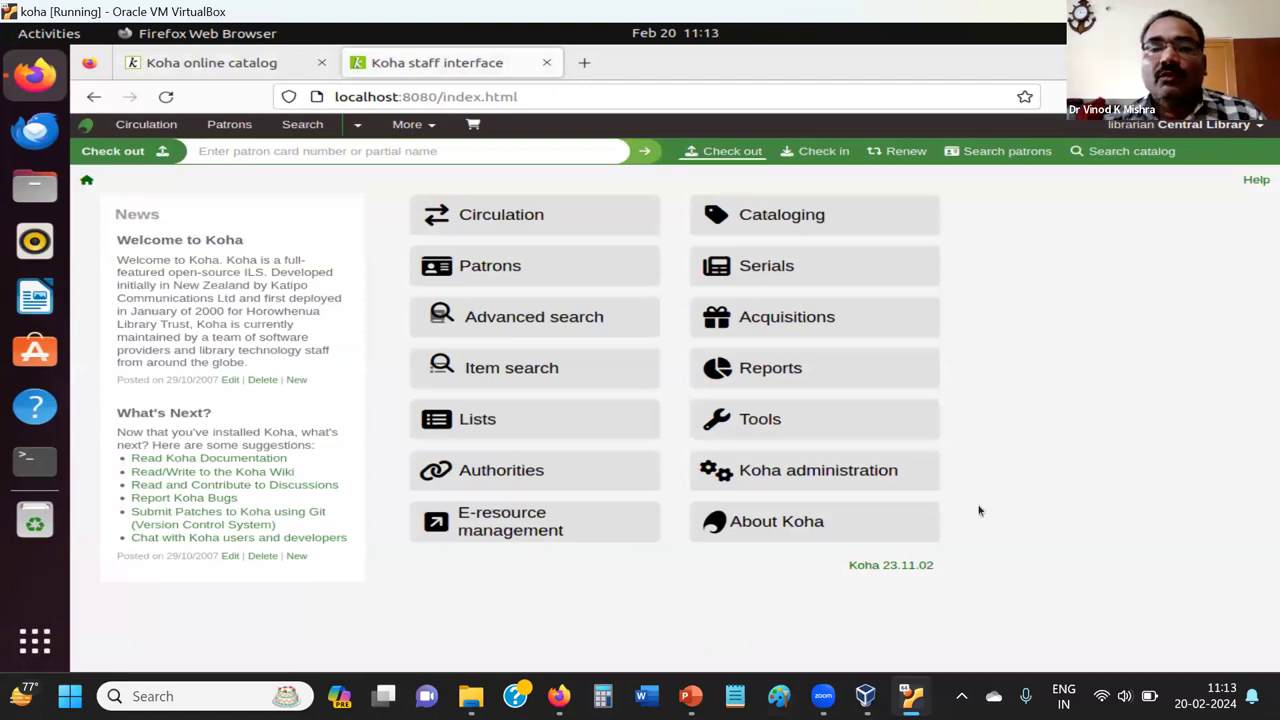
left_click(1037, 500)
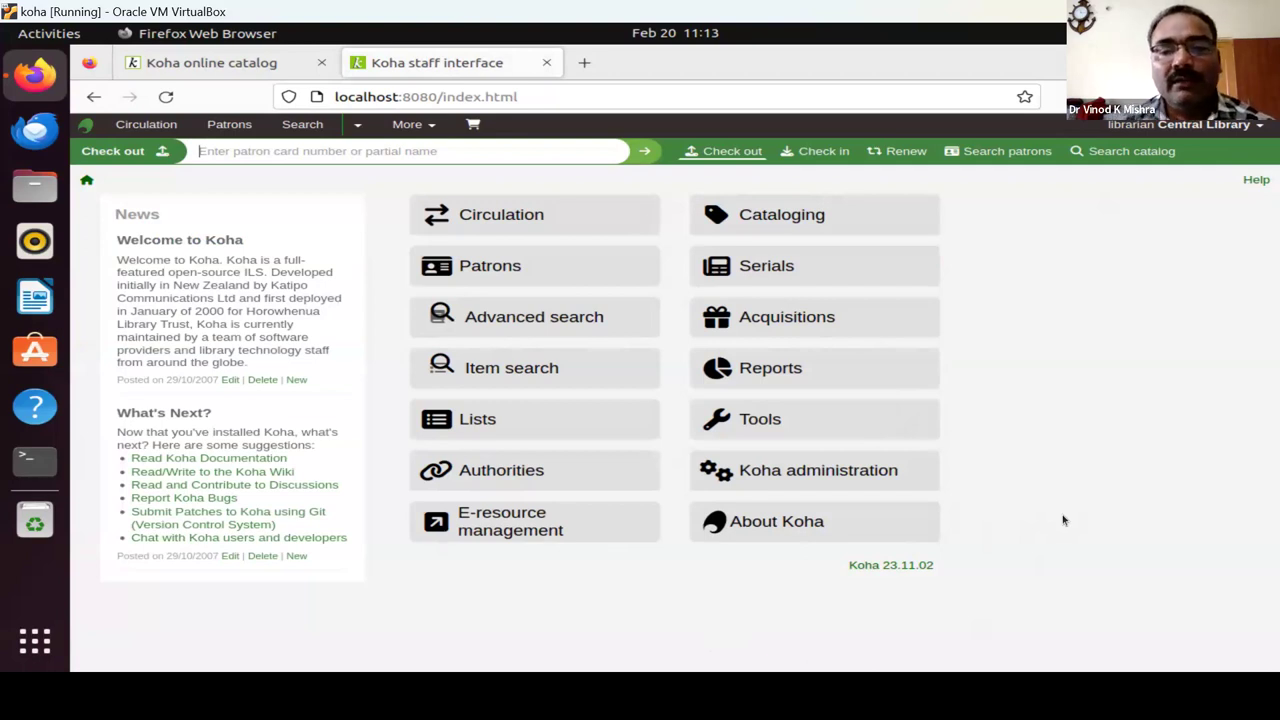
Open Administration and go to the Circulation and fine rules page.
left_click(775, 481)
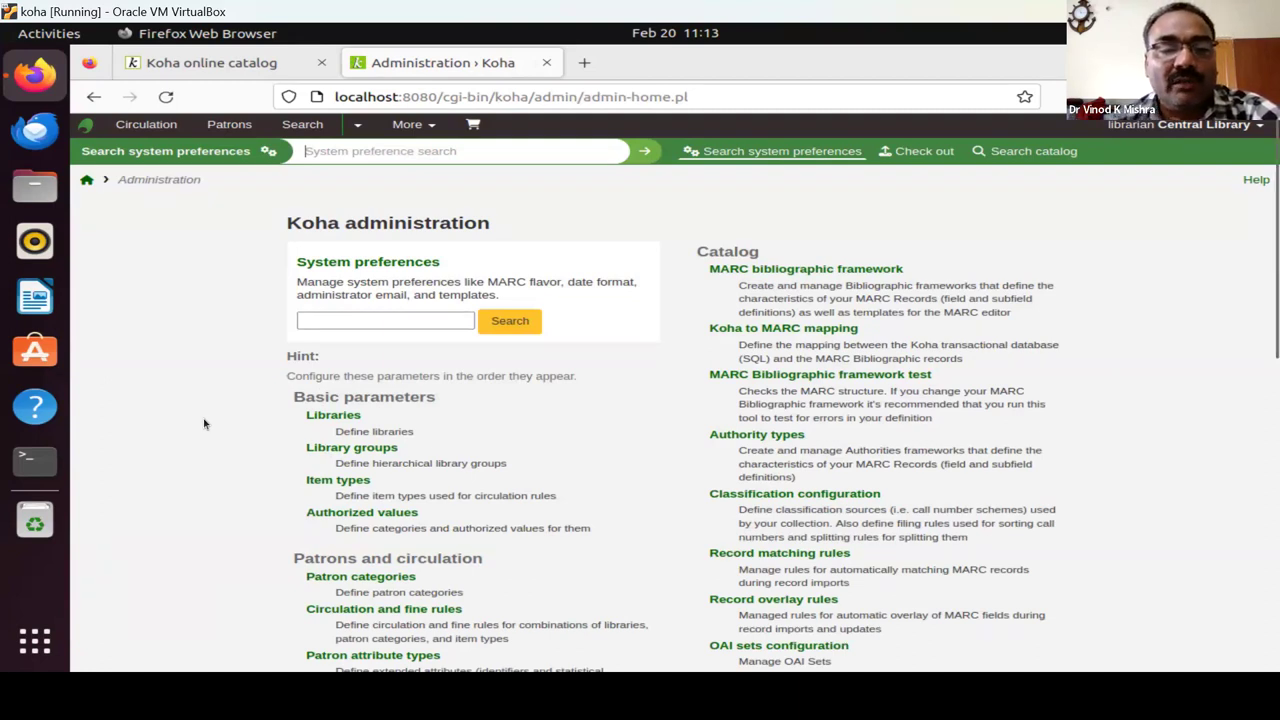
scroll(223, 443, "down", 3)
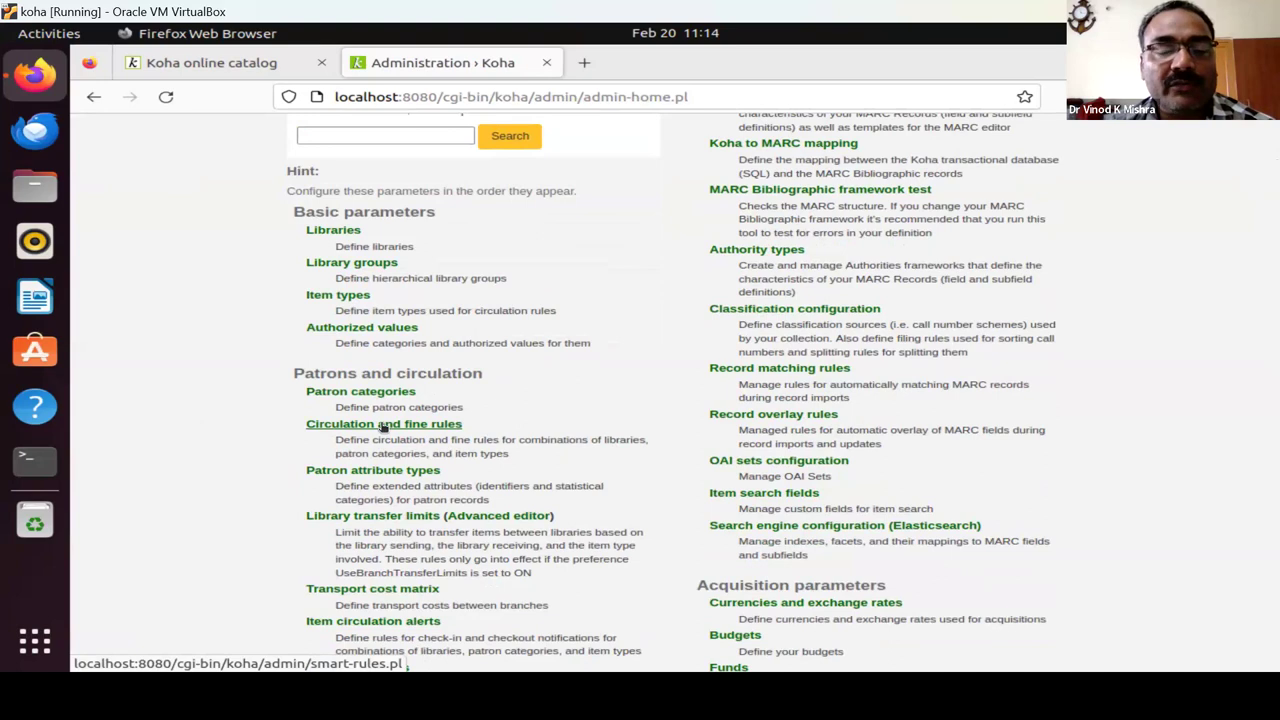
left_click(383, 426)
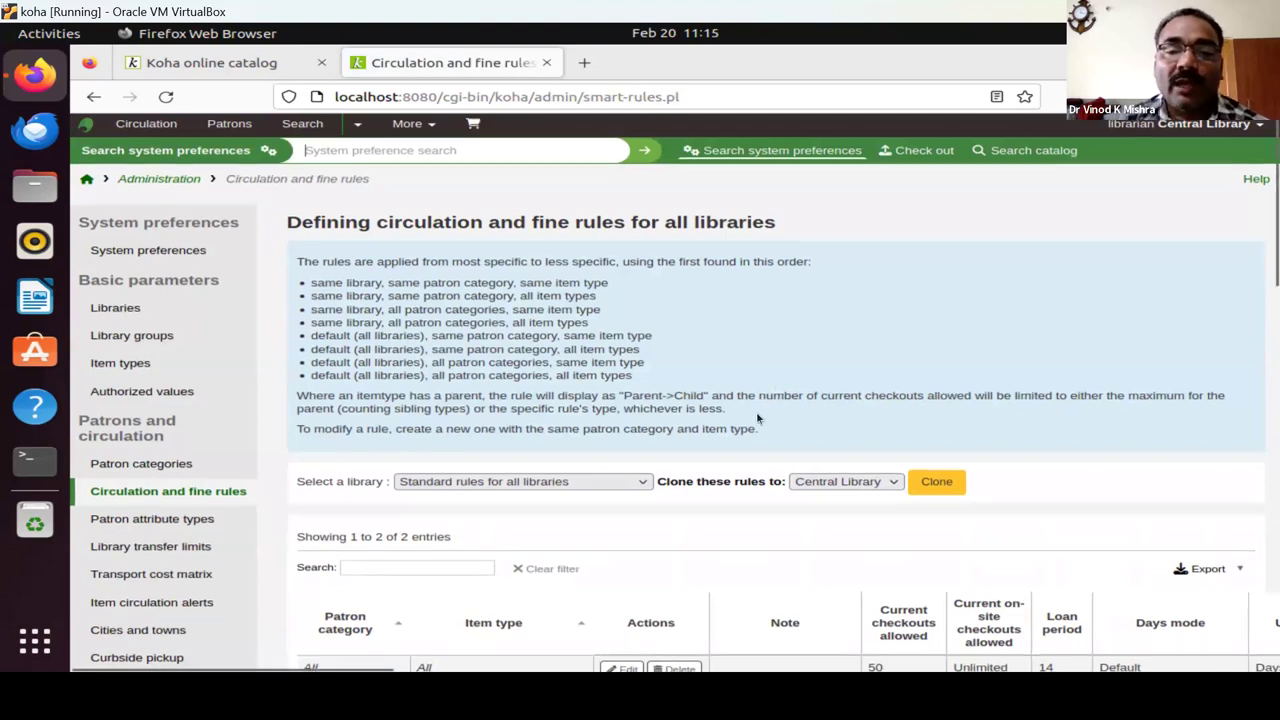
Scroll through the all-libraries rules table to review the default rule: 50 checkouts, 14-day loans.
scroll(757, 418, "down", 3)
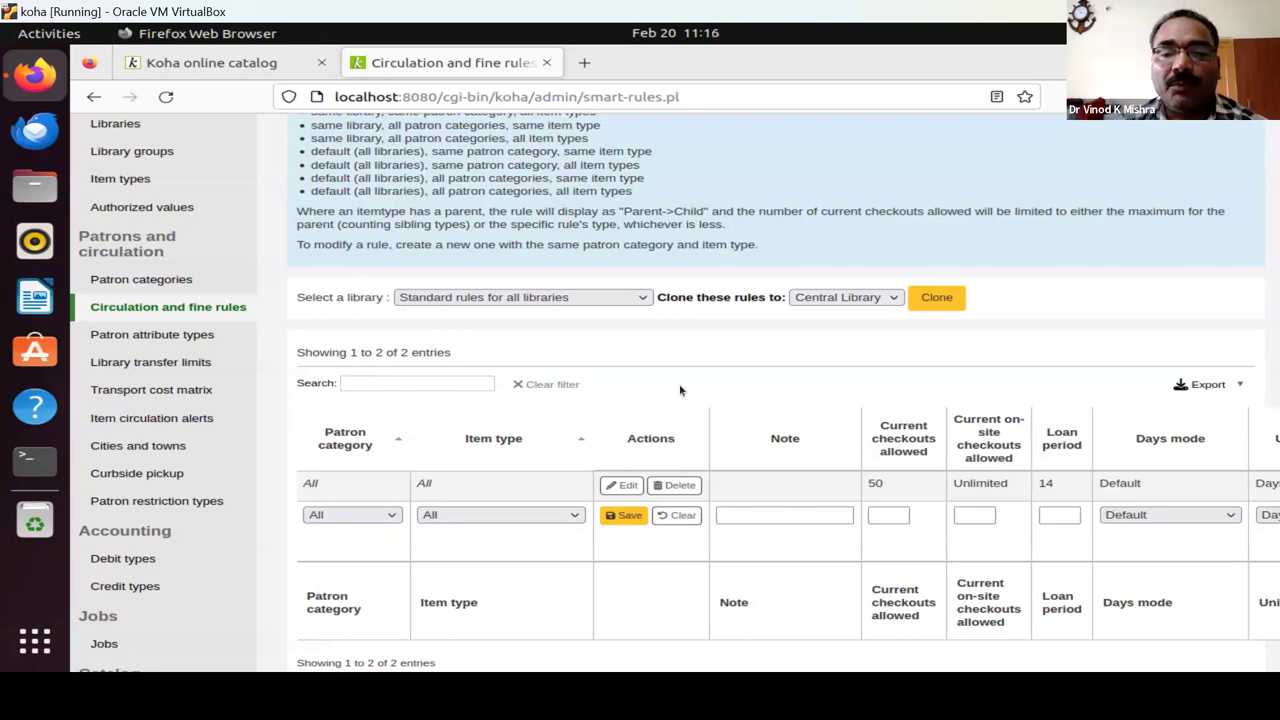
scroll(680, 390, "down", 5)
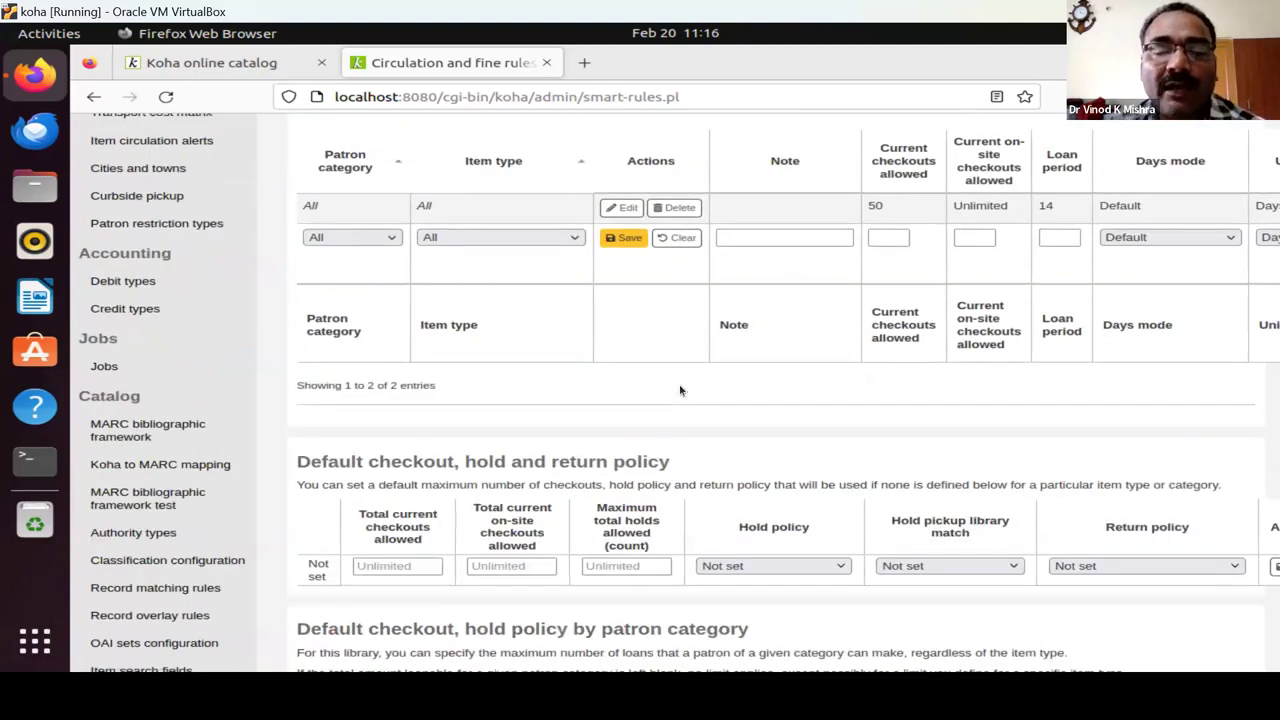
scroll(680, 390, "up", 3)
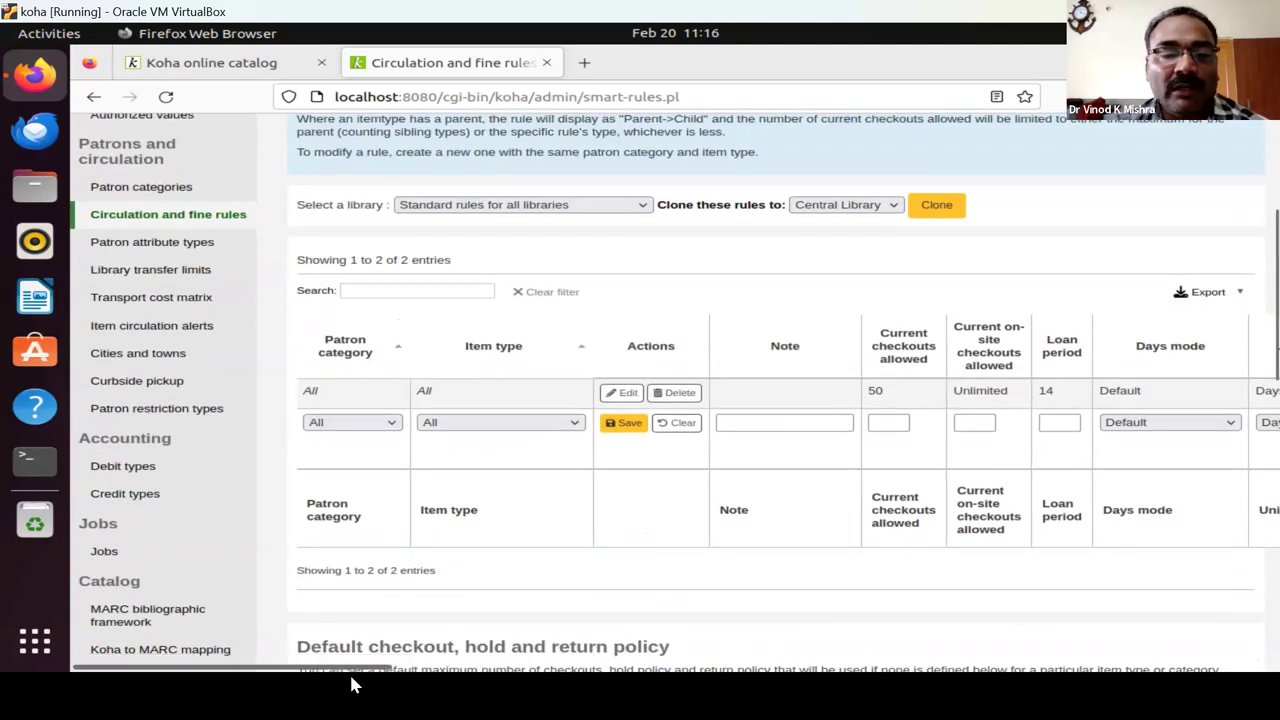
left_click_drag(348, 675, 508, 666)
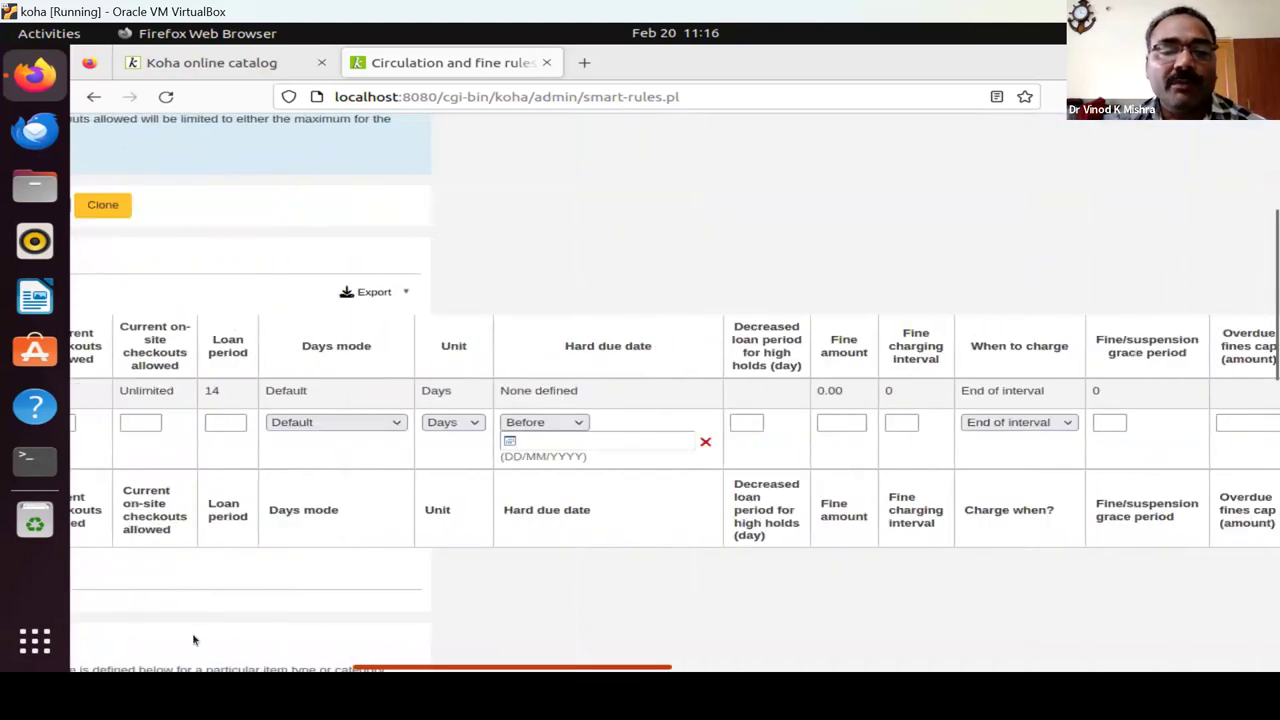
left_click_drag(155, 640, 110, 650)
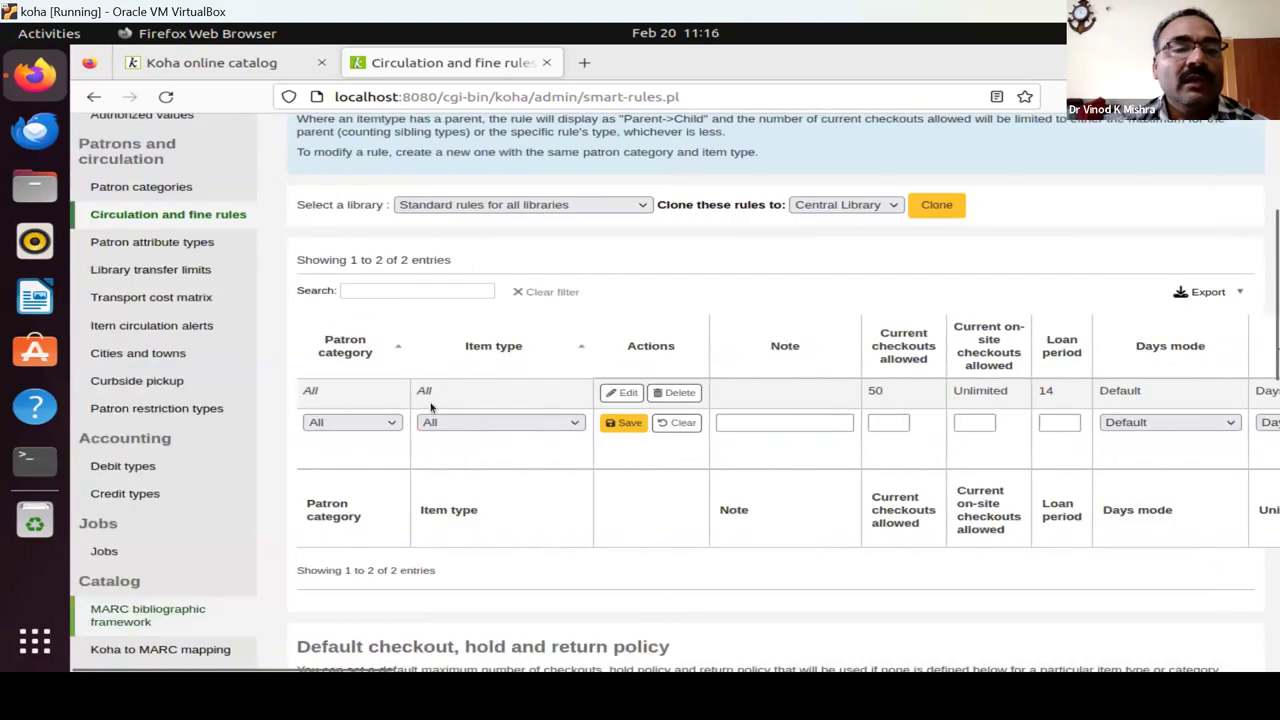
scroll(160, 250, "up", 5)
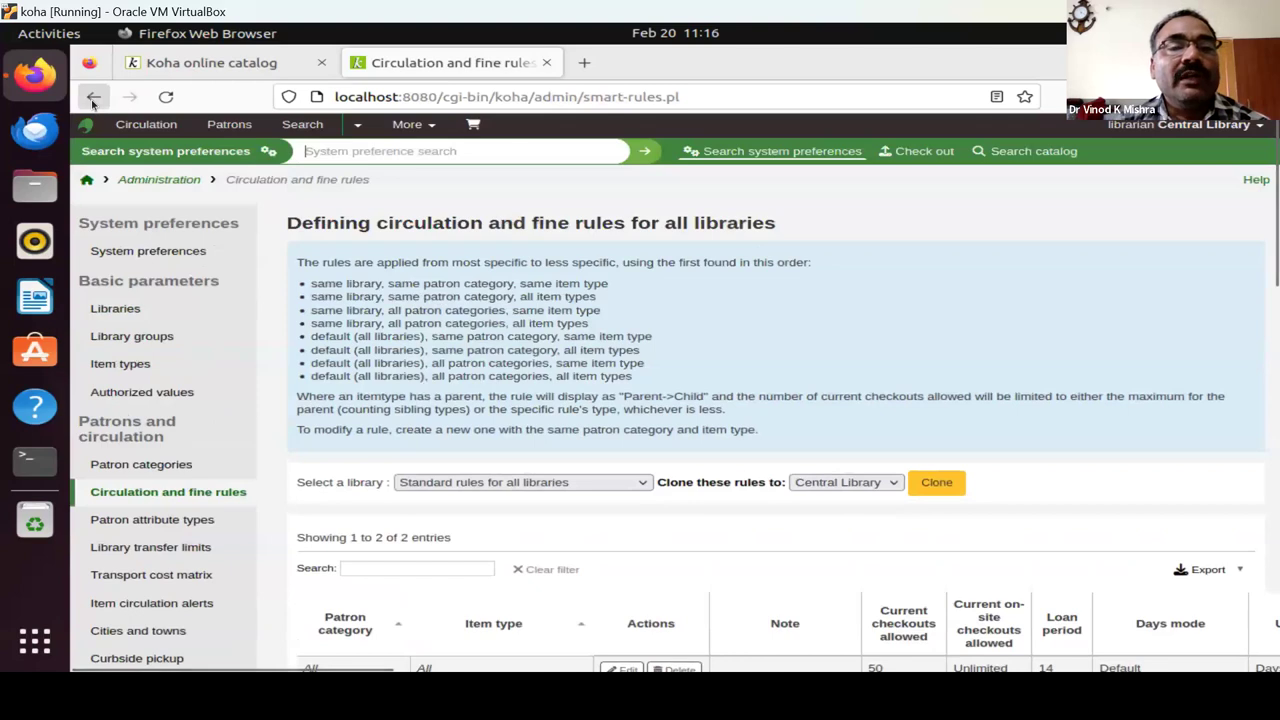
Return to Administration and open the Libraries page listing Central Library (CL).
left_click(93, 98)
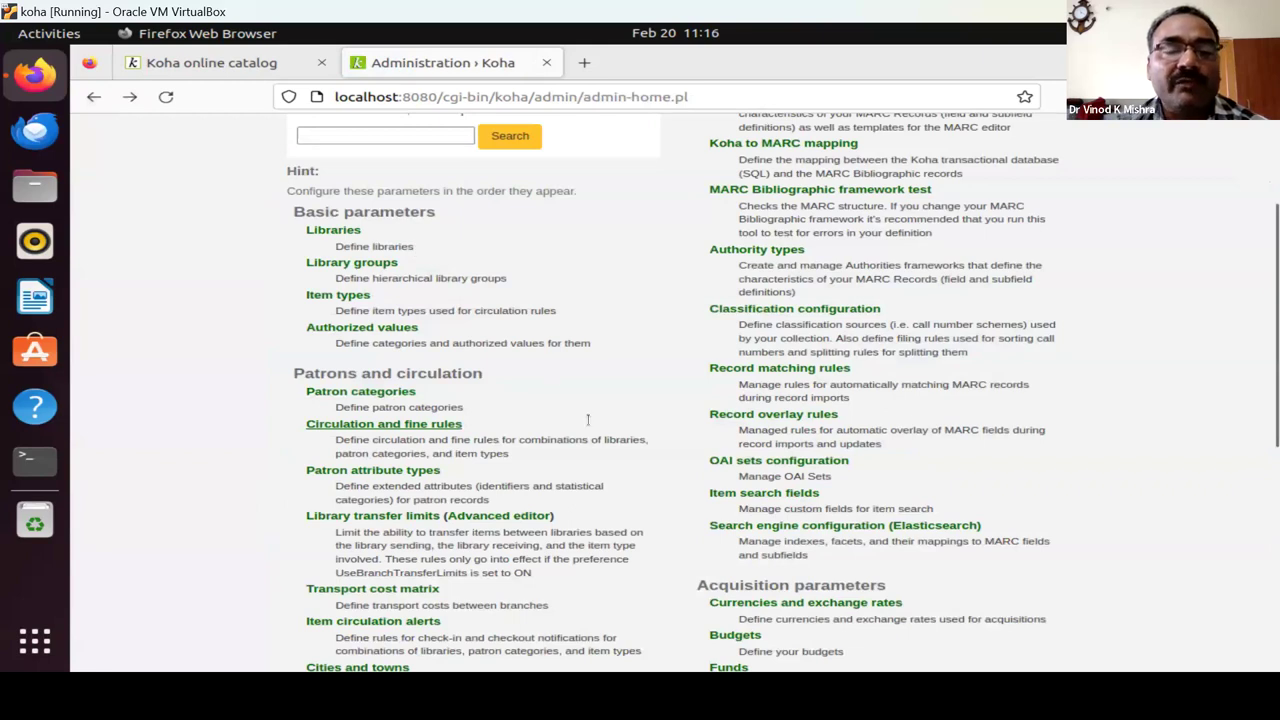
left_click(326, 233)
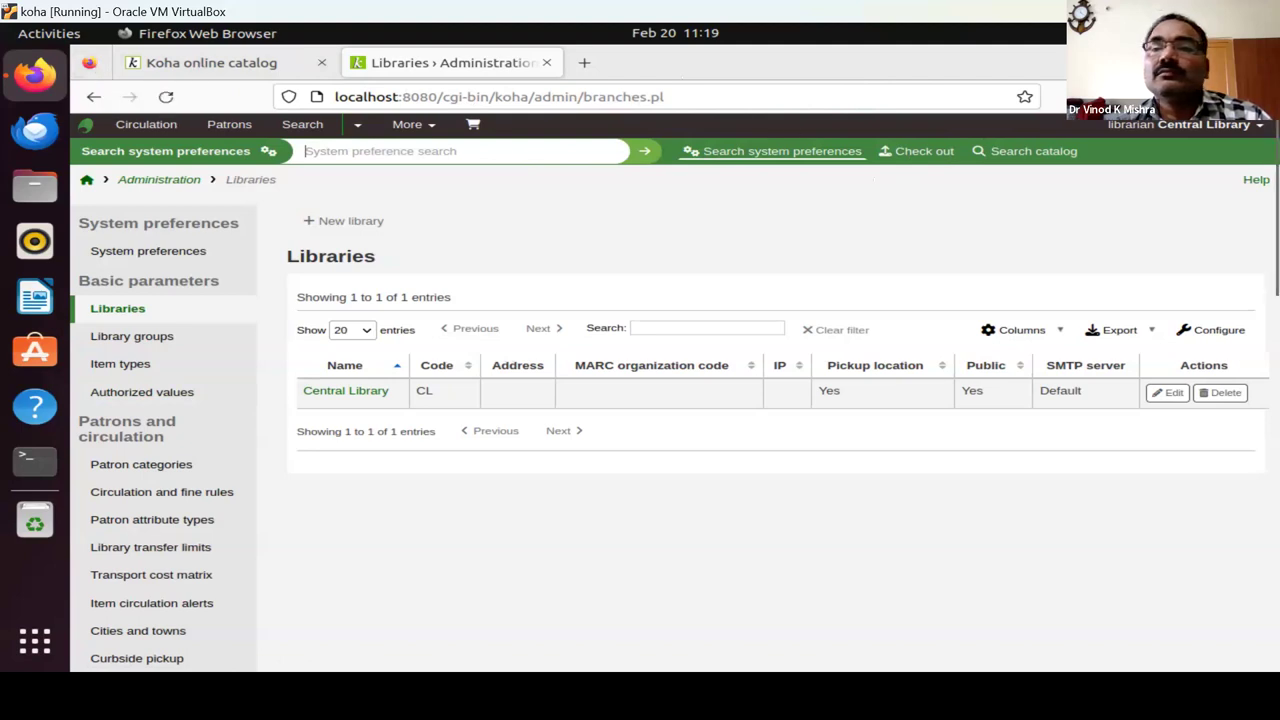
right_click(1036, 64)
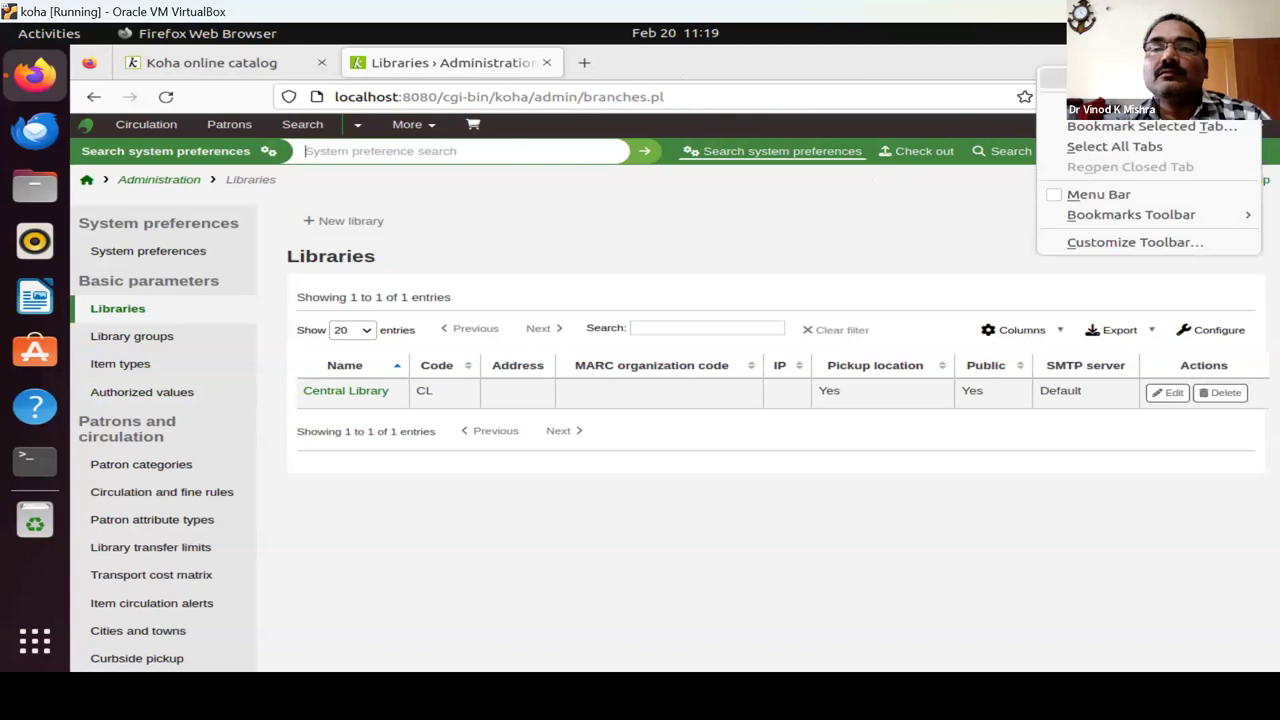
Search the web for 'koha demo' in a new Firefox tab.
left_click(1050, 78)
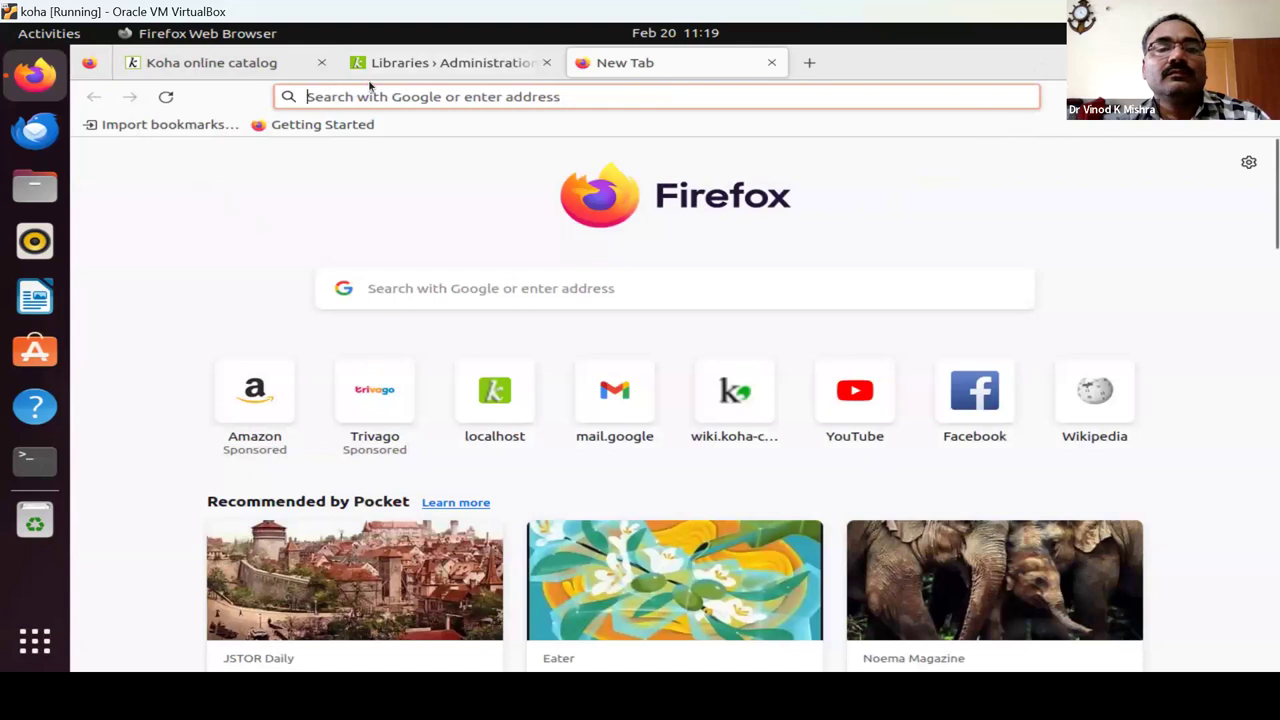
left_click(480, 420)
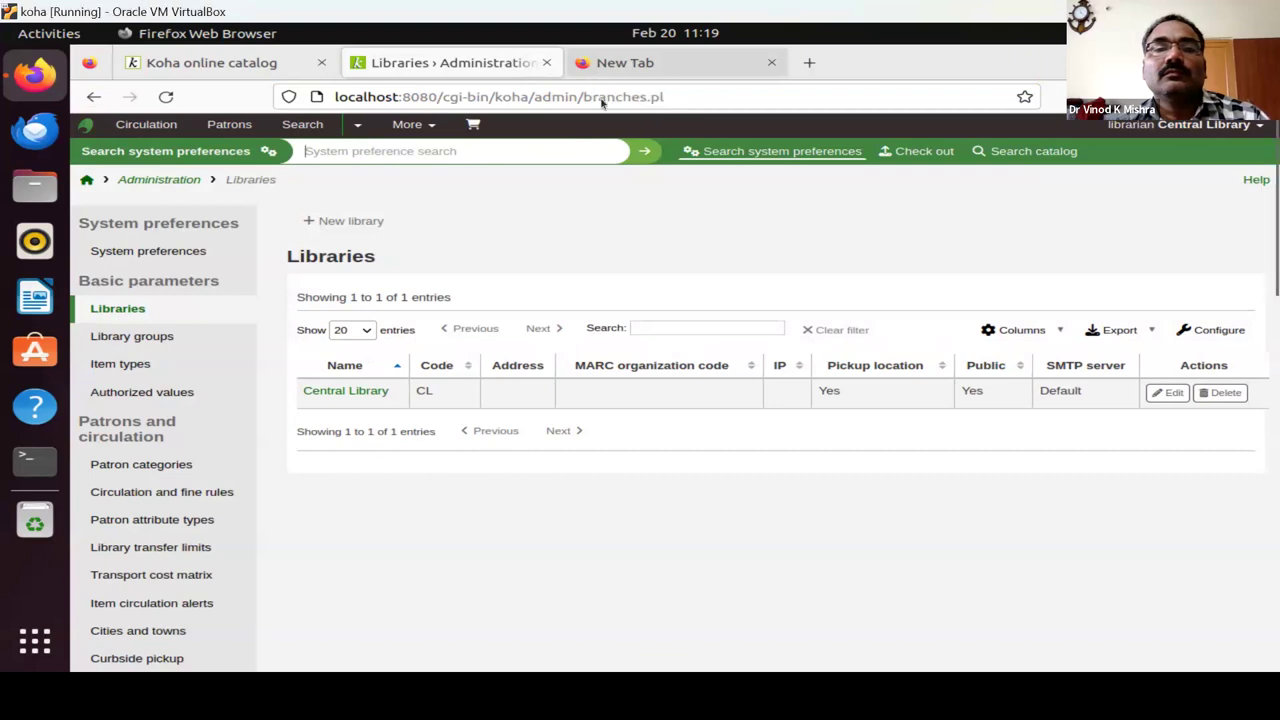
left_click(626, 64)
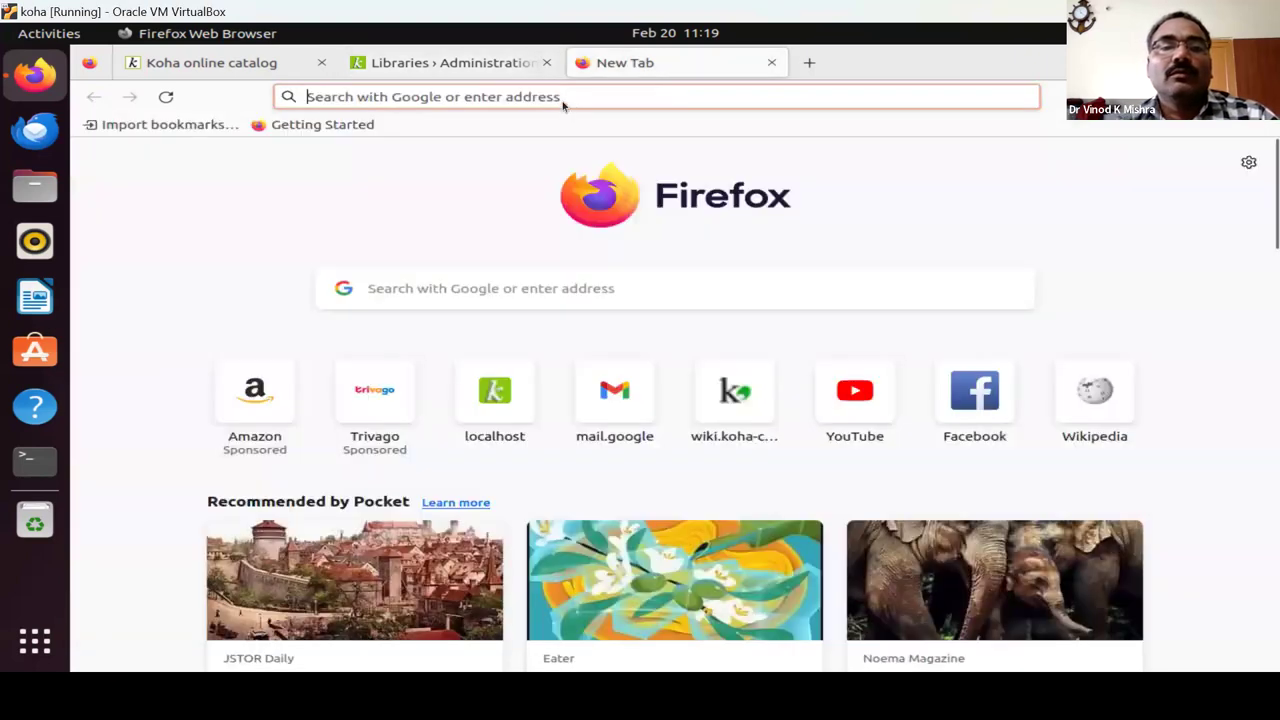
left_click(563, 99)
type("ko")
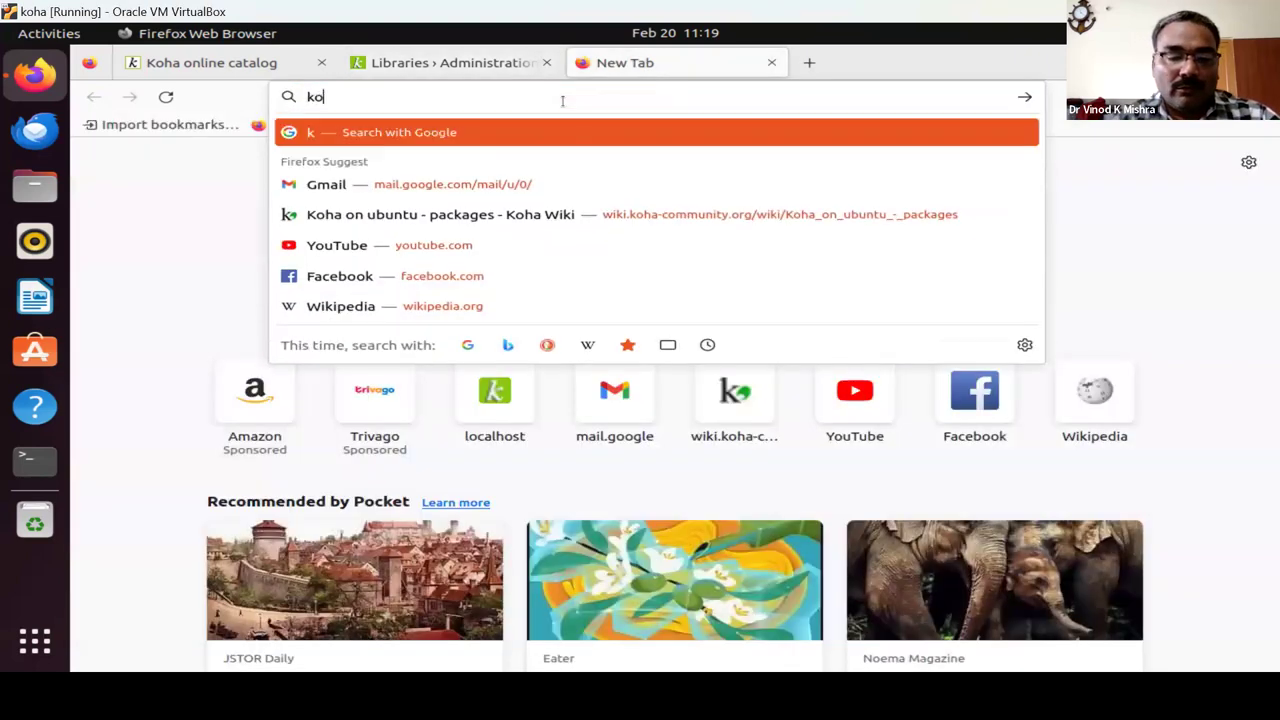
type("ha demo")
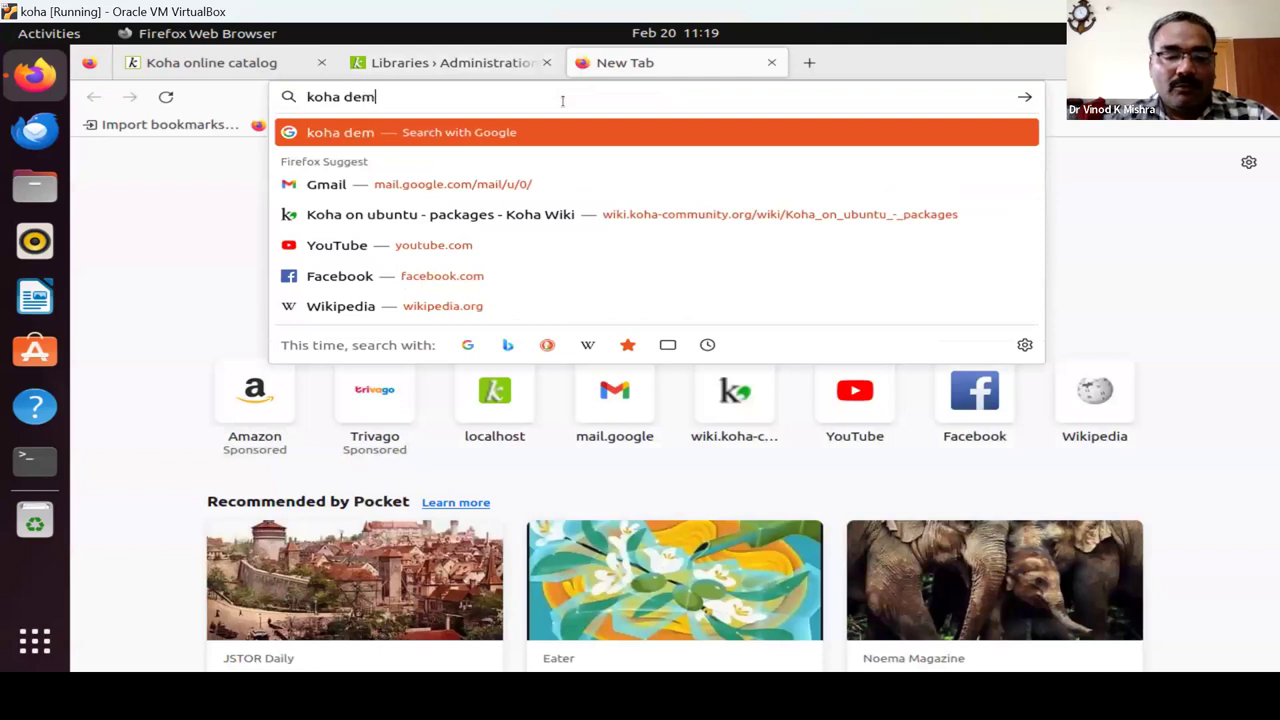
key("Return")
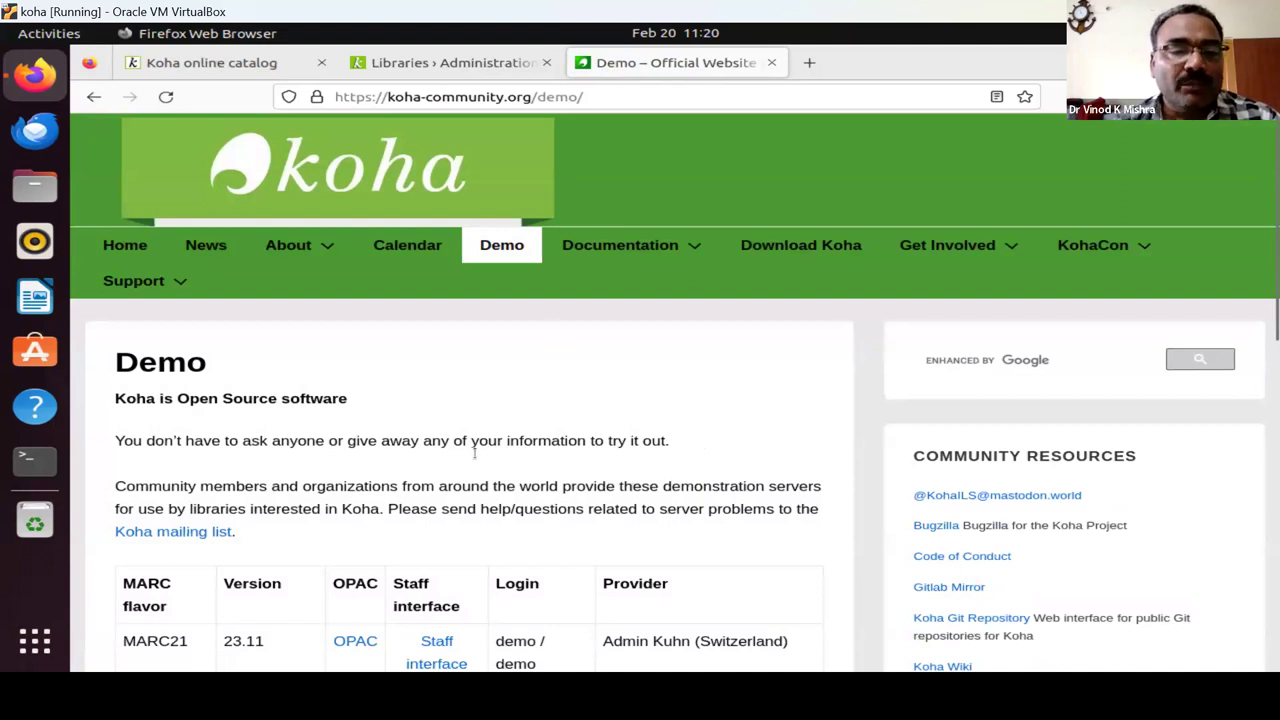
scroll(475, 460, "down", 2)
scroll(473, 465, "down", 3)
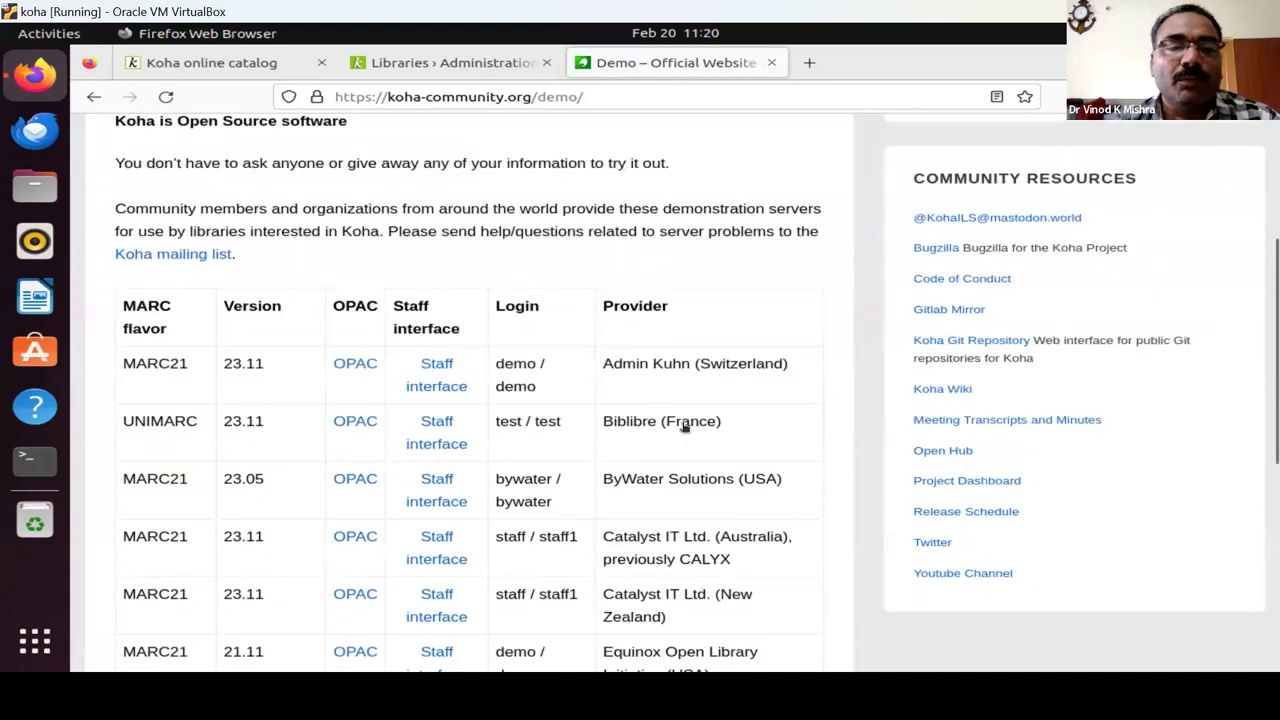
scroll(682, 496, "down", 2)
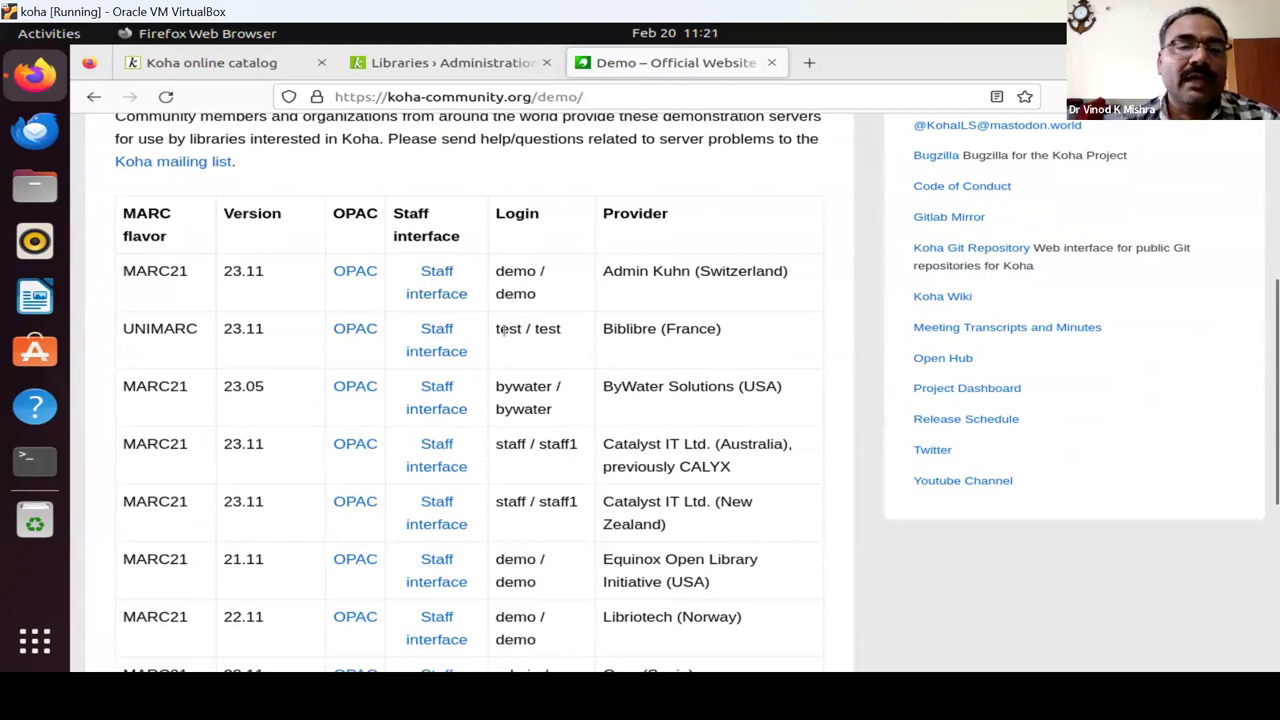
scroll(421, 432, "down", 5)
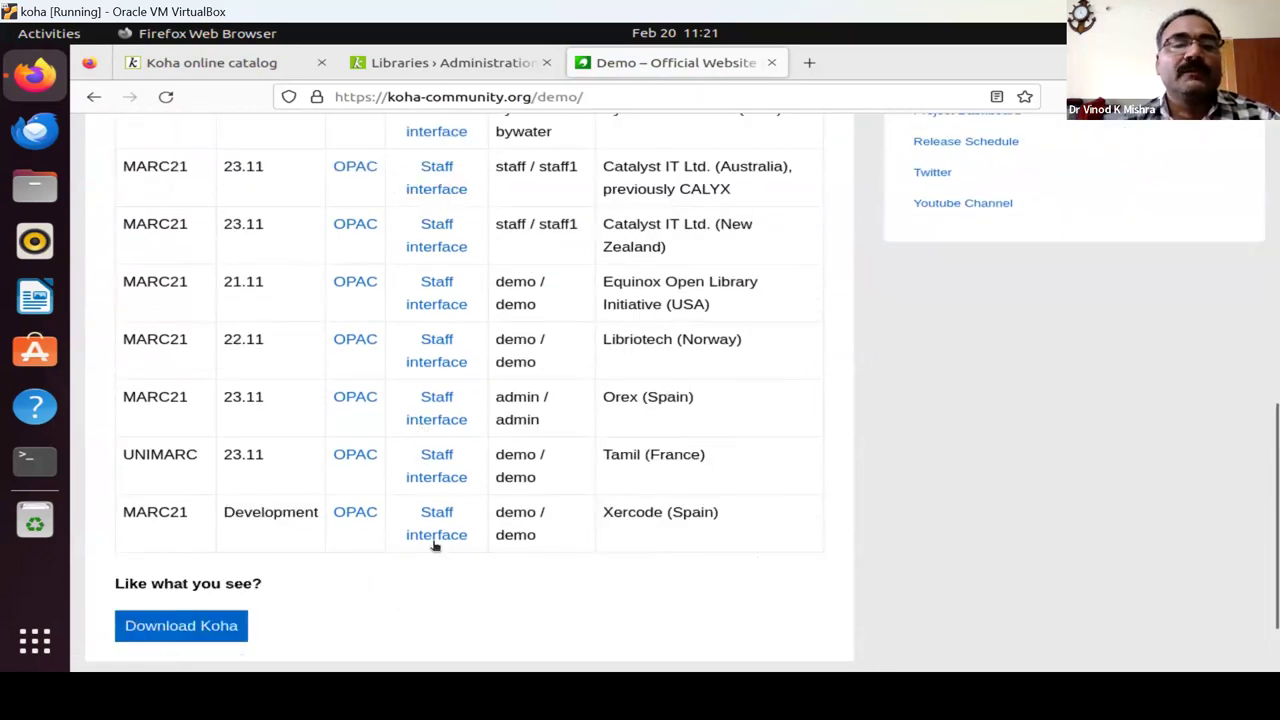
scroll(646, 357, "up", 8)
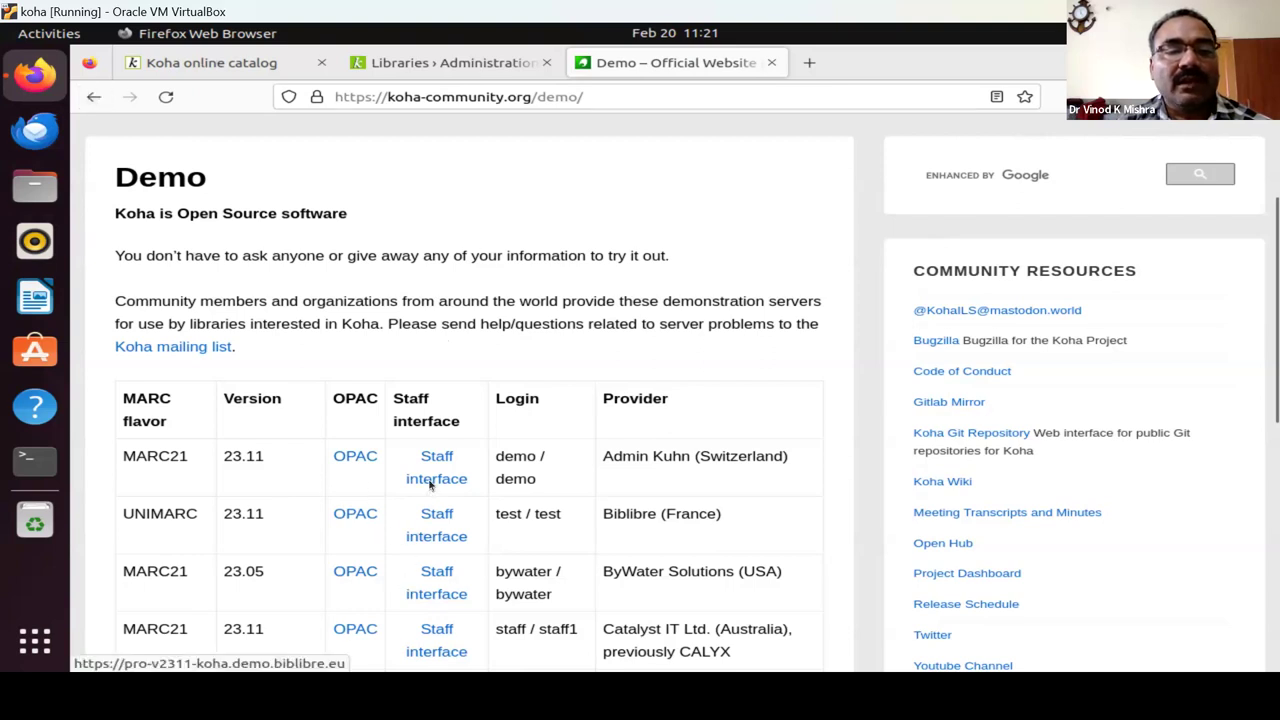
scroll(455, 522, "down", 2)
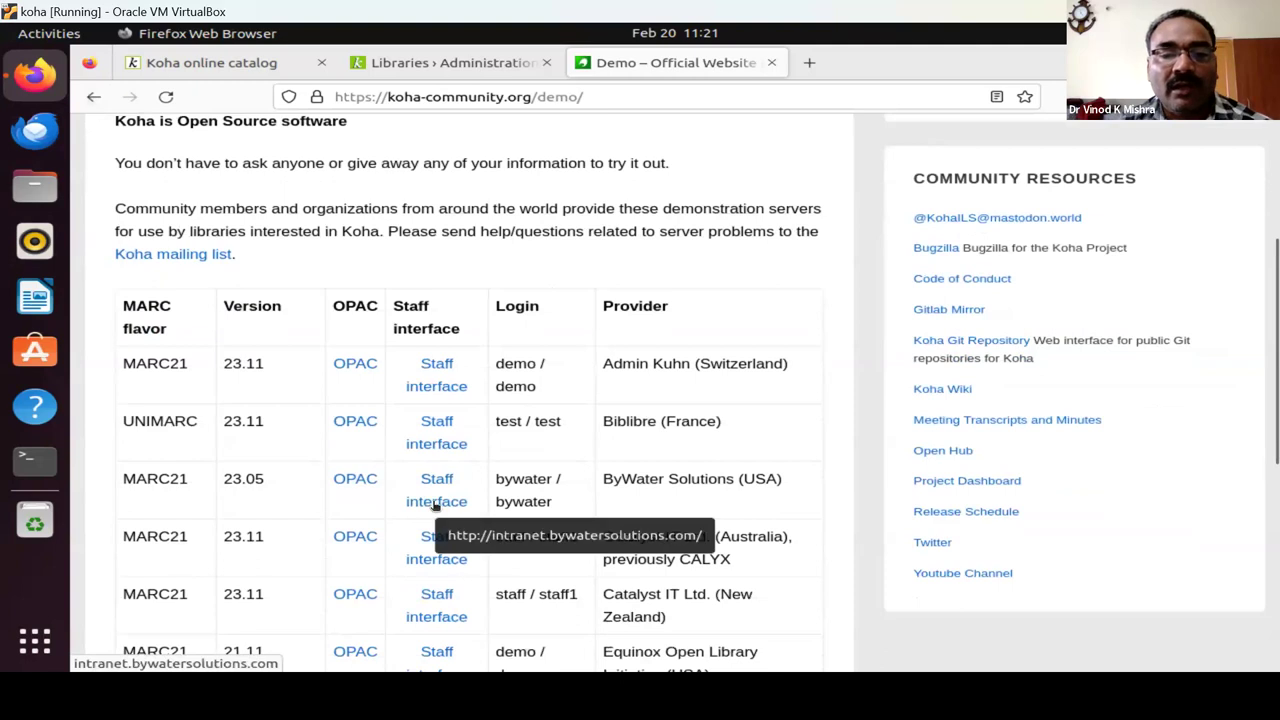
left_click(436, 507)
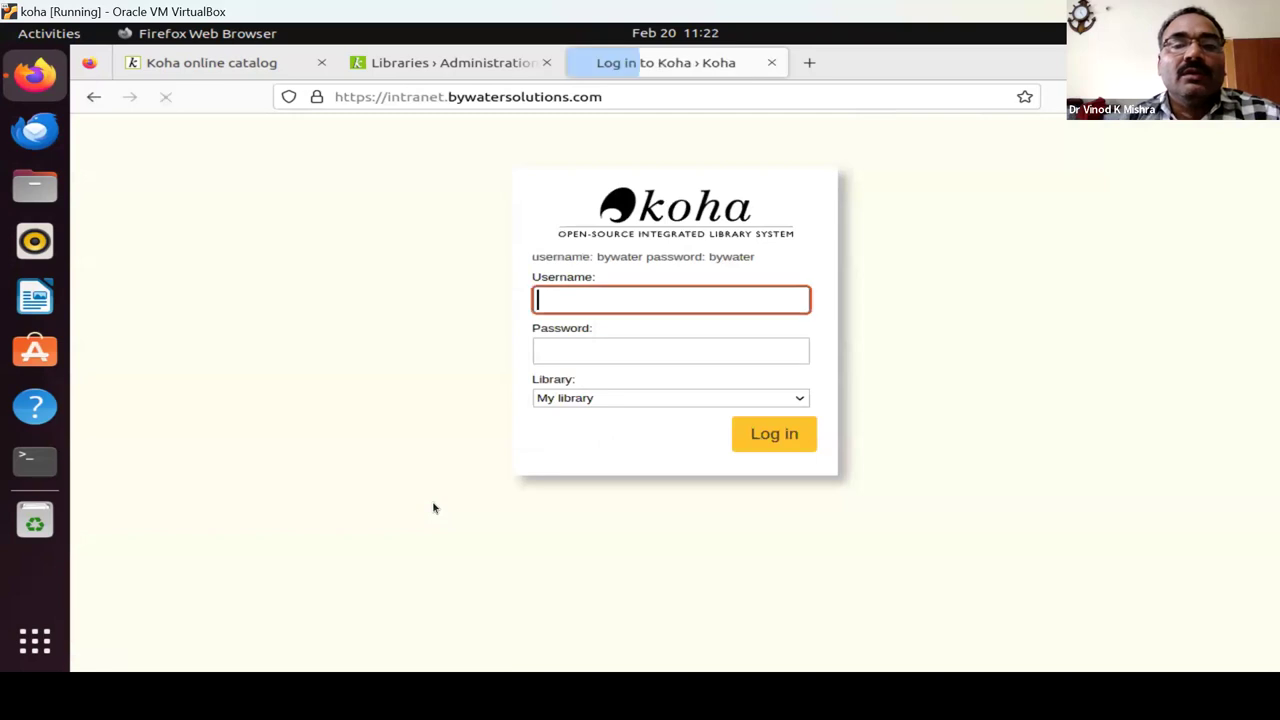
Enter the demo staff username in the ByWater Solutions Koha login form.
type("bywater")
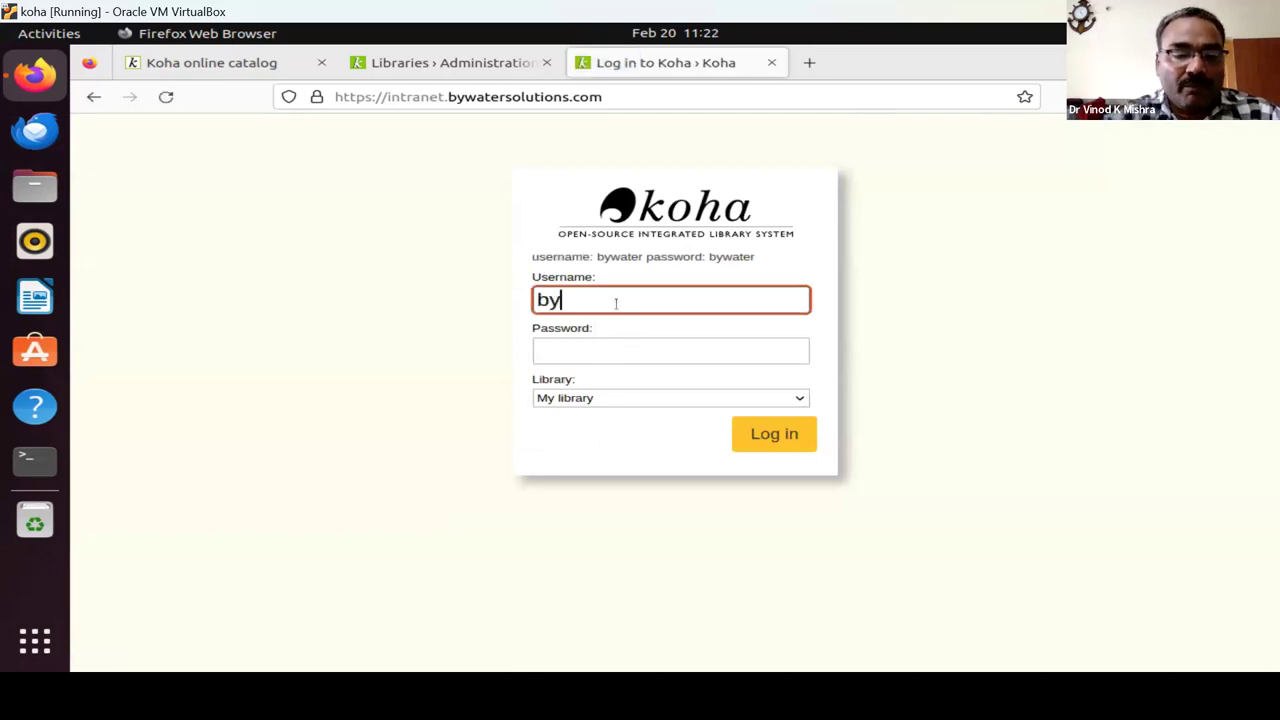
key("Tab")
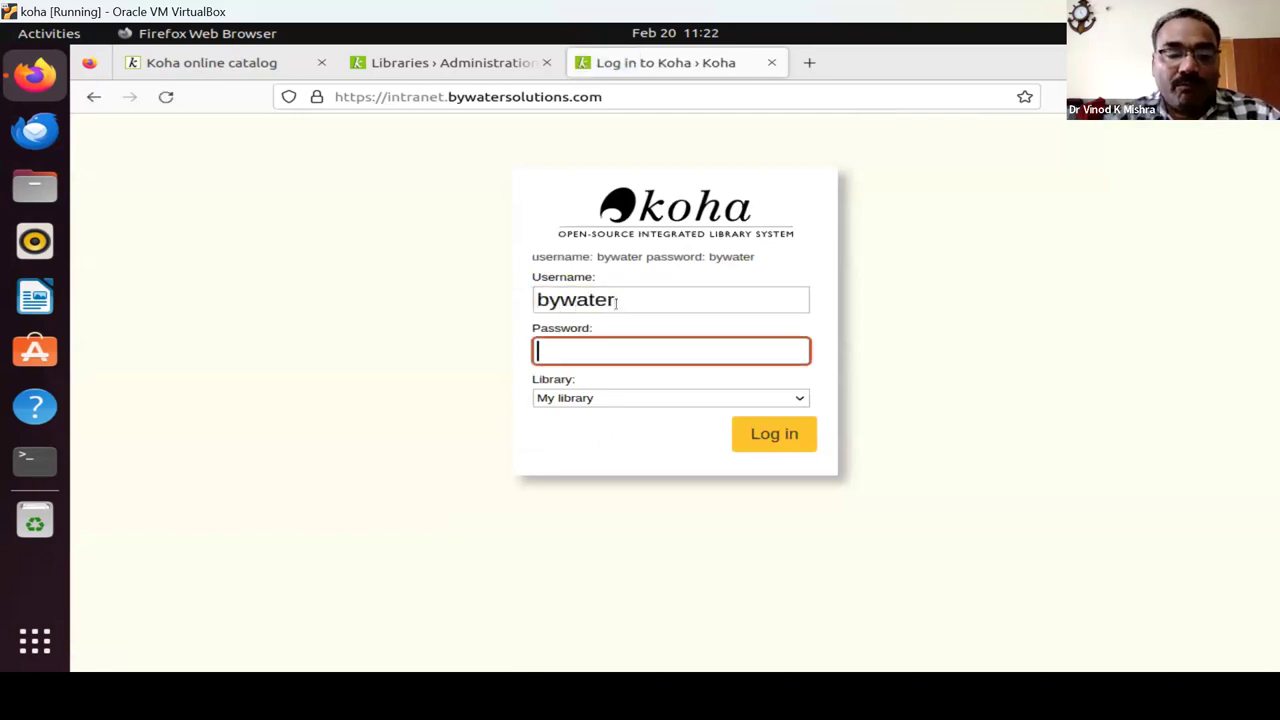
Submit the demo password, decline saving the login, and return to the local Koha staff home page.
type("bywater")
key("Return")
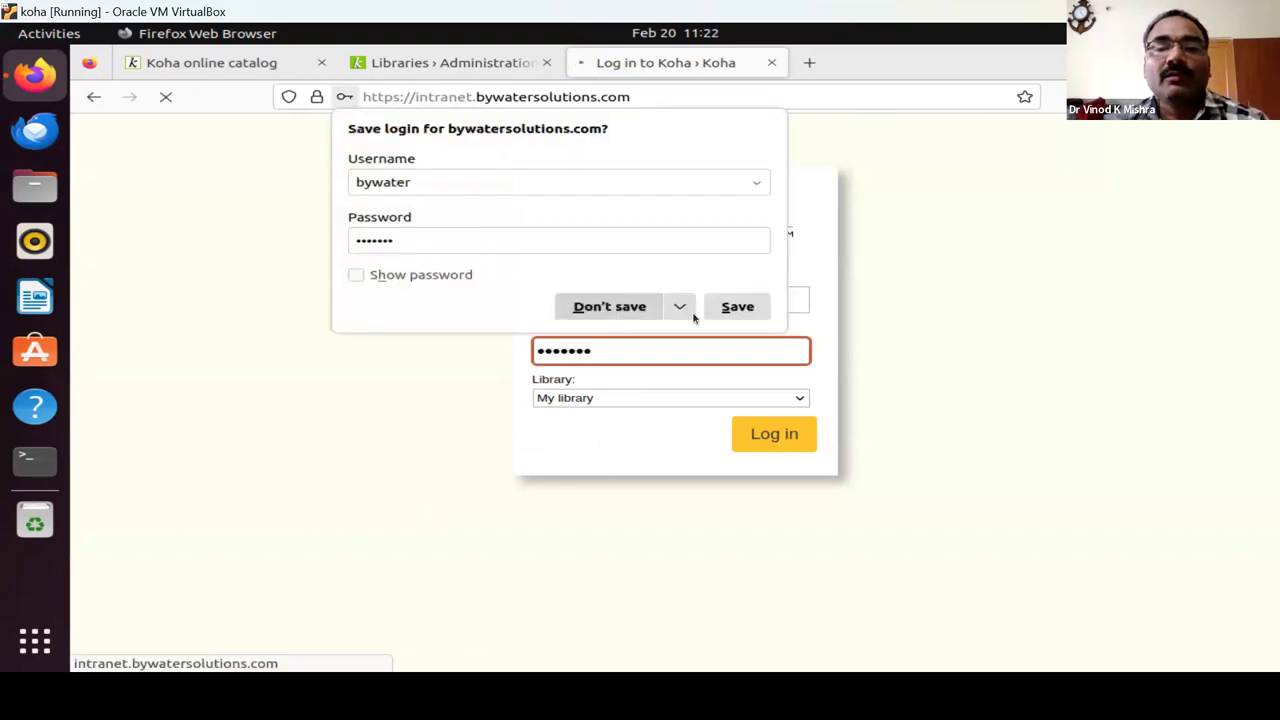
left_click(718, 307)
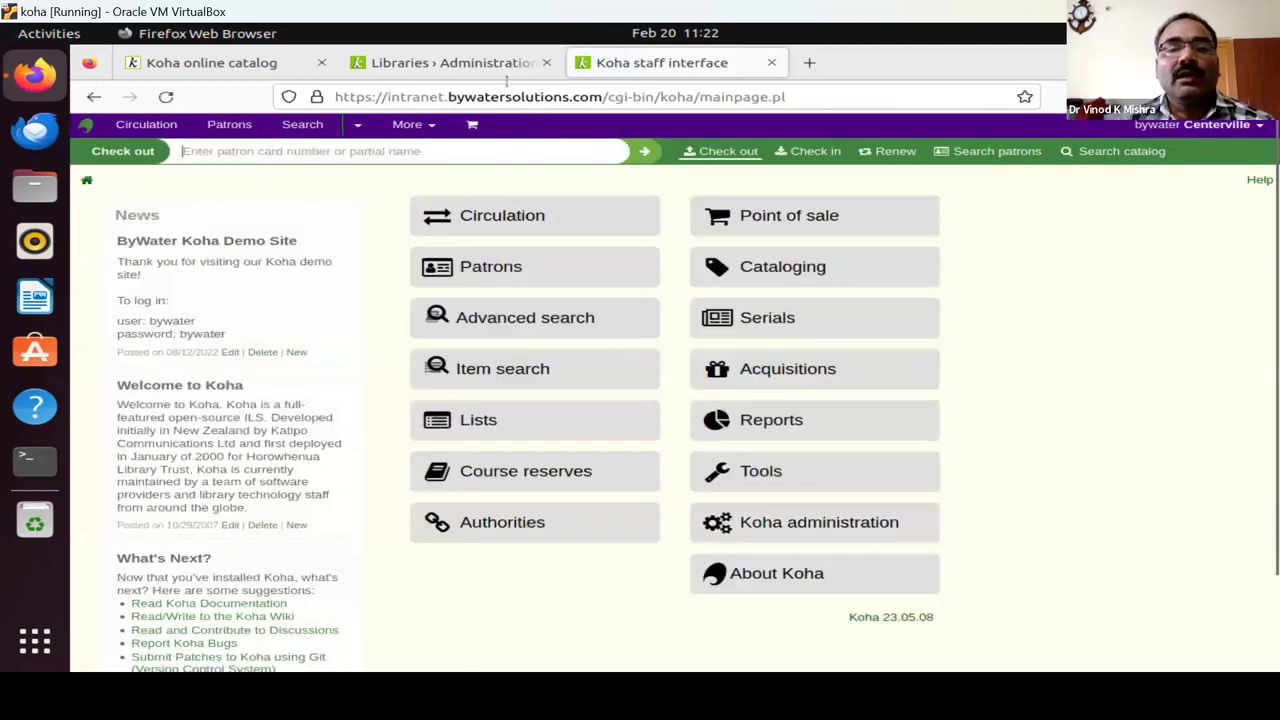
left_click(470, 64)
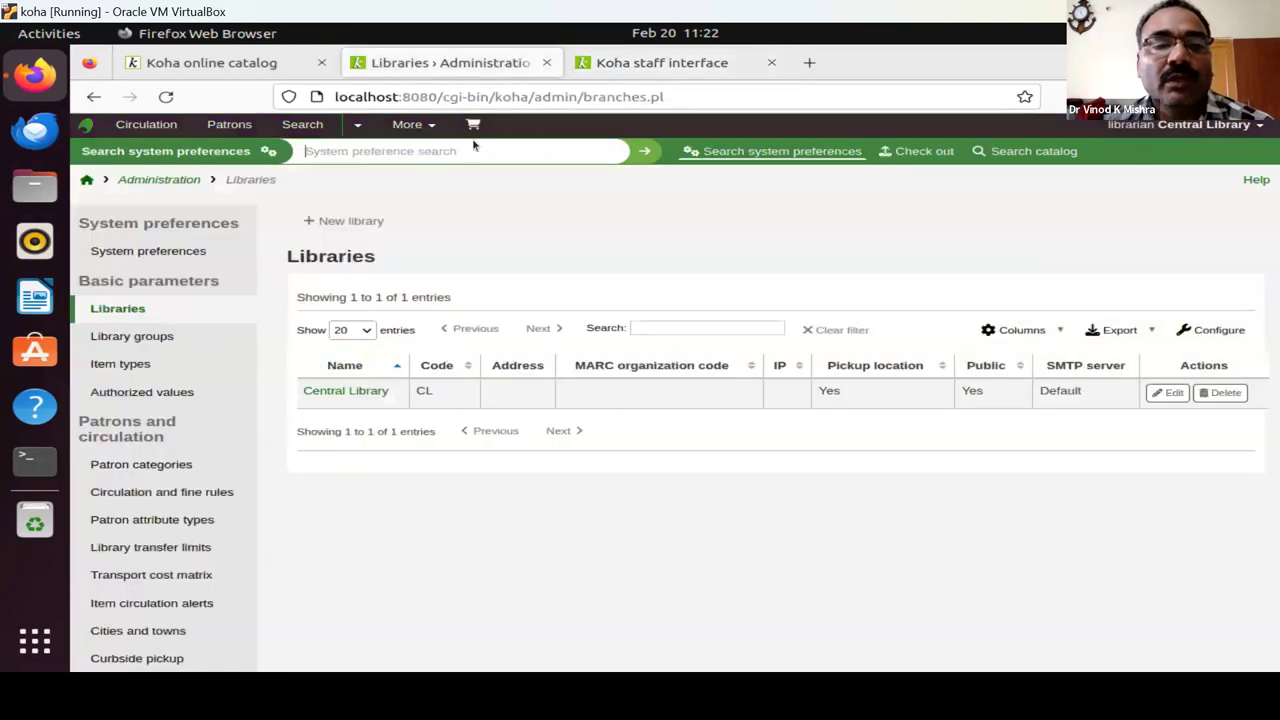
left_click(86, 180)
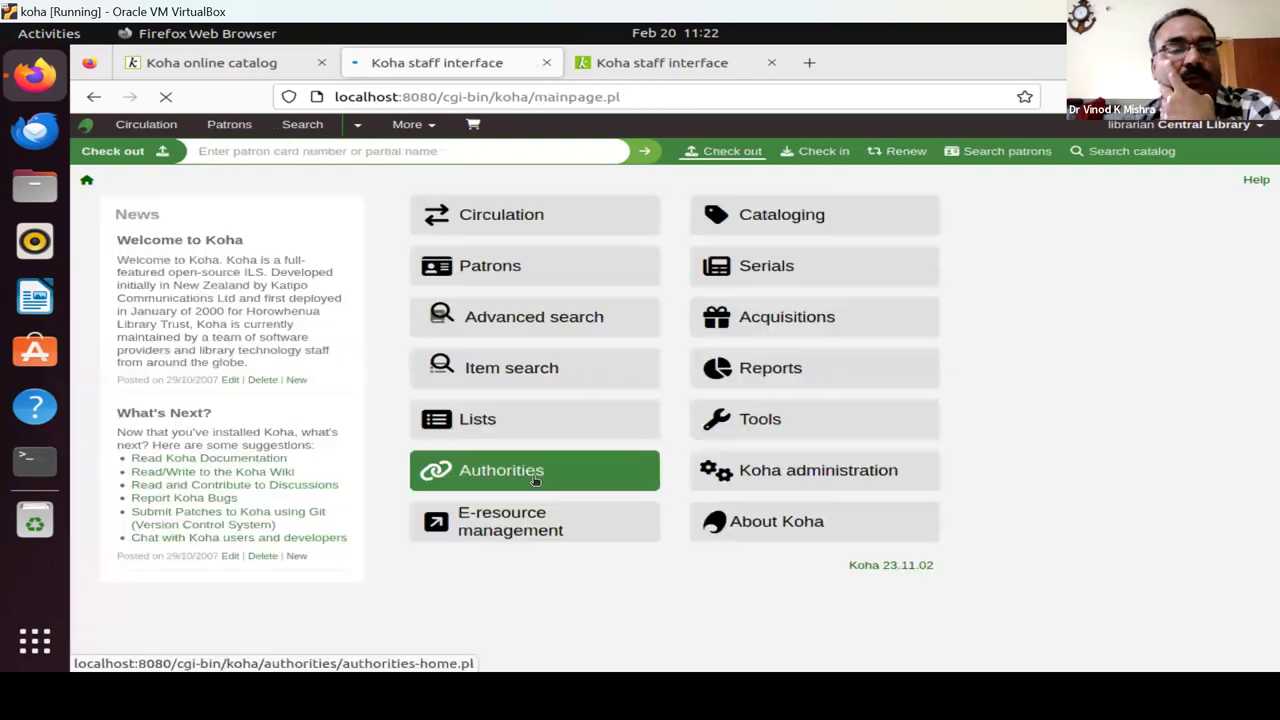
Open the Koha administration page from the staff home page.
left_click(782, 480)
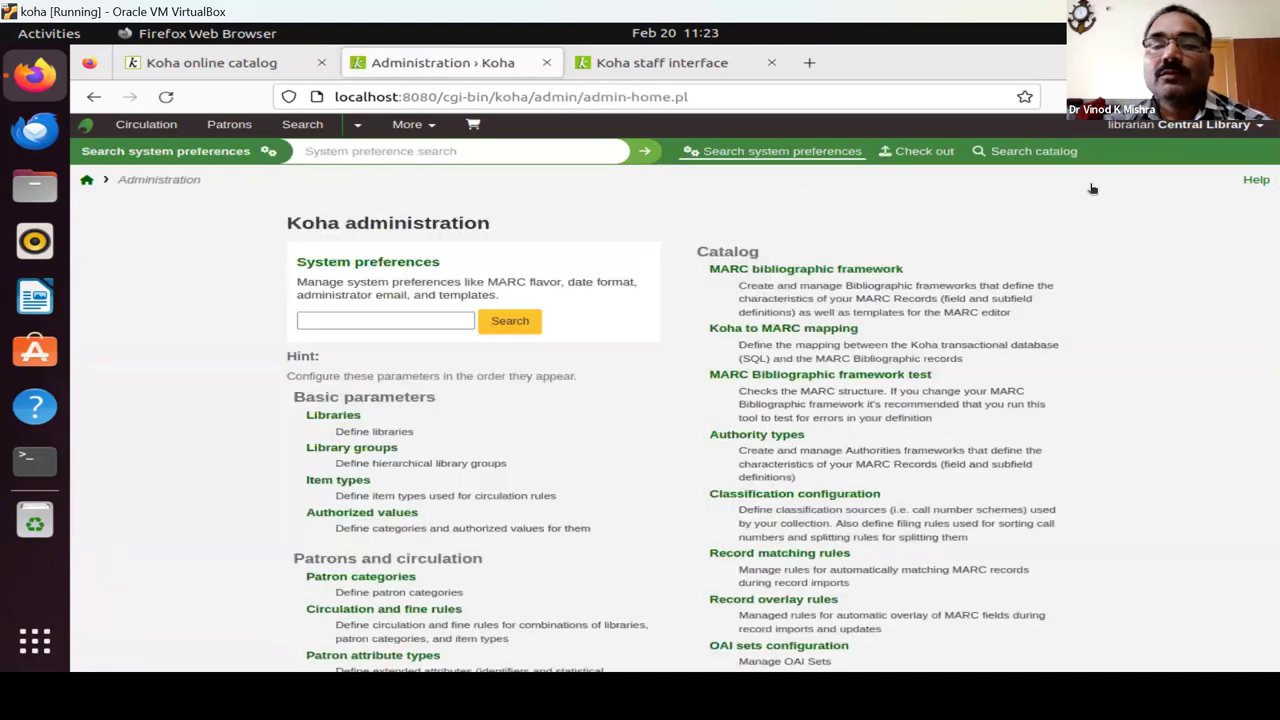
Open the Libraries list under Basic parameters, showing Central Library (CL).
left_click(330, 418)
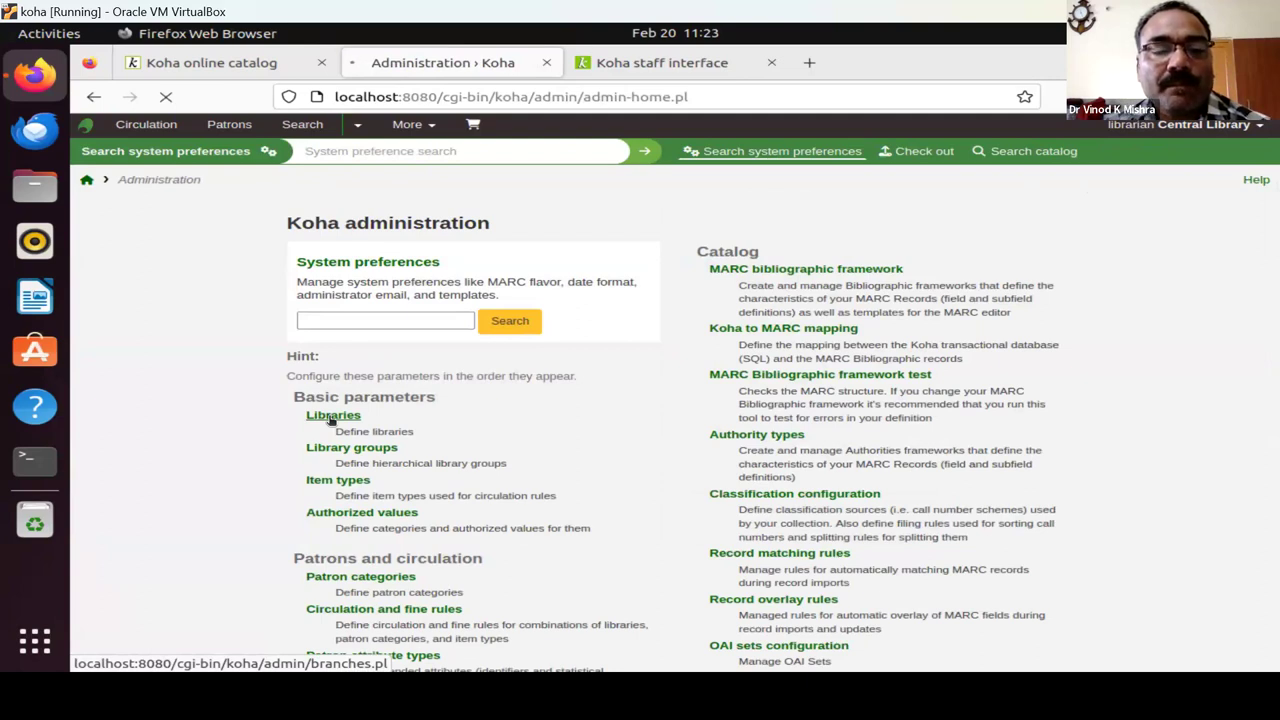
left_click(330, 418)
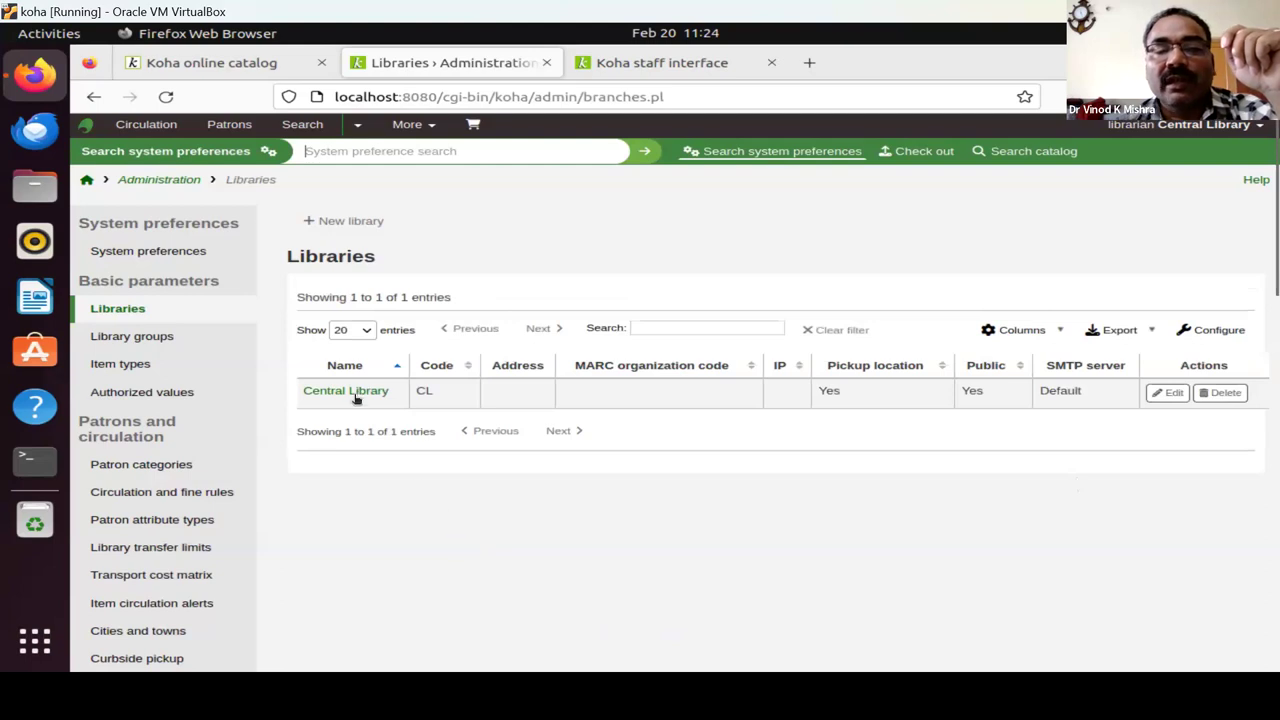
Edit the Central Library record and prefix its name with 'Viswa Bharati'.
left_click(1170, 395)
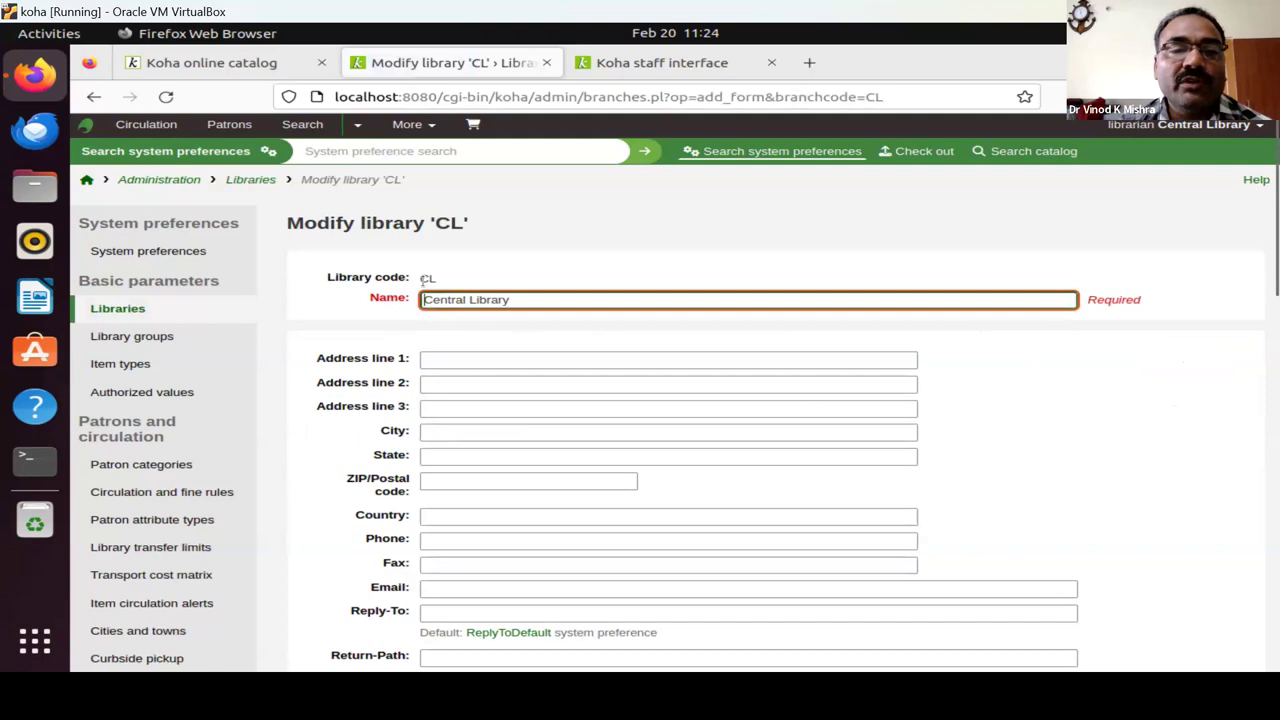
double_click(428, 279)
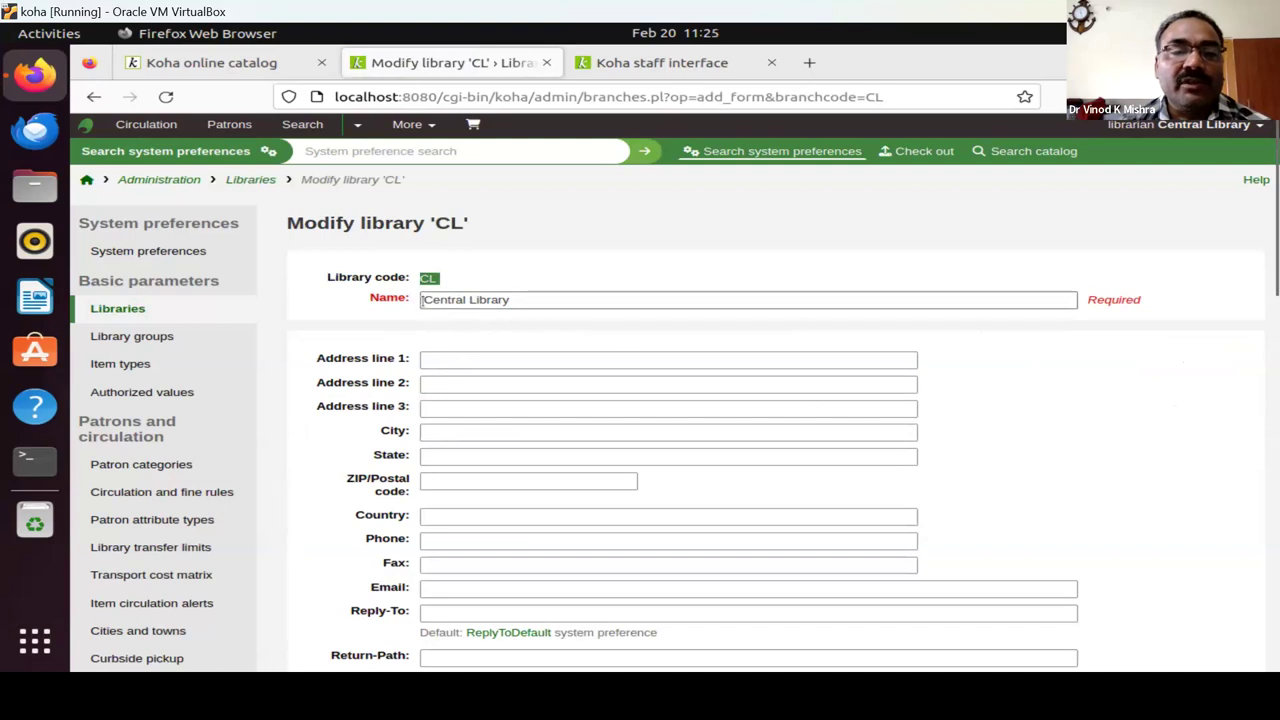
left_click(421, 300)
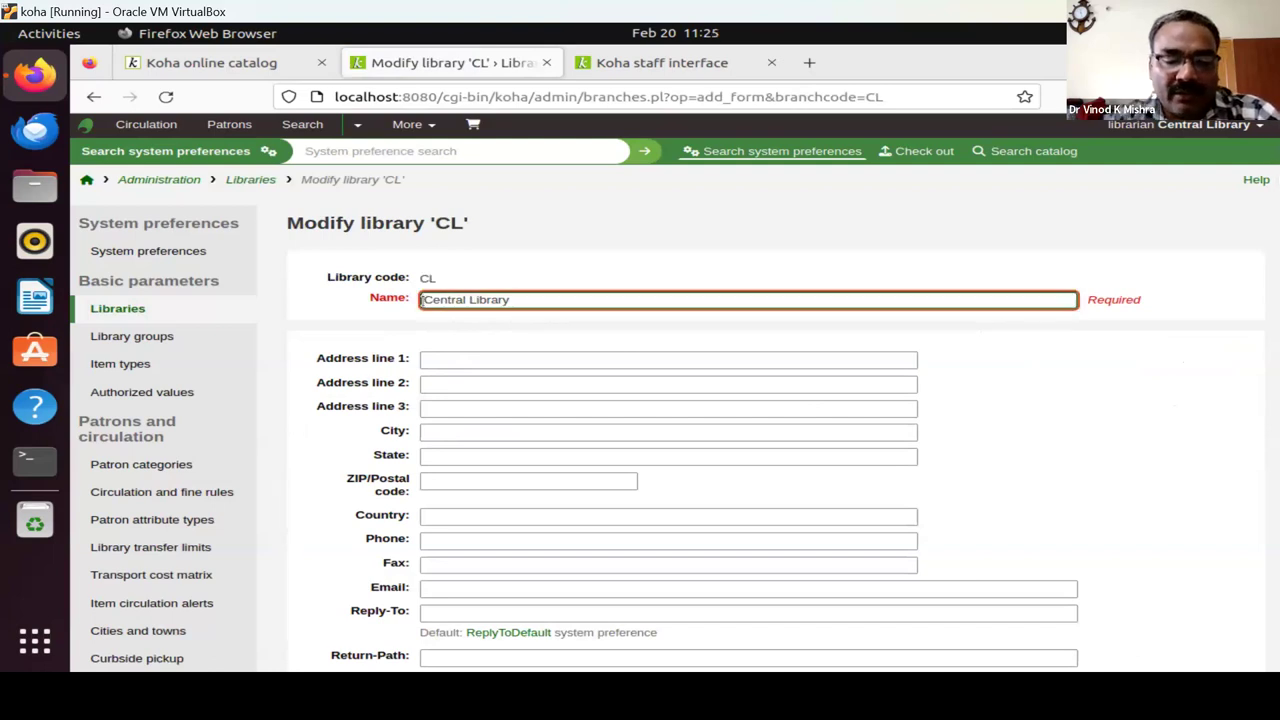
type("Viswa ")
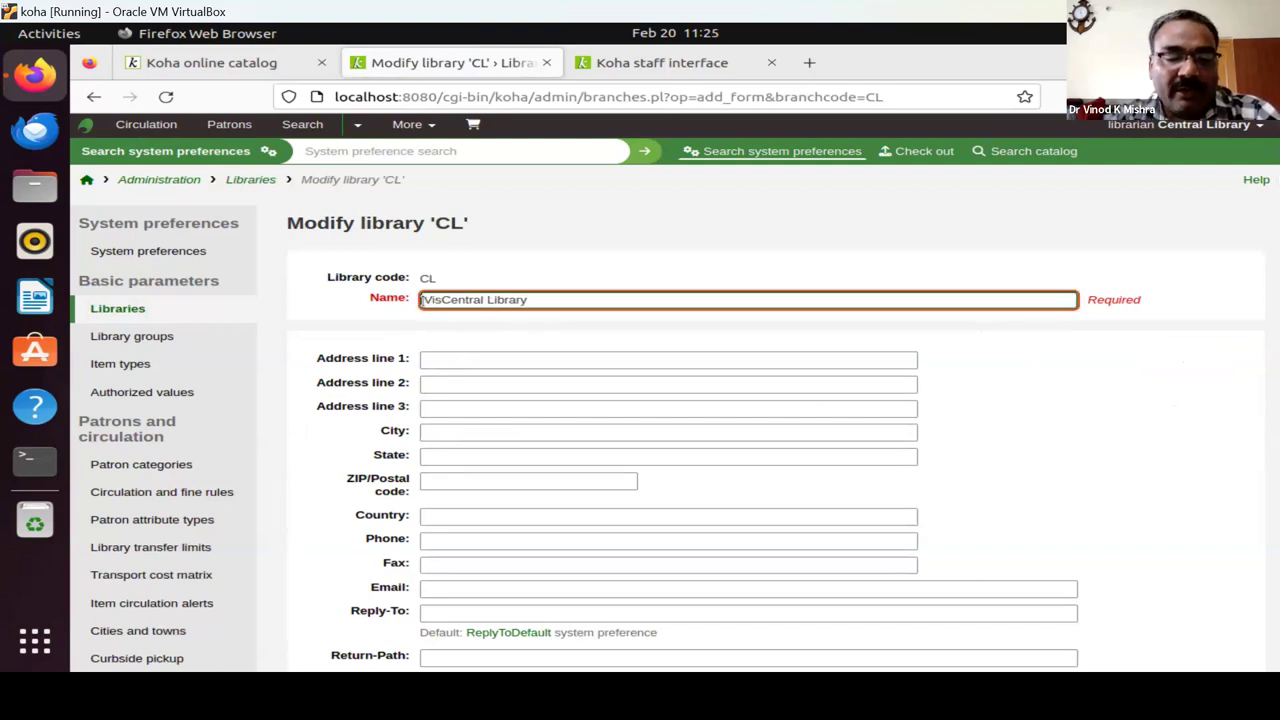
type("Bharat")
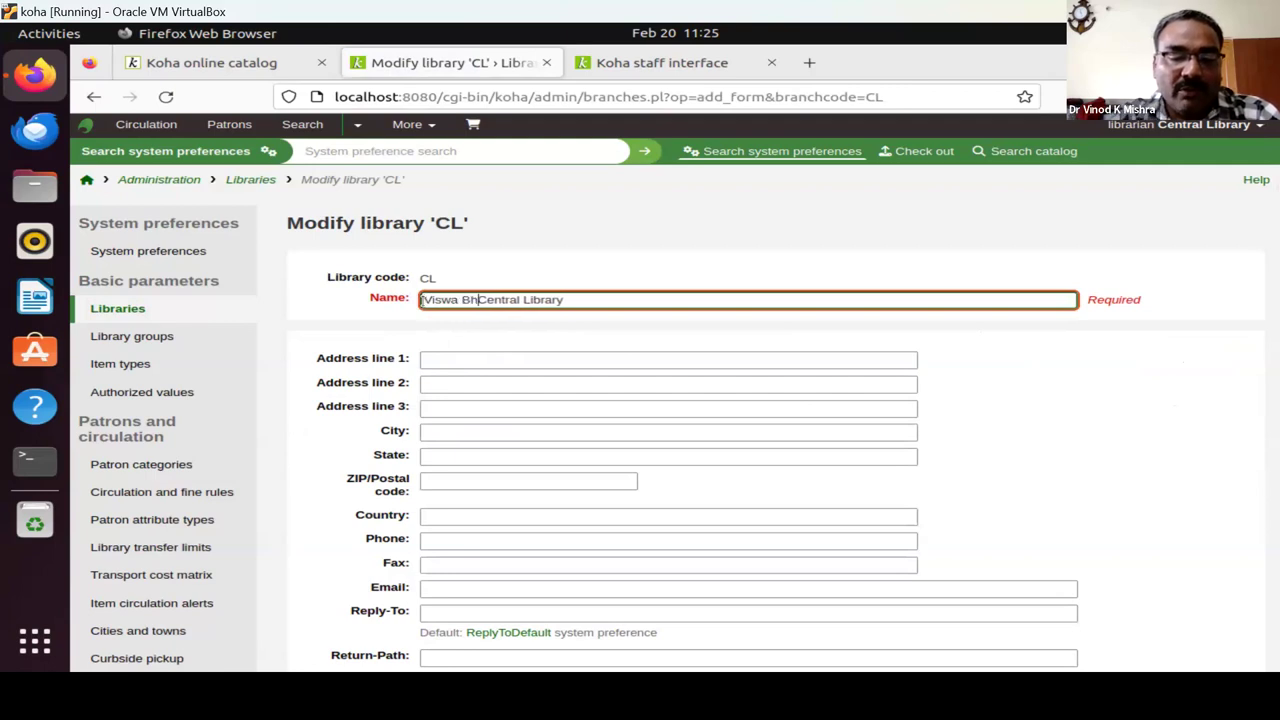
type("i")
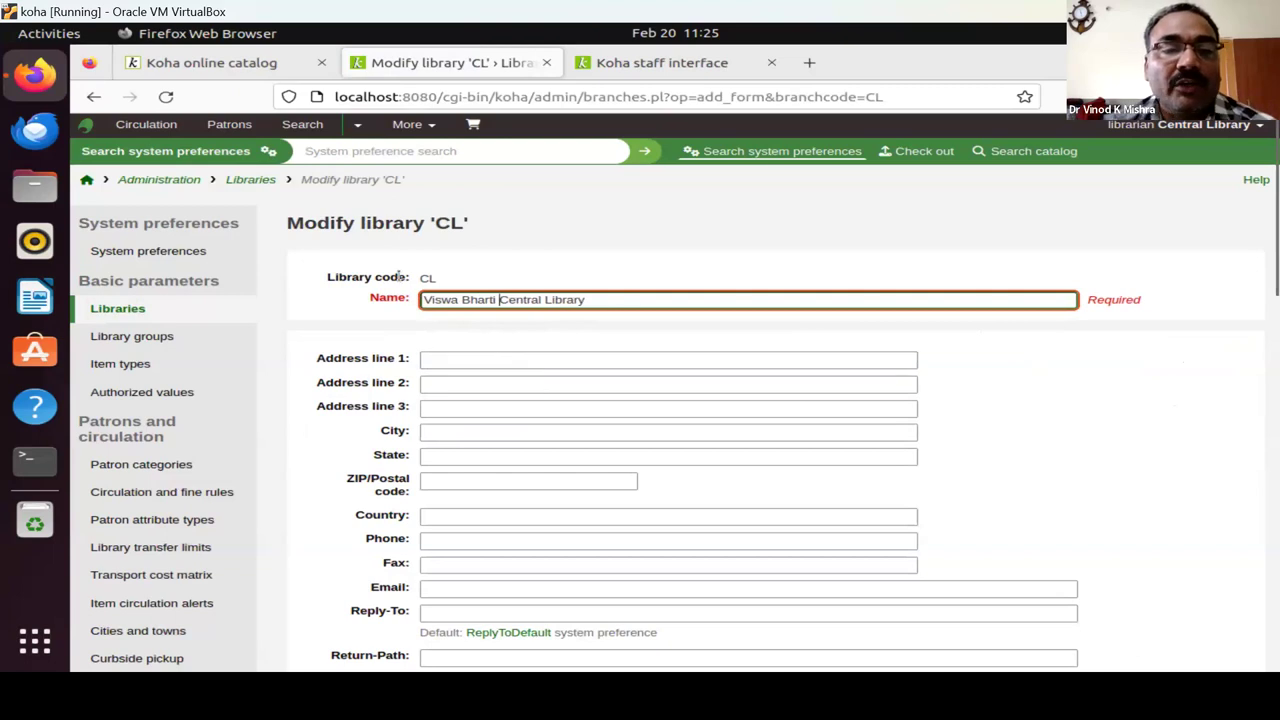
Check the CL library code and submit the renamed Viswa Bharati Central Library.
scroll(586, 487, "down", 3)
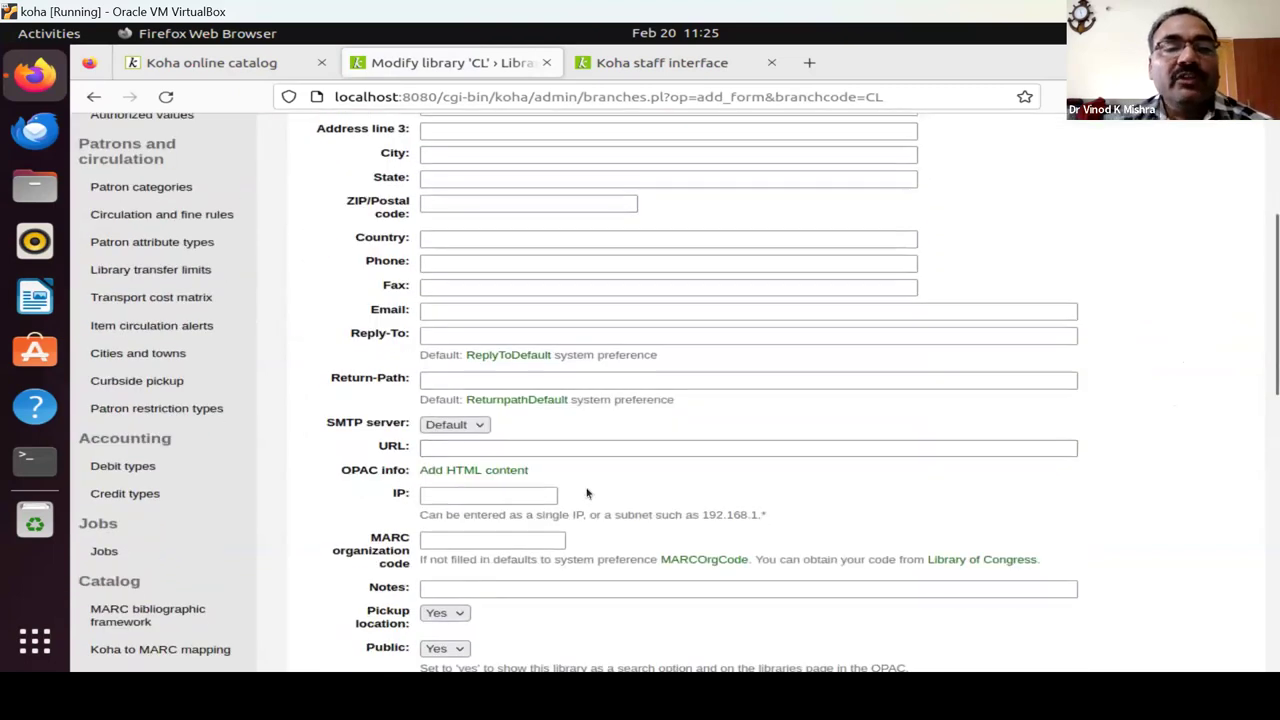
scroll(586, 487, "up", 3)
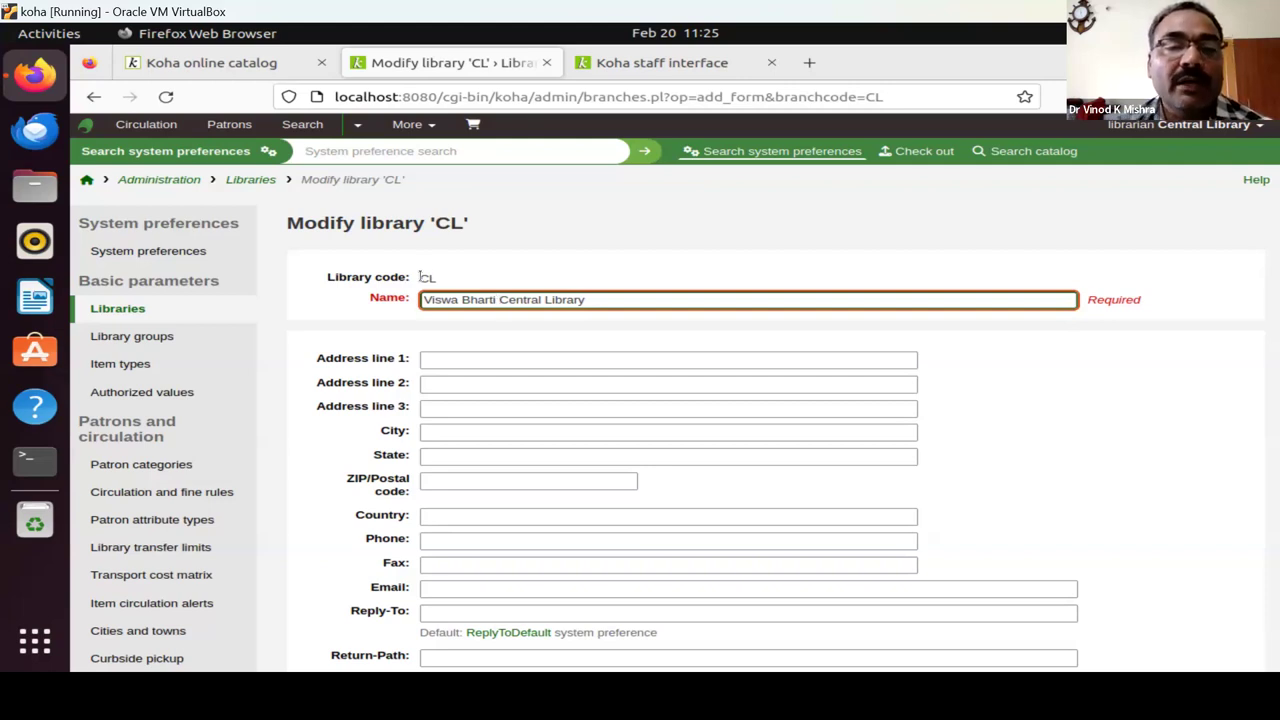
left_click_drag(420, 277, 460, 281)
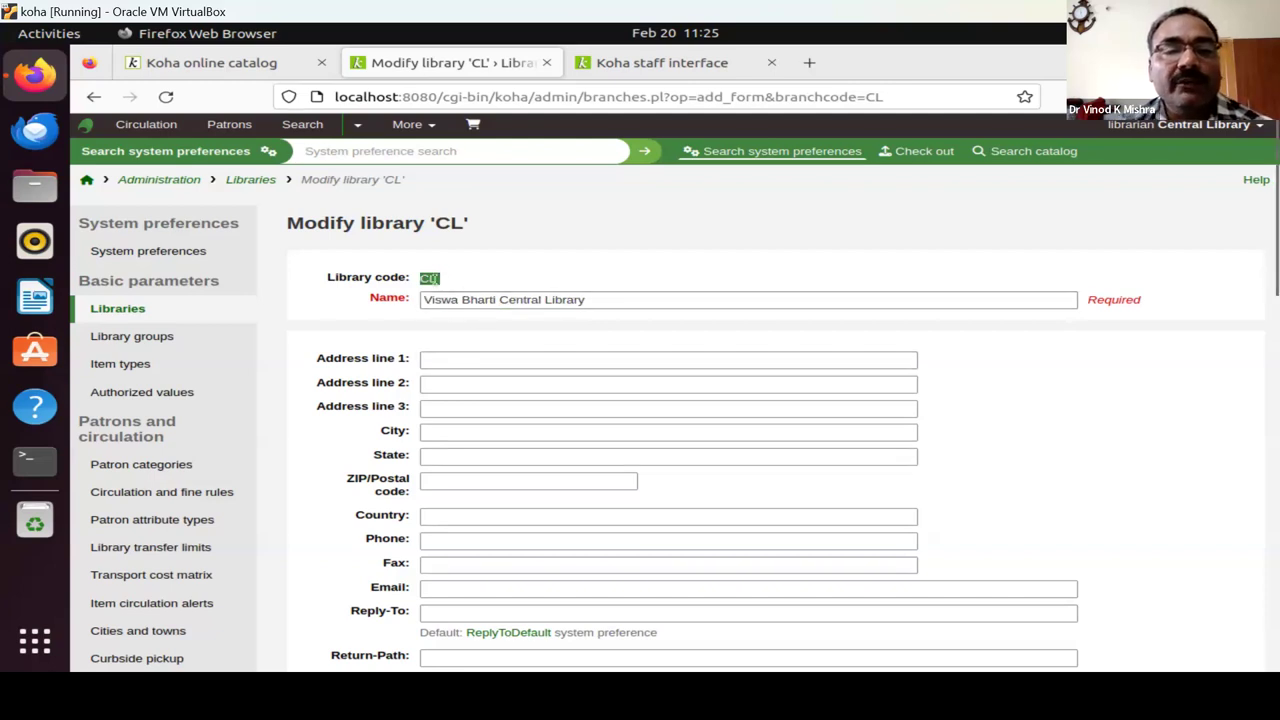
left_click(433, 278)
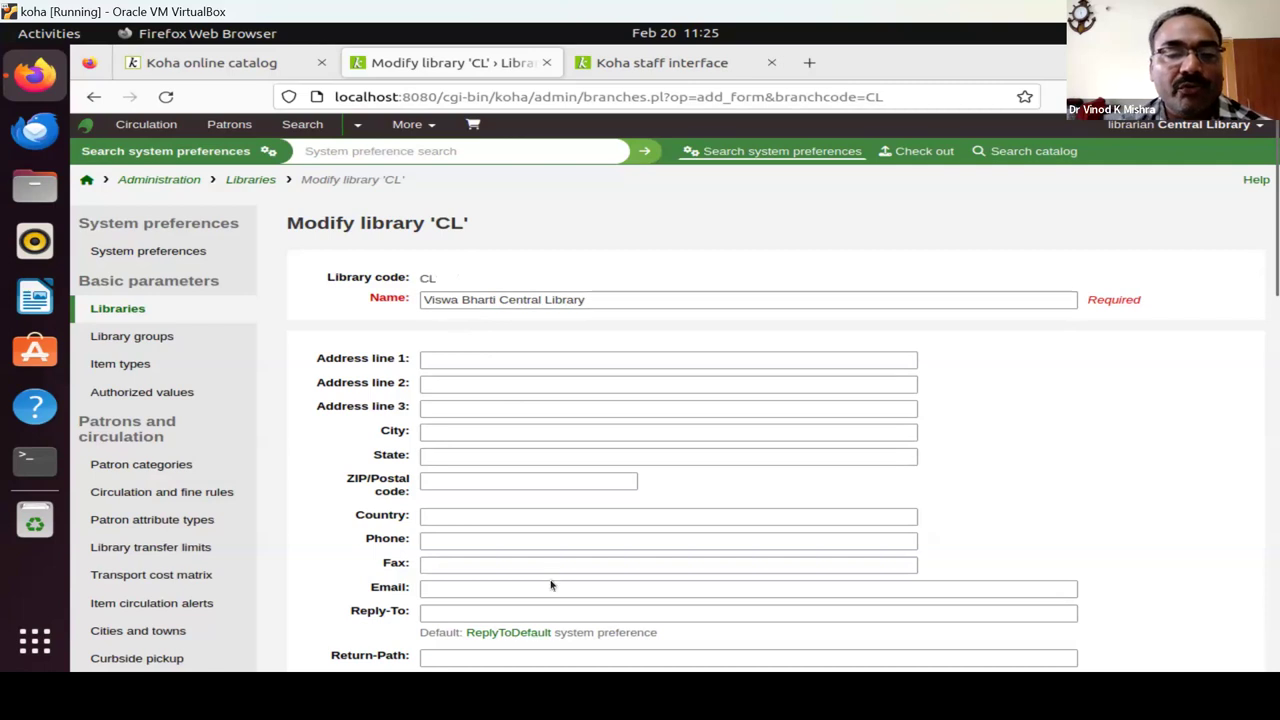
scroll(550, 579, "down", 3)
scroll(550, 579, "down", 8)
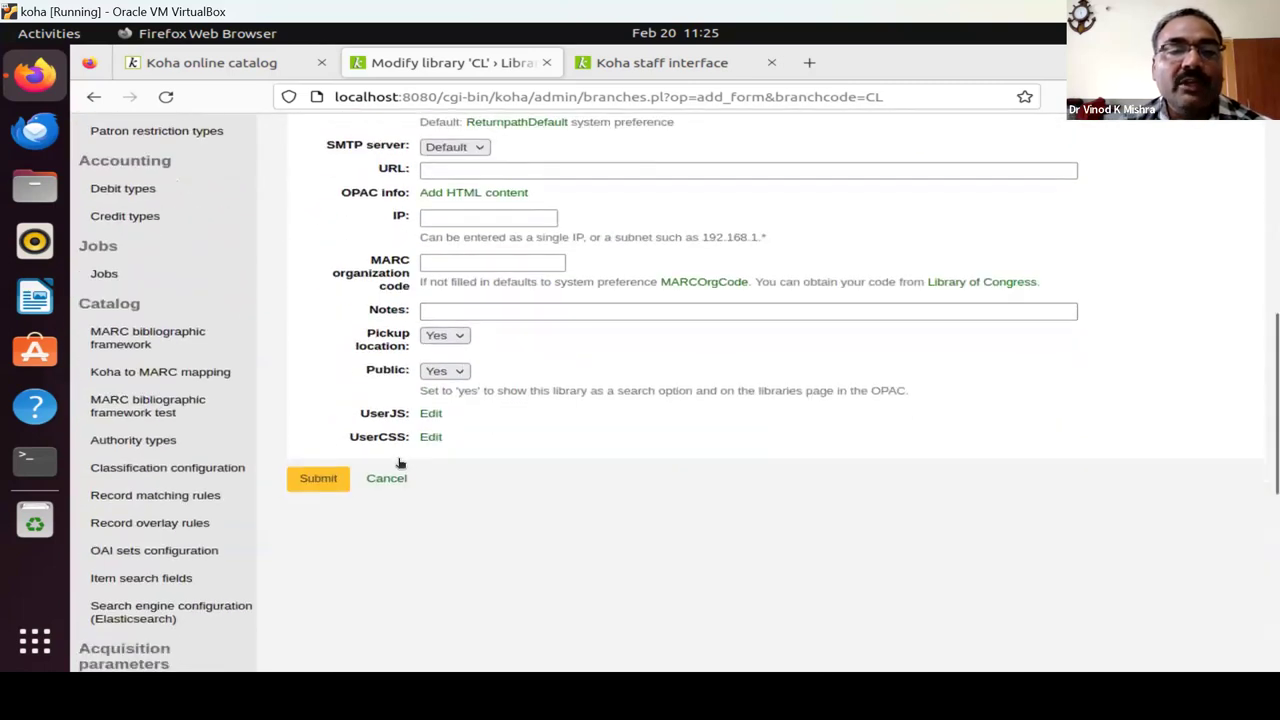
scroll(490, 410, "up", 7)
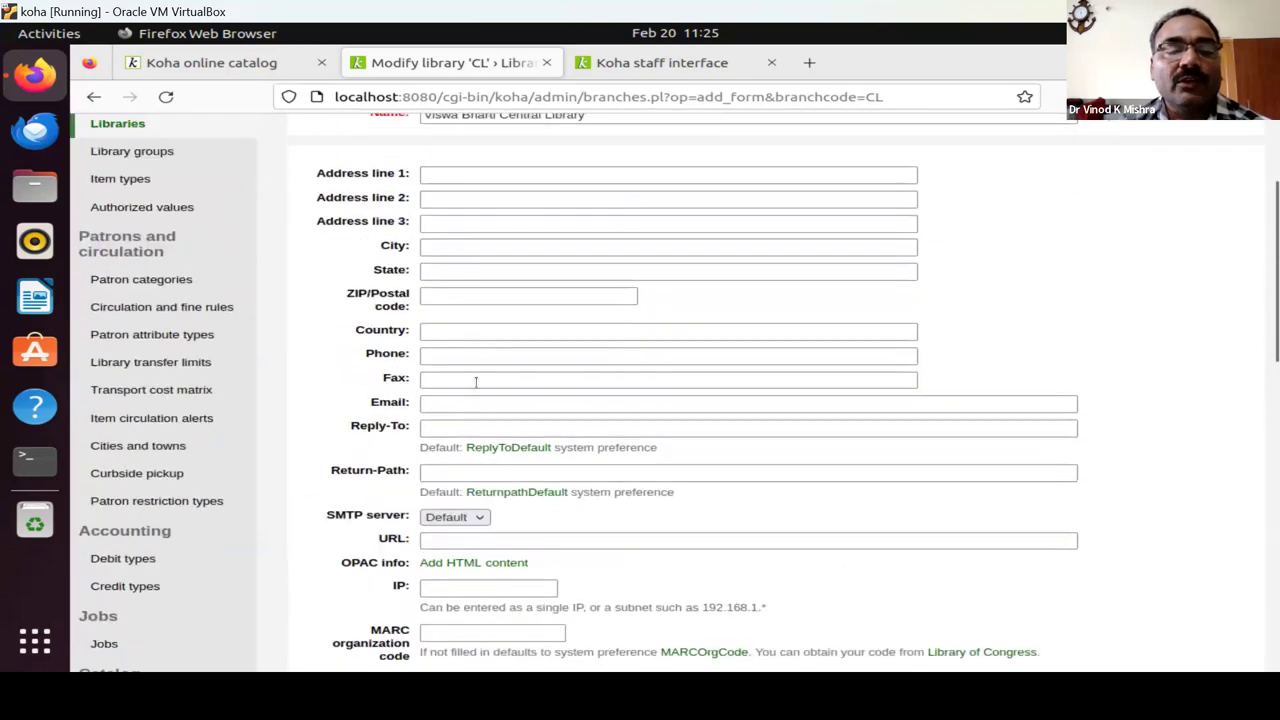
scroll(466, 425, "down", 12)
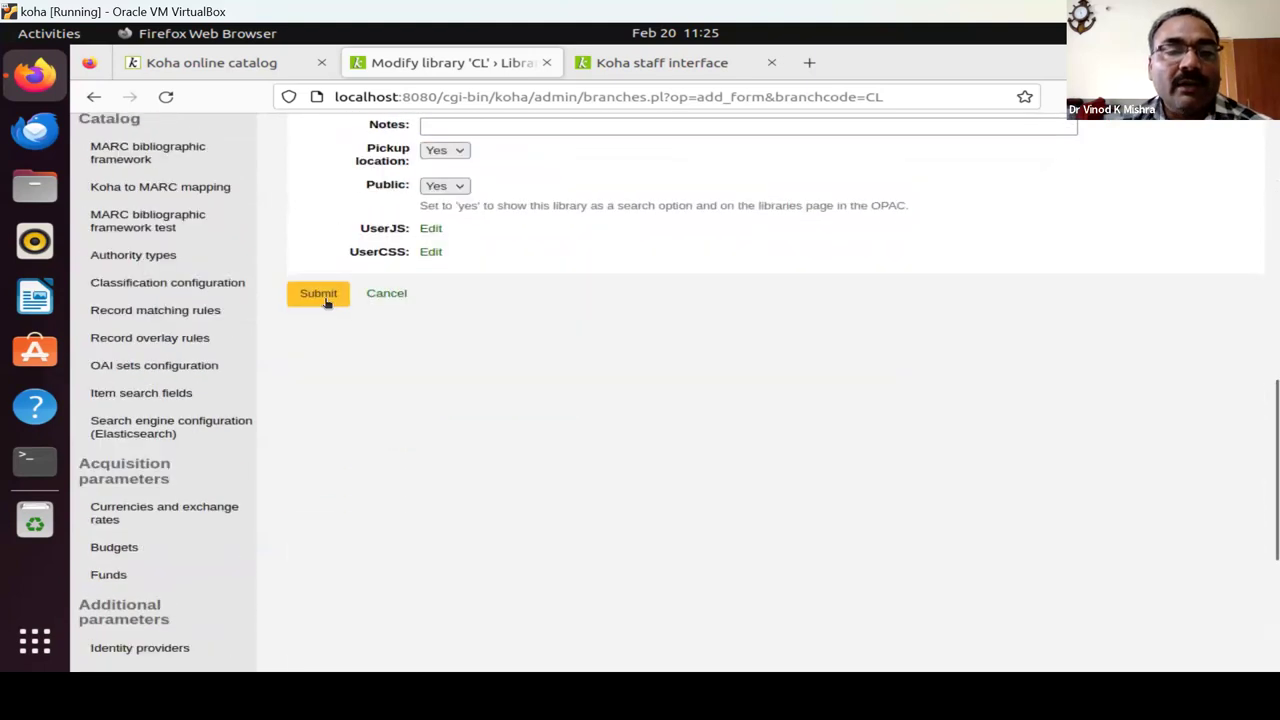
left_click(320, 296)
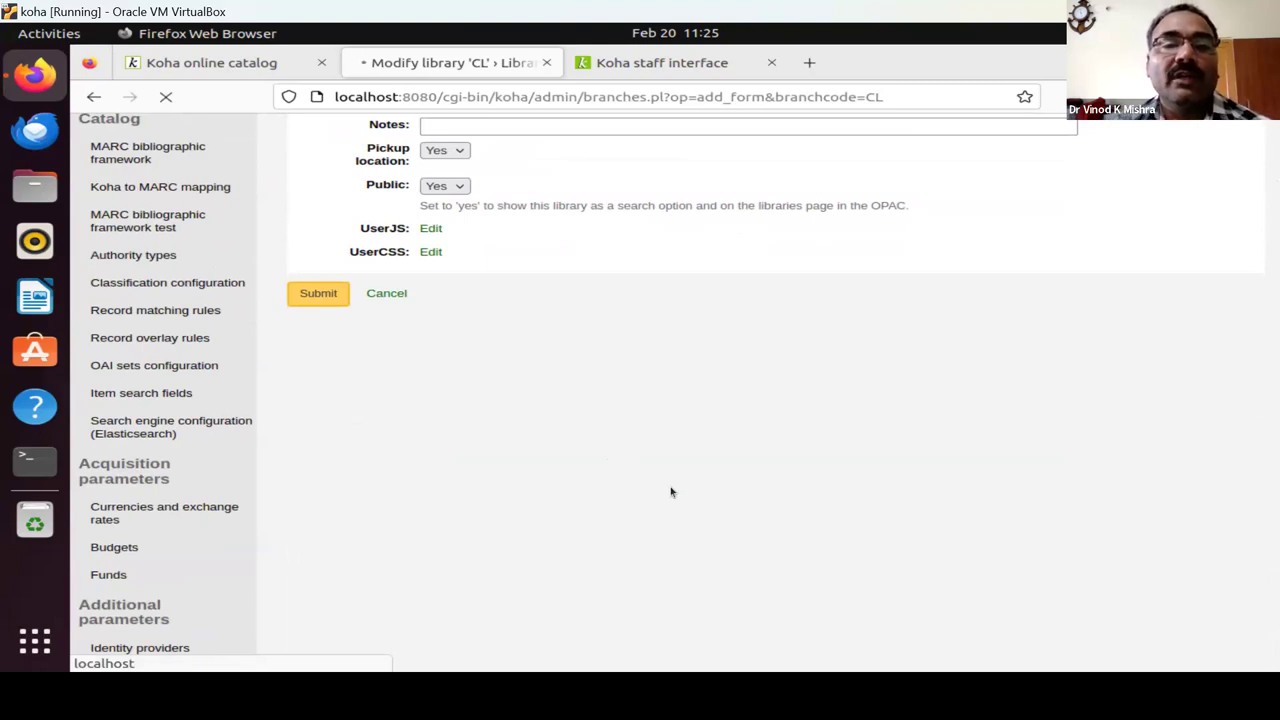
Open a blank New library form from the updated Libraries page.
scroll(551, 383, "up", 5)
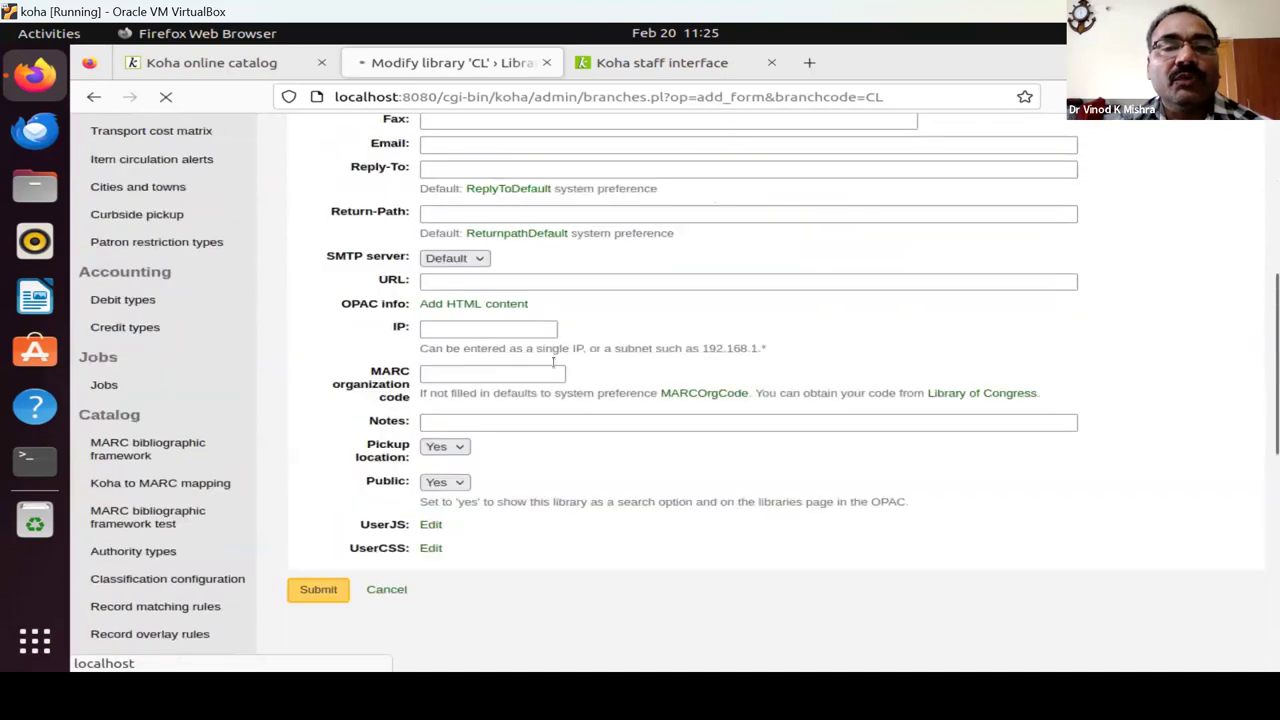
scroll(552, 363, "up", 4)
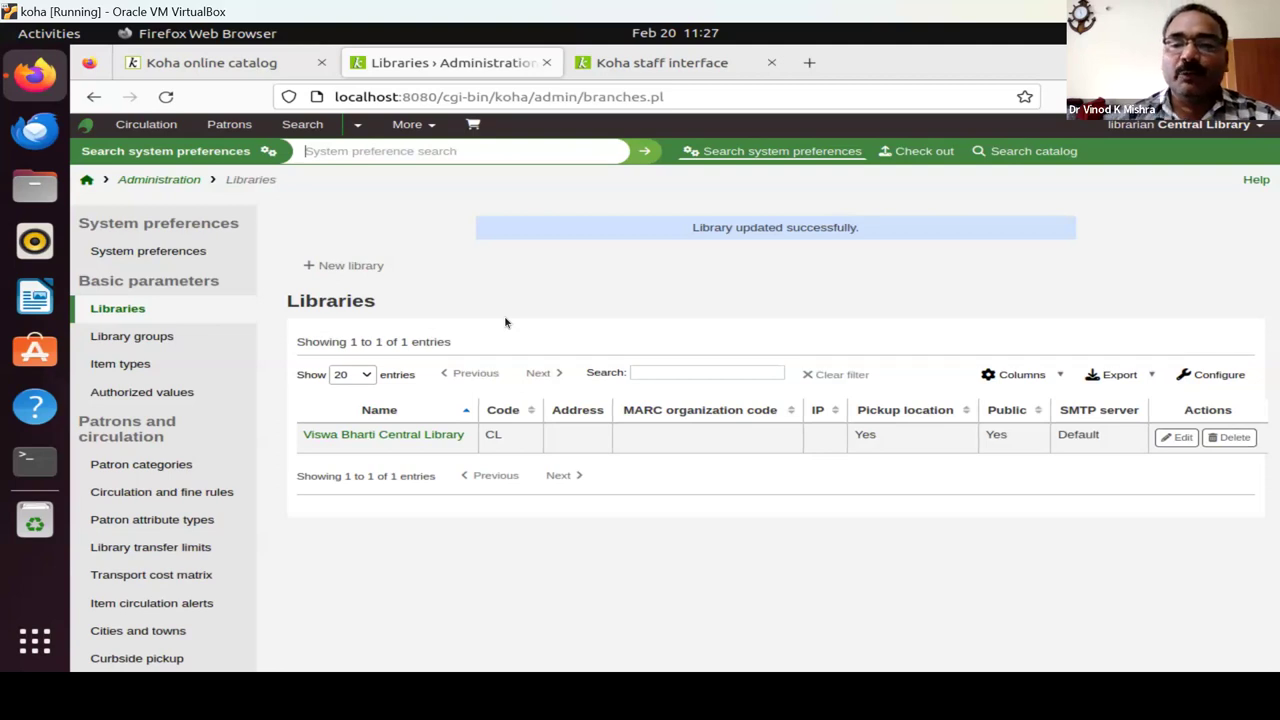
left_click(350, 273)
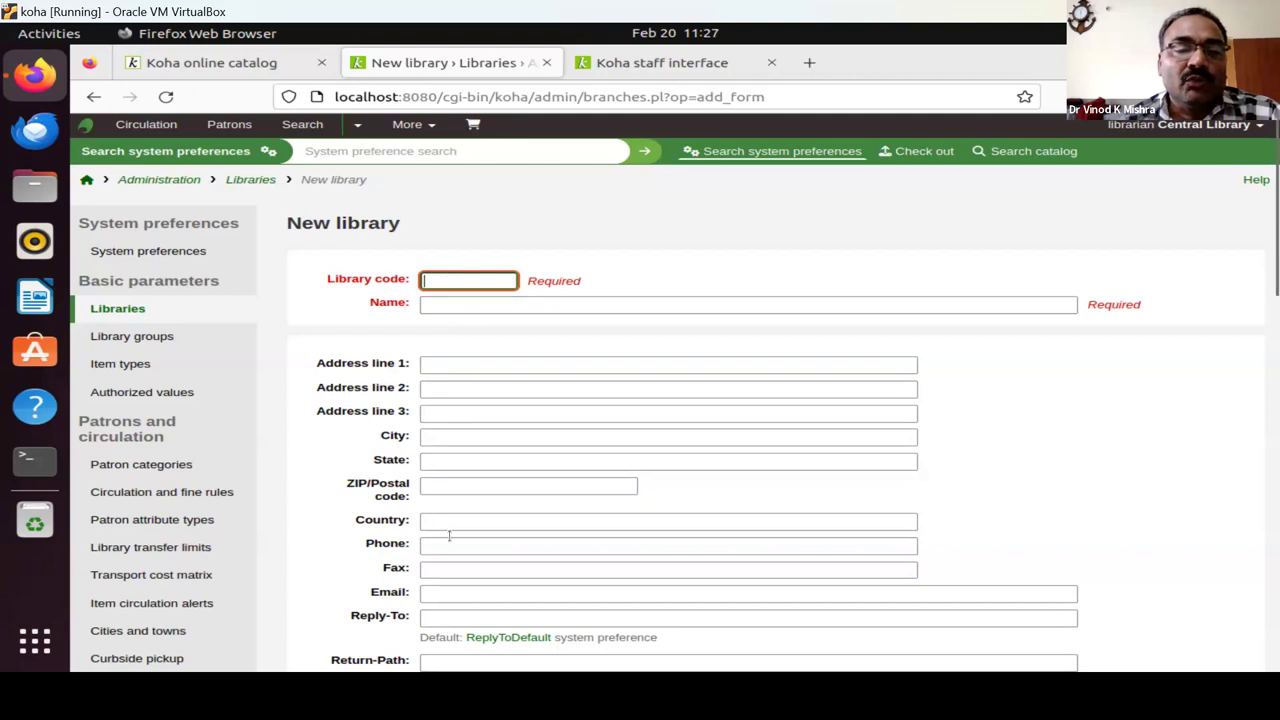
scroll(464, 541, "down", 5)
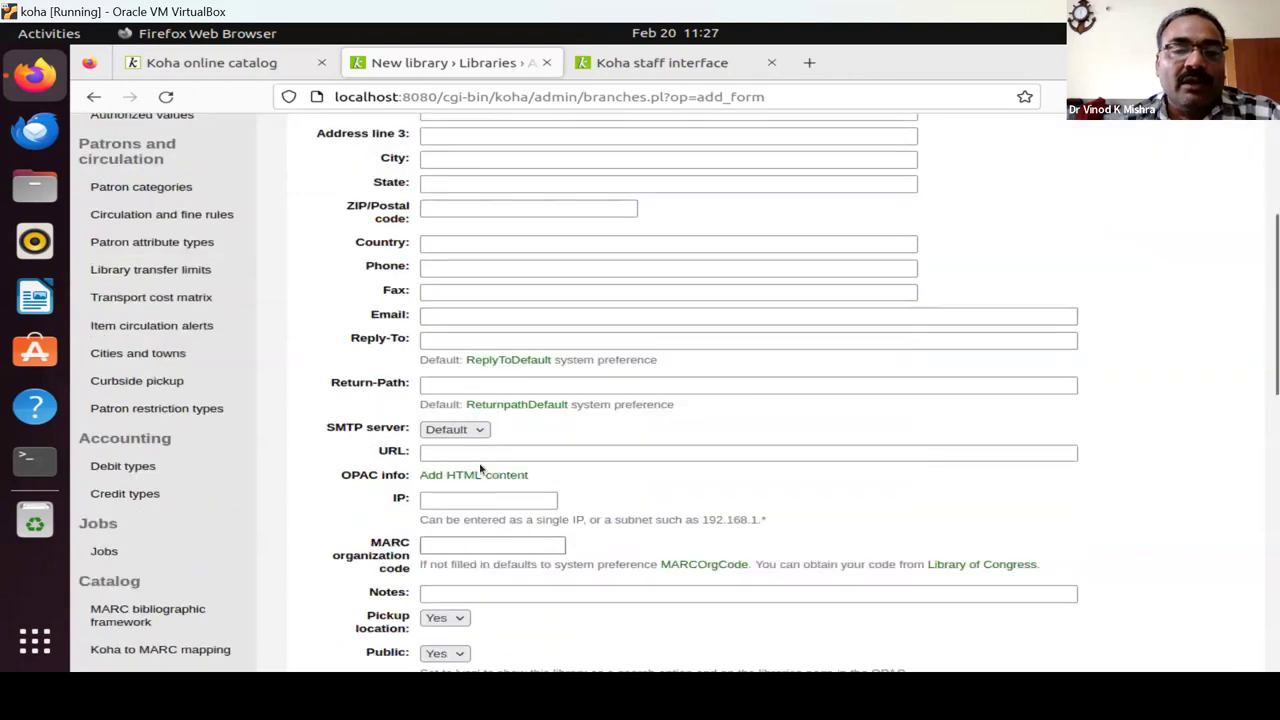
scroll(482, 460, "up", 5)
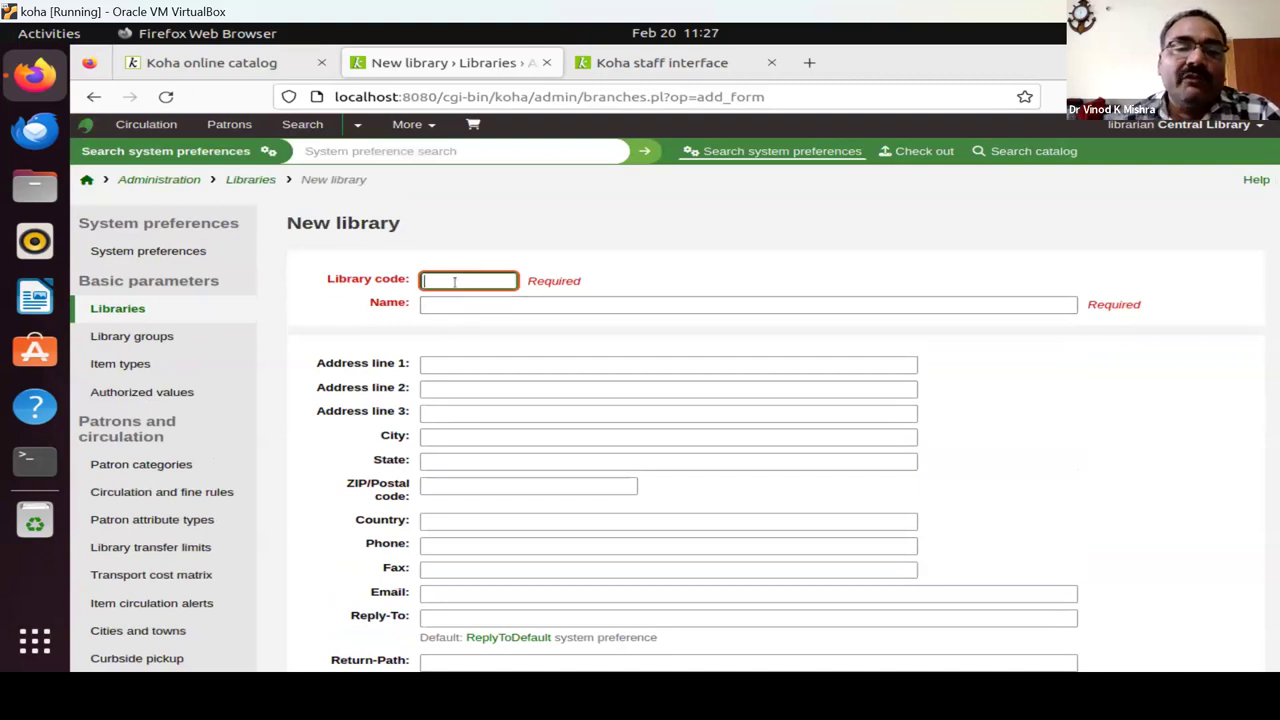
left_click(455, 282)
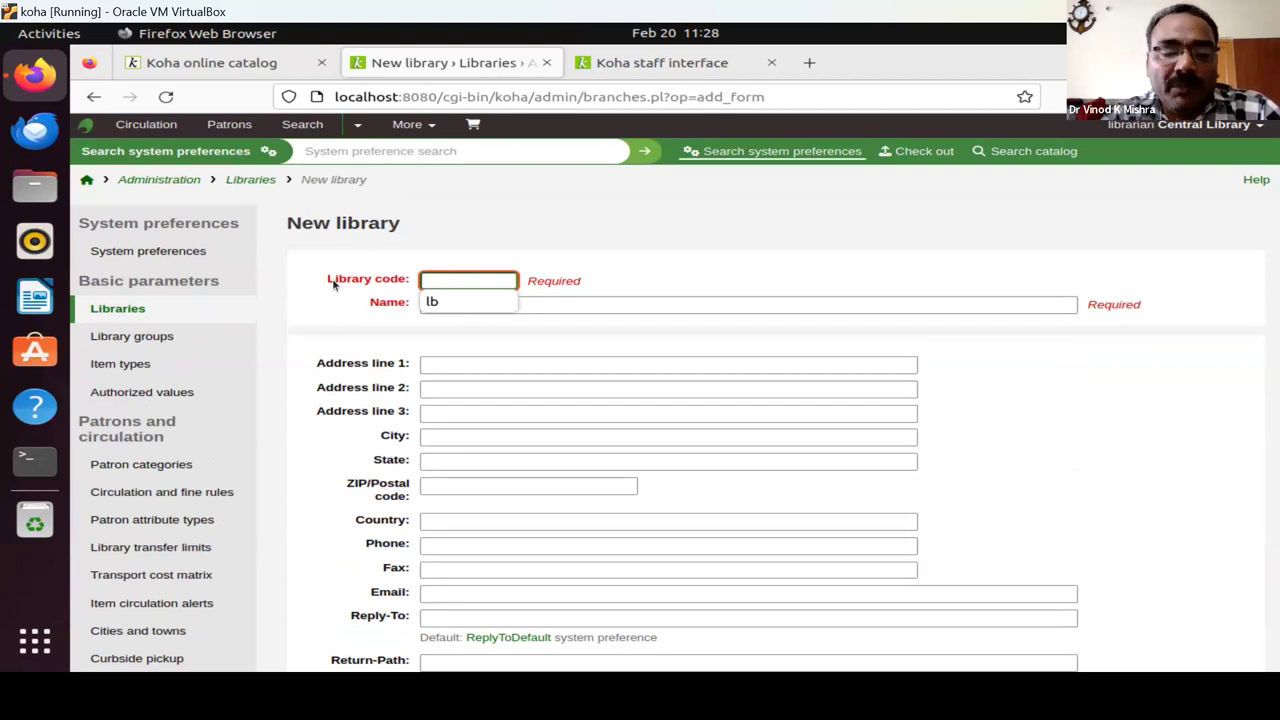
type("vk")
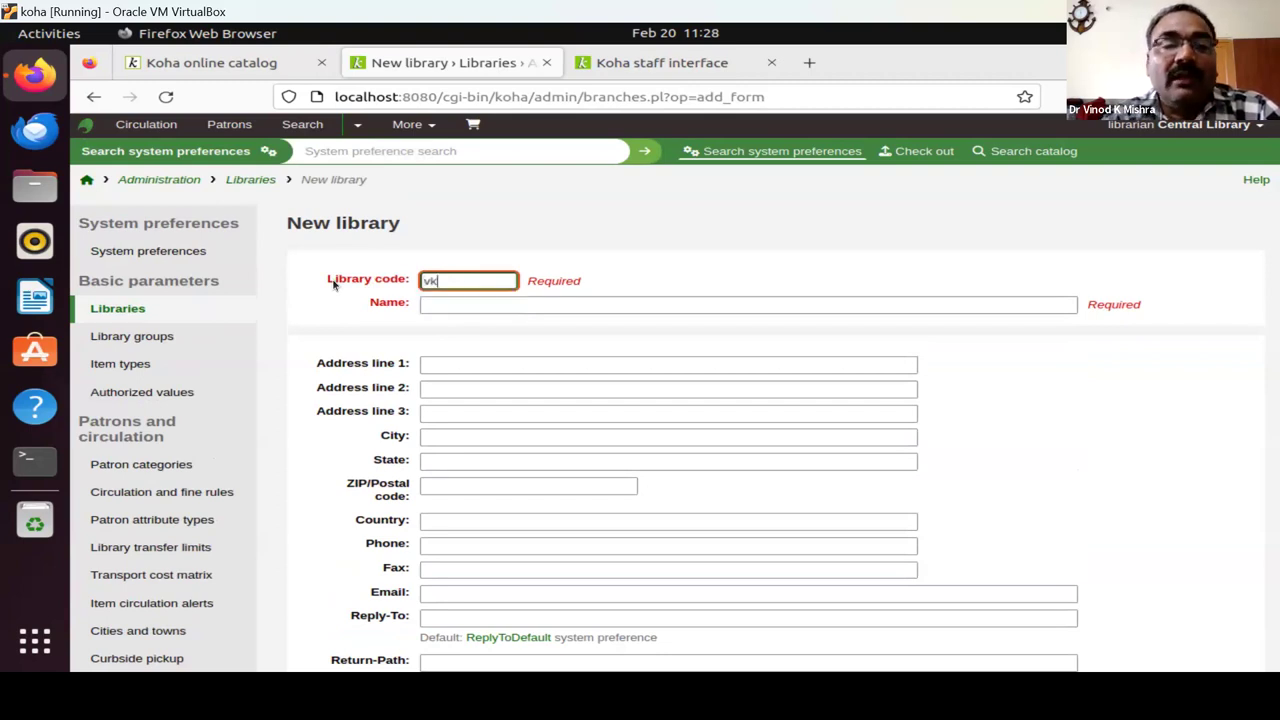
type("m ggg")
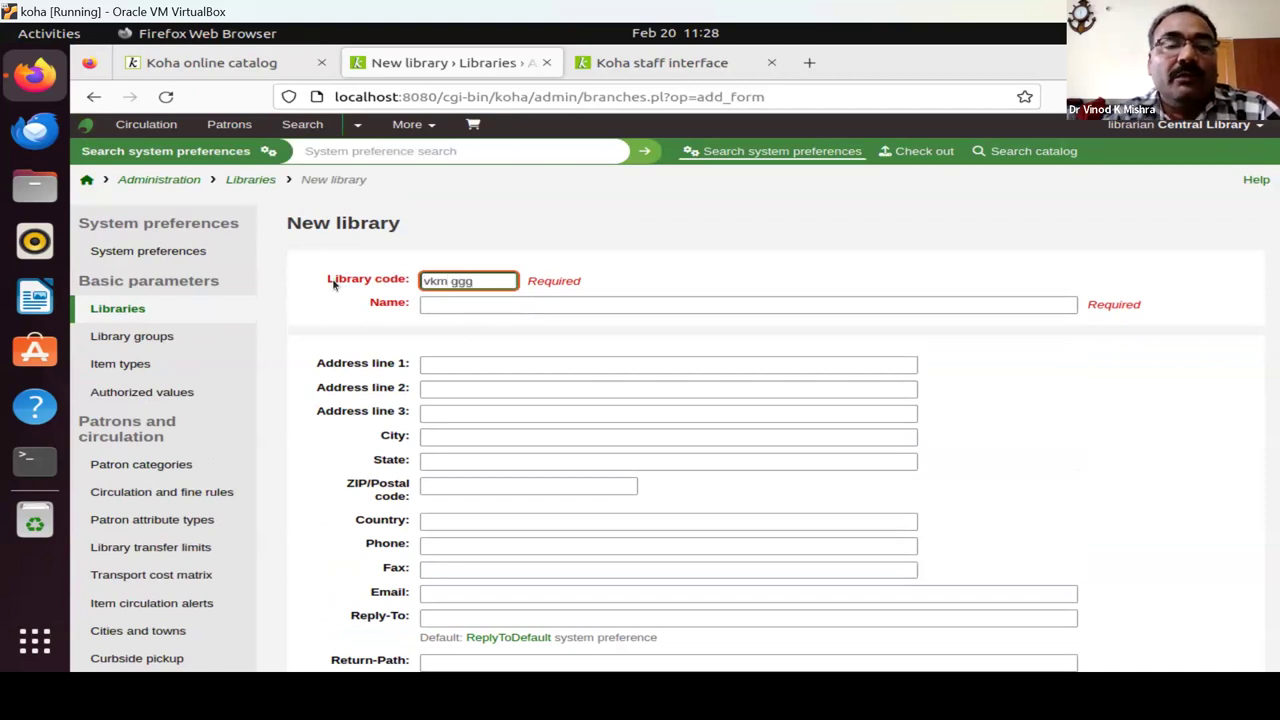
key("BackSpace")
key("BackSpace")
key("BackSpace")
key("BackSpace")
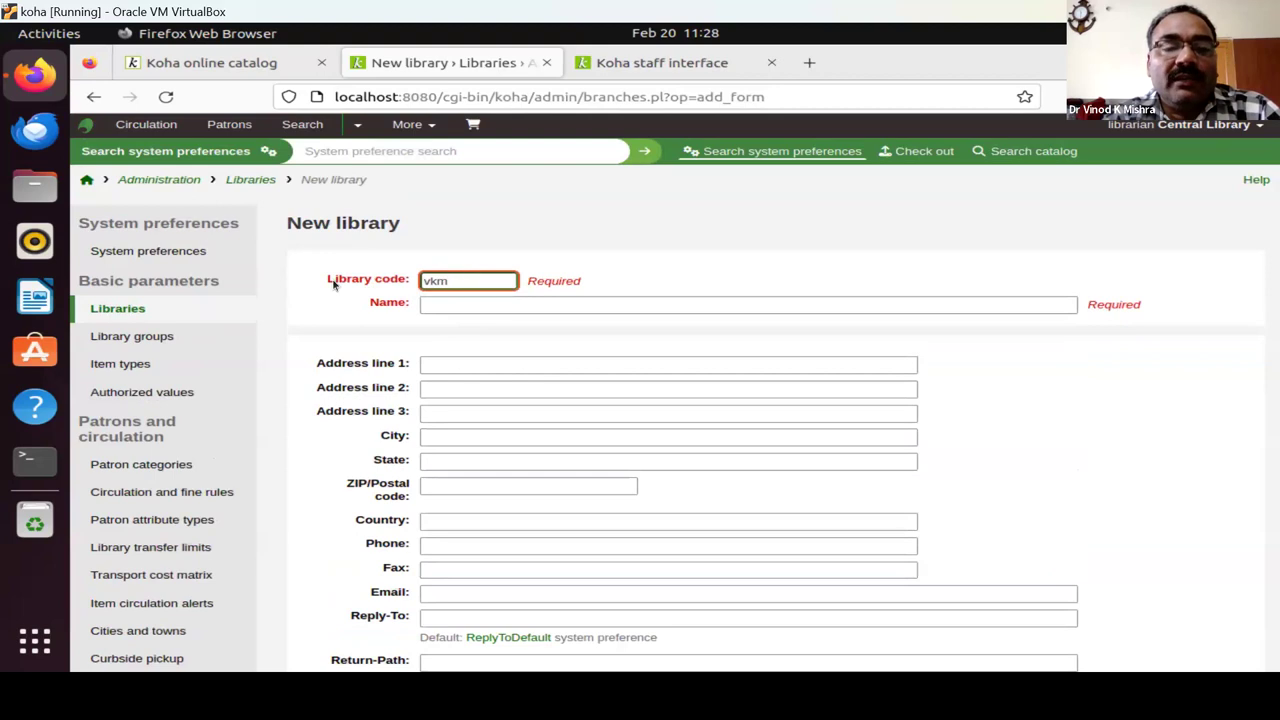
type("#")
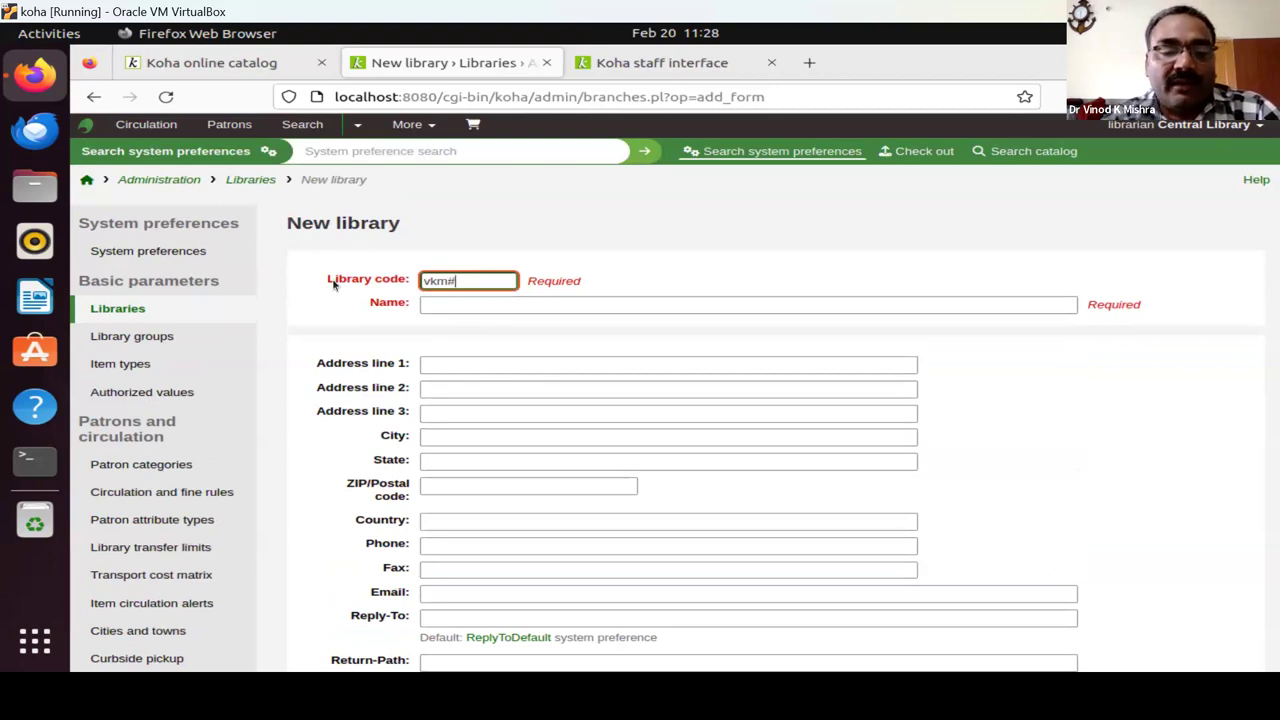
type("55")
key("BackSpace")
key("BackSpace")
key("BackSpace")
key("BackSpace")
key("BackSpace")
key("BackSpace")
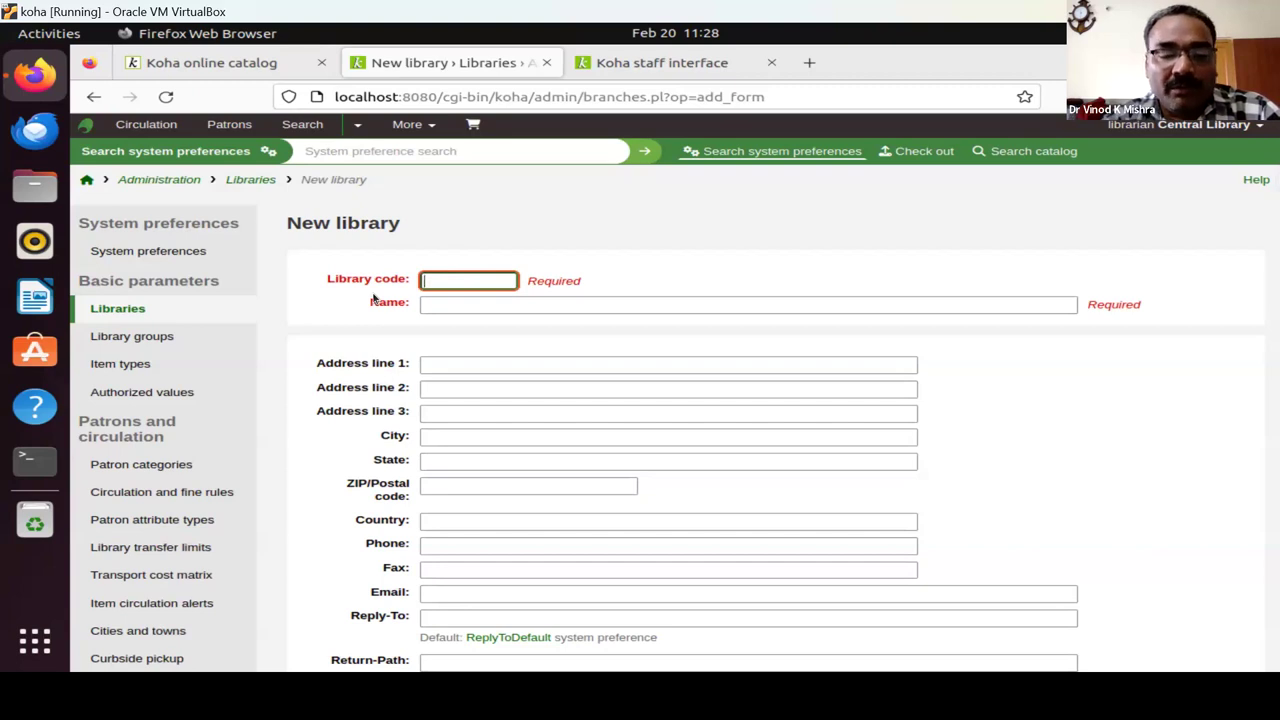
type("vkm")
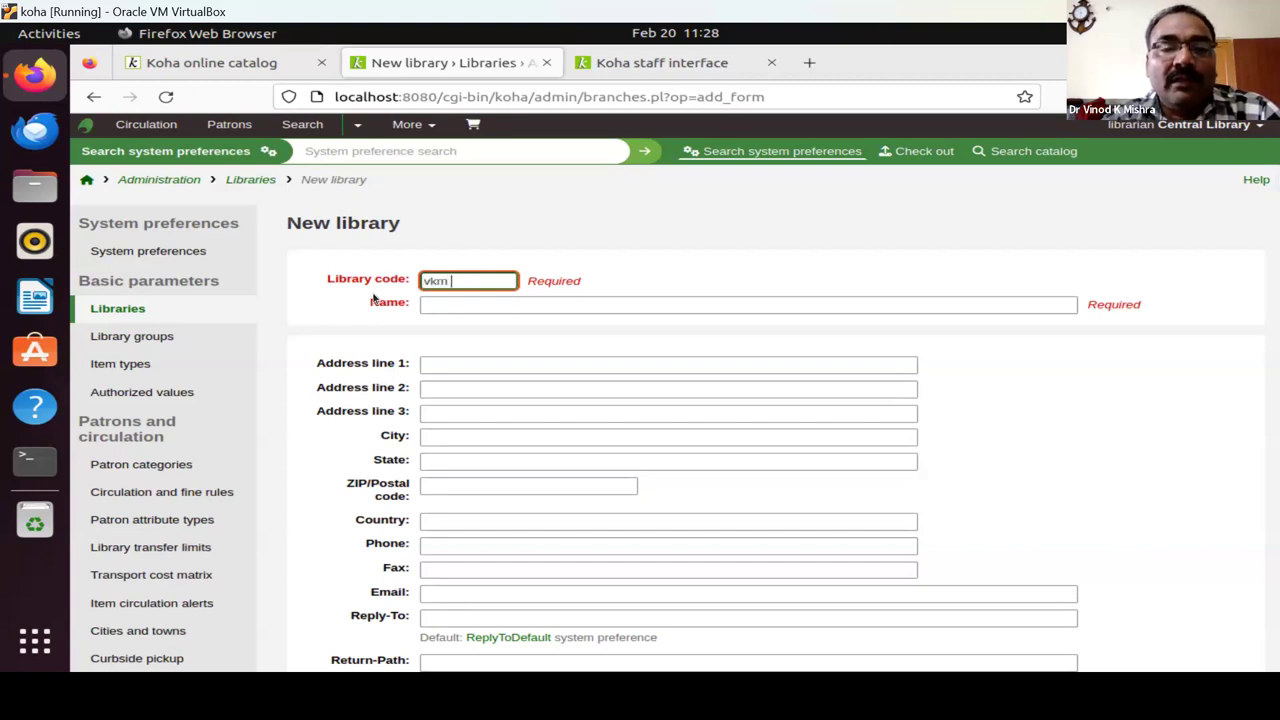
type(" fff")
key("BackSpace")
key("BackSpace")
key("BackSpace")
key("BackSpace")
key("BackSpace")
key("BackSpace")
key("BackSpace")
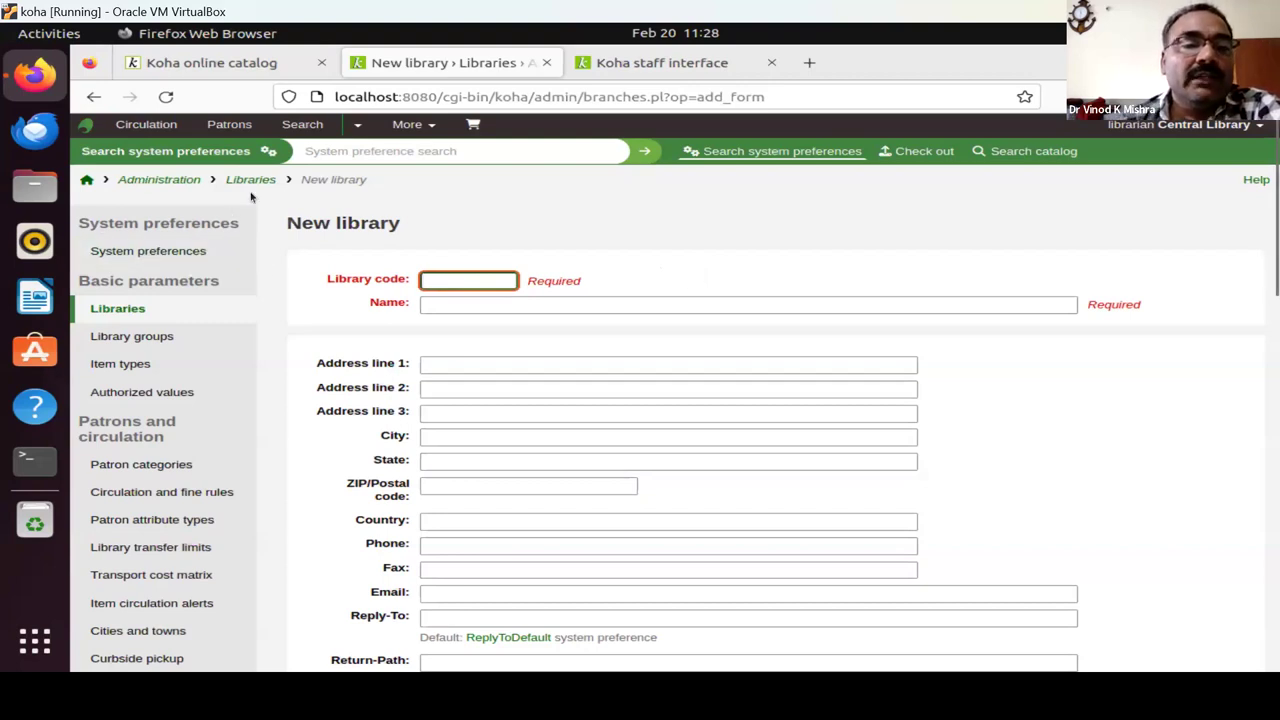
left_click(162, 180)
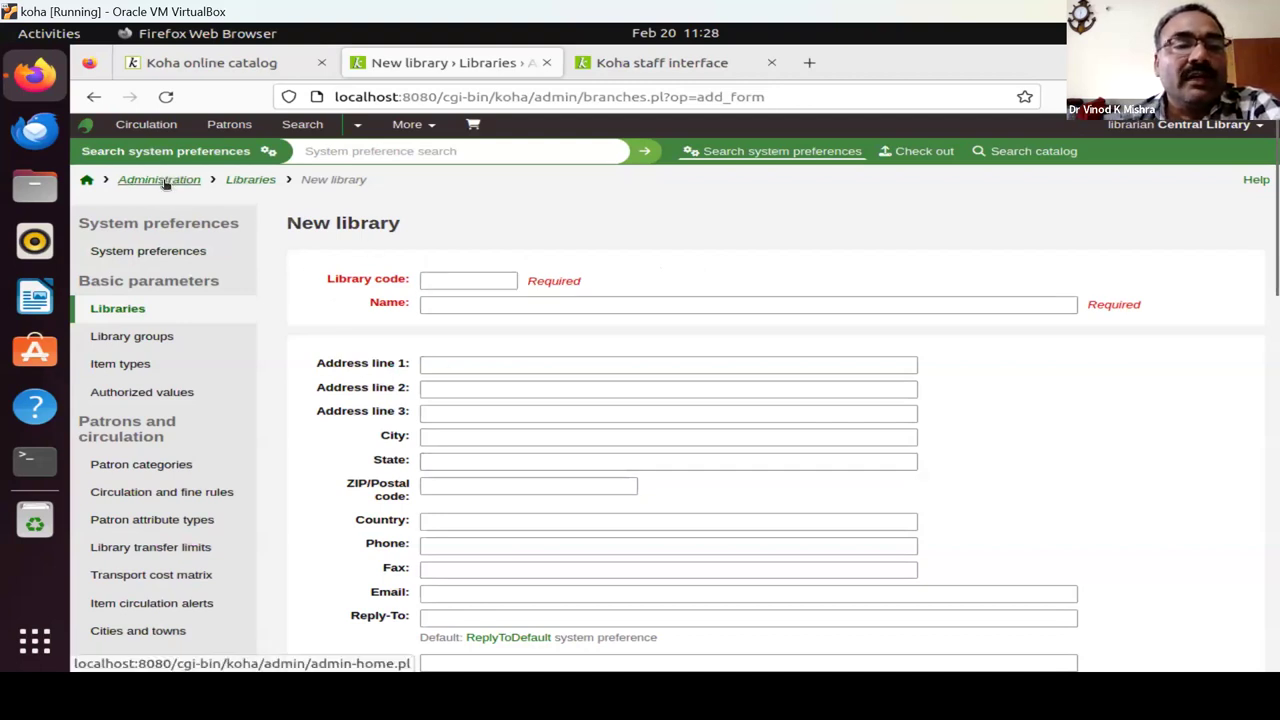
Go back to Administration and open the Item types page.
left_click(430, 300)
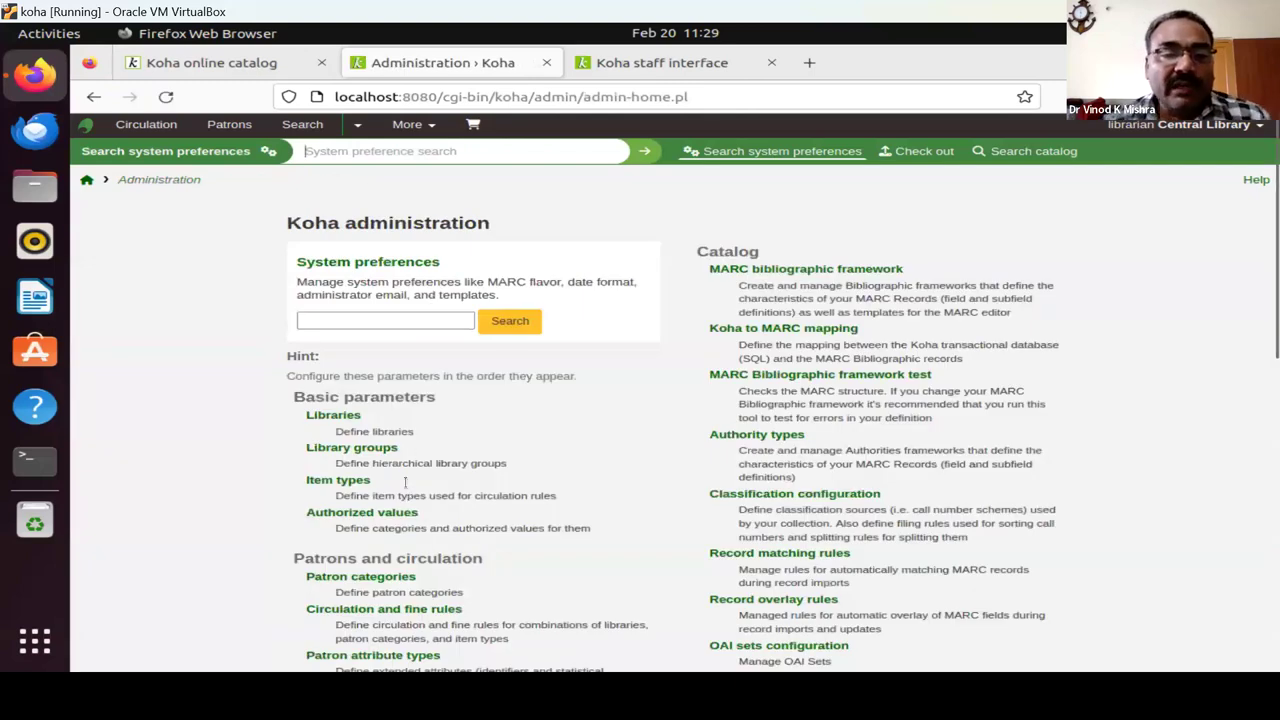
scroll(590, 480, "down", 2)
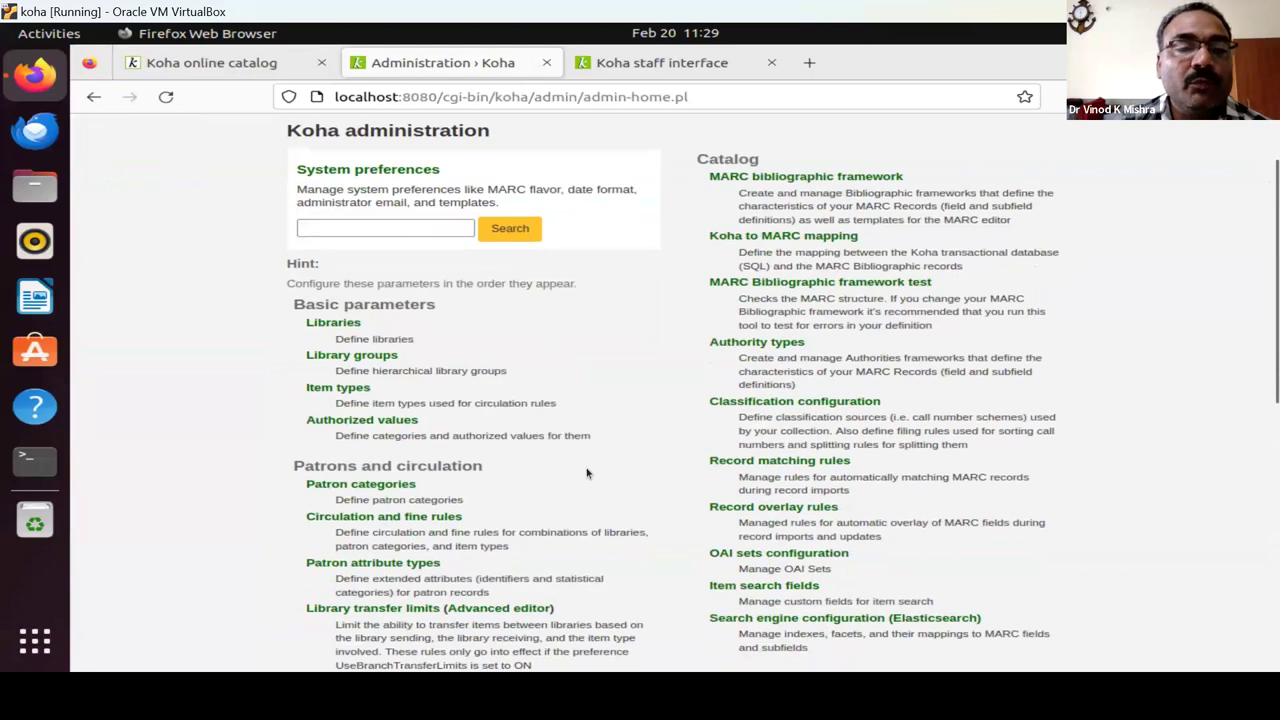
left_click(347, 391)
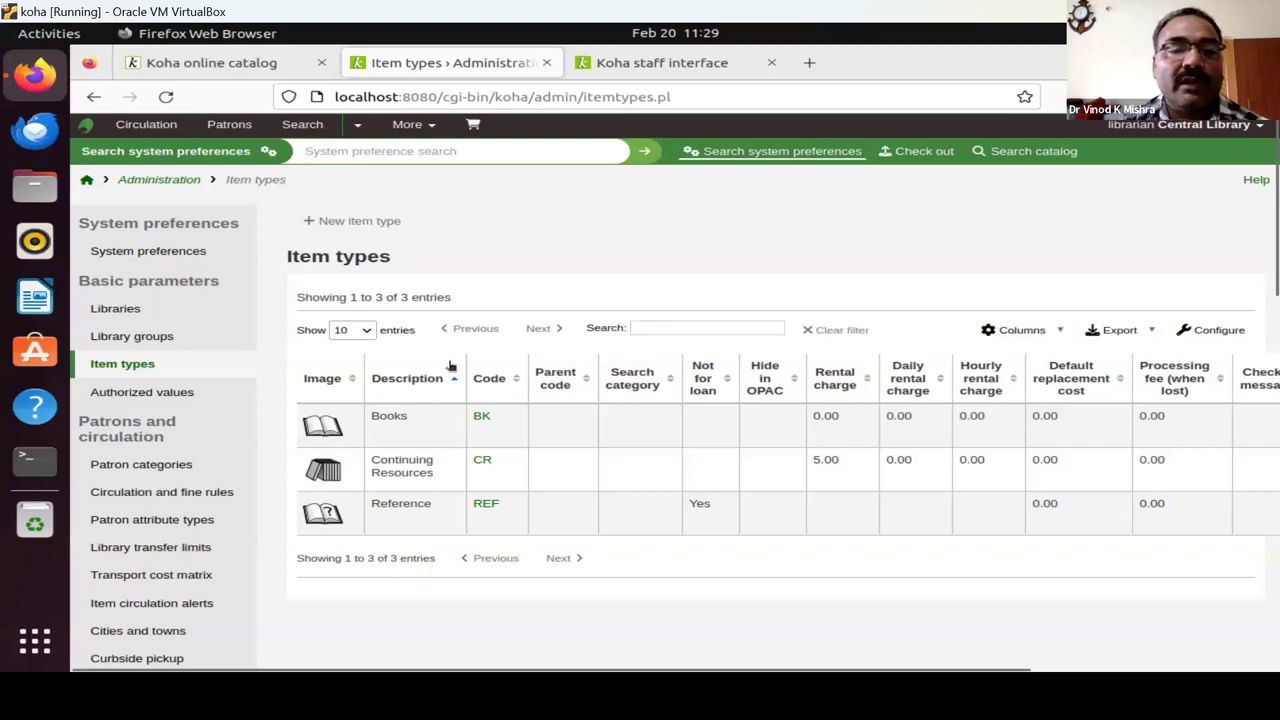
Start adding a new item type from the Item types list.
left_click(322, 221)
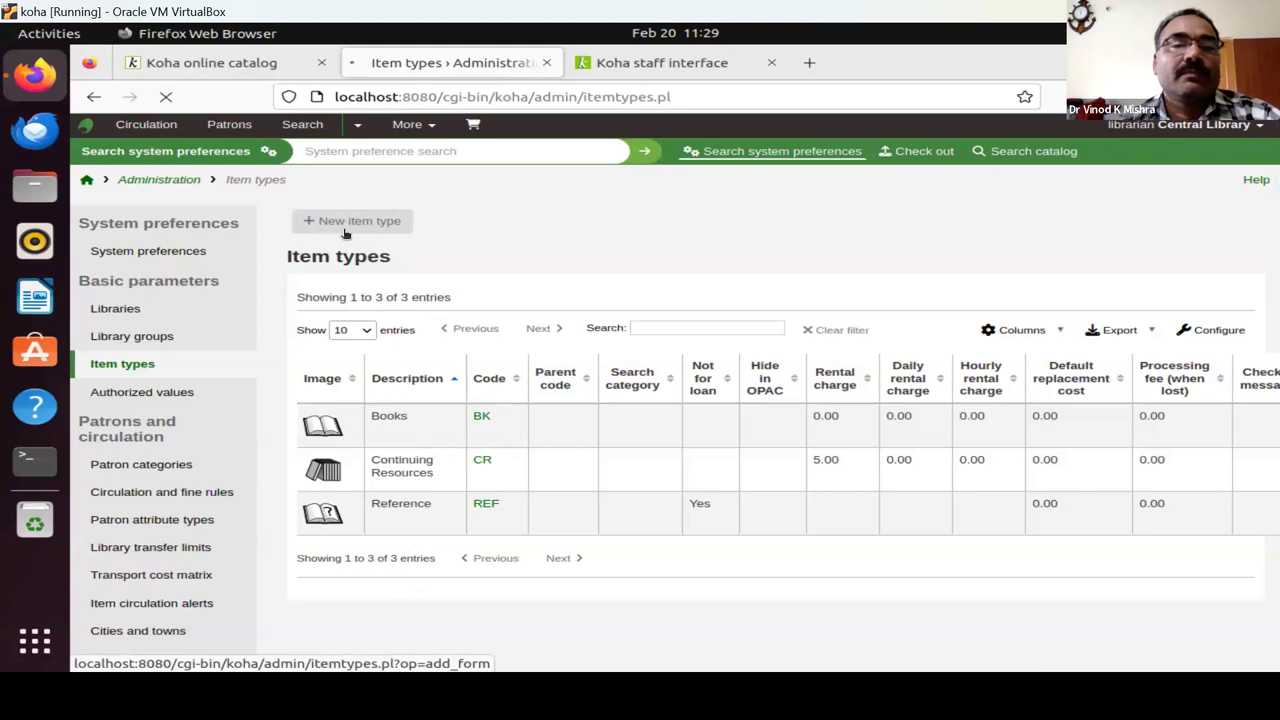
Open the blank New item type form.
left_click(345, 230)
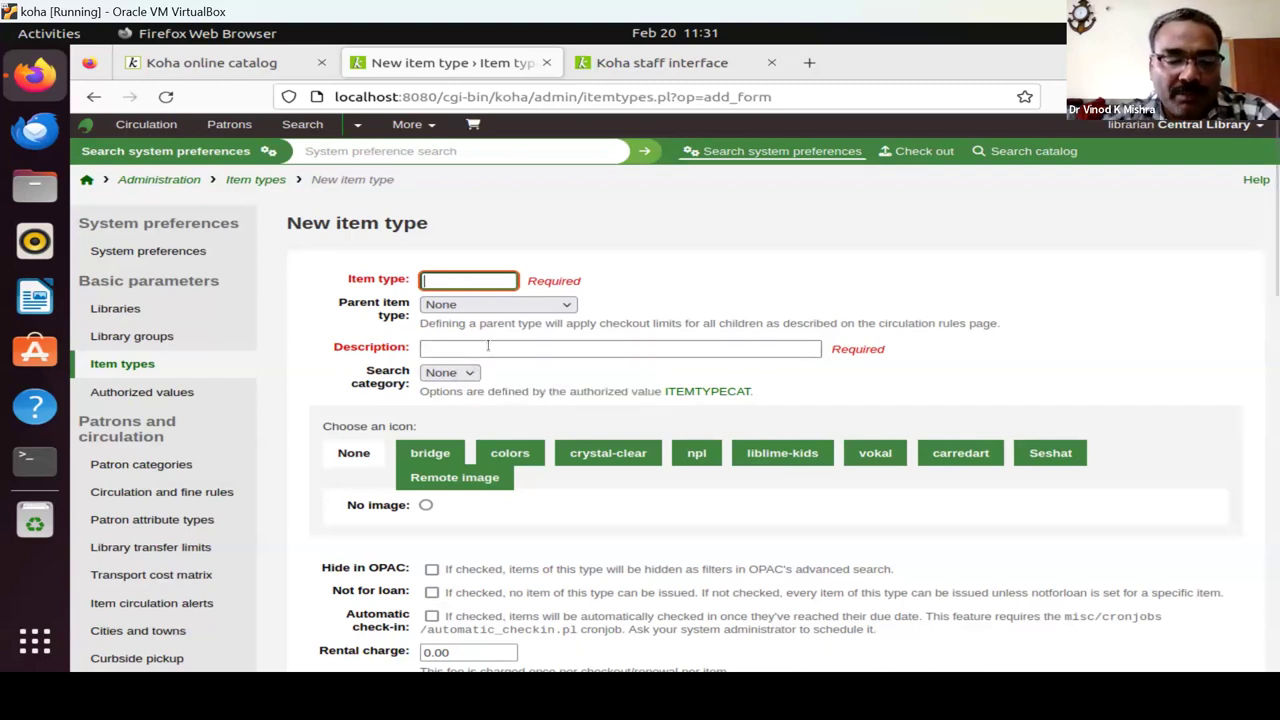
Enter item type code MAP and description Maps, then browse the bridge icon set.
type("MAP")
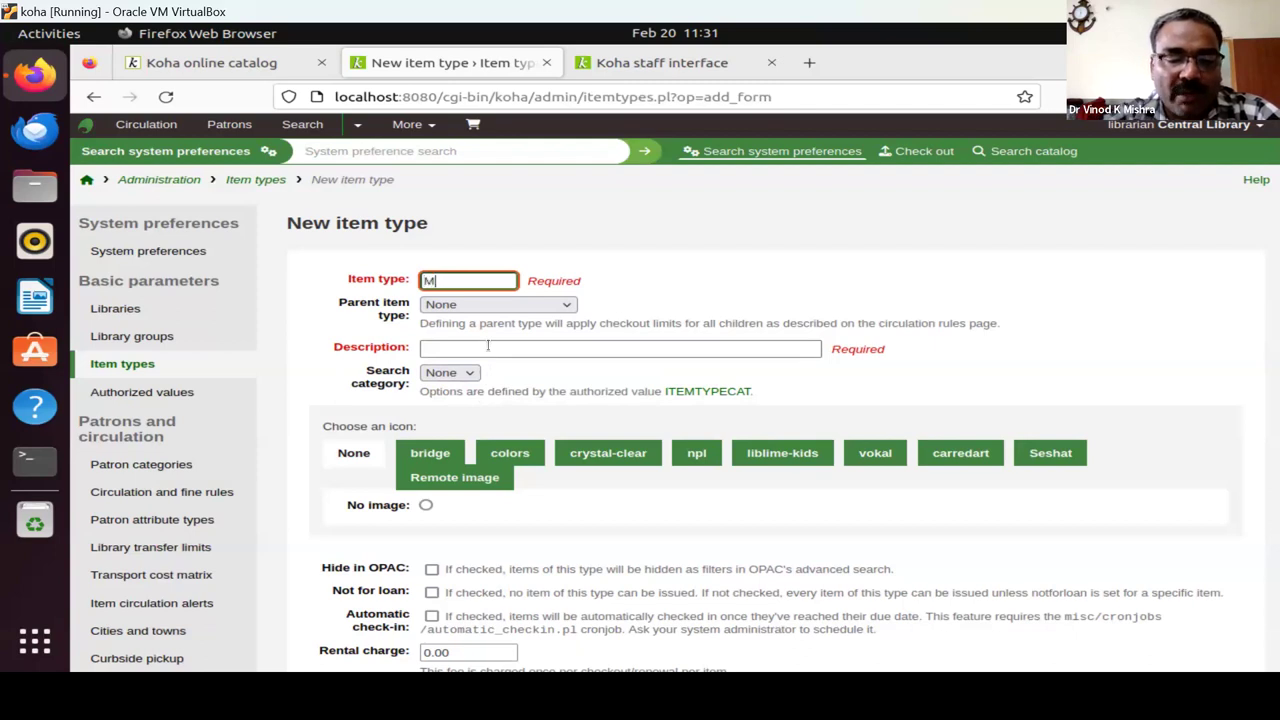
left_click(492, 346)
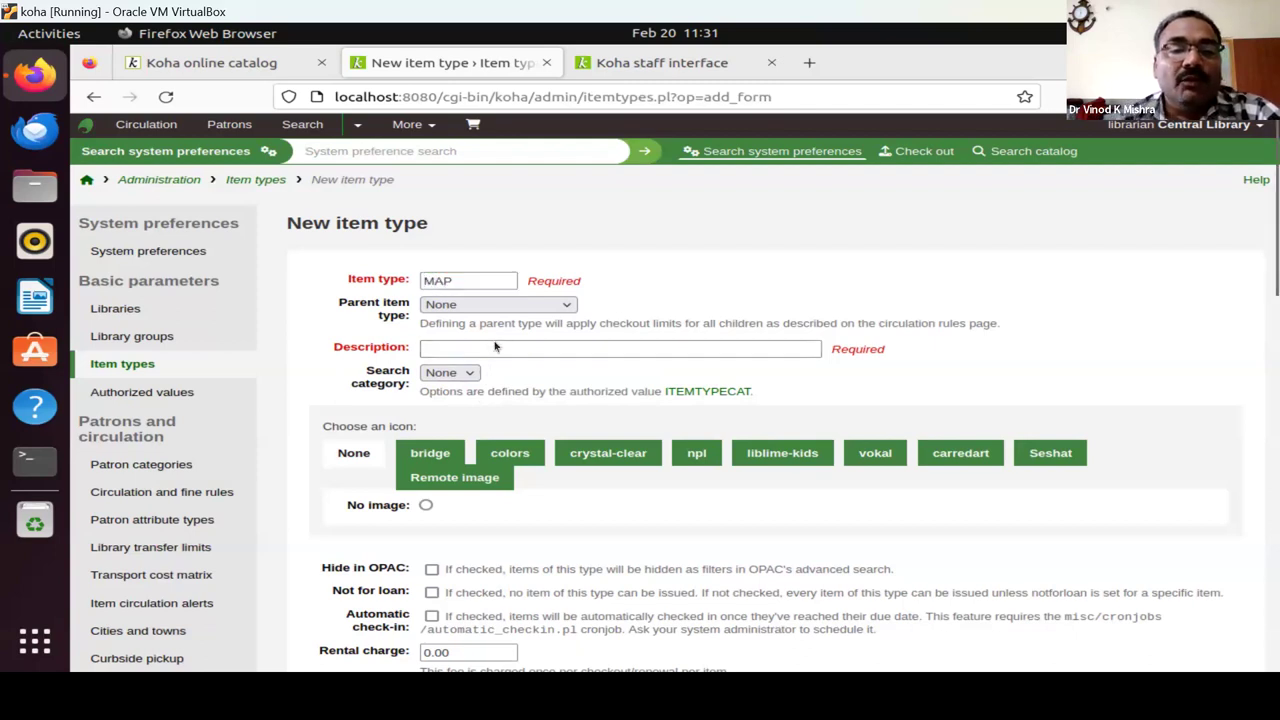
type("Maps")
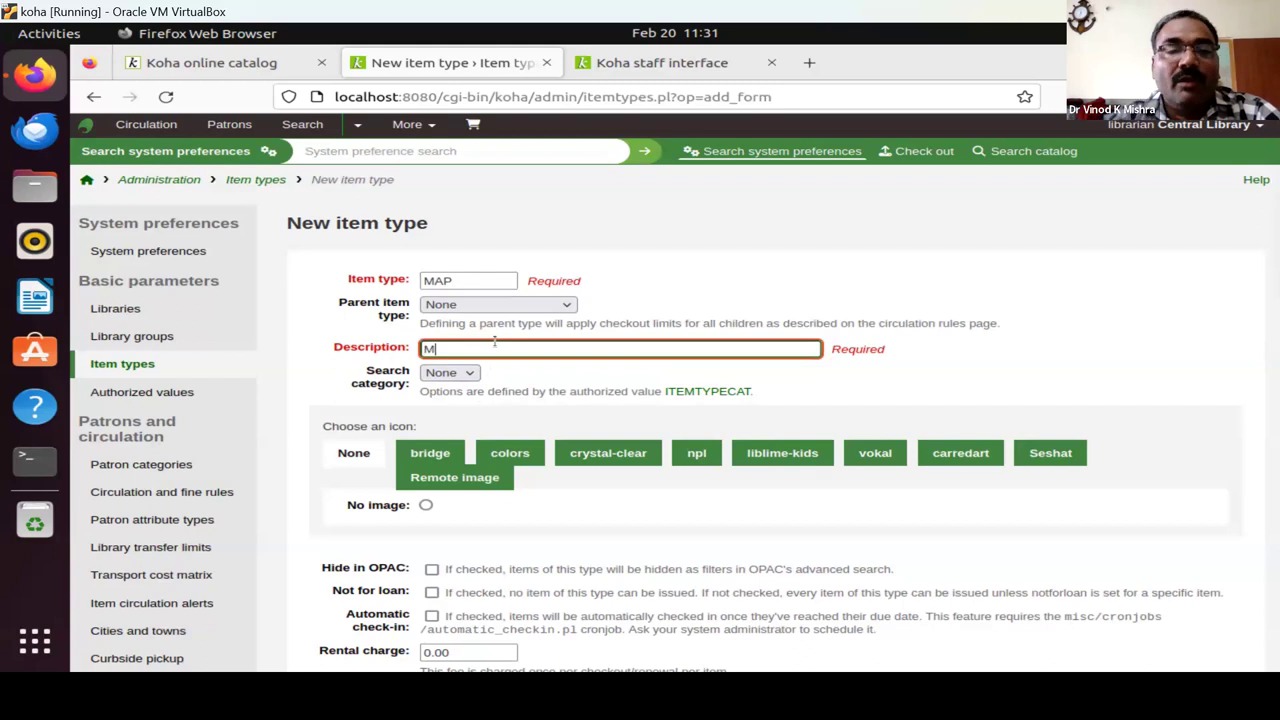
scroll(586, 502, "down", 5)
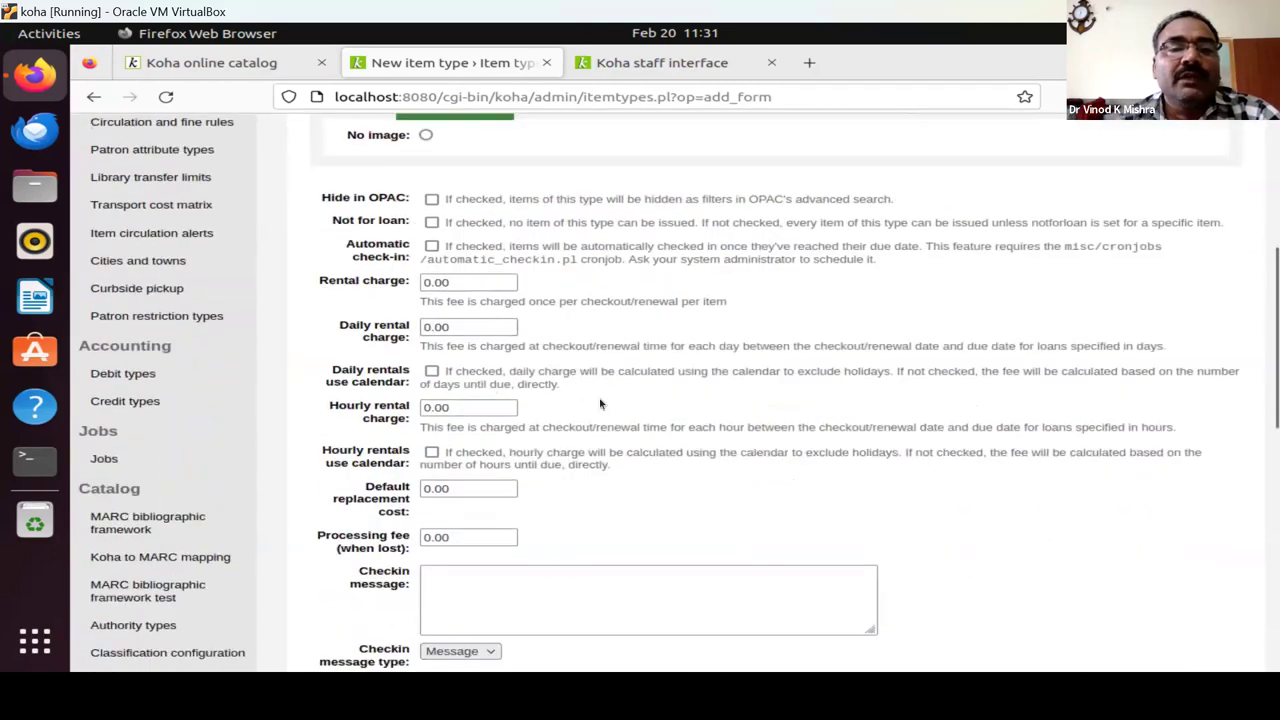
scroll(455, 275, "up", 2)
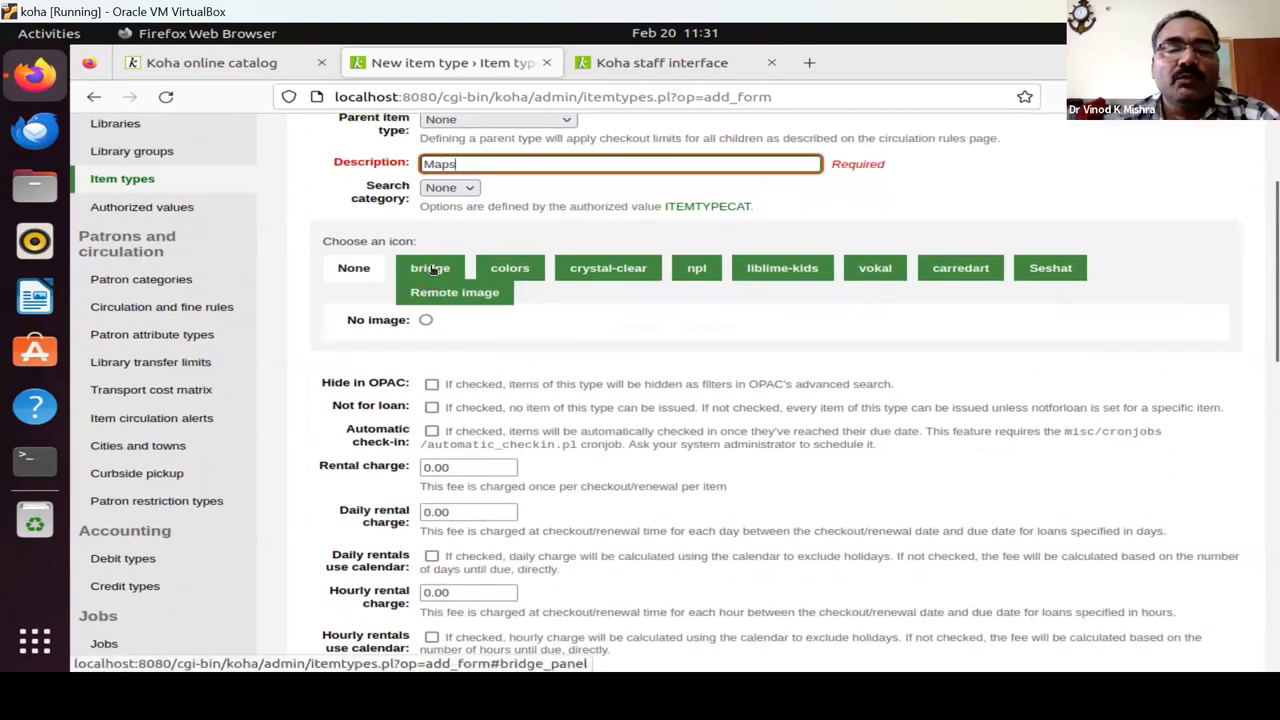
left_click(431, 268)
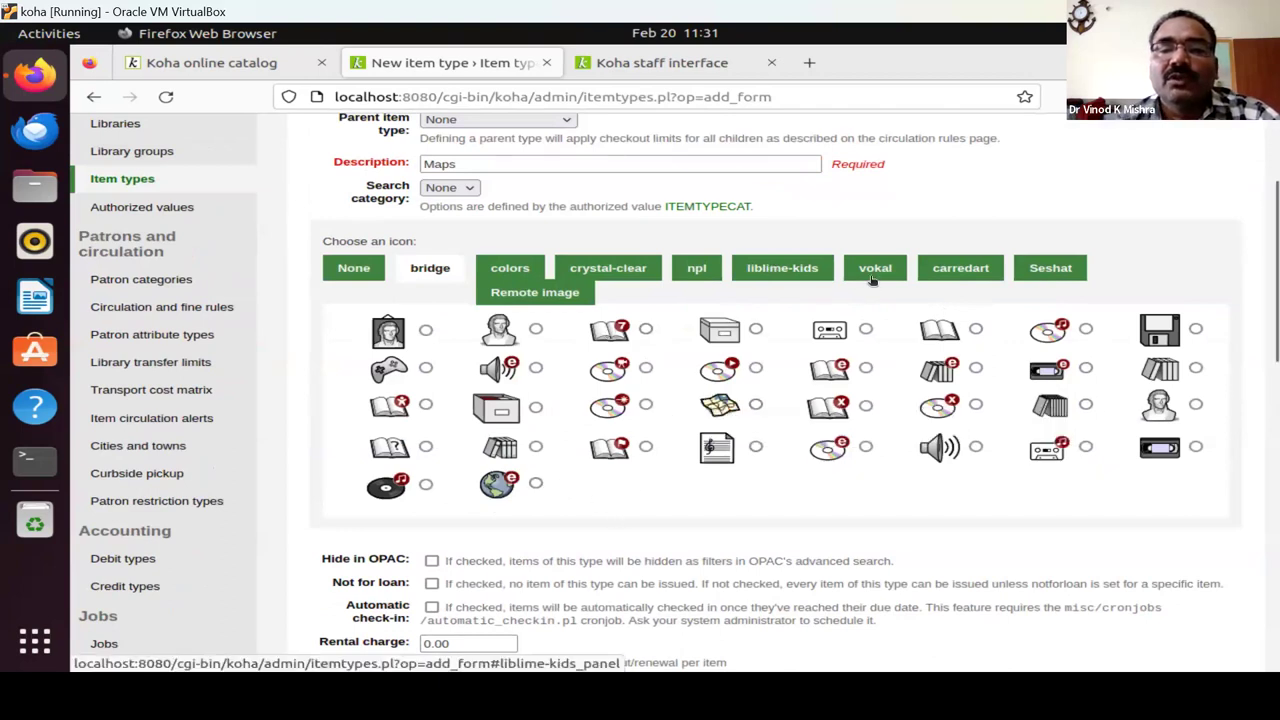
left_click(750, 276)
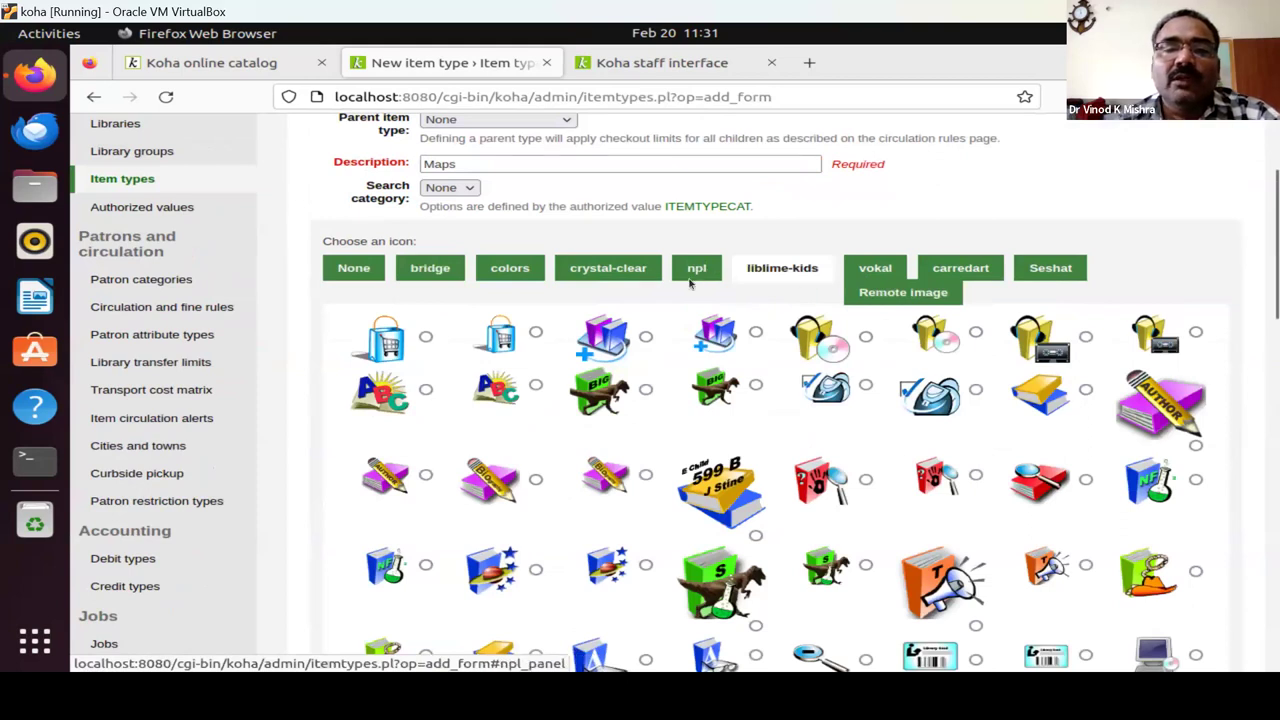
left_click(693, 284)
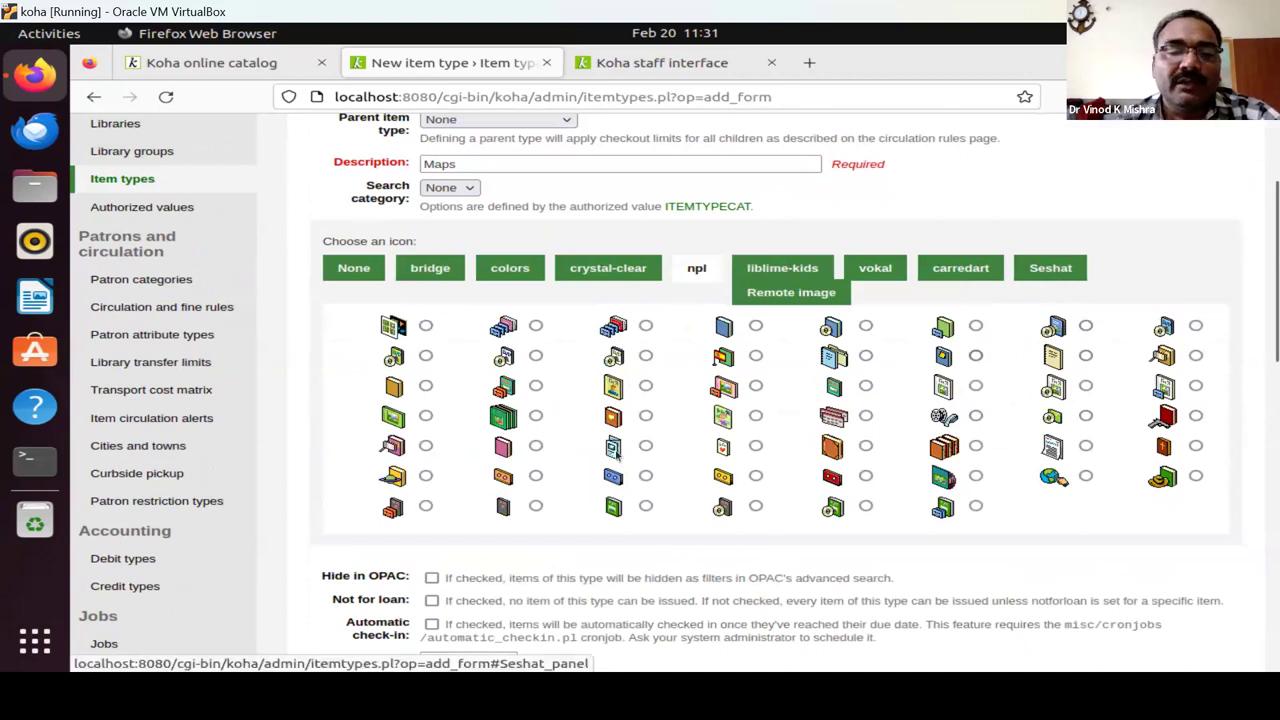
scroll(616, 453, "down", 7)
scroll(571, 490, "down", 7)
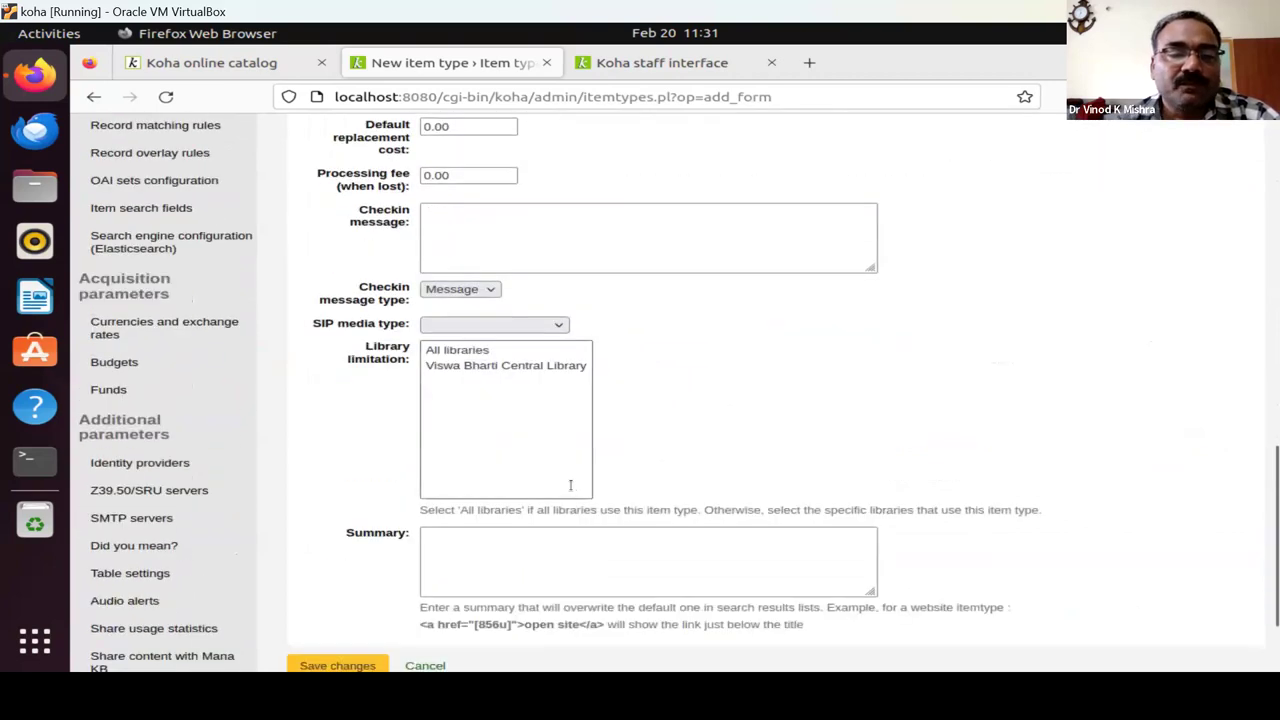
scroll(571, 485, "down", 3)
Save the MAP (Maps) item type and return to the Administration page.
left_click(331, 546)
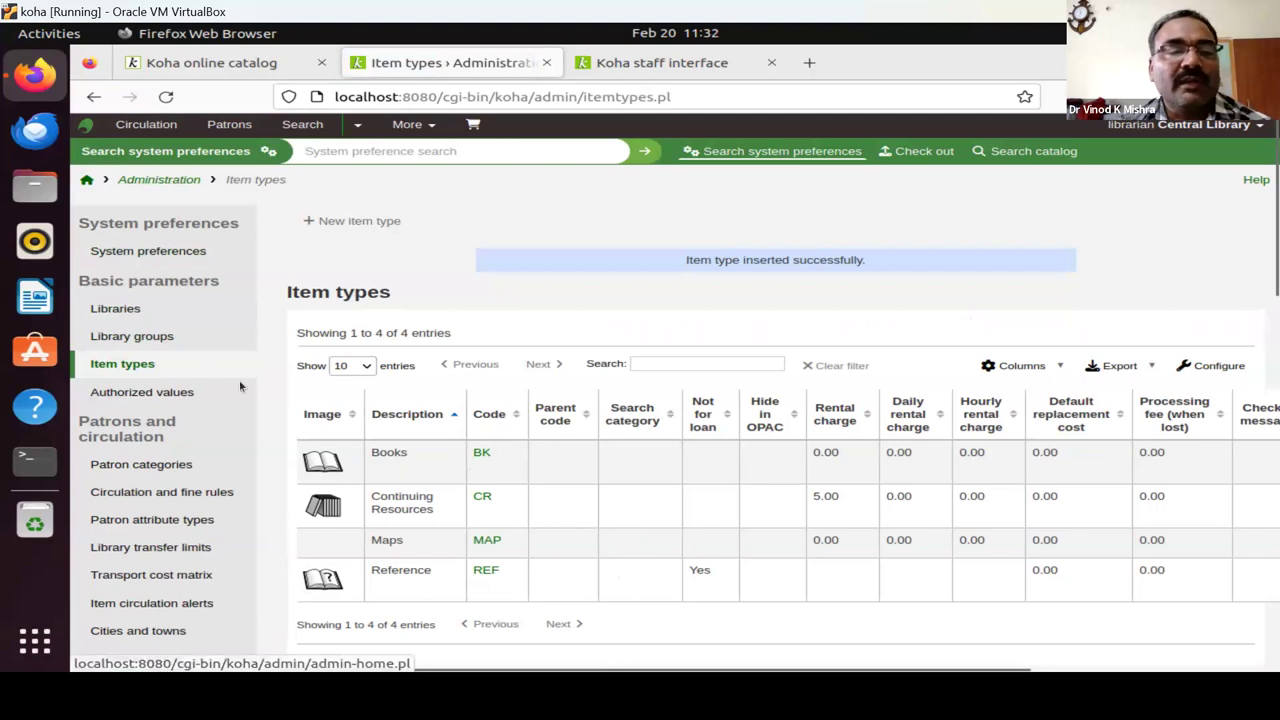
left_click(163, 179)
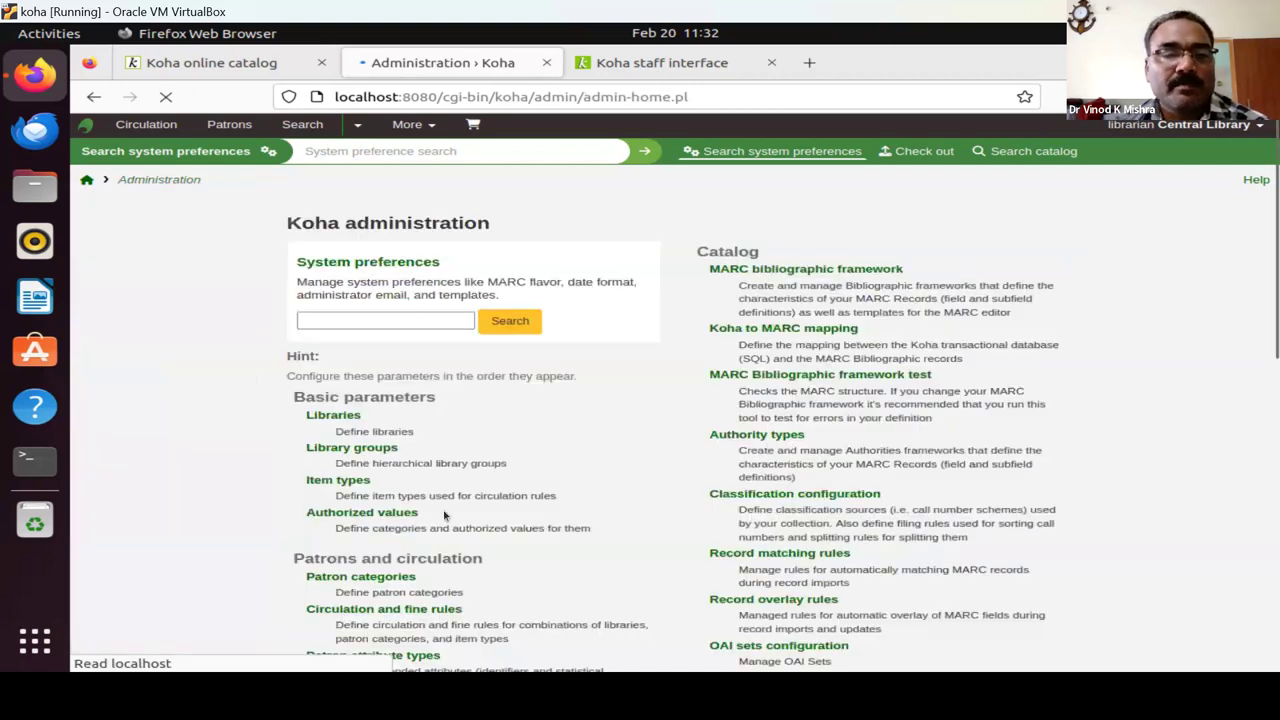
scroll(445, 515, "down", 3)
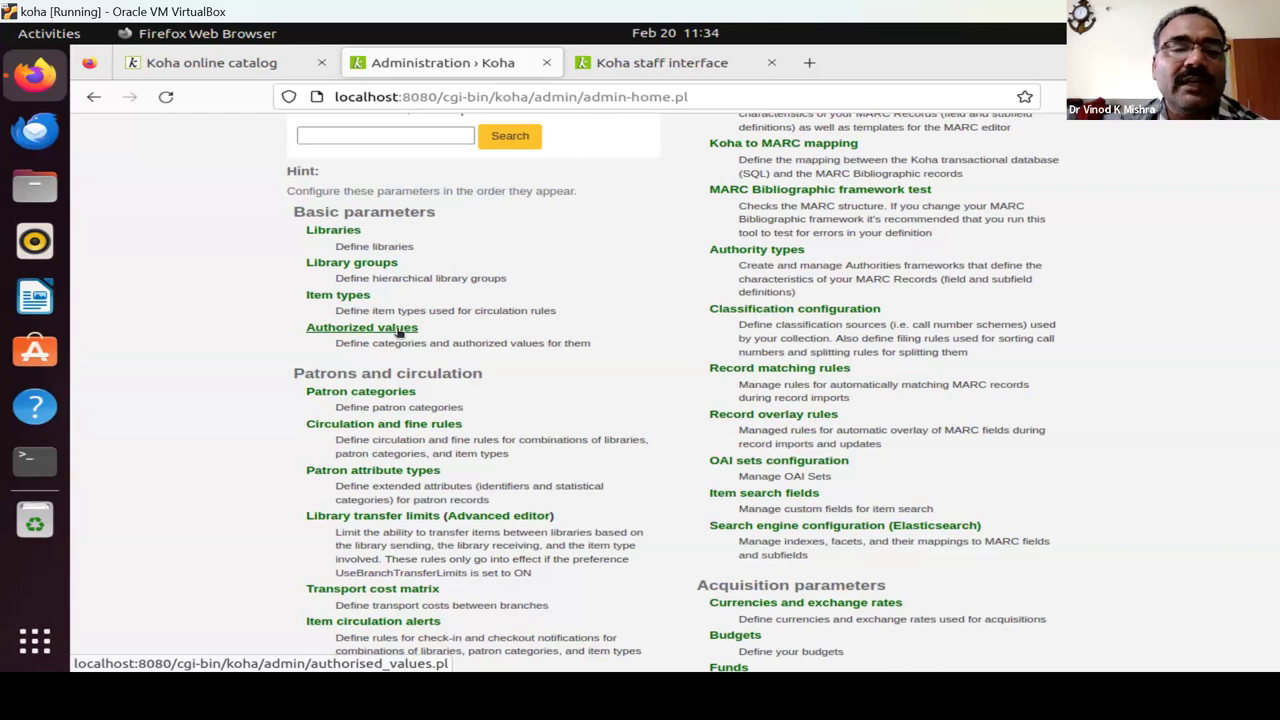
left_click(398, 331)
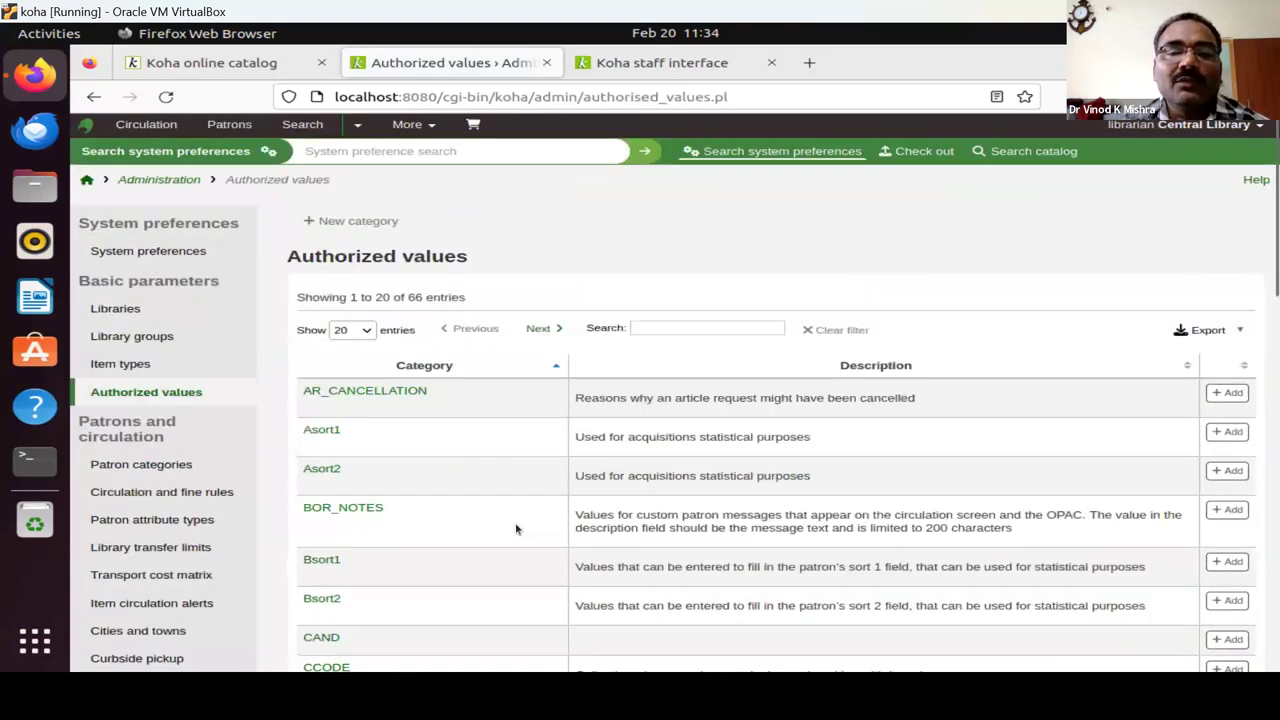
Browse the authorized value categories, reload the list, then return to Administration.
scroll(516, 529, "down", 5)
scroll(516, 529, "down", 7)
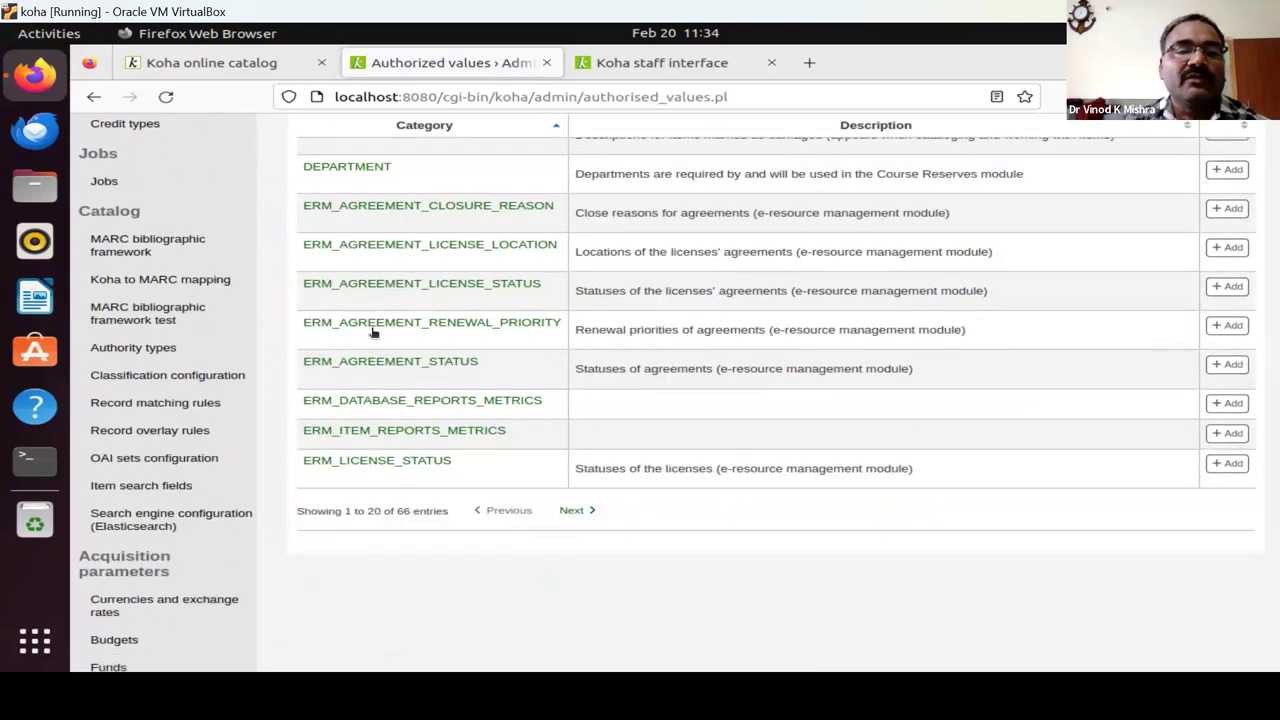
scroll(418, 252, "up", 3)
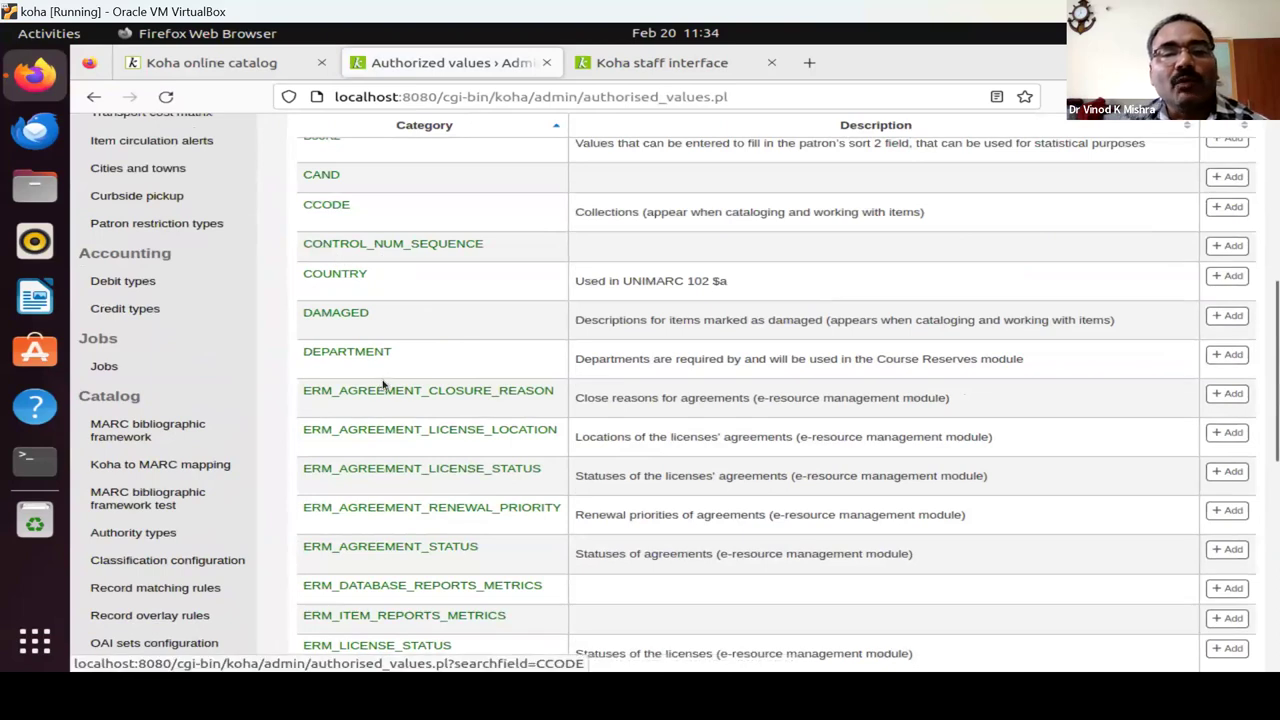
scroll(382, 385, "up", 6)
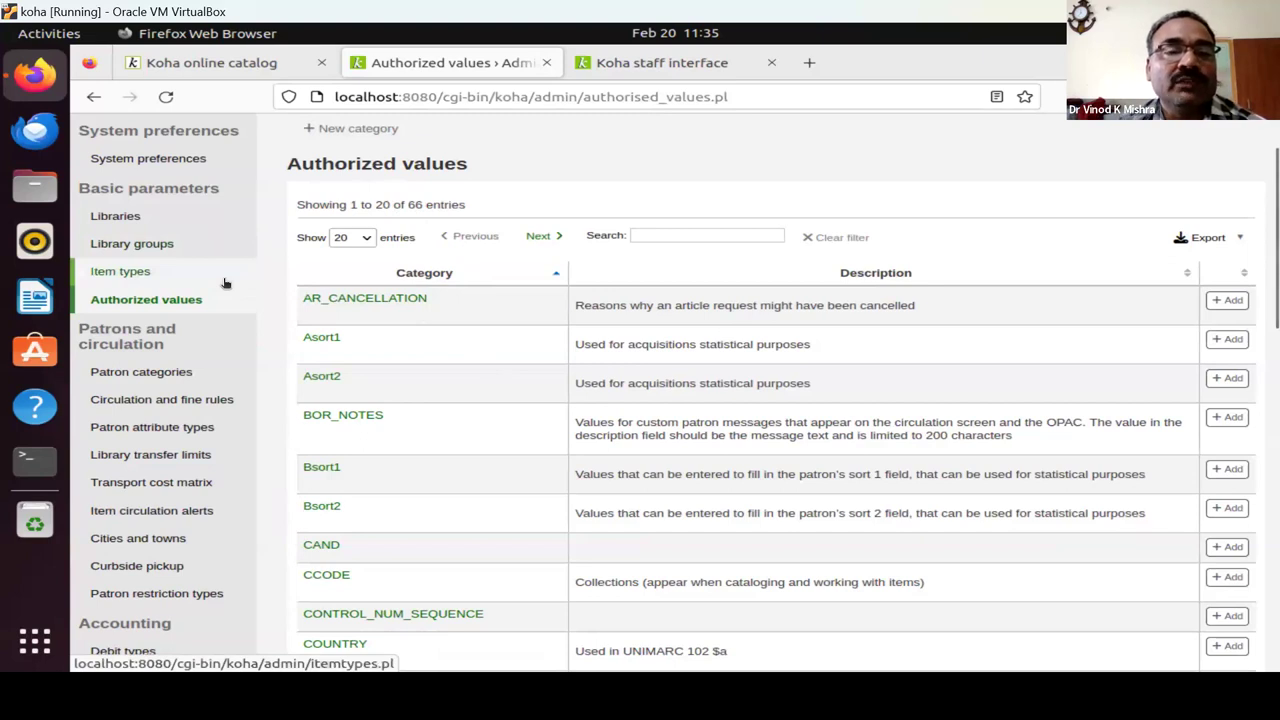
left_click(153, 300)
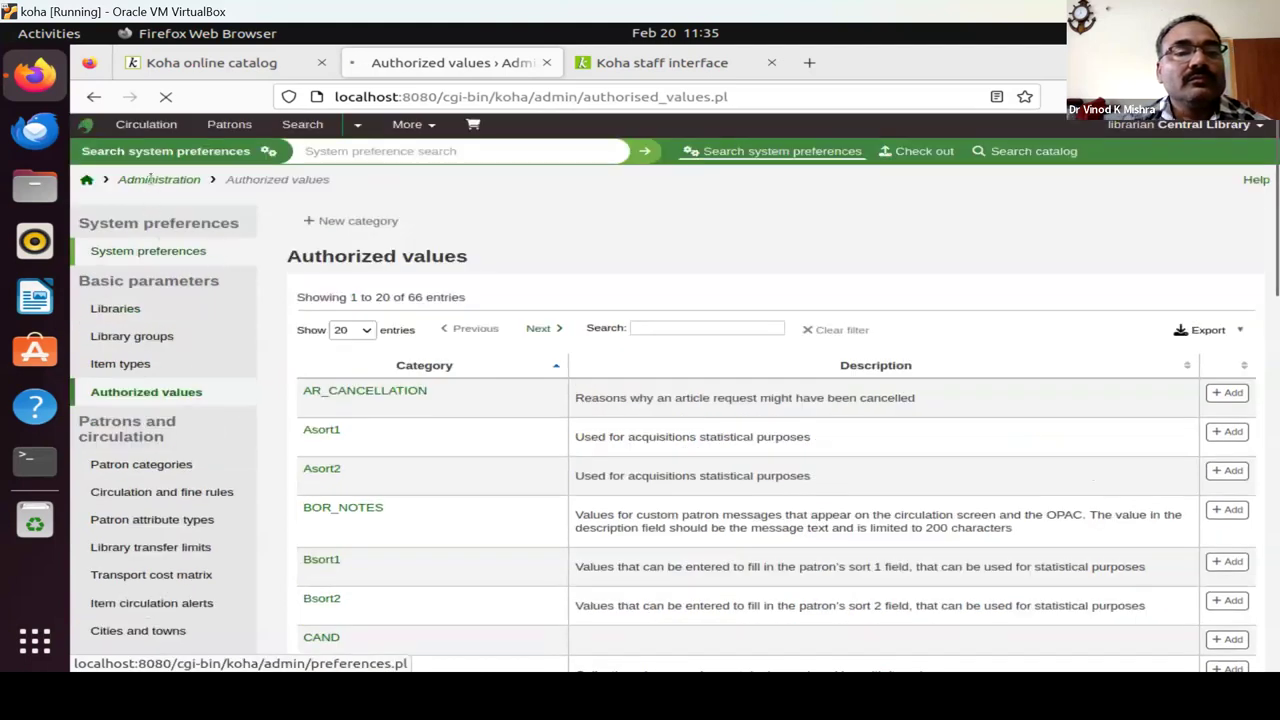
left_click(152, 182)
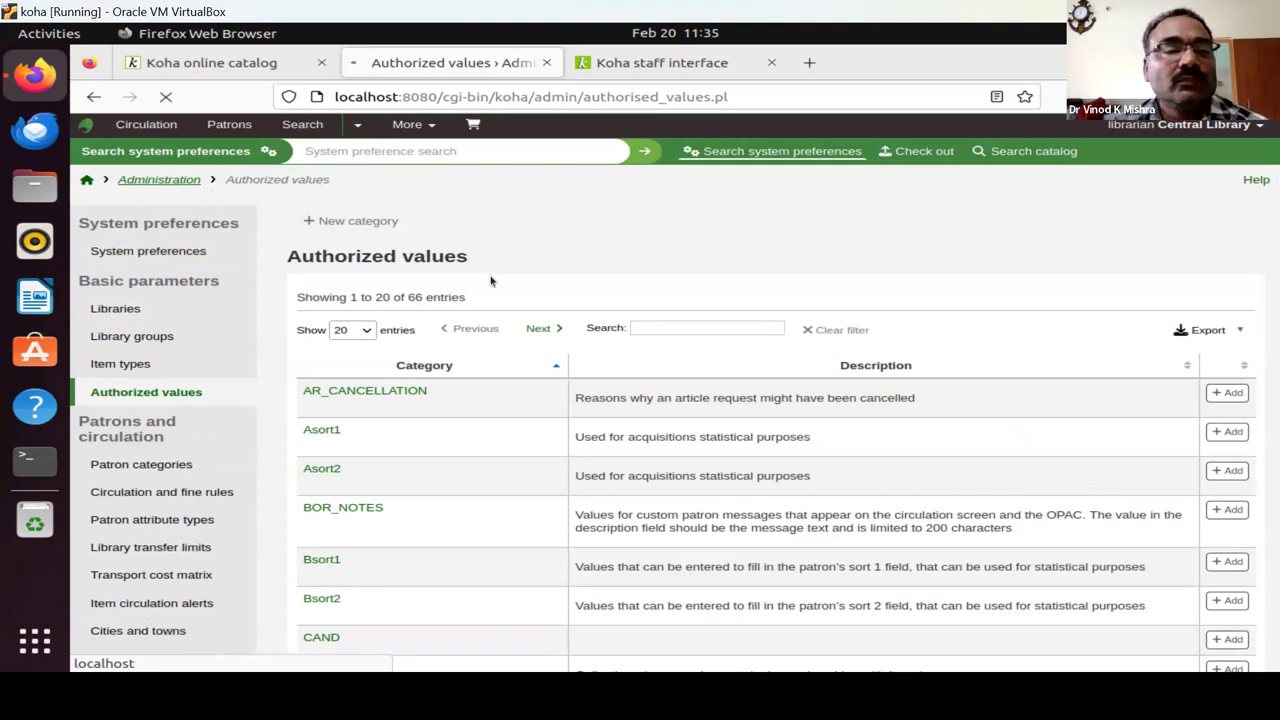
Scroll the Administration page down to the patron settings and go to Patron categories.
scroll(183, 545, "down", 2)
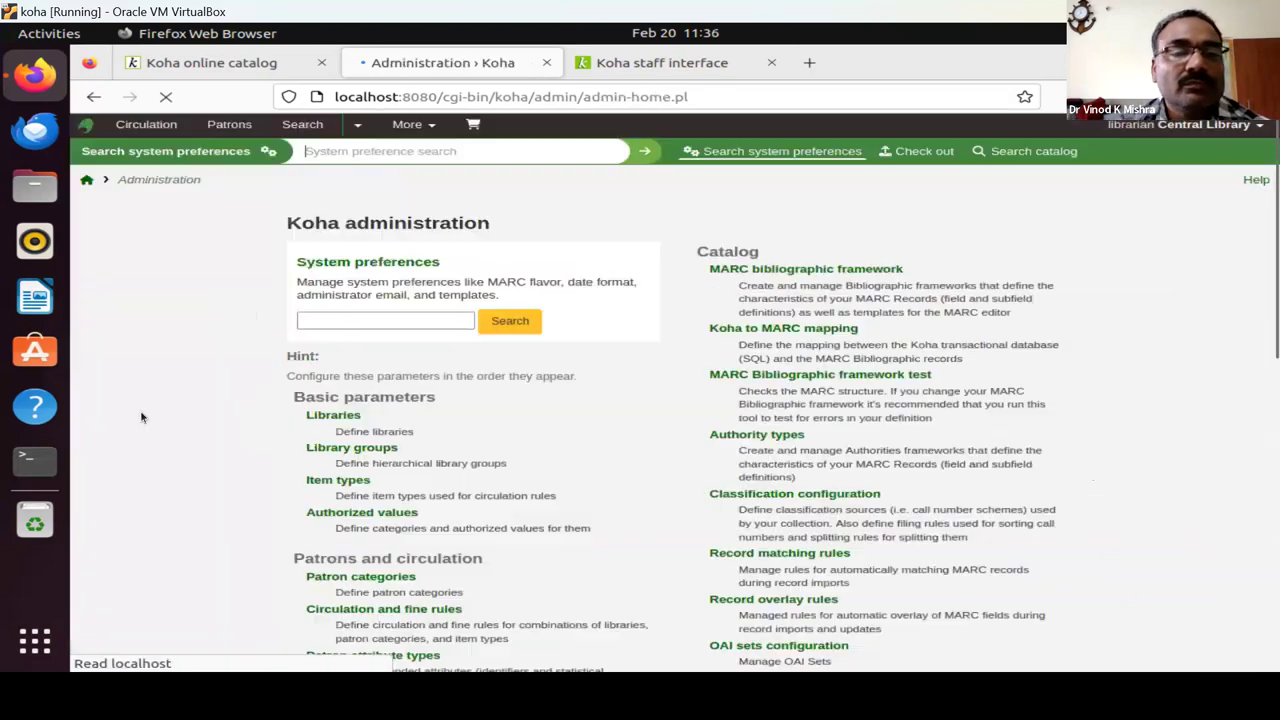
scroll(486, 514, "down", 3)
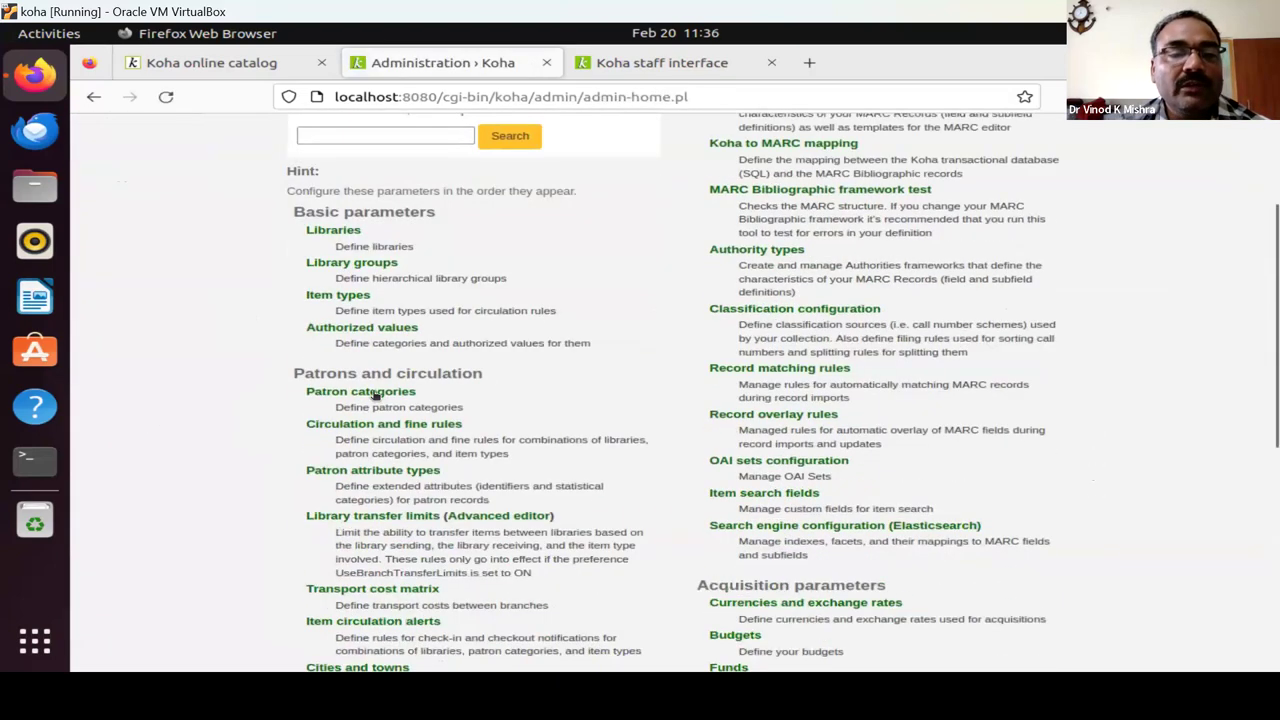
left_click(375, 392)
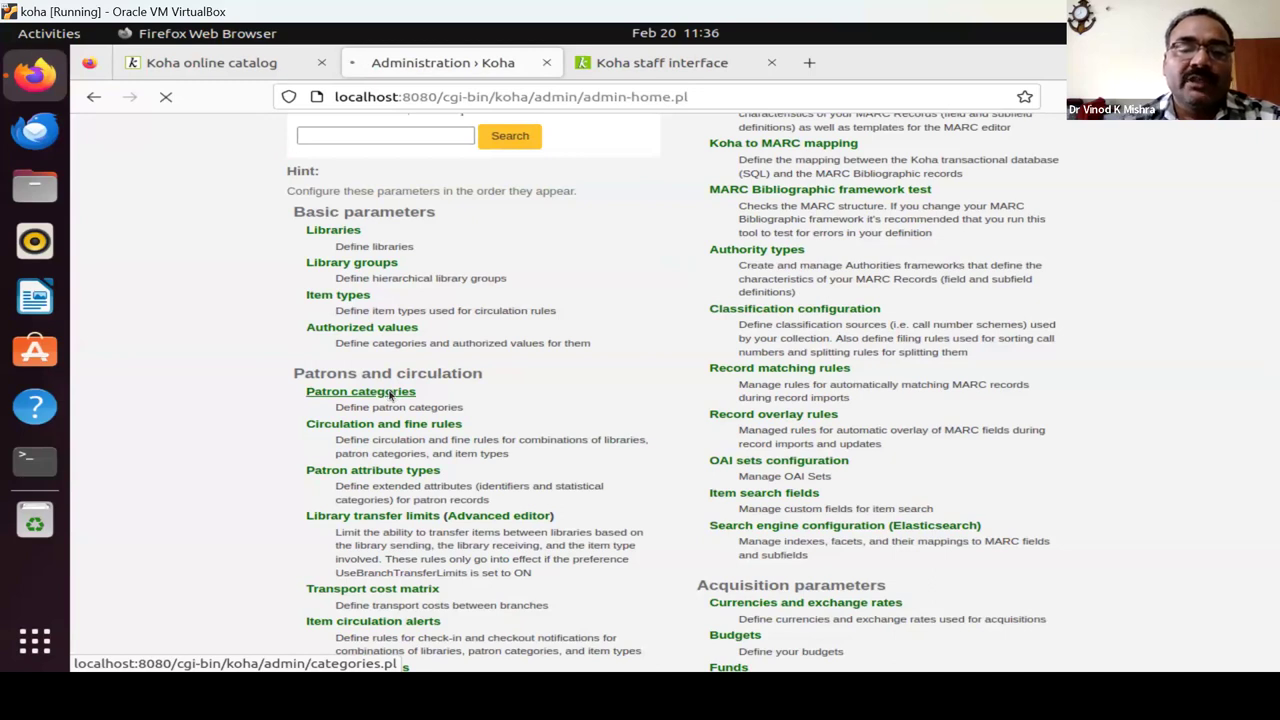
Open the Patron categories list and start a new category.
left_click(390, 392)
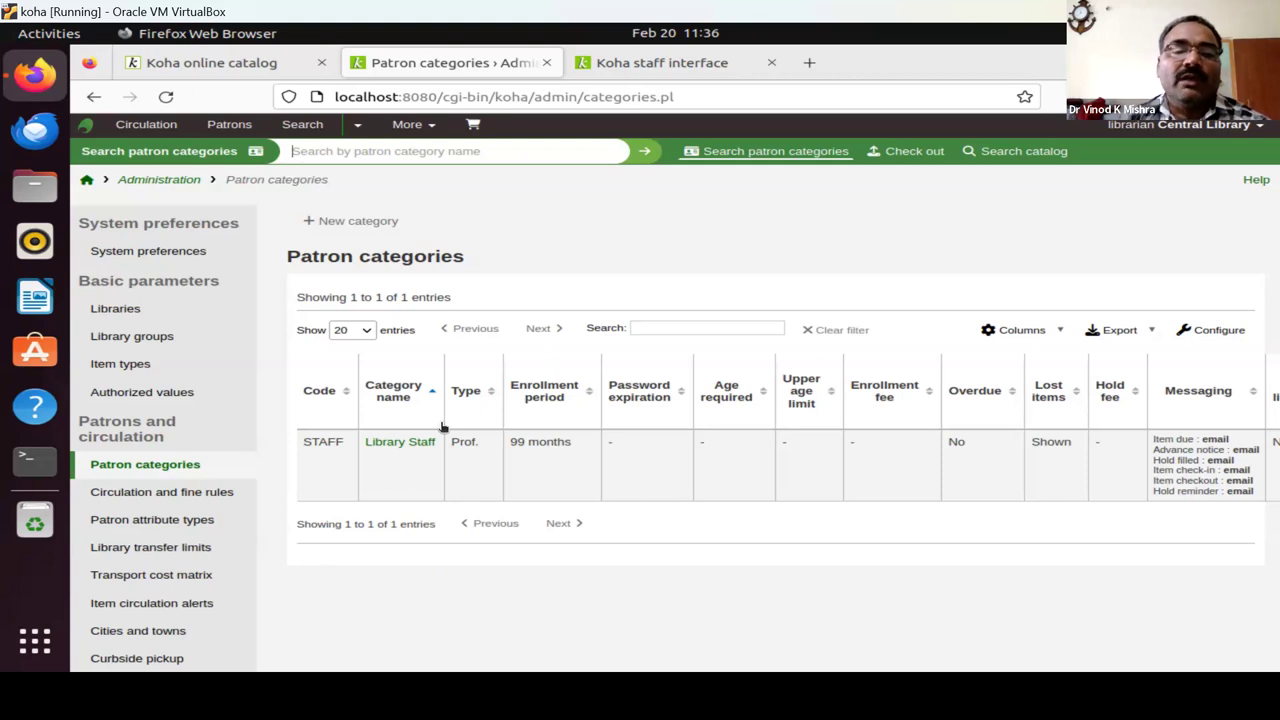
left_click(370, 233)
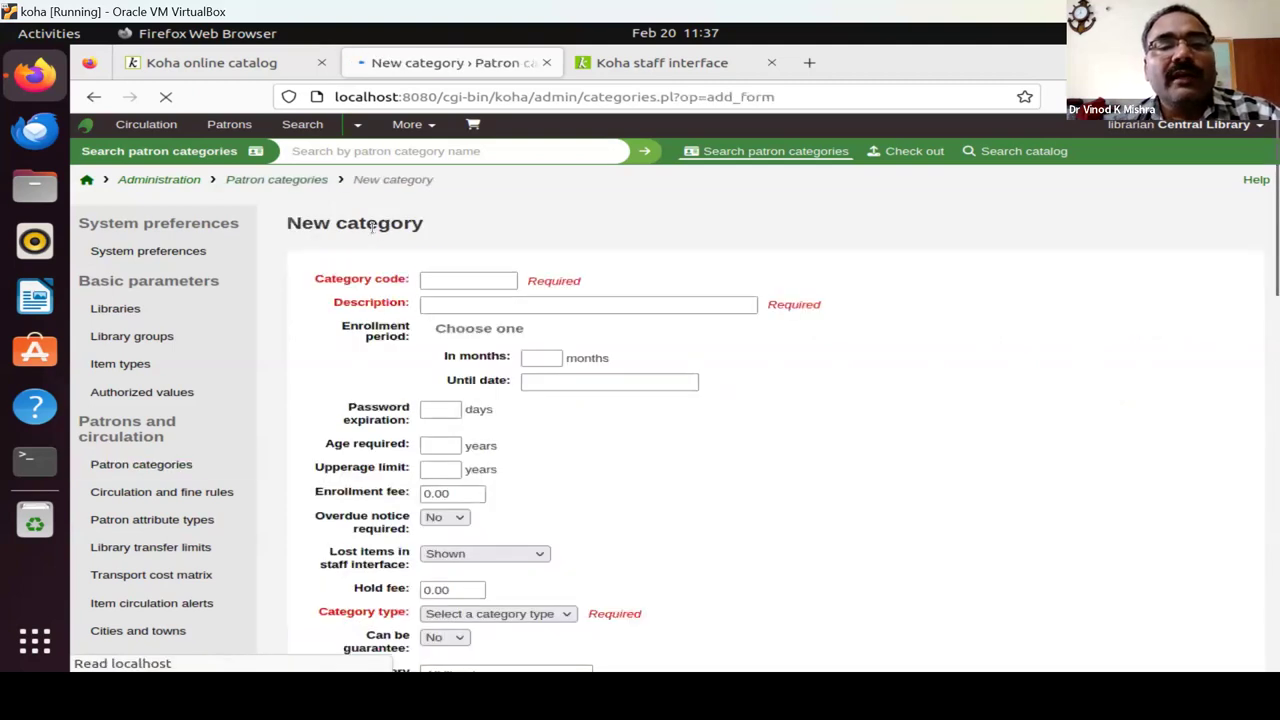
Enter category code PROF, description Professor and a 90-month enrollment period.
type("prof")
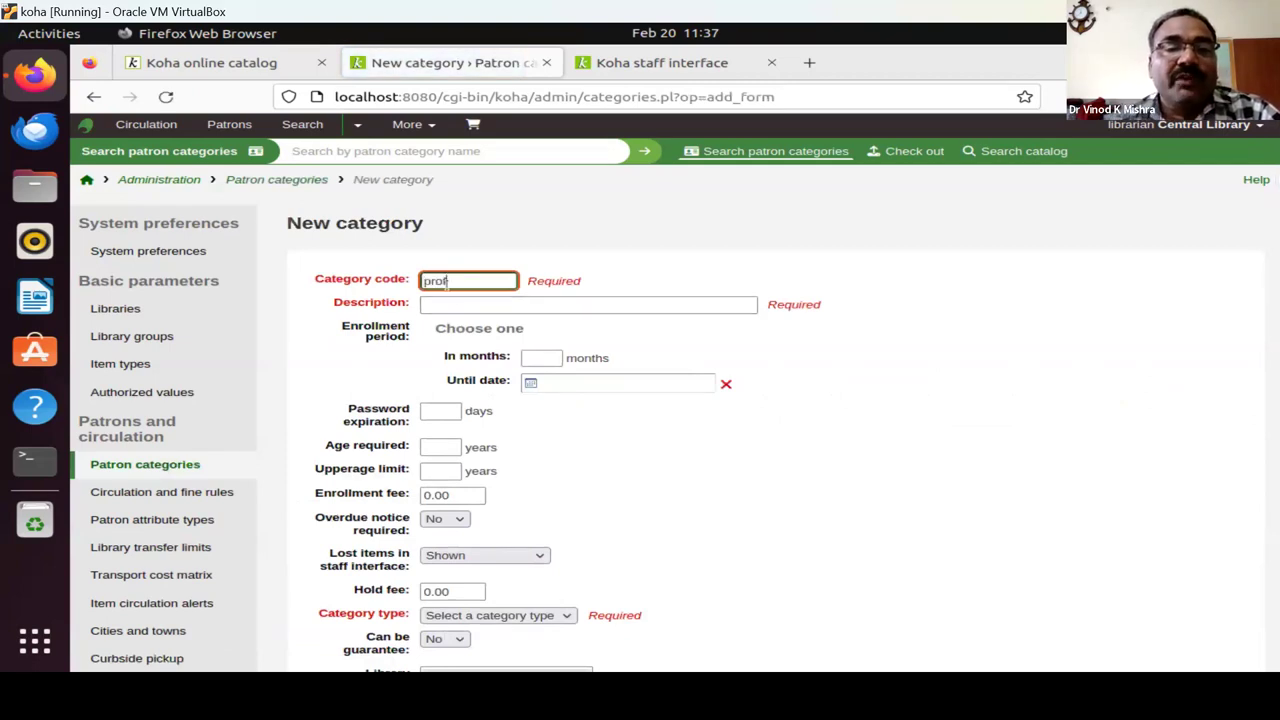
left_click(466, 305)
type("Professor")
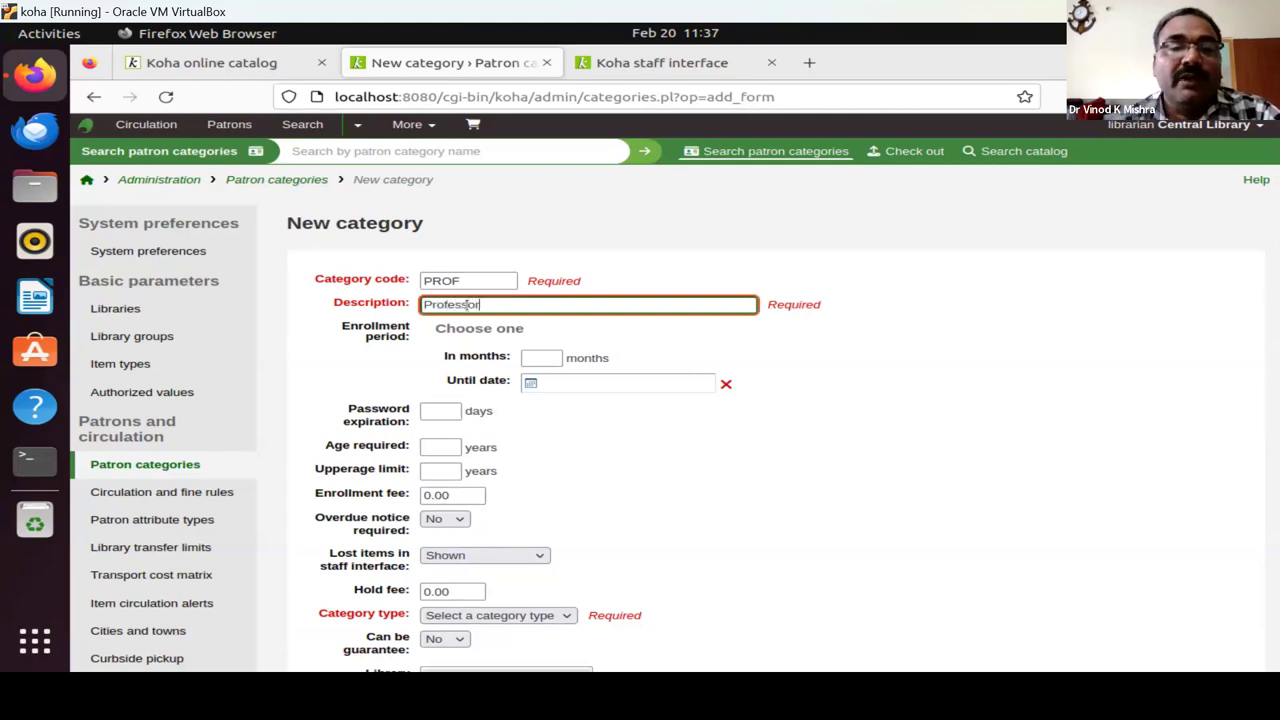
left_click(556, 362)
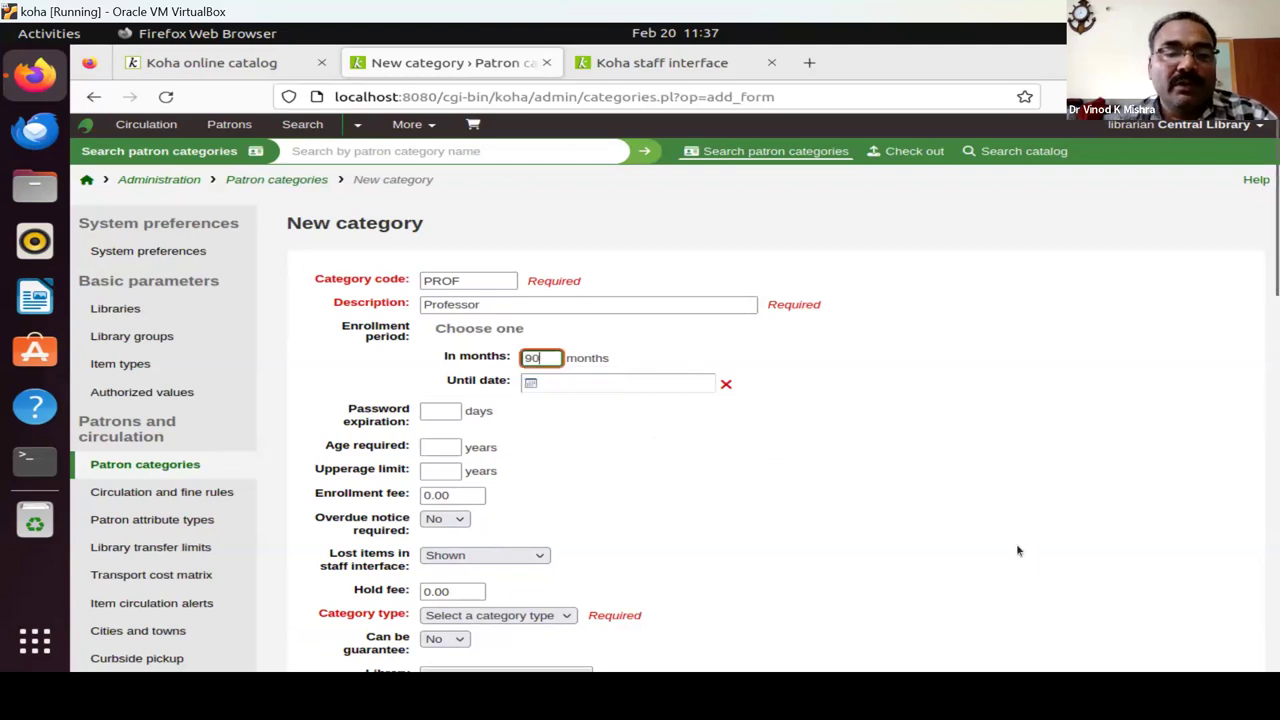
scroll(878, 479, "down", 5)
scroll(878, 479, "down", 15)
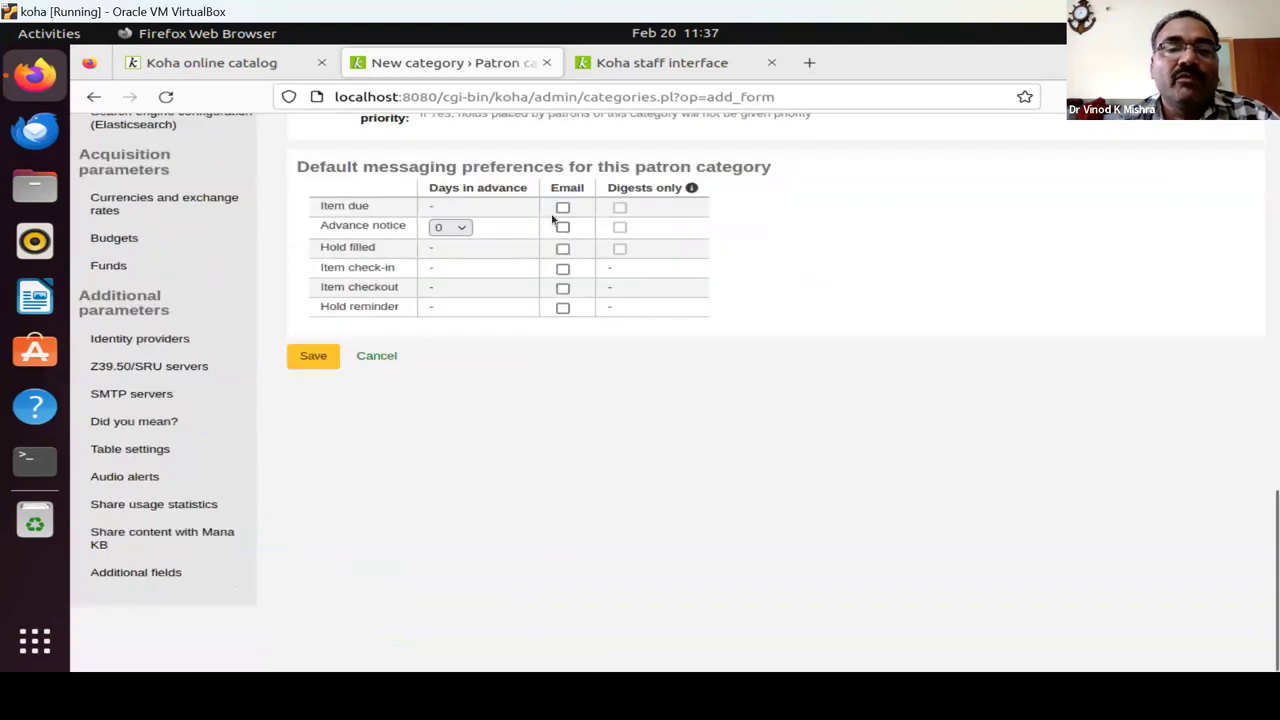
left_click(562, 208)
Tick email for all six default messaging preferences and set advance notice to 2 days.
left_click(562, 208)
left_click(562, 208)
left_click(562, 228)
left_click(562, 248)
left_click(562, 268)
left_click(562, 288)
left_click(562, 308)
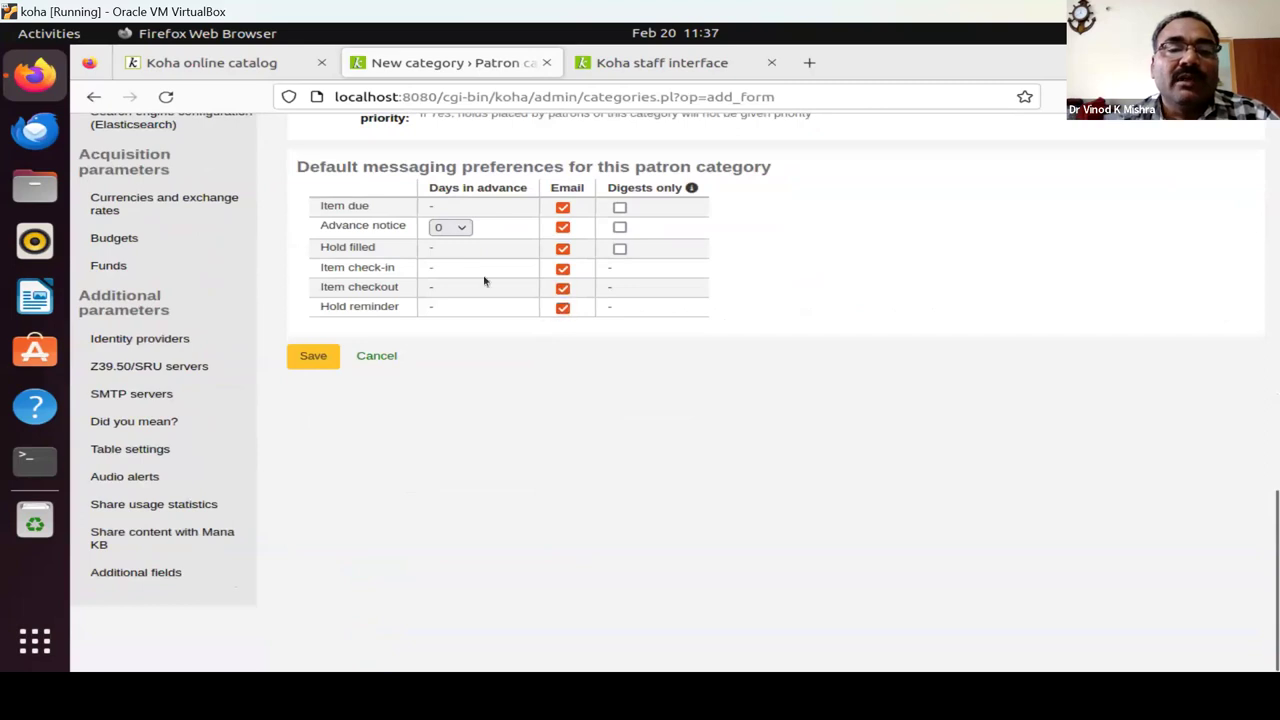
left_click(458, 227)
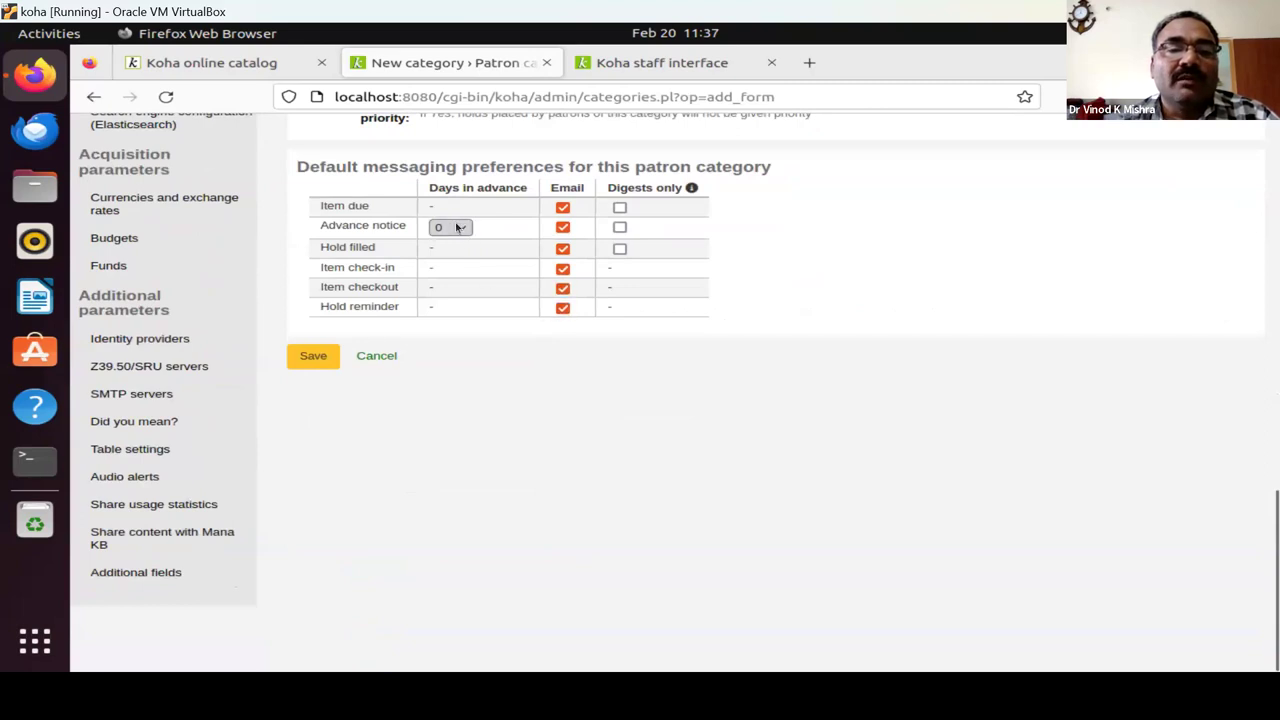
left_click(446, 287)
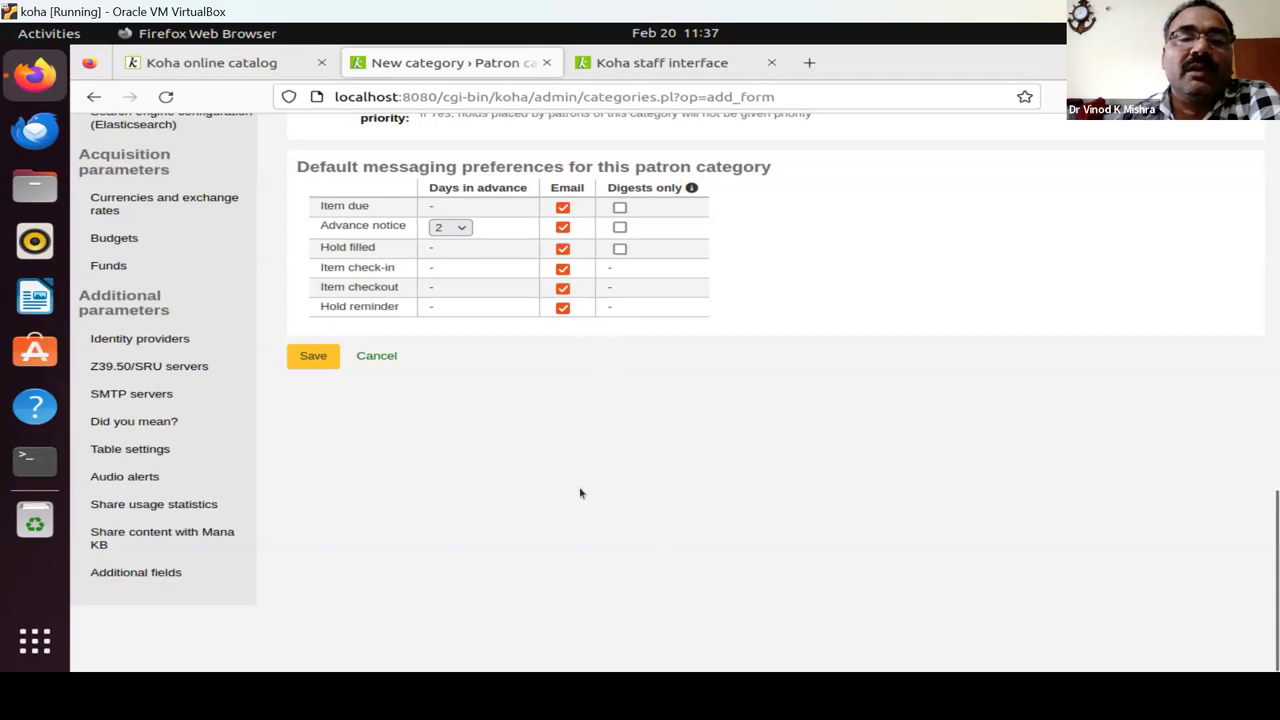
Set the required category type to Professional and save the PROF category.
left_click(313, 356)
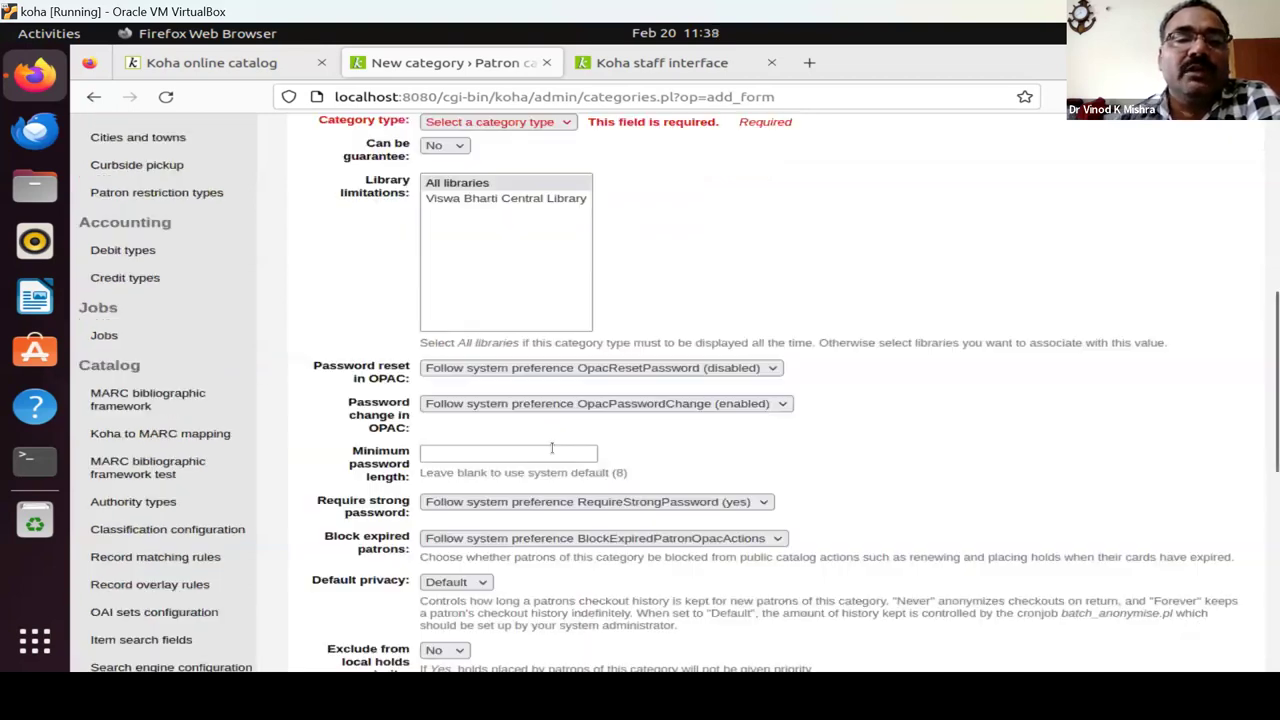
left_click(519, 122)
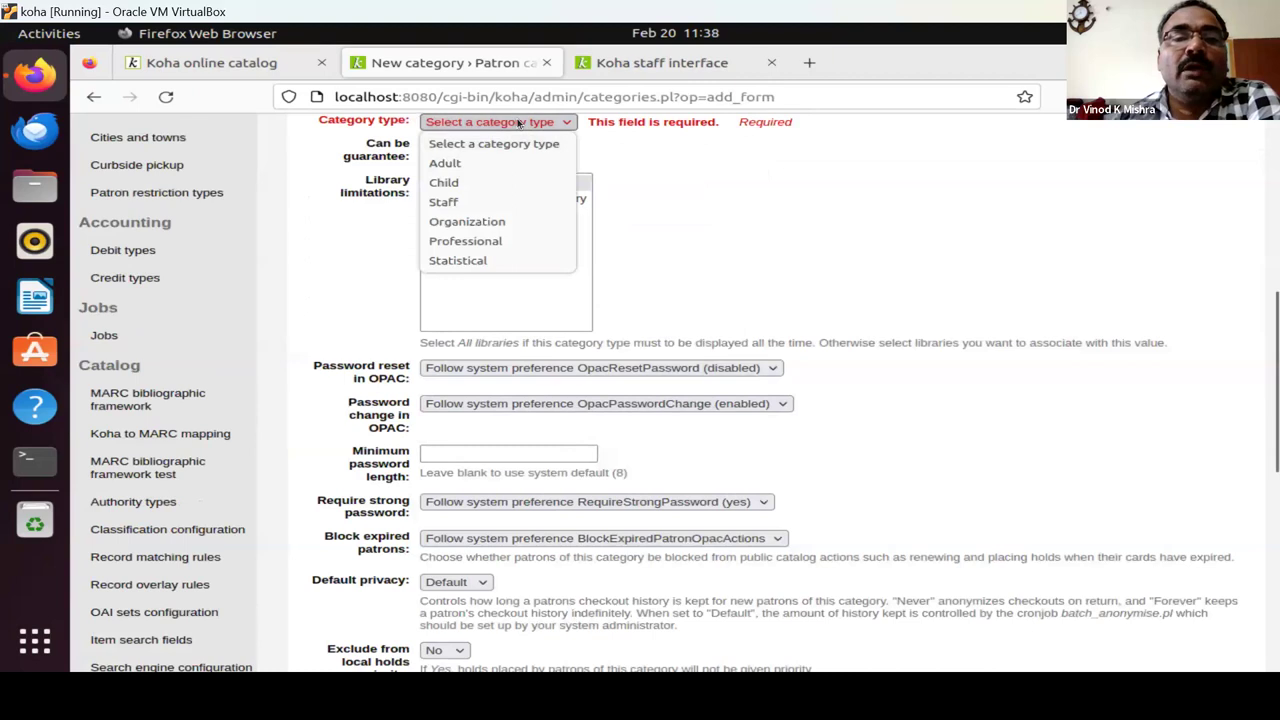
left_click(473, 250)
scroll(450, 450, "down", 5)
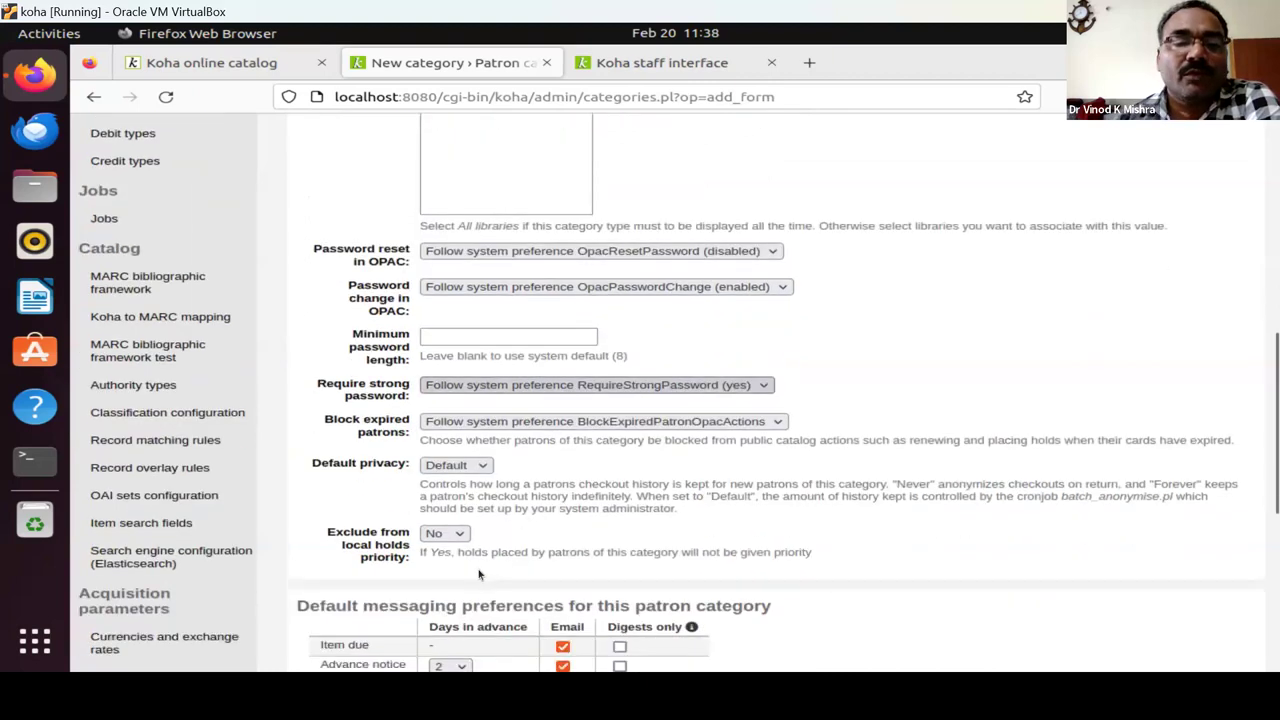
left_click(311, 450)
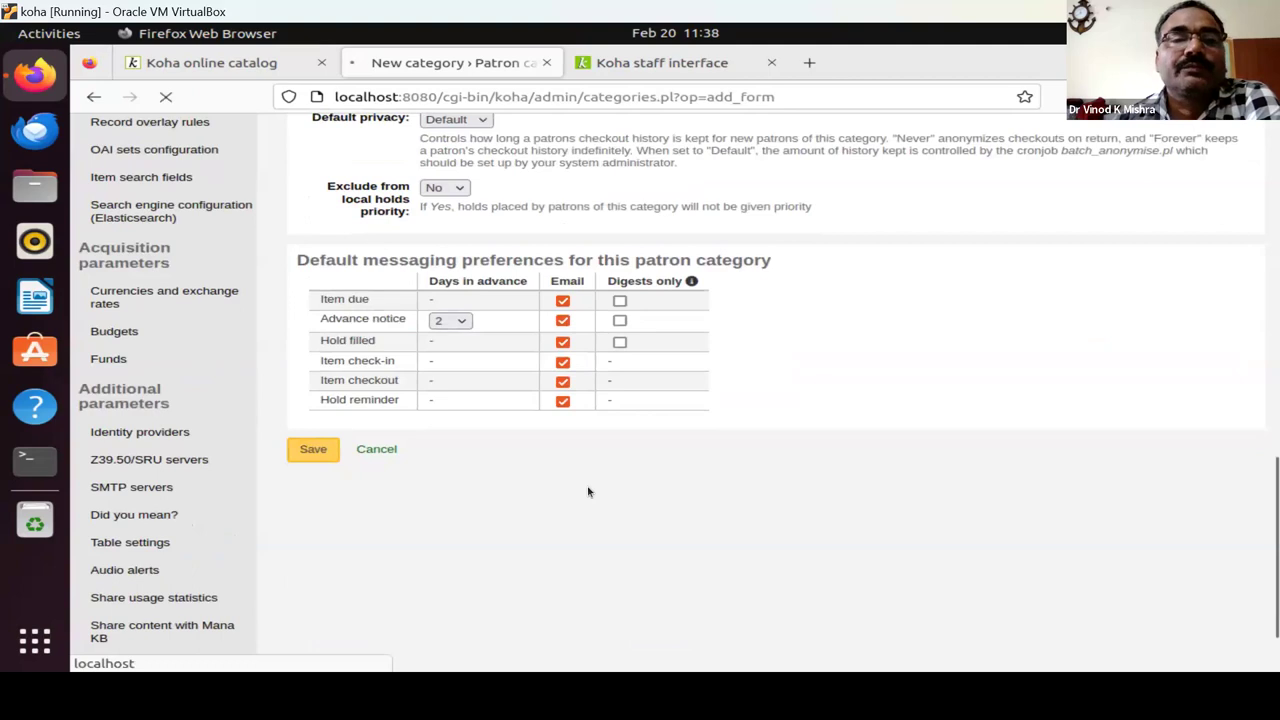
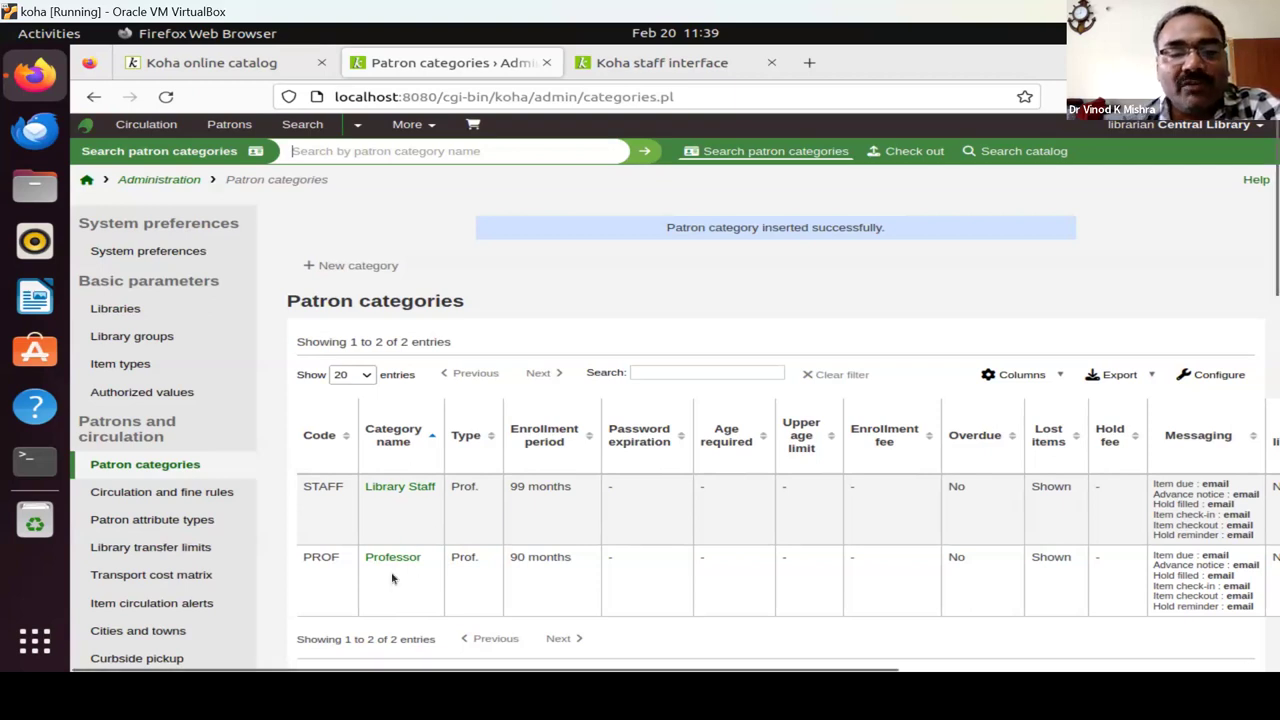
Go back to Koha's Administration page and scroll down to the Patrons and circulation section.
scroll(392, 578, "down", 3)
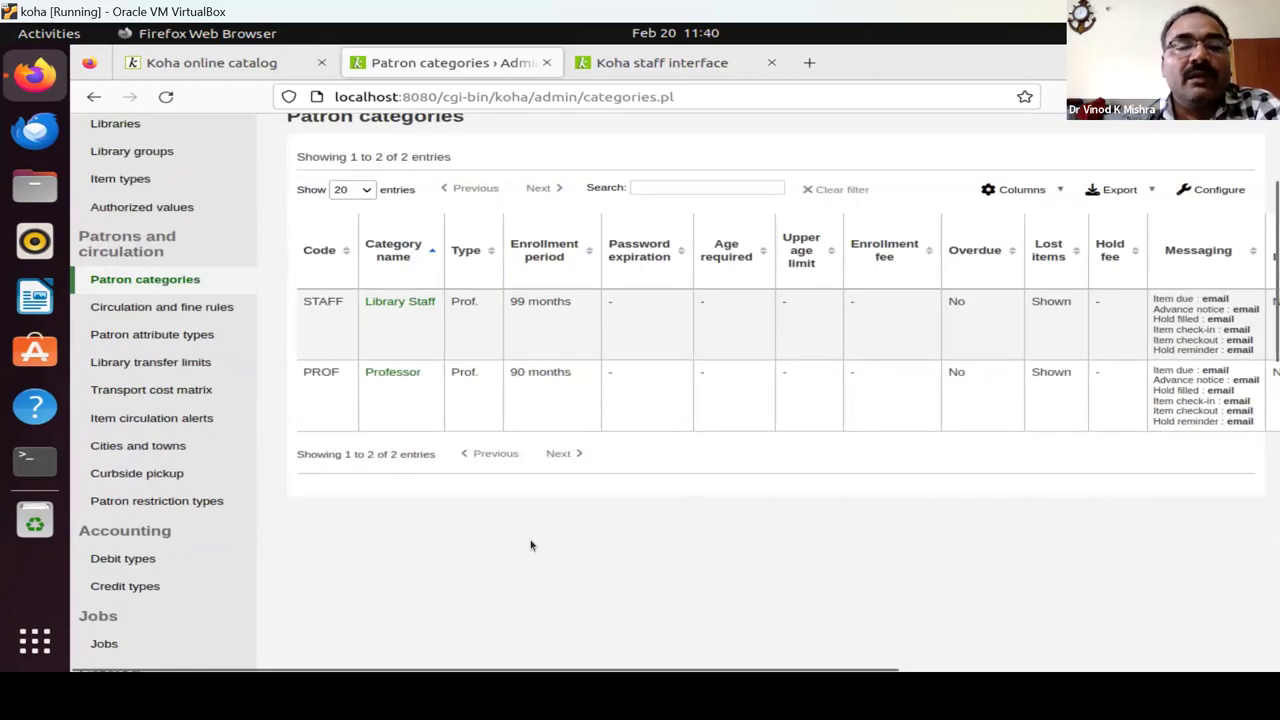
scroll(531, 545, "up", 3)
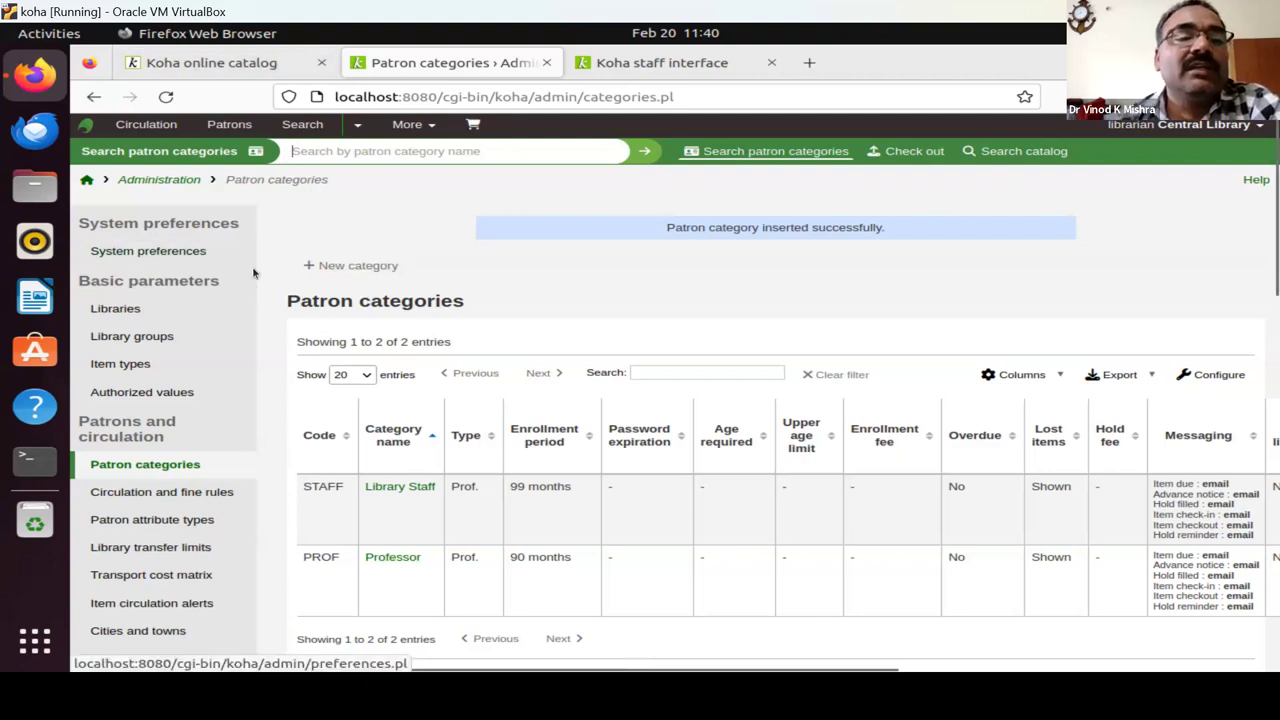
left_click(150, 180)
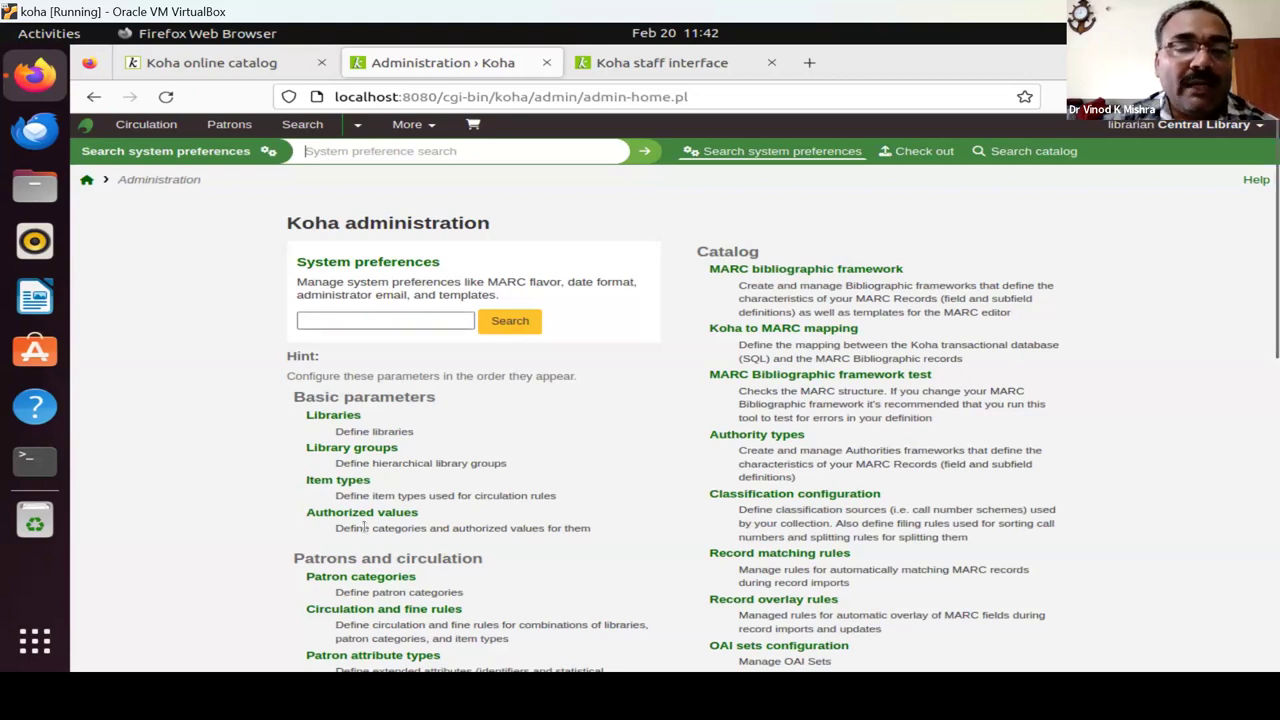
scroll(214, 517, "down", 2)
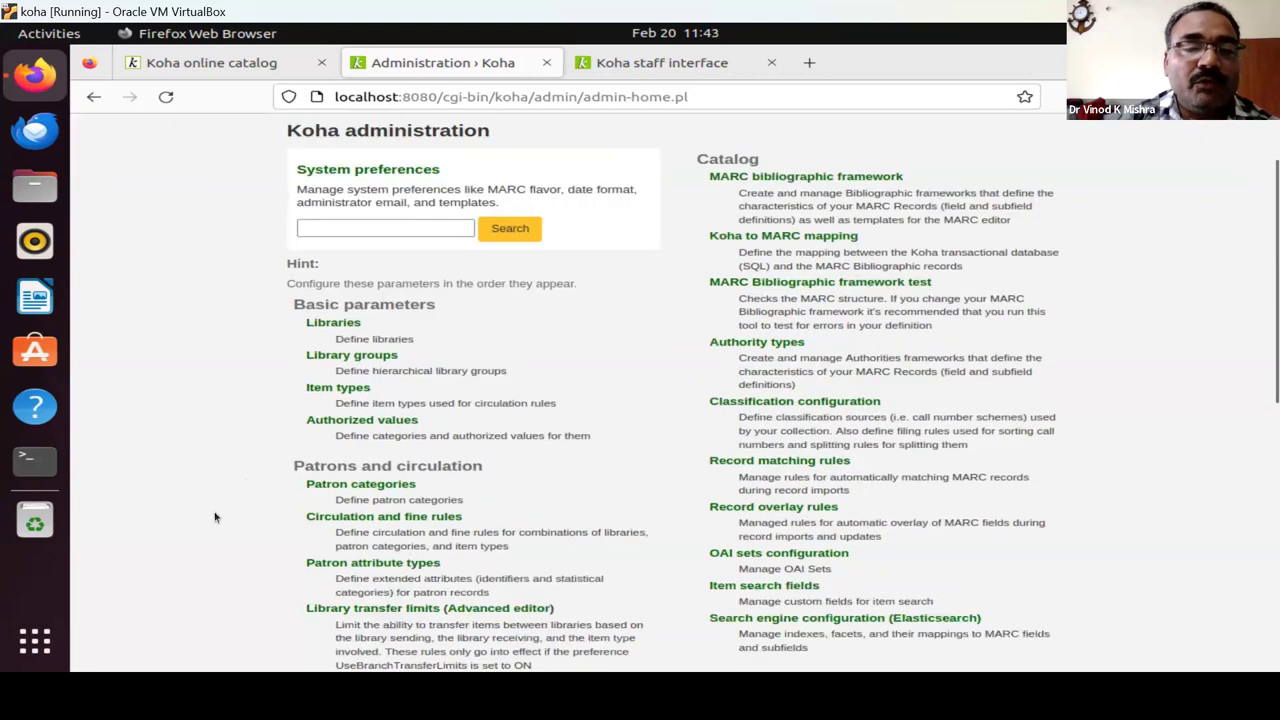
scroll(214, 517, "down", 2)
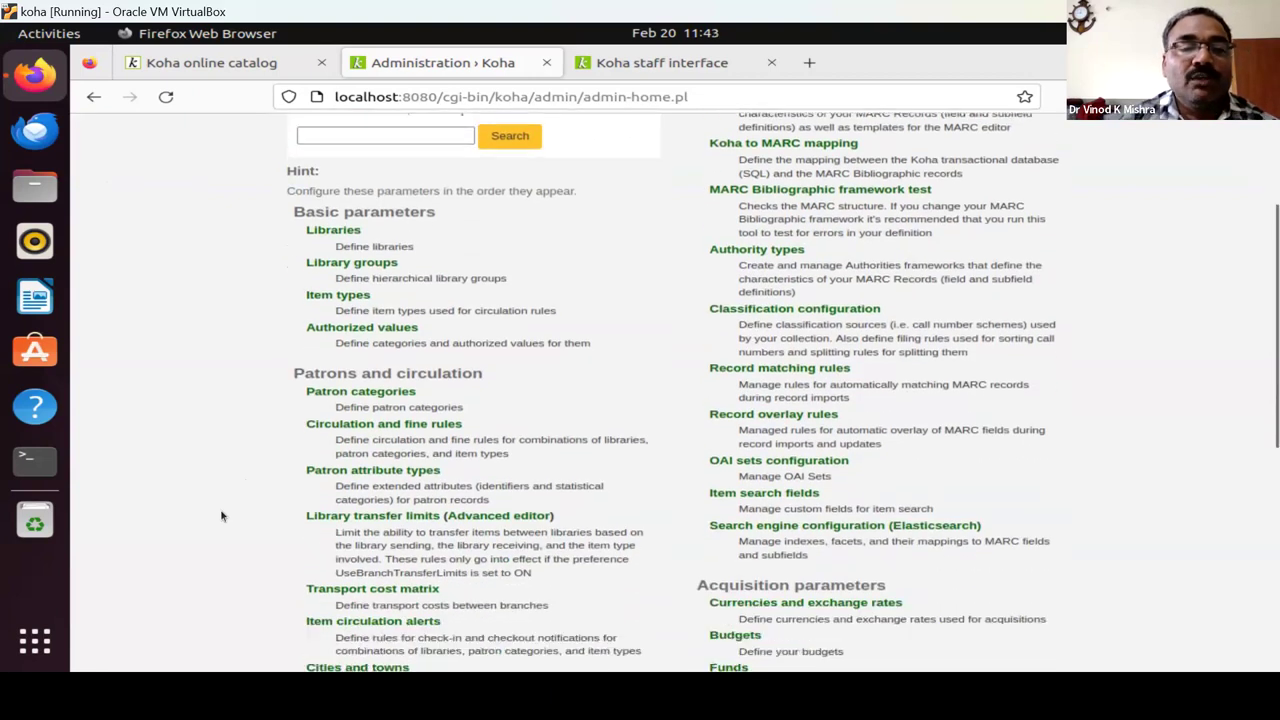
Open Circulation and fine rules and start a new rule for Professor patrons and Books.
left_click(372, 426)
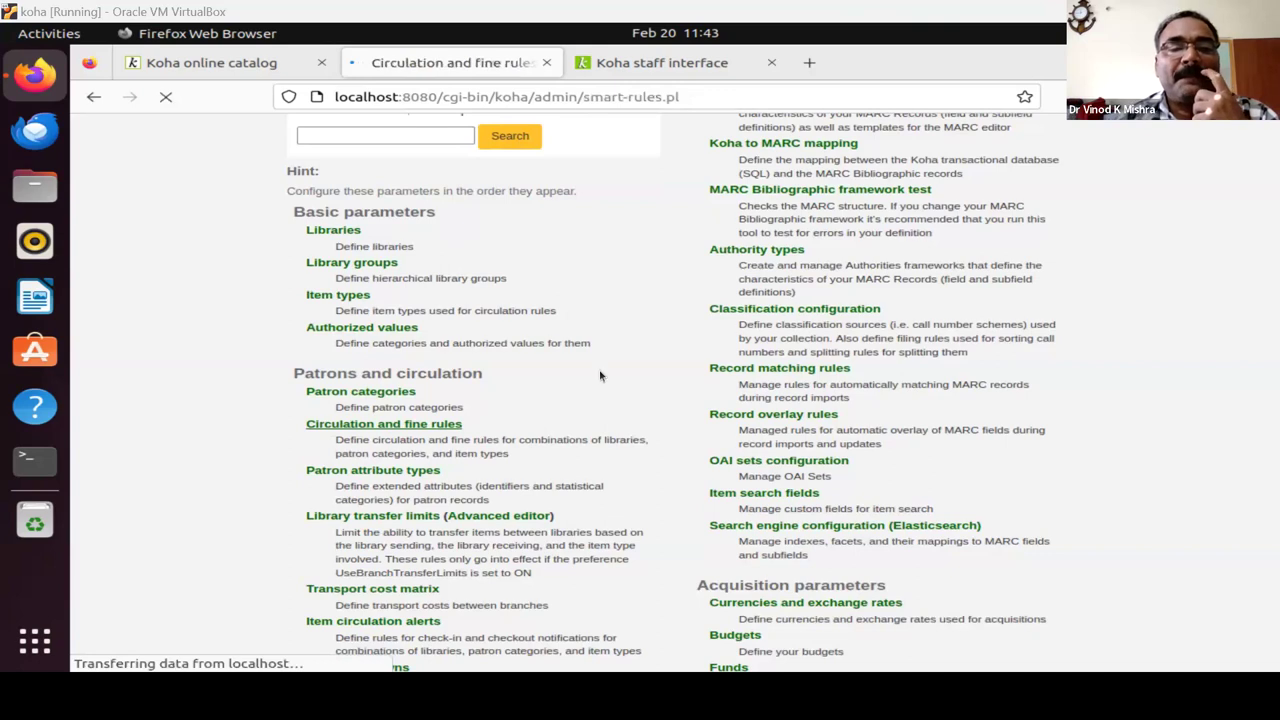
scroll(391, 418, "down", 4)
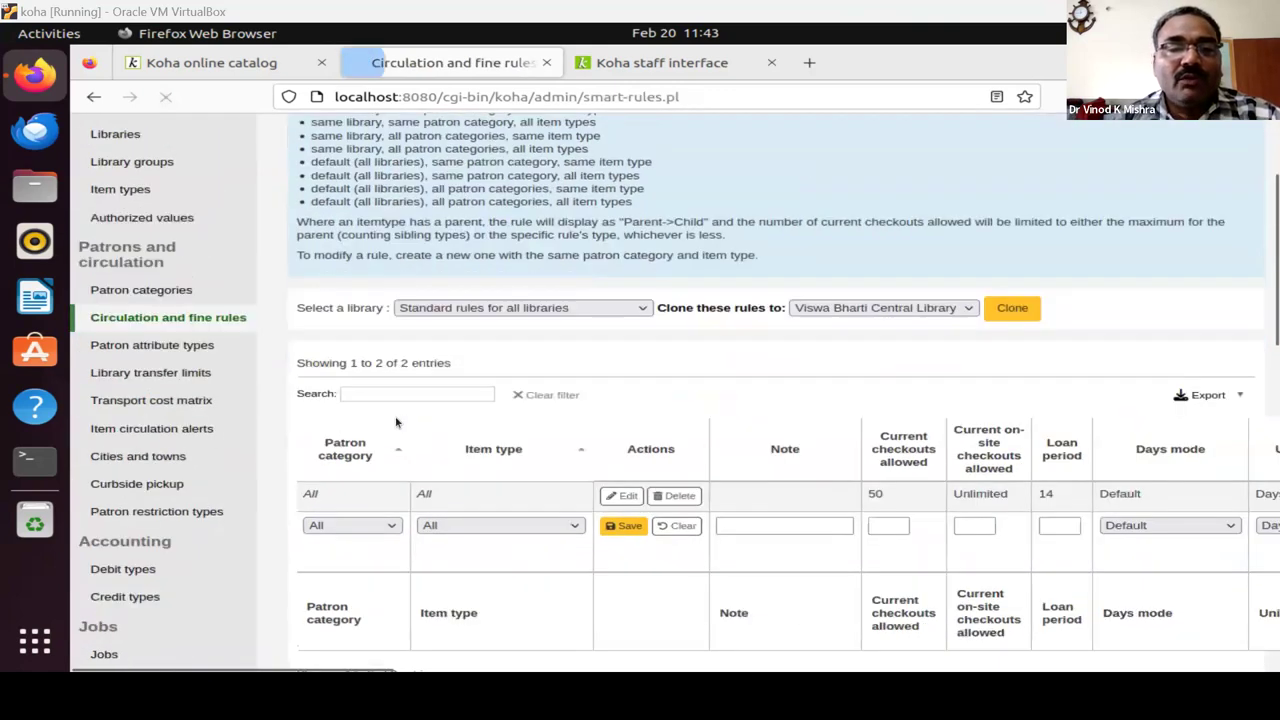
left_click(360, 422)
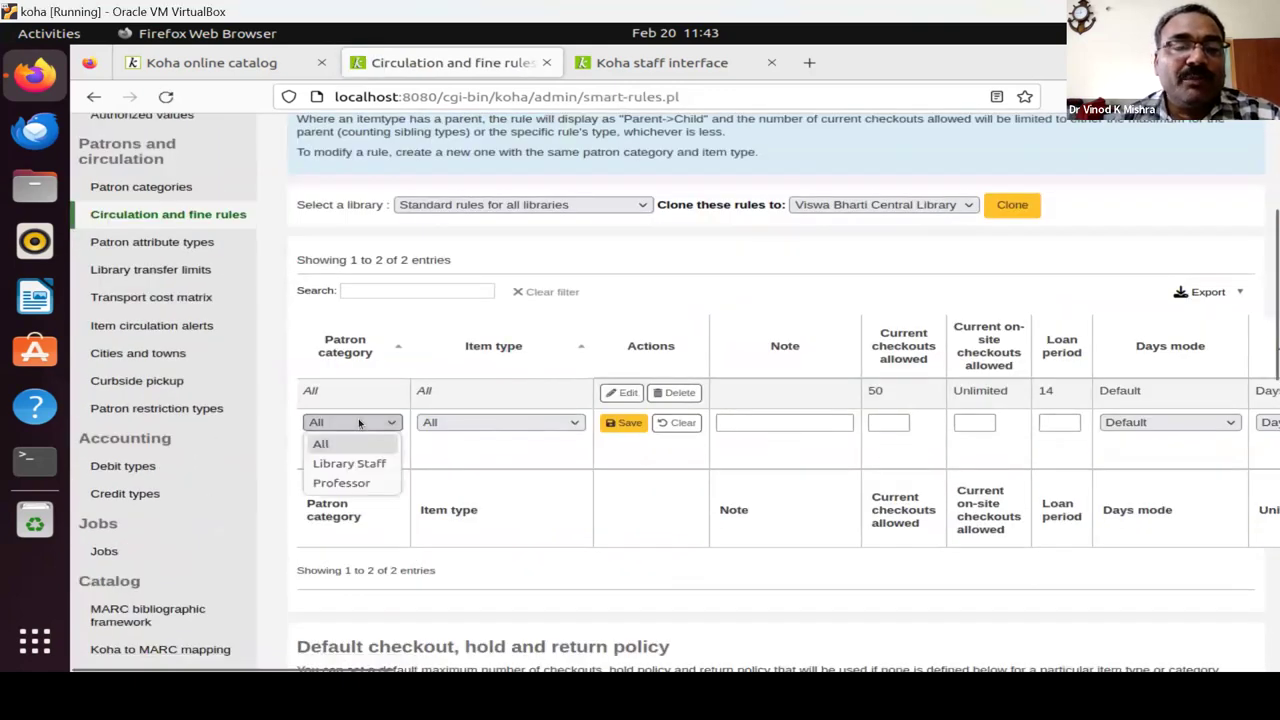
left_click(352, 487)
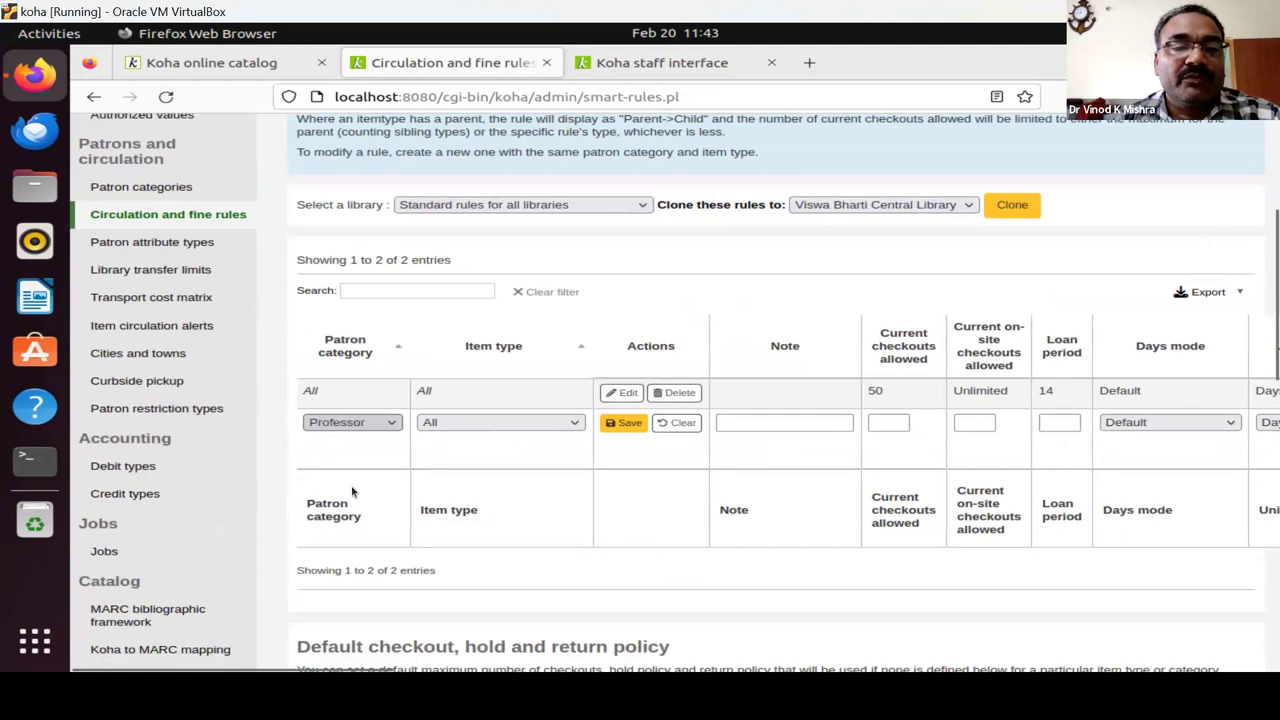
left_click(482, 422)
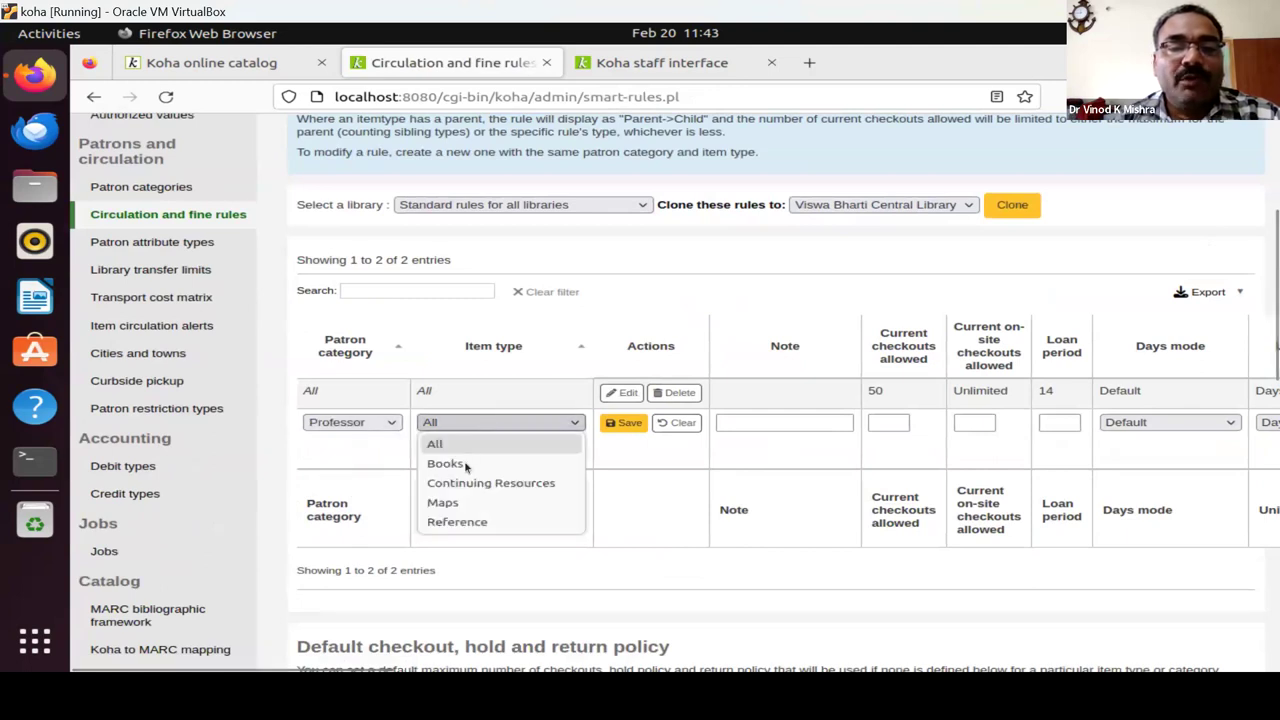
key("Escape")
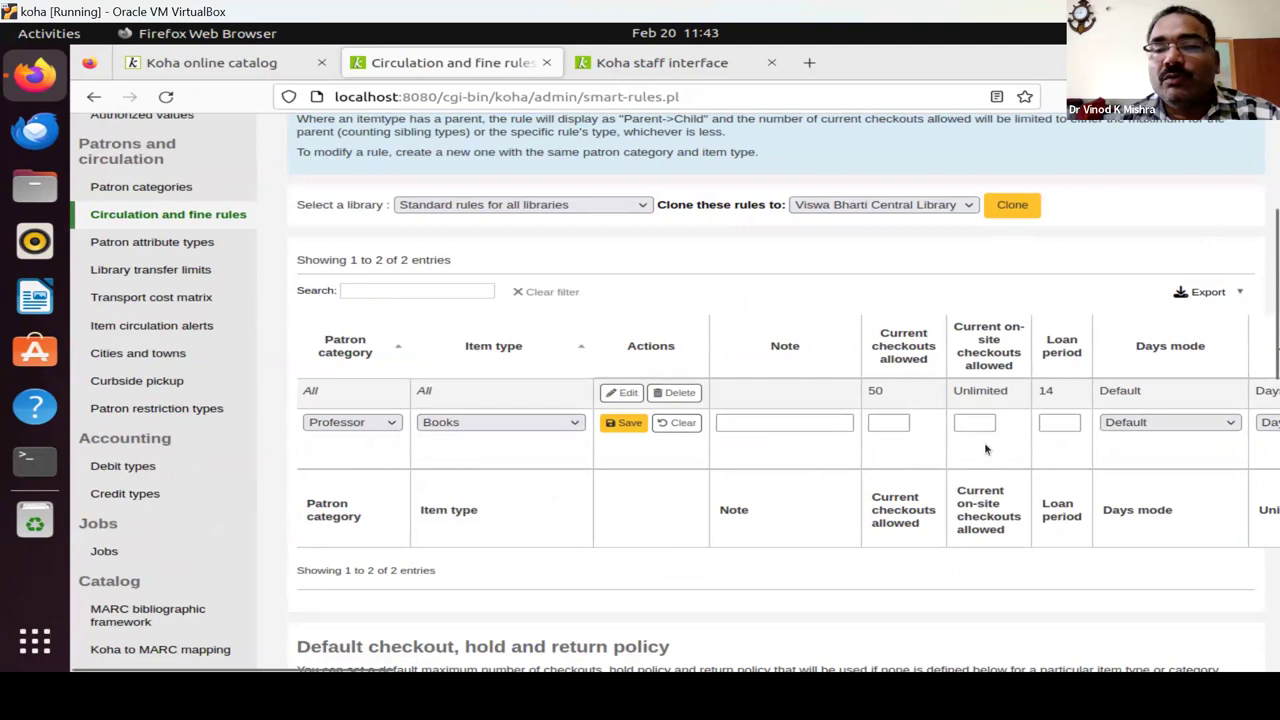
Allow 10 current checkouts with a loan period of 60 in the new rule.
left_click(1058, 422)
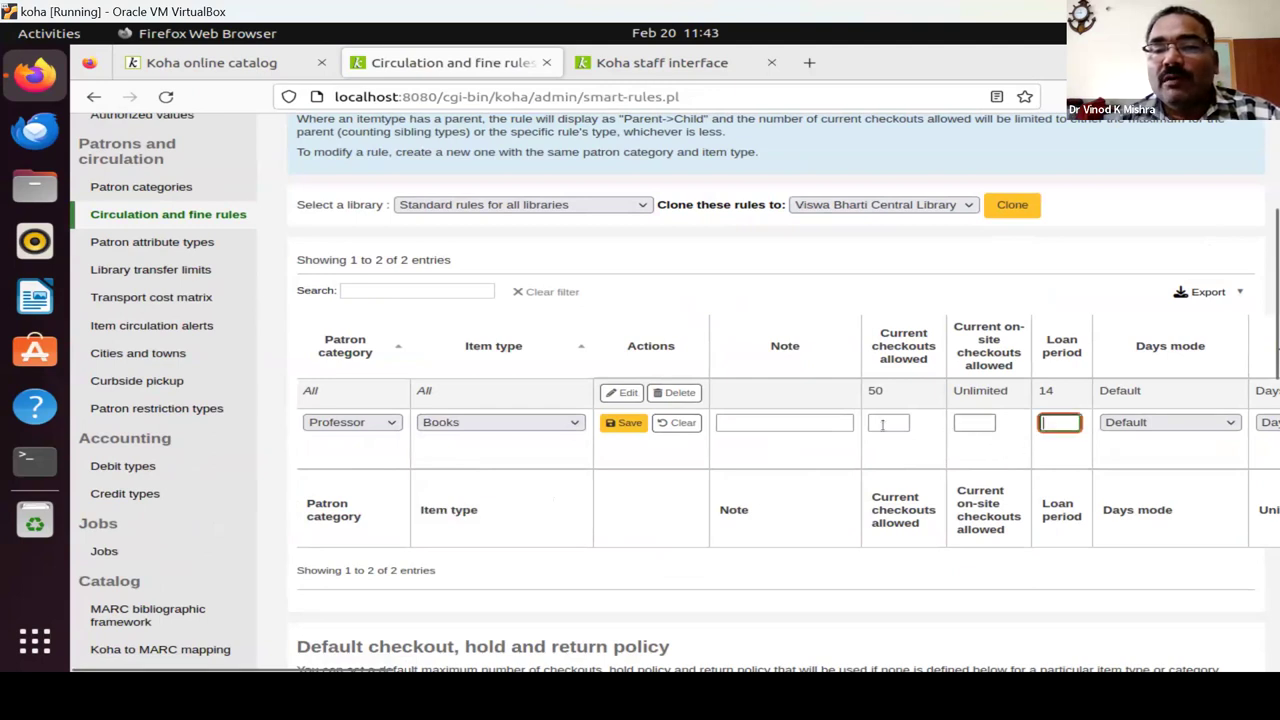
left_click(882, 424)
type("10")
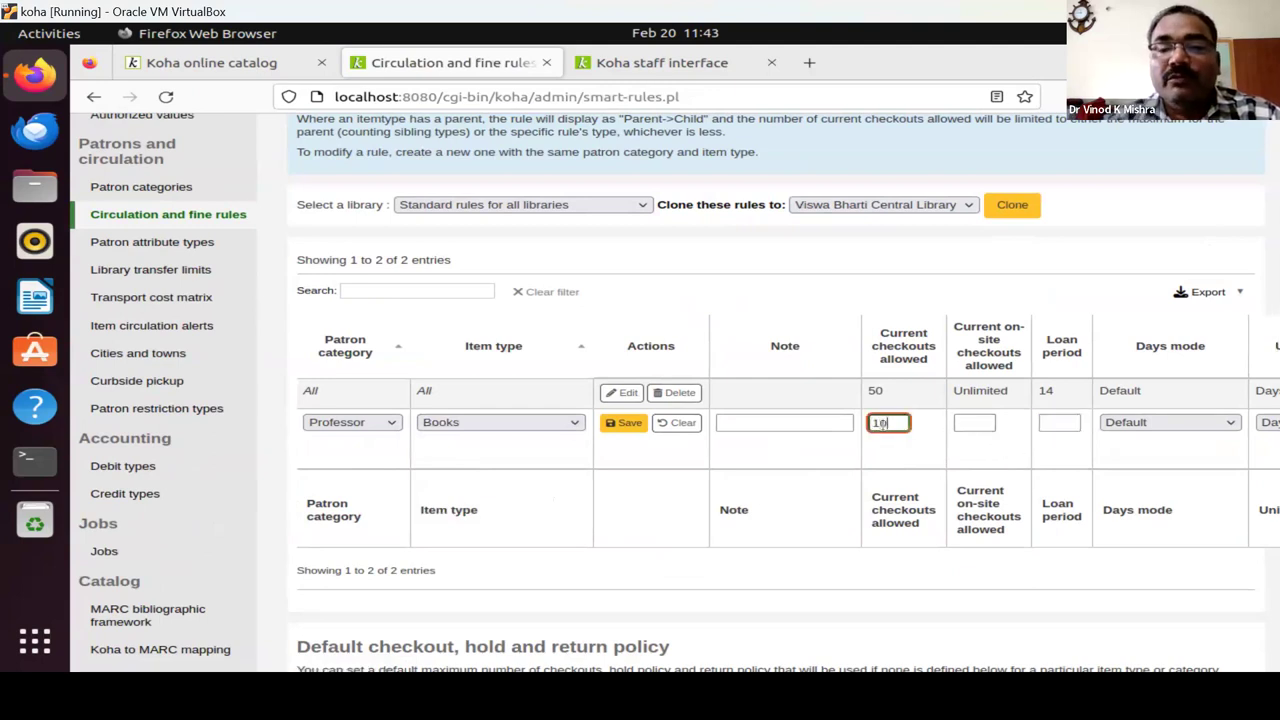
left_click(1050, 424)
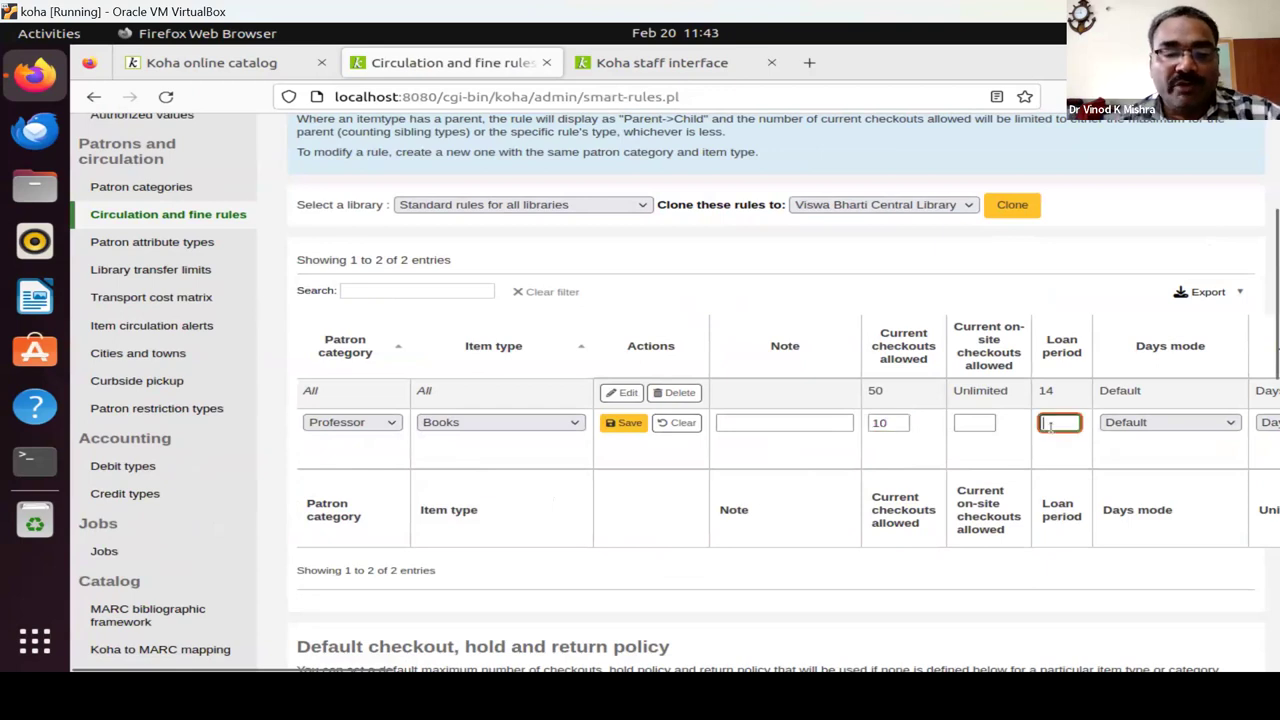
type("60")
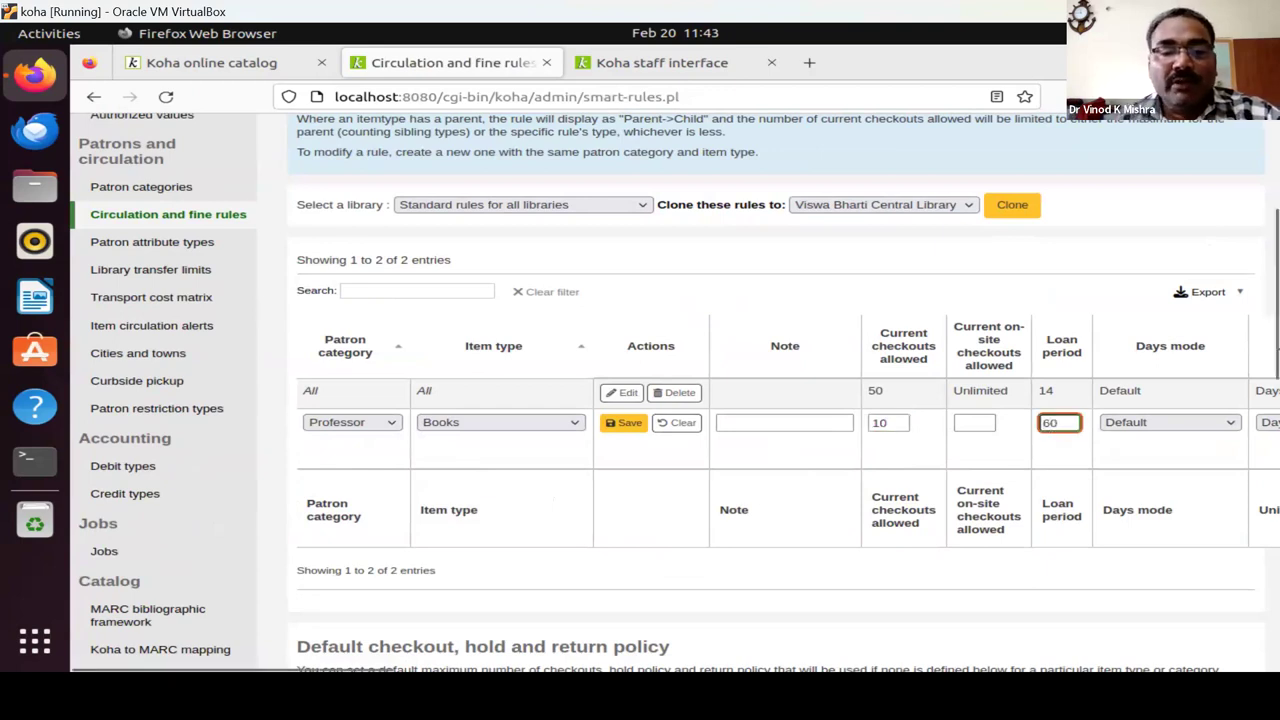
Enter a fine amount of 5 and a fine charging interval of 1 in the Professor/Books rule.
left_click_drag(322, 675, 608, 651)
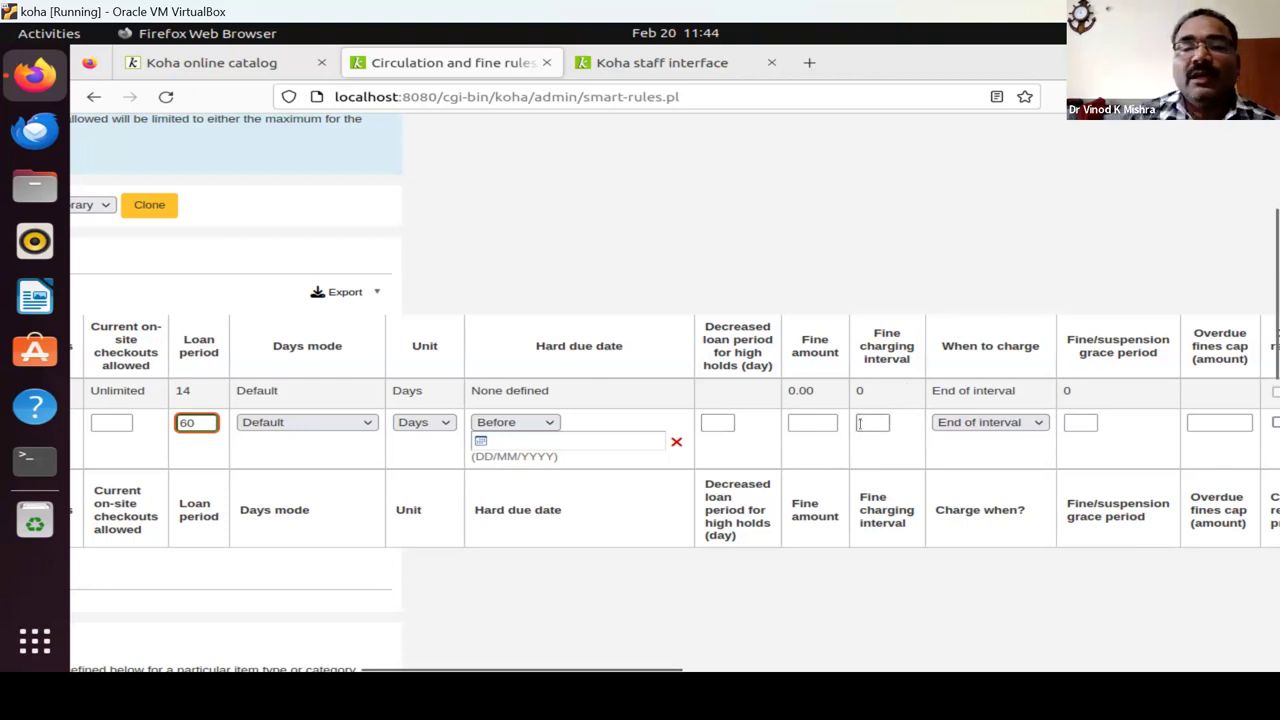
left_click(716, 422)
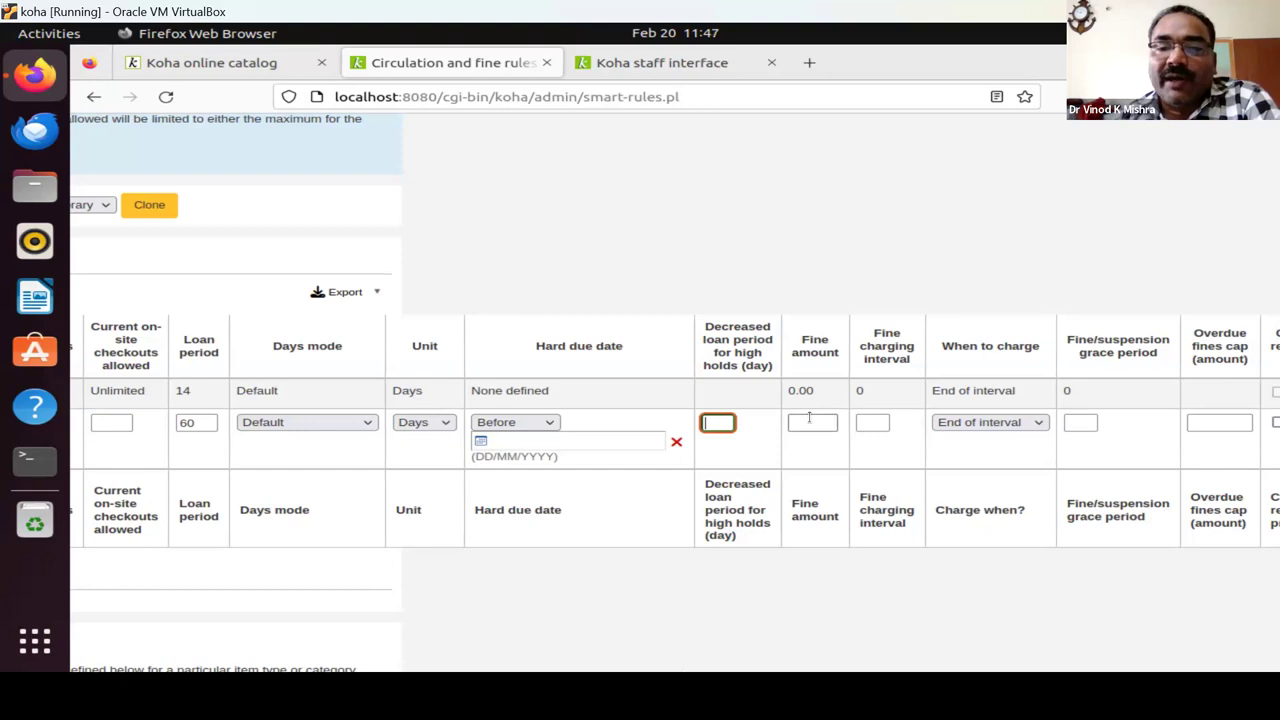
left_click(810, 420)
type("5")
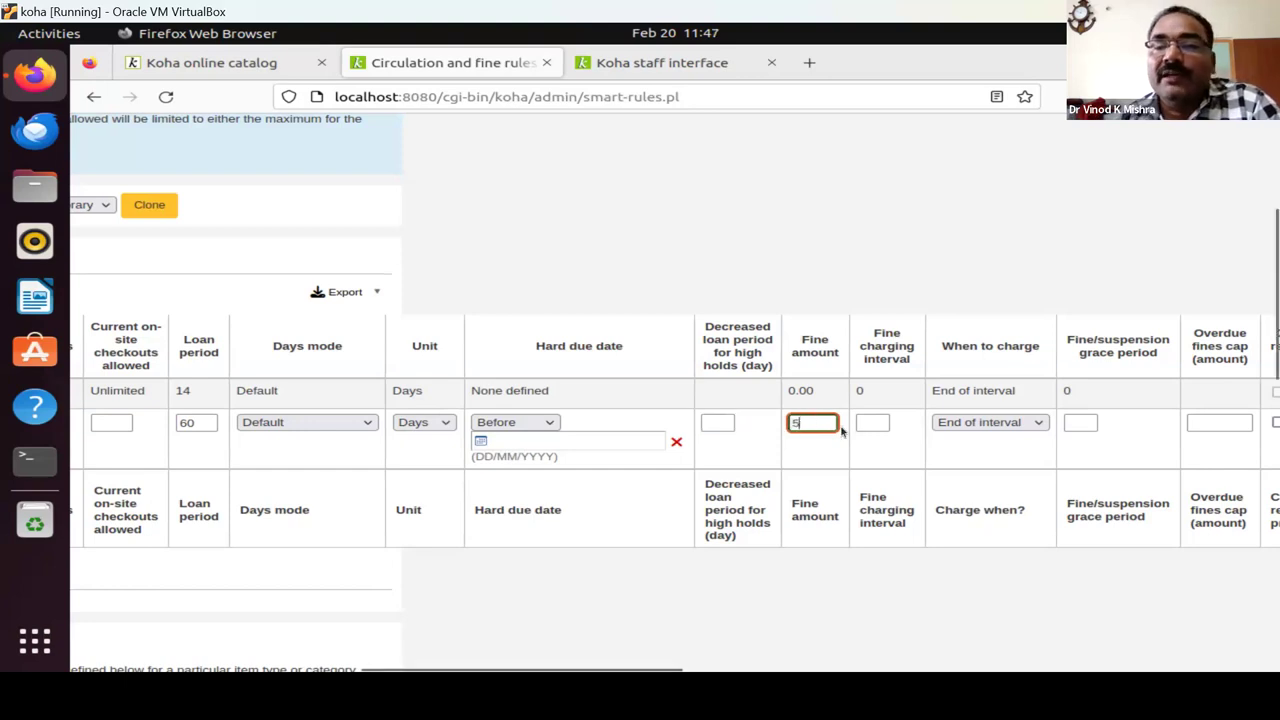
left_click(870, 424)
type("1")
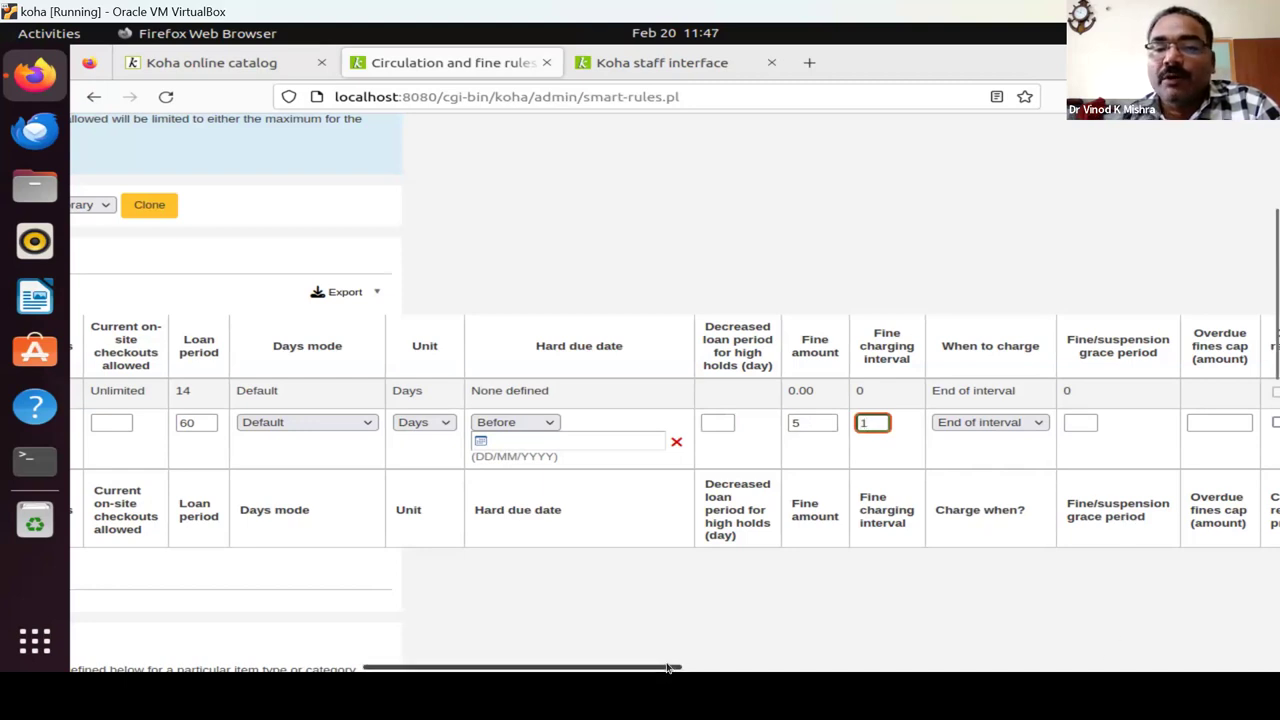
left_click_drag(670, 680, 800, 669)
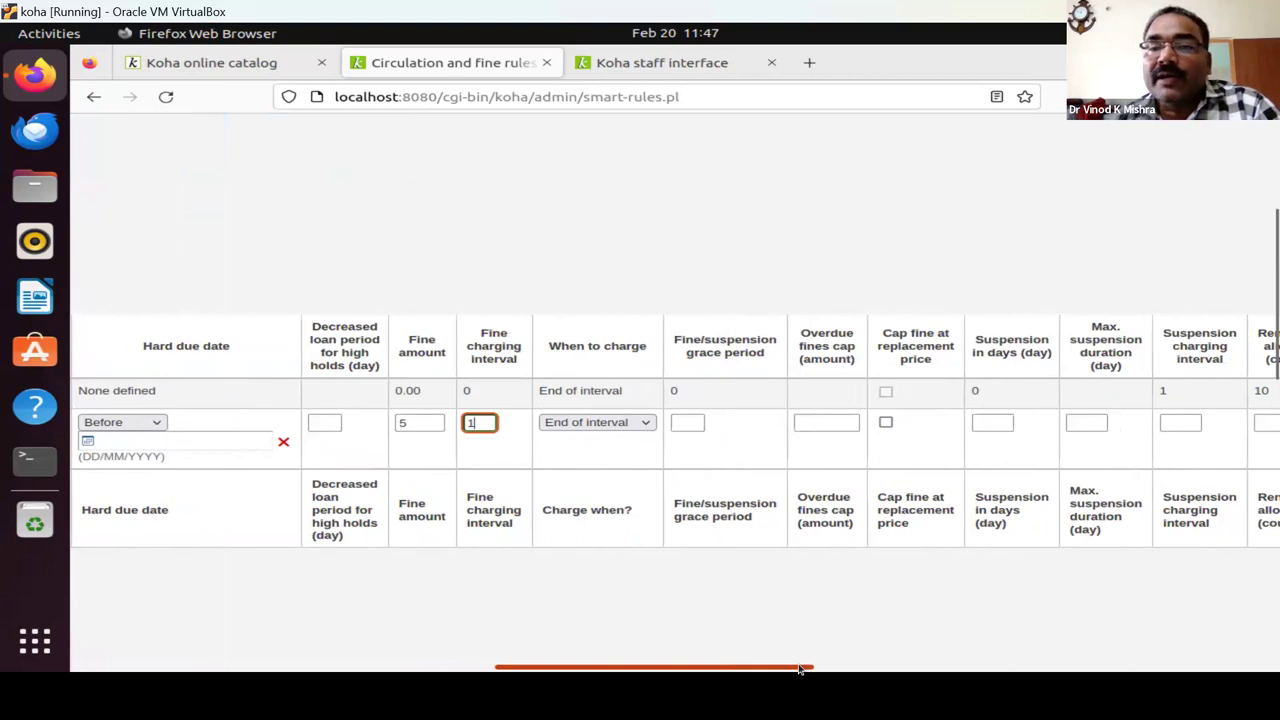
Scroll the rules table right until the Actions column with the Save button shows.
left_click_drag(800, 669, 840, 669)
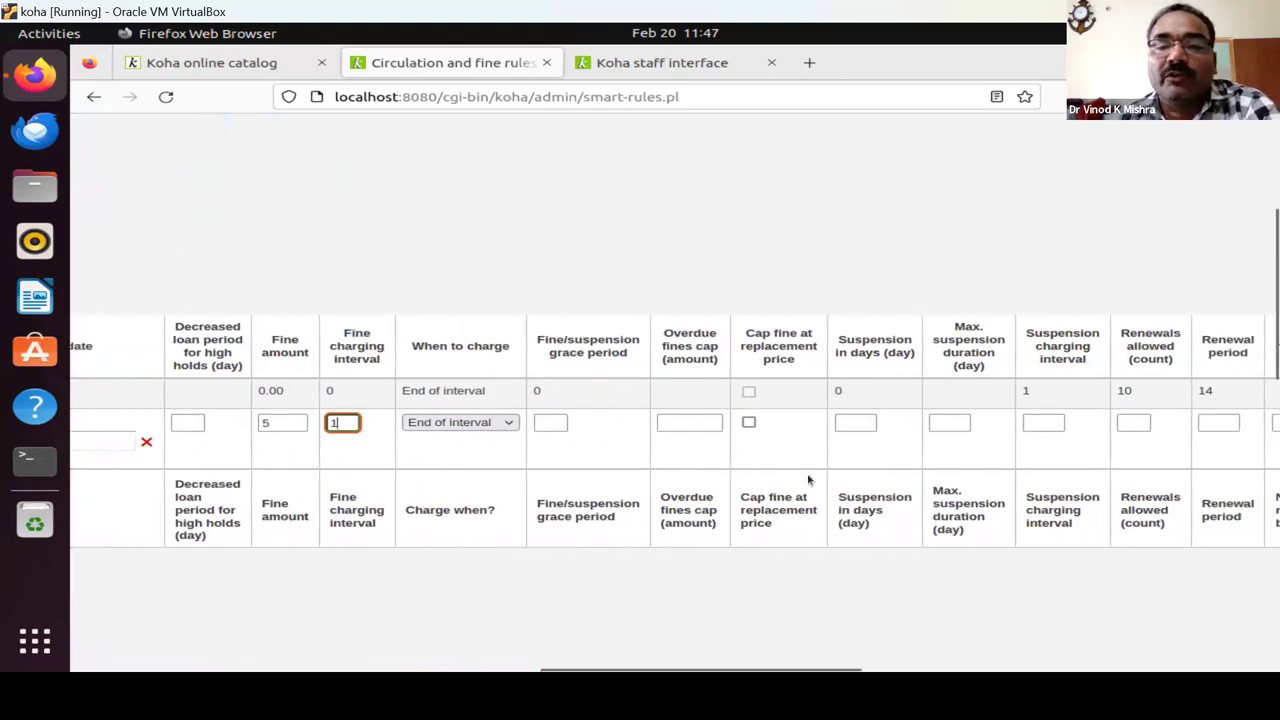
left_click_drag(726, 672, 754, 670)
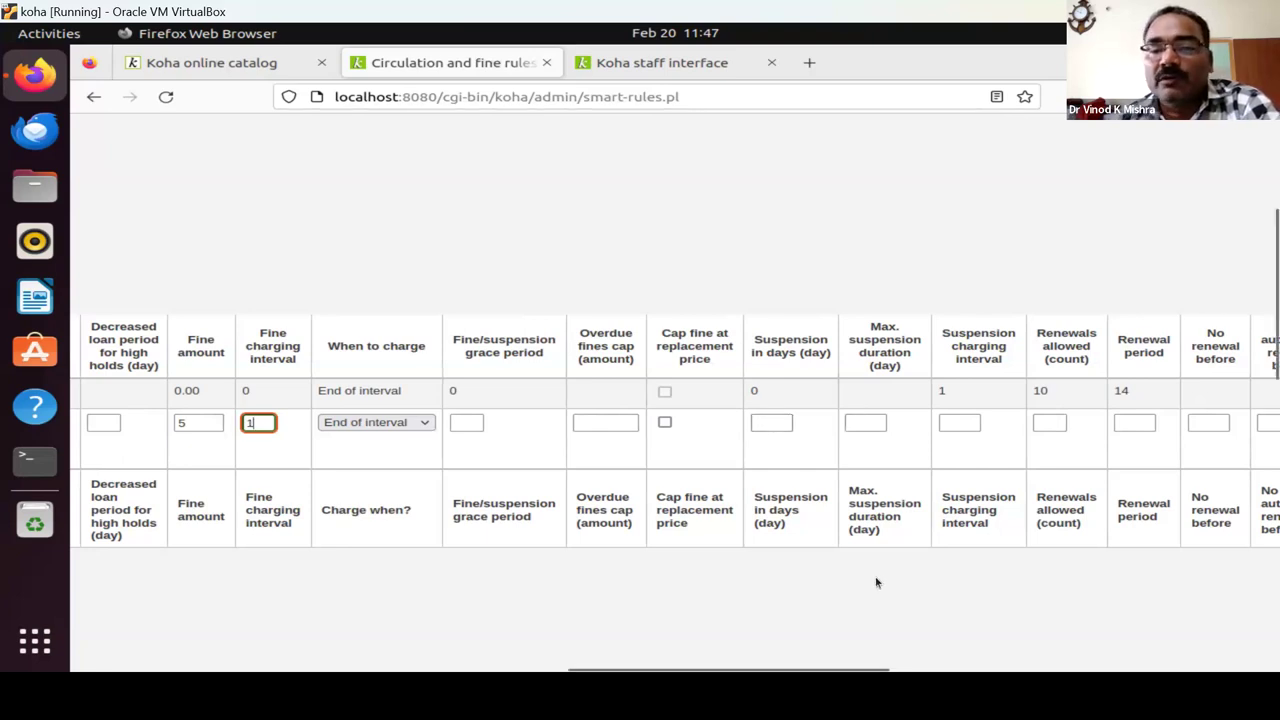
left_click_drag(829, 673, 937, 667)
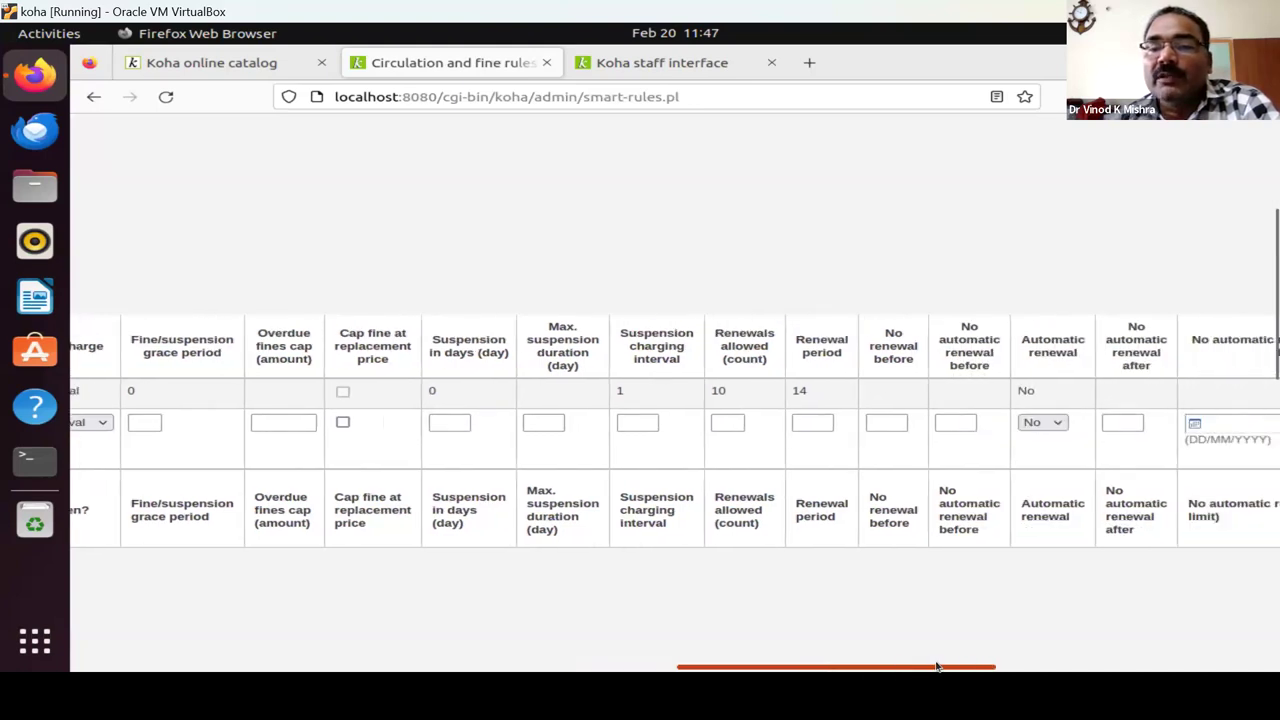
left_click_drag(937, 667, 1203, 640)
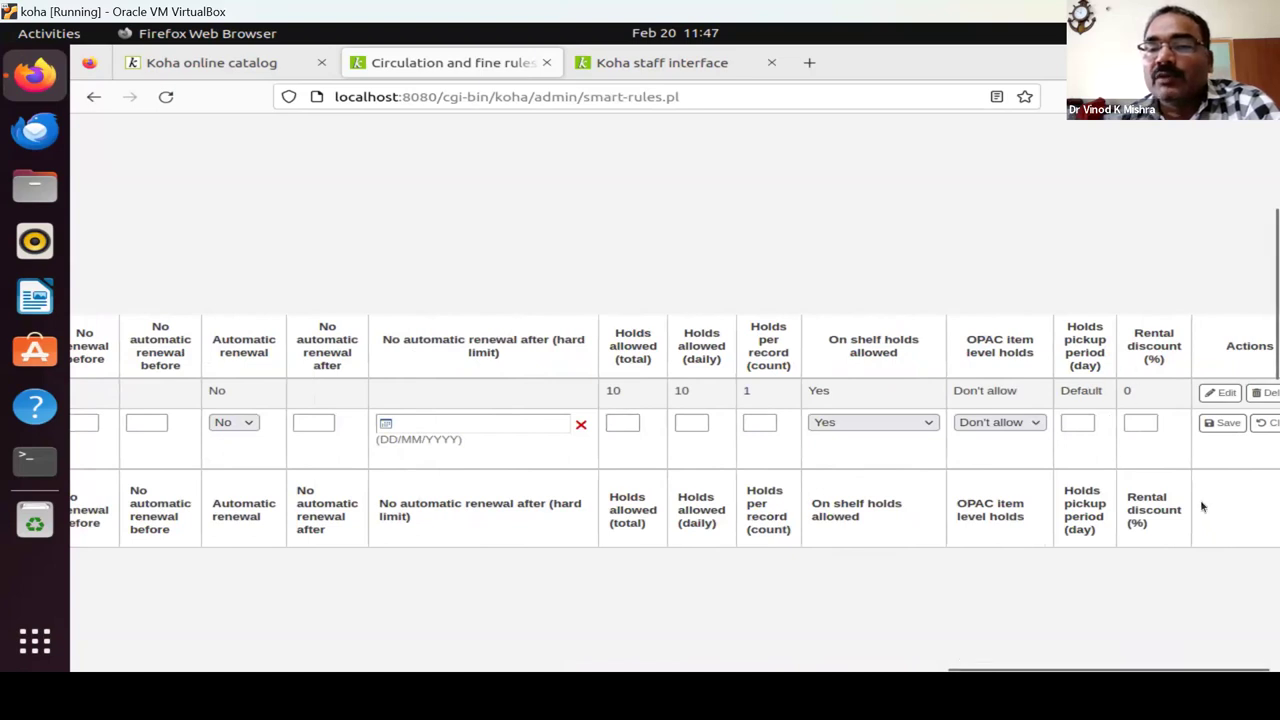
Save the Professor/Books rule and scroll back through the table to confirm it is listed.
left_click(1220, 424)
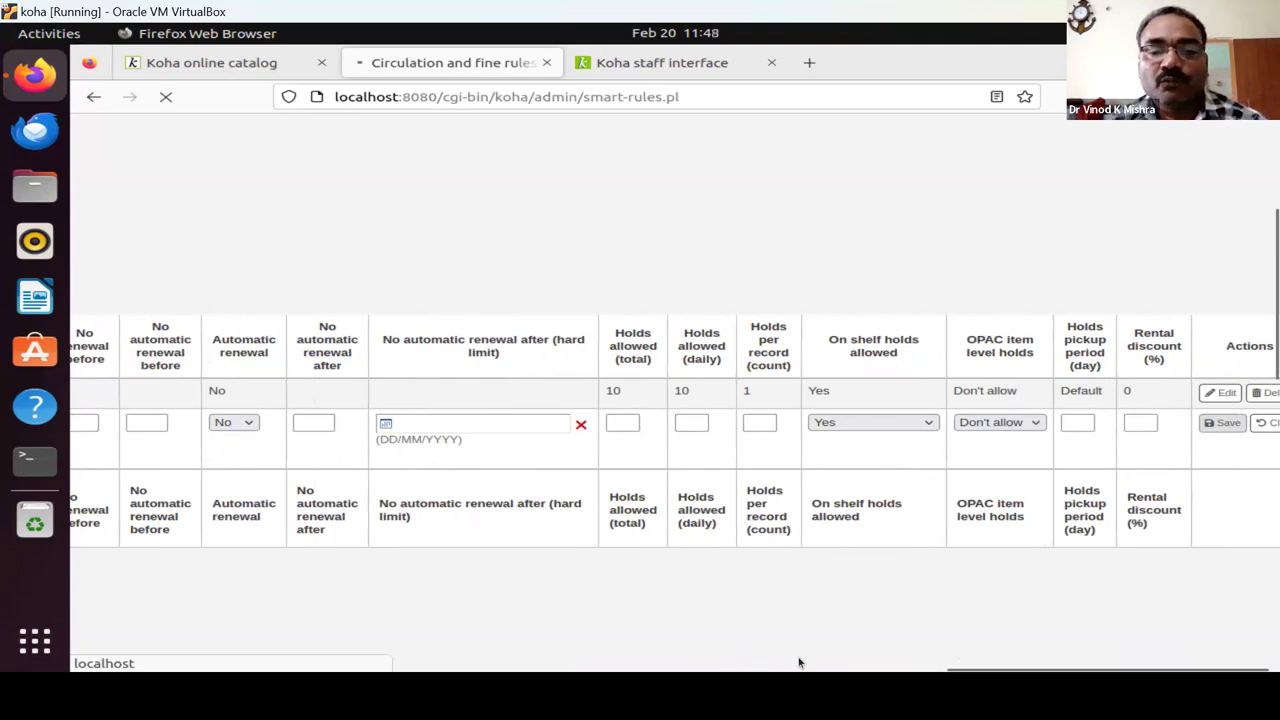
left_click_drag(968, 672, 124, 618)
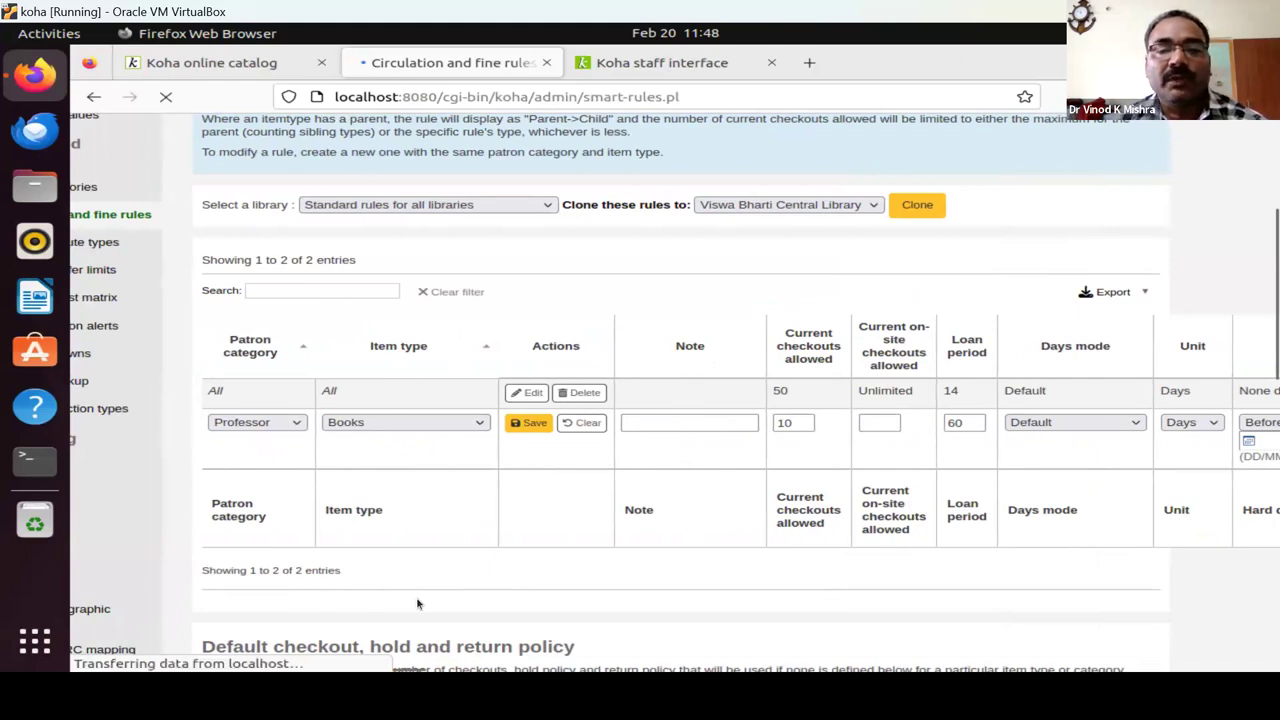
scroll(410, 480, "down", 3)
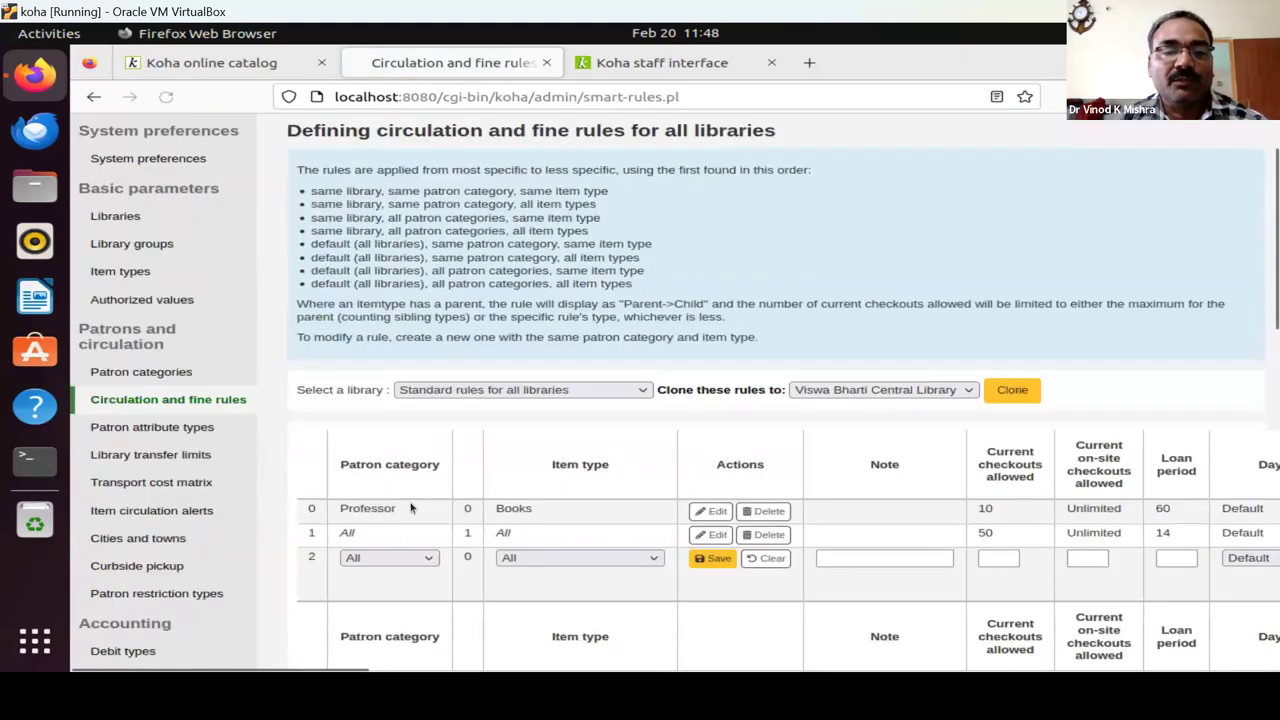
scroll(549, 345, "down", 3)
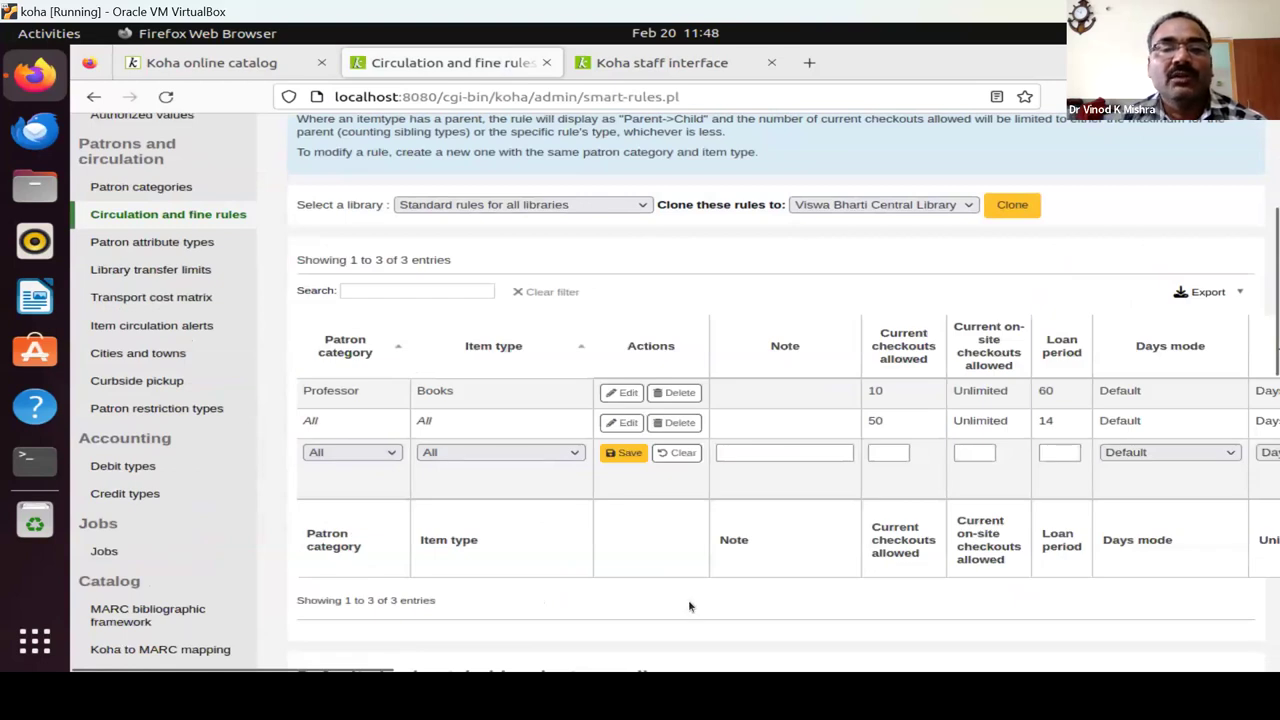
scroll(188, 298, "up", 5)
Return to the Administration page, then go to the staff home page and open Acquisitions.
left_click(157, 187)
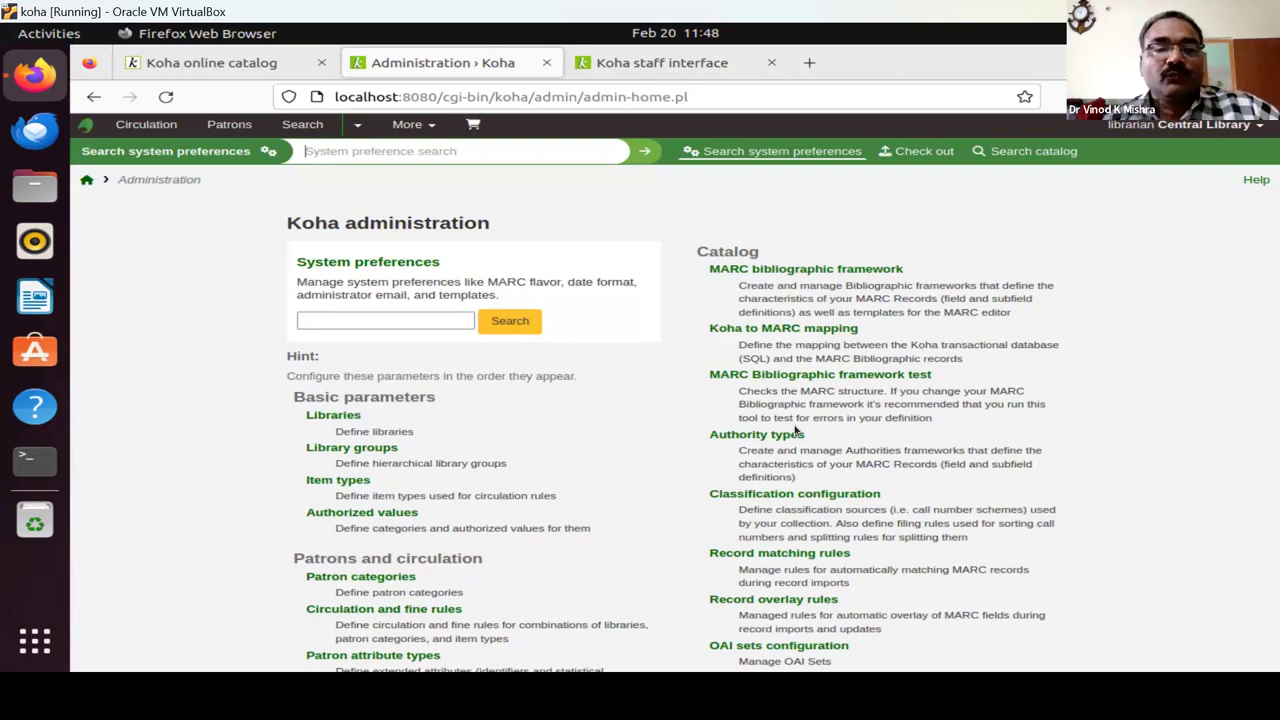
scroll(590, 505, "down", 3)
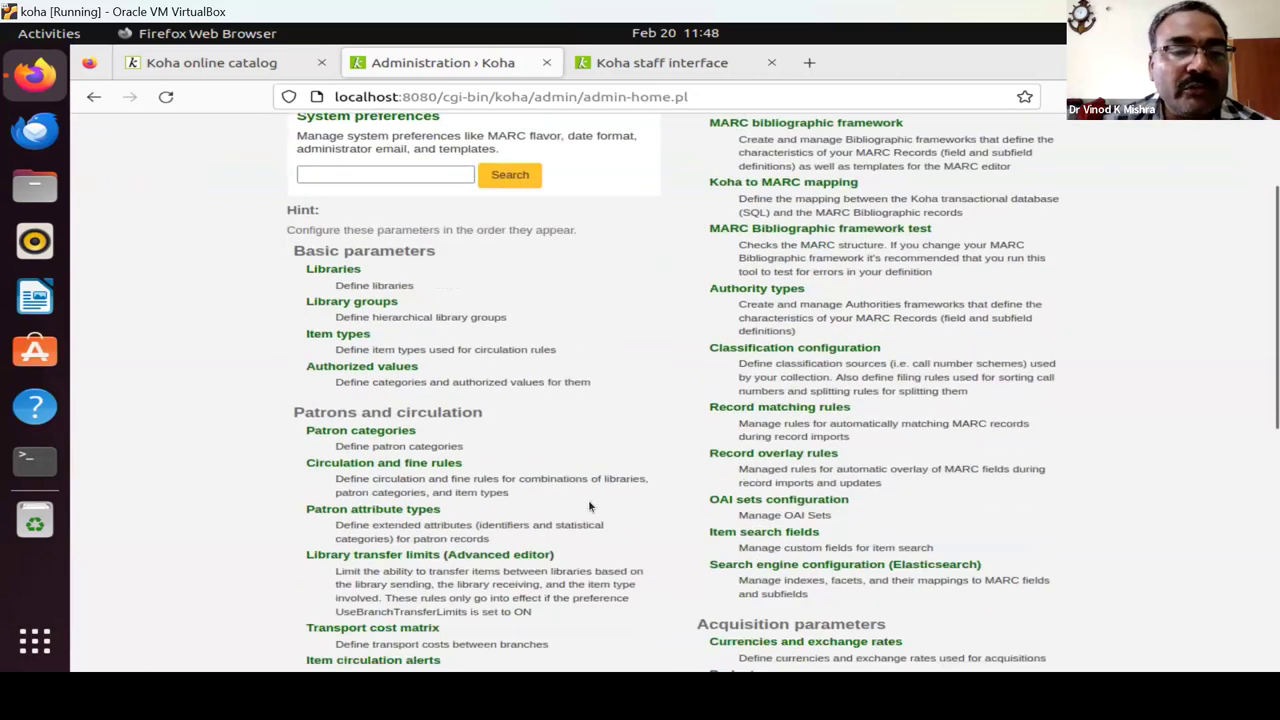
scroll(588, 505, "down", 1)
scroll(588, 505, "down", 3)
scroll(590, 505, "down", 3)
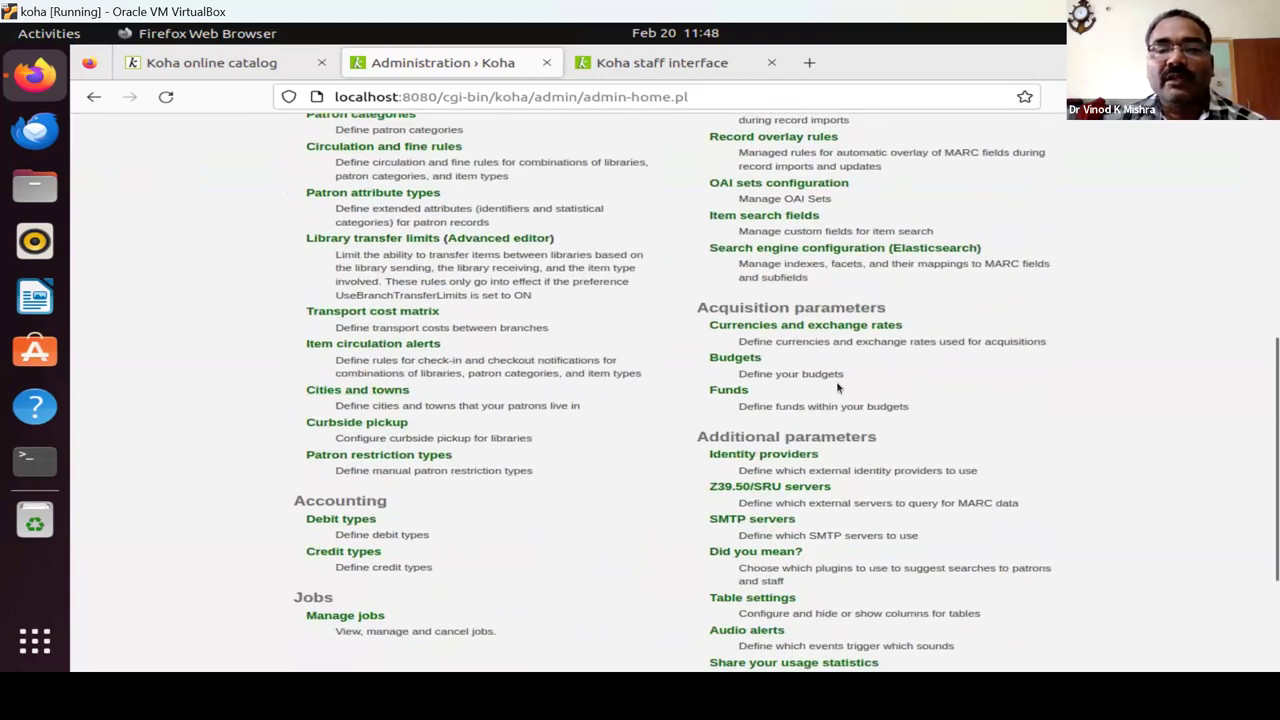
scroll(880, 567, "down", 4)
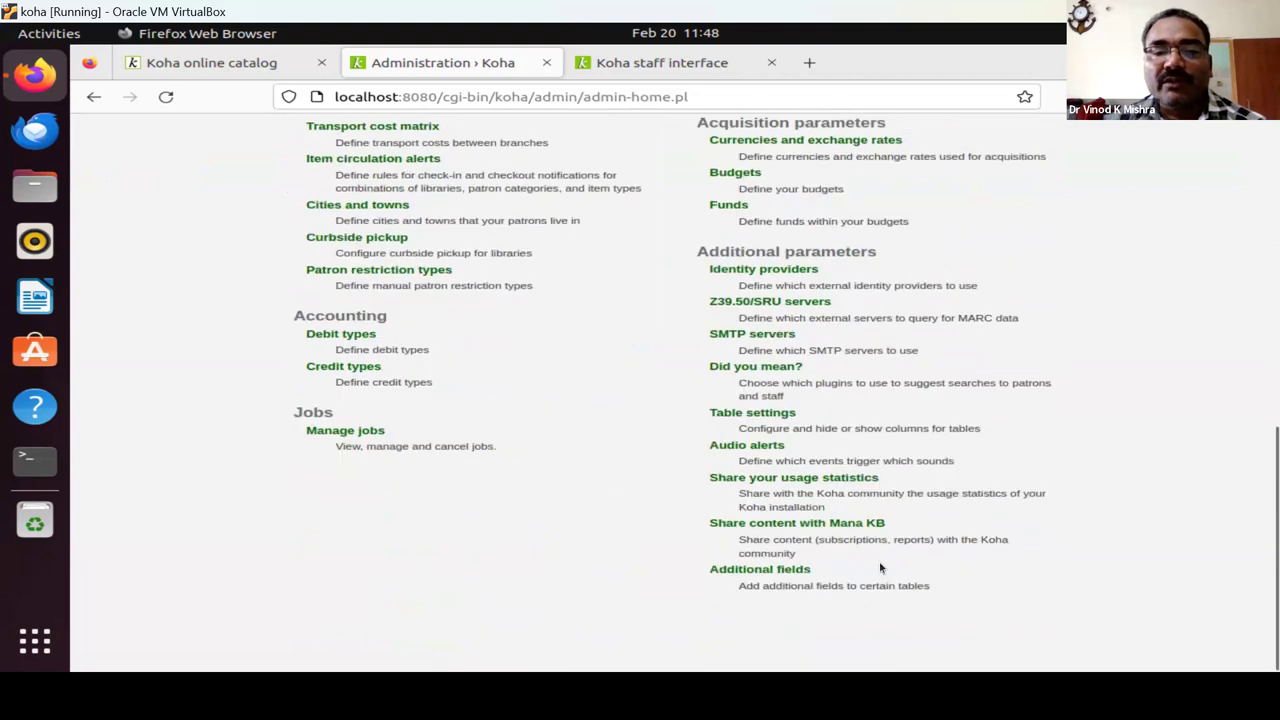
scroll(929, 480, "up", 13)
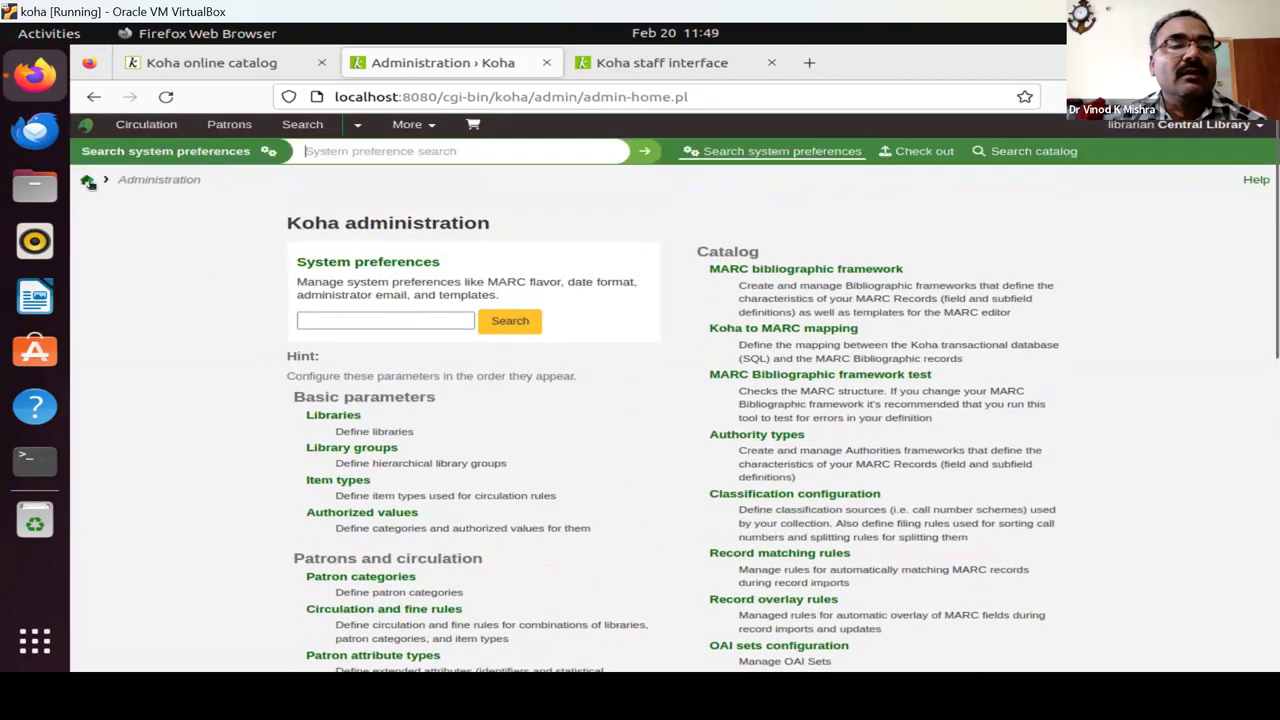
left_click(86, 181)
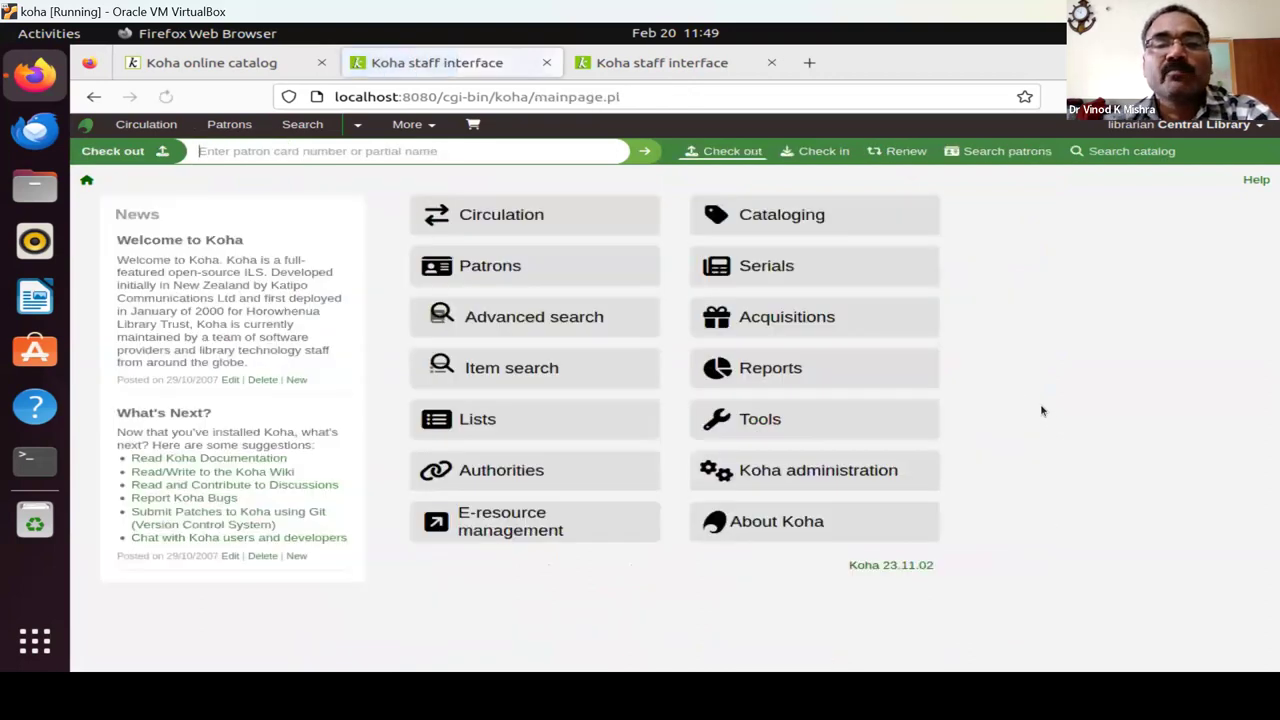
left_click(778, 331)
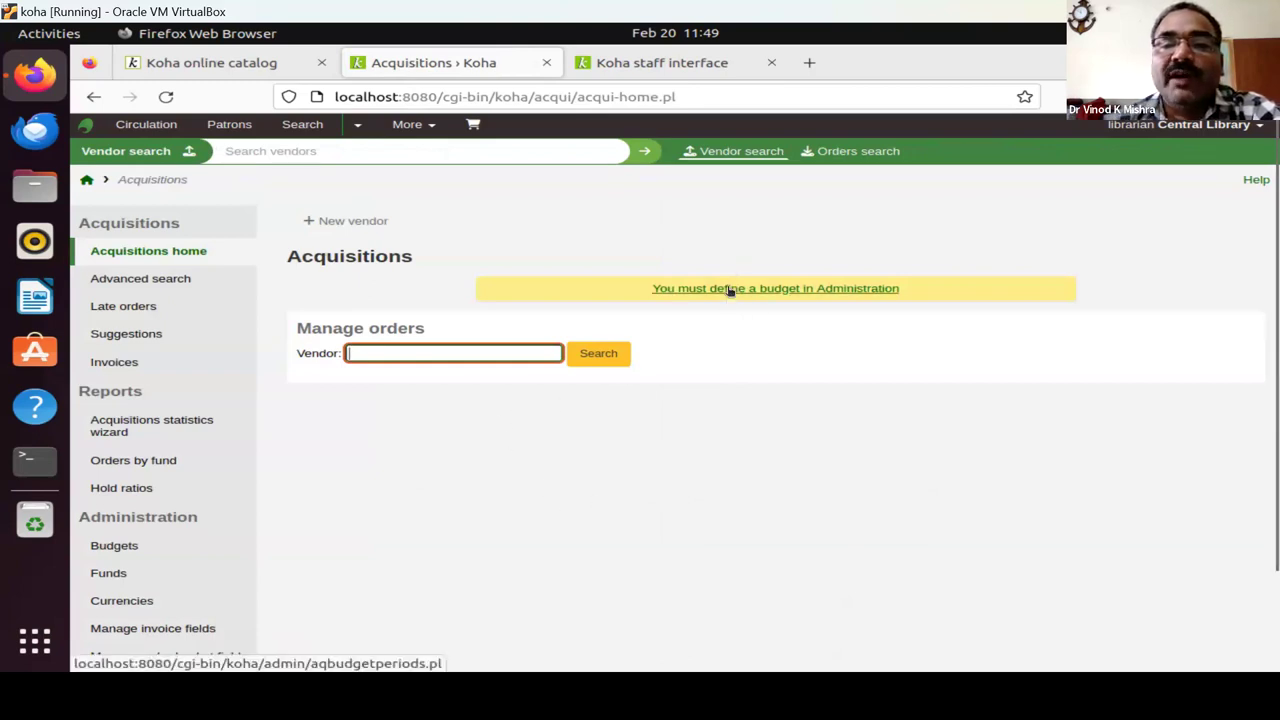
Follow the 'define a budget' link to Budgets administration and start a new budget.
left_click(770, 290)
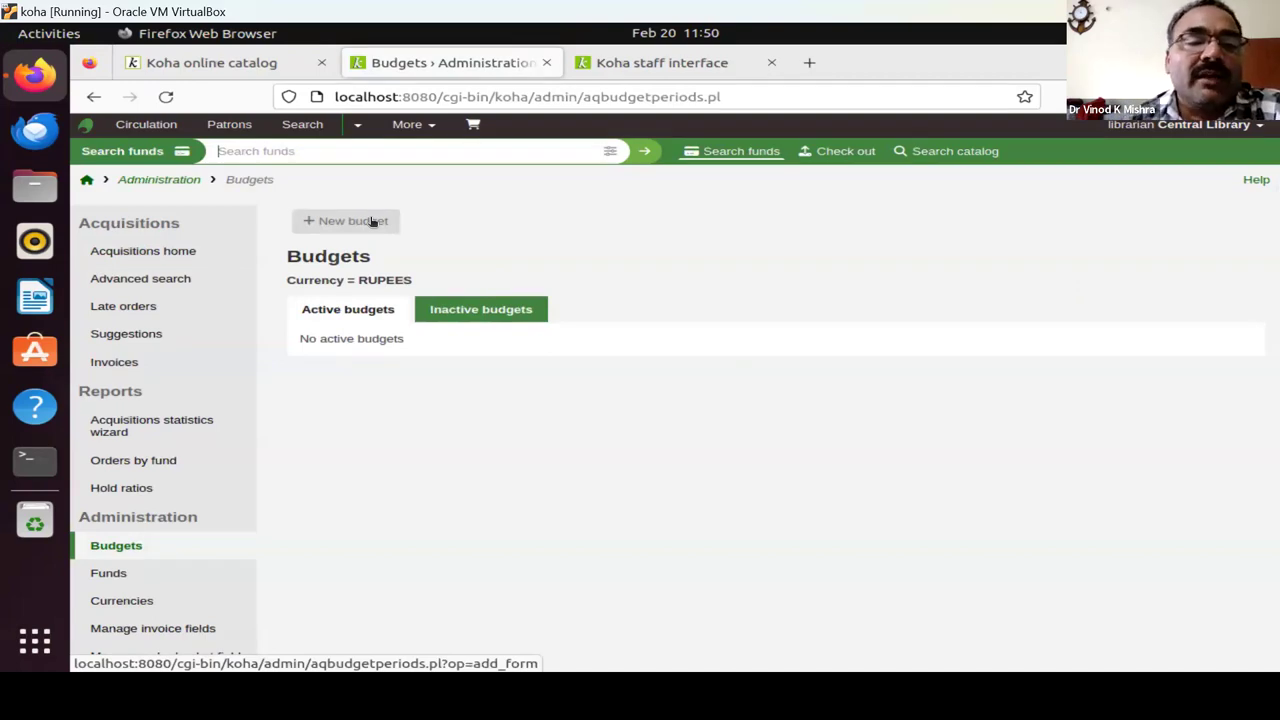
left_click(372, 221)
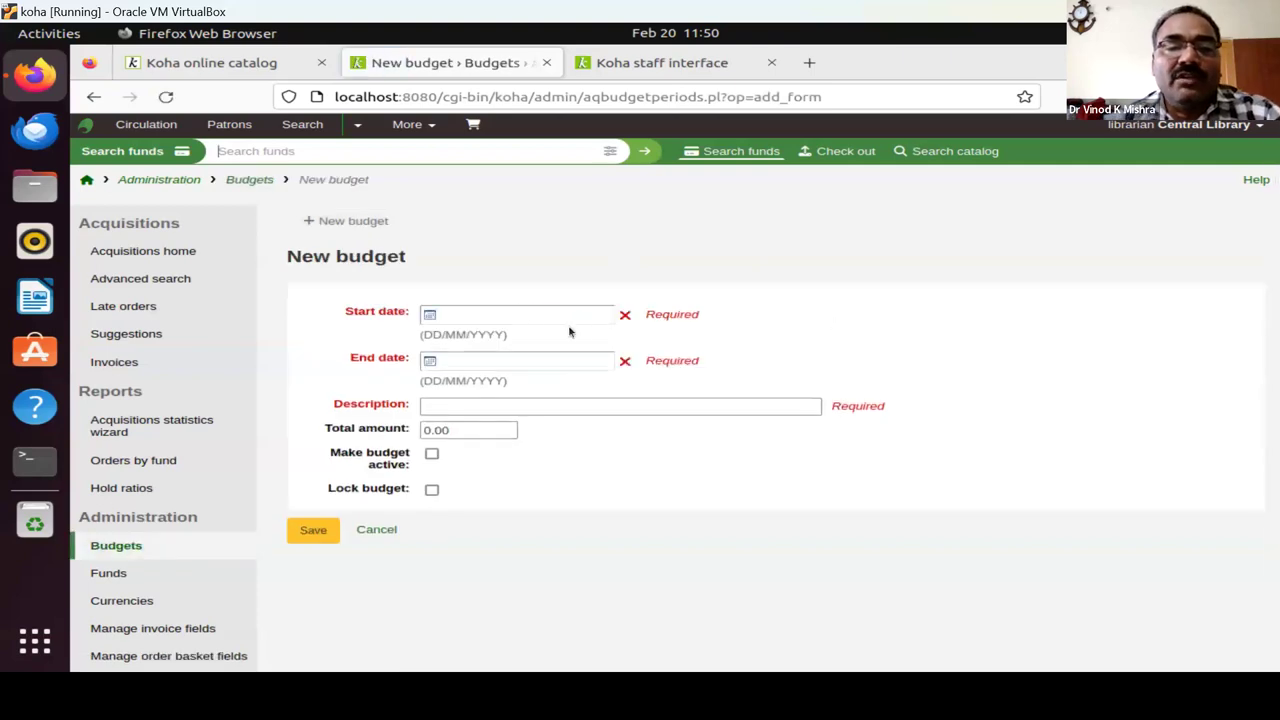
Set the budget period to run from 01/04/2024 to 31/03/2025.
left_click(513, 312)
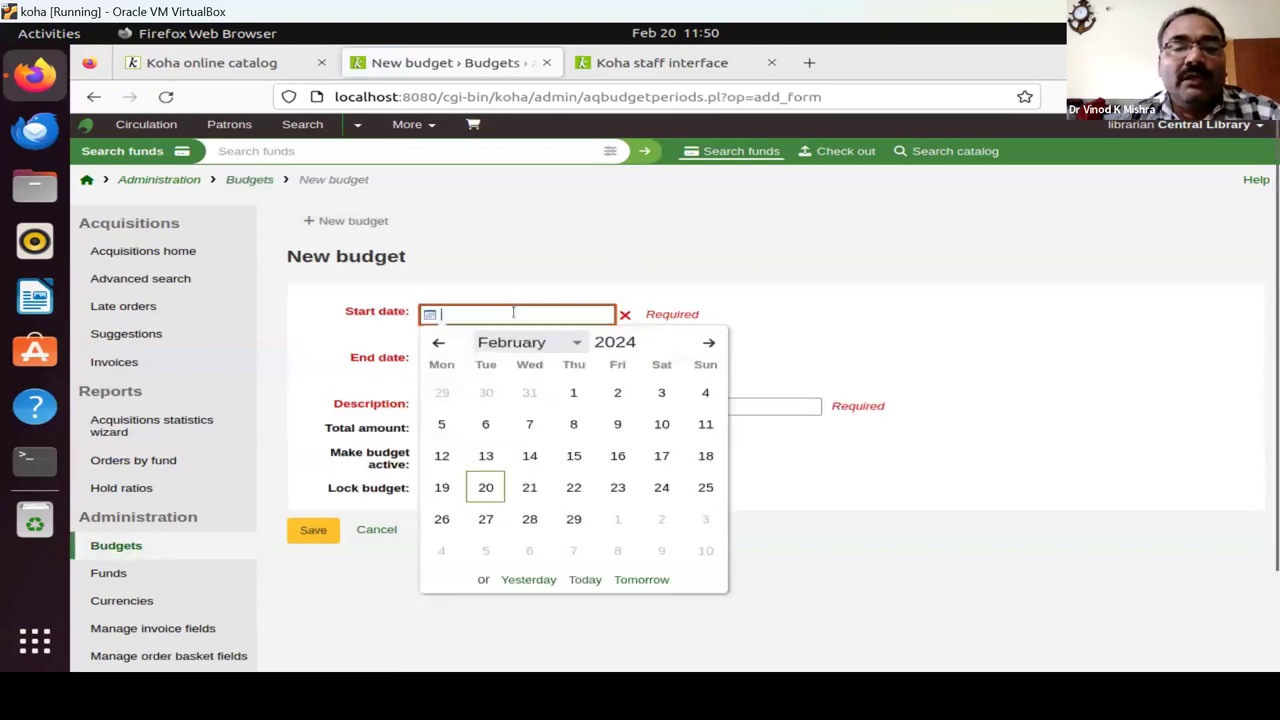
left_click(708, 343)
left_click(708, 343)
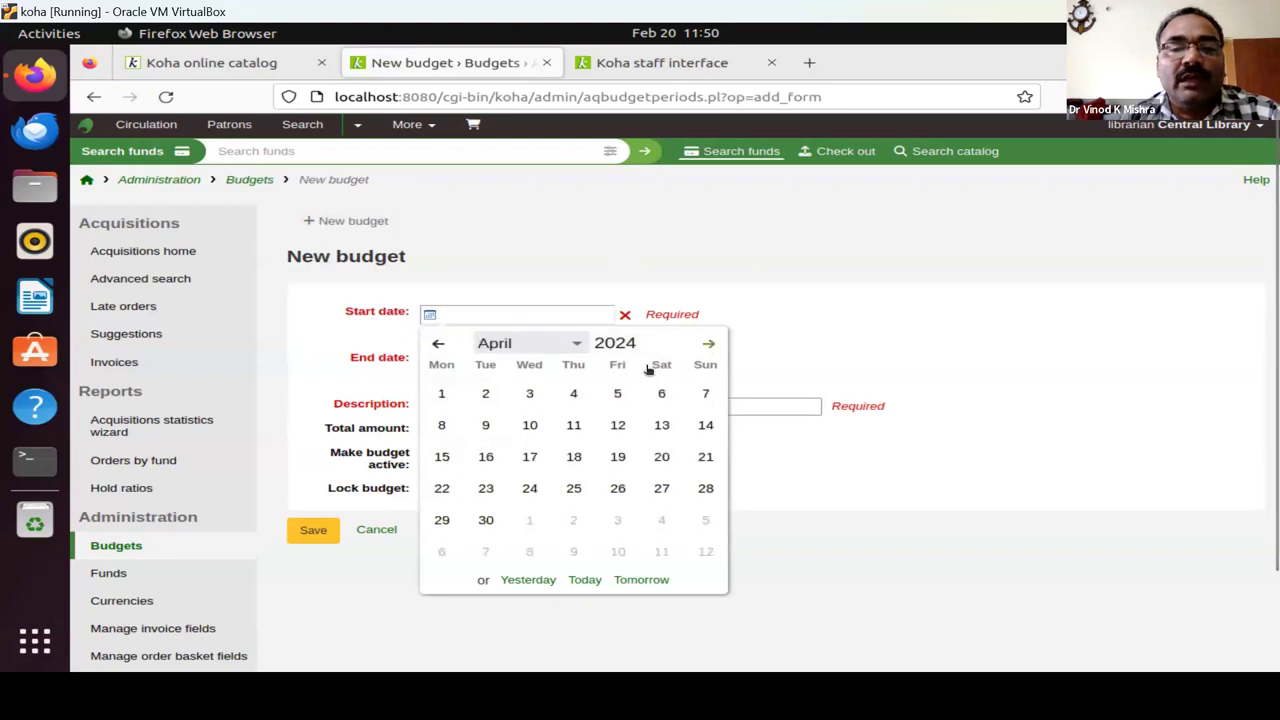
left_click(441, 394)
left_click(577, 363)
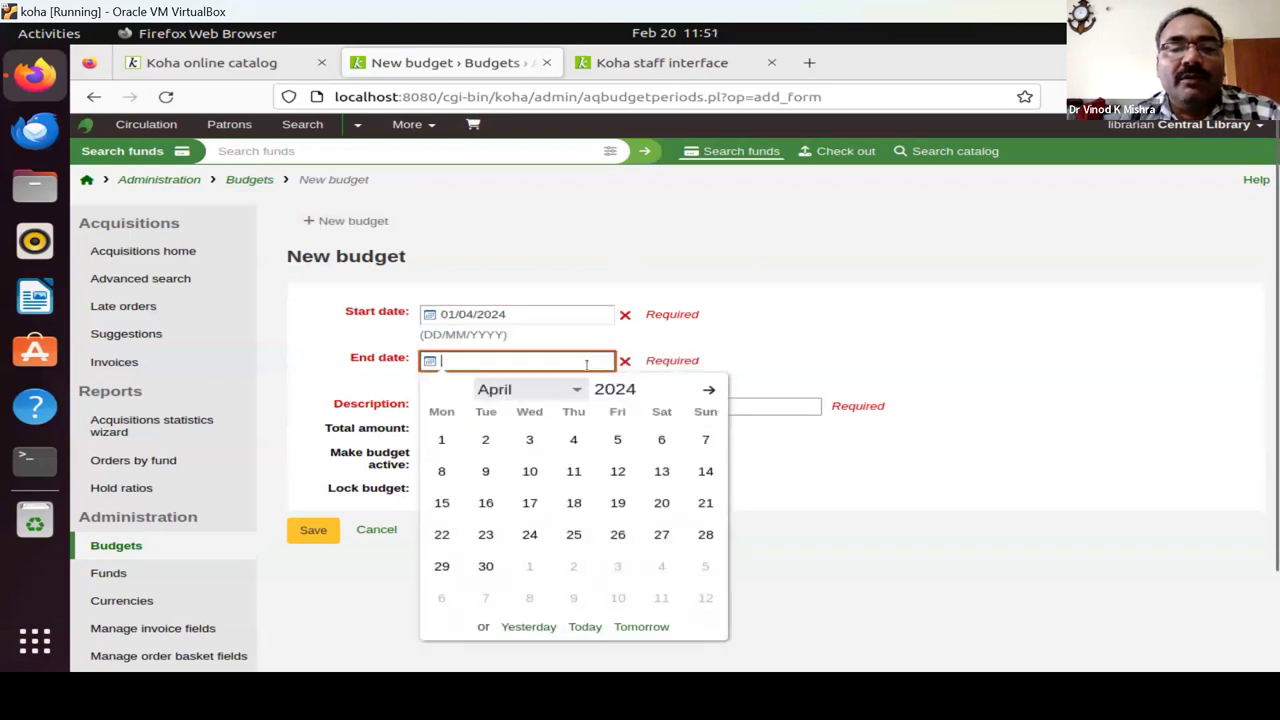
left_click(630, 389)
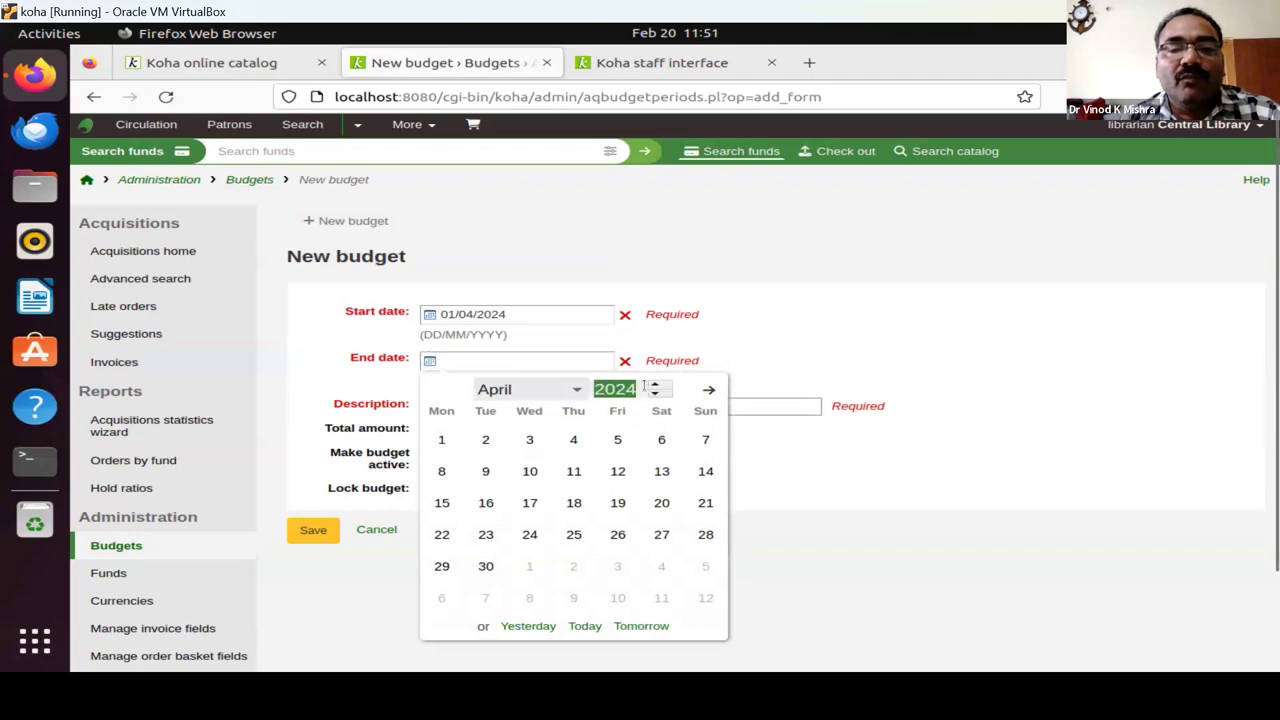
left_click(657, 385)
left_click(576, 390)
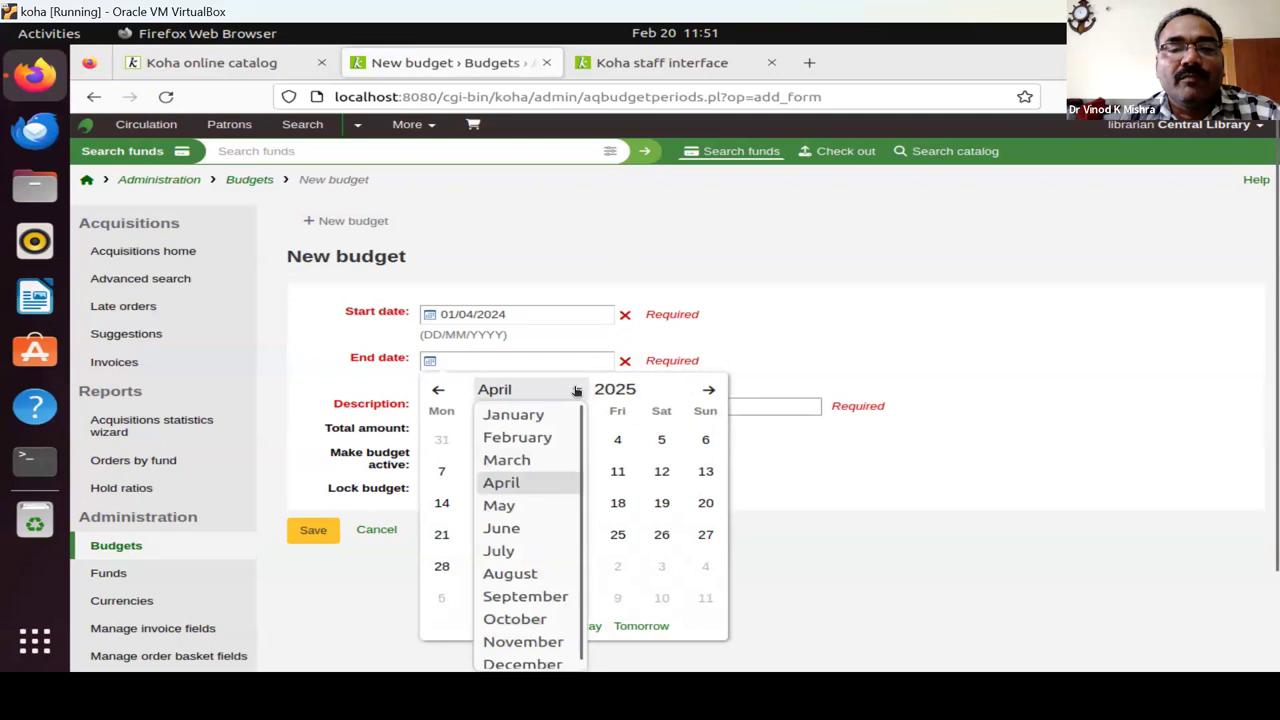
left_click(524, 474)
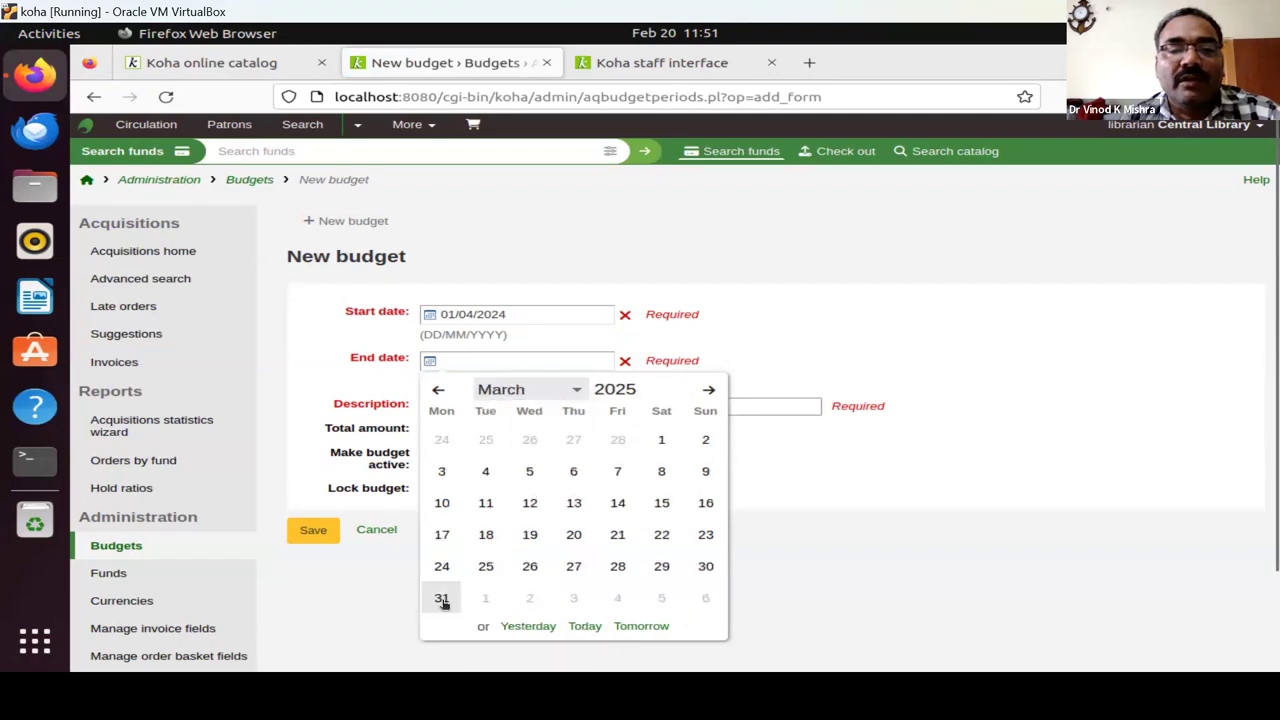
left_click(441, 598)
Describe the budget as 'Library budget', set total 1000000, and mark it active.
left_click(466, 405)
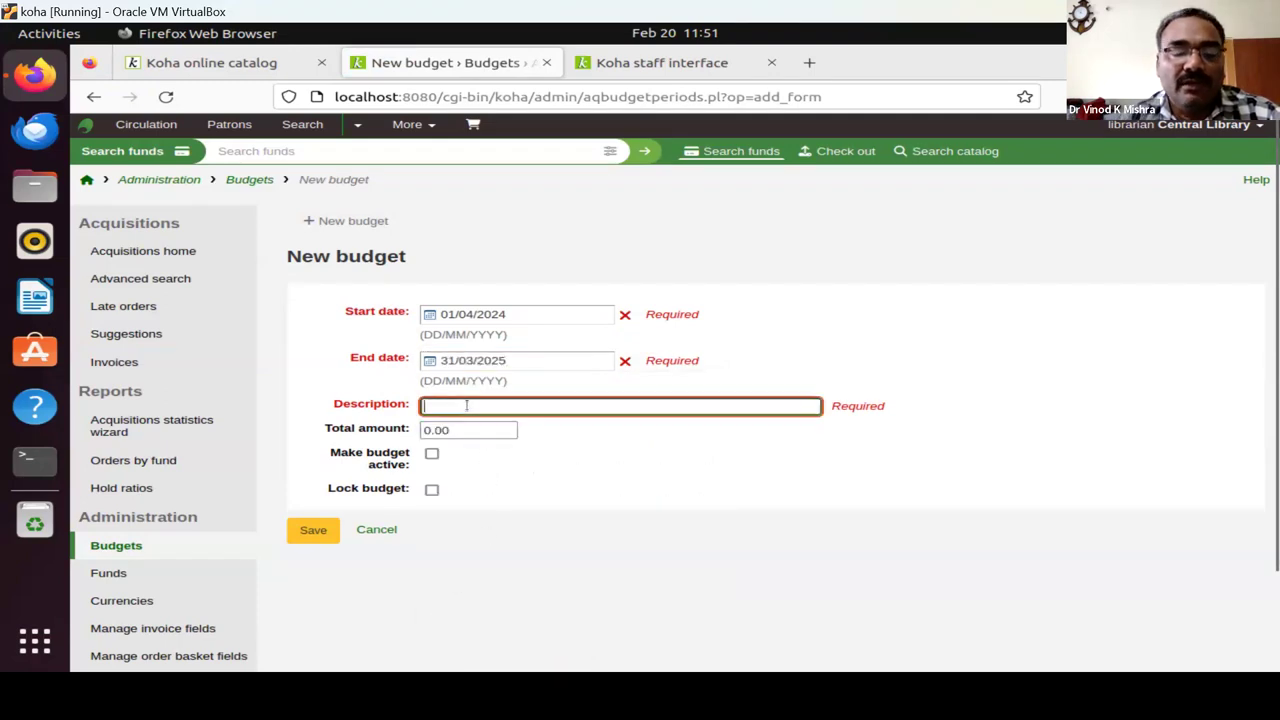
type("Lib")
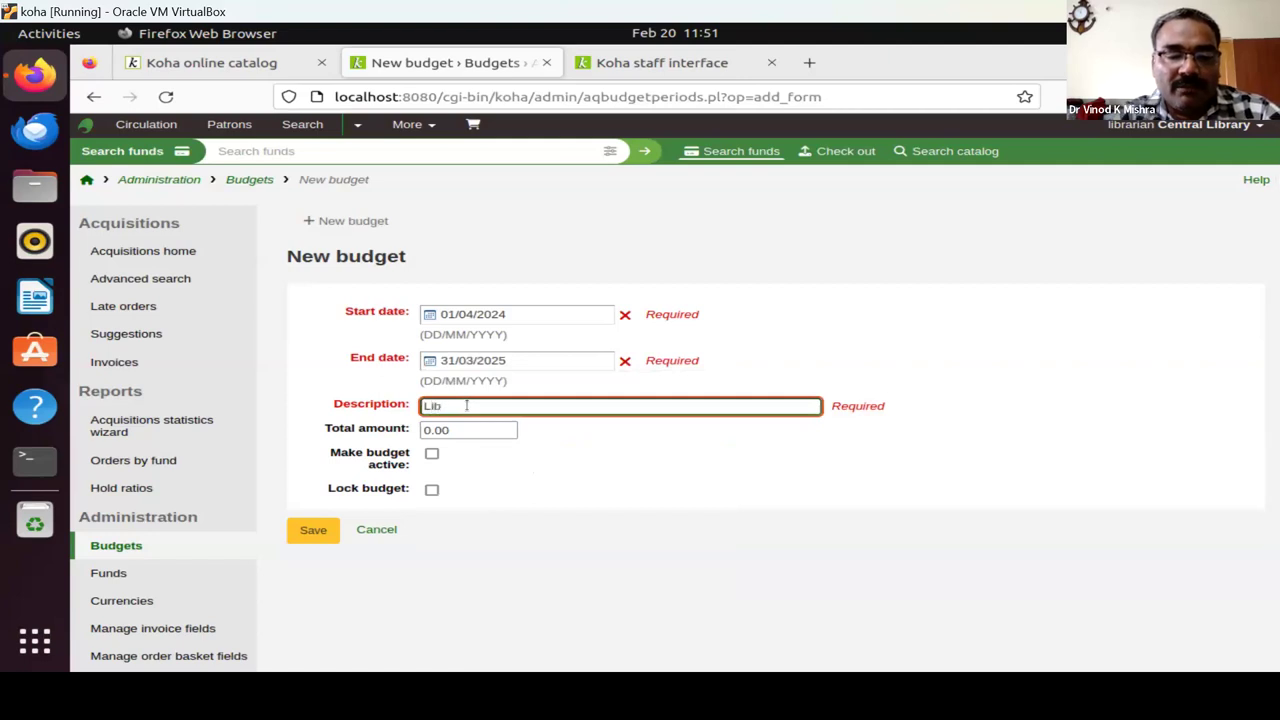
type("rary b")
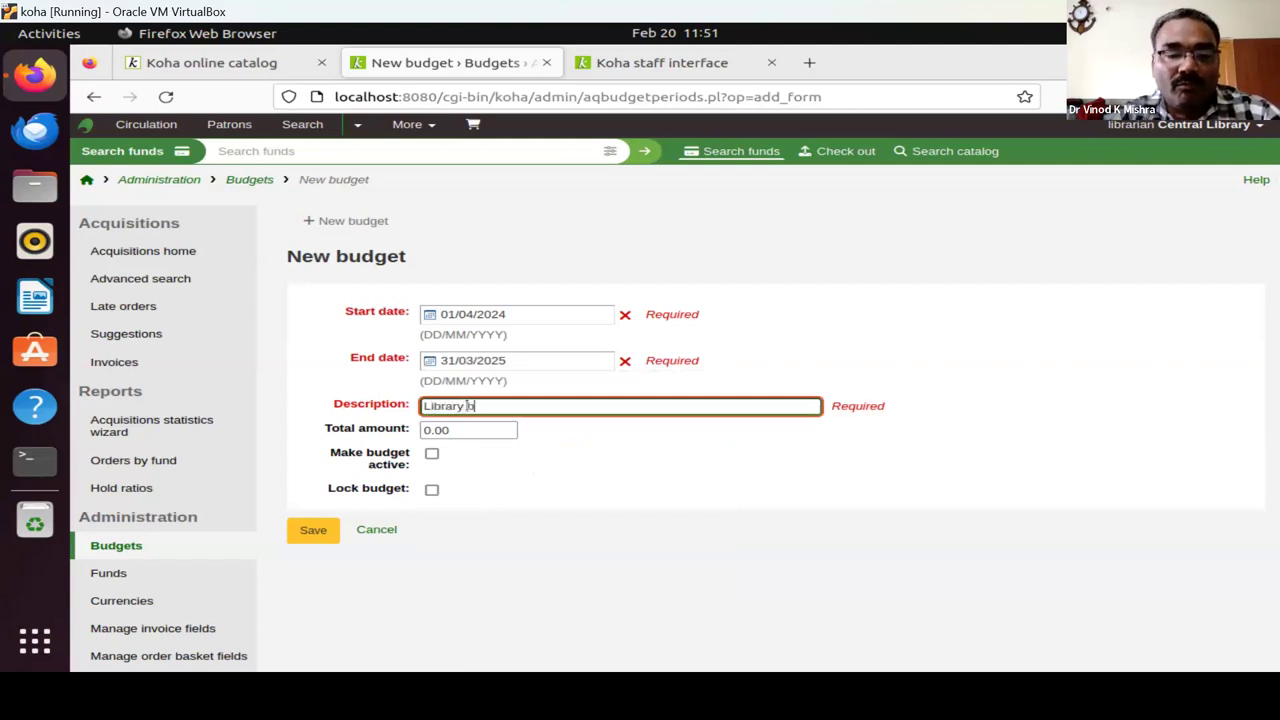
type("udget")
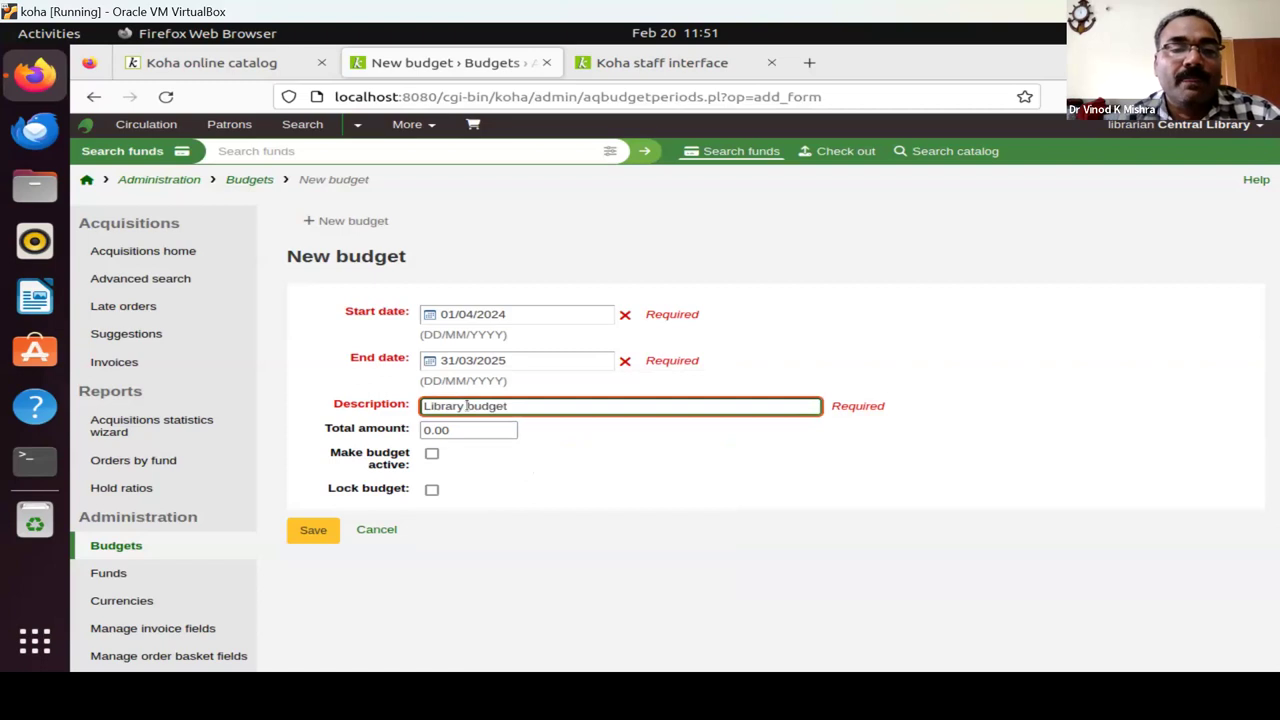
left_click(455, 432)
key("ctrl+a")
type("10")
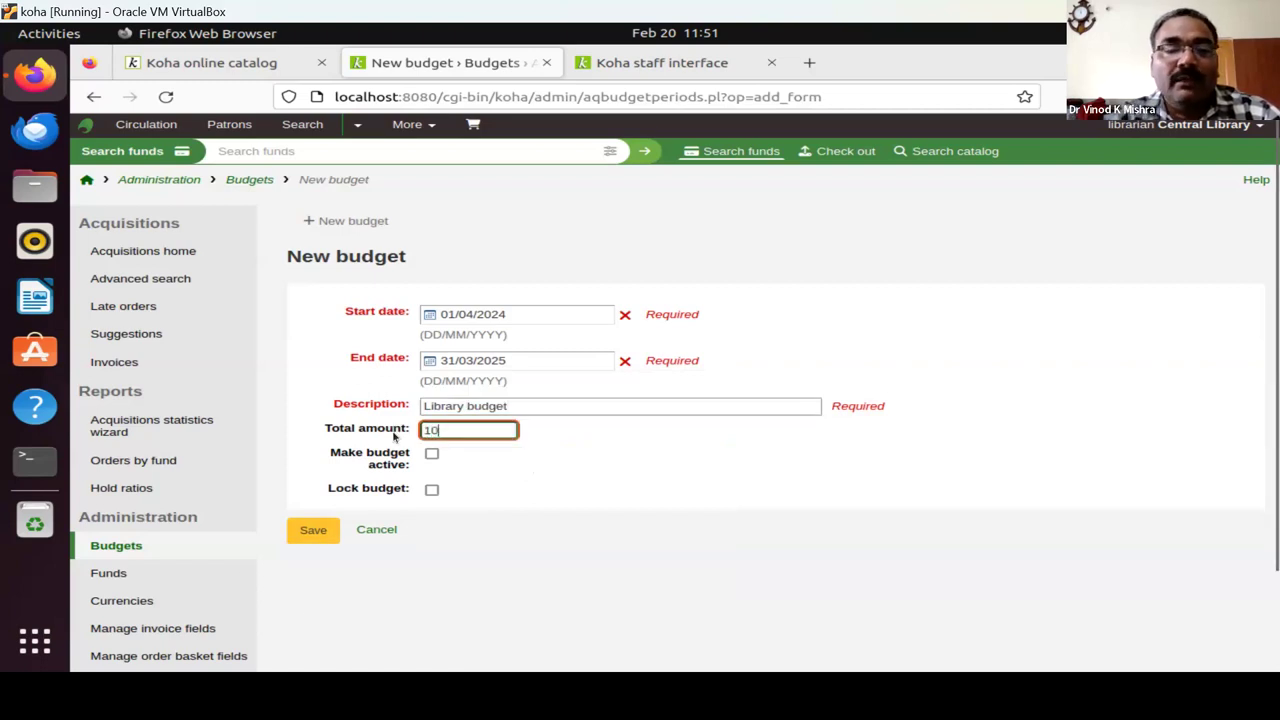
type("0000")
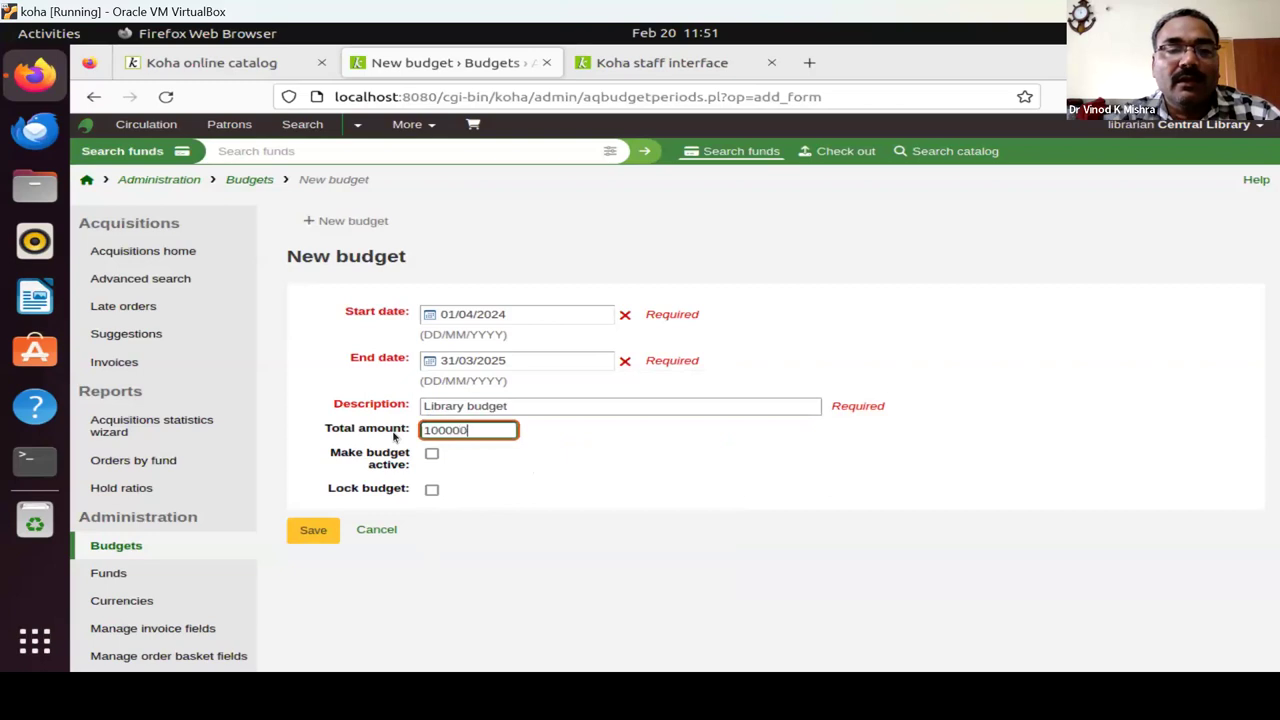
type("0")
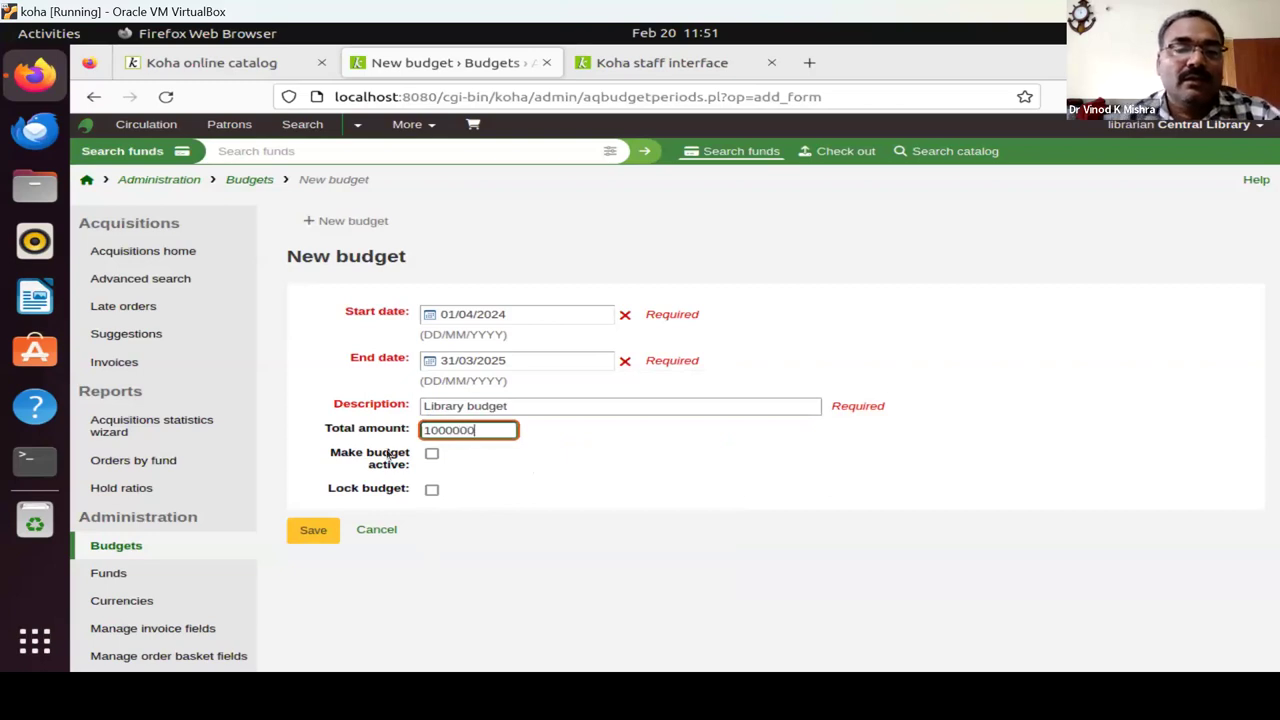
left_click(431, 453)
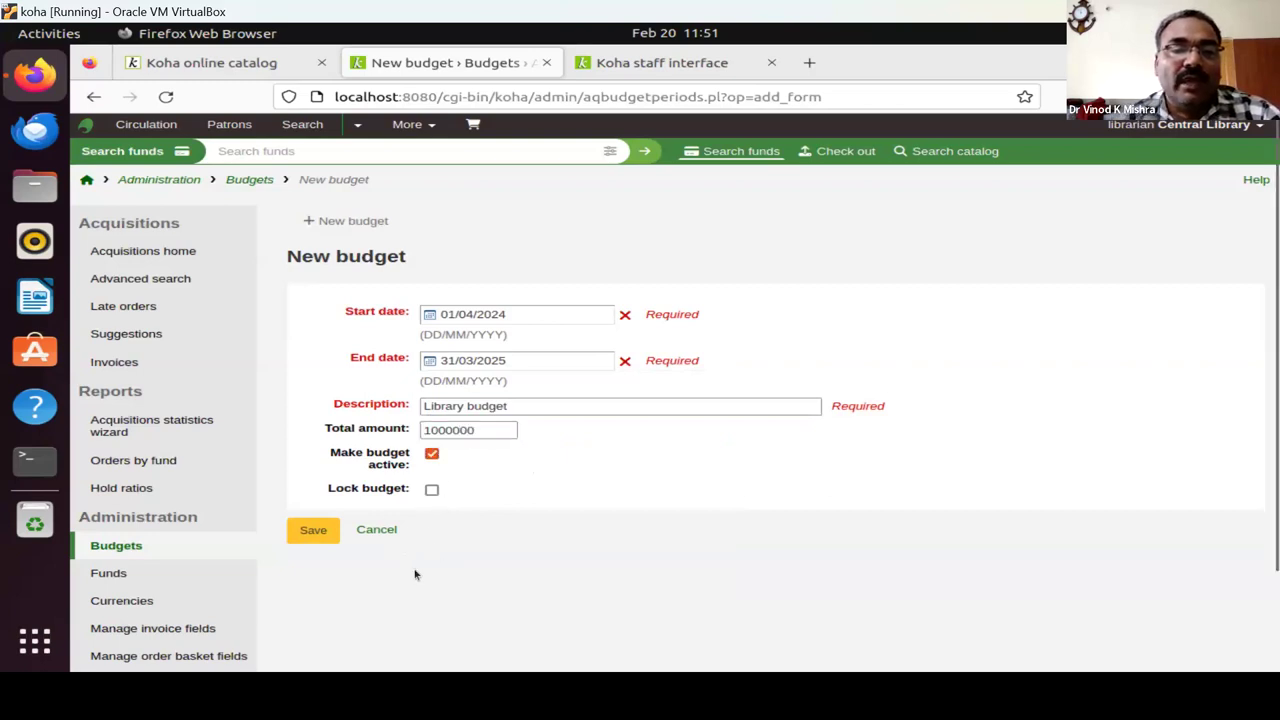
Save the Library budget, then choose Add fund from its Actions menu.
left_click(322, 529)
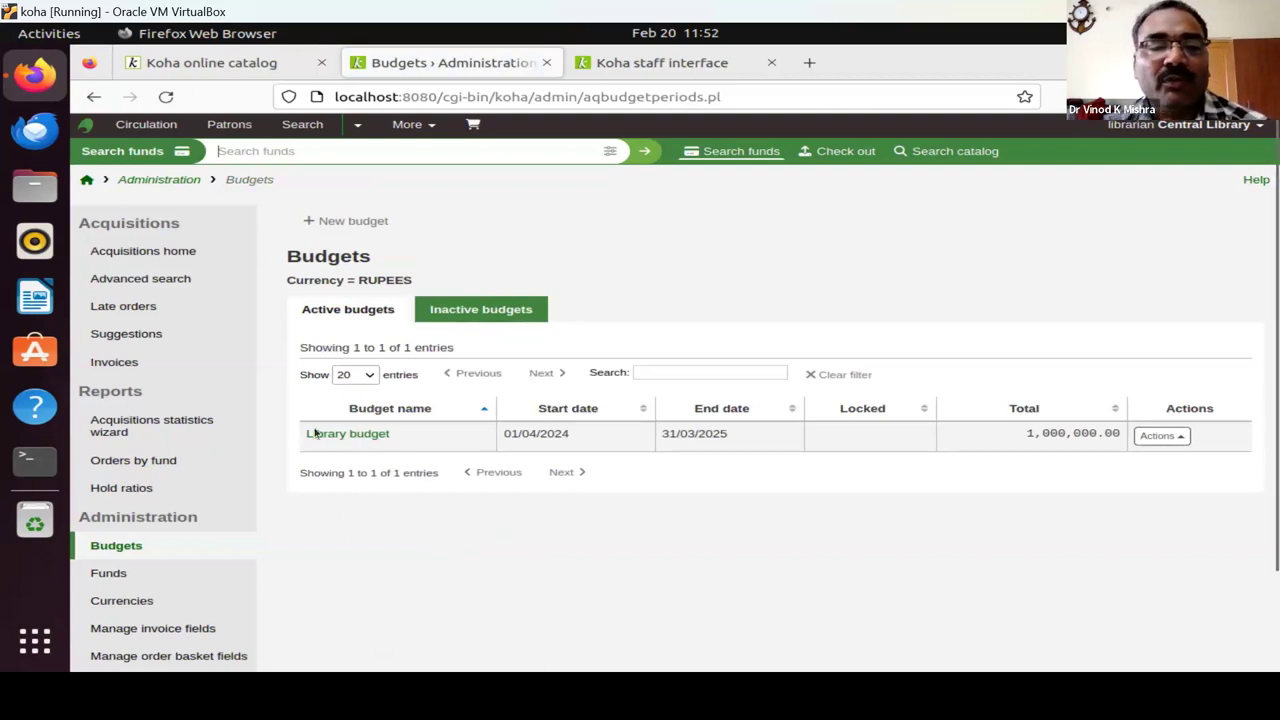
left_click(1176, 437)
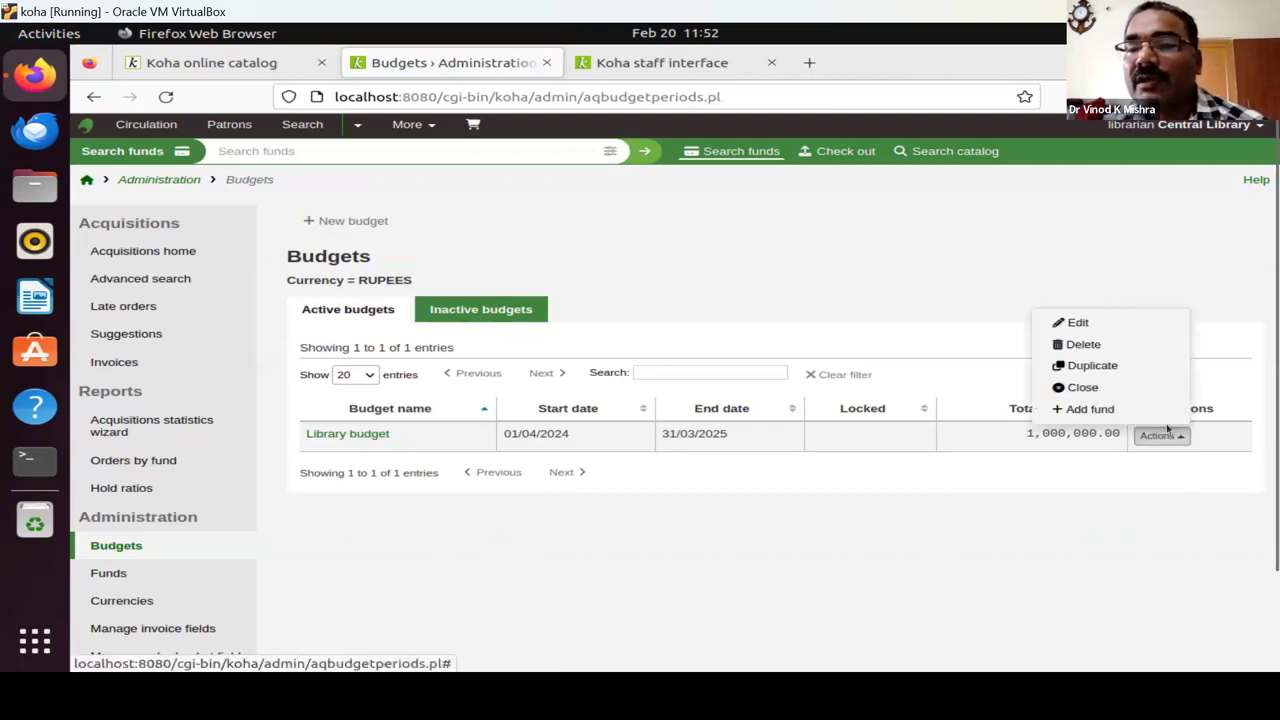
left_click(1100, 411)
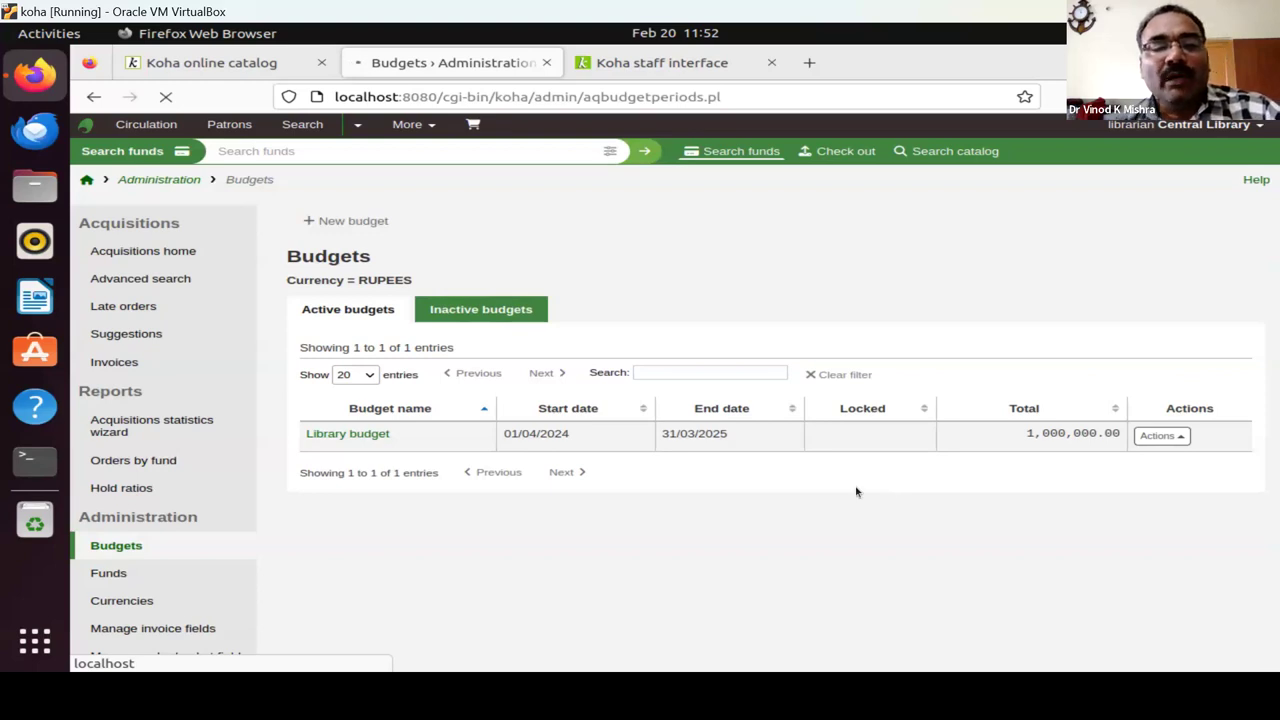
Enter fund code BOOK, fund name 'Book fund' and an allocated amount of 500000.
left_click(1160, 436)
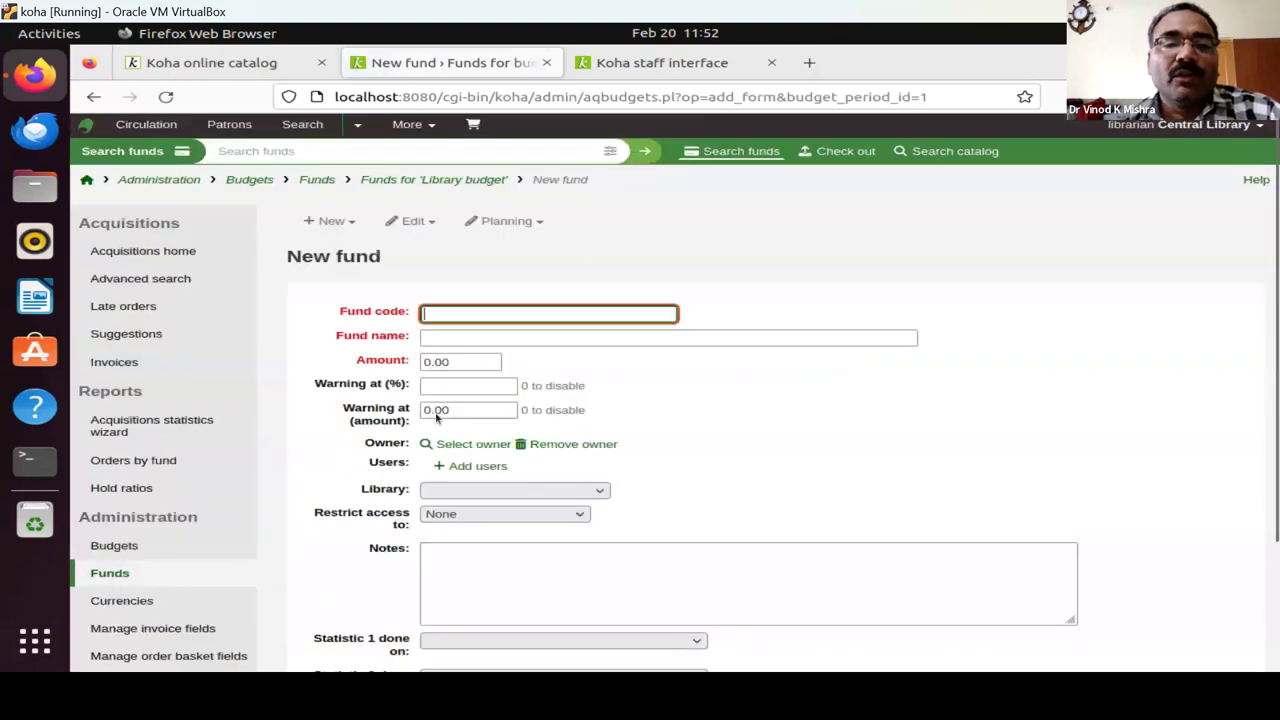
type("BOOK")
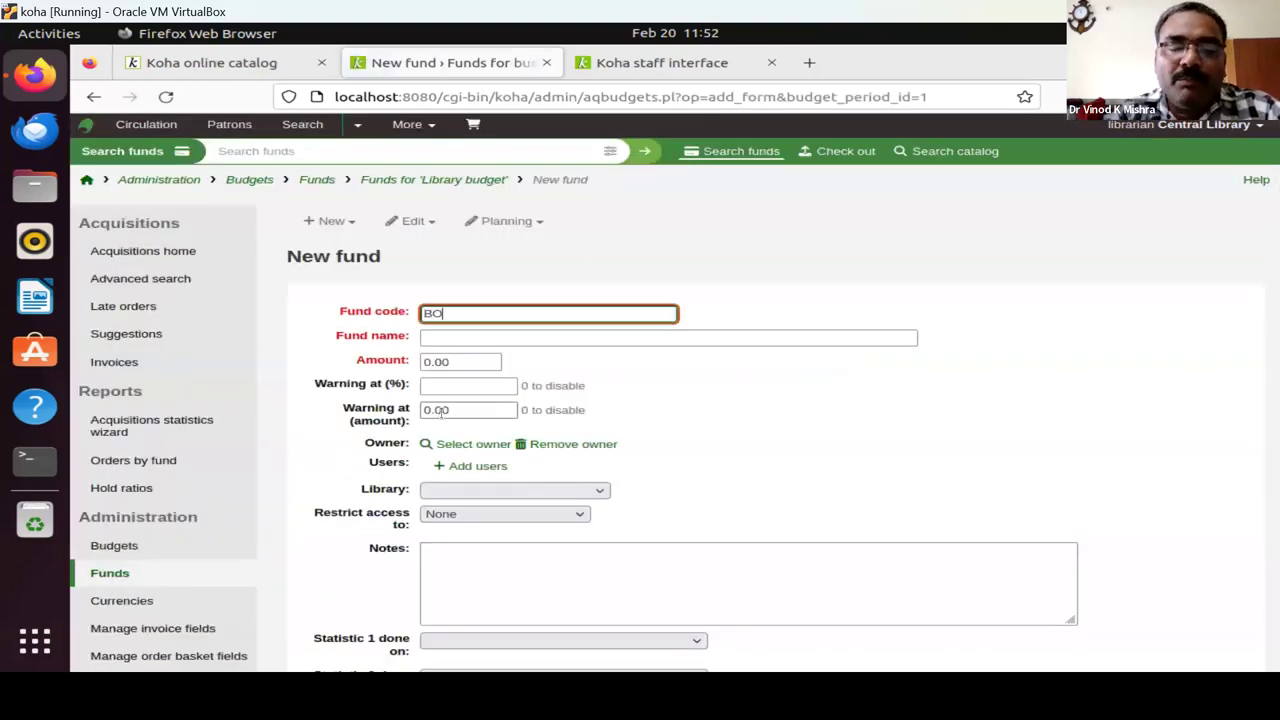
left_click(457, 336)
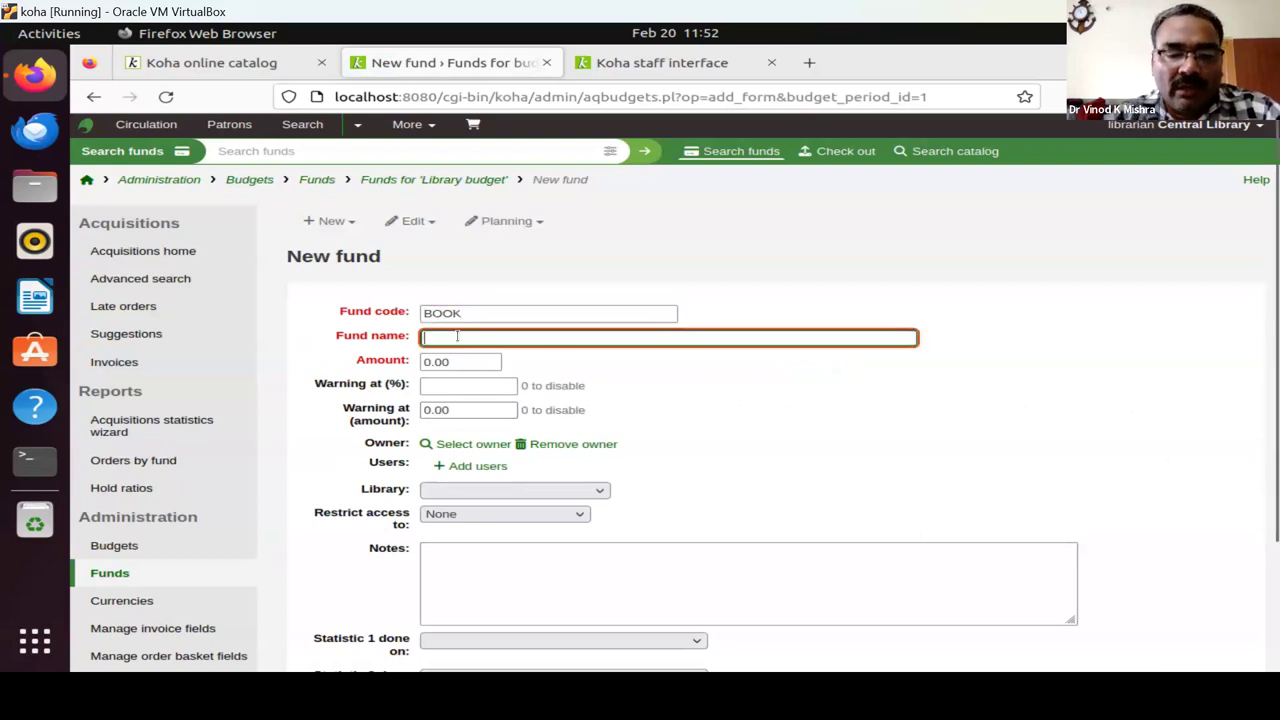
type("Book fund")
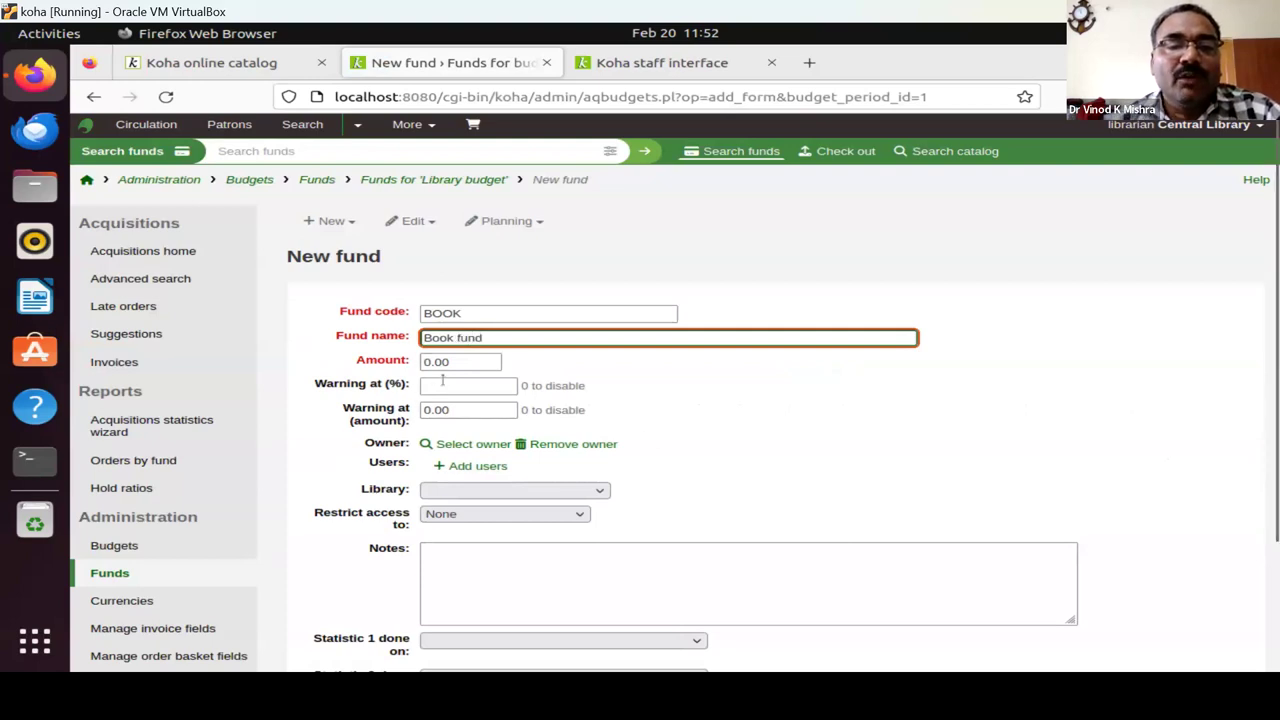
key("Tab")
type("100000")
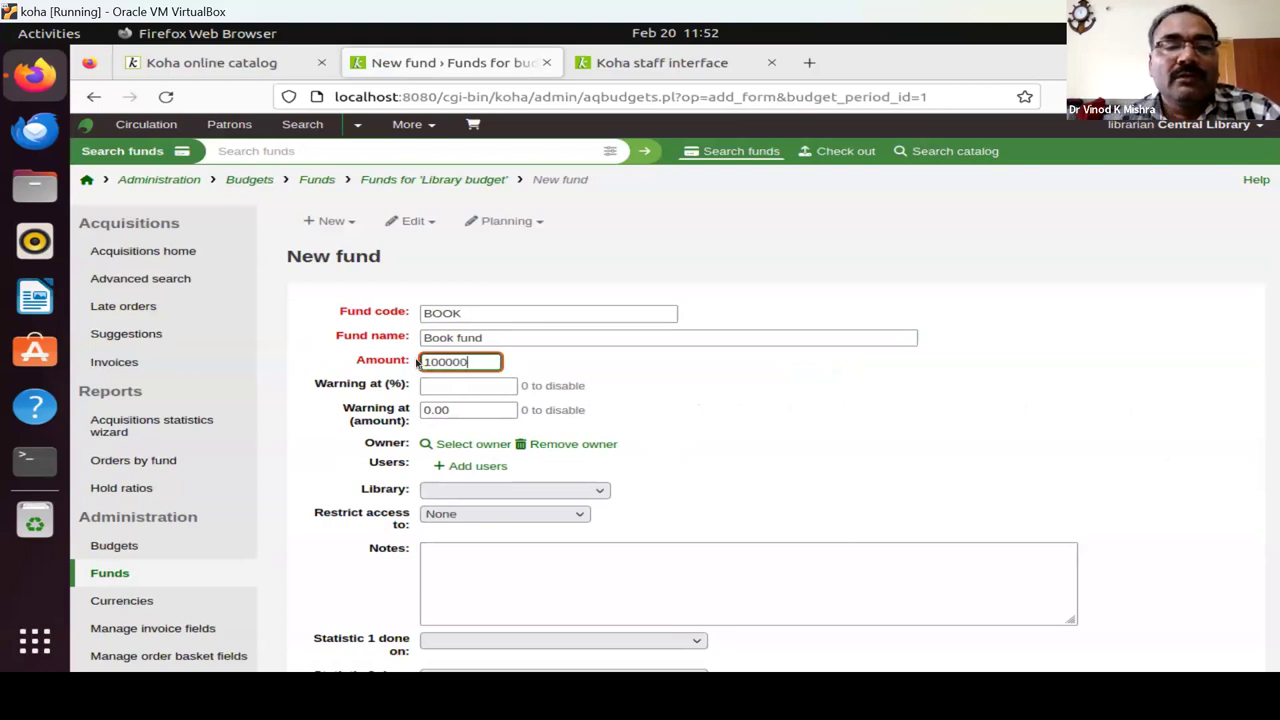
type("0")
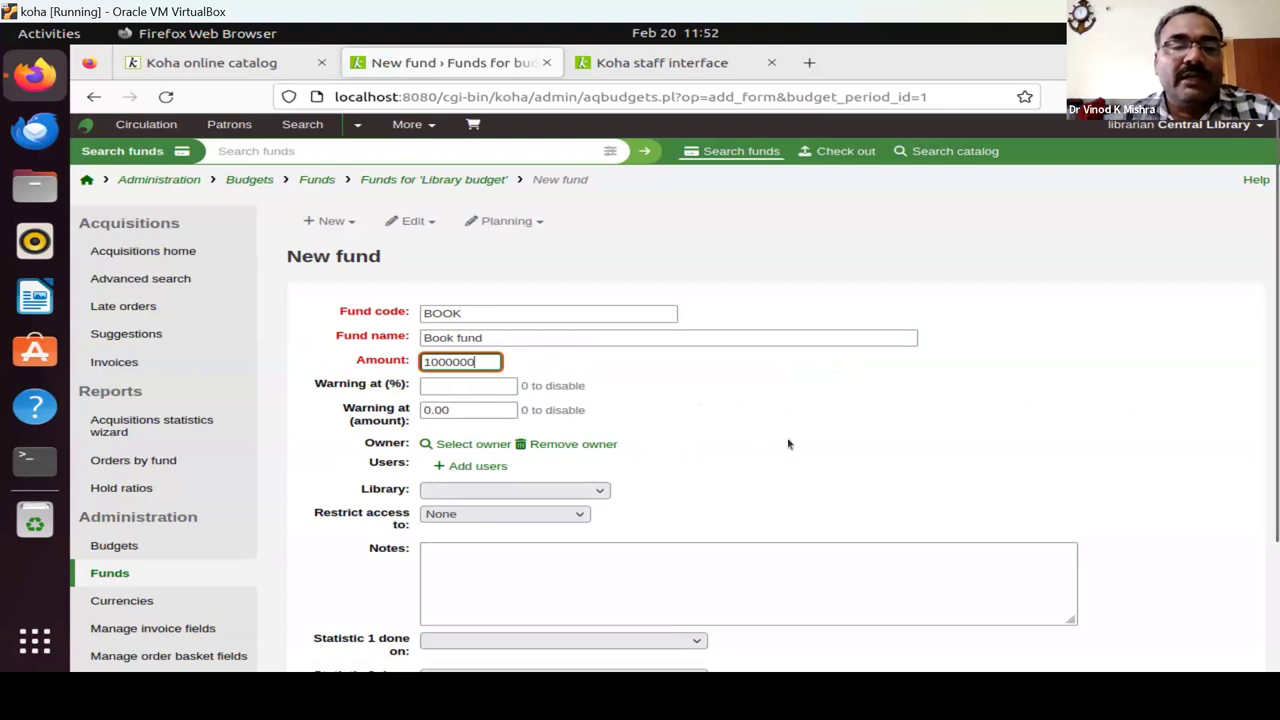
scroll(788, 444, "down", 2)
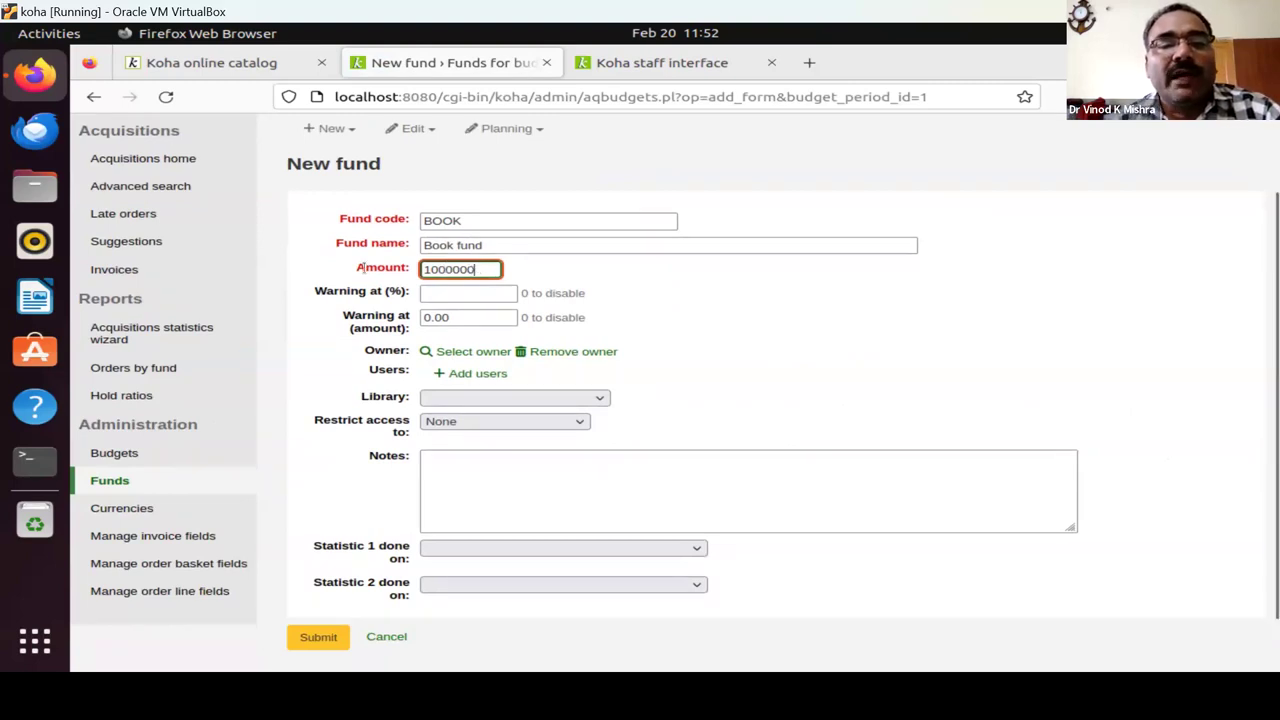
left_click_drag(485, 268, 360, 268)
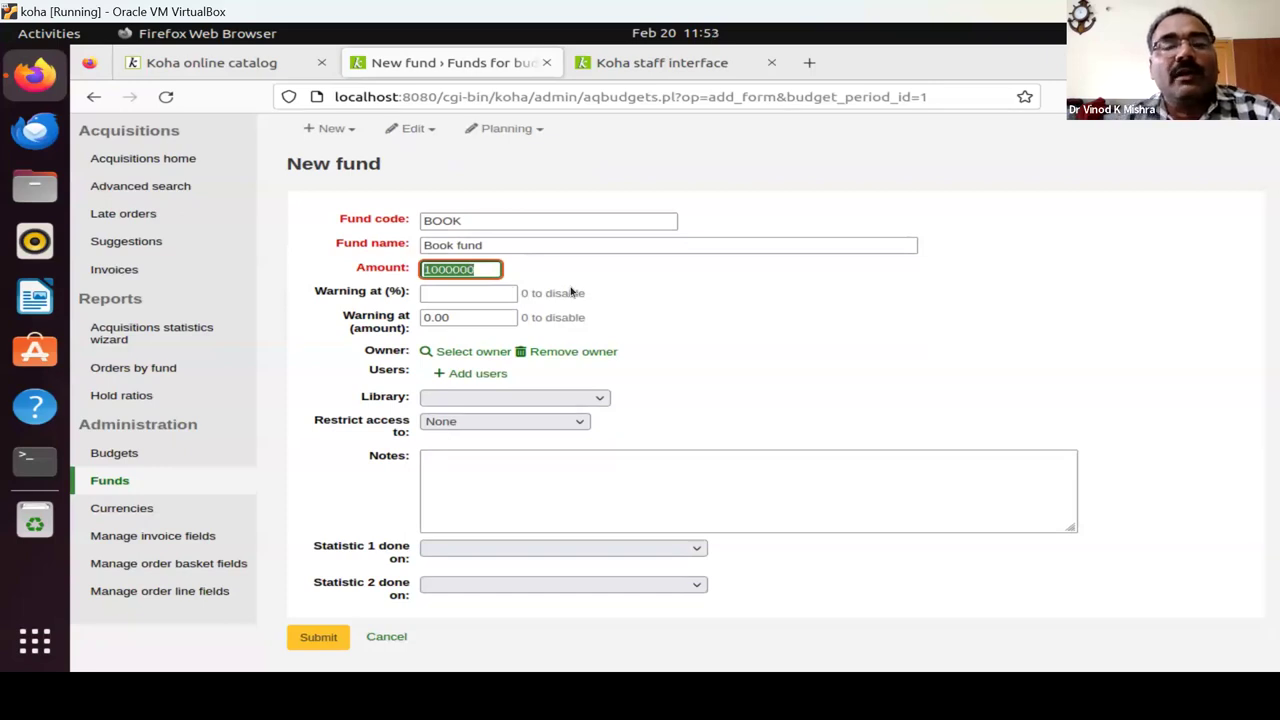
type("50000")
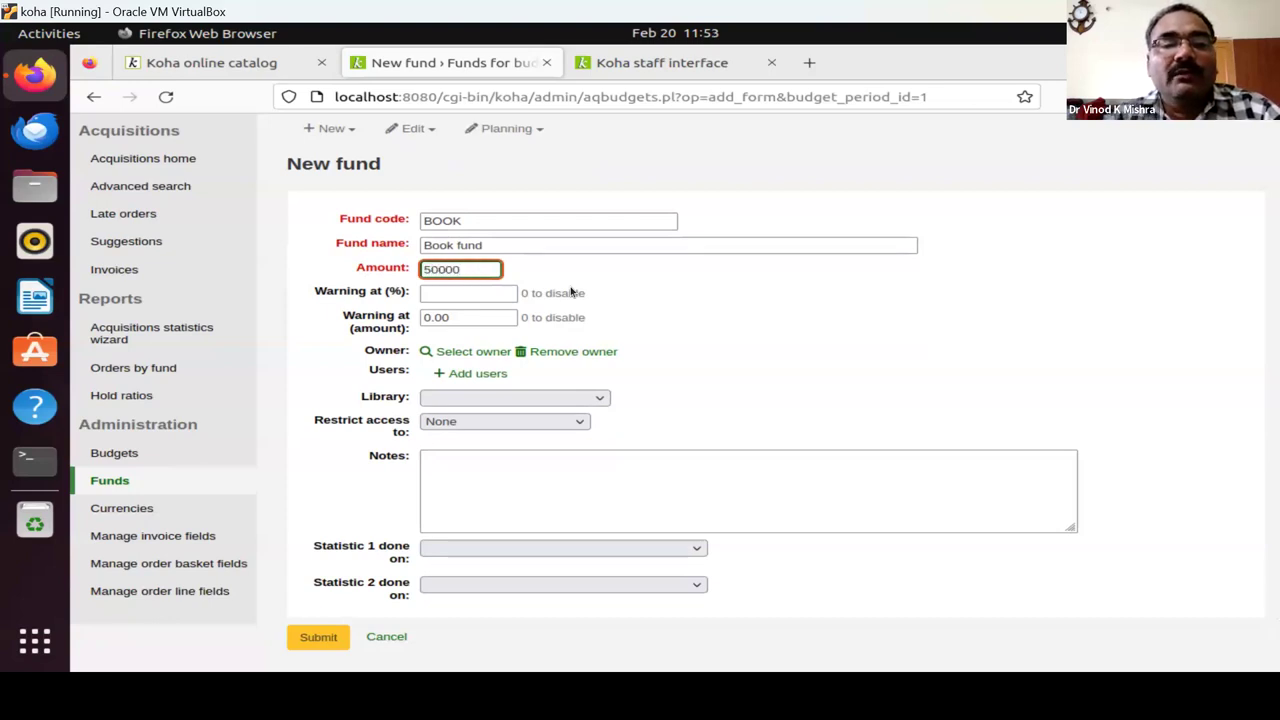
type("0")
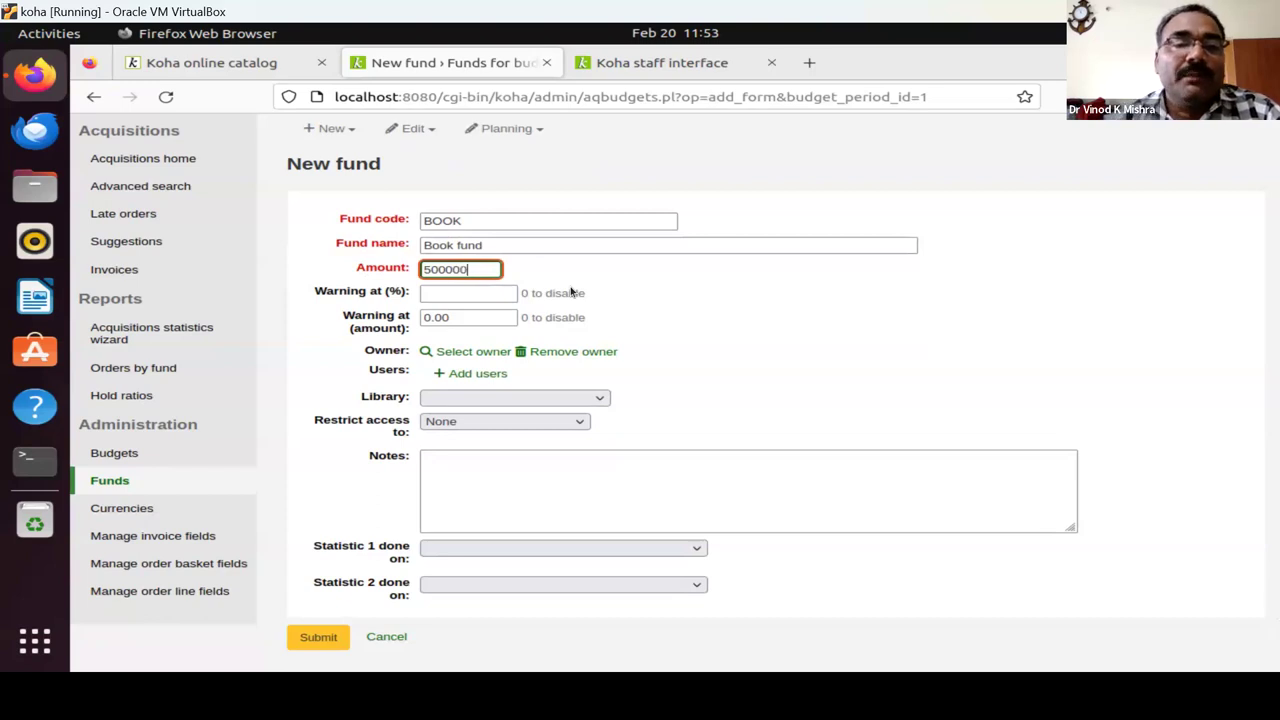
Assign Viswa Bharti Central Library, set the warning at 80%, and save the fund.
scroll(496, 354, "down", 1)
left_click(498, 338)
left_click(491, 380)
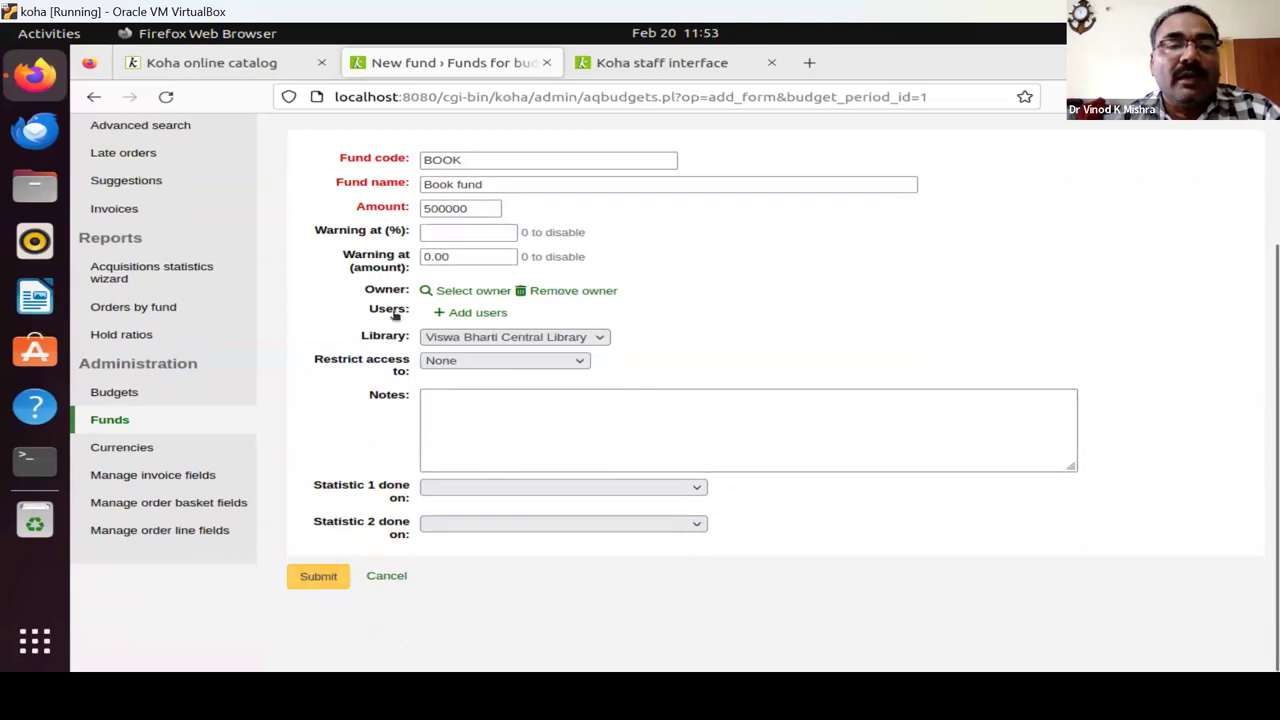
left_click(429, 232)
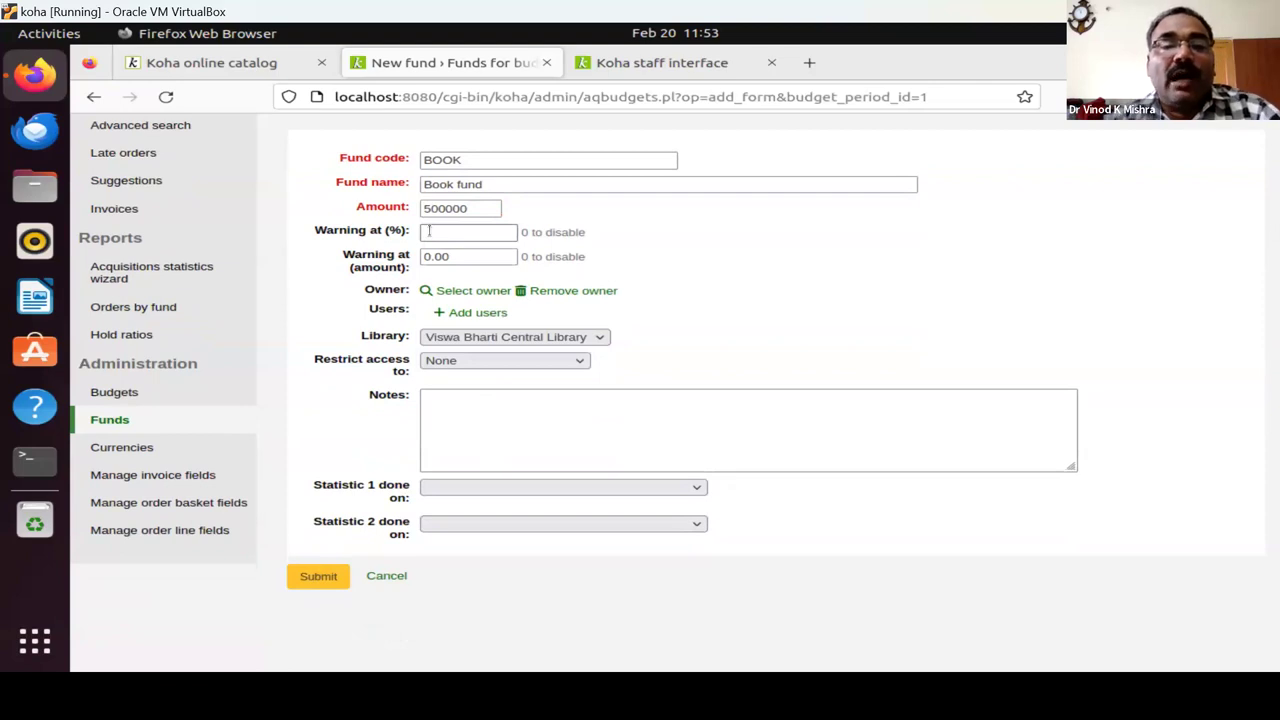
left_click(470, 234)
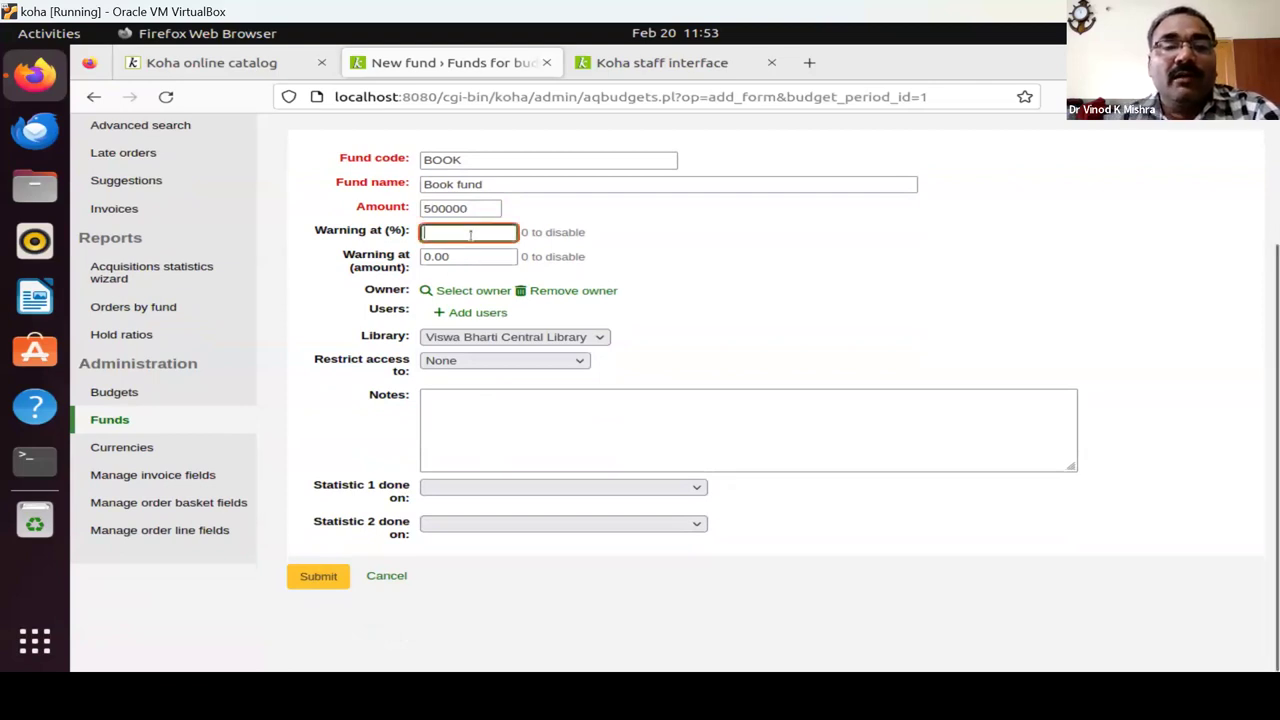
type("80")
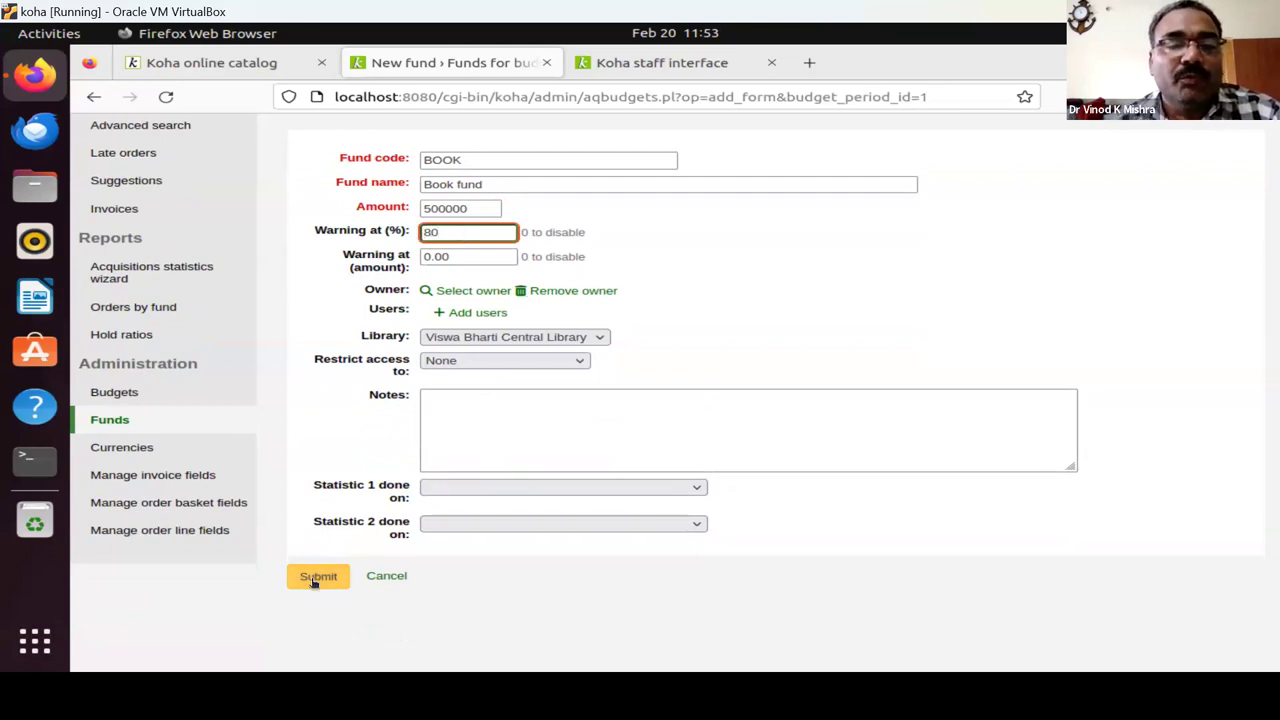
left_click(314, 579)
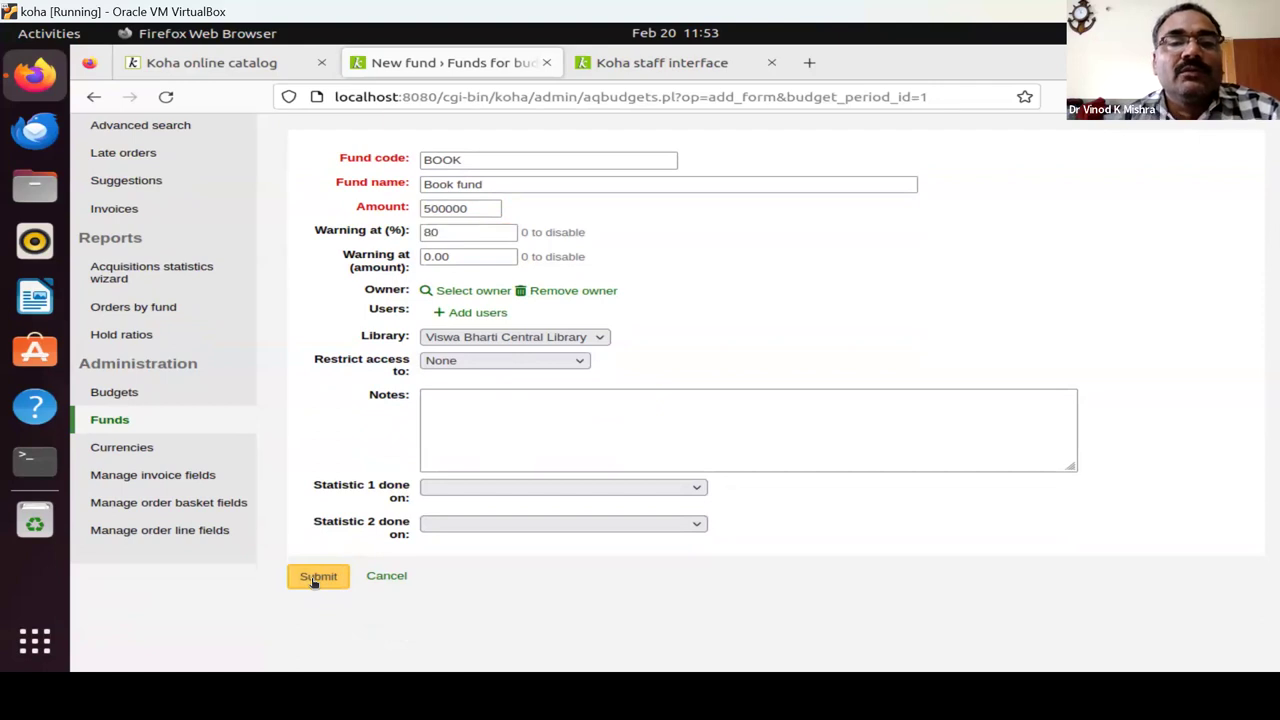
left_click(313, 579)
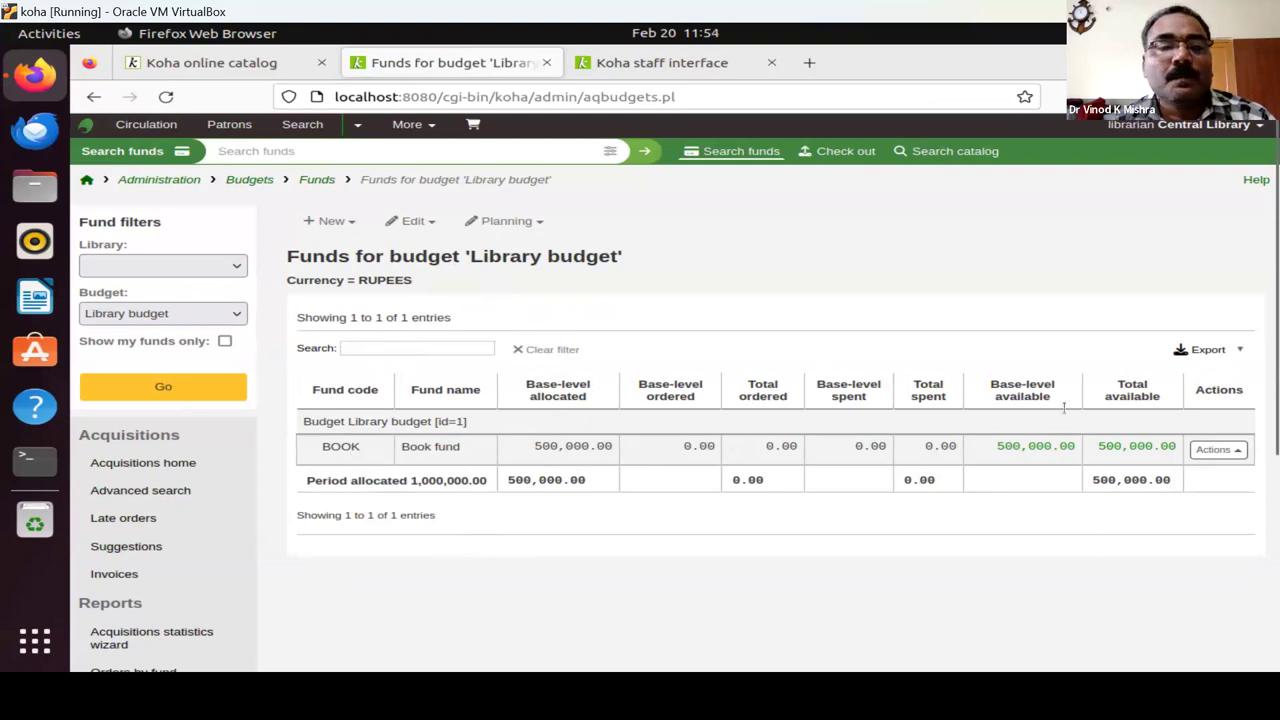
Check the saved Book fund in the Funds list, then return to the Budgets list.
left_click(315, 180)
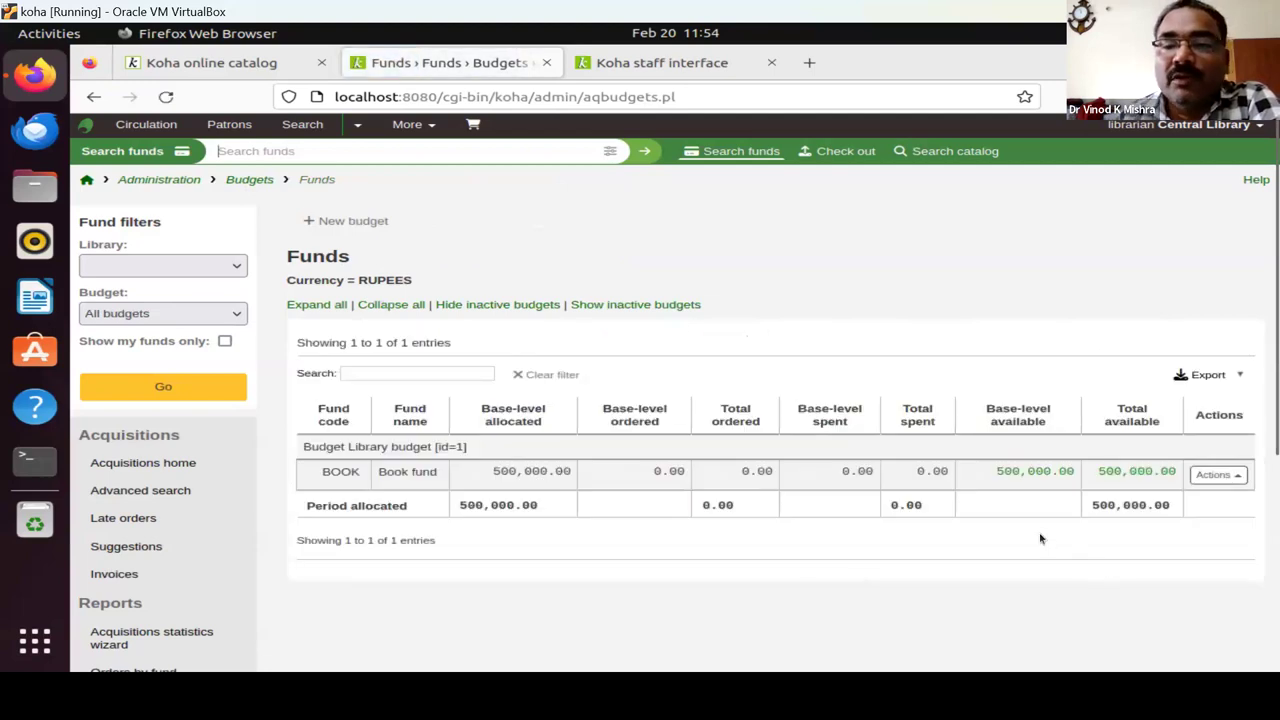
left_click(1227, 475)
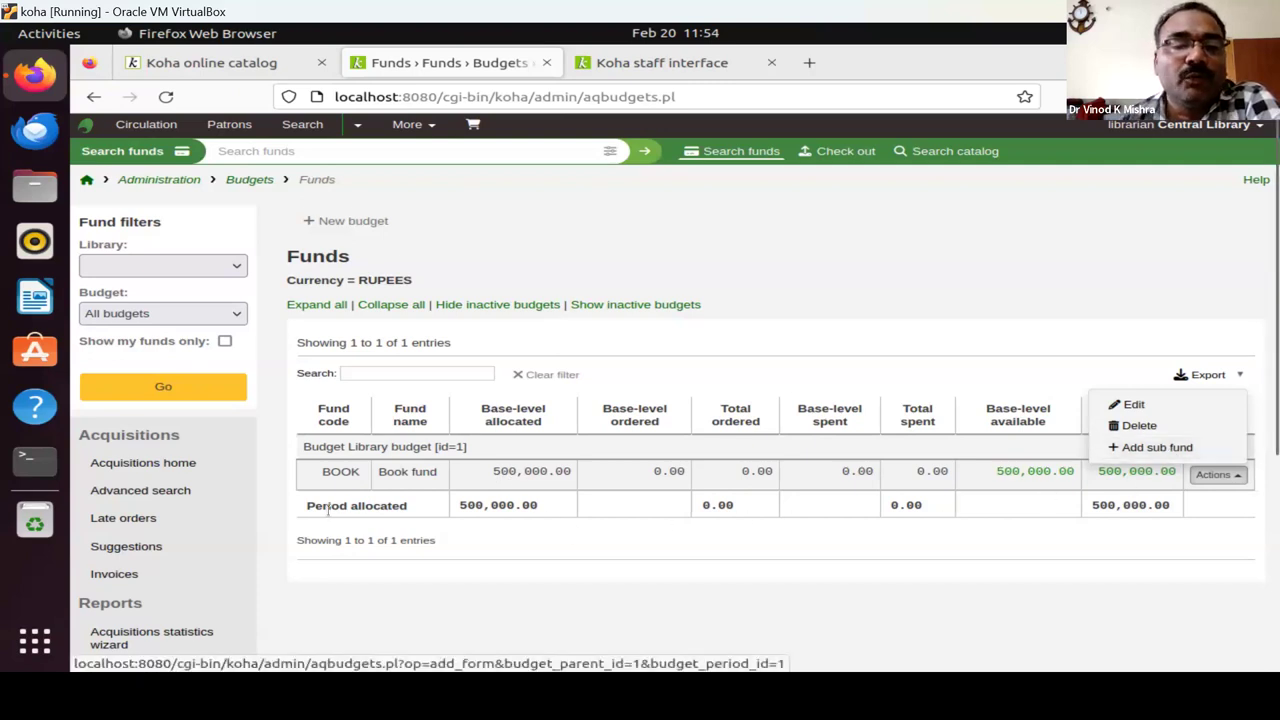
left_click(240, 181)
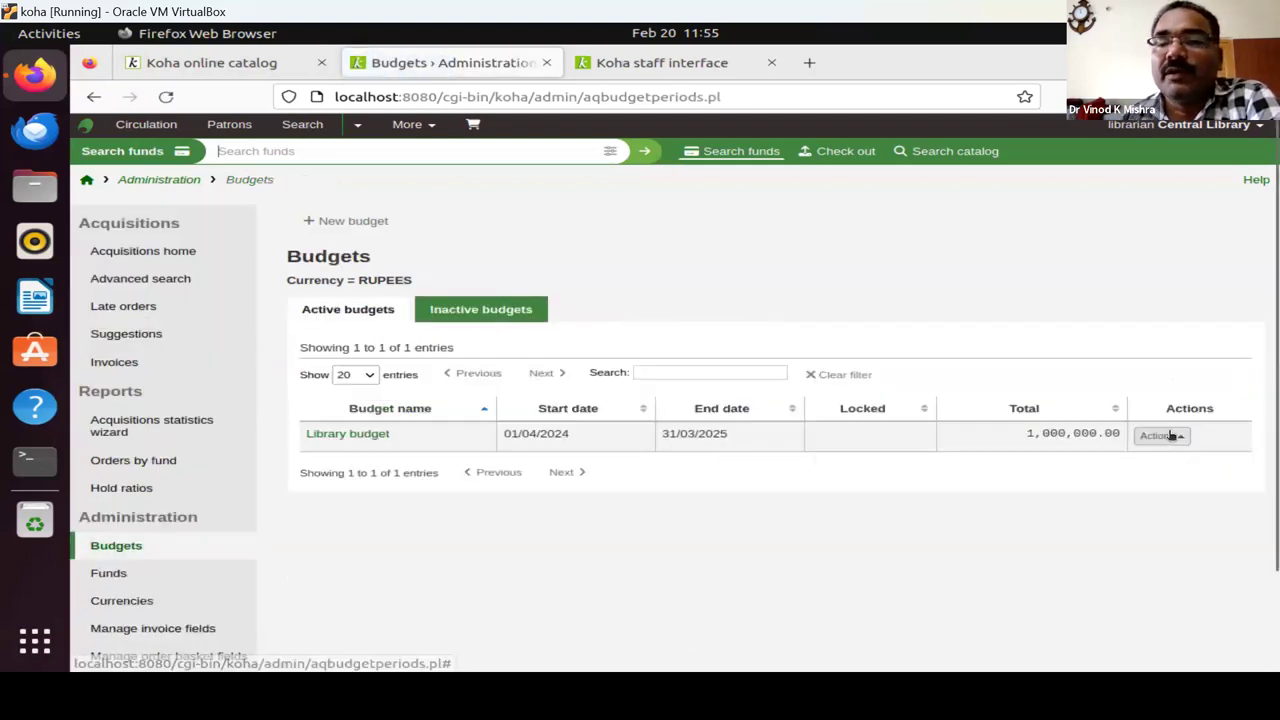
Add a Periodical fund (code PERI, amount 600000, 80% warning) under Library budget and submit it.
left_click(1145, 436)
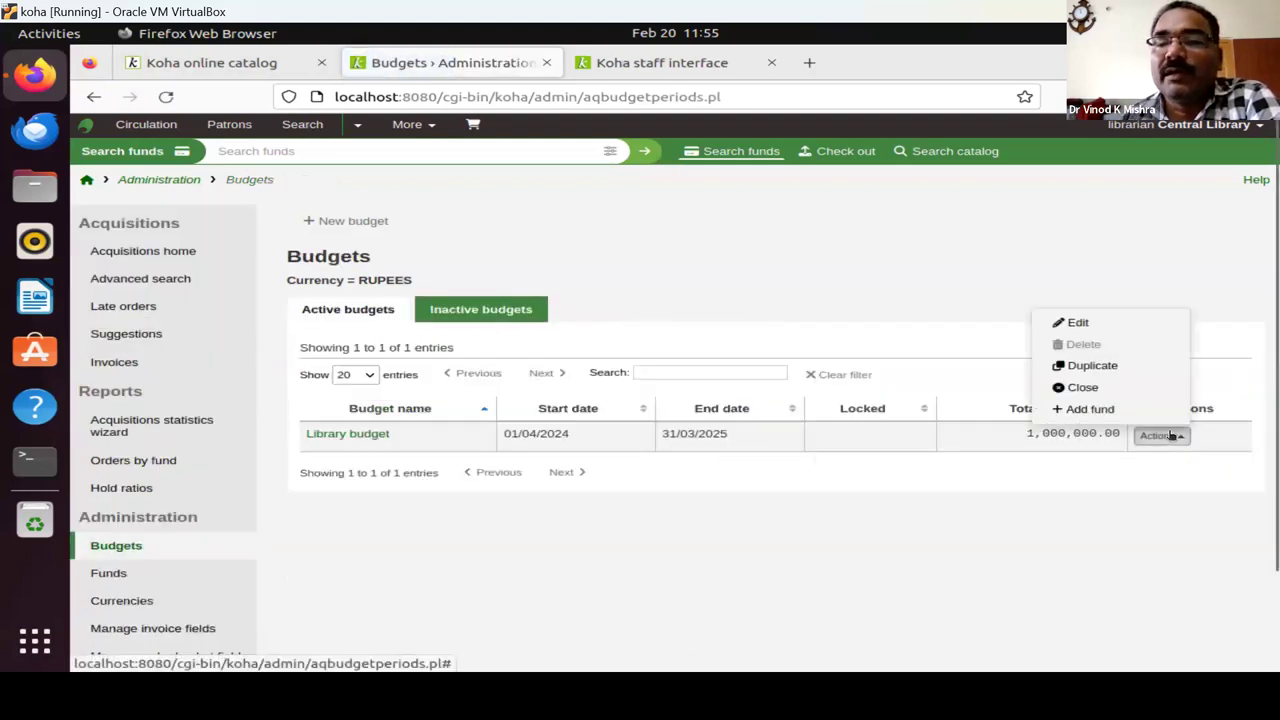
left_click(1110, 410)
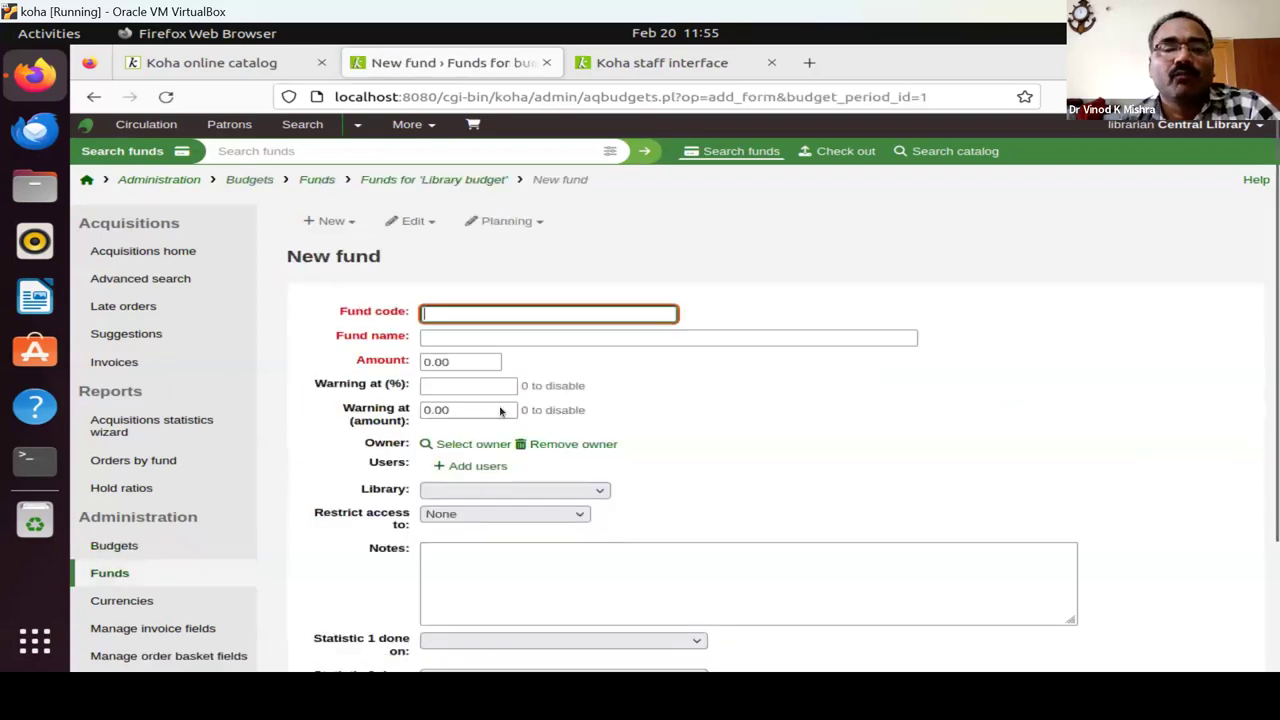
type("PERI")
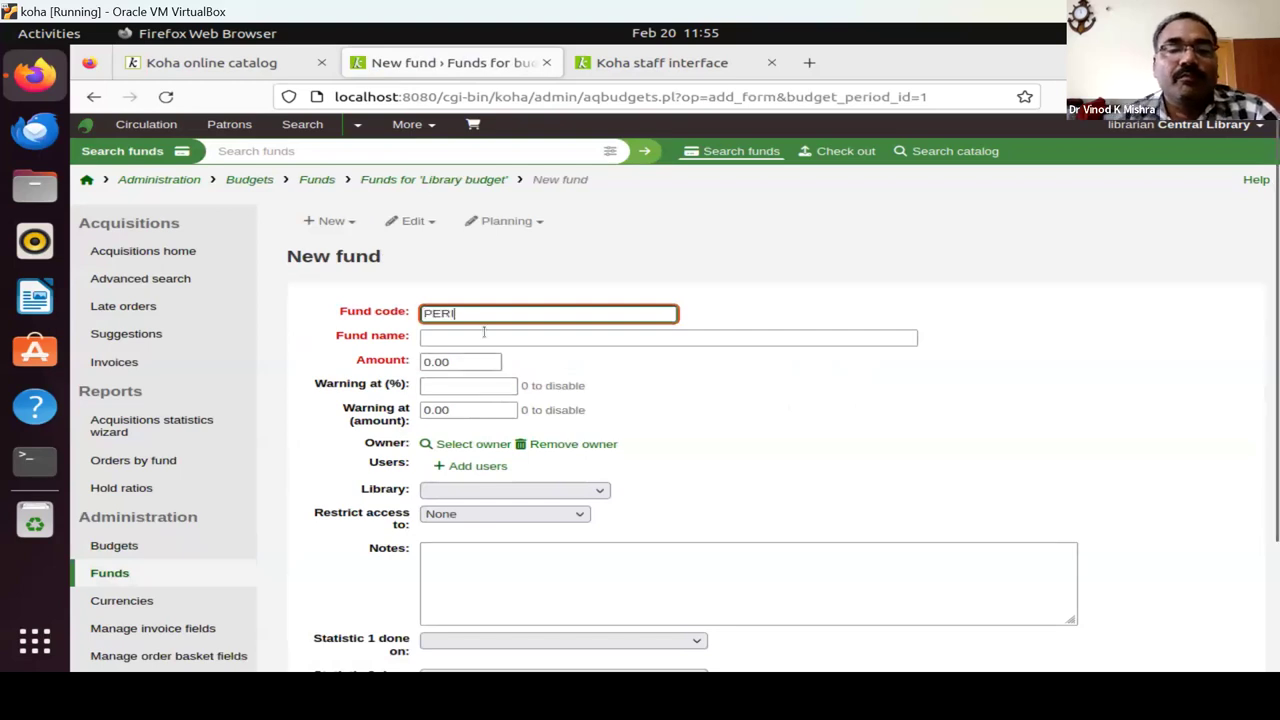
left_click(484, 340)
type("Periodical")
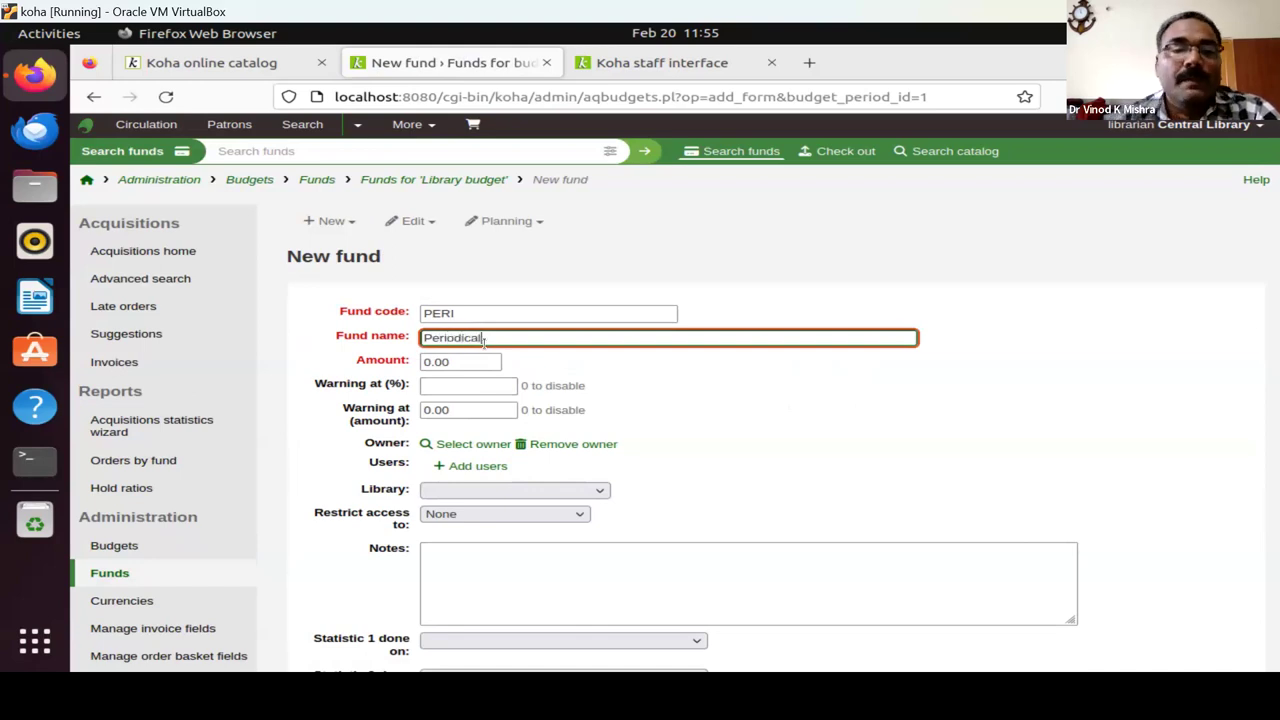
key("Tab")
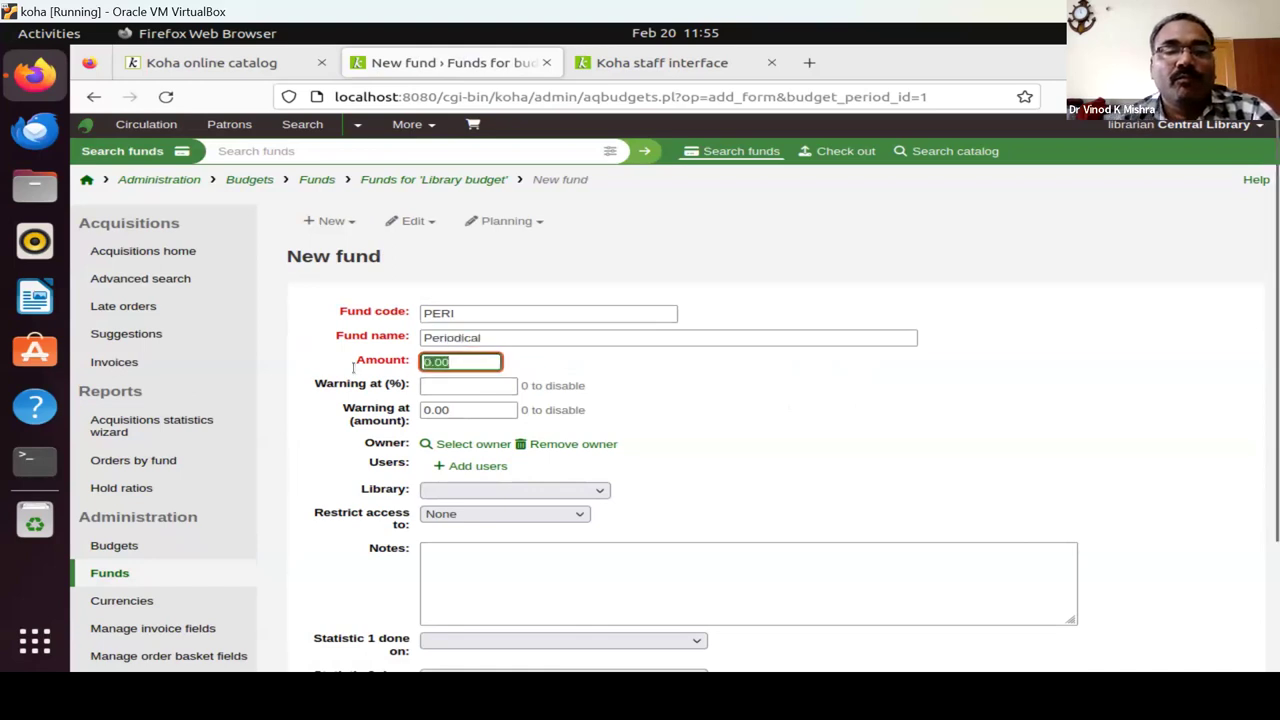
type("600")
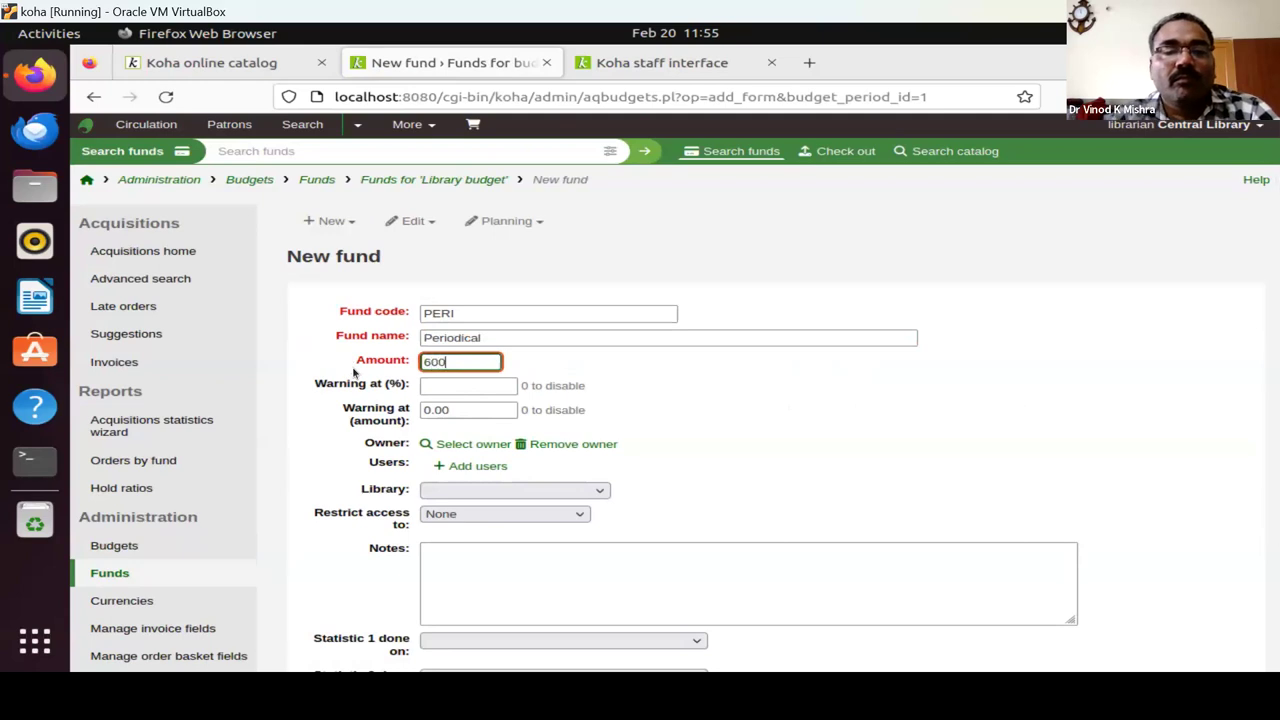
type("000")
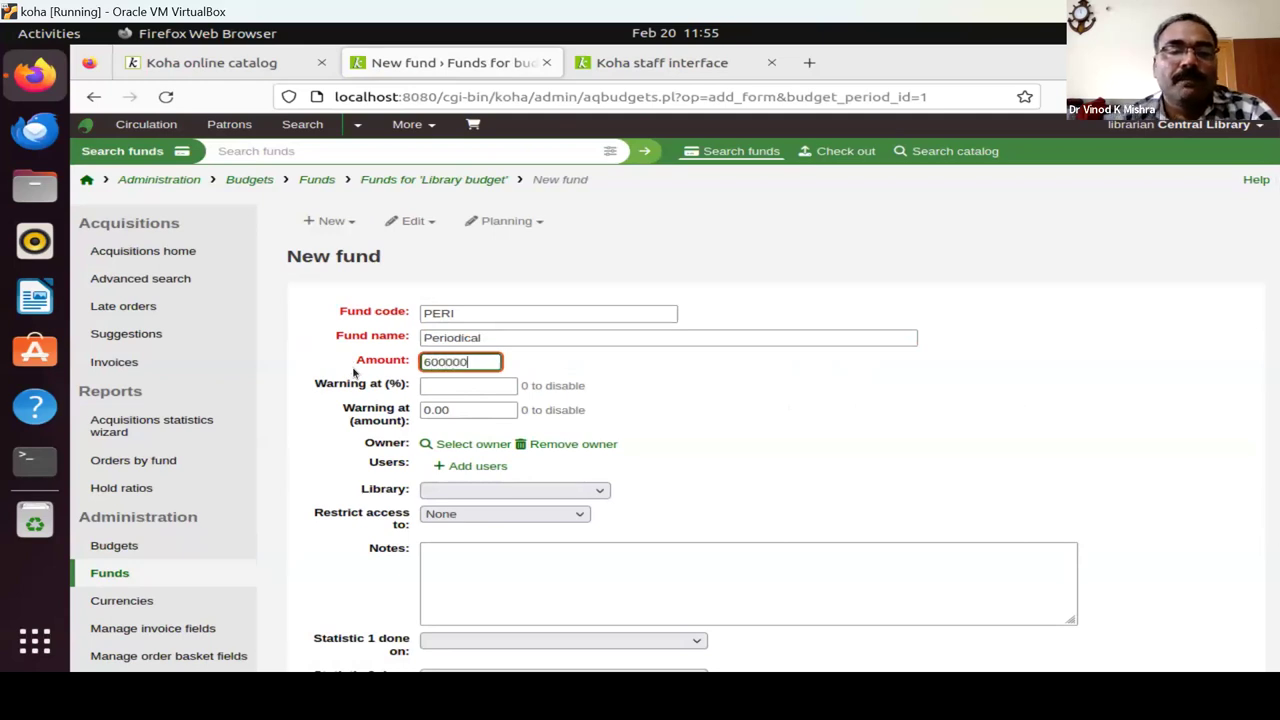
left_click(456, 388)
type("80")
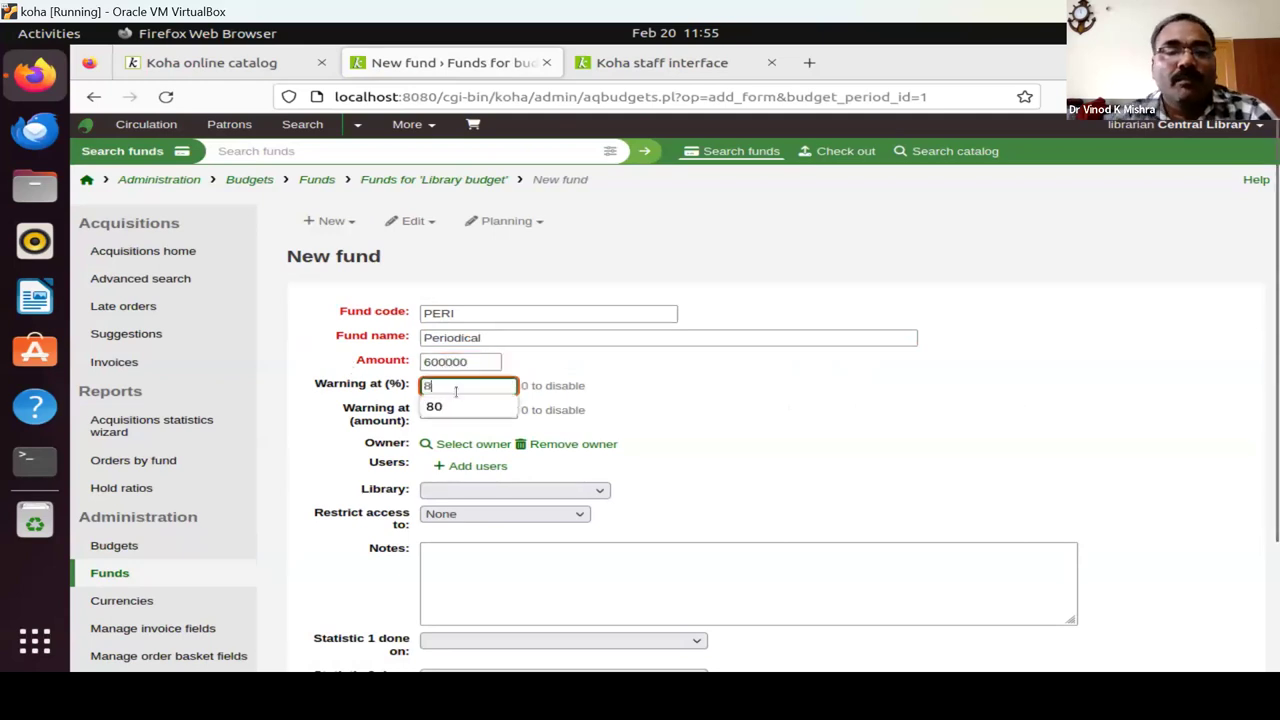
left_click(456, 406)
scroll(749, 441, "down", 3)
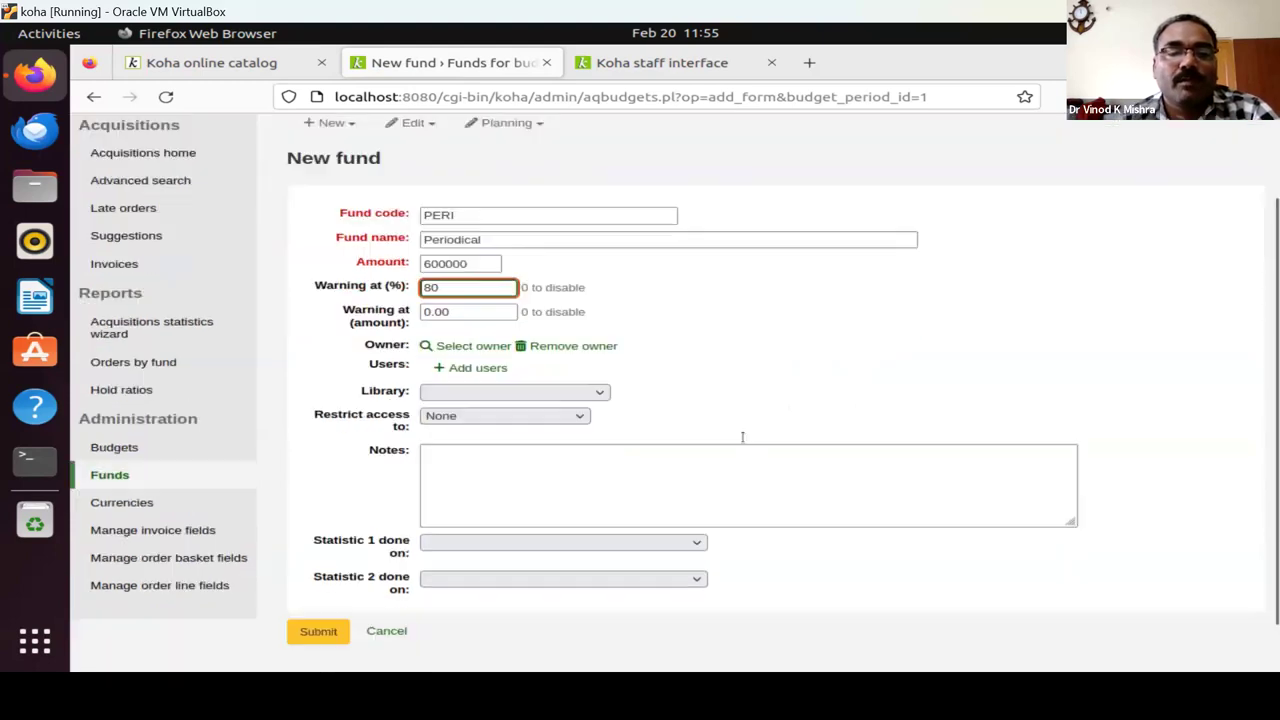
left_click(318, 578)
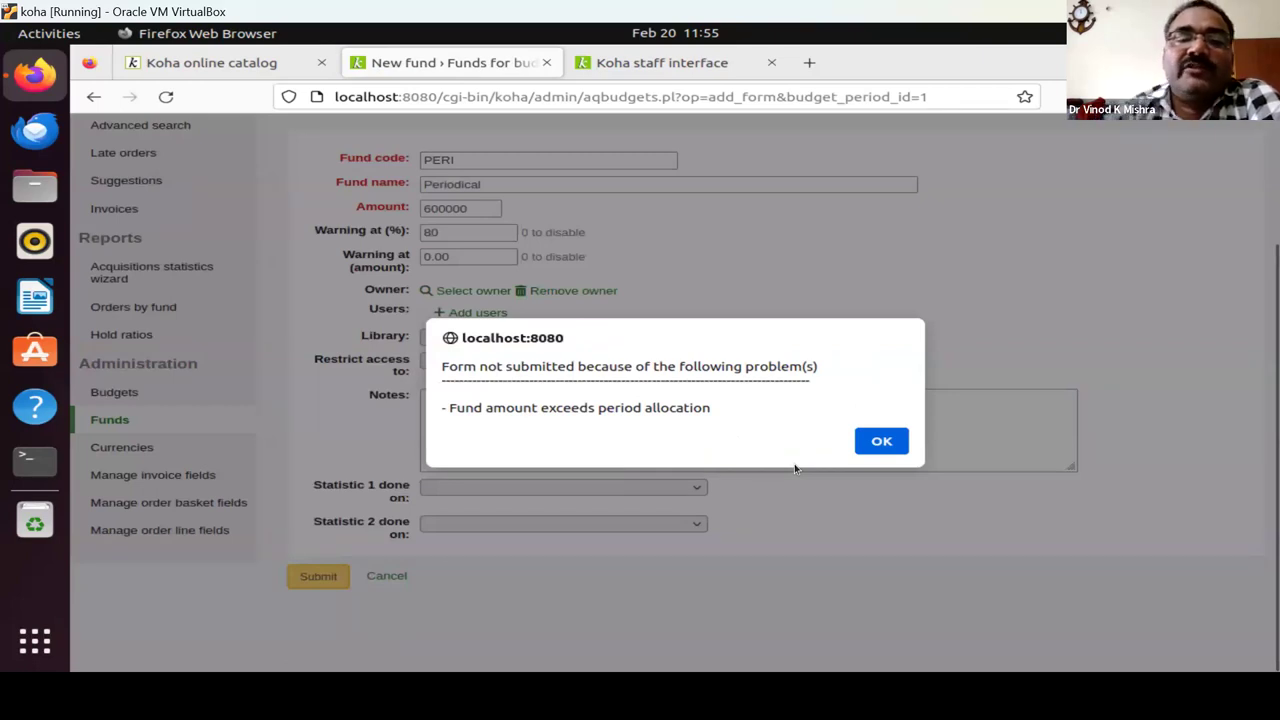
Dismiss the over-allocation alert, change the Periodical amount from 600000 to 500000, and resubmit.
left_click(872, 448)
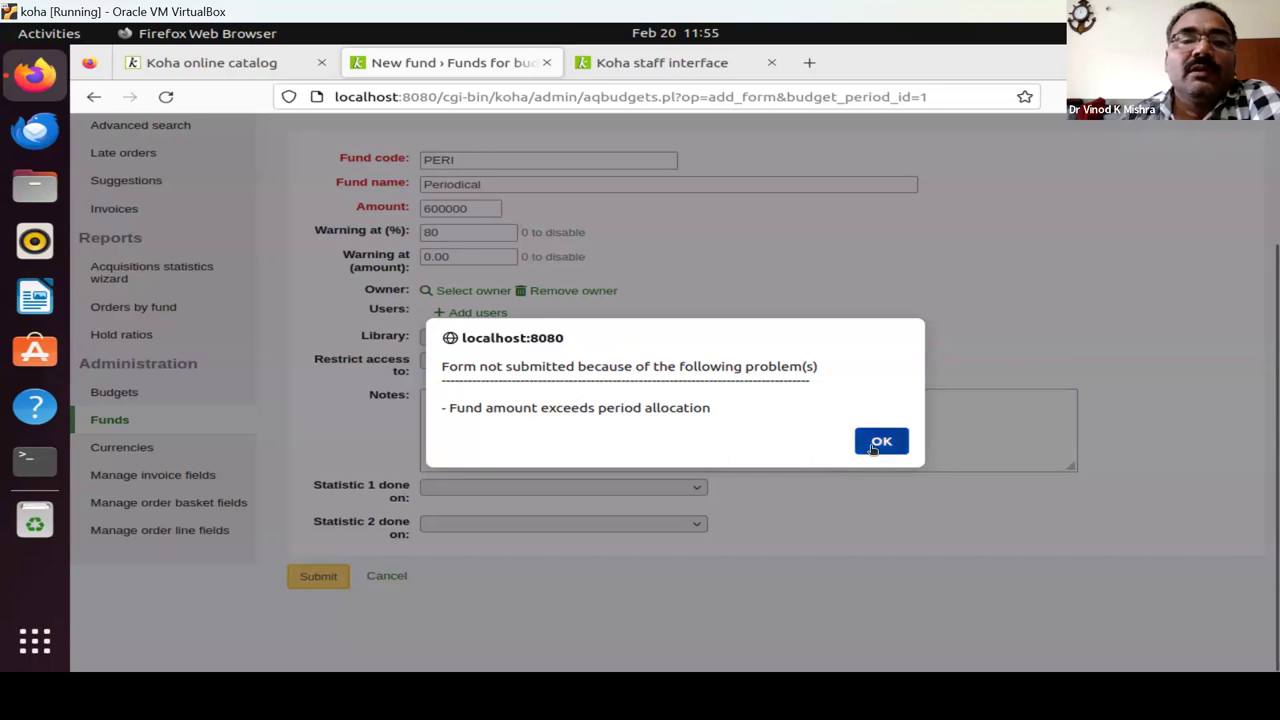
left_click(441, 208)
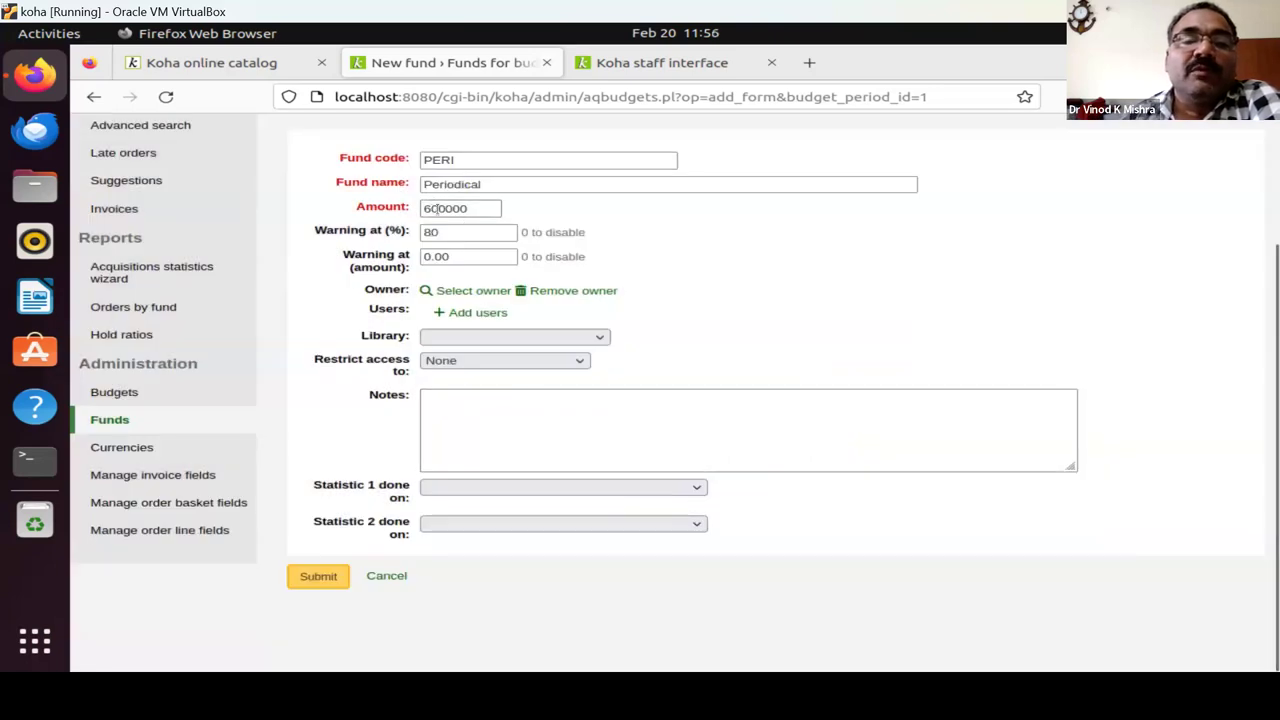
left_click(428, 207)
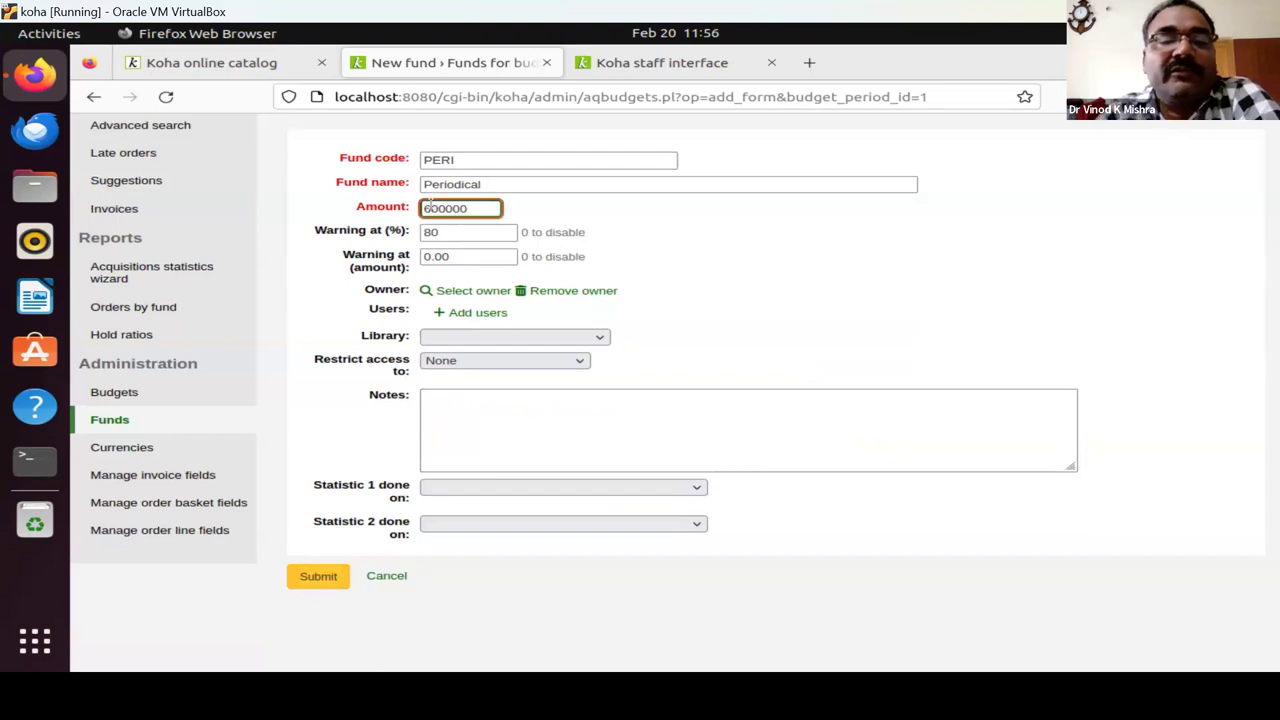
key("BackSpace")
type("5")
left_click(452, 231)
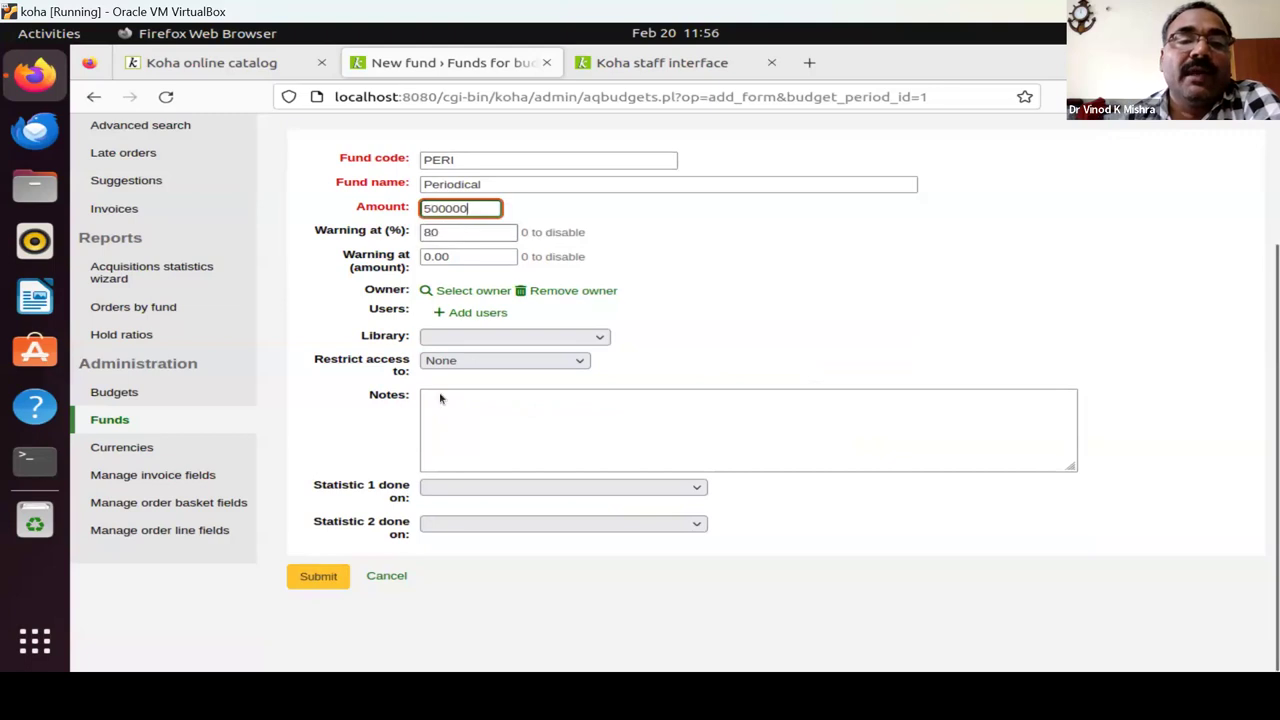
left_click(306, 586)
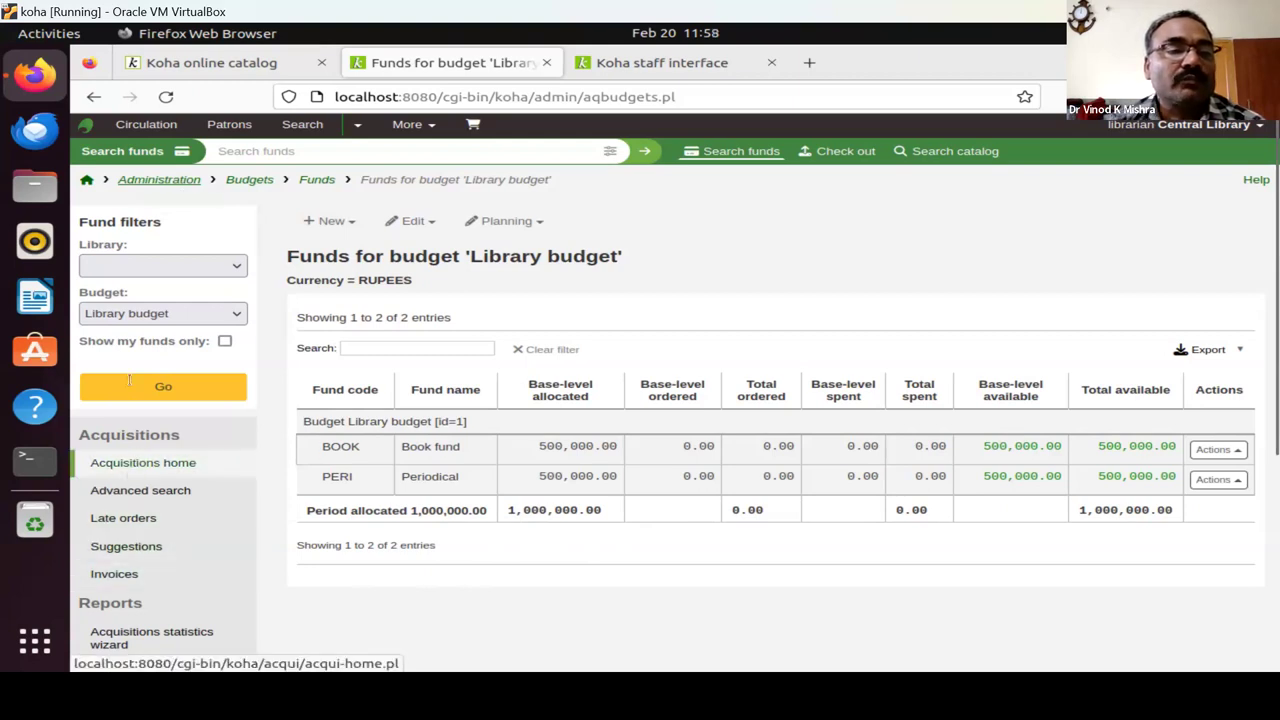
Return from the fund list to the Acquisitions home page.
left_click(128, 470)
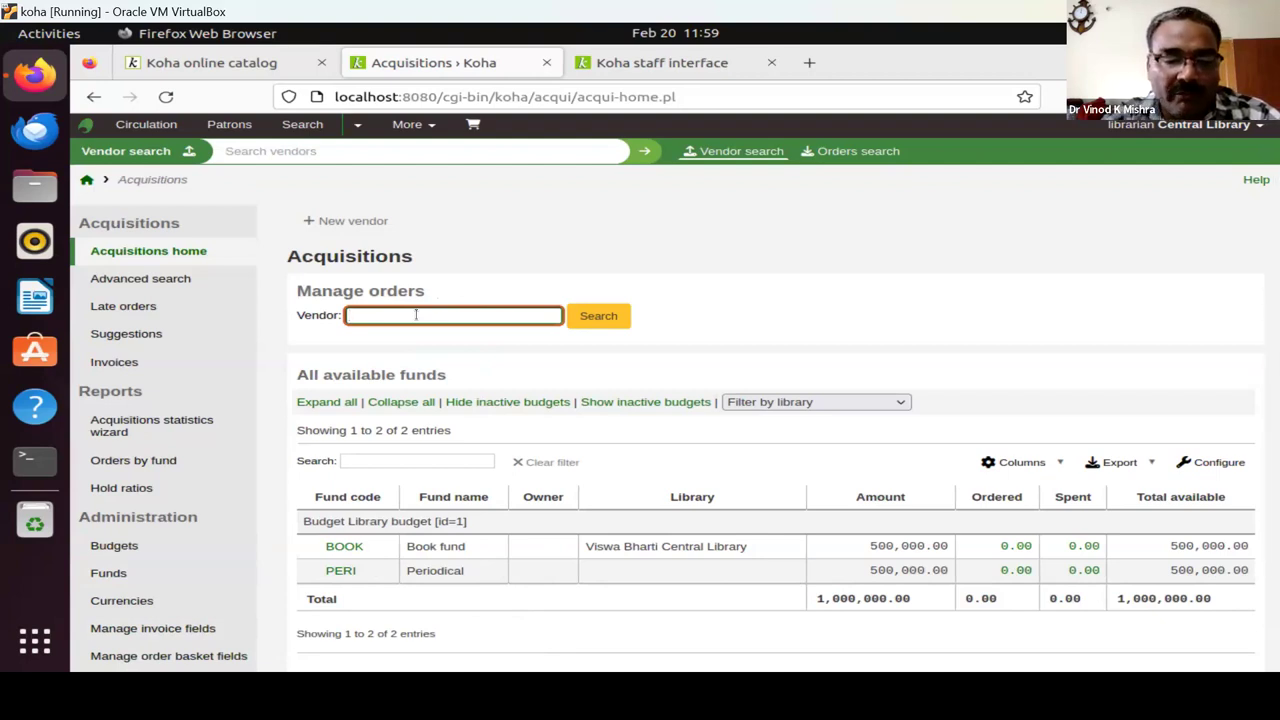
Search for the vendor Oxford, find no match, and start a new vendor record.
type("C")
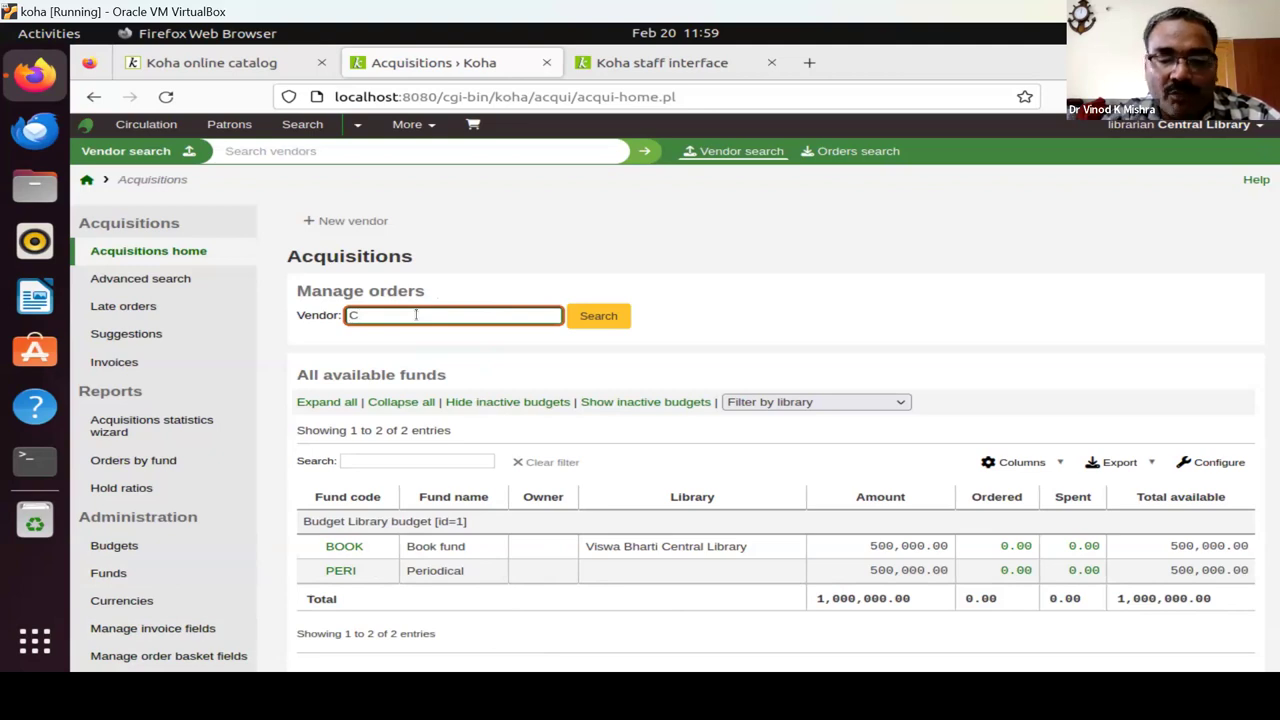
key("BackSpace")
type("Oxford")
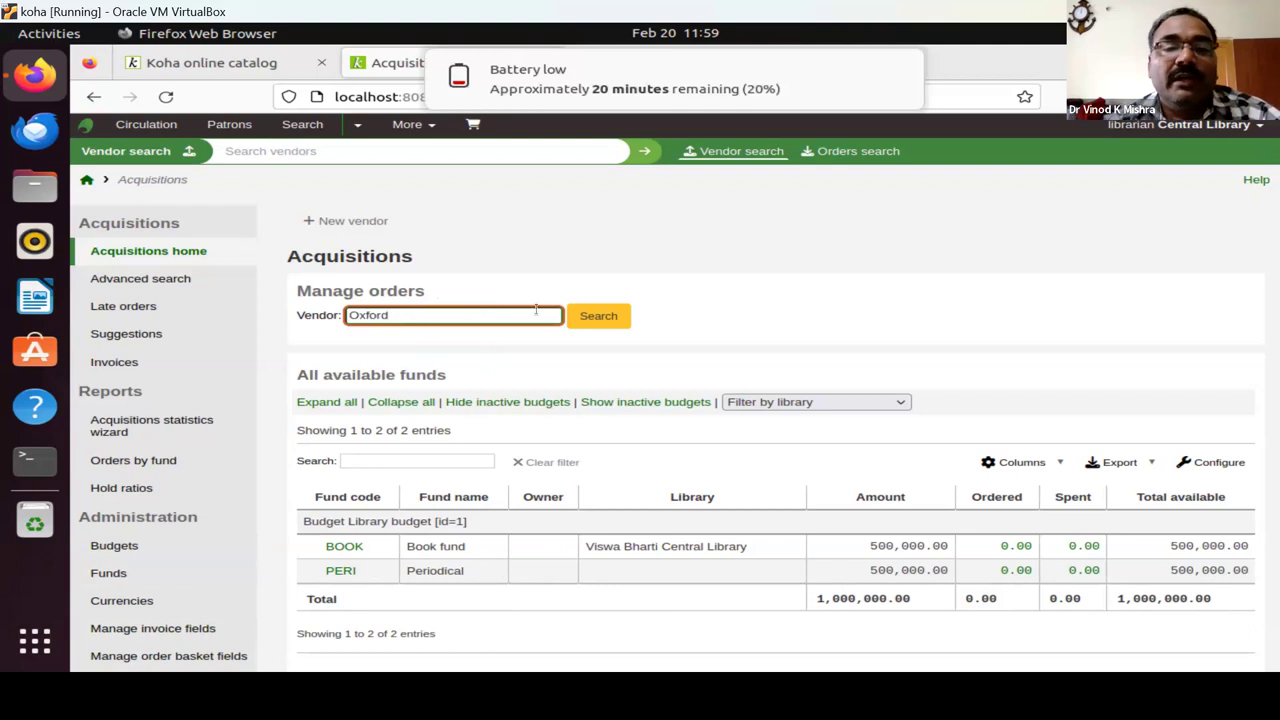
left_click(607, 322)
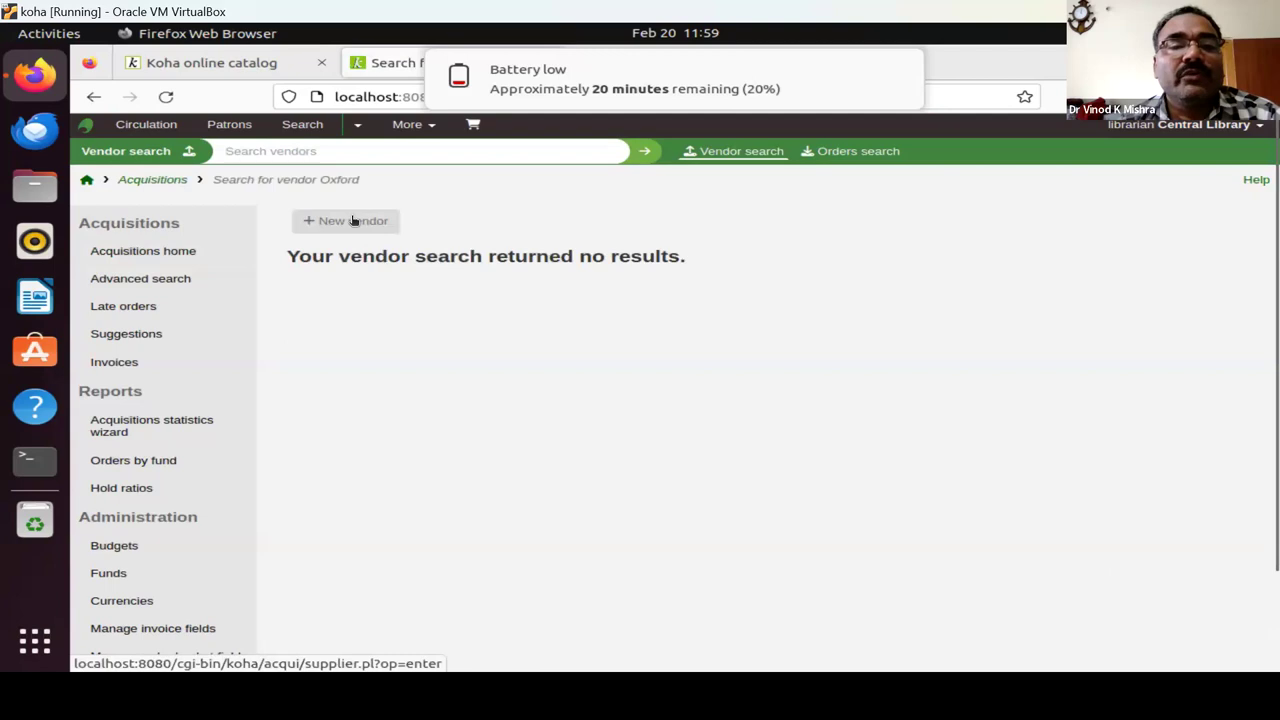
left_click(355, 221)
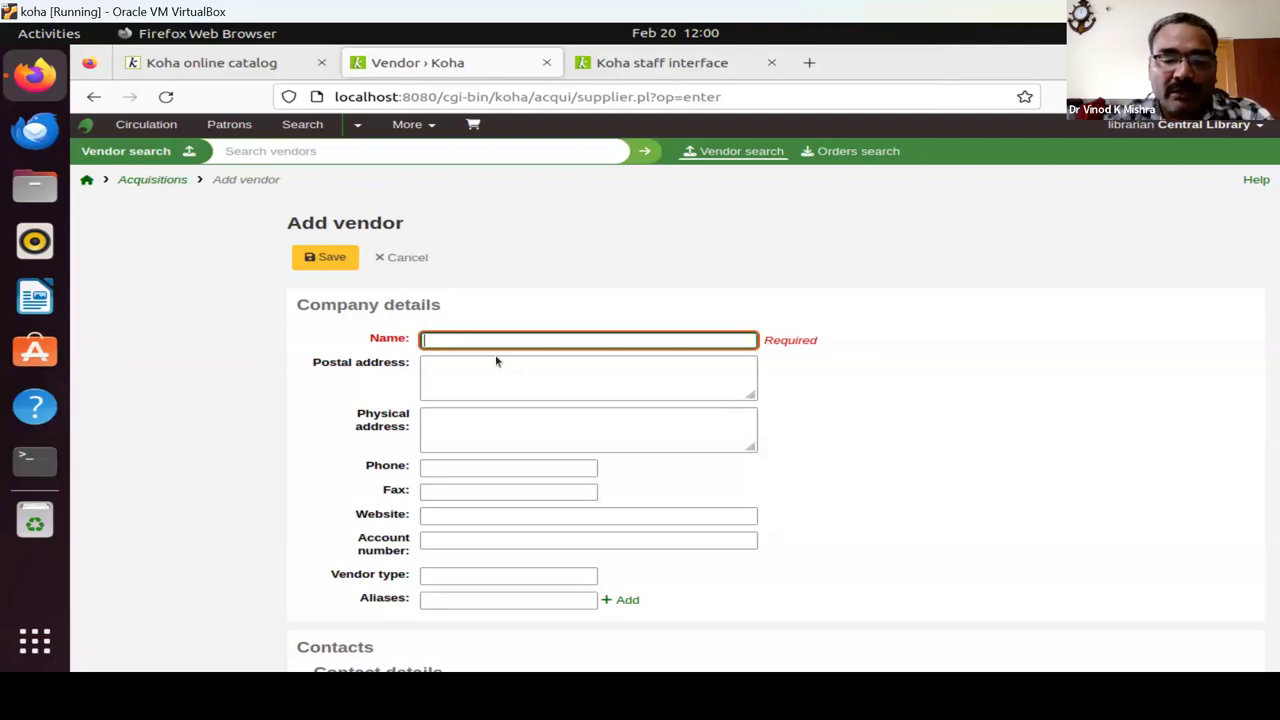
Name the new vendor OXford with postal address Kolkata.
type("OXford")
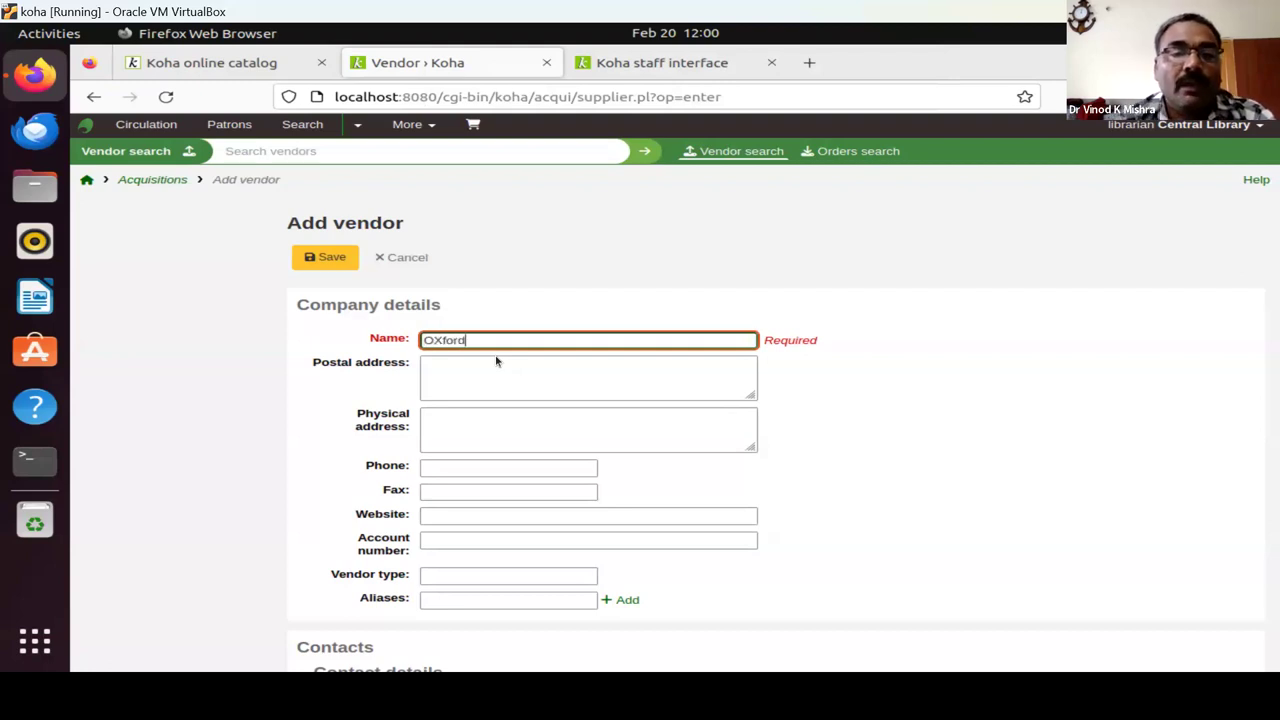
left_click(495, 369)
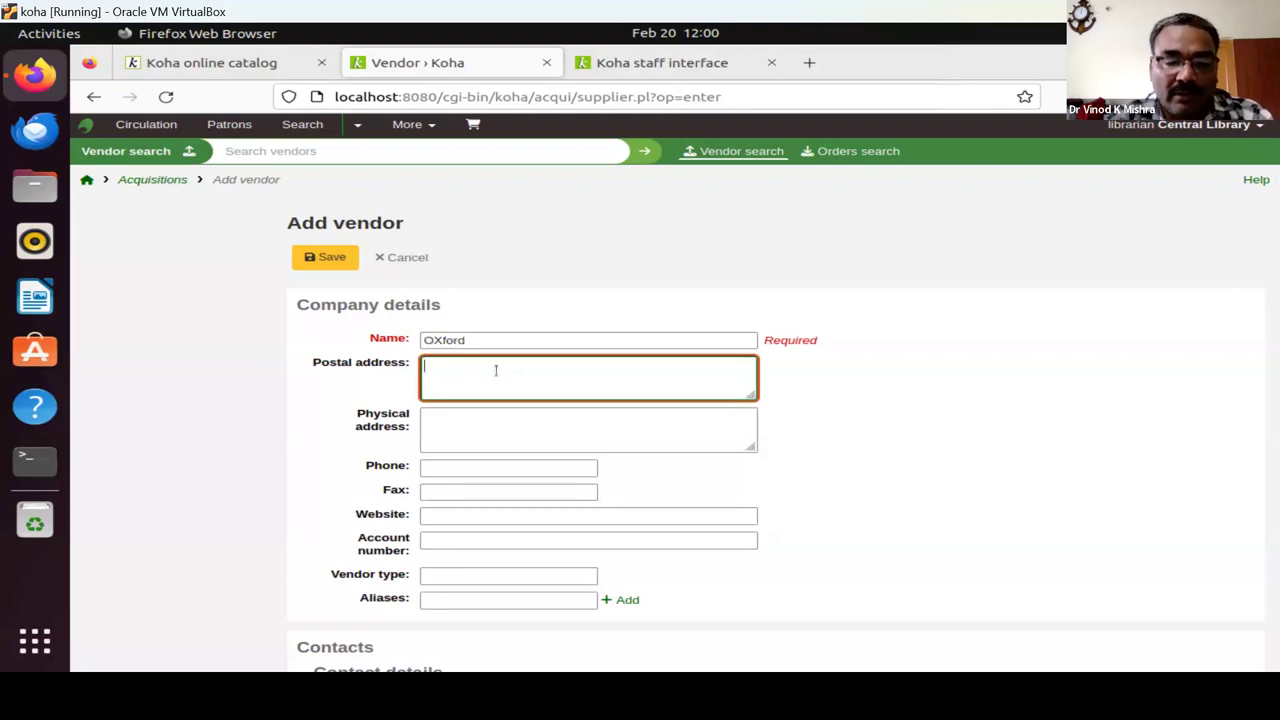
type("Kolkata")
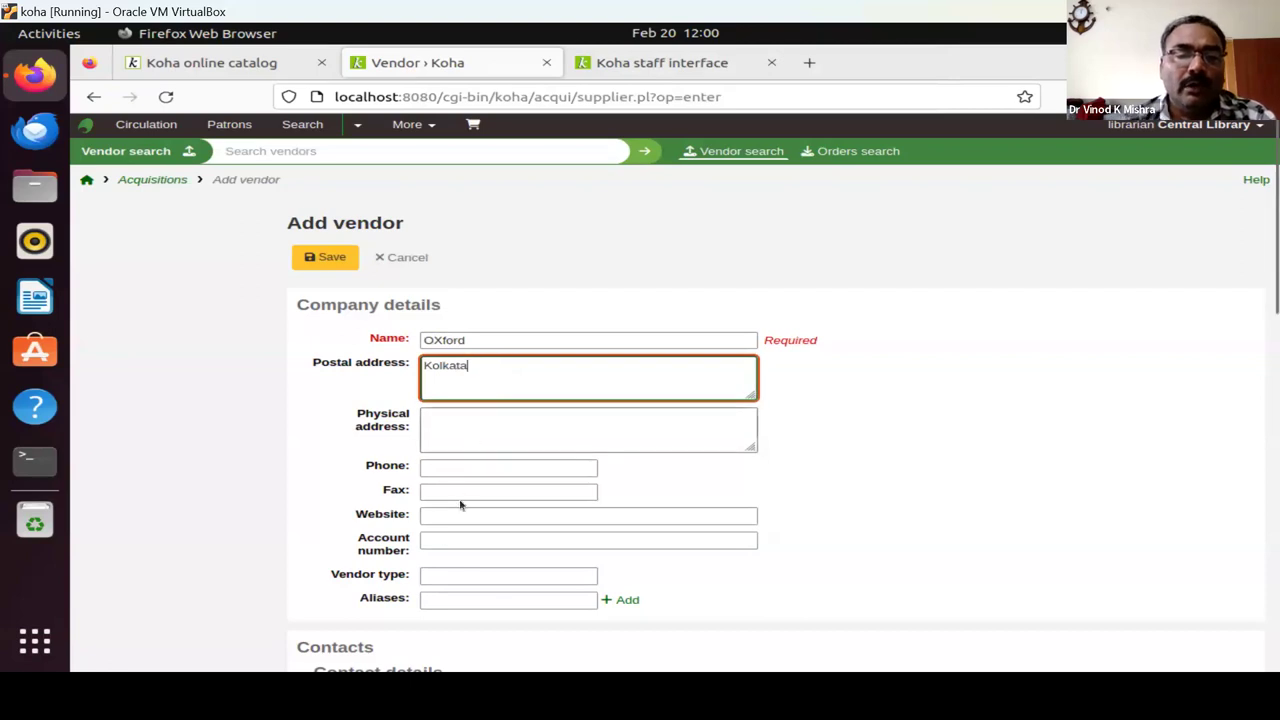
Give the vendor a 20 percent discount and save the record.
scroll(461, 505, "down", 1)
scroll(461, 505, "down", 5)
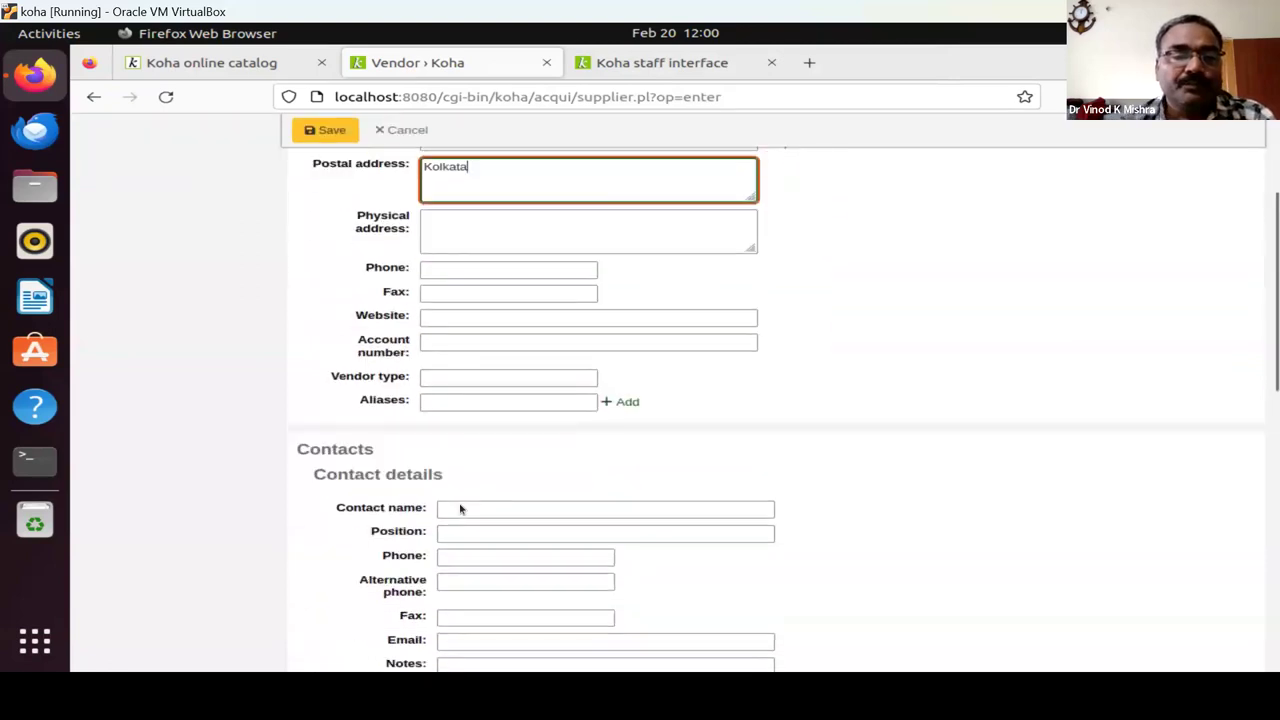
scroll(460, 505, "down", 3)
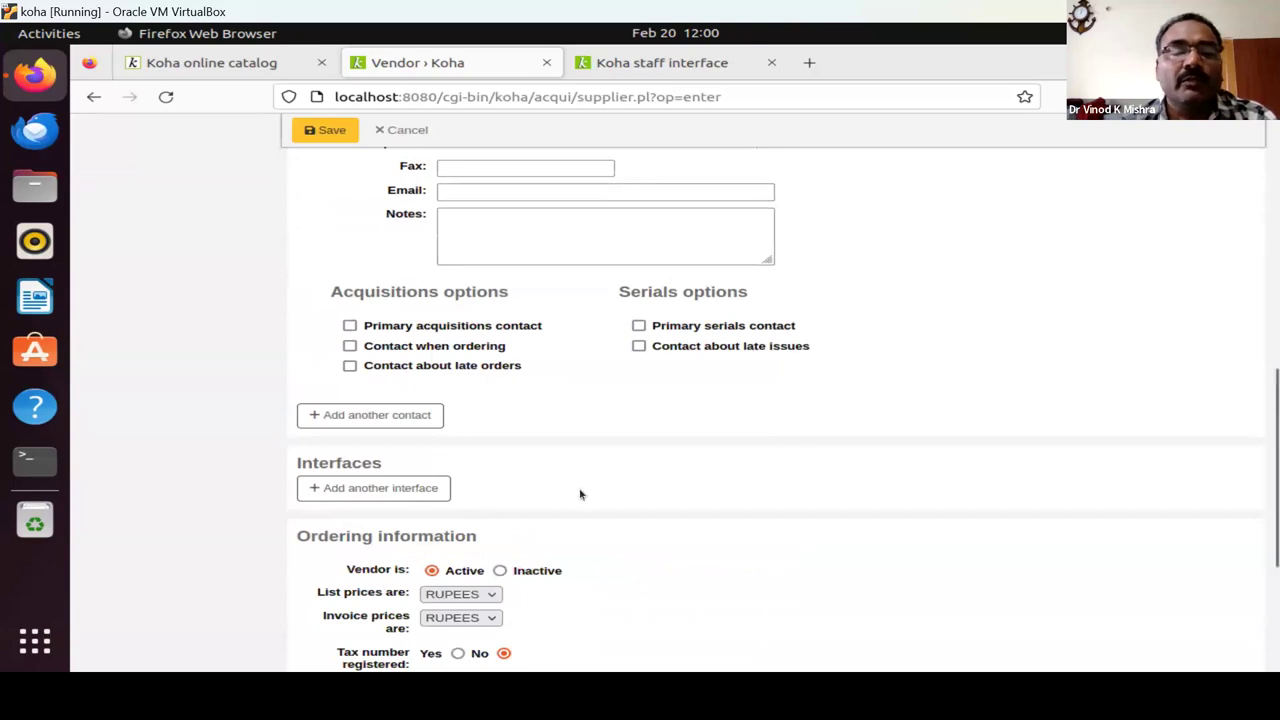
scroll(580, 494, "down", 3)
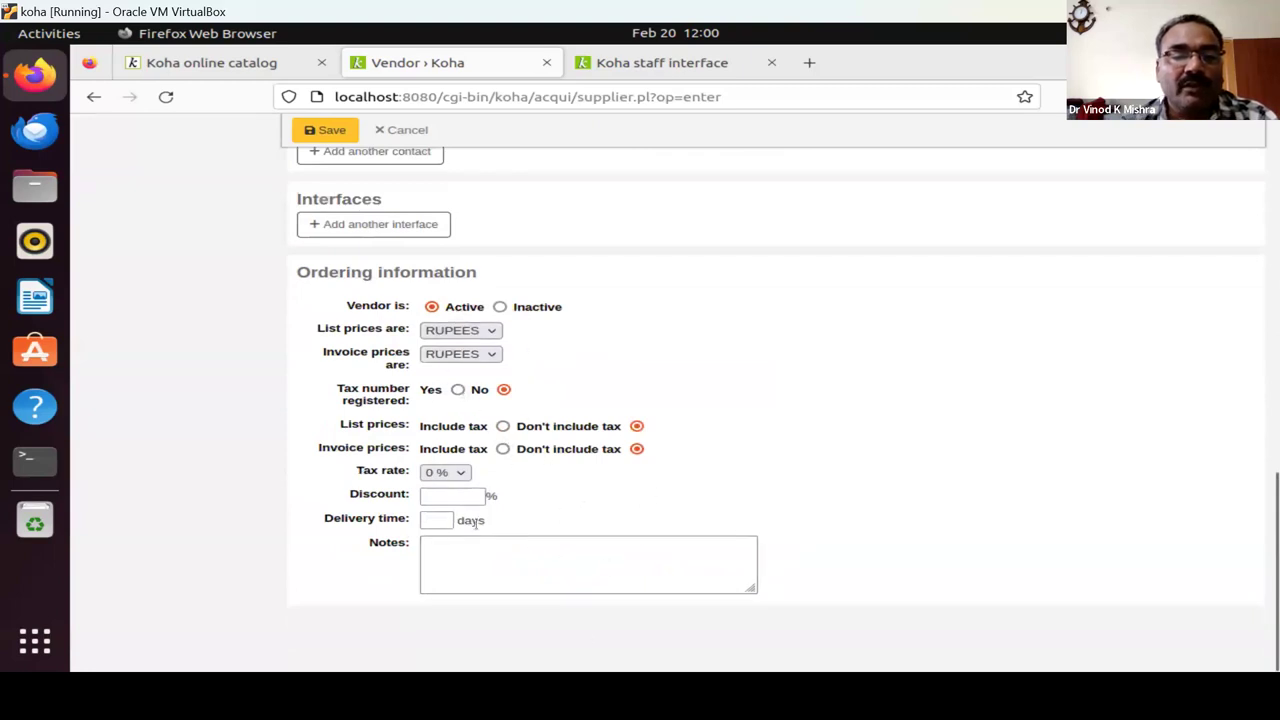
left_click(454, 499)
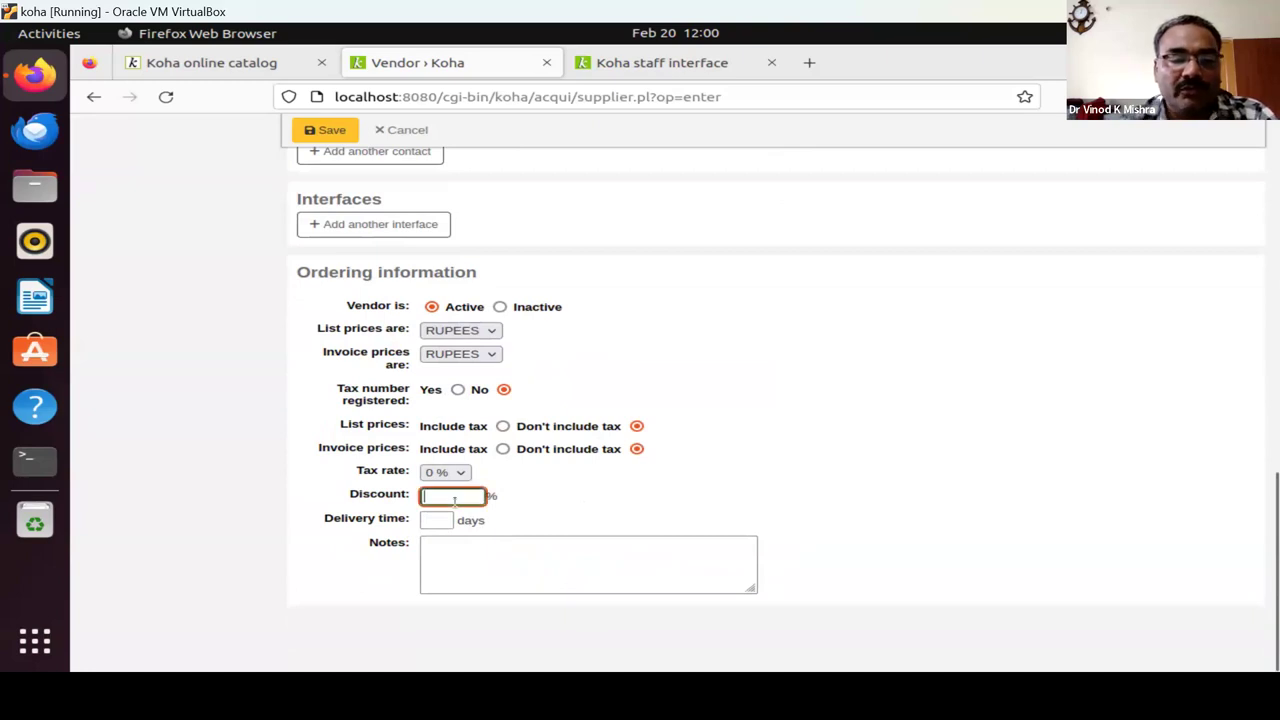
type("20")
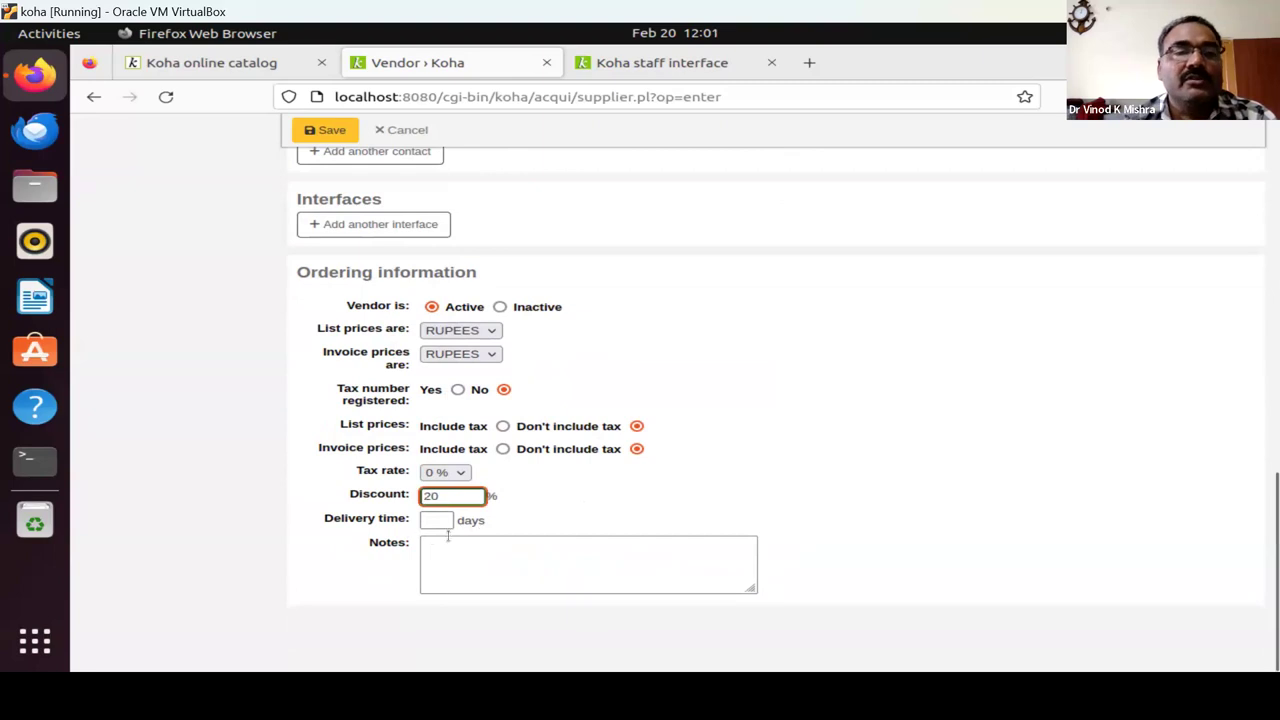
left_click(339, 138)
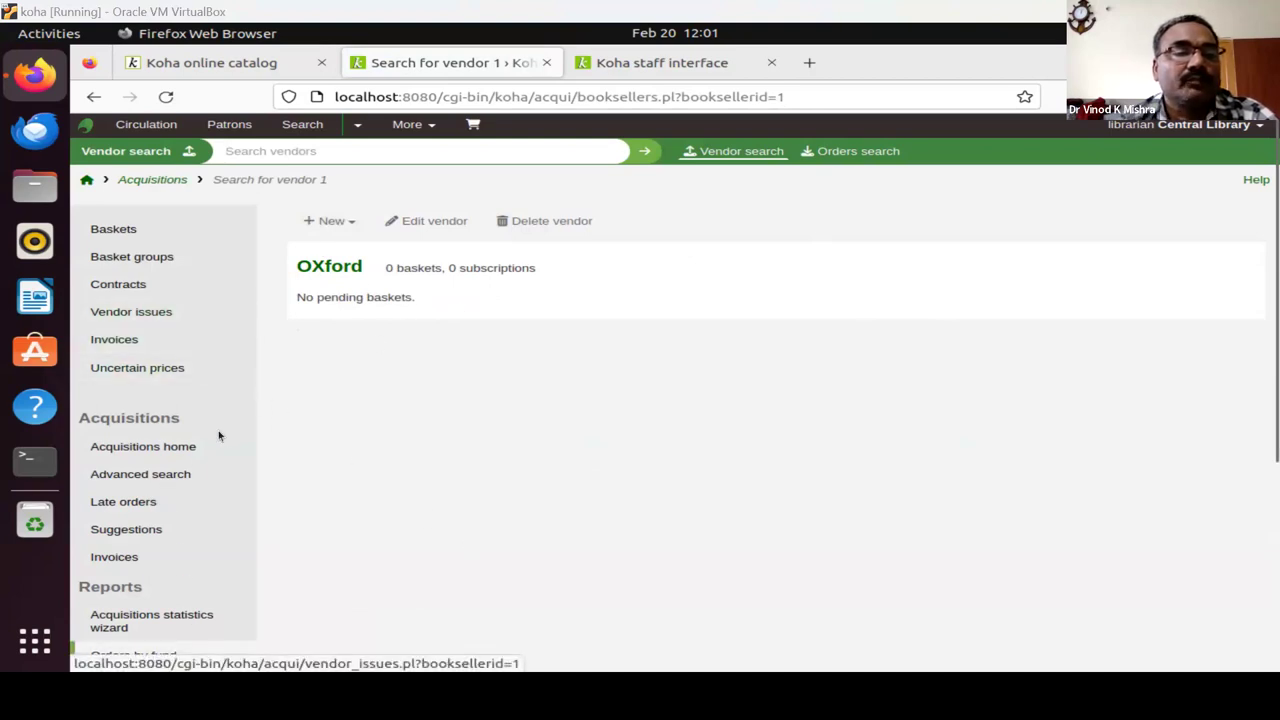
Go back from the Oxford vendor page to the Acquisitions home page.
left_click(112, 447)
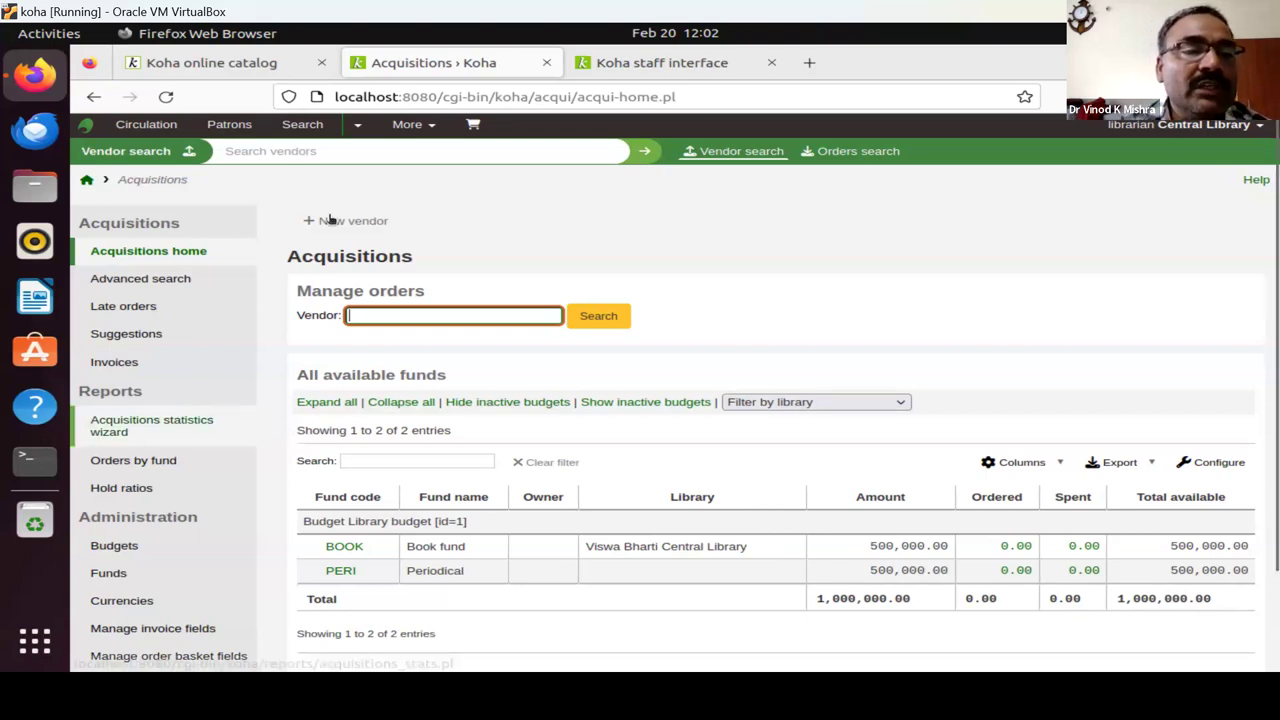
Search 'librarian' from the top search box, then enter 'librarian' in the patron search field.
left_click(526, 154)
type("libr")
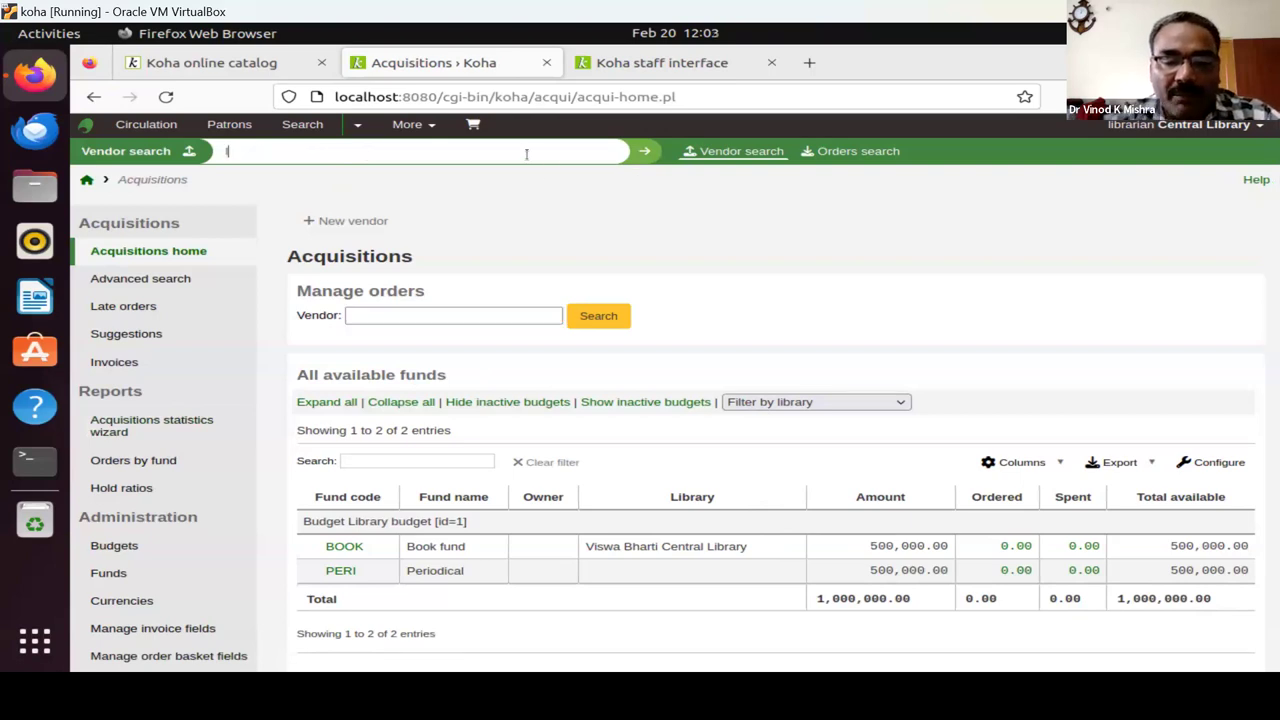
type("arian")
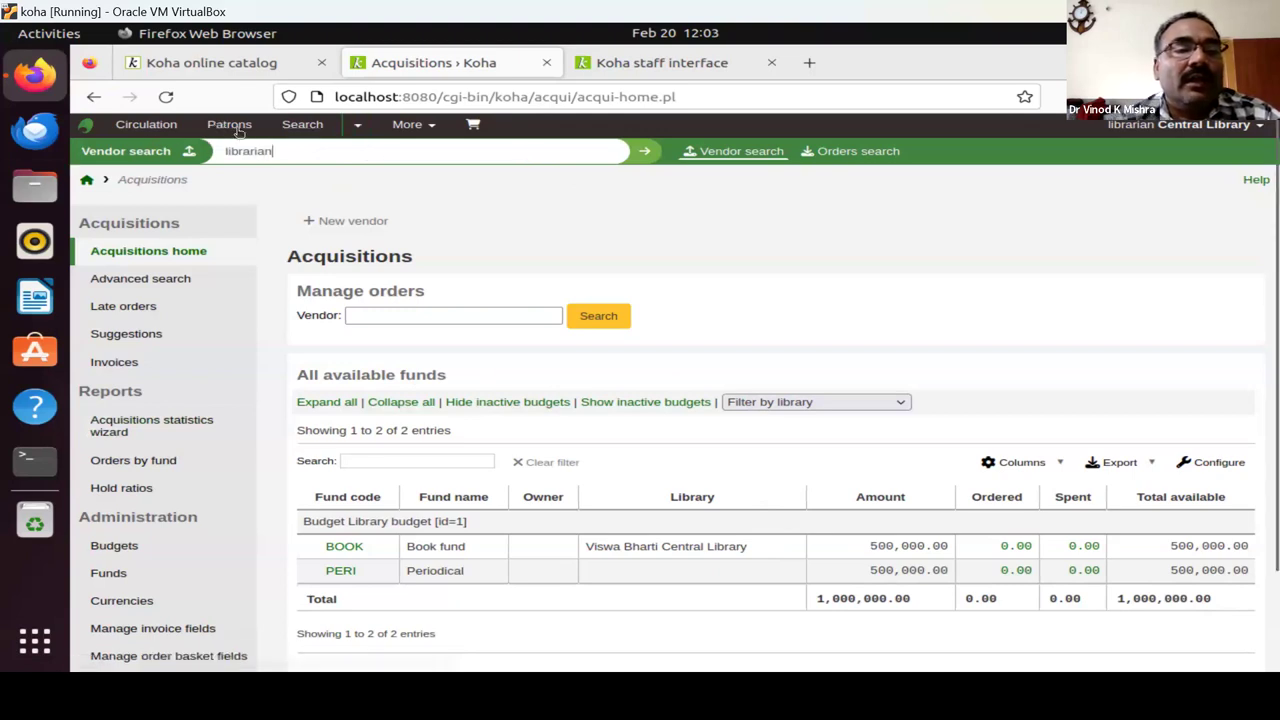
key("Return")
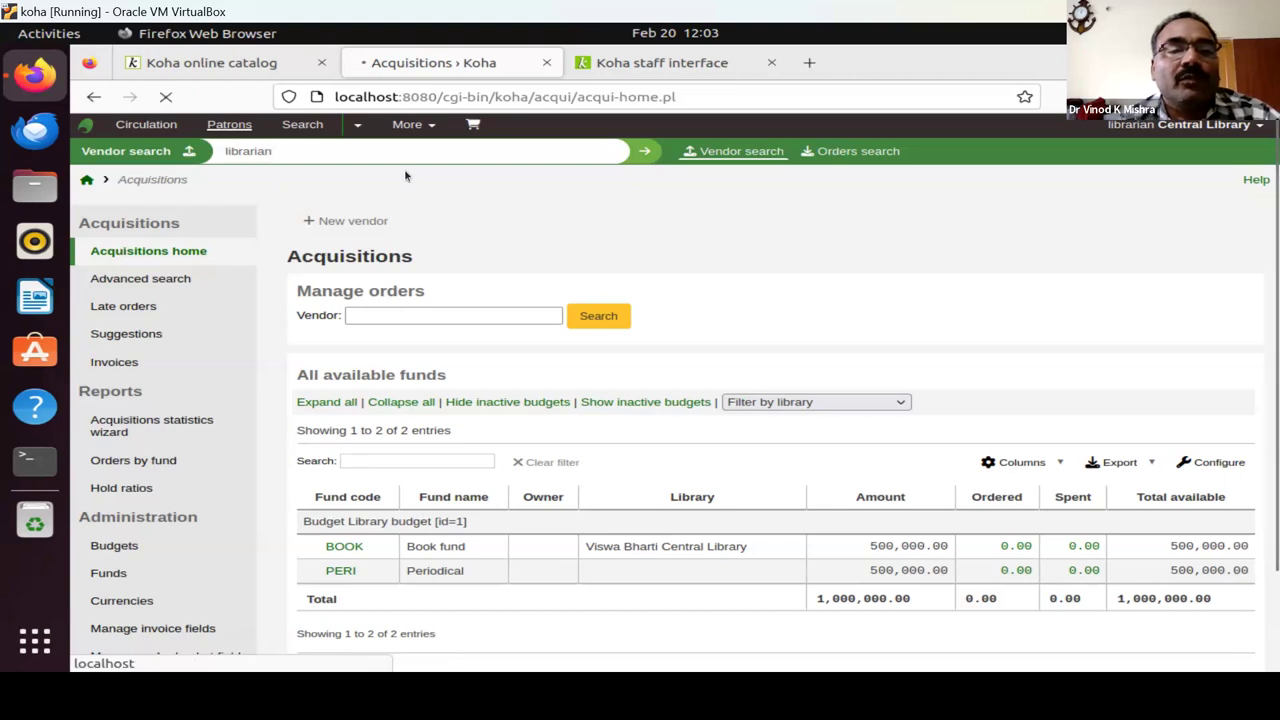
triple_click(676, 519)
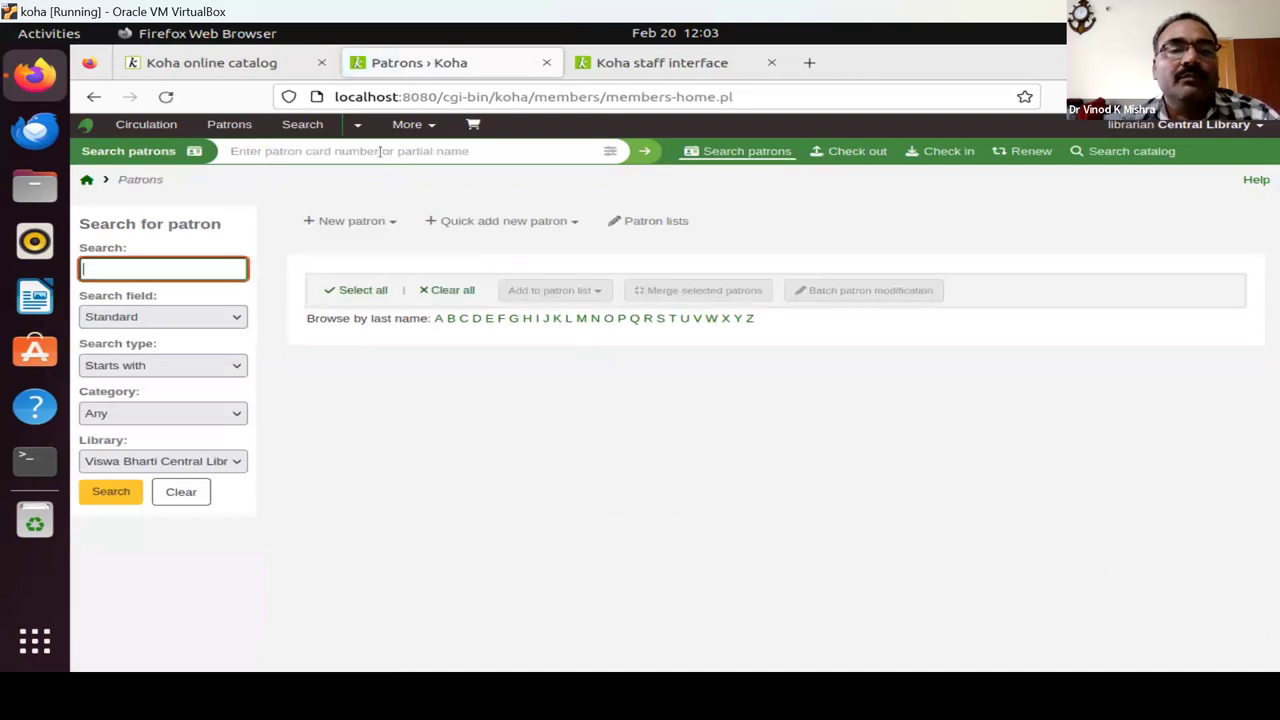
type("libra")
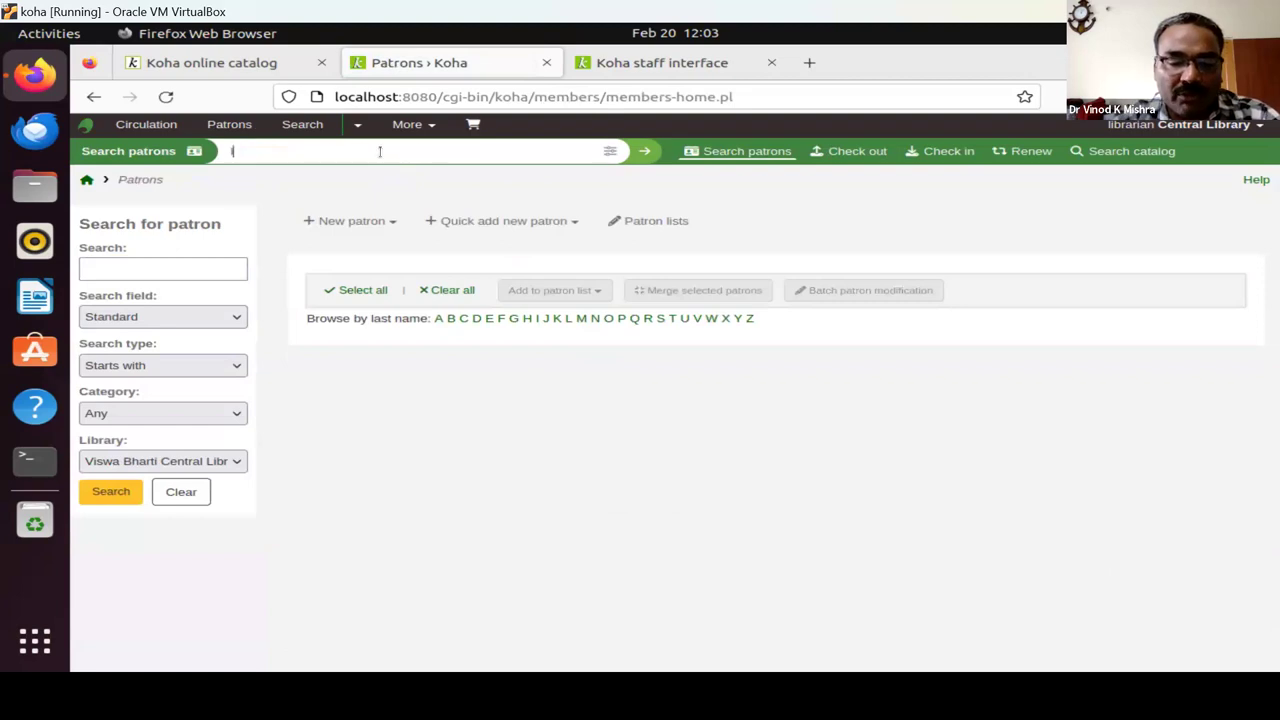
type("rian")
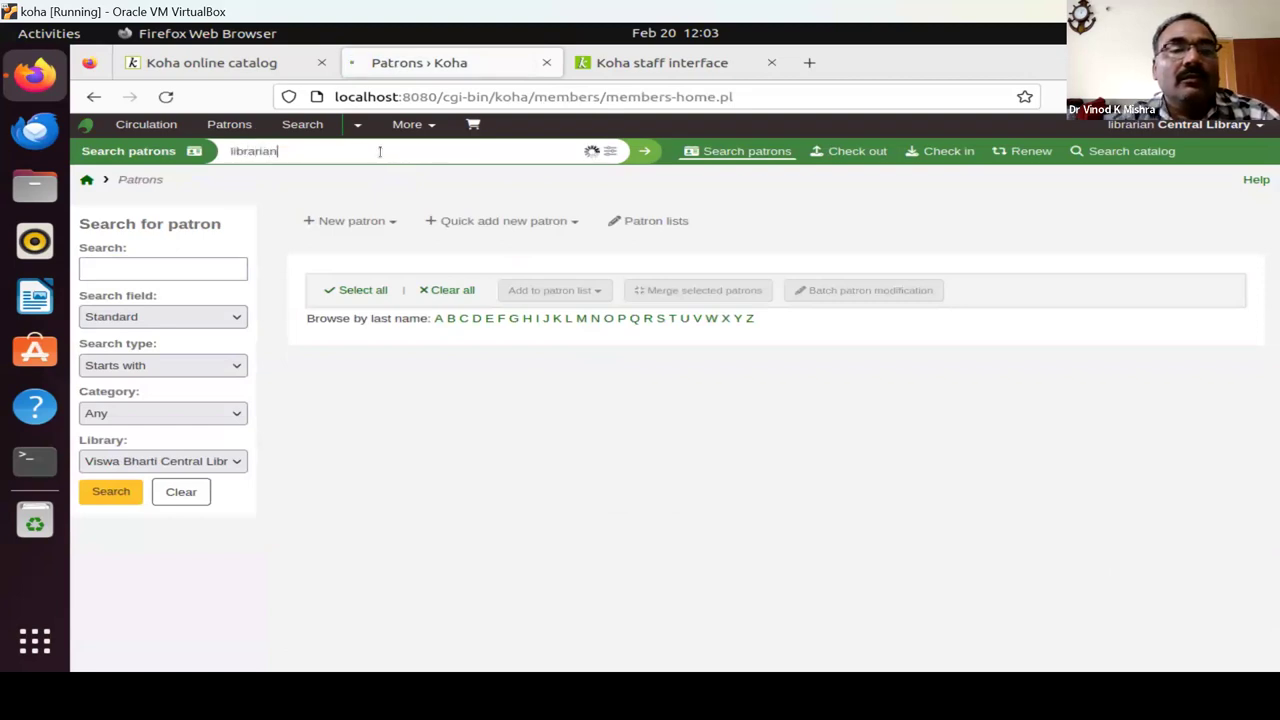
Run the patron search for 'librarian' and start a new patron in the Professor category.
key("Return")
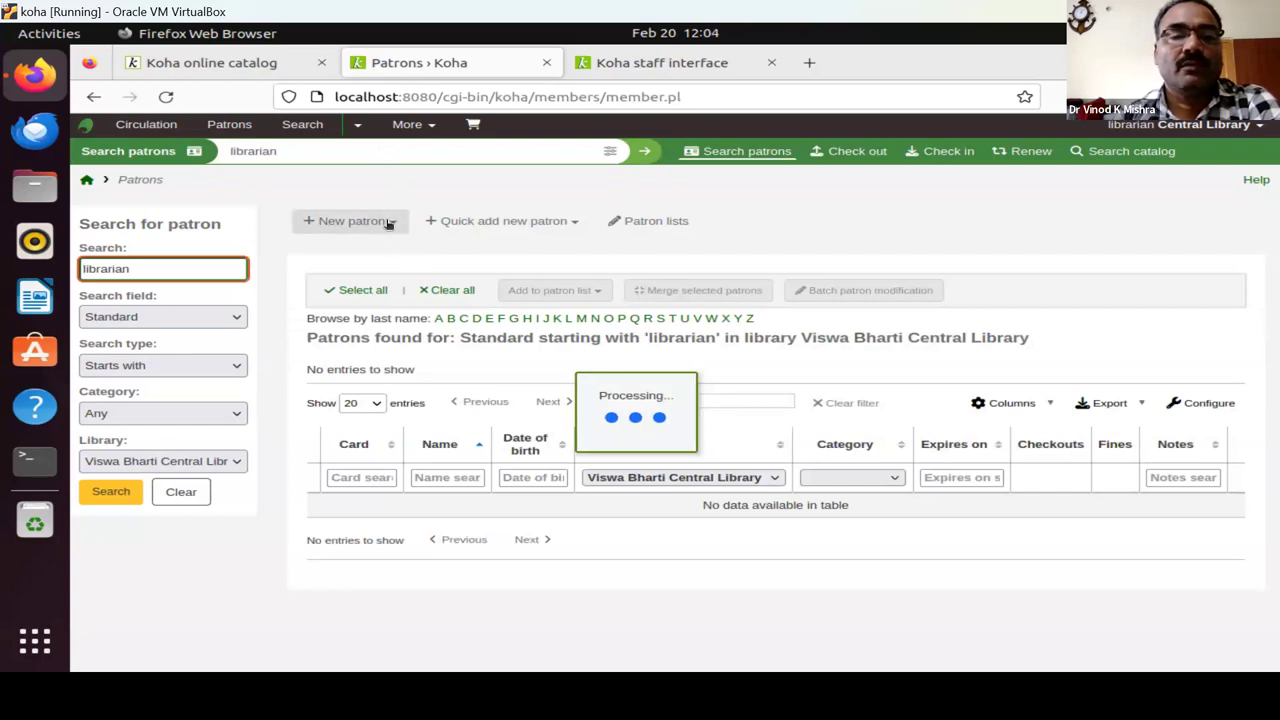
left_click(388, 223)
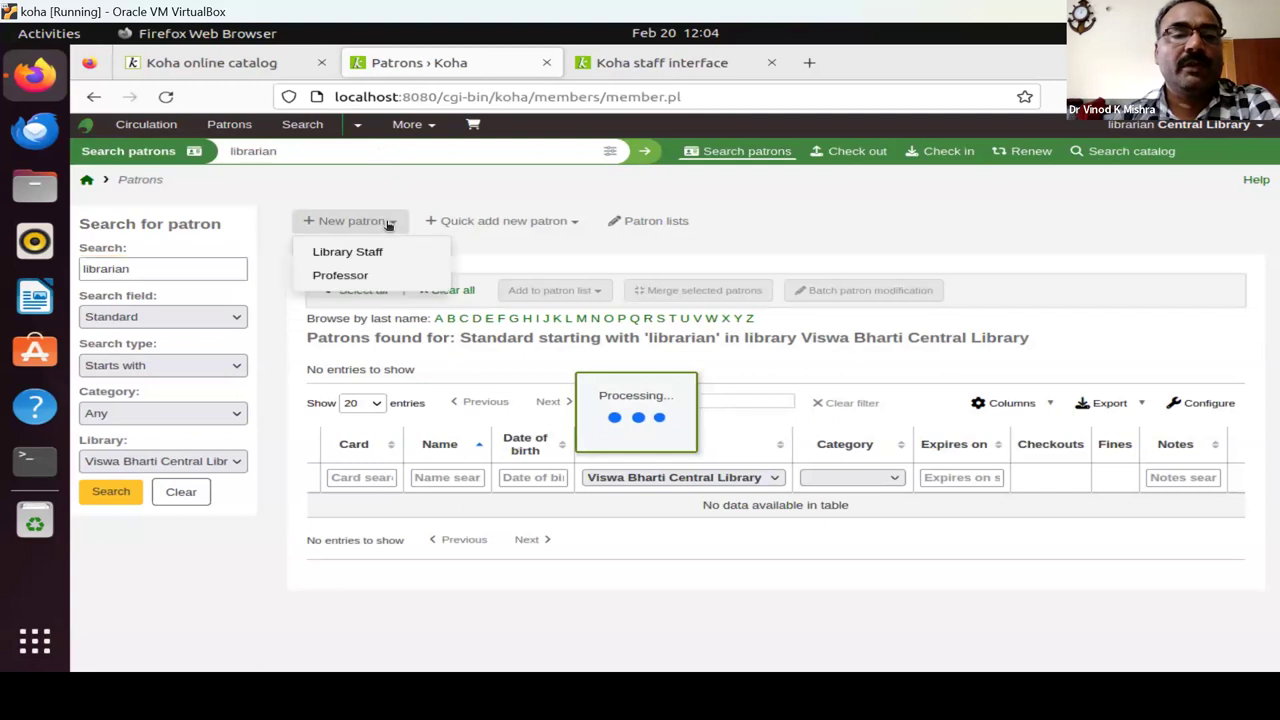
left_click(346, 278)
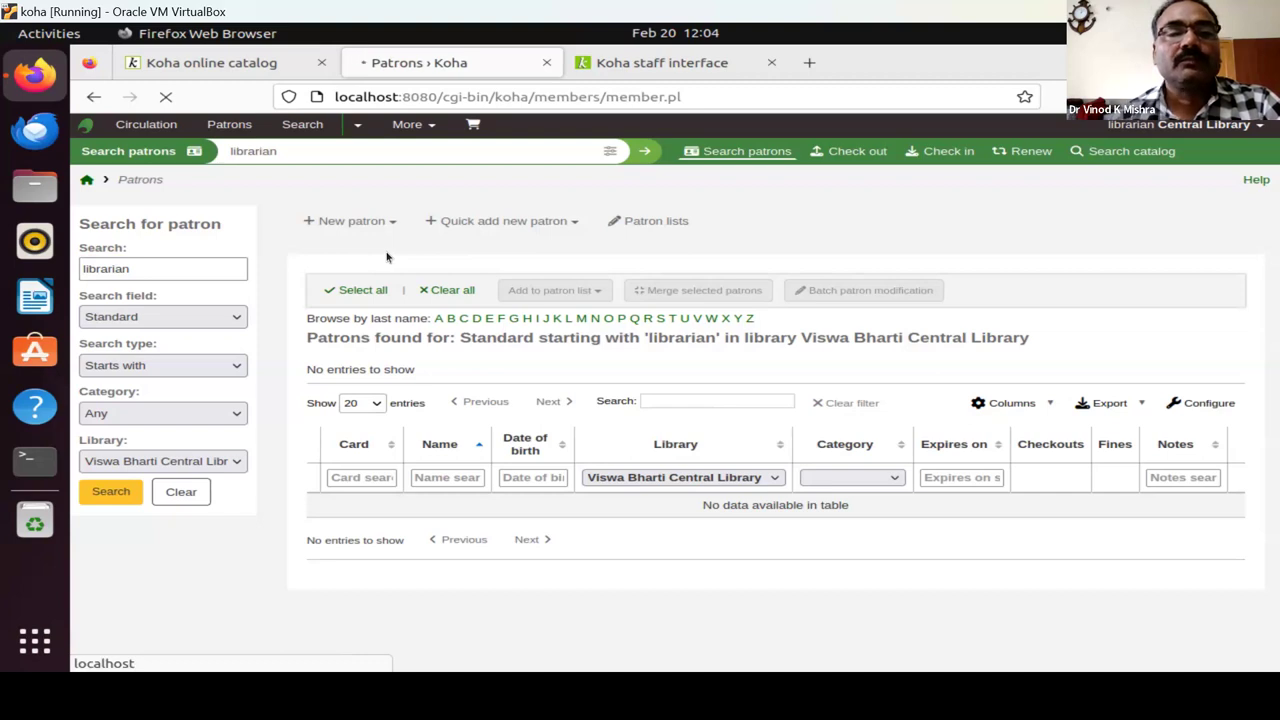
Close the extra staff interface tab and enter the patron's surname and first name.
left_click(771, 62)
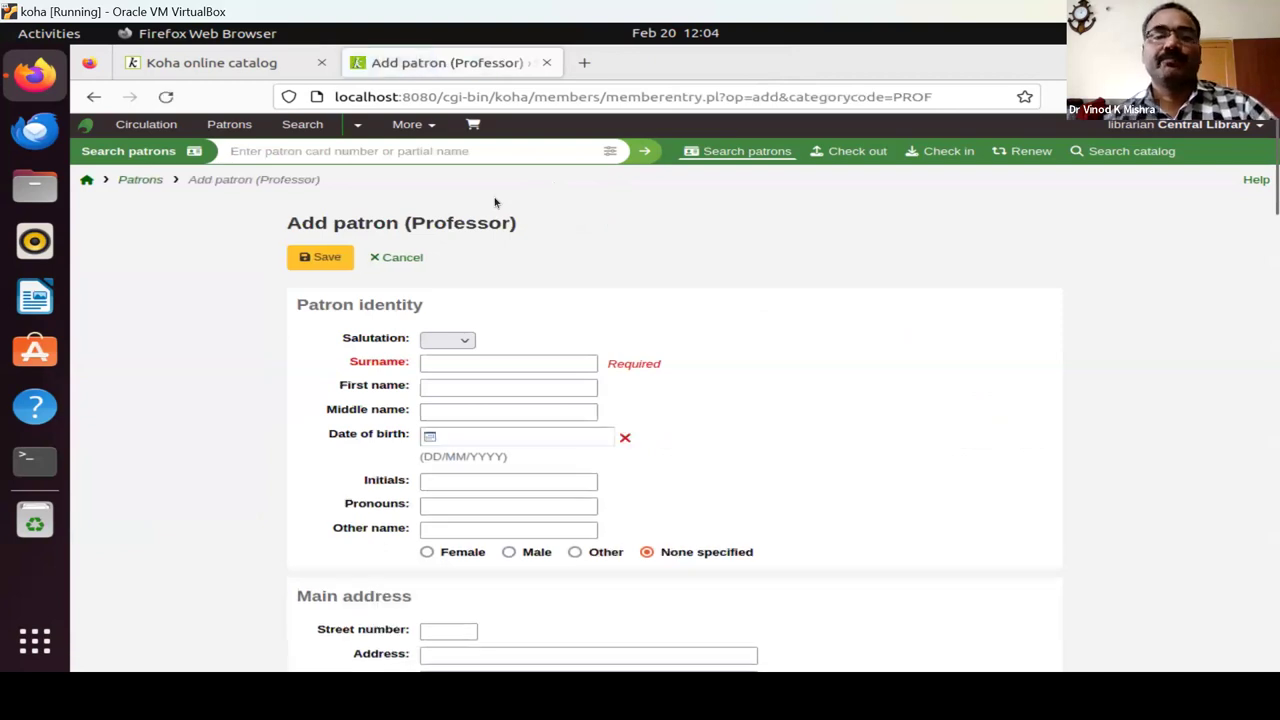
left_click(439, 365)
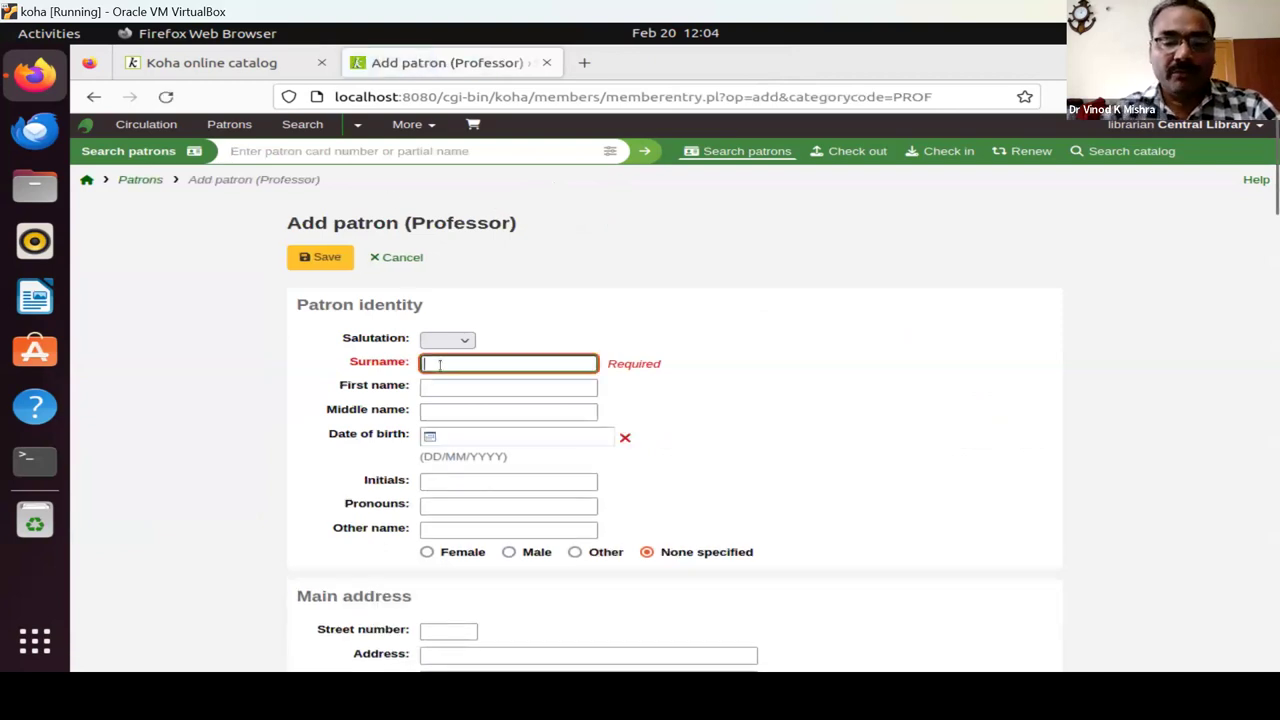
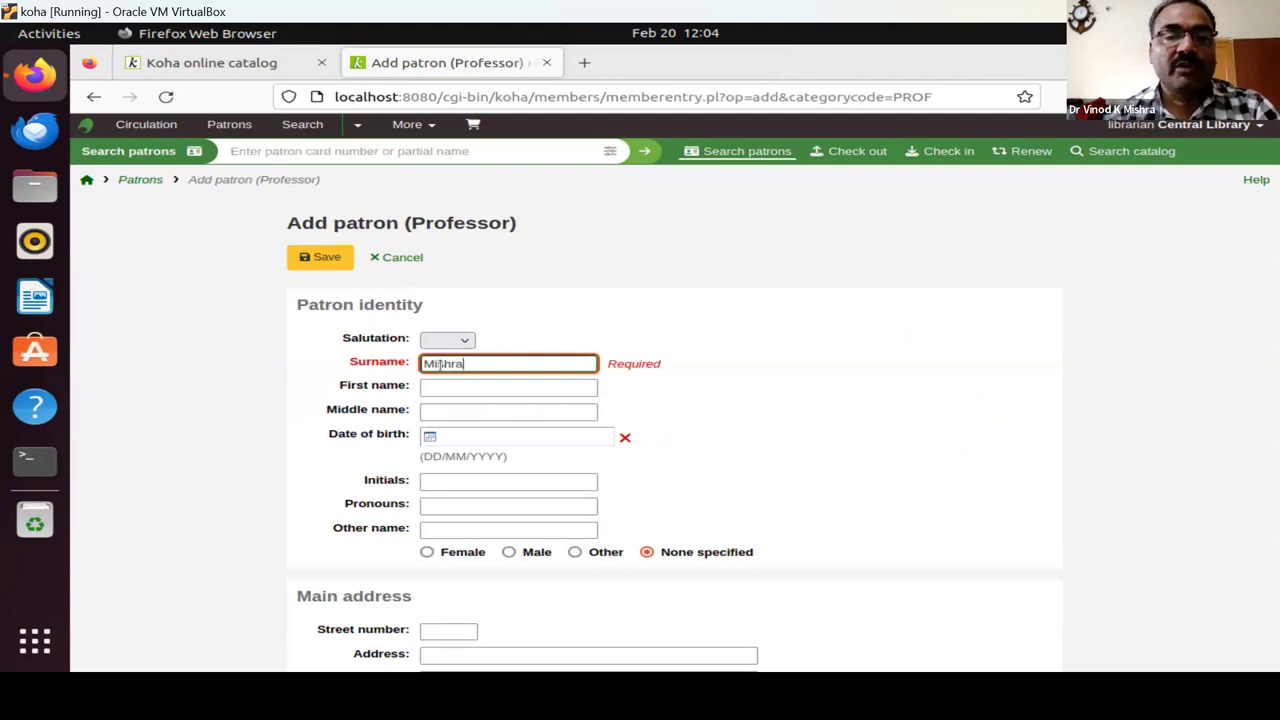
left_click(459, 389)
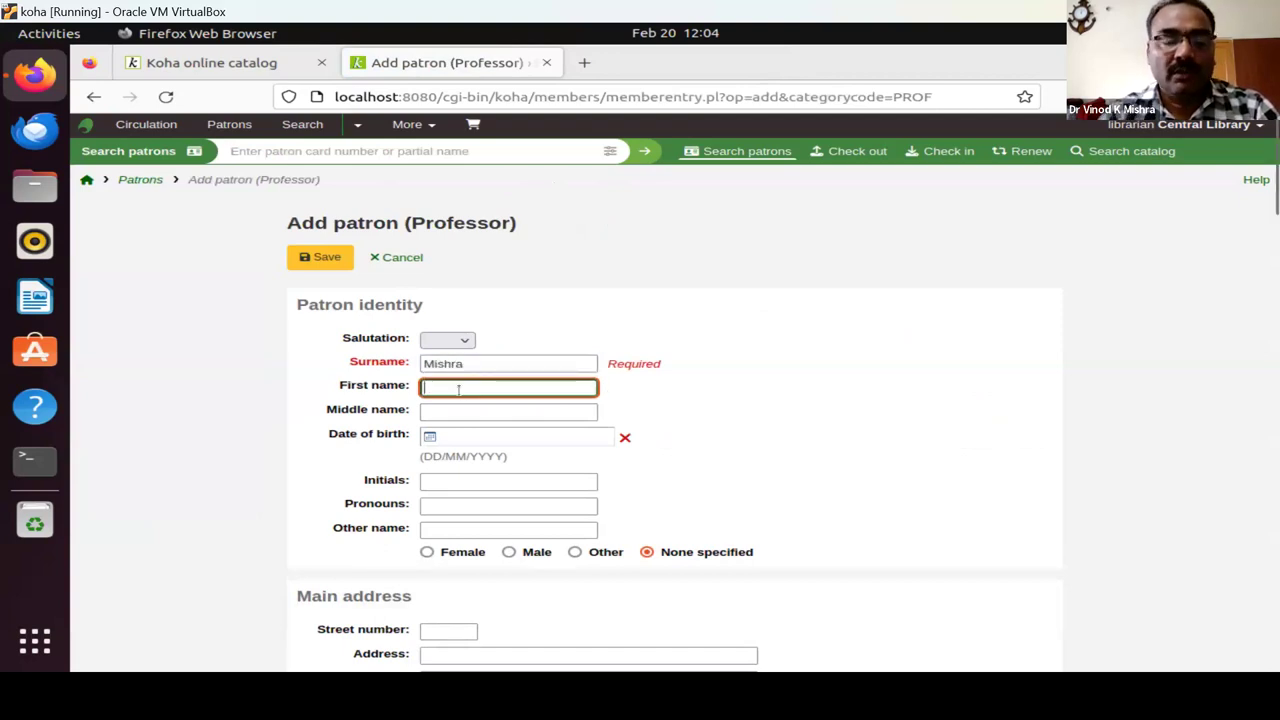
type("Vino")
key("BackSpace")
key("BackSpace")
key("BackSpace")
key("BackSpace")
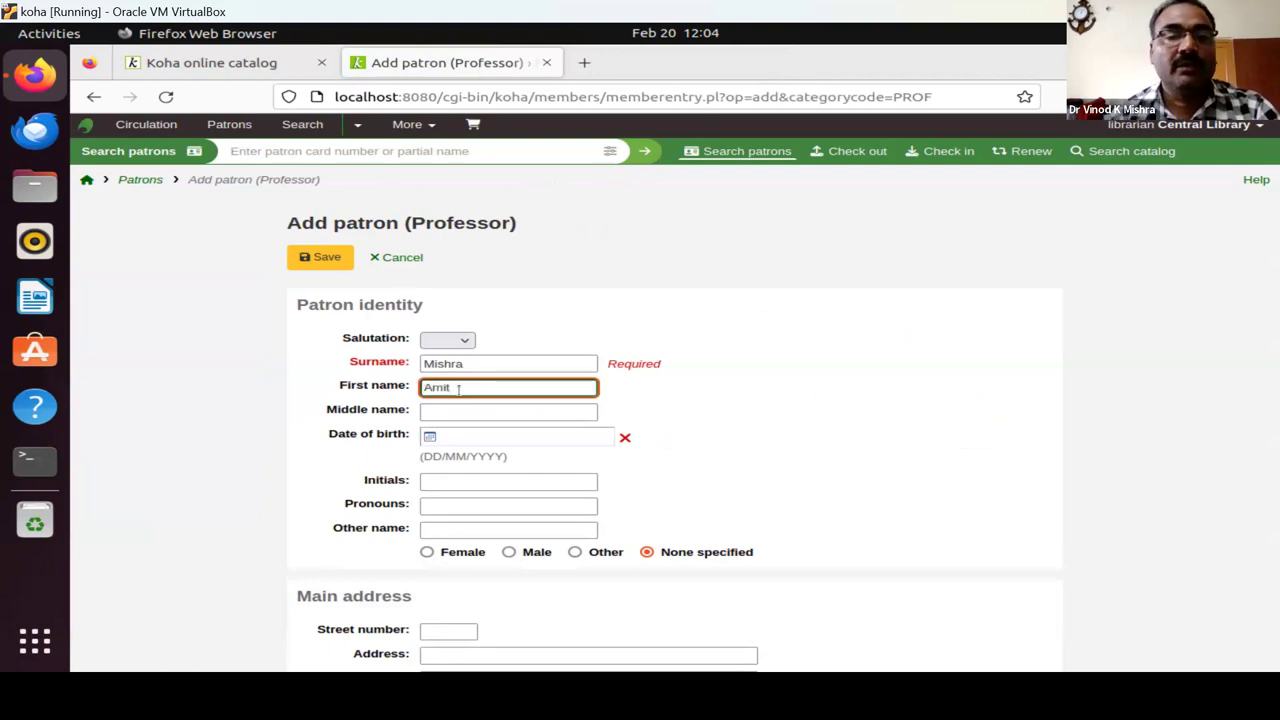
Set the new patron's gender to Male.
scroll(752, 409, "down", 2)
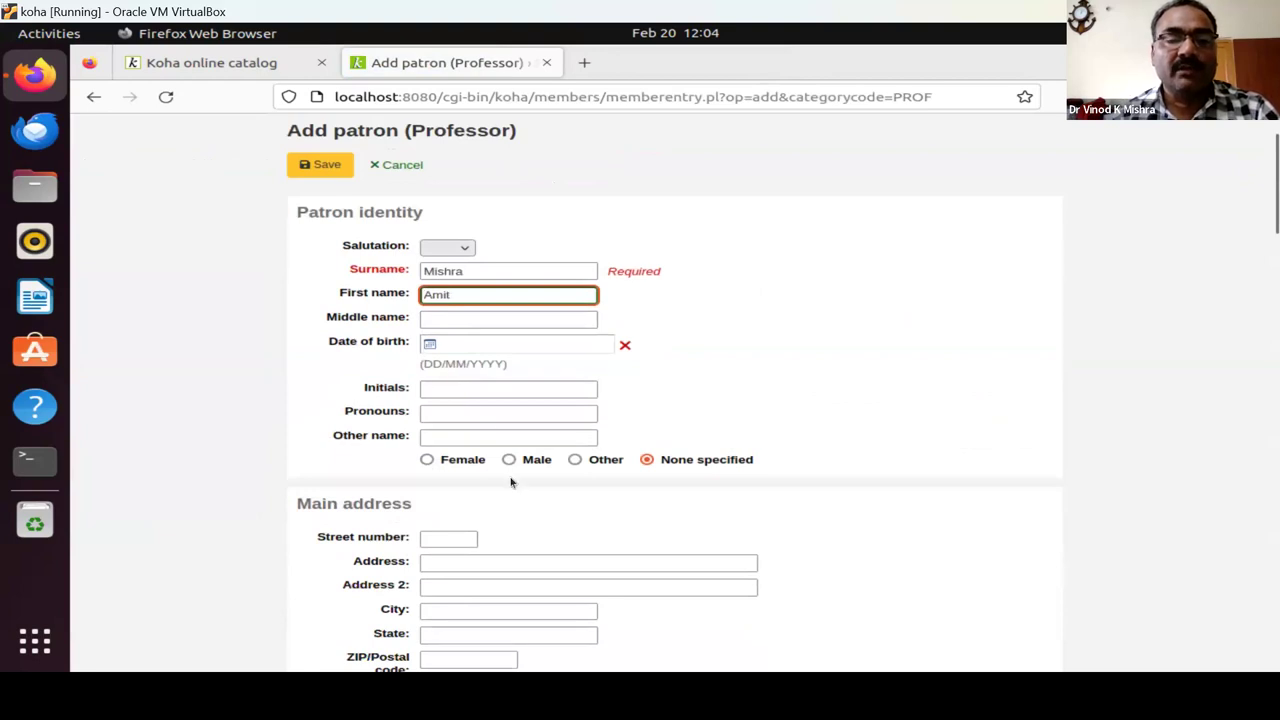
scroll(510, 482, "down", 2)
left_click(510, 369)
left_click(510, 369)
scroll(484, 469, "down", 2)
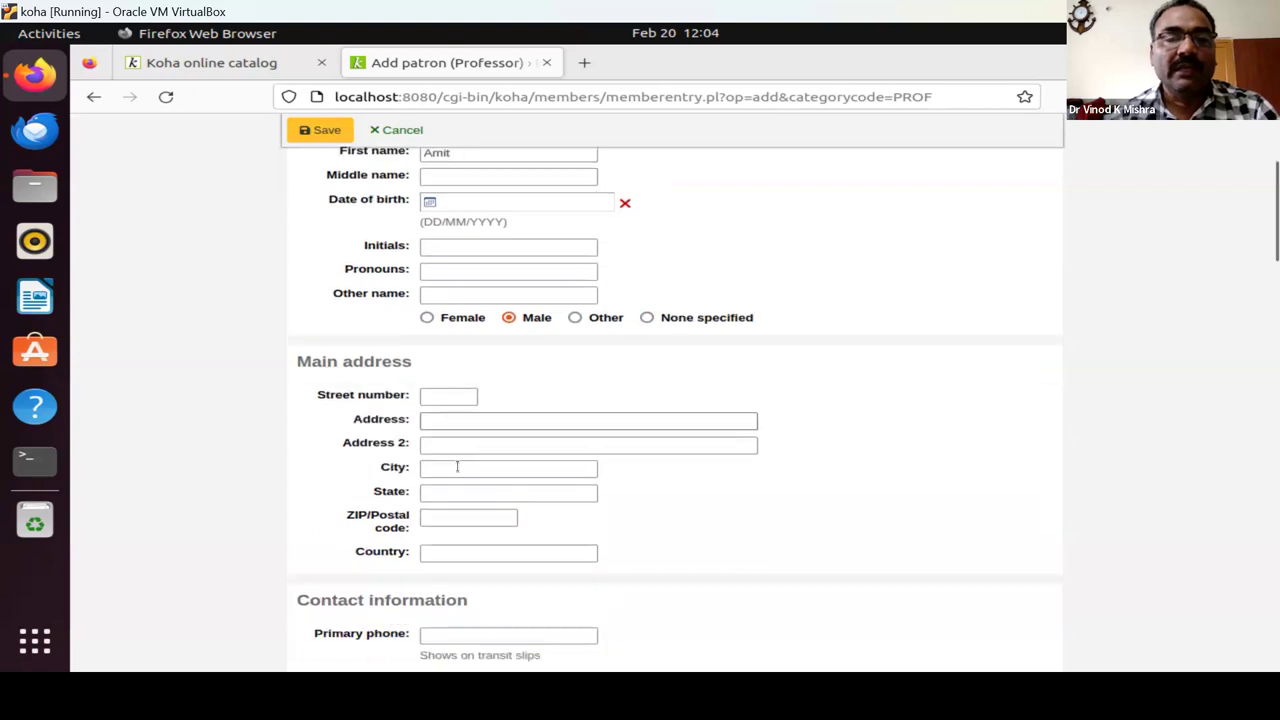
left_click(432, 380)
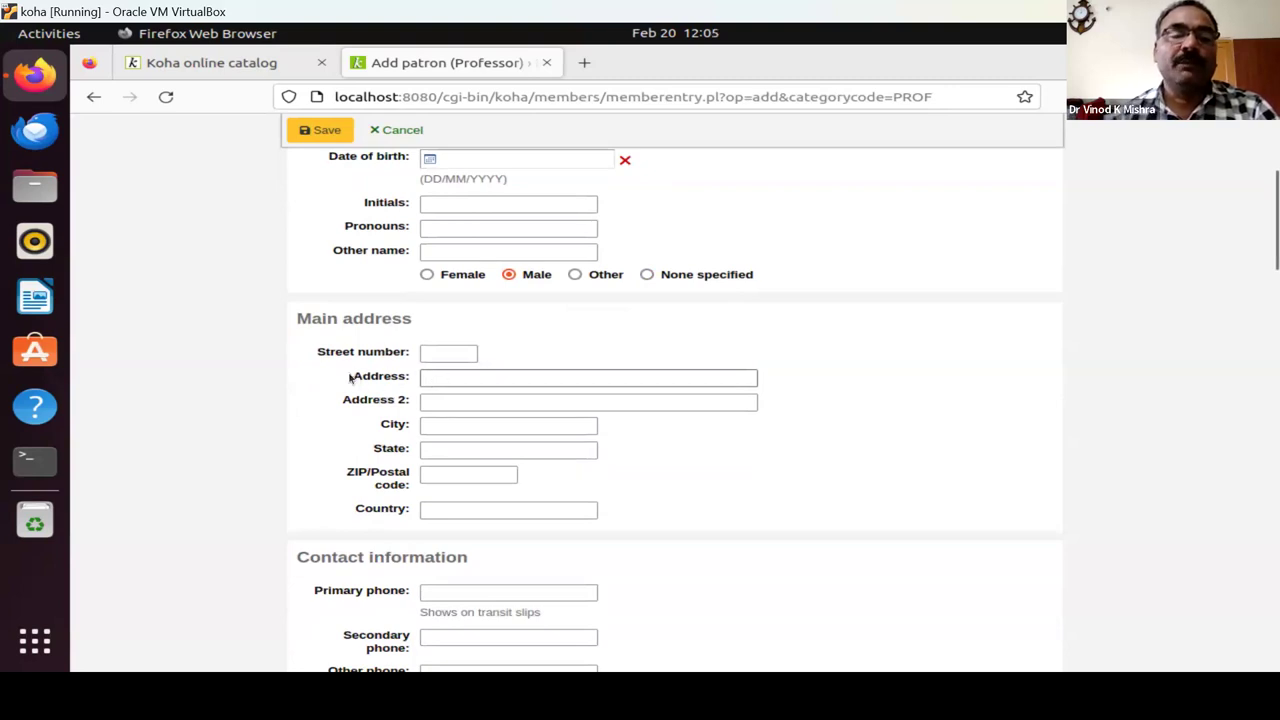
Fill the Professor patron's main Address field with 'Department of Hindi'.
left_click_drag(353, 377, 406, 382)
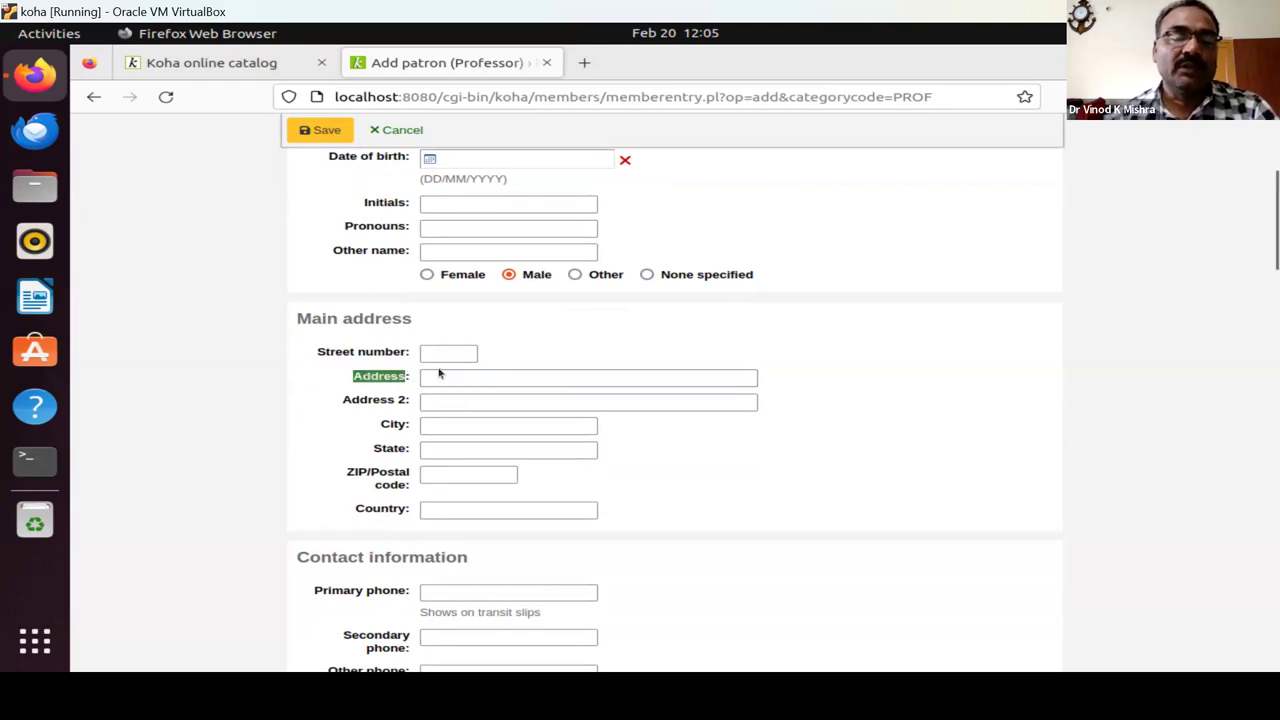
left_click(437, 376)
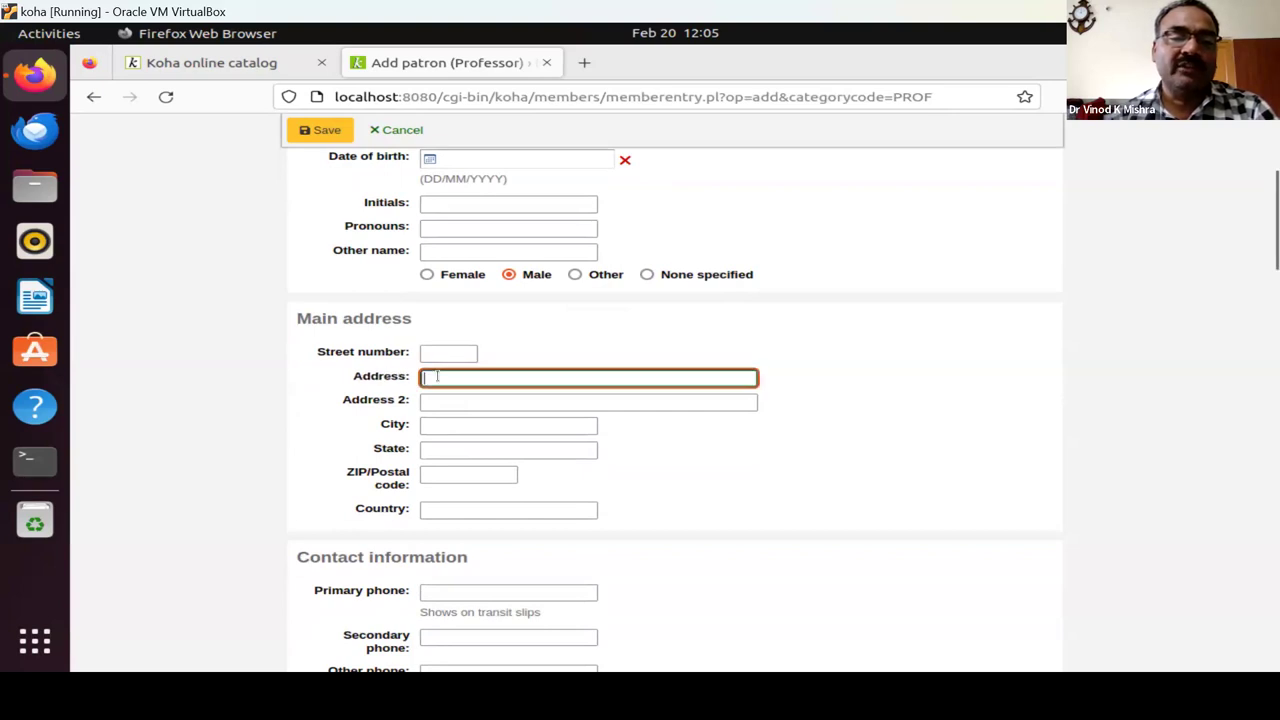
type("Dep")
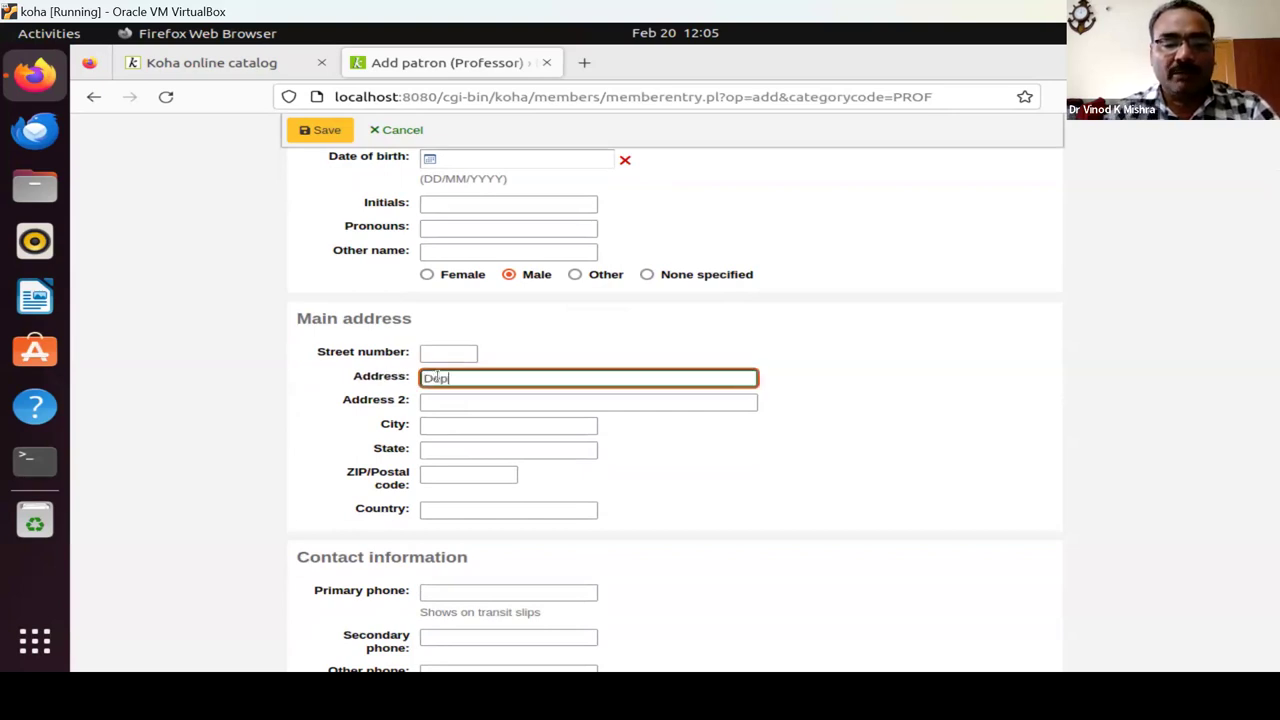
type("artment of ")
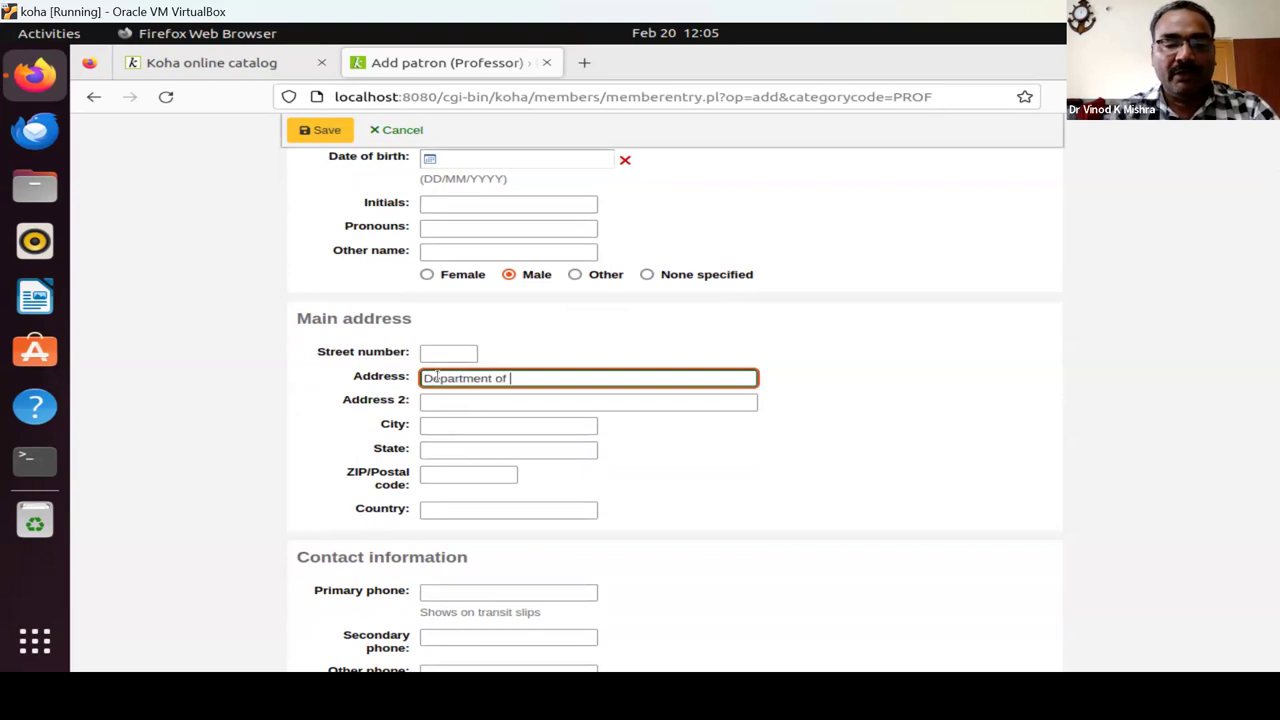
type("Hindi")
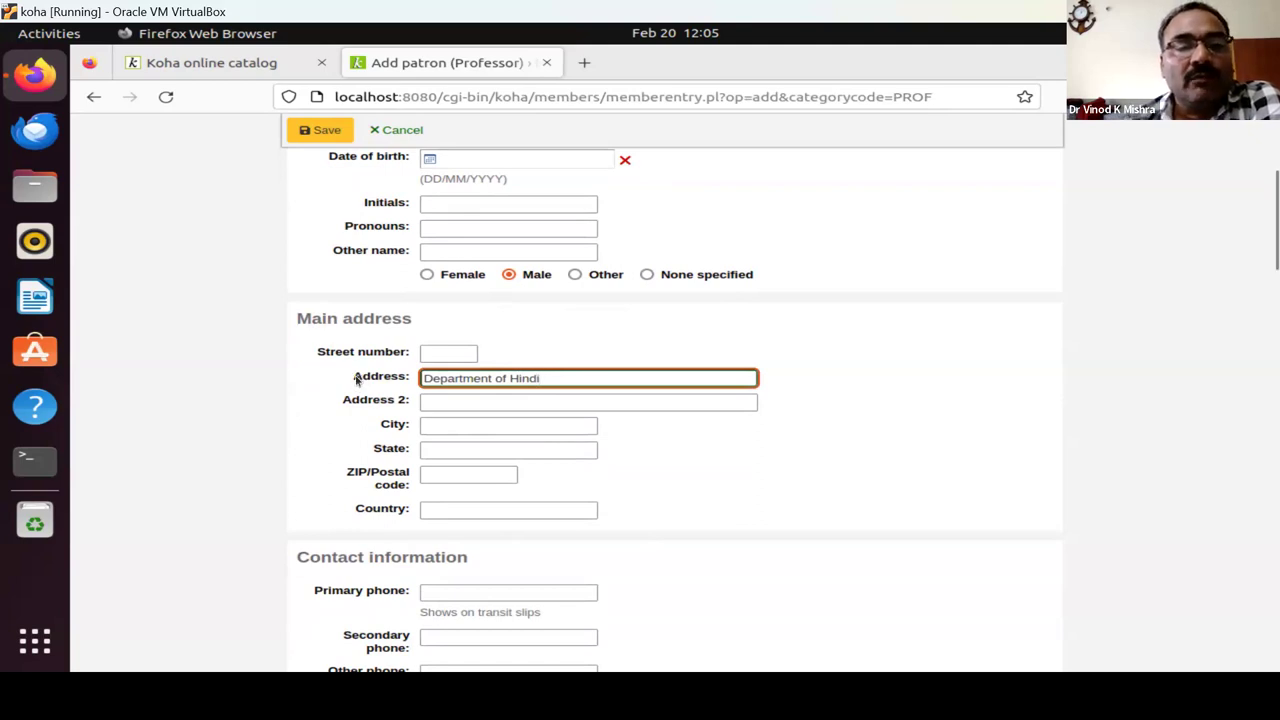
left_click_drag(355, 378, 408, 383)
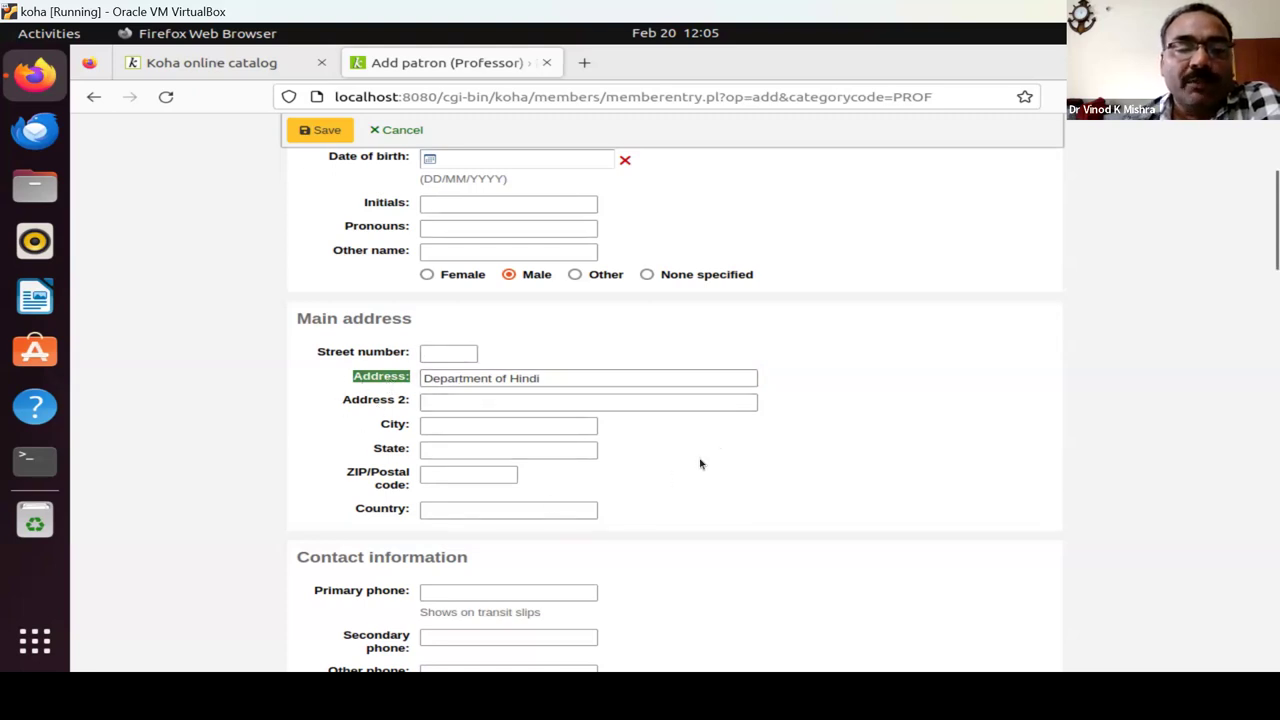
Enter the patron's primary email address under Contact information.
scroll(700, 463, "down", 4)
left_click(450, 221)
left_click(452, 327)
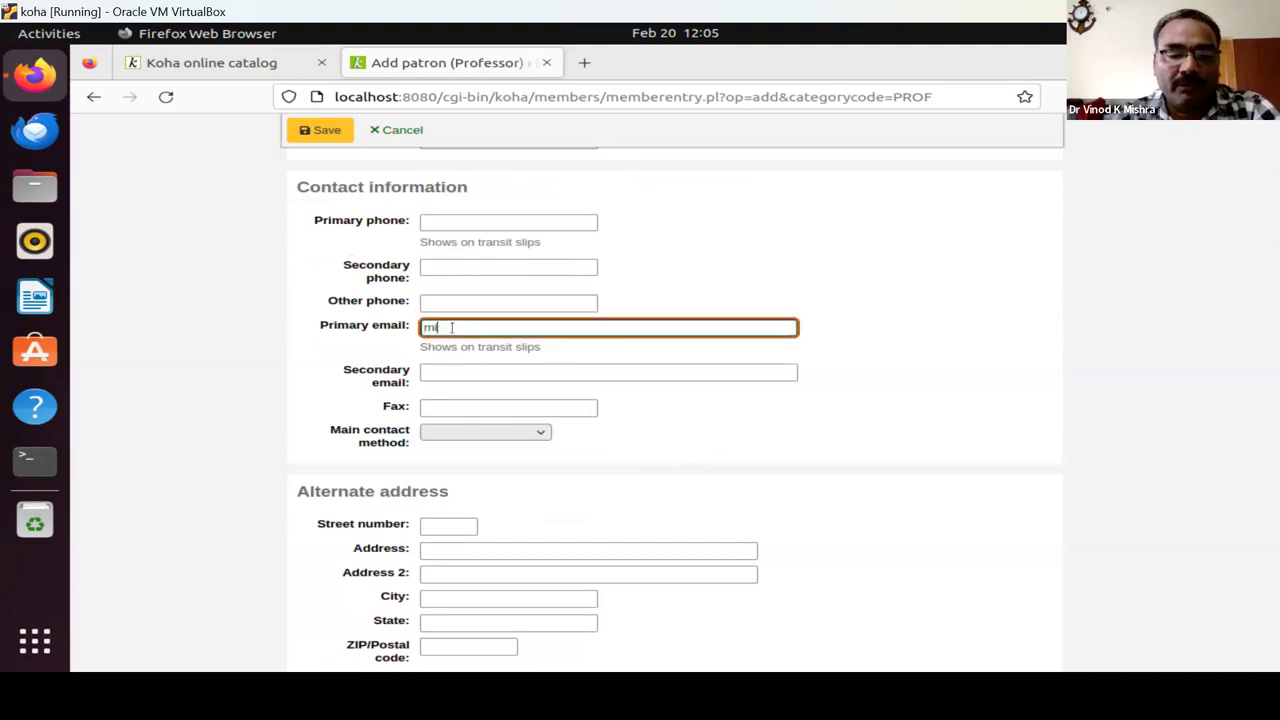
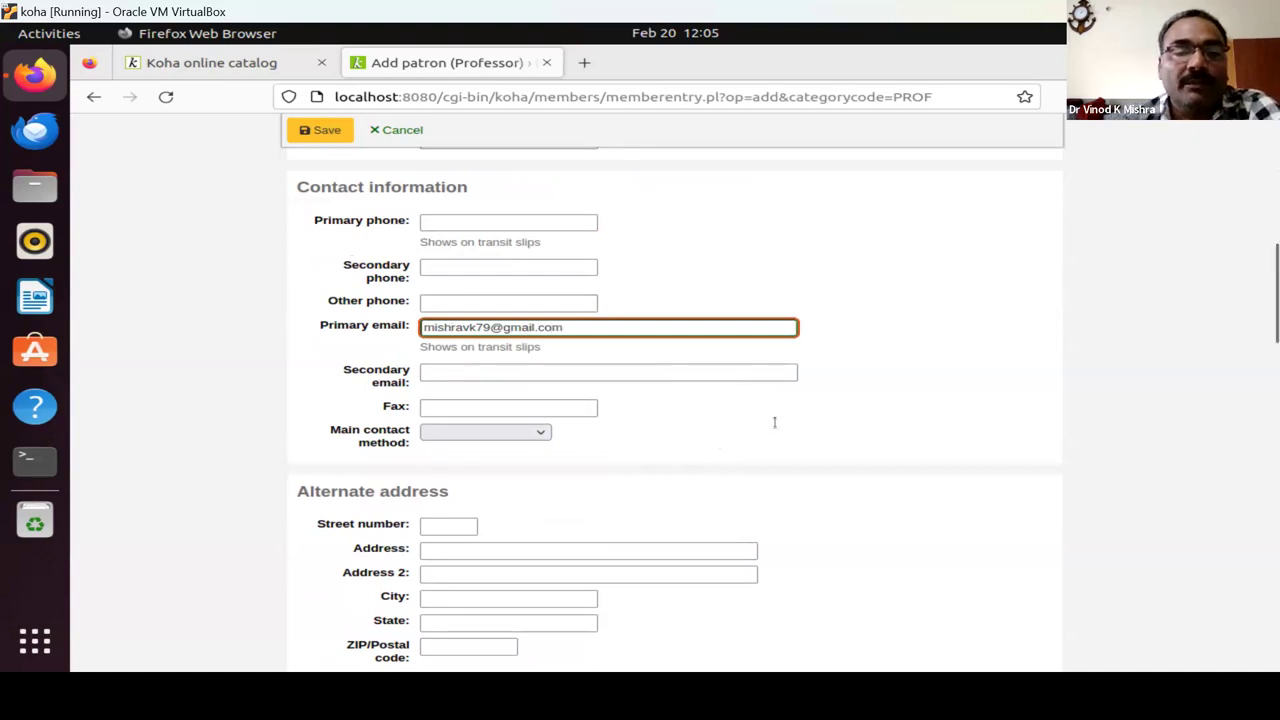
scroll(679, 476, "down", 5)
scroll(679, 476, "down", 17)
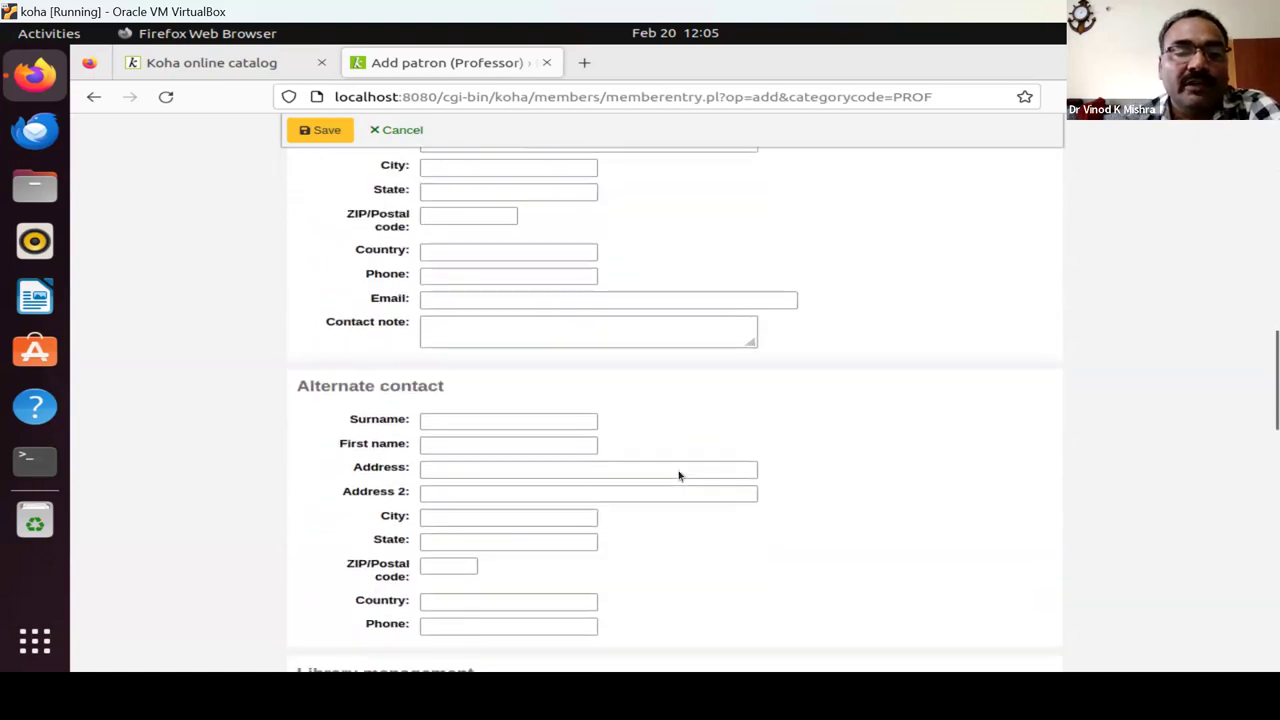
scroll(637, 457, "up", 7)
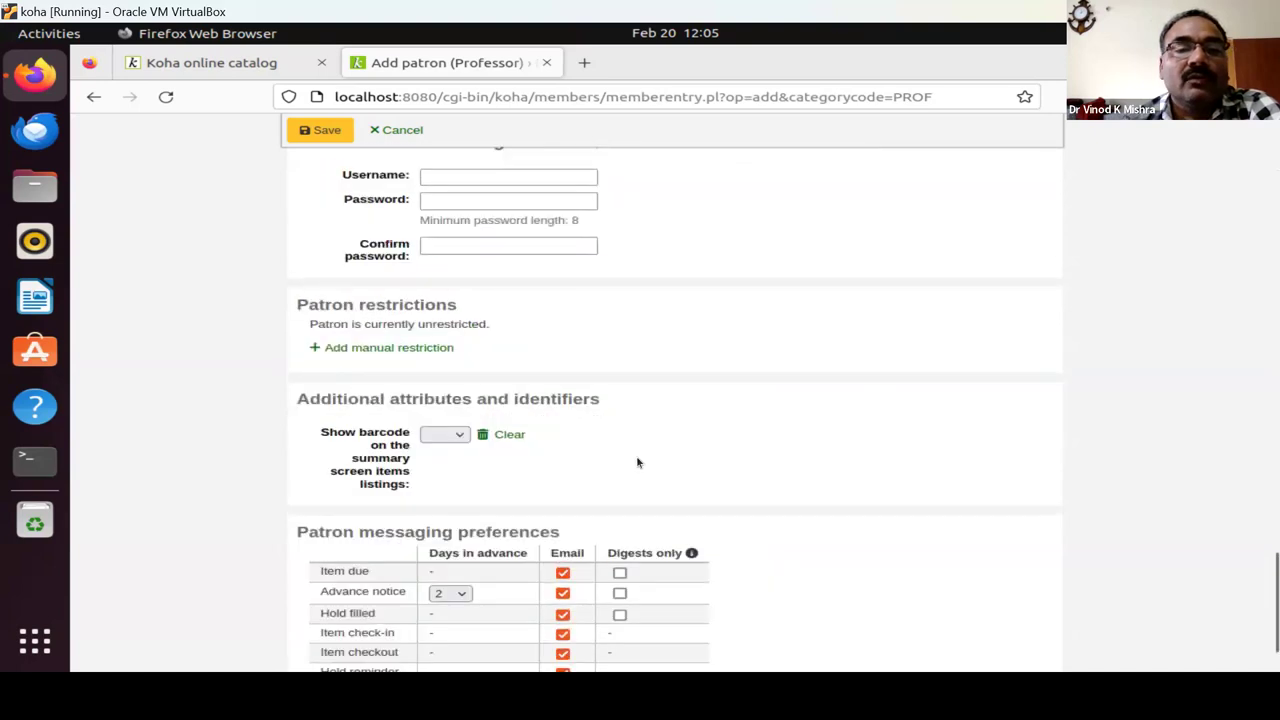
scroll(637, 457, "up", 3)
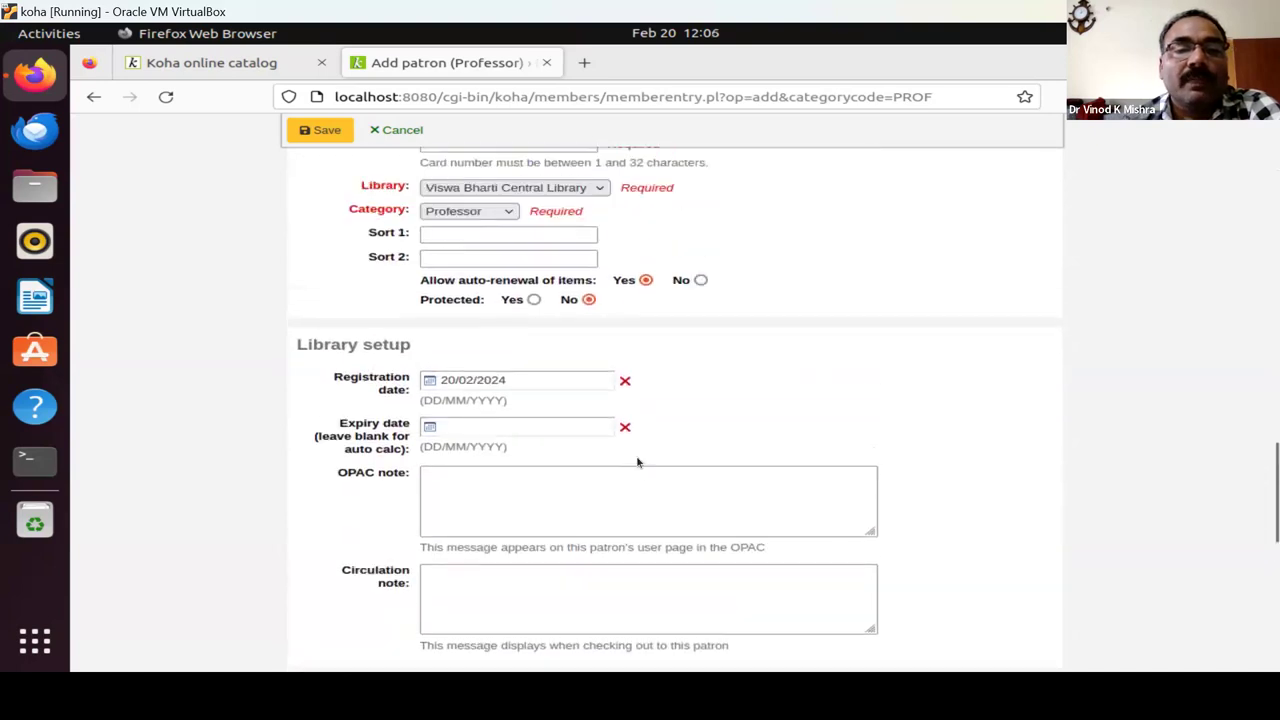
Enter the patron's library card number and set the expiry date to 28/02/2025.
left_click(457, 236)
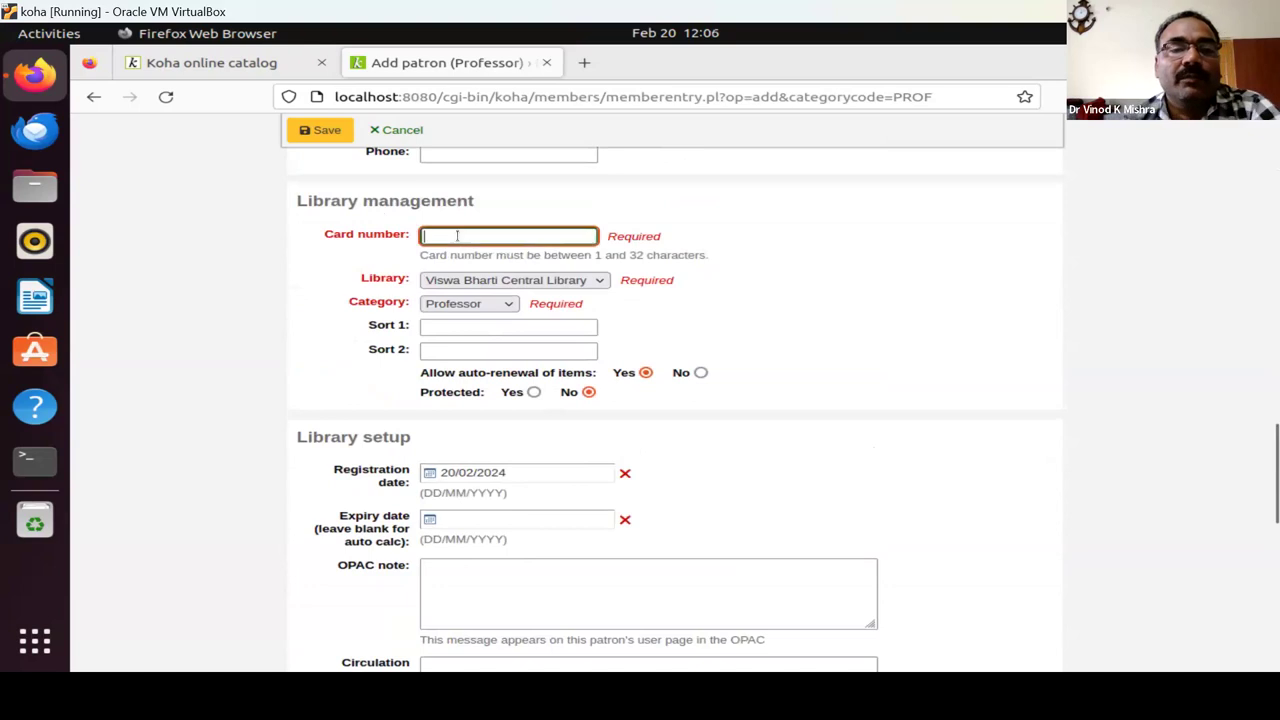
type("2131074")
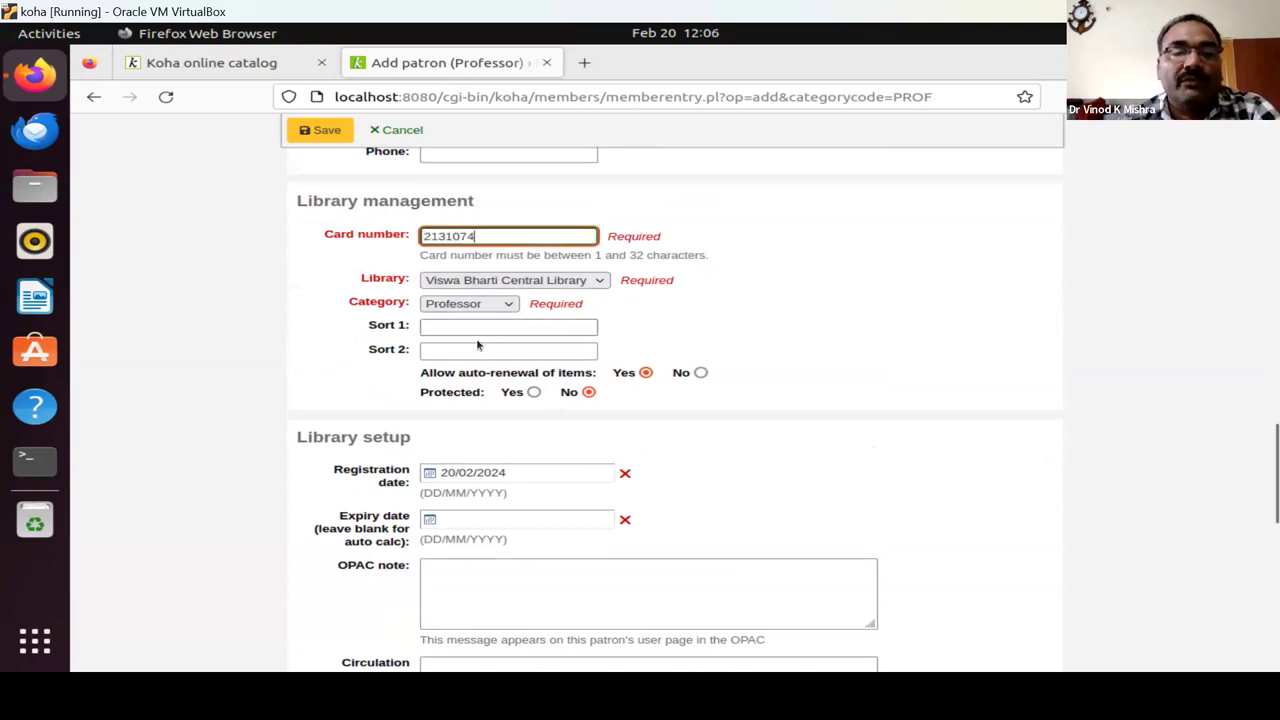
left_click(483, 520)
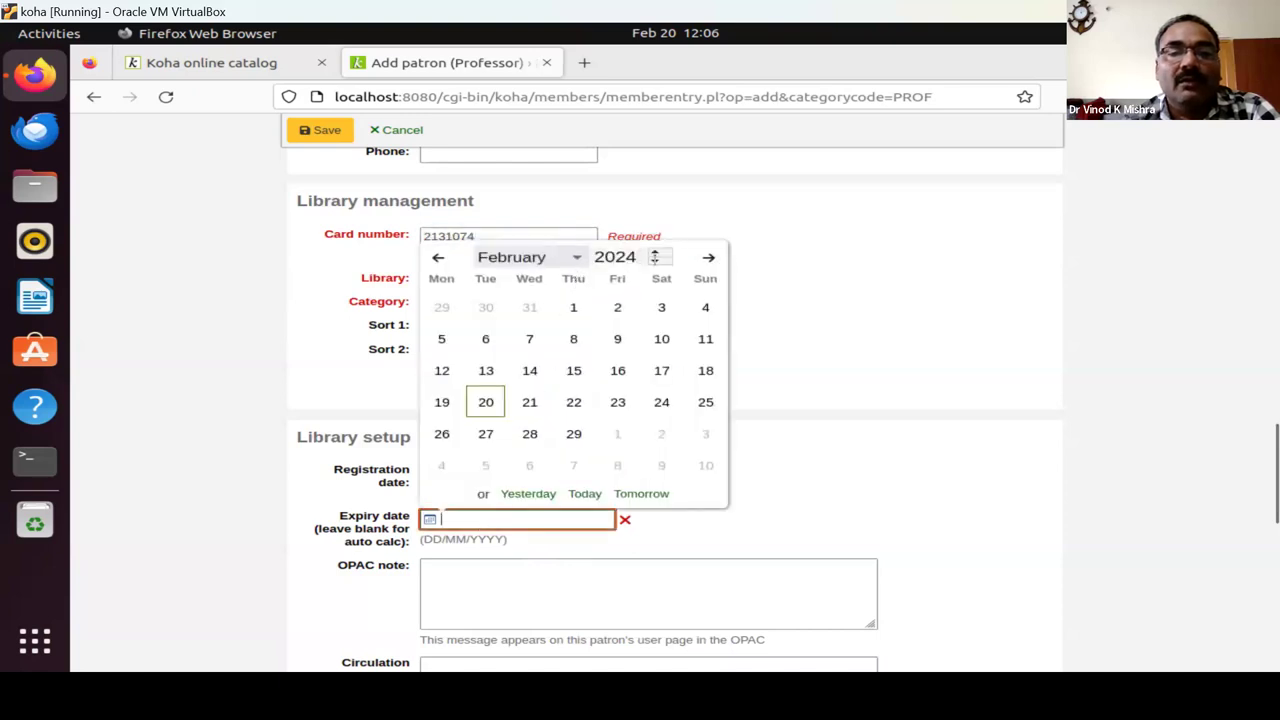
left_click(656, 255)
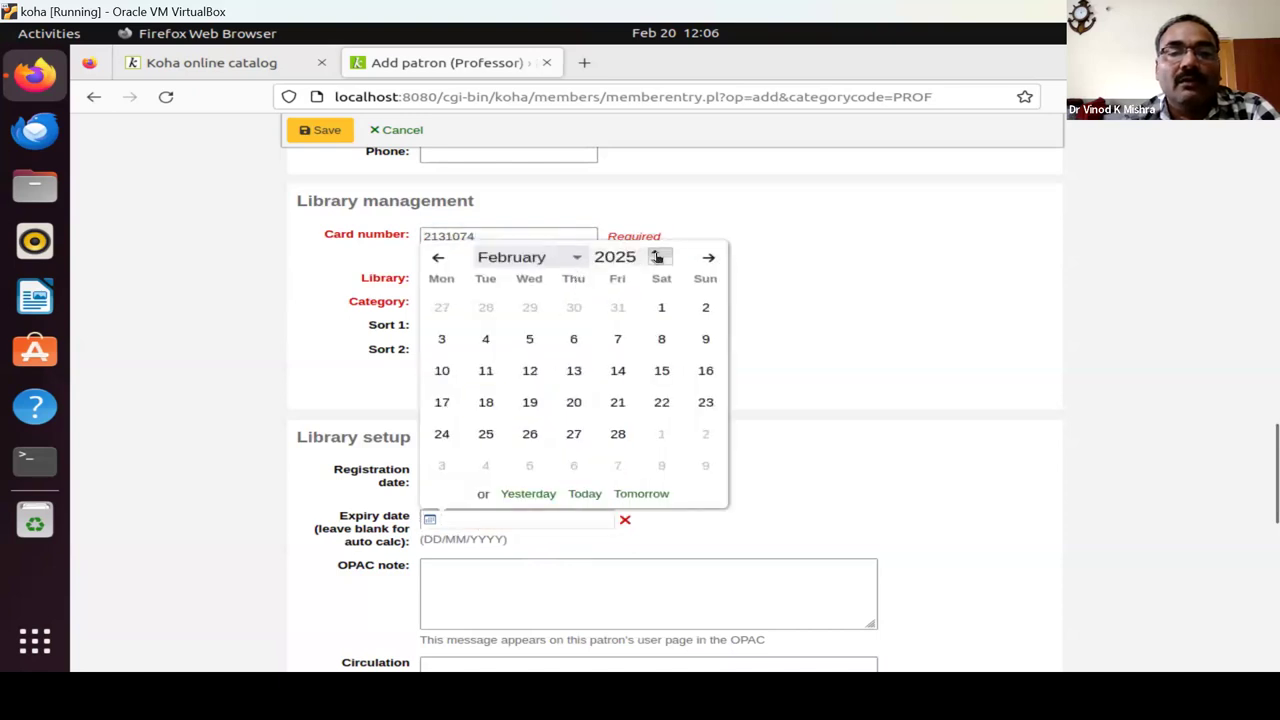
left_click(617, 434)
scroll(869, 434, "down", 7)
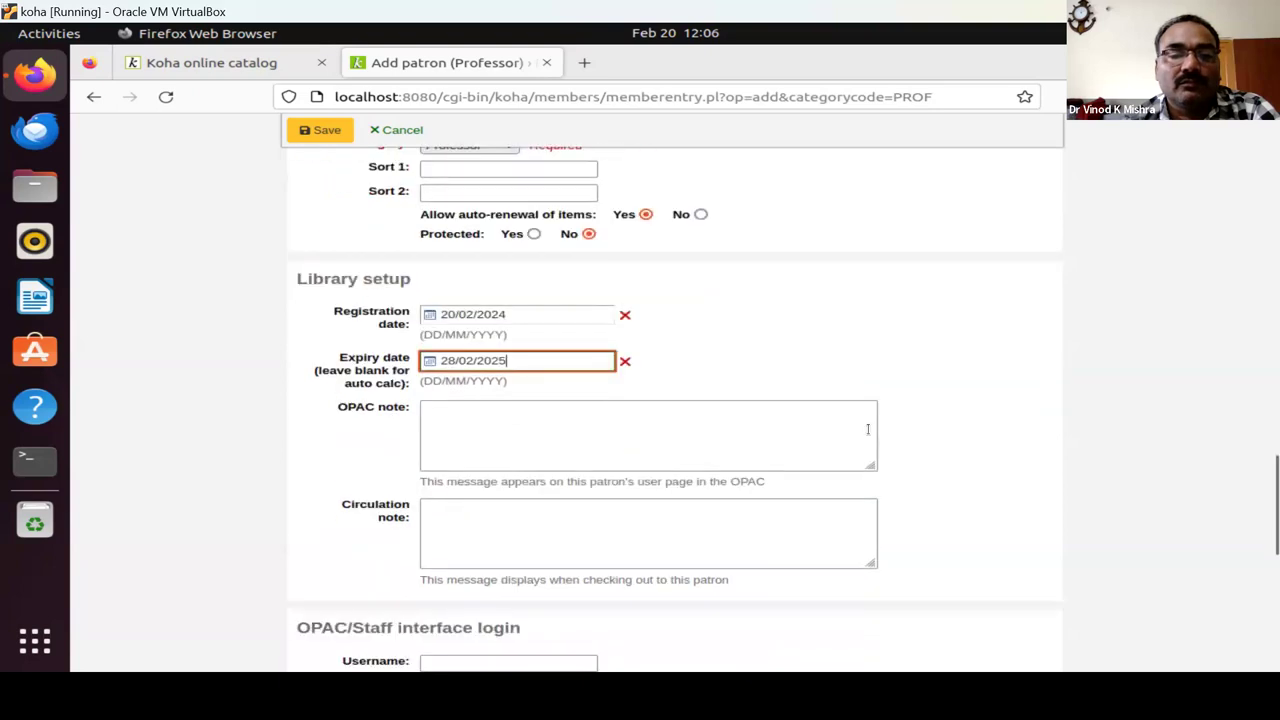
scroll(869, 434, "down", 2)
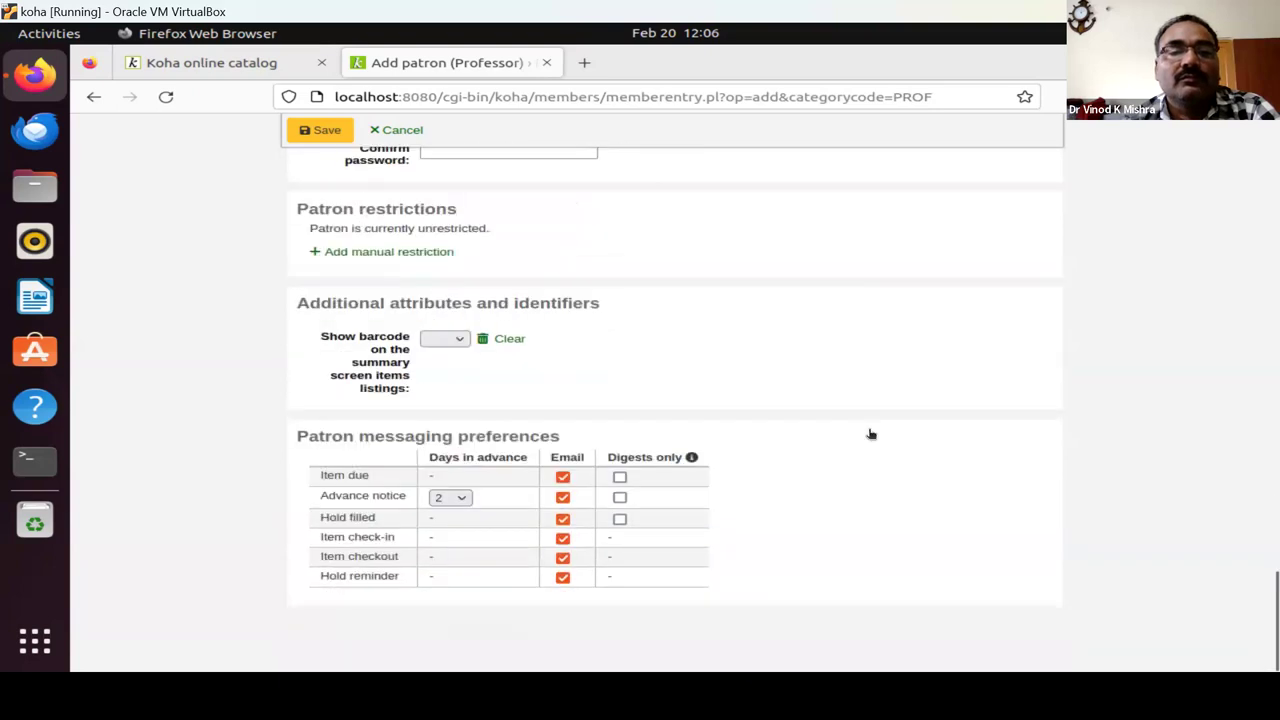
Enter the patron's OPAC/staff login username, then the password and its confirmation.
scroll(869, 434, "up", 8)
left_click(482, 453)
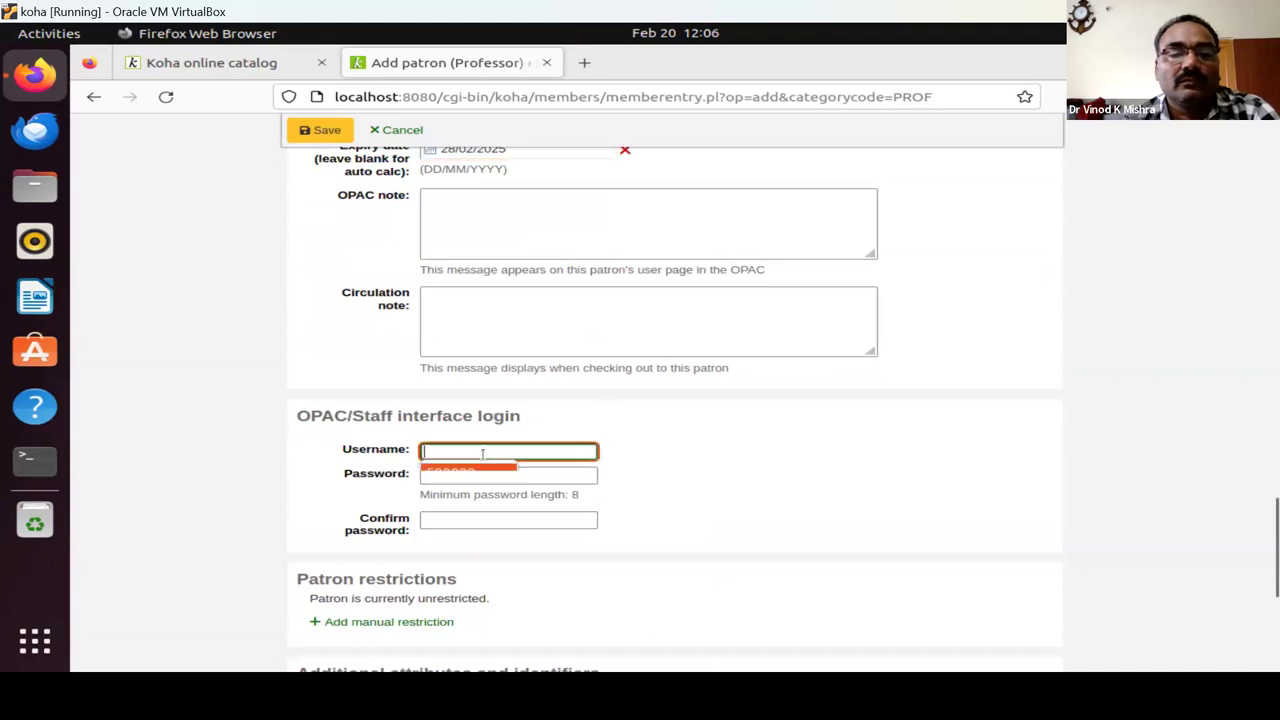
key("Tab")
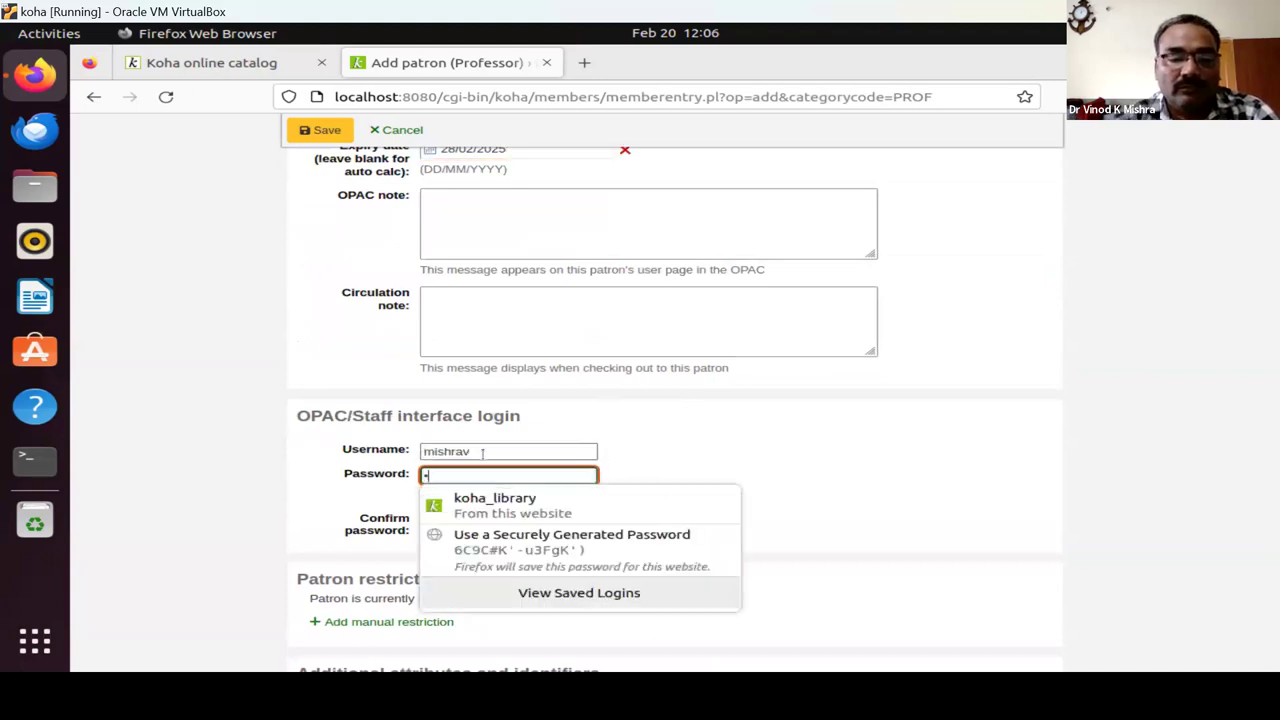
left_click(469, 519)
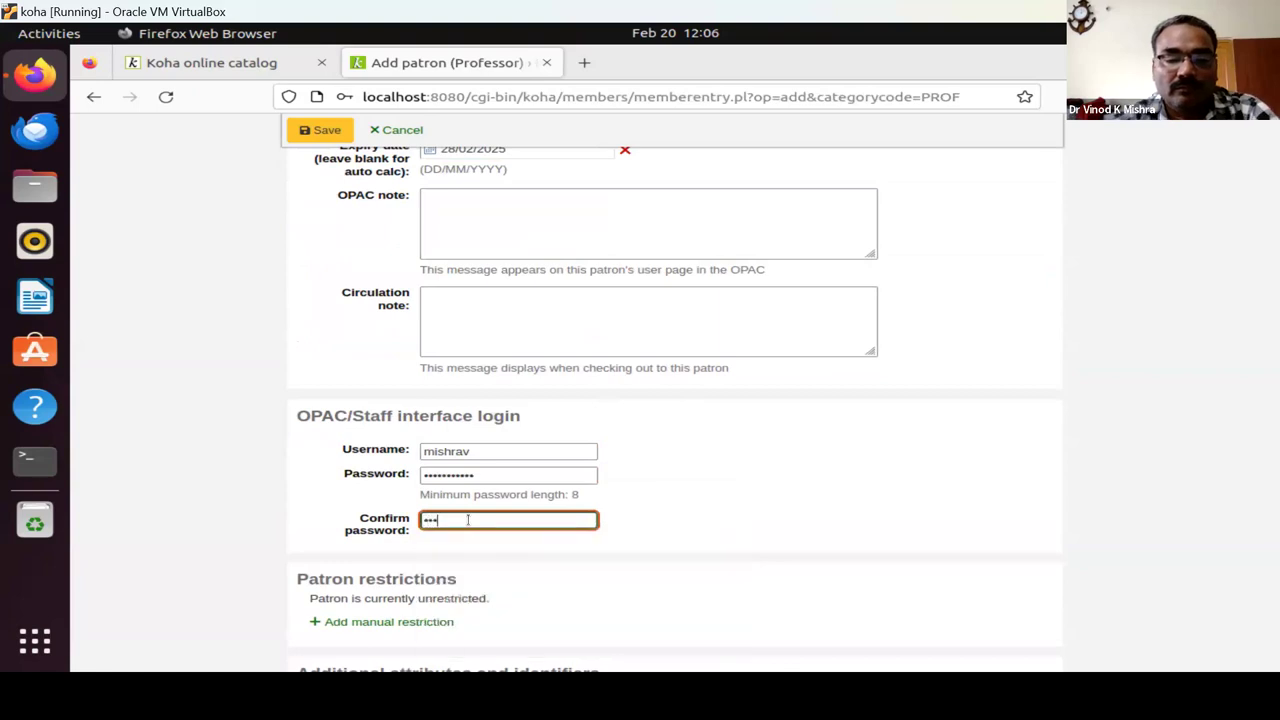
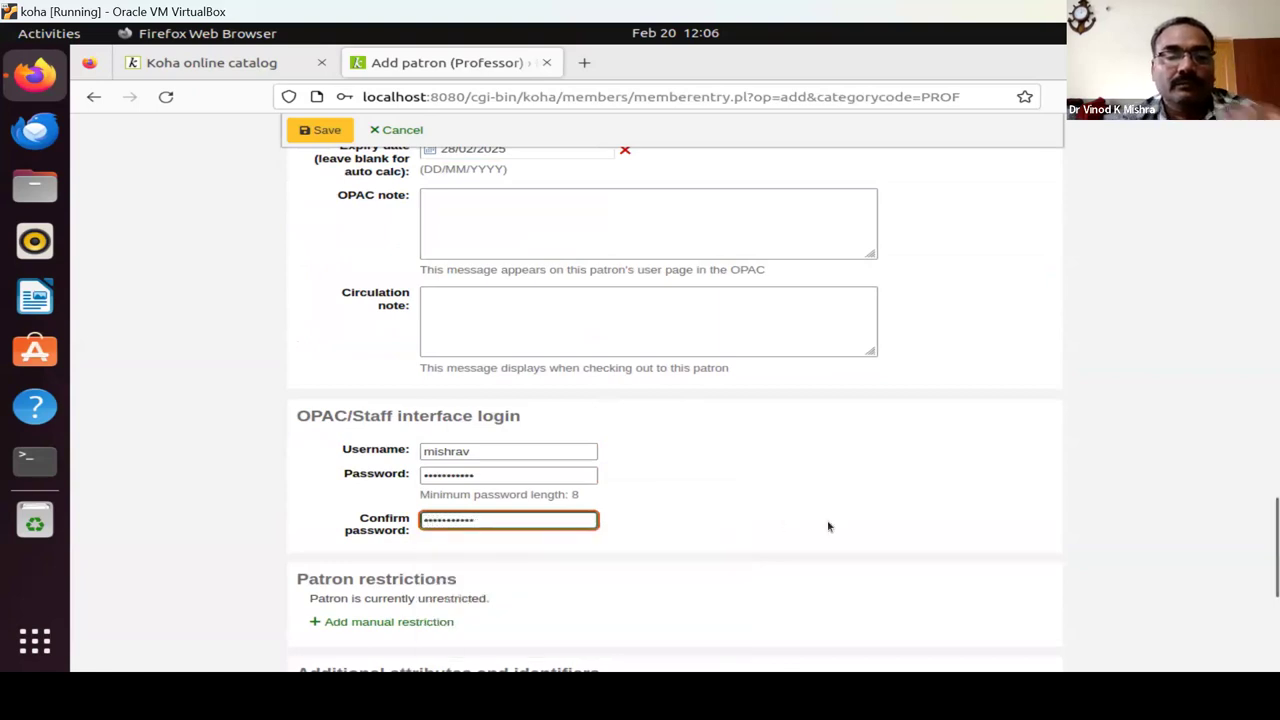
scroll(800, 526, "down", 5)
scroll(789, 526, "down", 2)
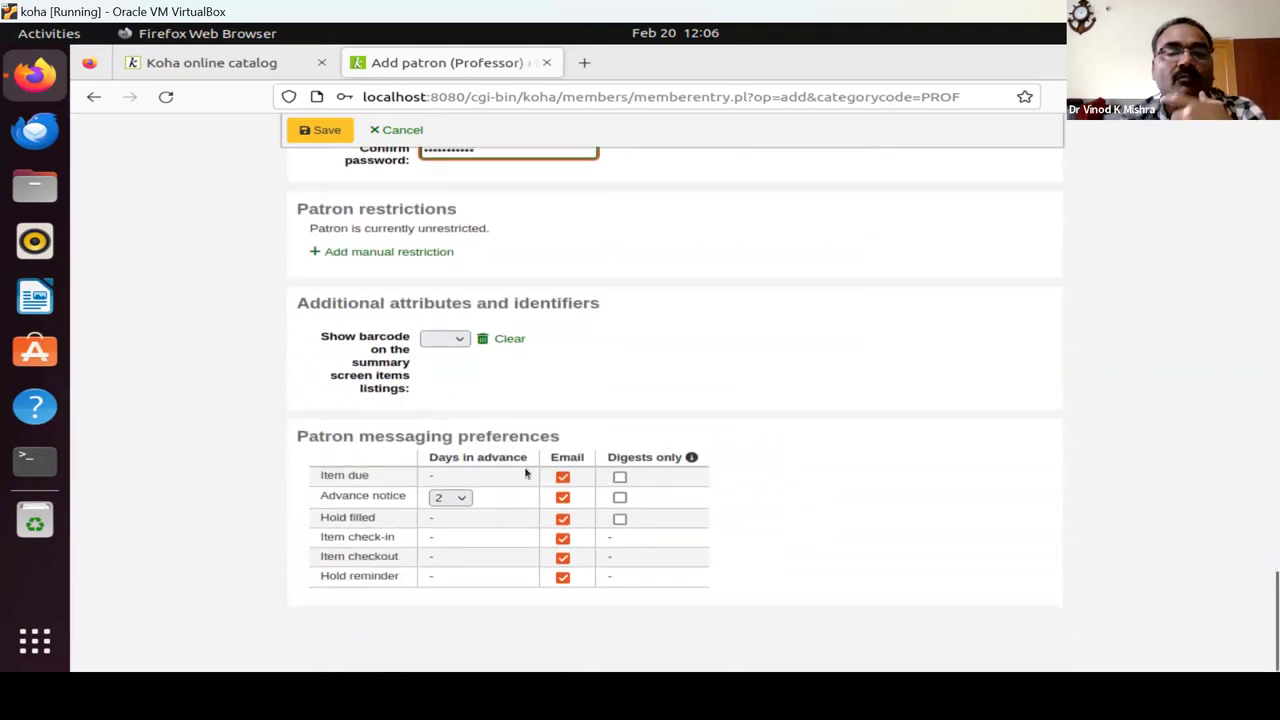
Save the Professor patron record and decline Firefox's offer to remember the login.
left_click(323, 130)
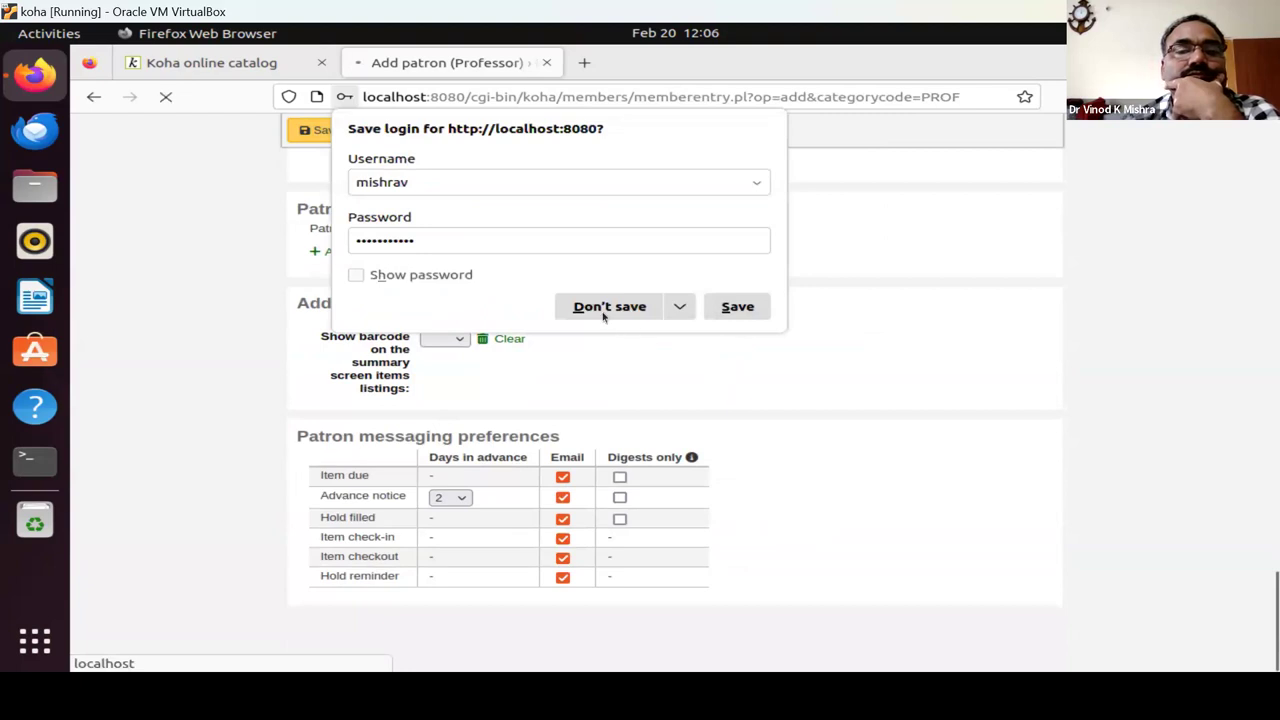
left_click(603, 316)
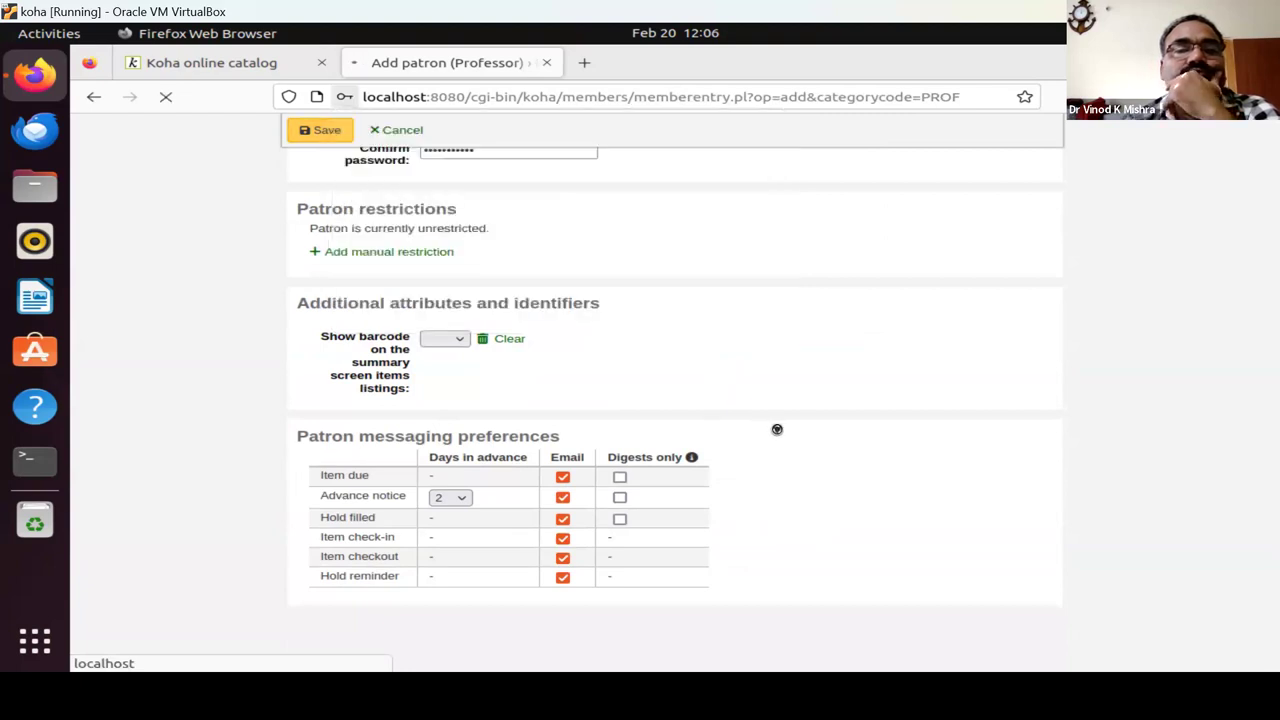
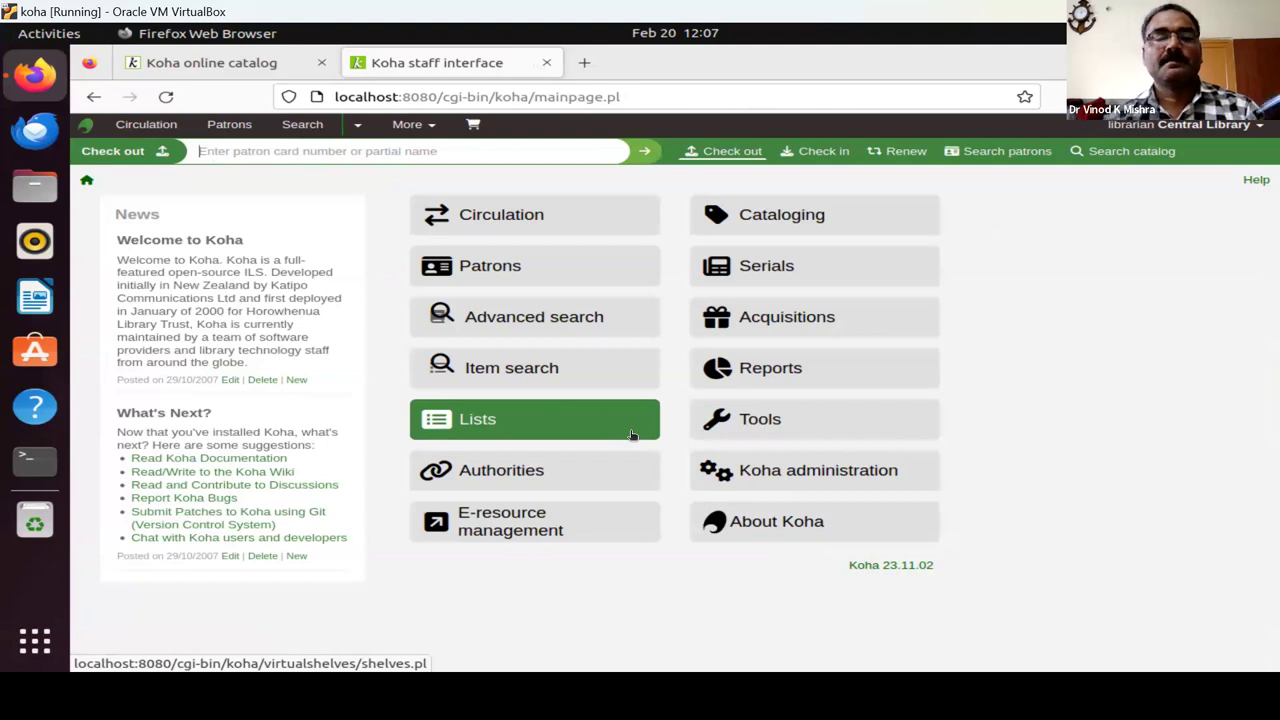
Open the Acquisitions home page showing the BOOK and PERI funds at 500,000.00 each.
left_click(799, 322)
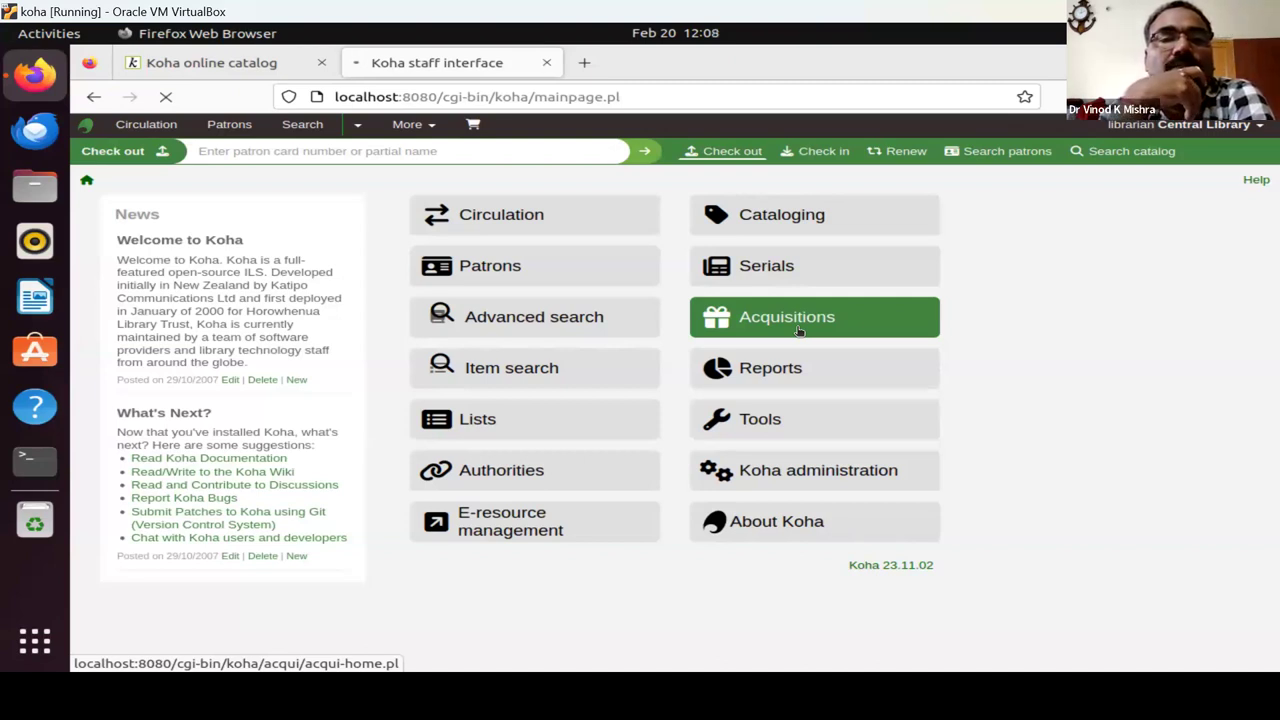
left_click(799, 331)
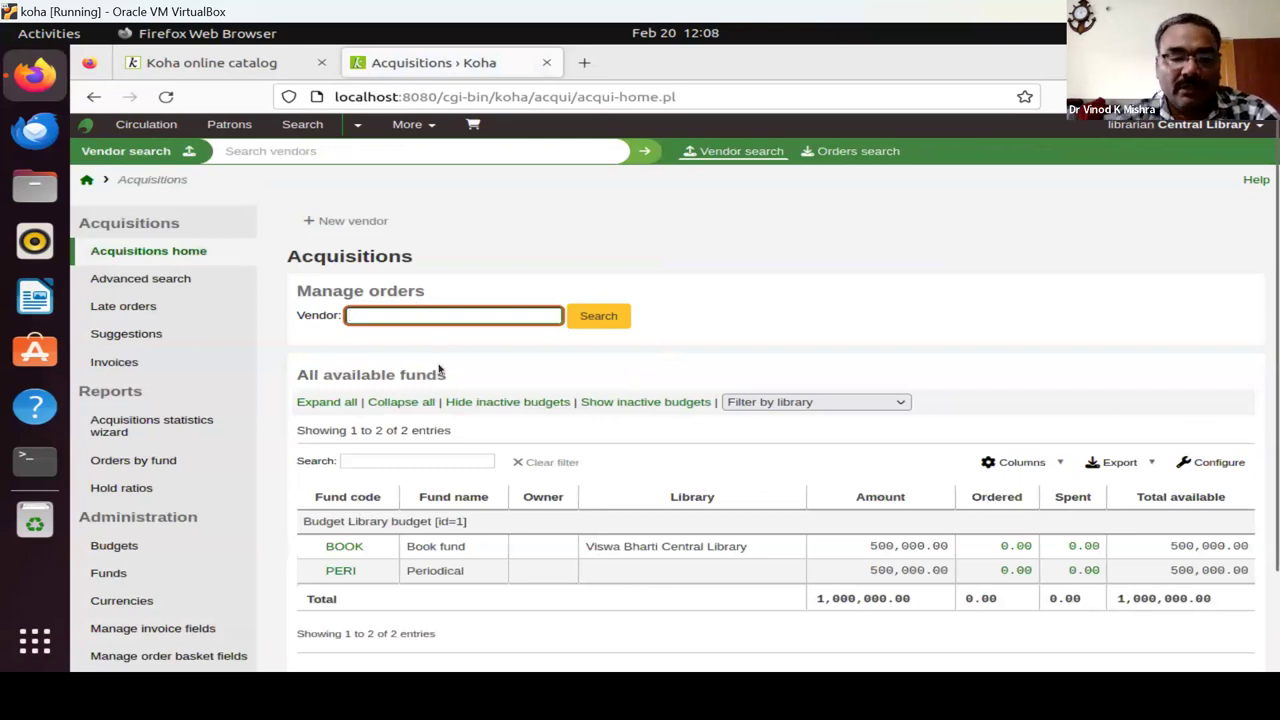
Enter 'ox' in the Vendor box, clear it again, and return to the staff home page.
type("ox")
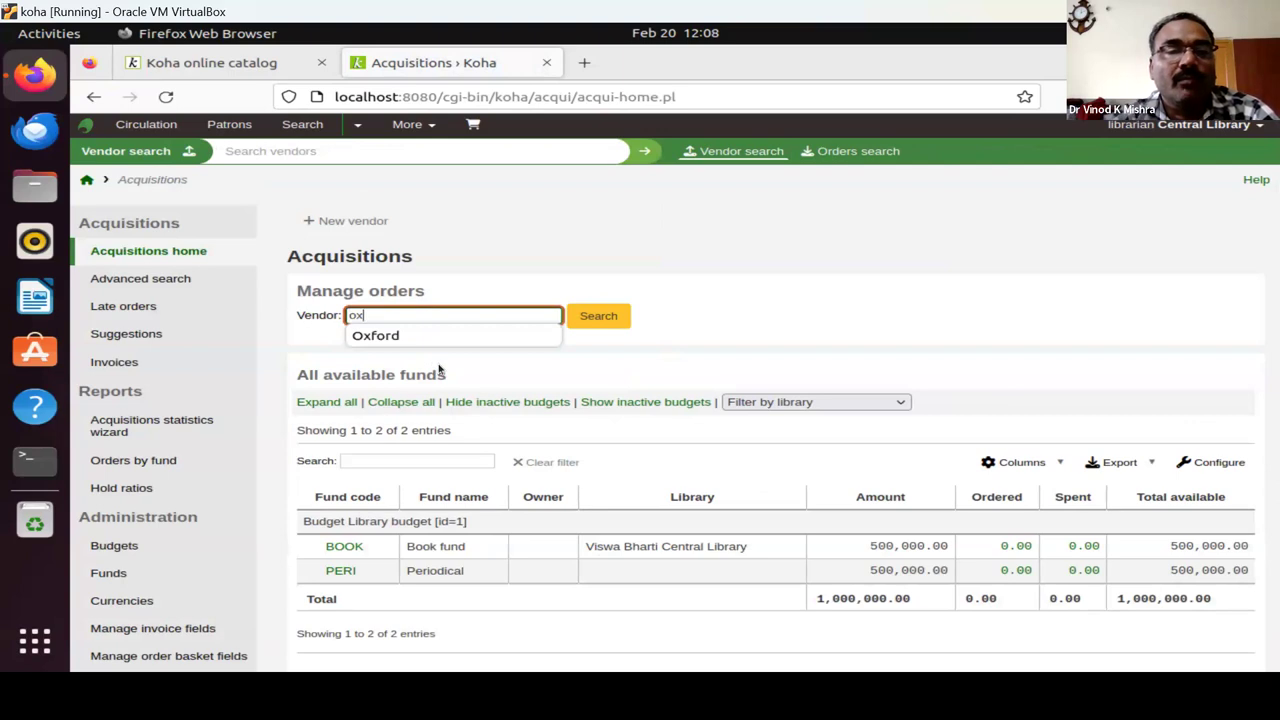
key("BackSpace")
key("BackSpace")
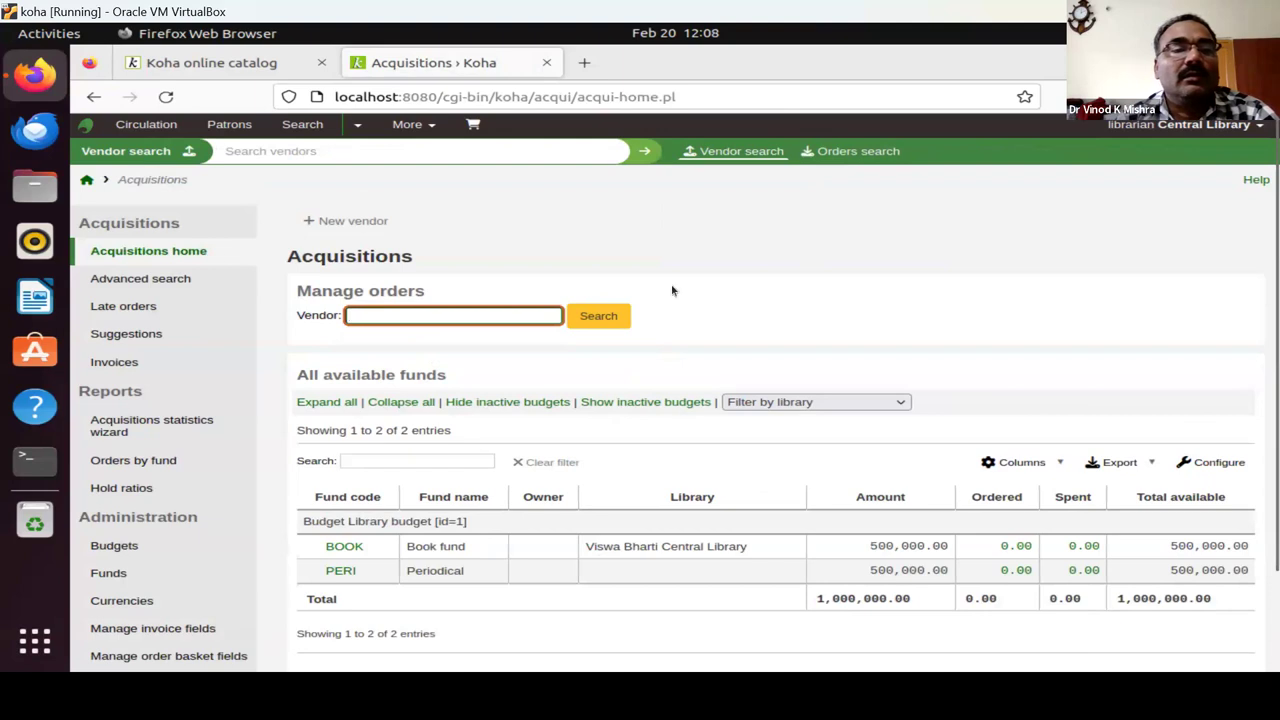
triple_click(78, 207)
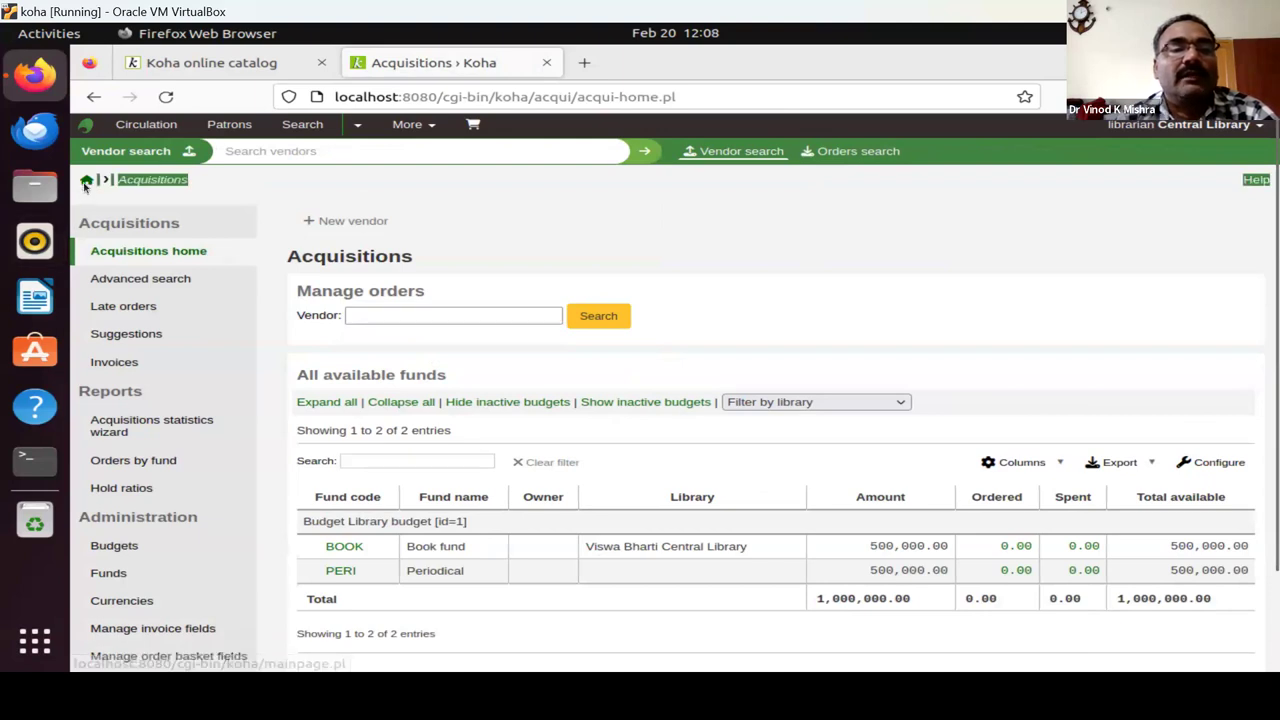
left_click(86, 182)
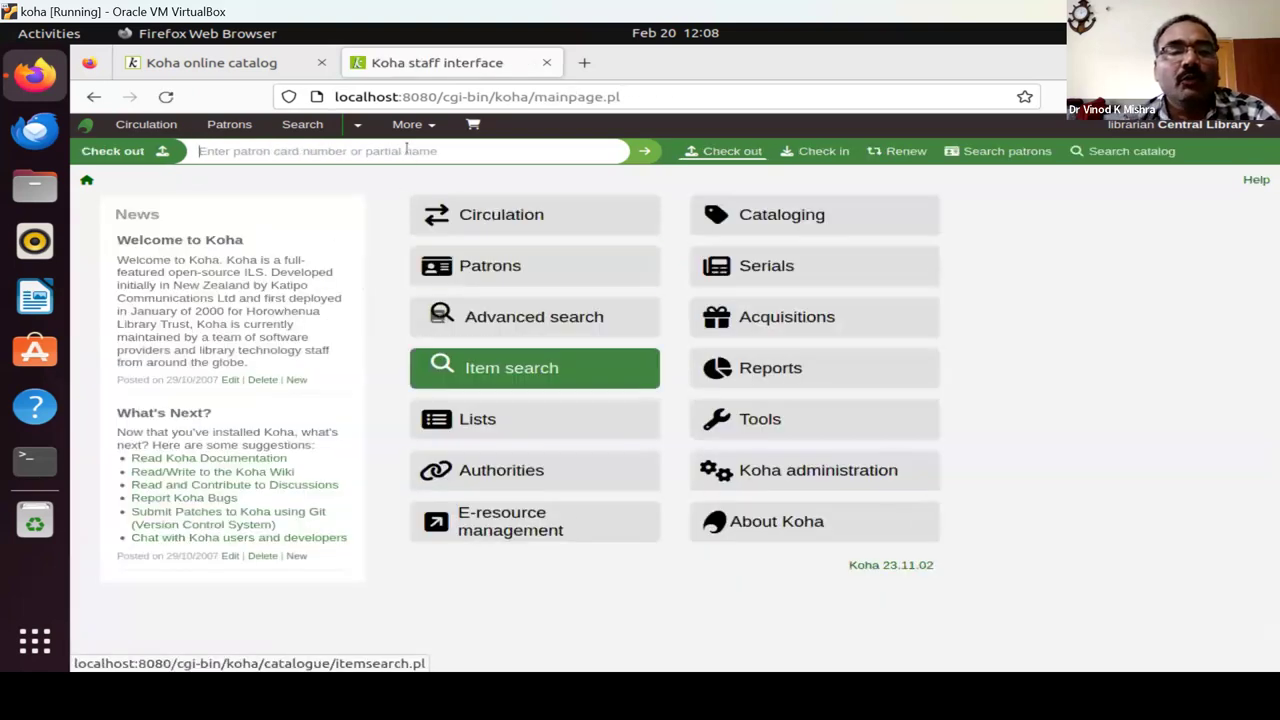
Search for the professor patron by name to reach their empty checkout page.
type("amit")
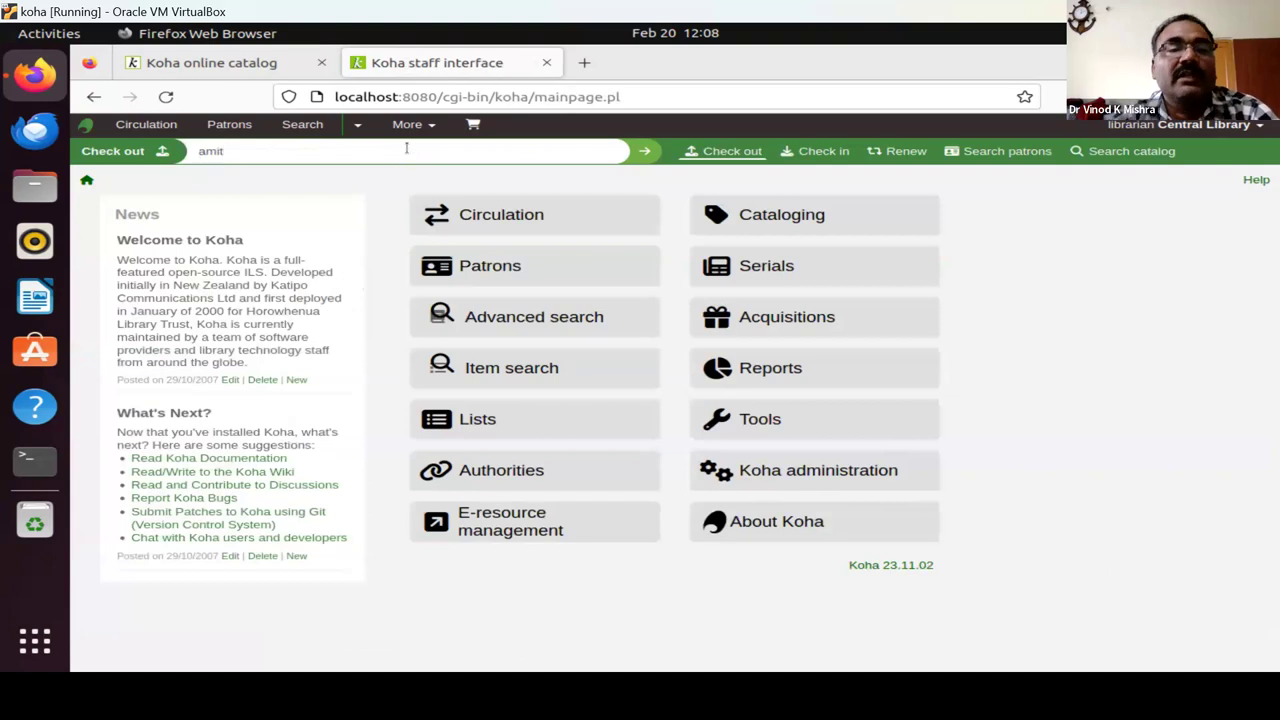
key("Return")
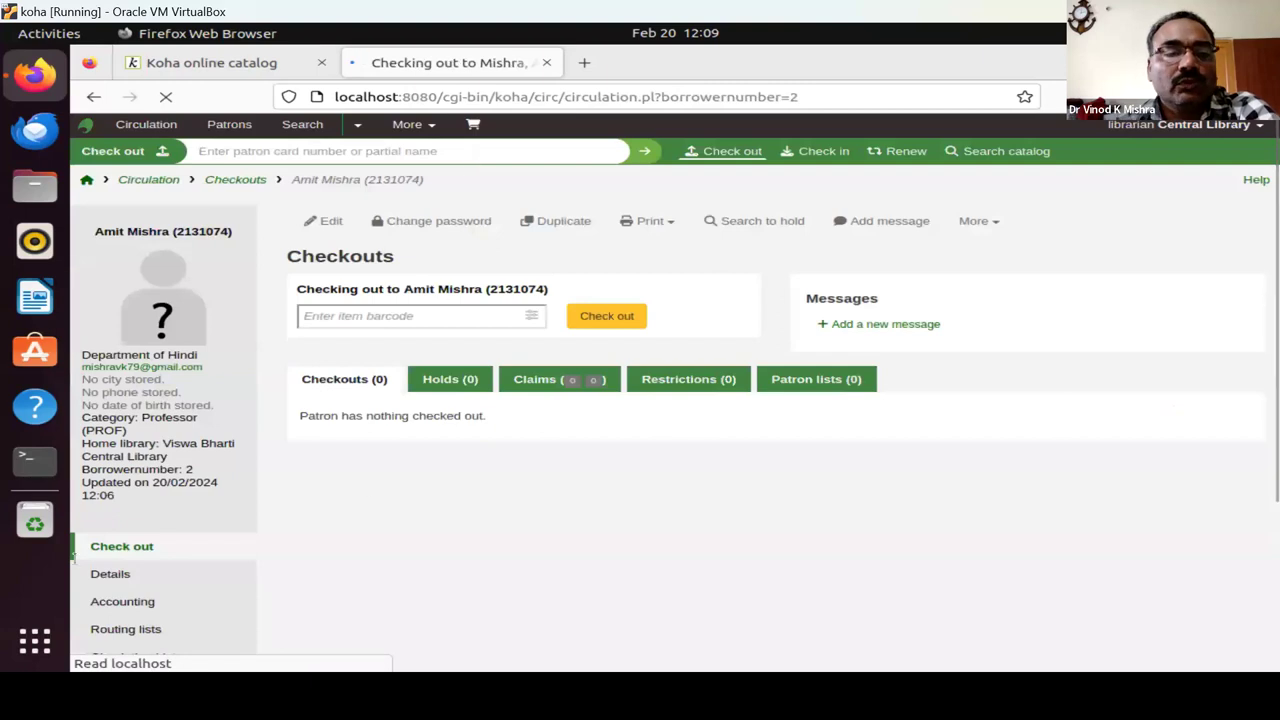
Open the patron's empty purchase suggestions list and start a new suggestion form.
scroll(306, 502, "down", 3)
scroll(306, 502, "down", 1)
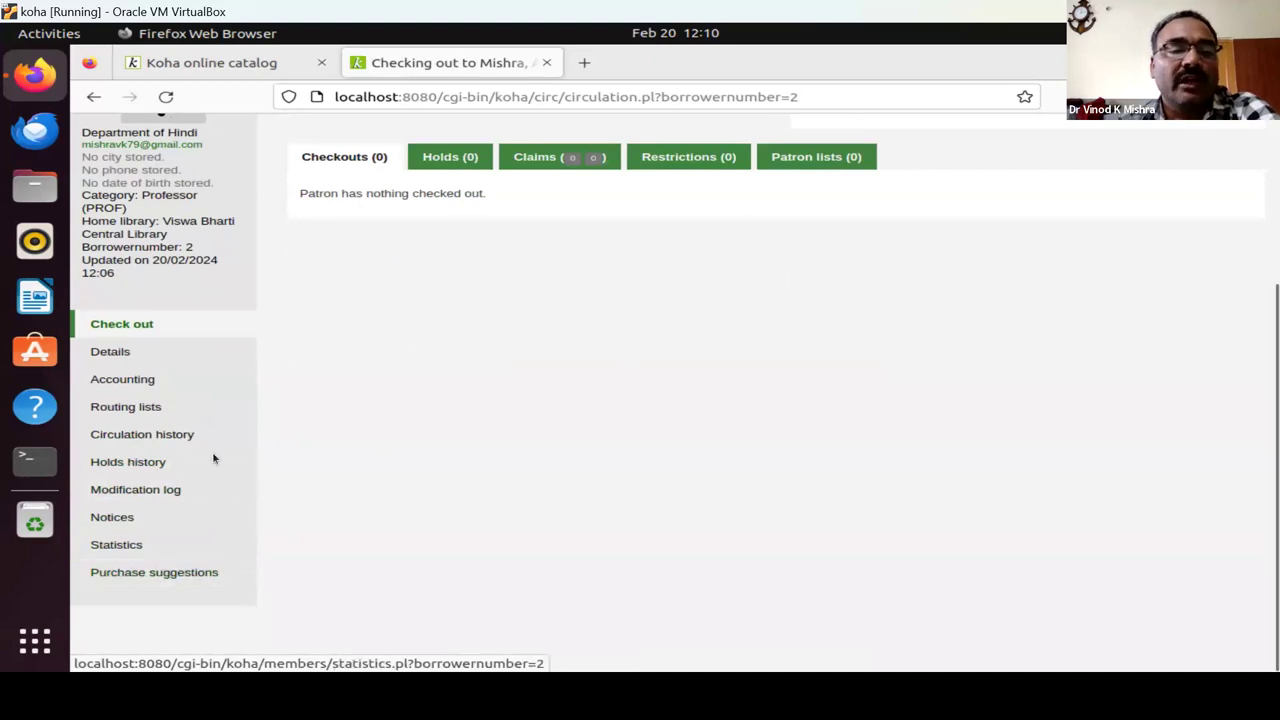
left_click(148, 577)
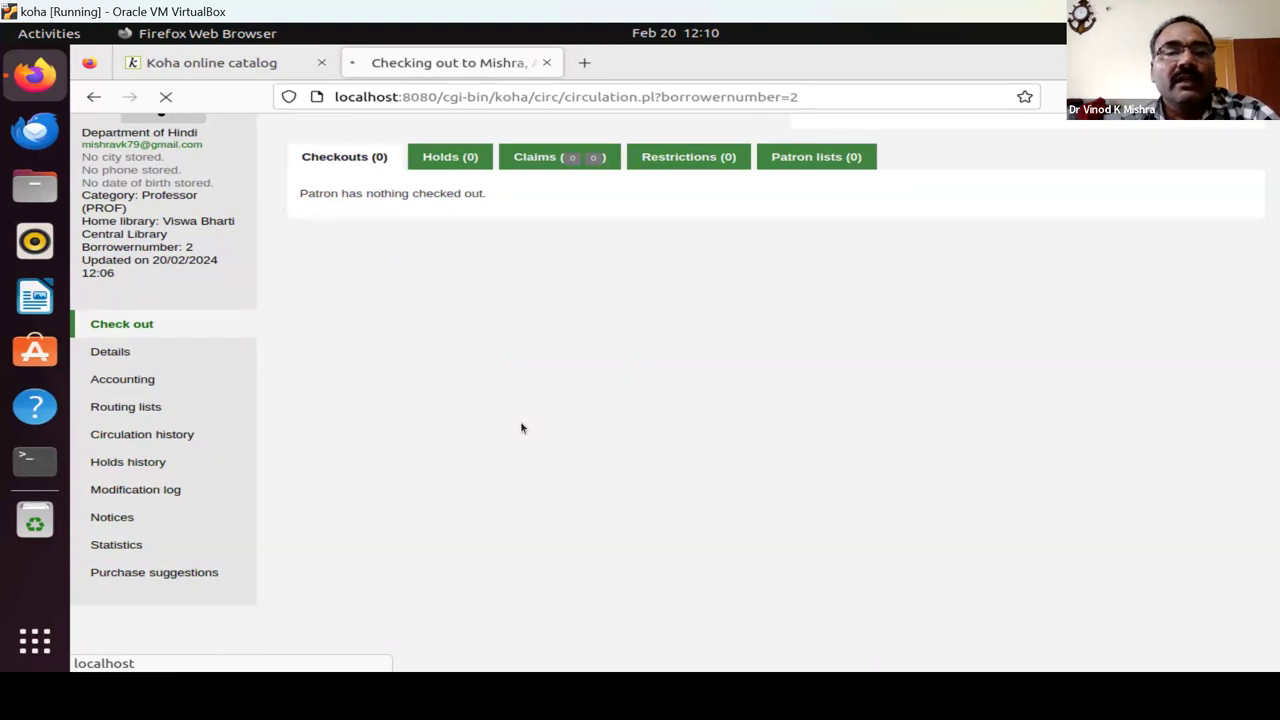
left_click(181, 576)
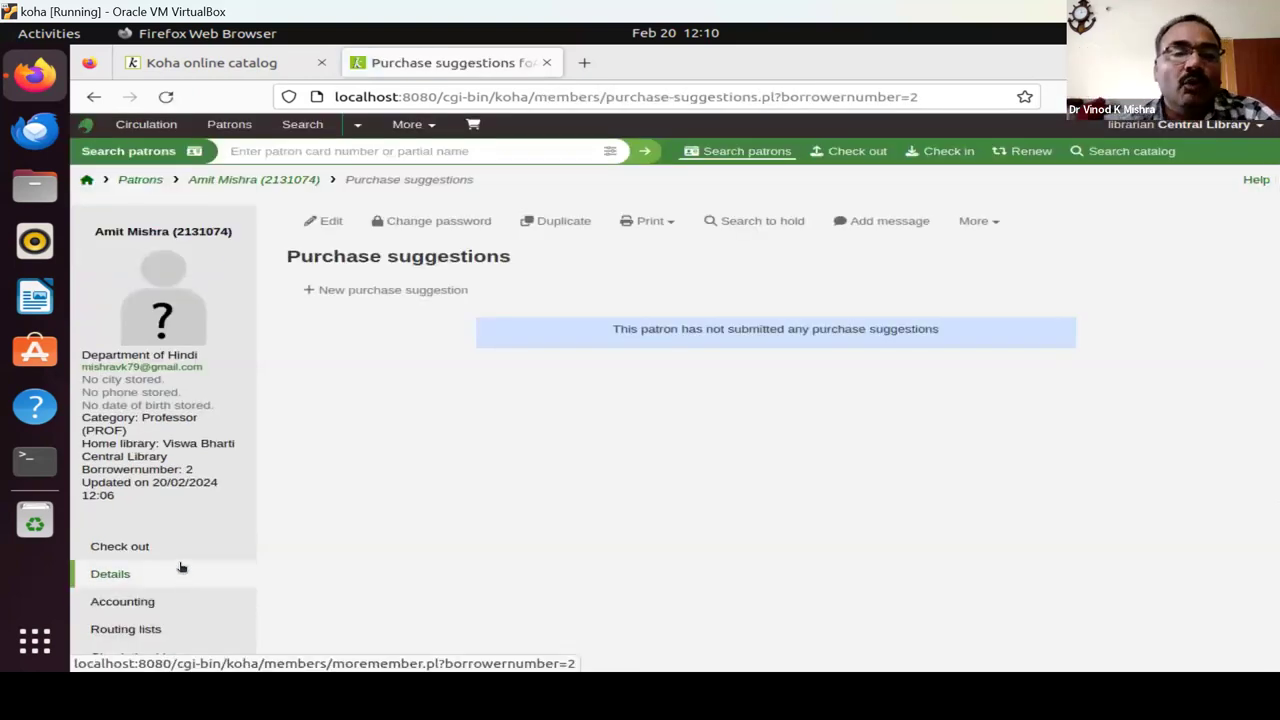
left_click(340, 292)
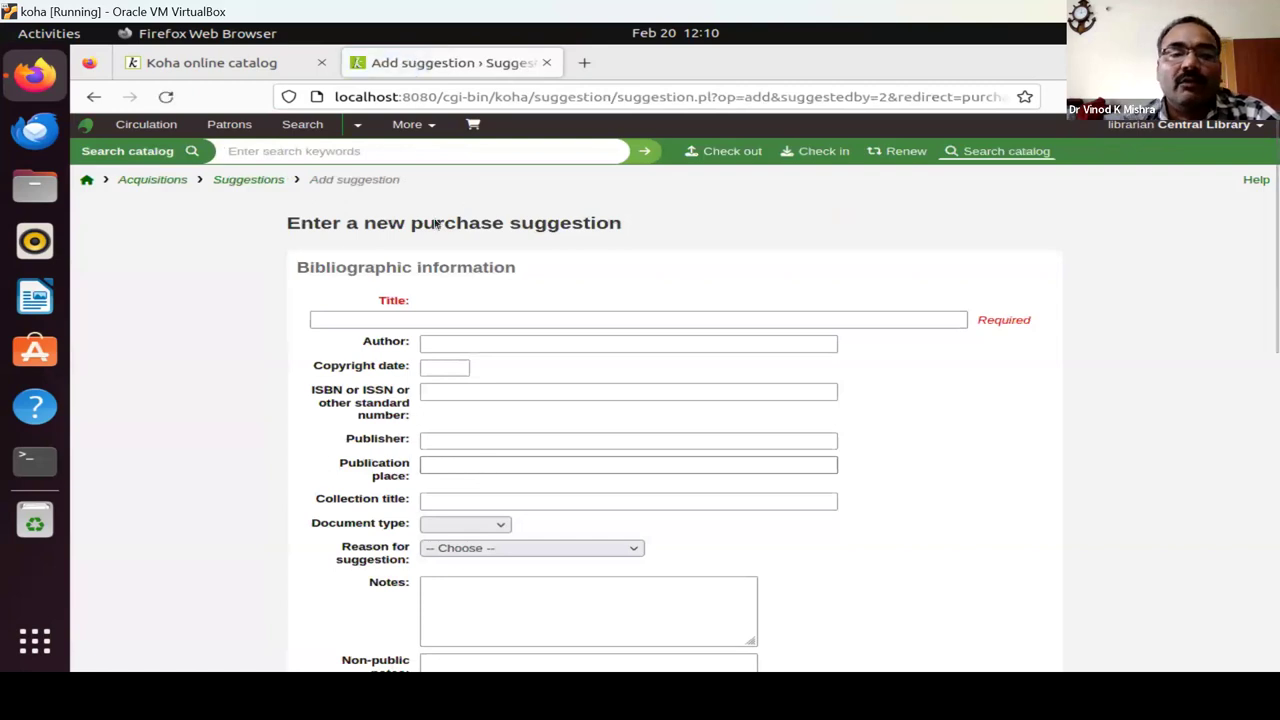
left_click(386, 316)
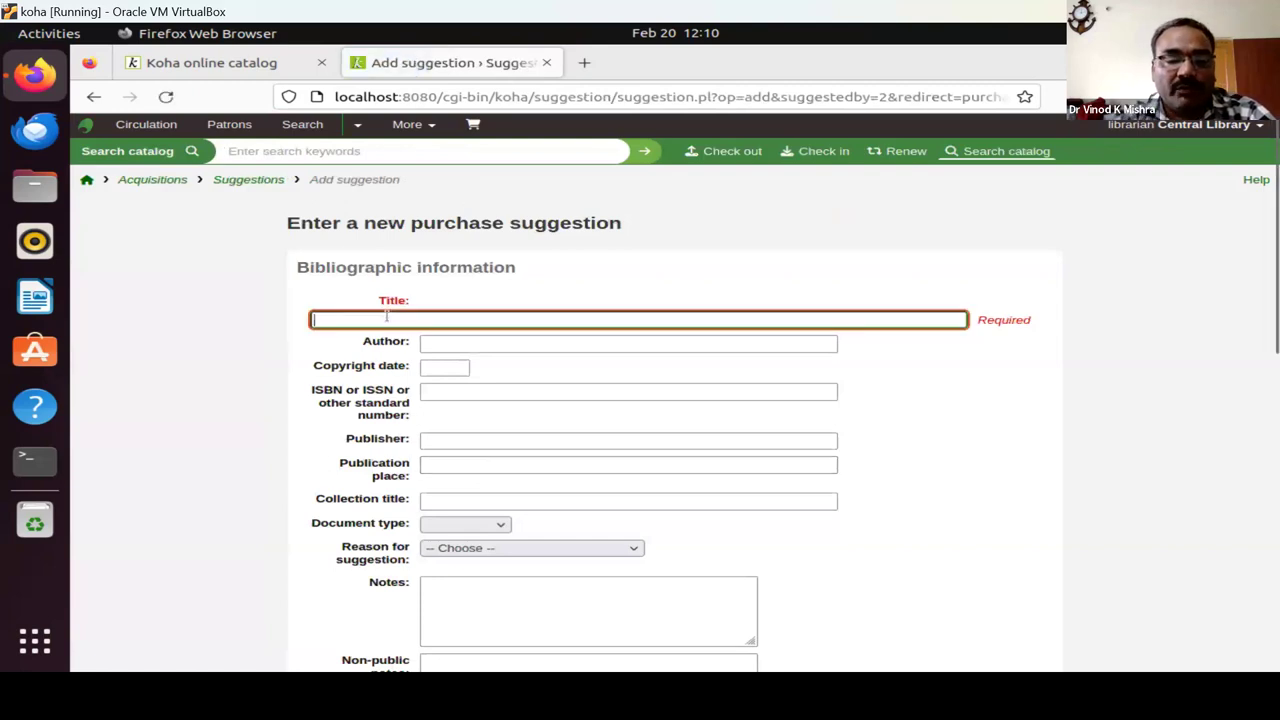
type("Five laws of ")
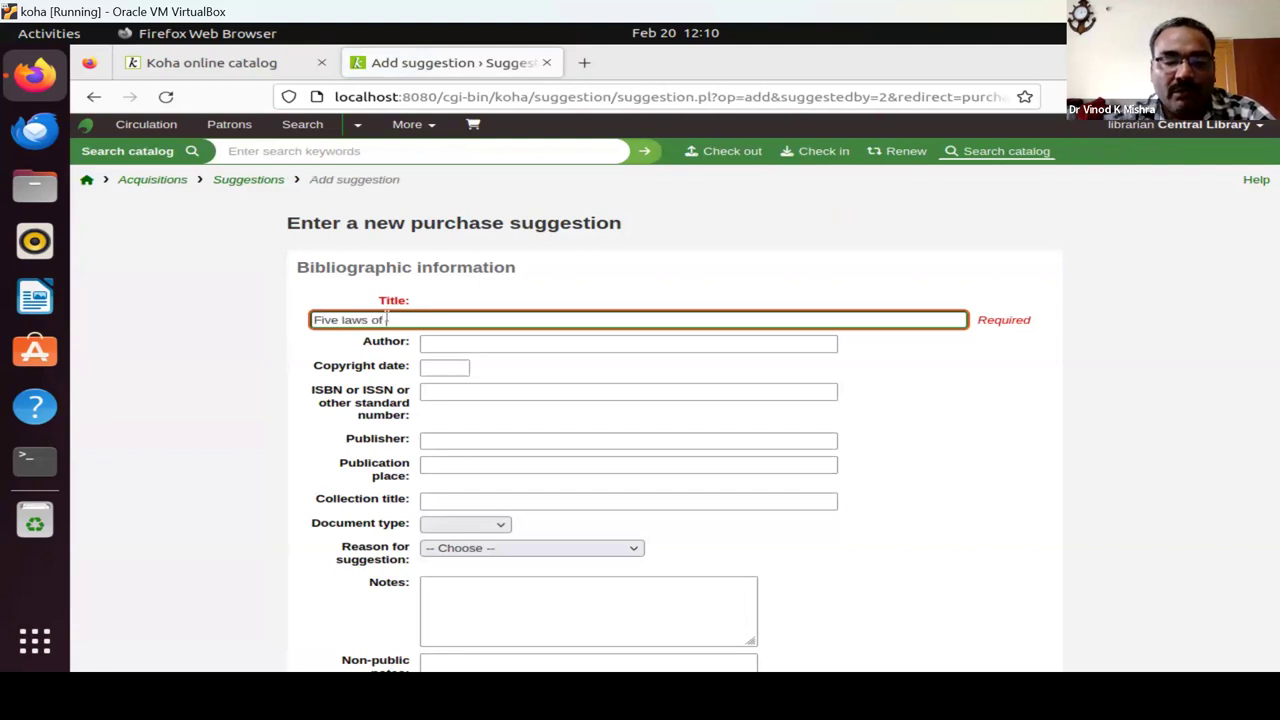
type("Librar")
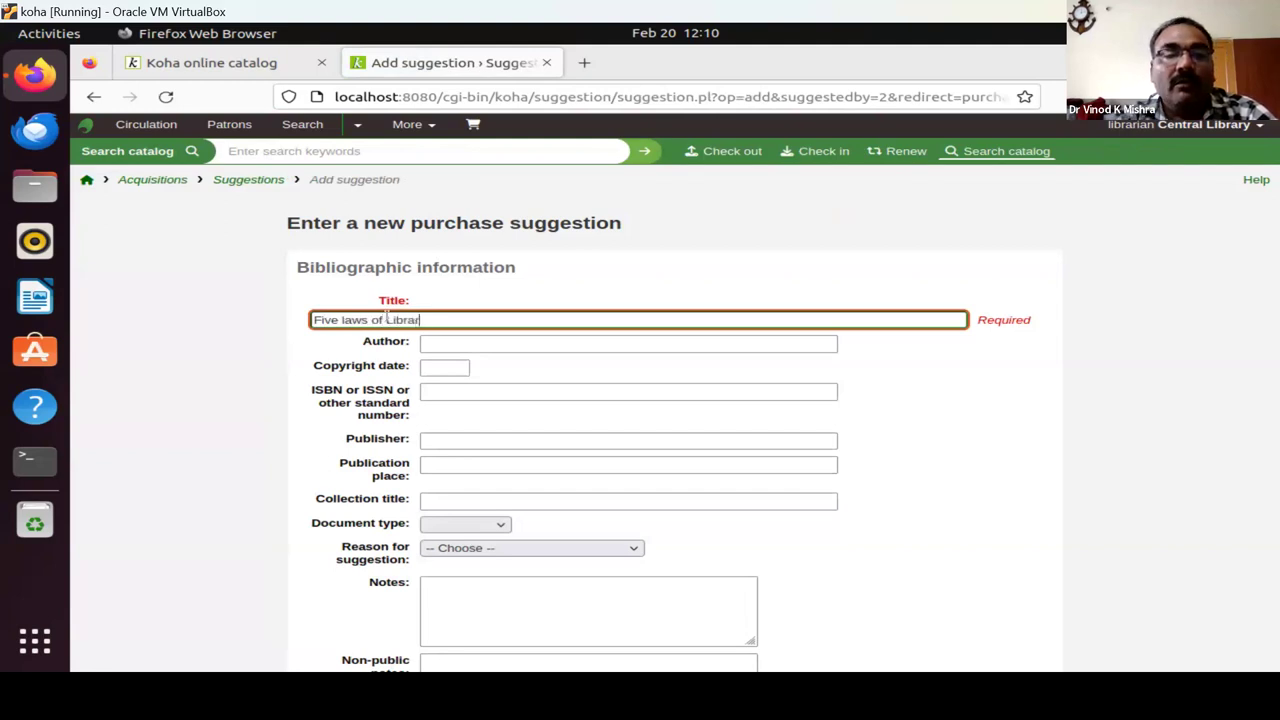
type("y Science")
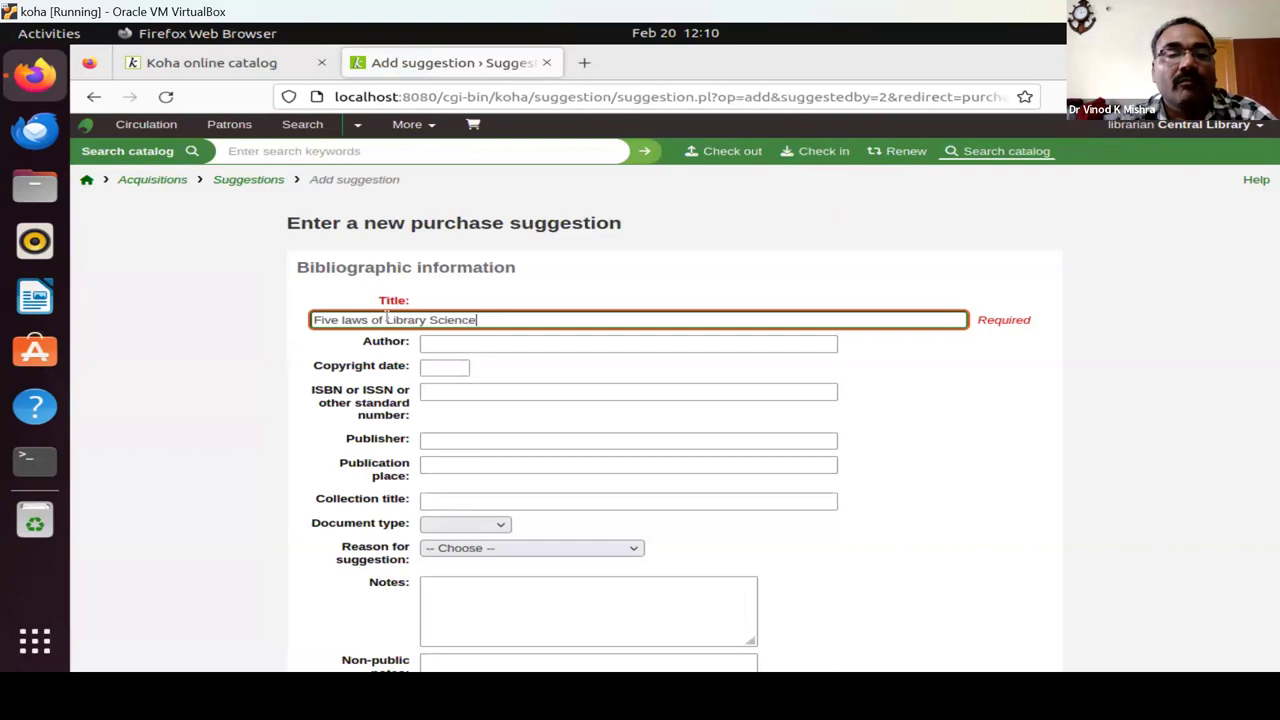
left_click(472, 342)
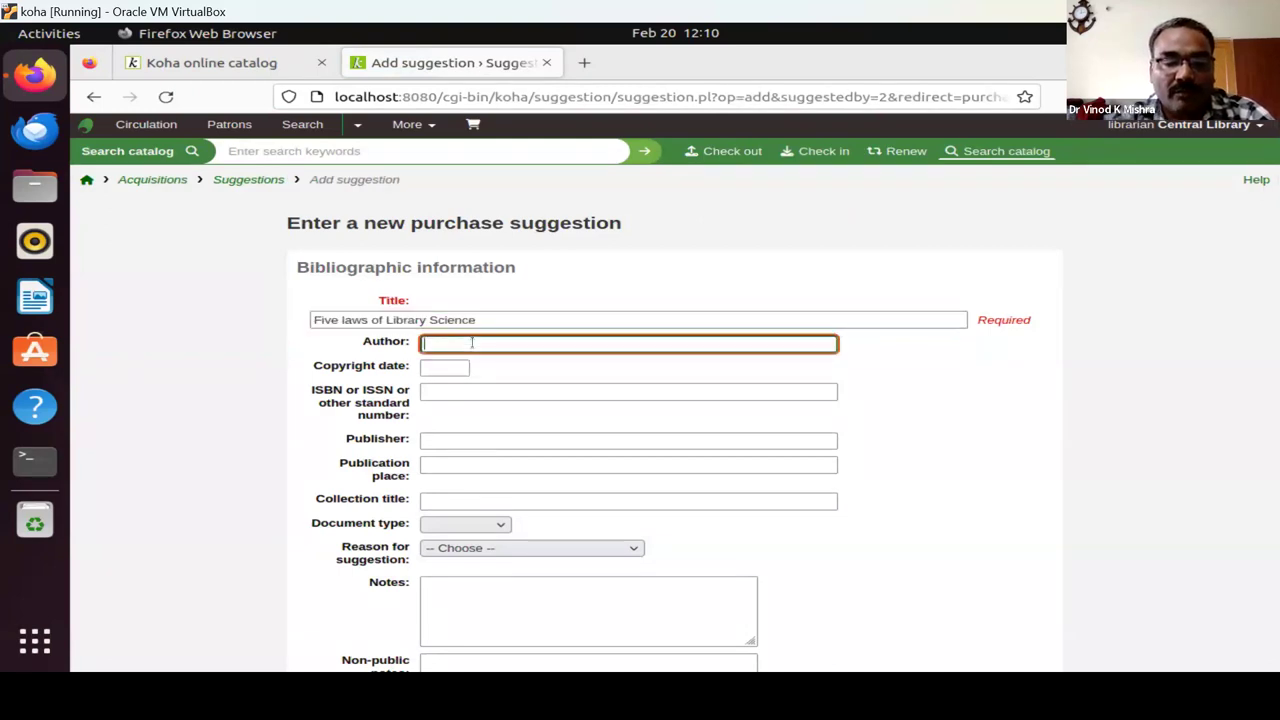
type("Ranganathan")
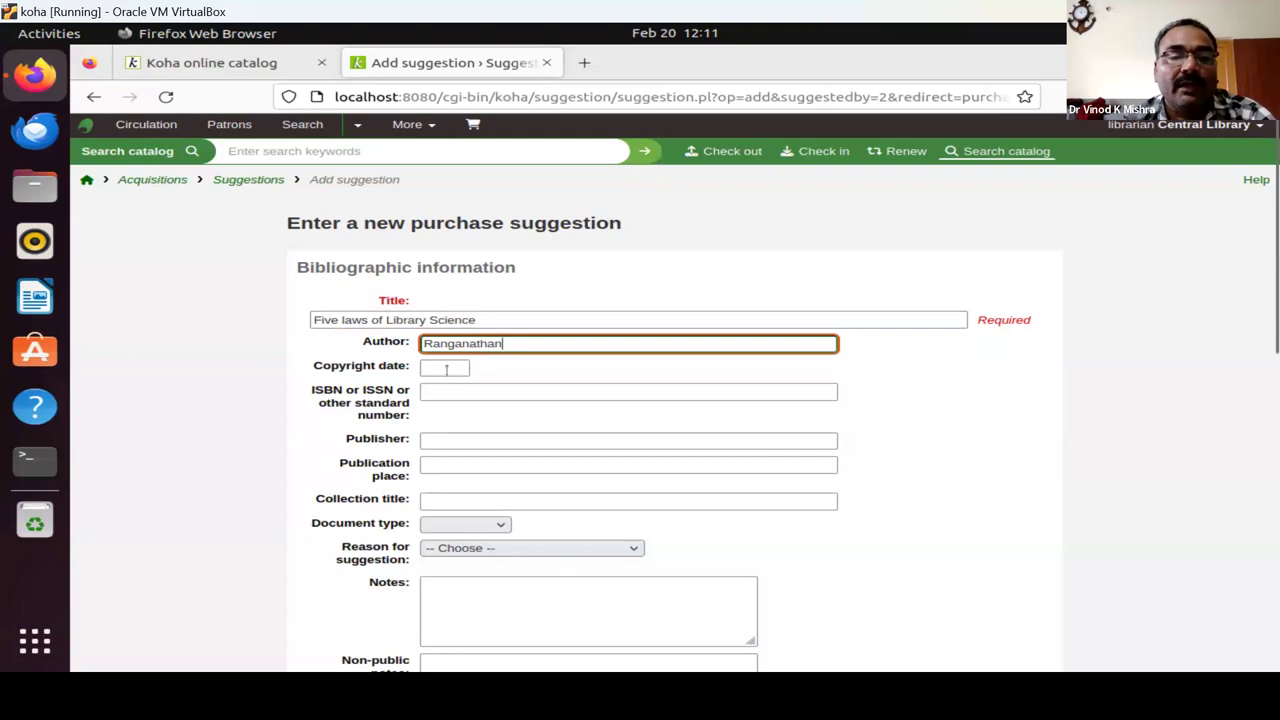
left_click(449, 390)
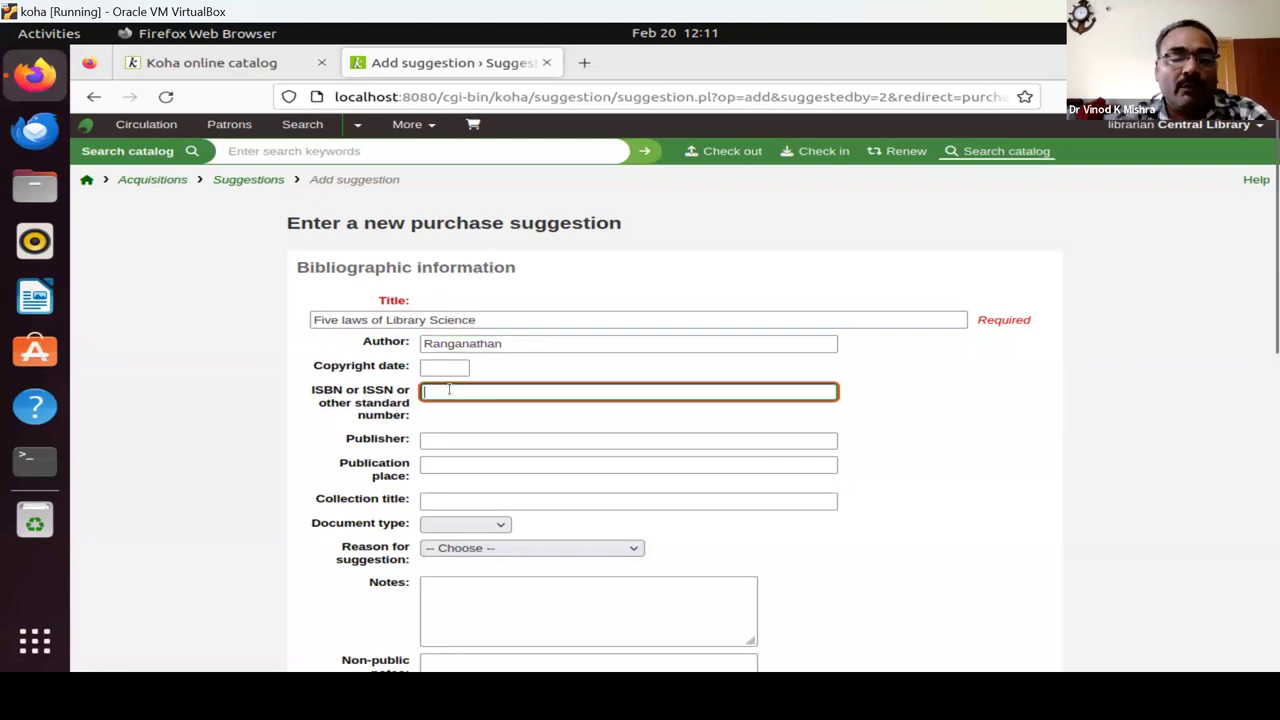
type("1234567890")
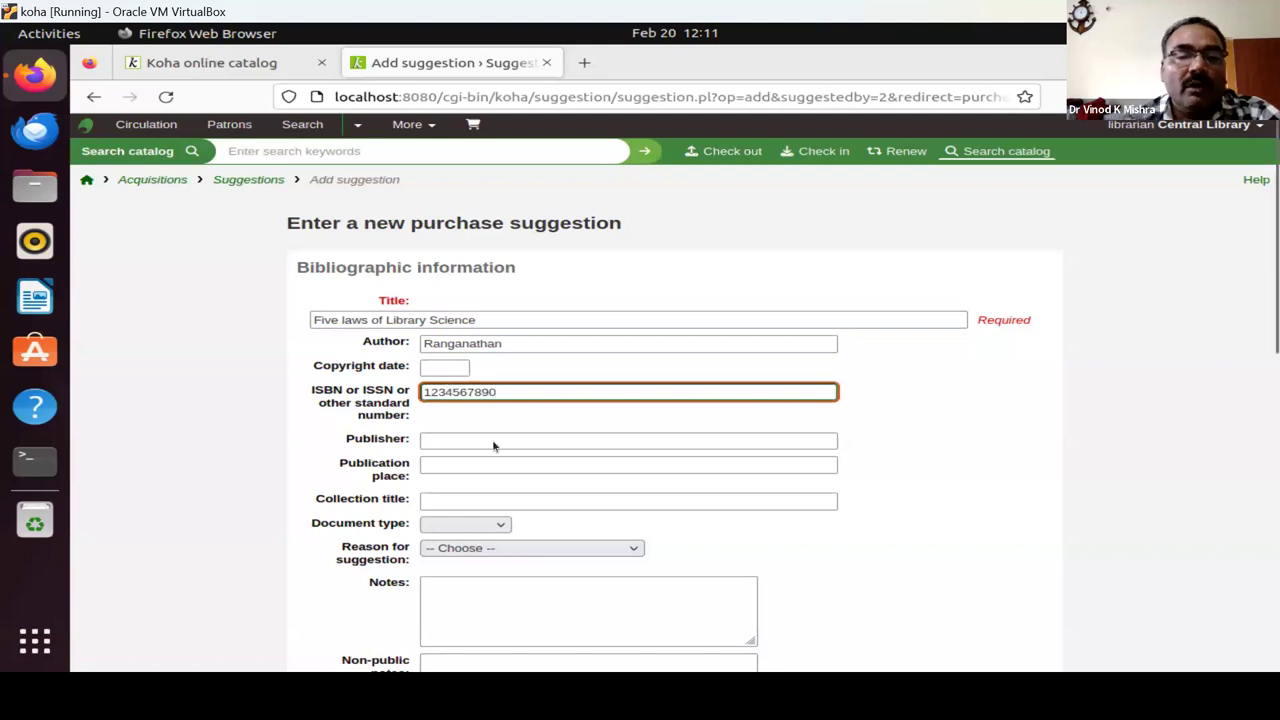
left_click(455, 441)
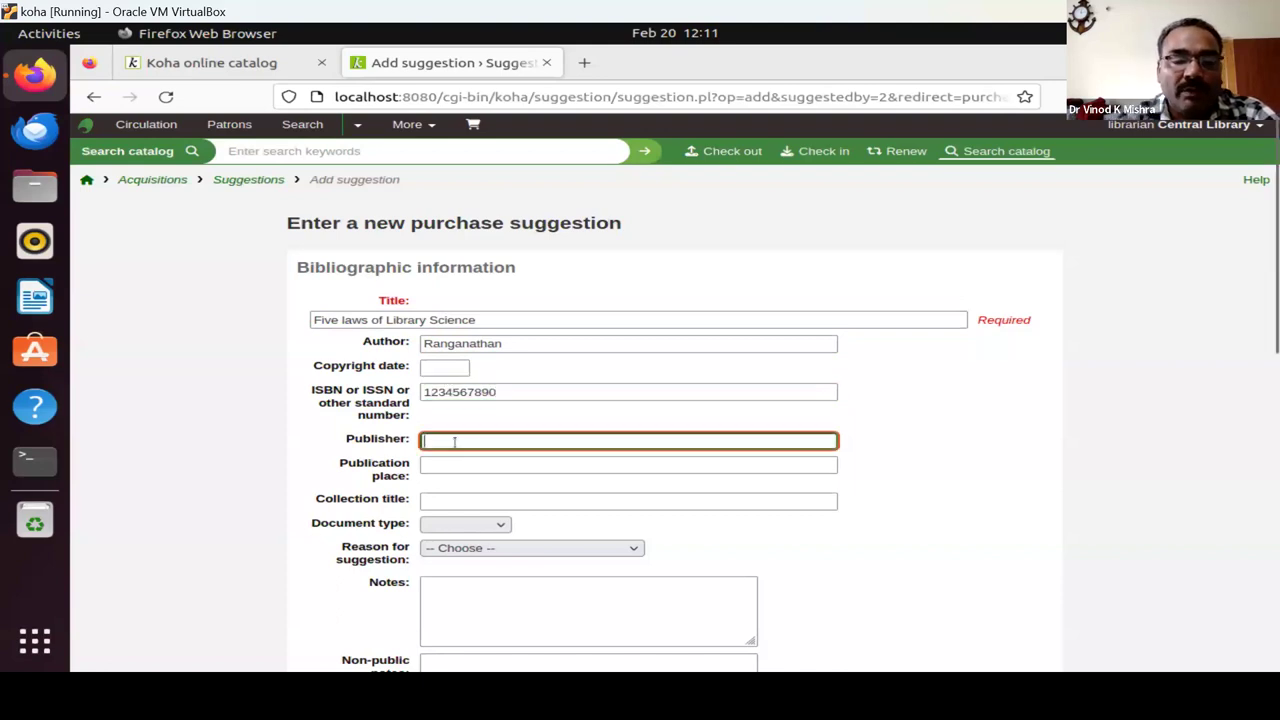
type("Ess ")
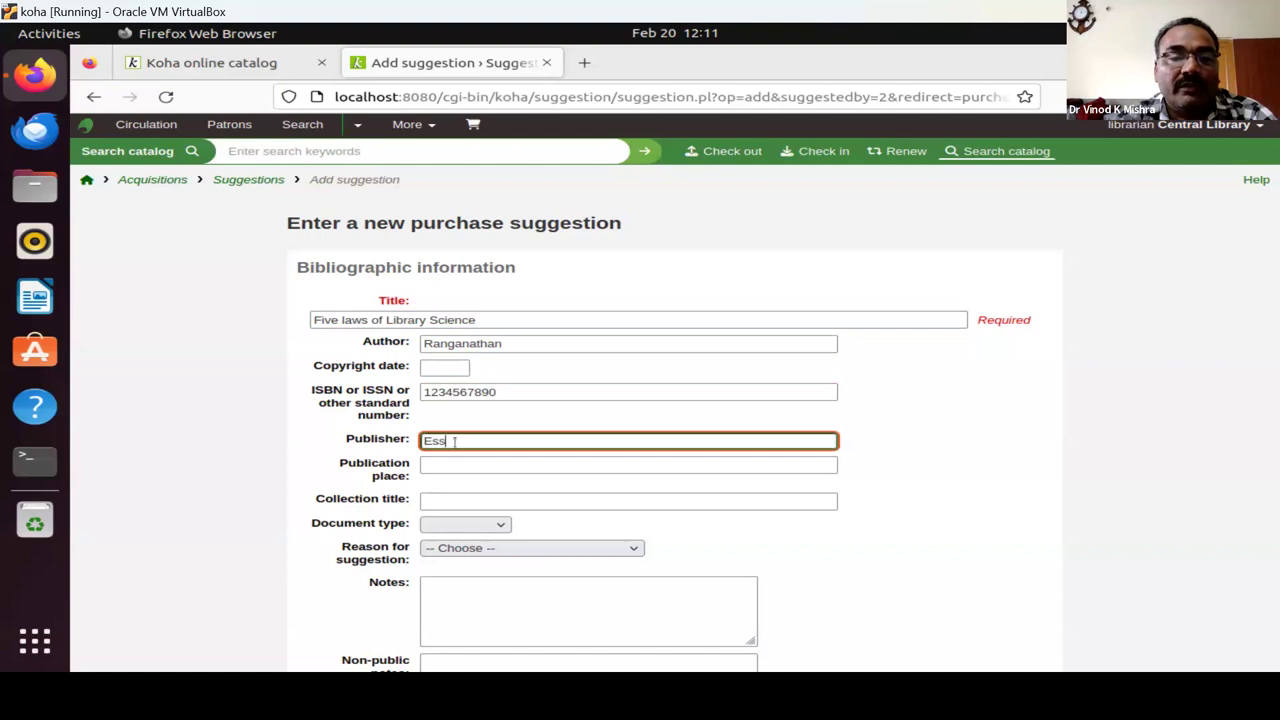
type("Ess")
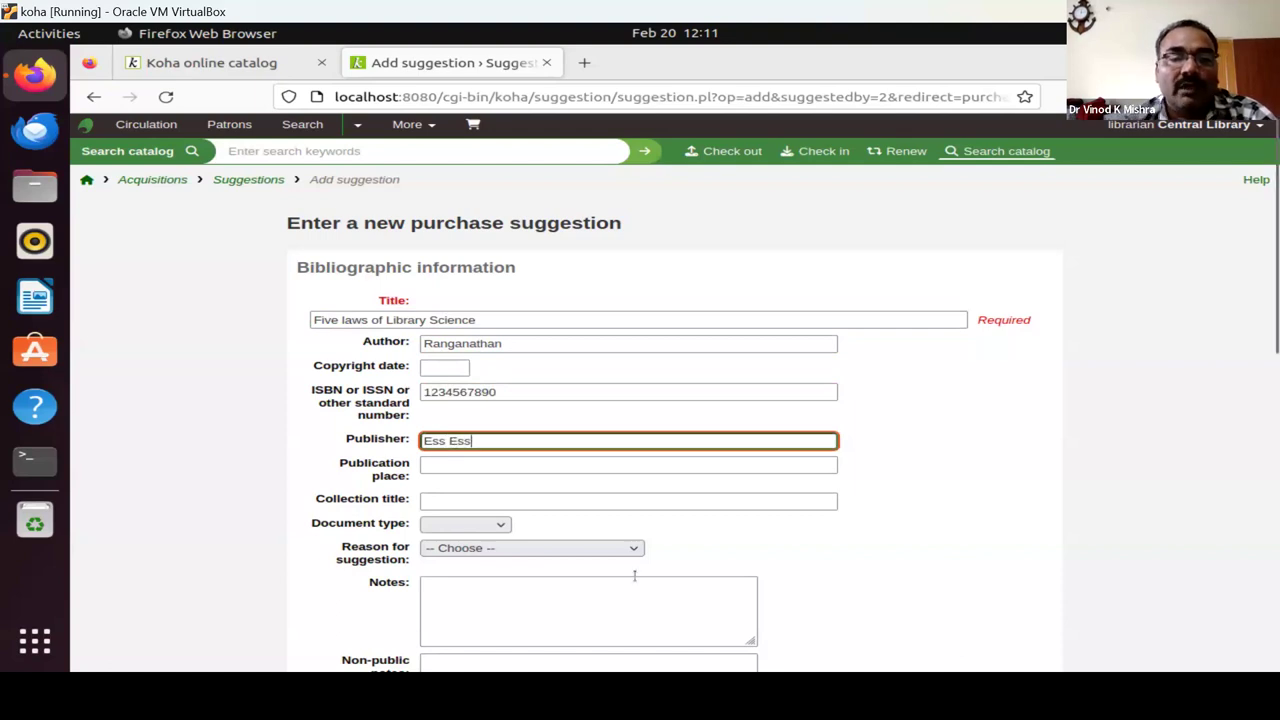
Set the suggestion reason to 'Upcoming title by popular author'.
scroll(780, 530, "down", 5)
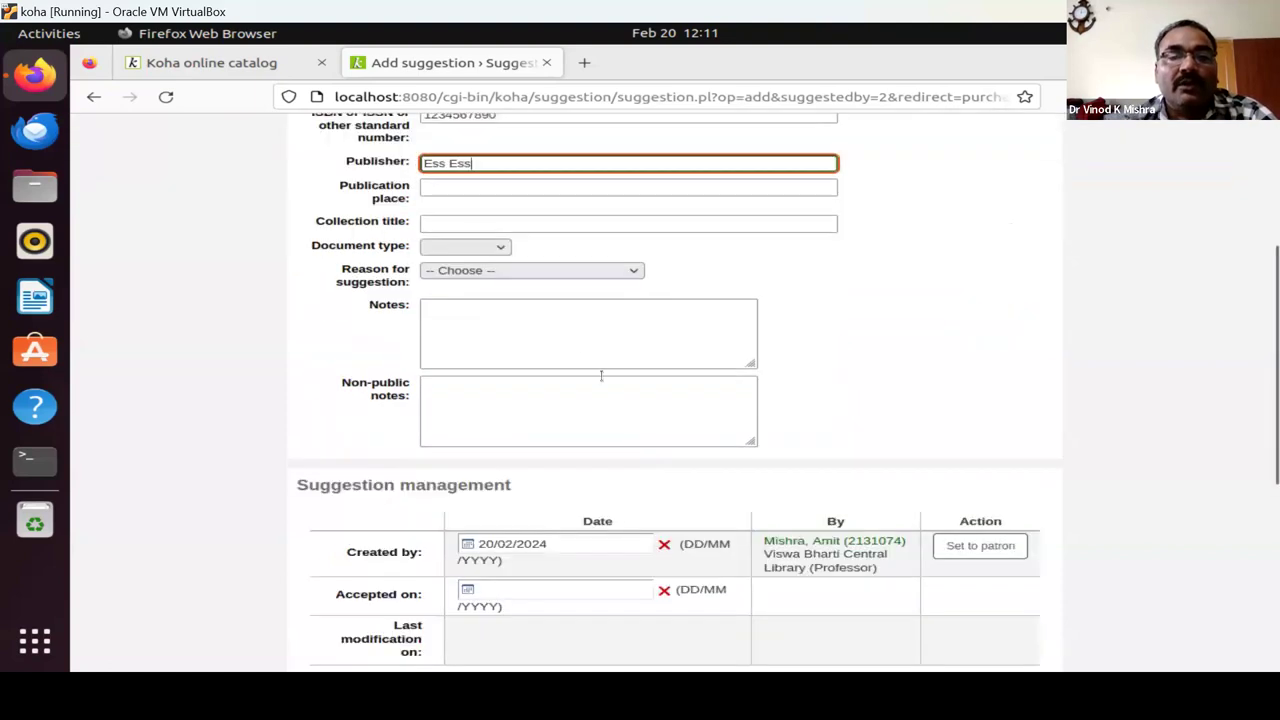
left_click(563, 274)
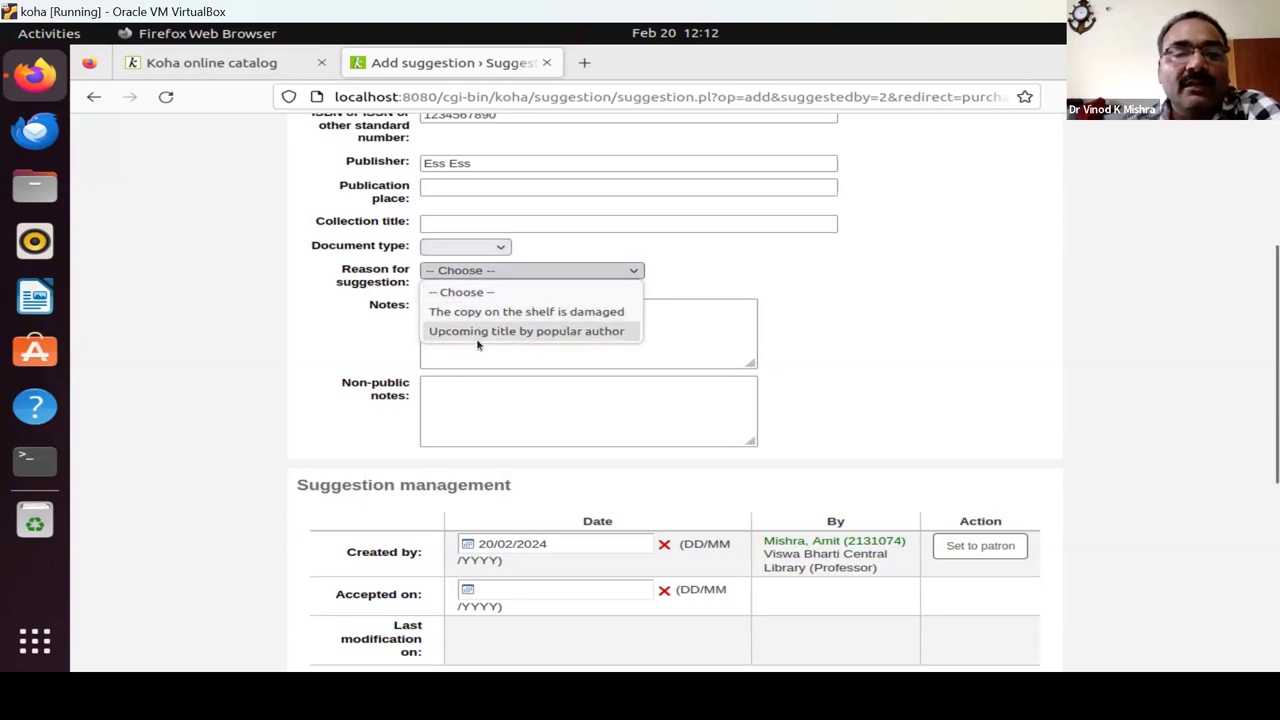
left_click(477, 340)
left_click(478, 313)
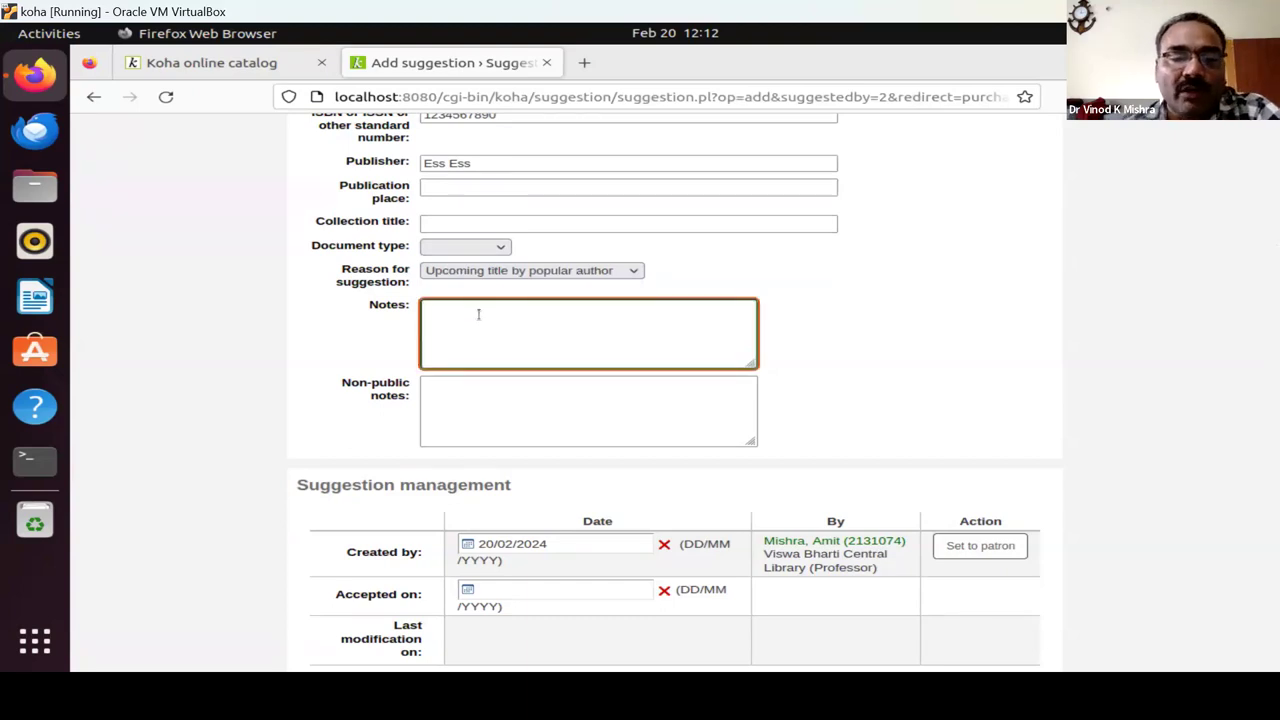
scroll(478, 313, "down", 5)
scroll(478, 313, "down", 3)
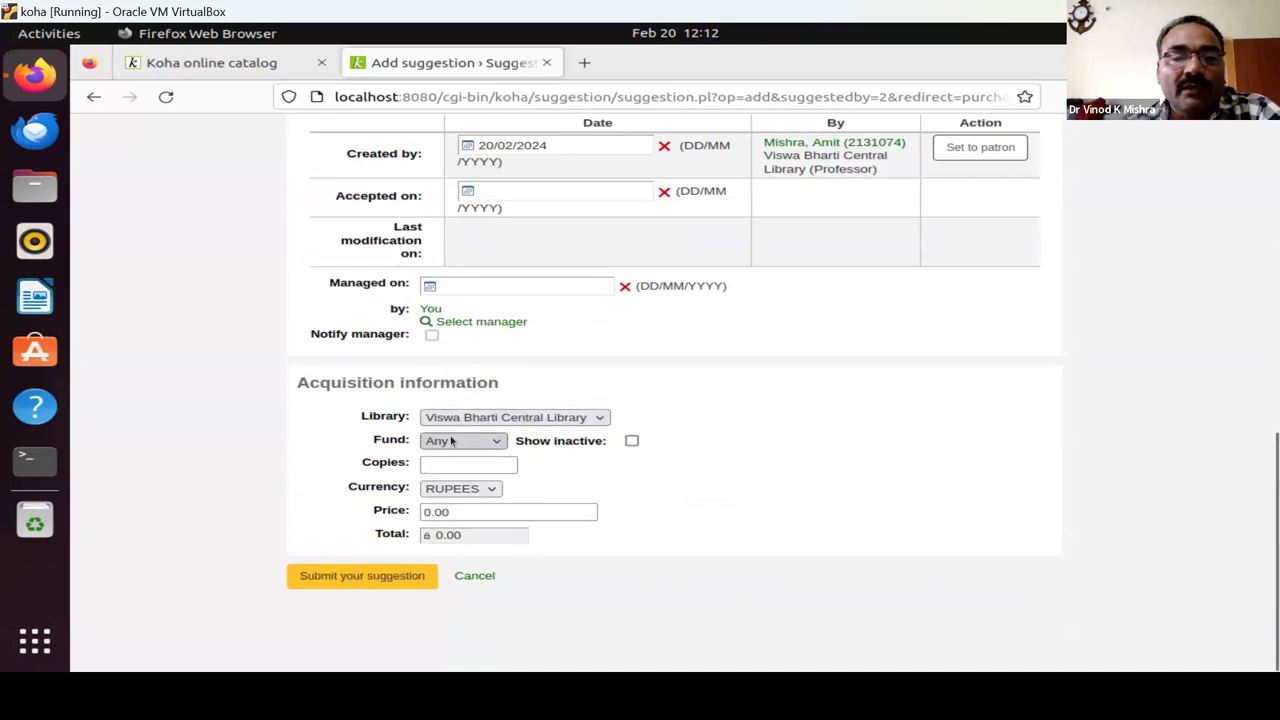
Charge the suggestion to Book fund for 2 copies at 1000.00 each and submit it.
left_click(452, 441)
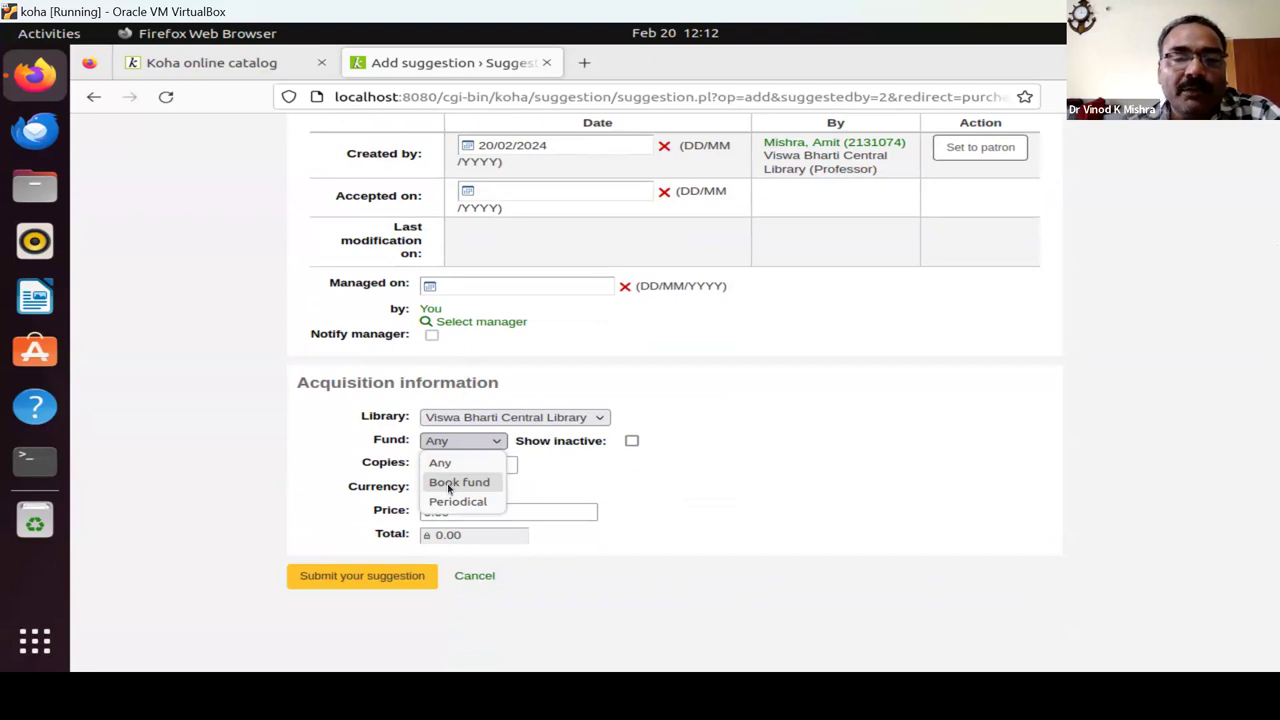
left_click(448, 488)
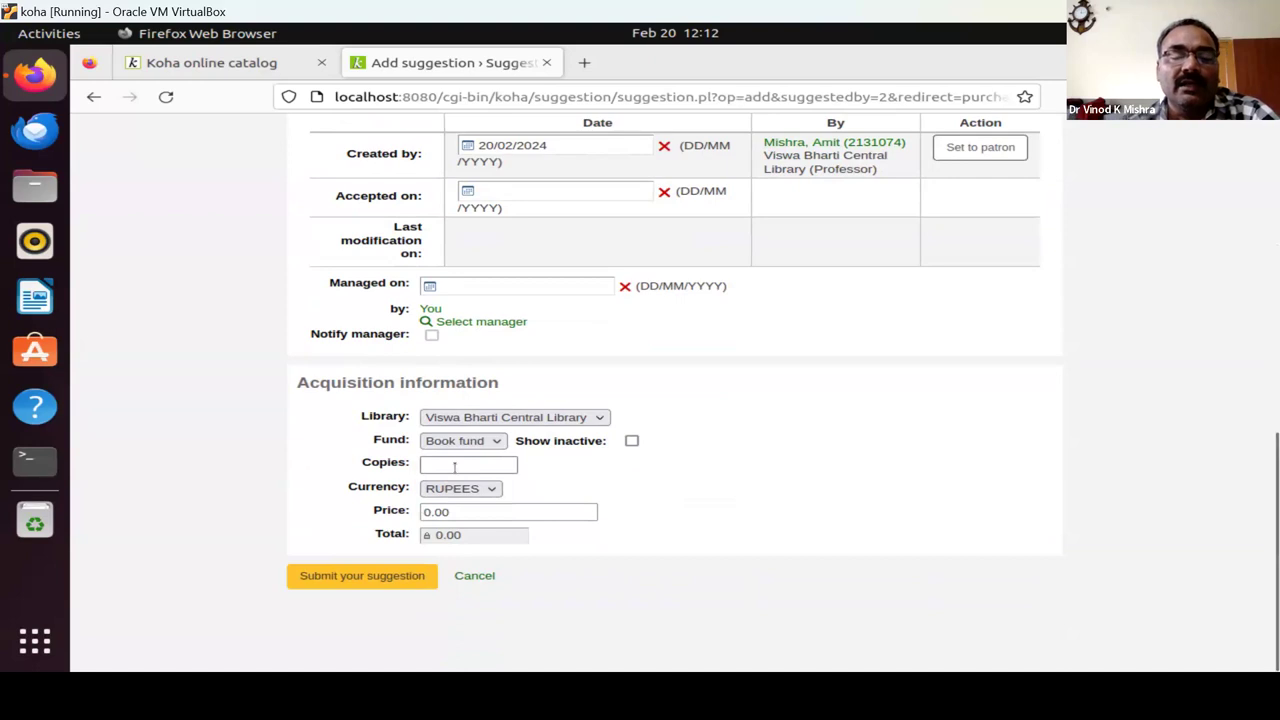
left_click(450, 464)
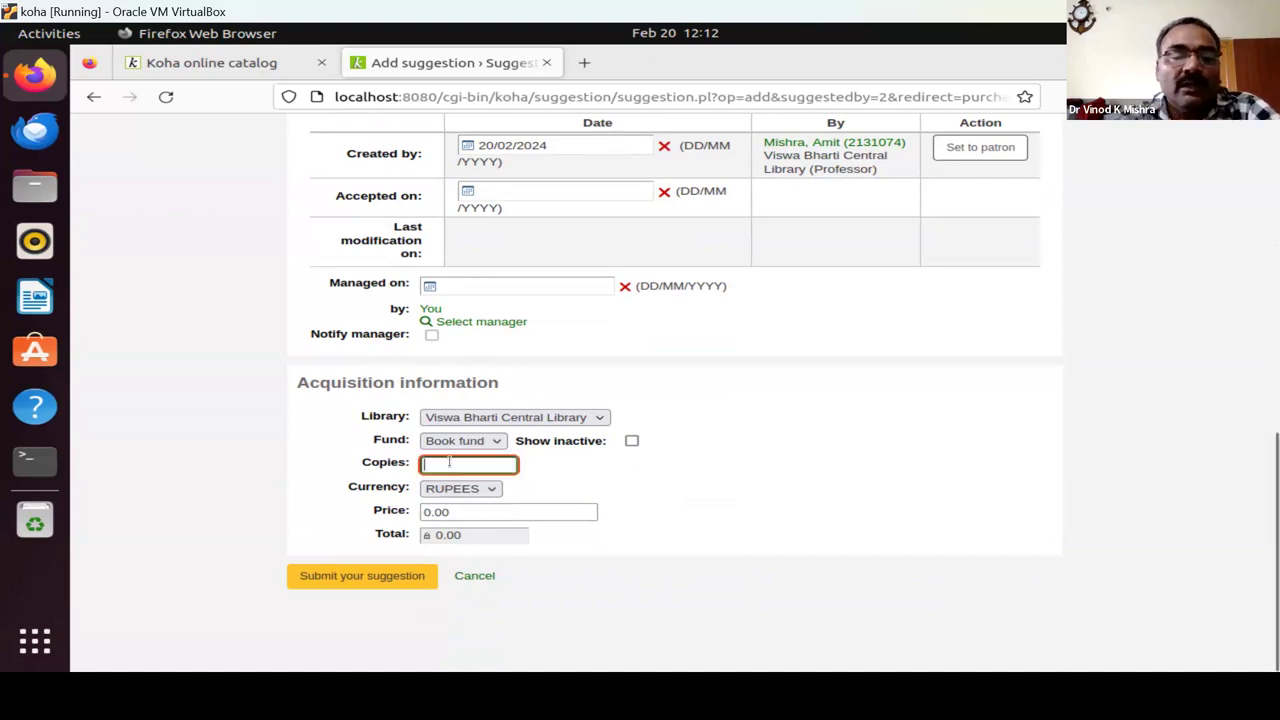
type("2")
key("Tab")
key("Tab")
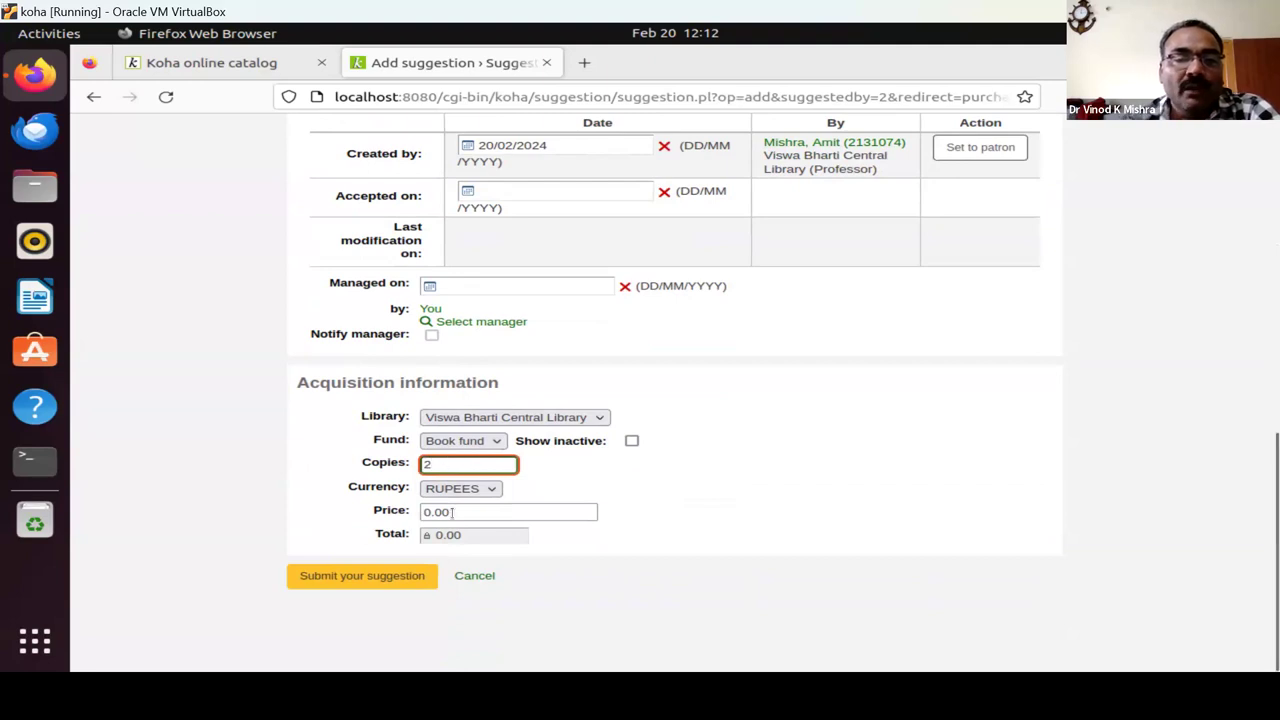
type("1")
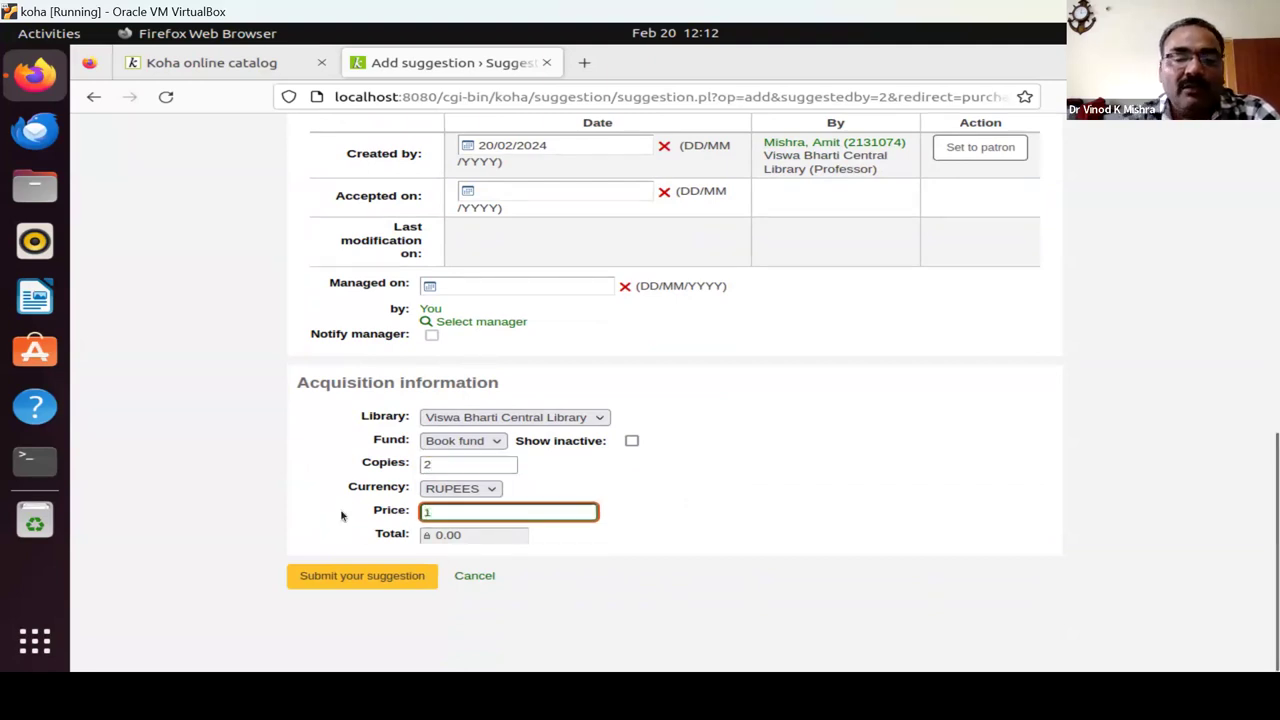
type("000")
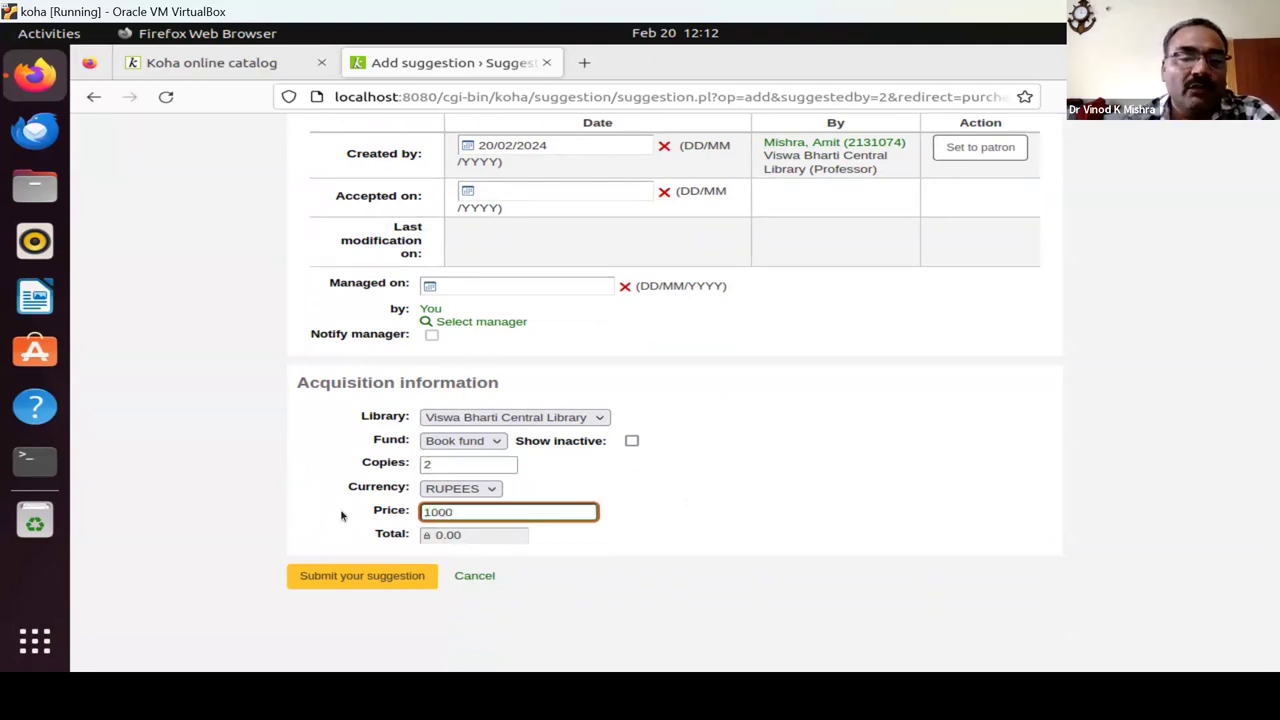
left_click(638, 561)
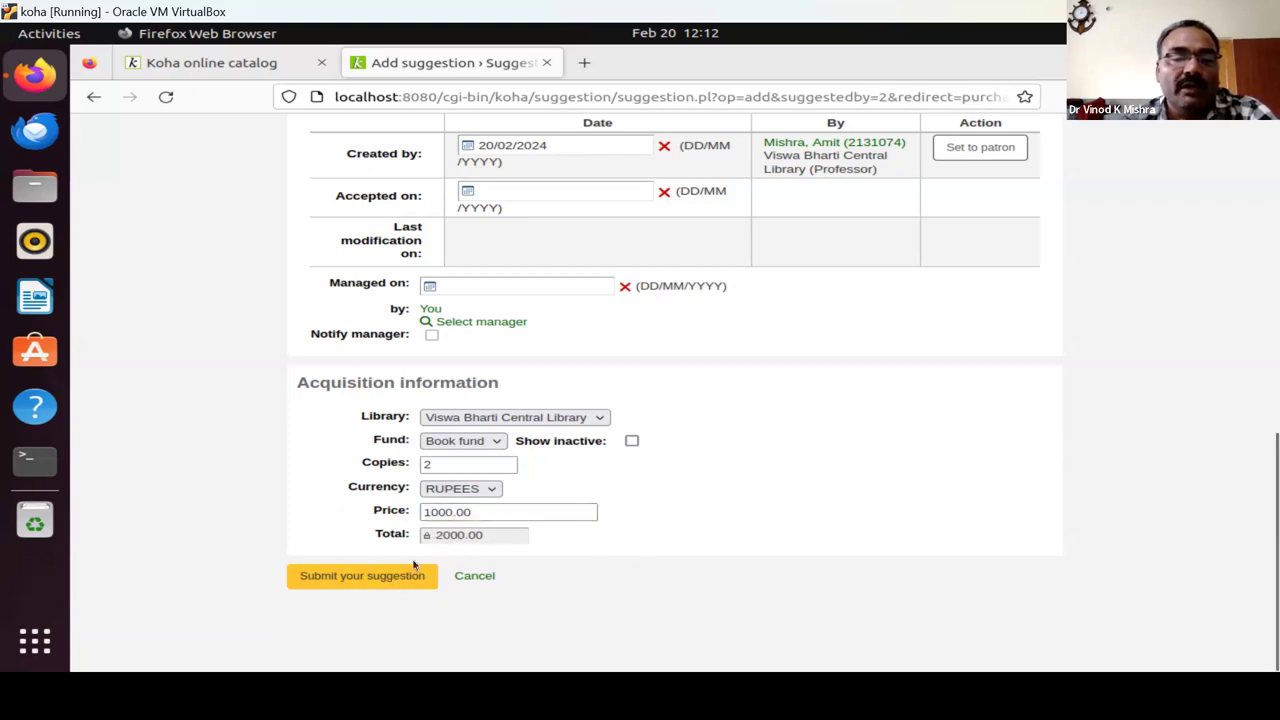
left_click(366, 586)
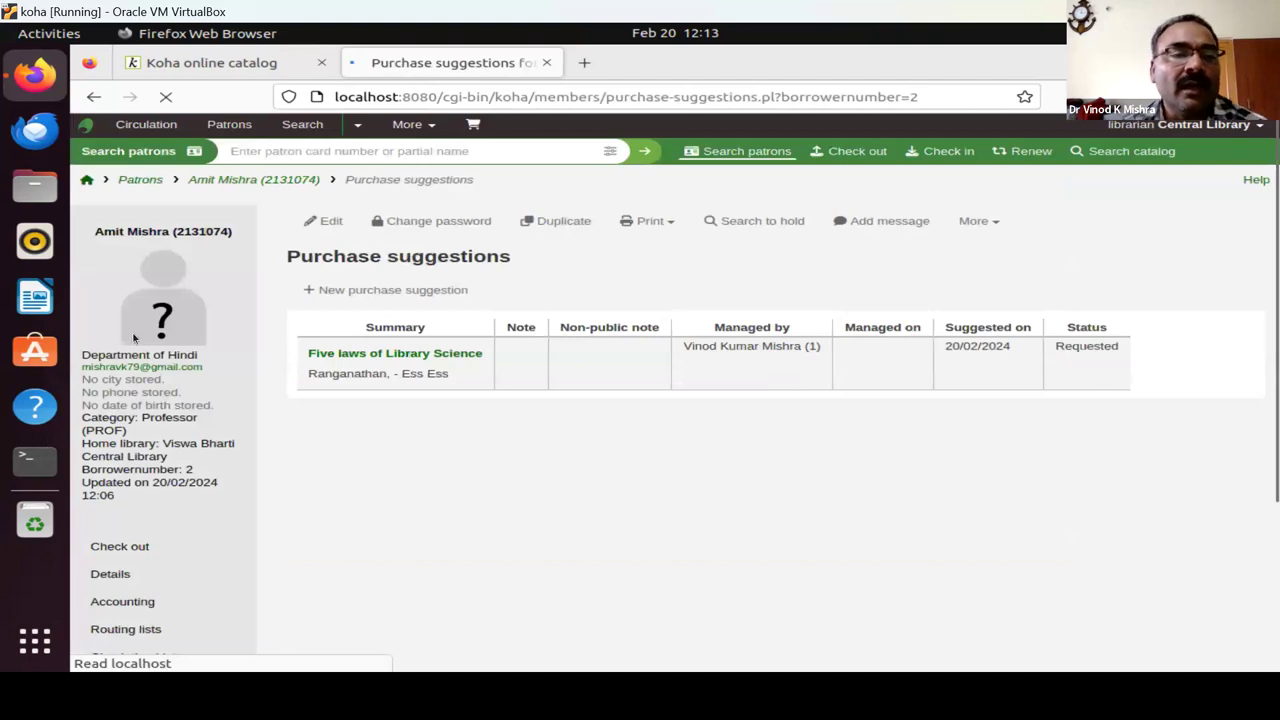
Return to the staff home page, which notes one suggestion pending approval.
left_click(87, 181)
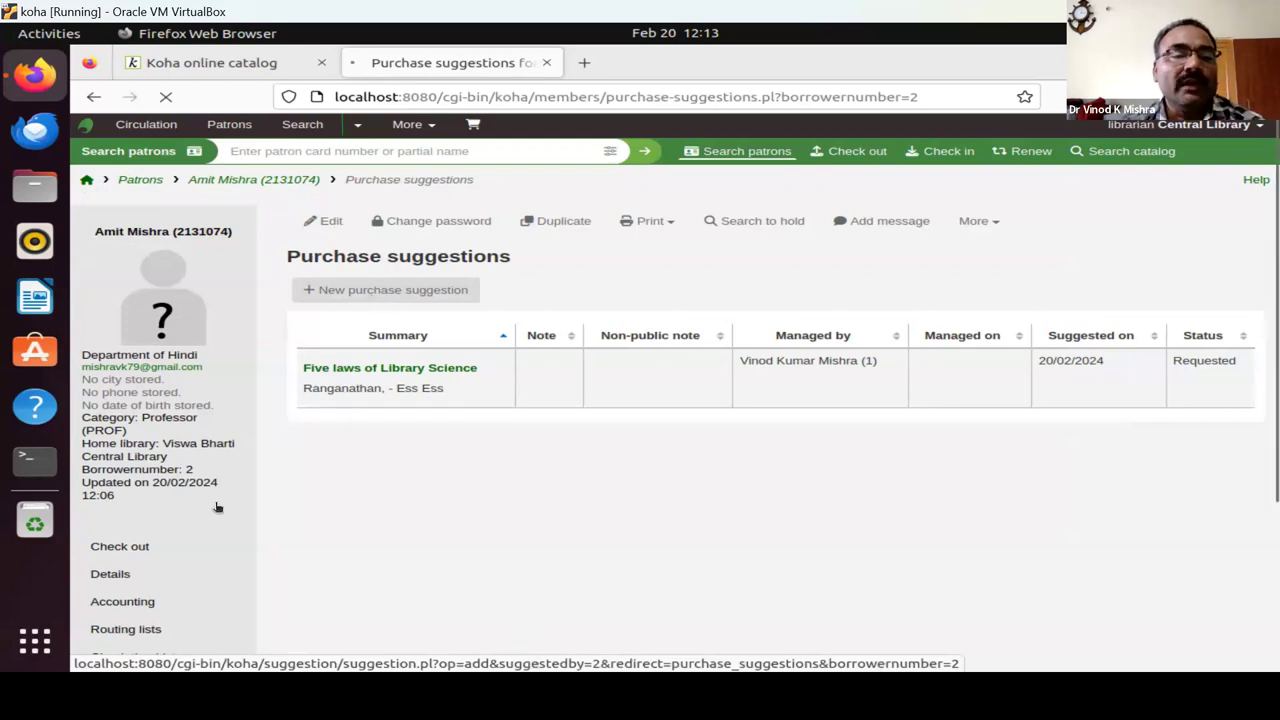
scroll(212, 502, "down", 3)
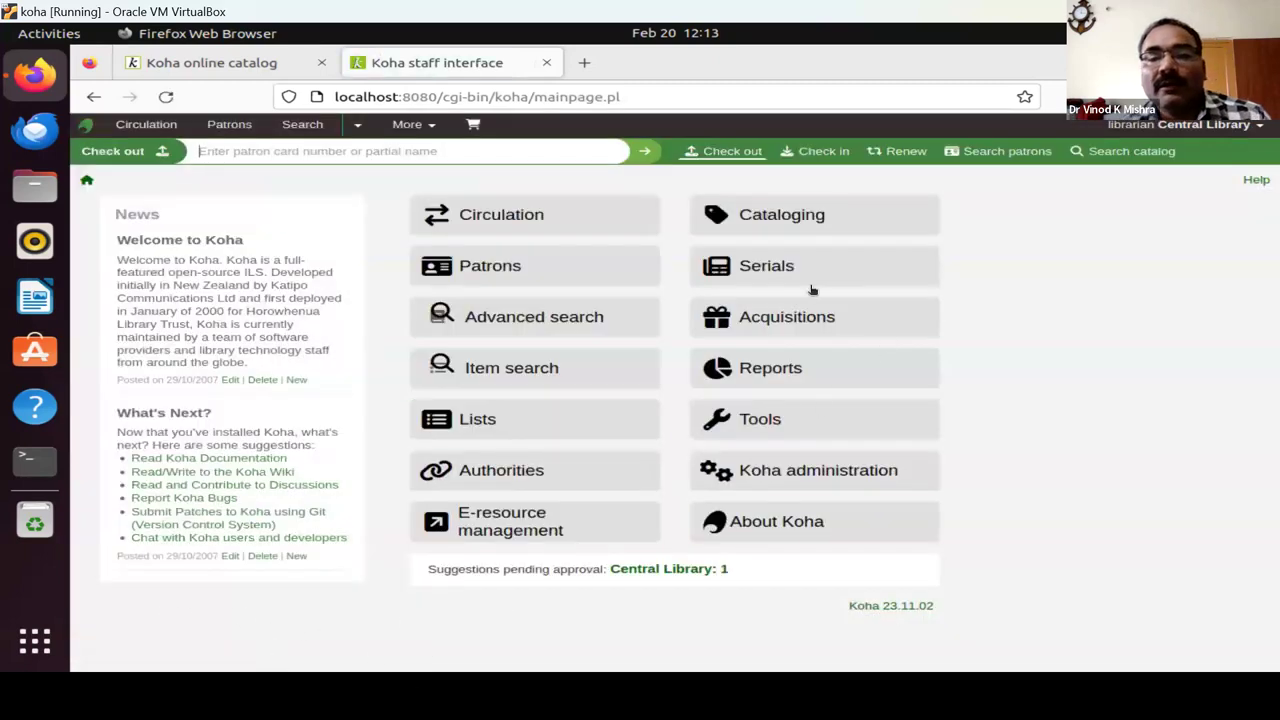
From Acquisitions, search vendors for 'oxform', which returns no results.
left_click(787, 323)
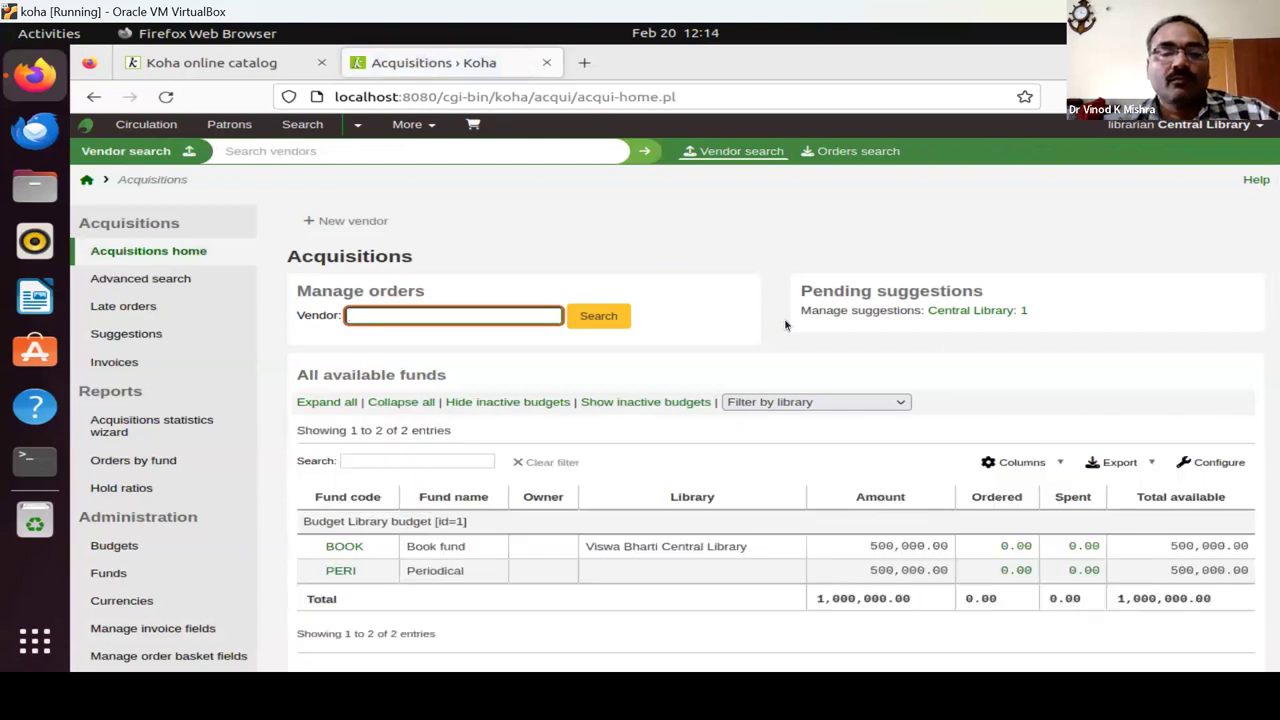
type("oxform")
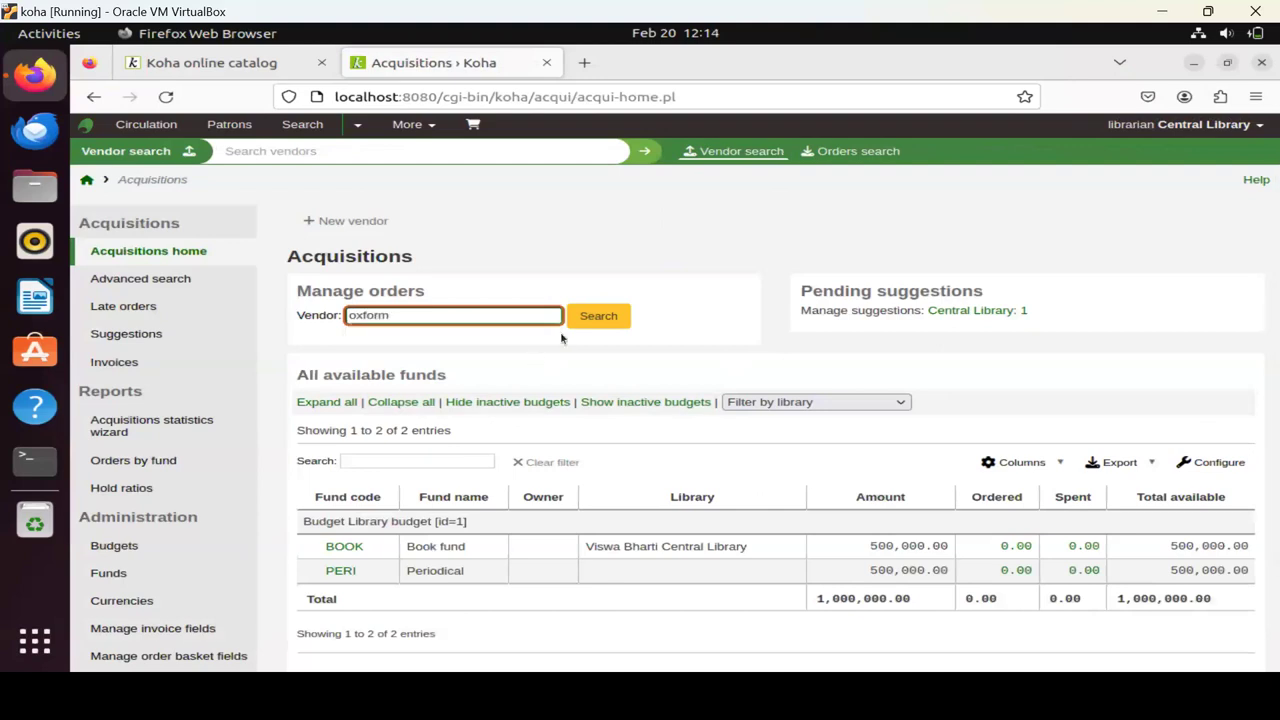
left_click(591, 317)
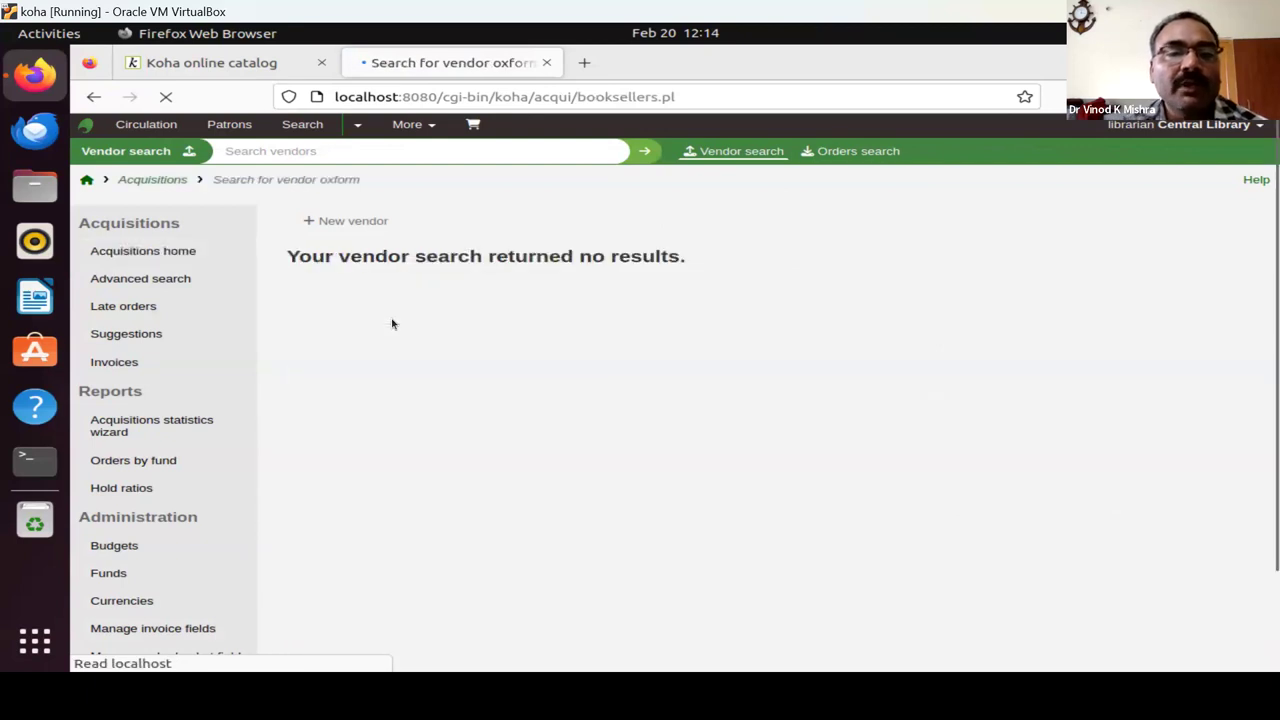
Search vendors for 'Oxf' and open the OXford vendor's detail page.
left_click(354, 153)
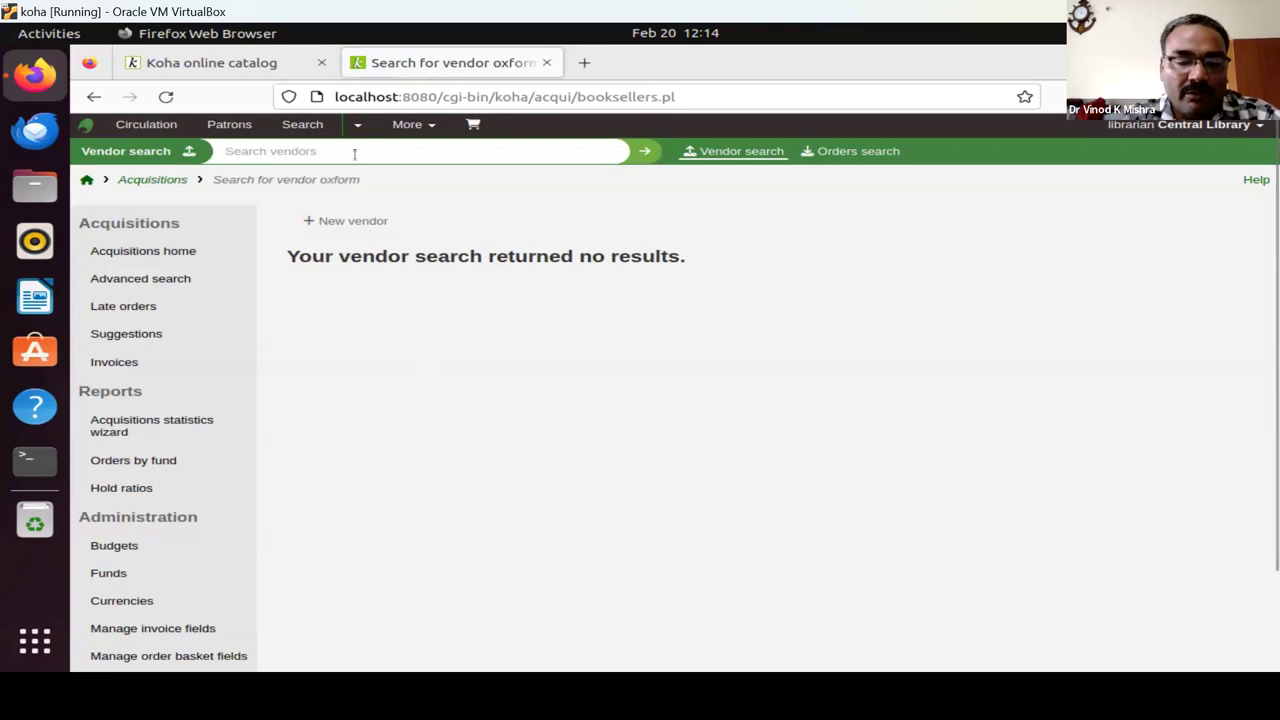
type("Oxf")
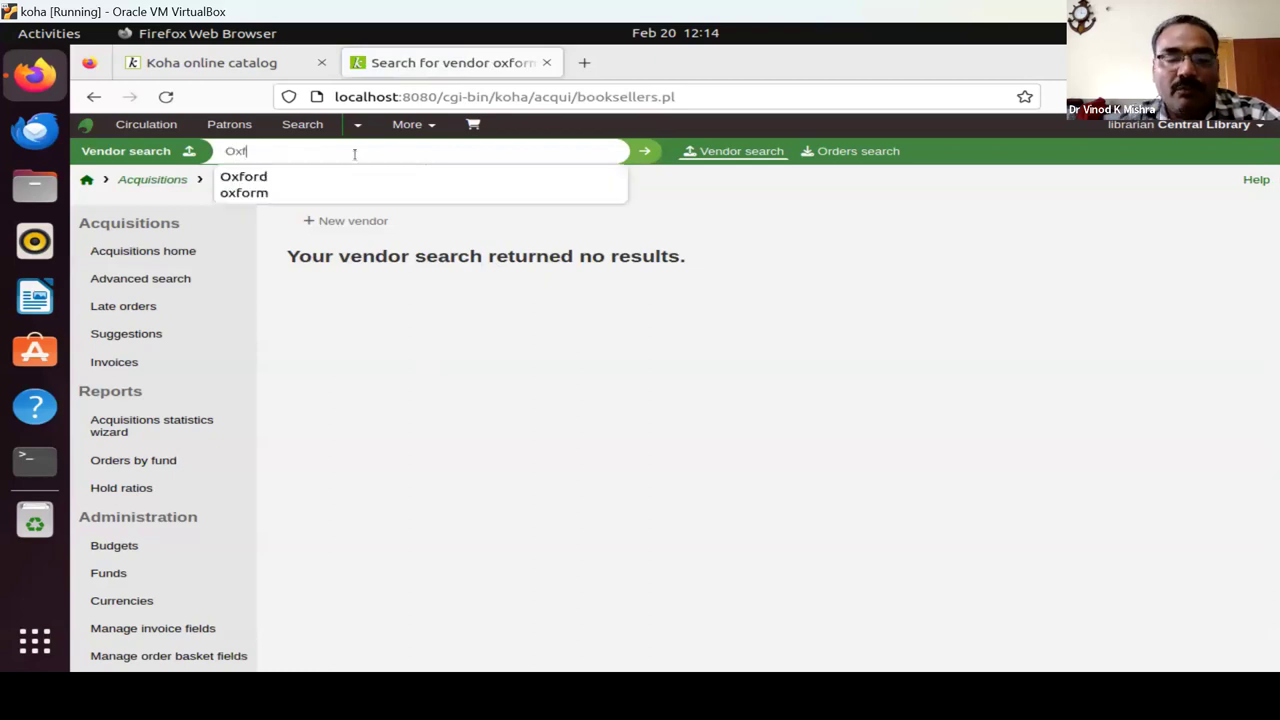
key("Return")
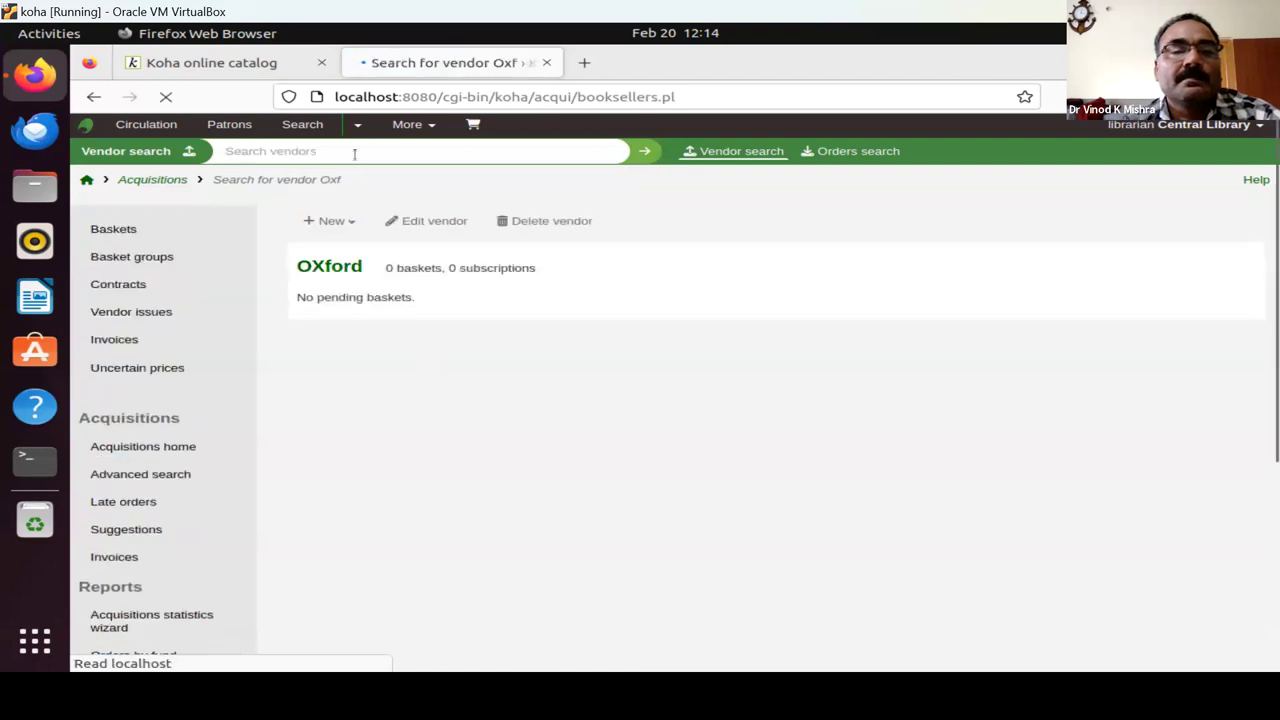
left_click(335, 267)
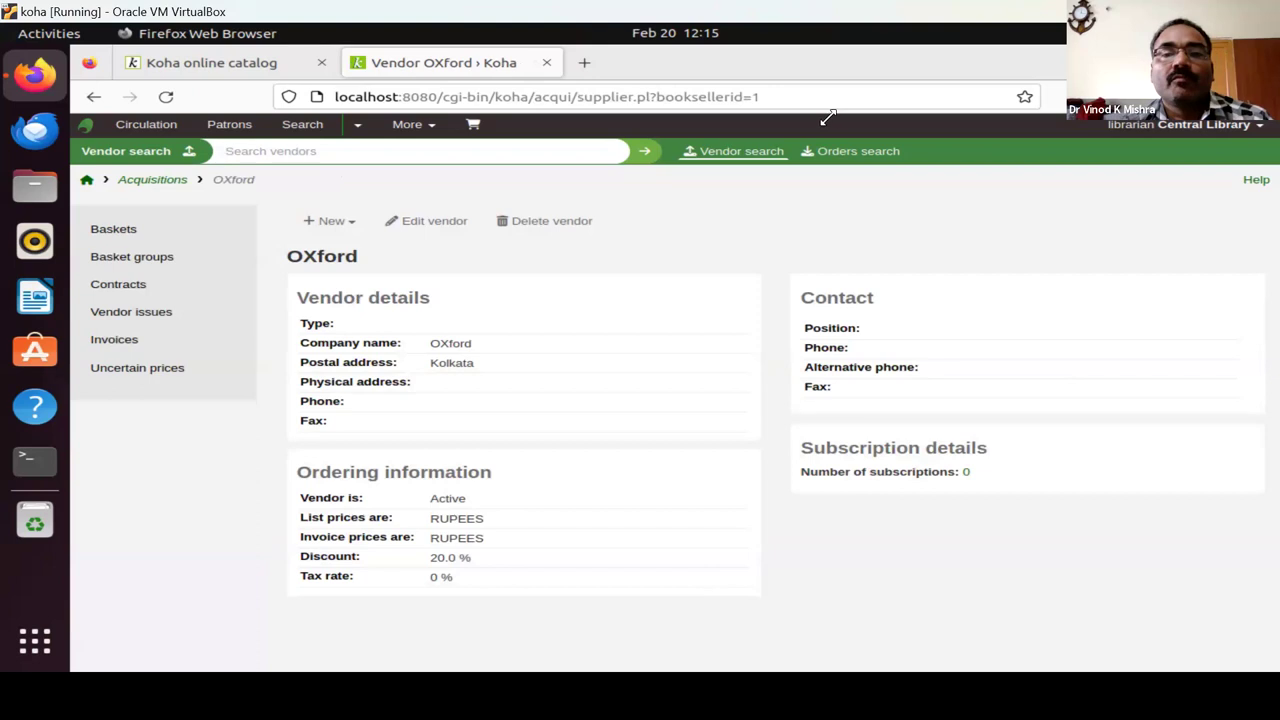
Create a new OXford basket named 'Oxform/order/01' and save it.
left_click(342, 221)
left_click(330, 253)
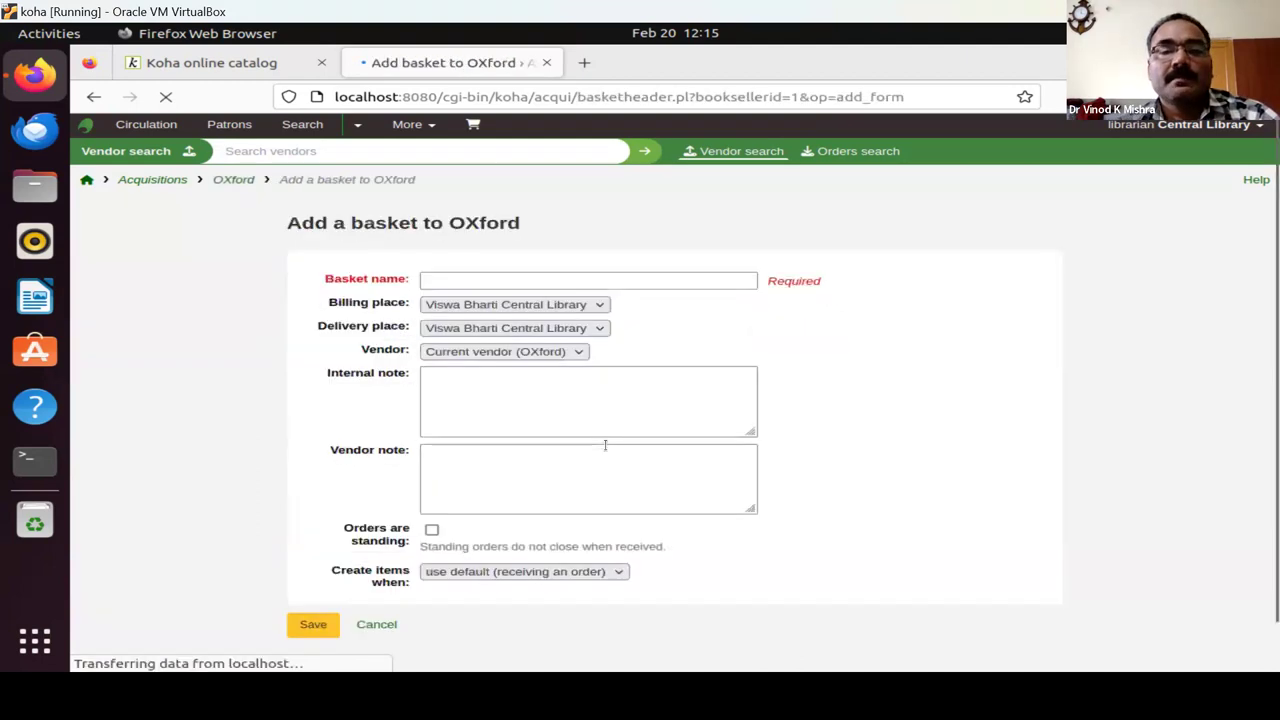
left_click(489, 281)
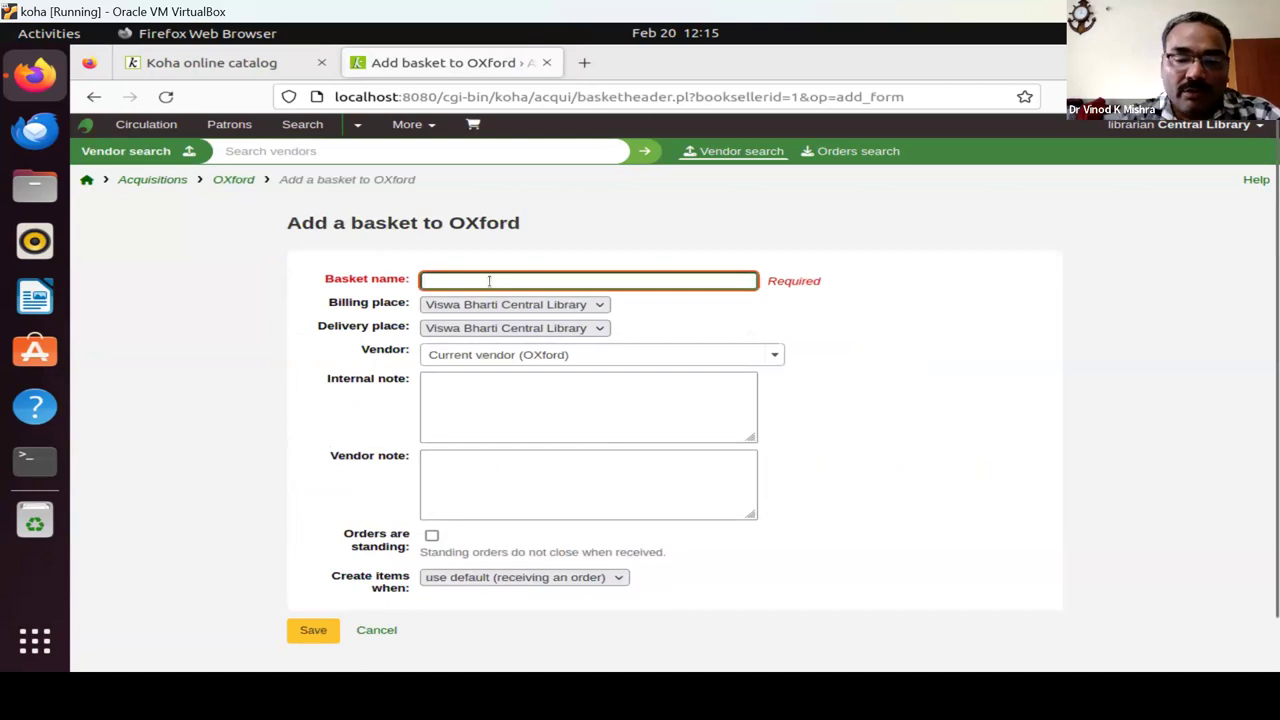
type("Oxform/")
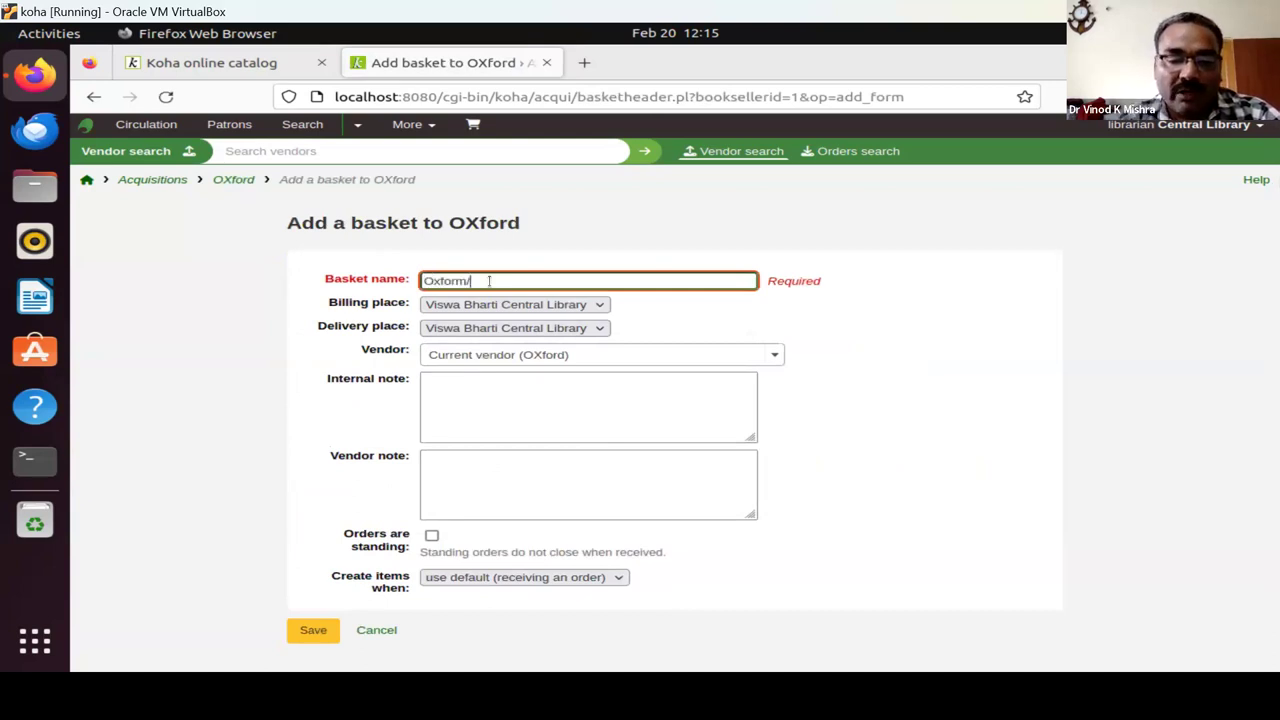
type("order/01")
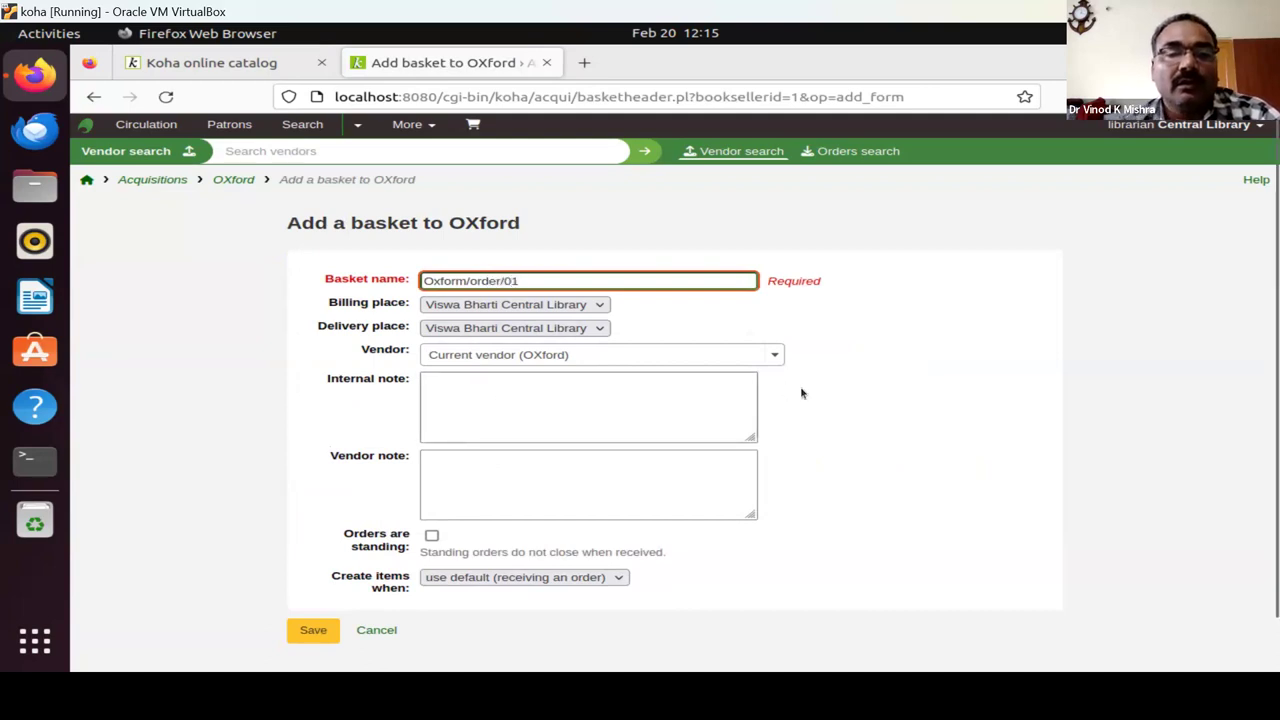
scroll(849, 391, "down", 1)
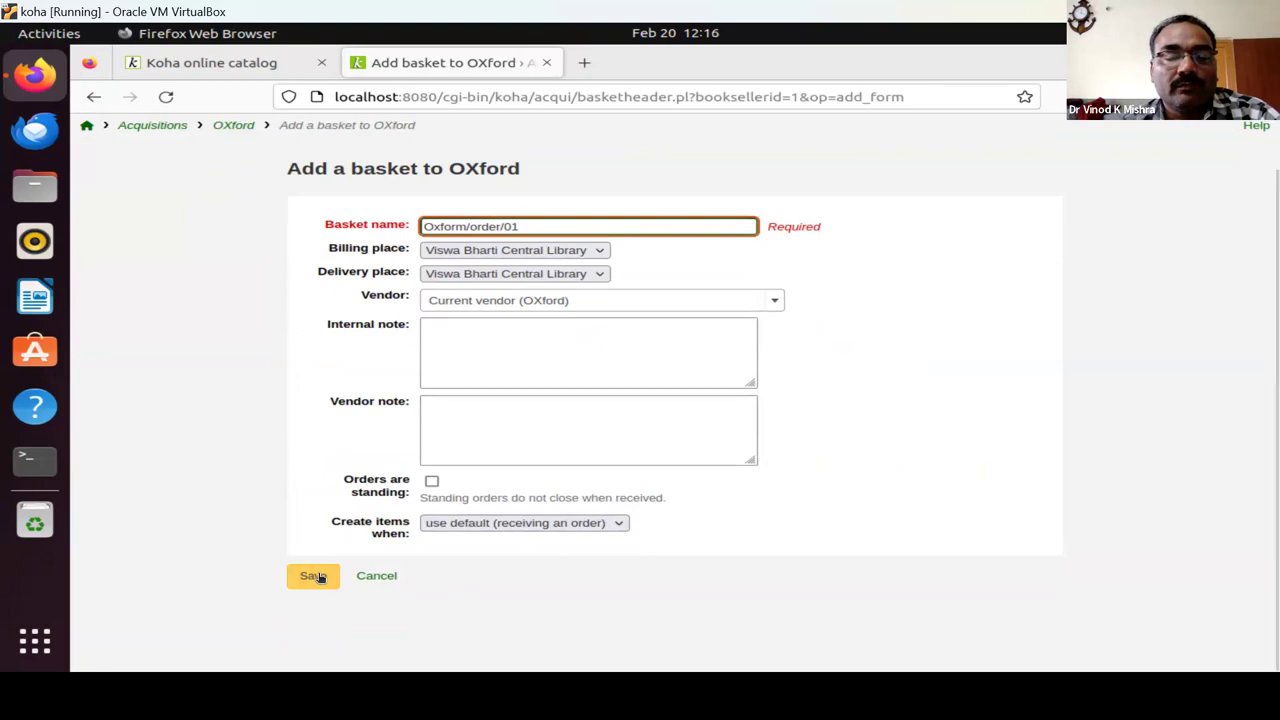
left_click(320, 580)
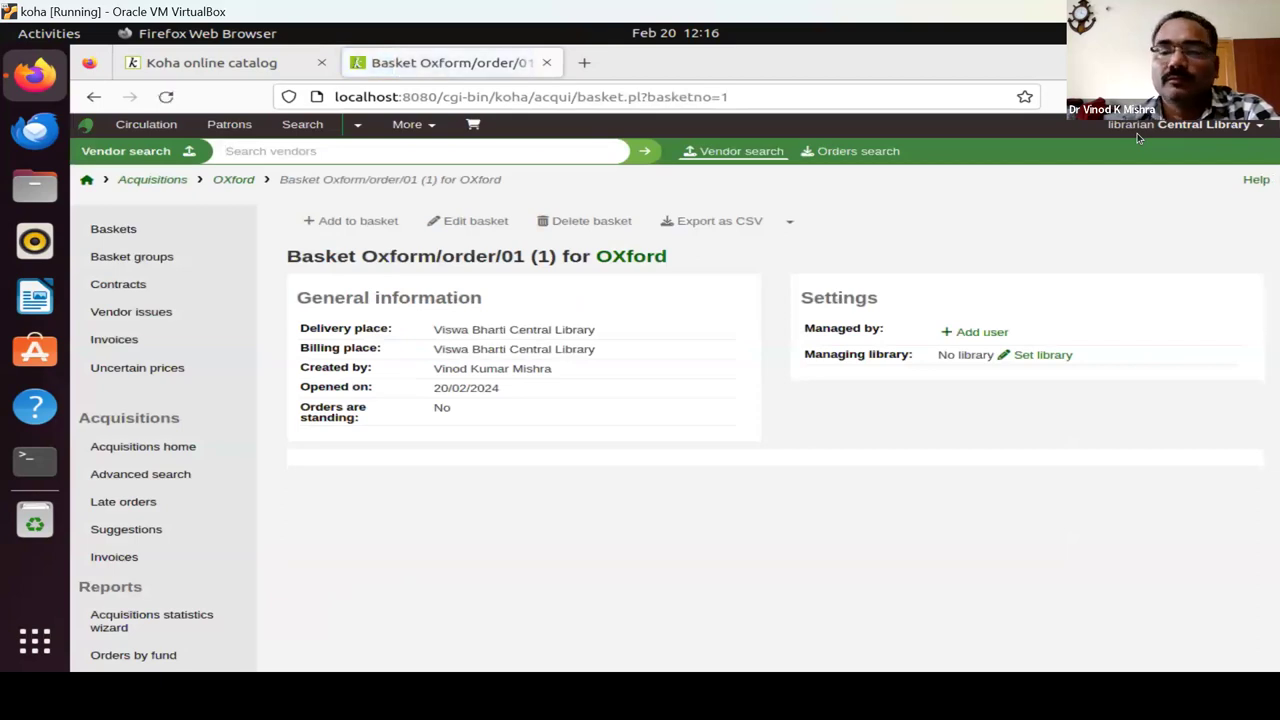
Capture a screenshot of the new Oxform/order/01 basket page, then dismiss the capture overlay.
key("Print")
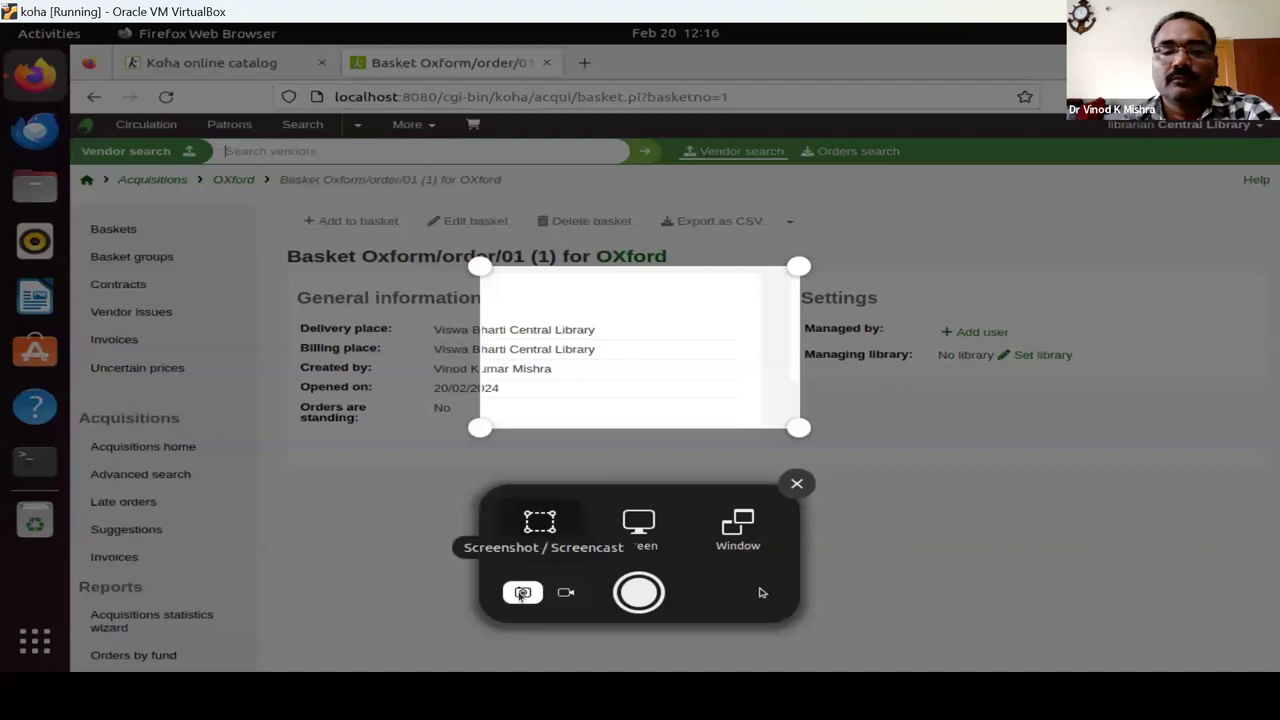
left_click(797, 484)
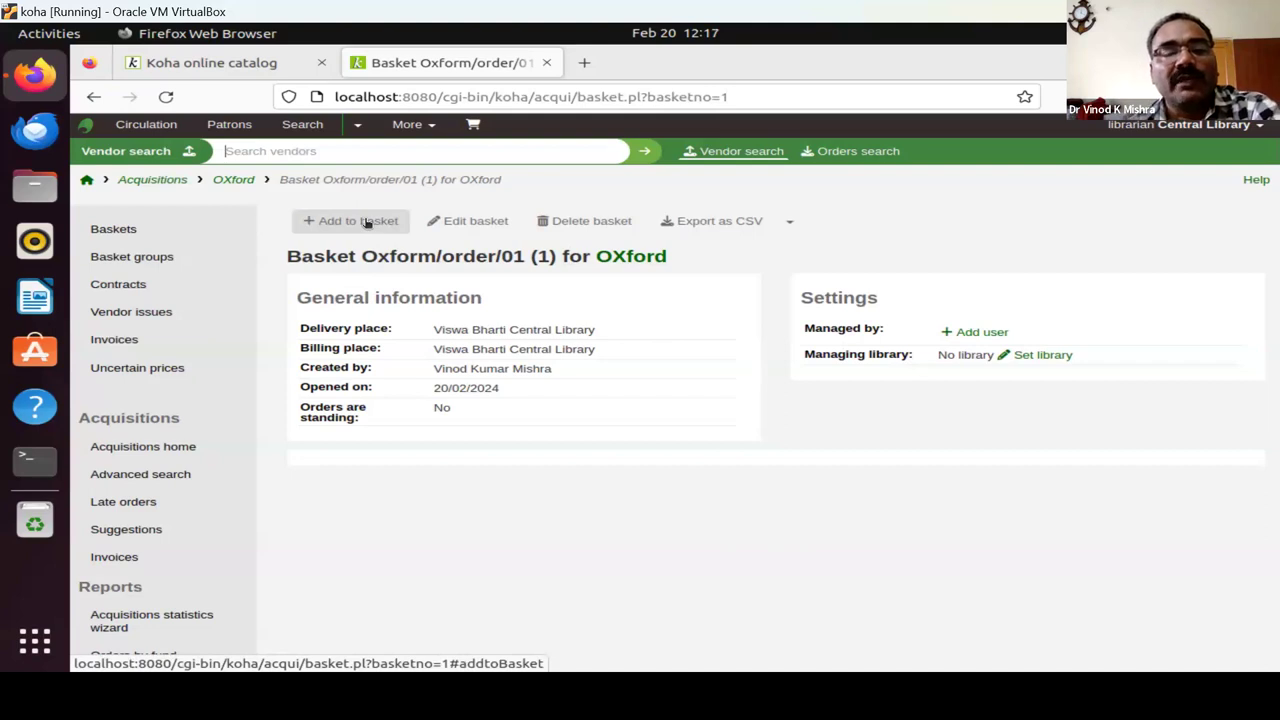
Add an order to basket Oxform/order/01 using the From a suggestion source.
left_click(366, 222)
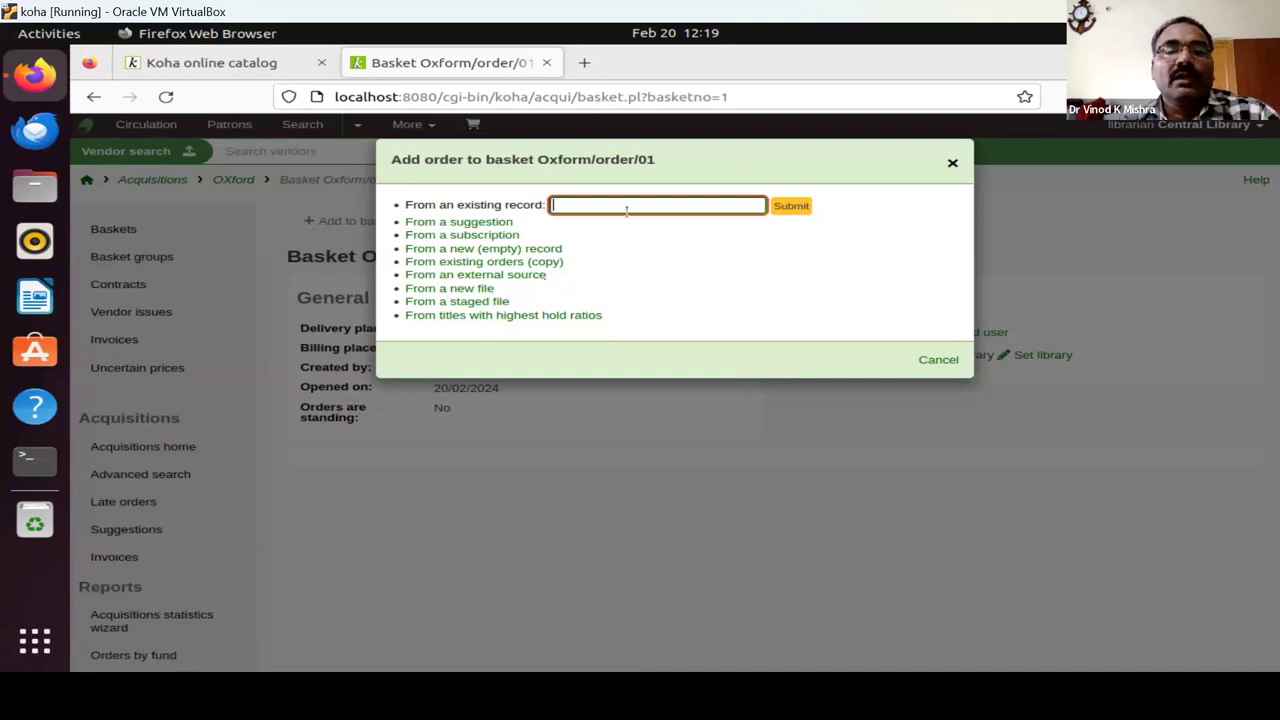
left_click(468, 223)
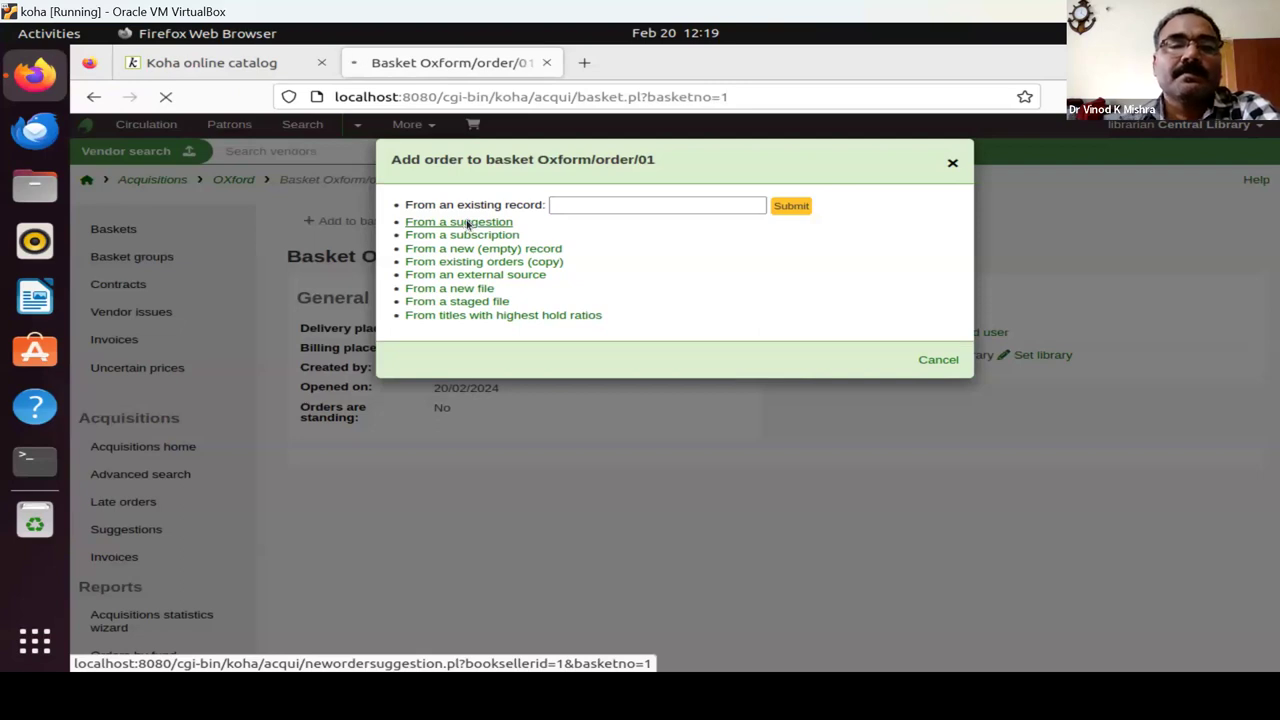
Check for suggestions to order, find none accepted, and return to the staff home page.
left_click(467, 223)
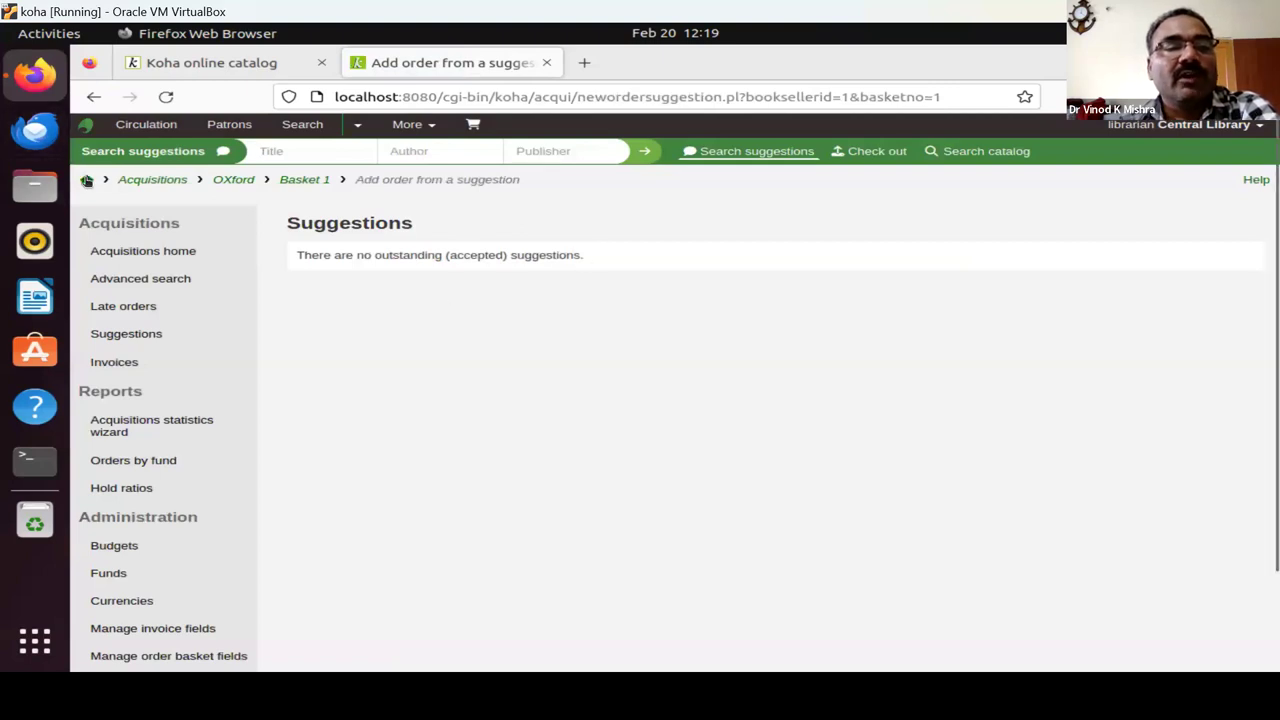
left_click(86, 180)
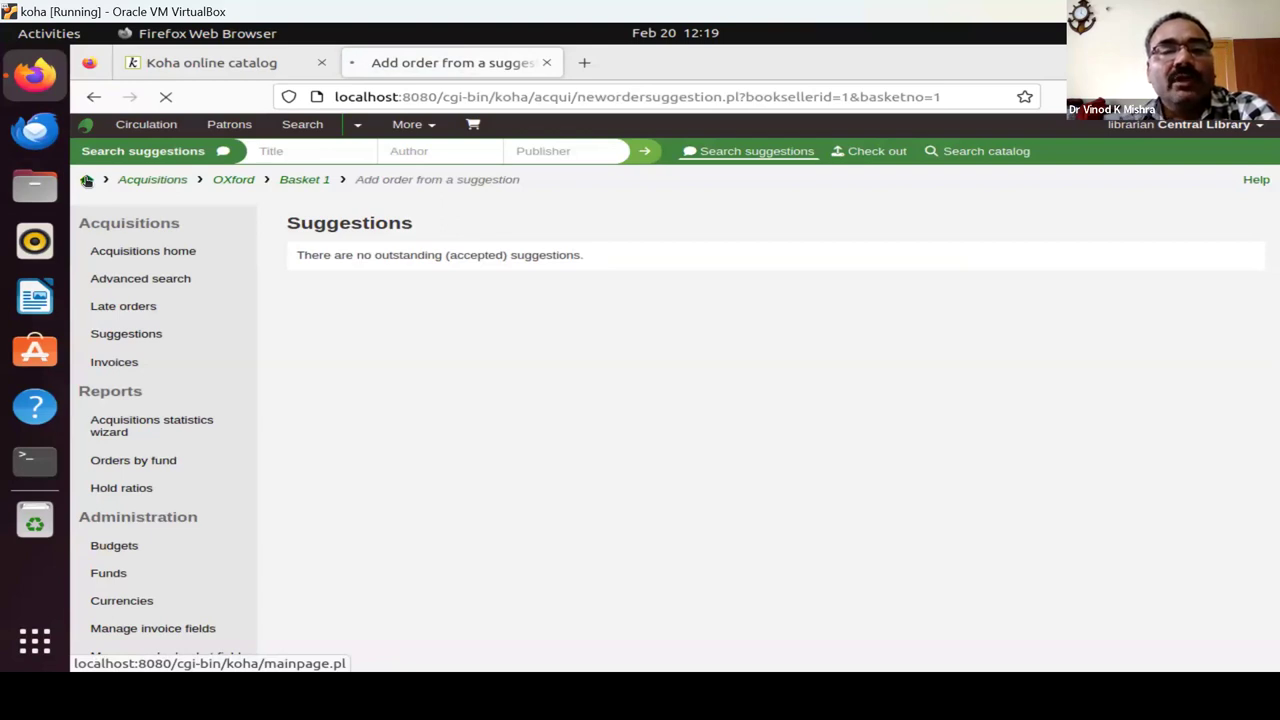
left_click(87, 180)
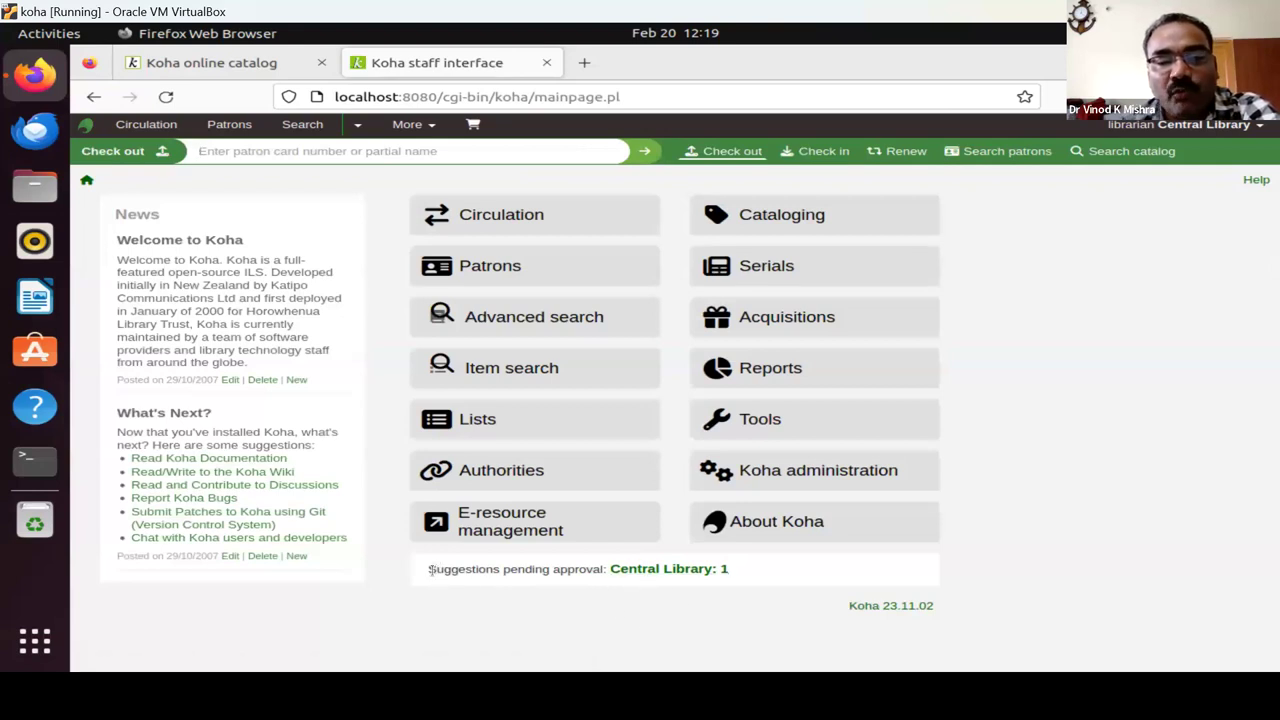
Open Central Library's pending Five laws of Library Science suggestion on the Suggestions management page.
left_click(677, 572)
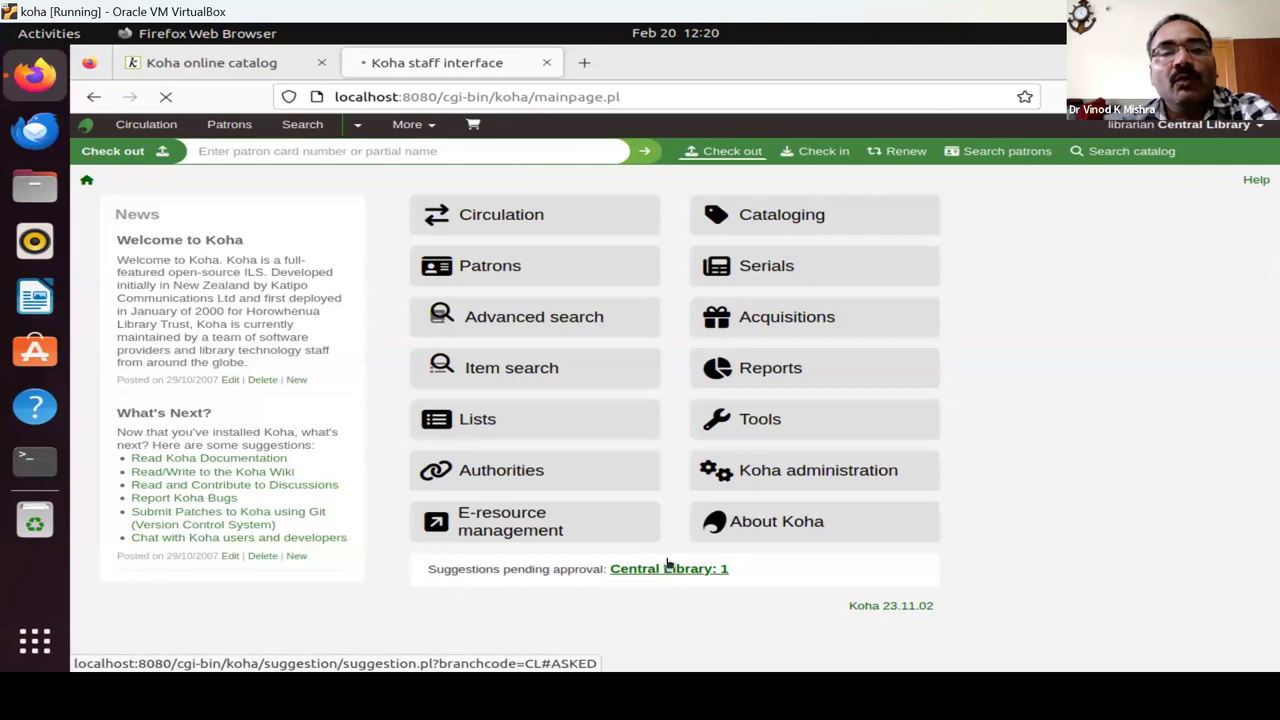
left_click(253, 63)
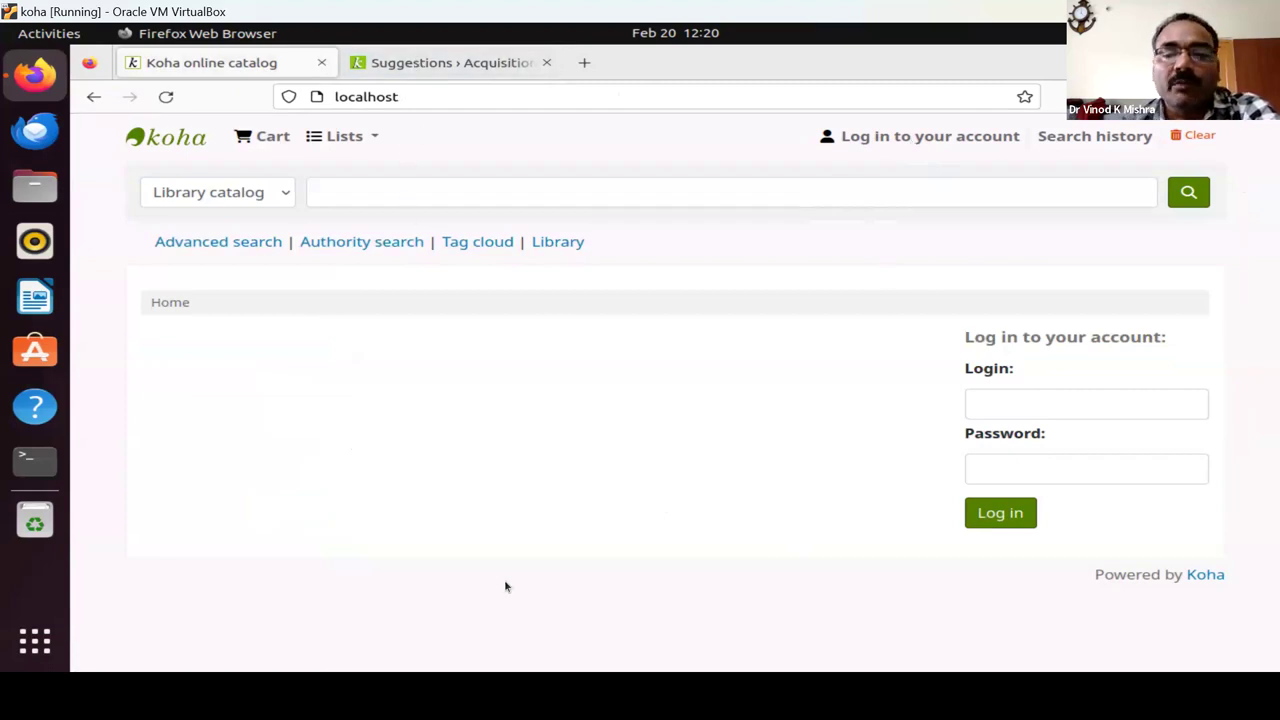
left_click(434, 64)
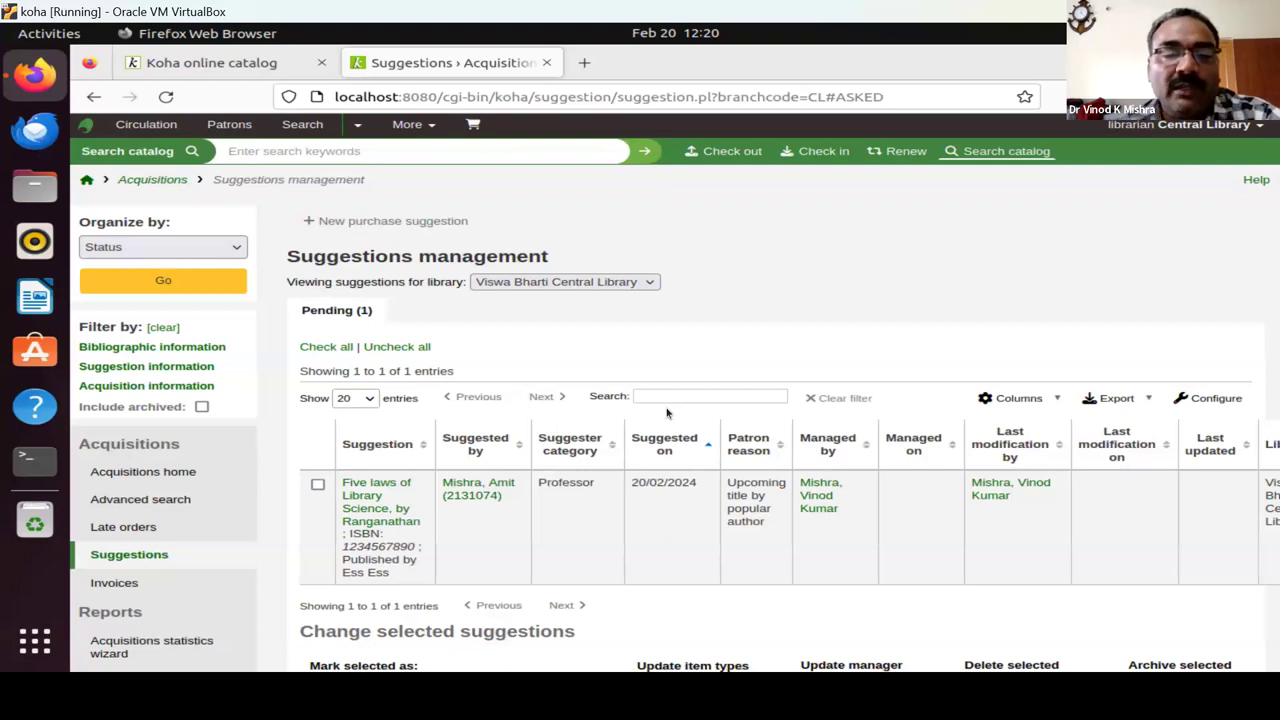
Accept the Five laws of Library Science suggestion with reason Bestseller and item type Book.
left_click(317, 486)
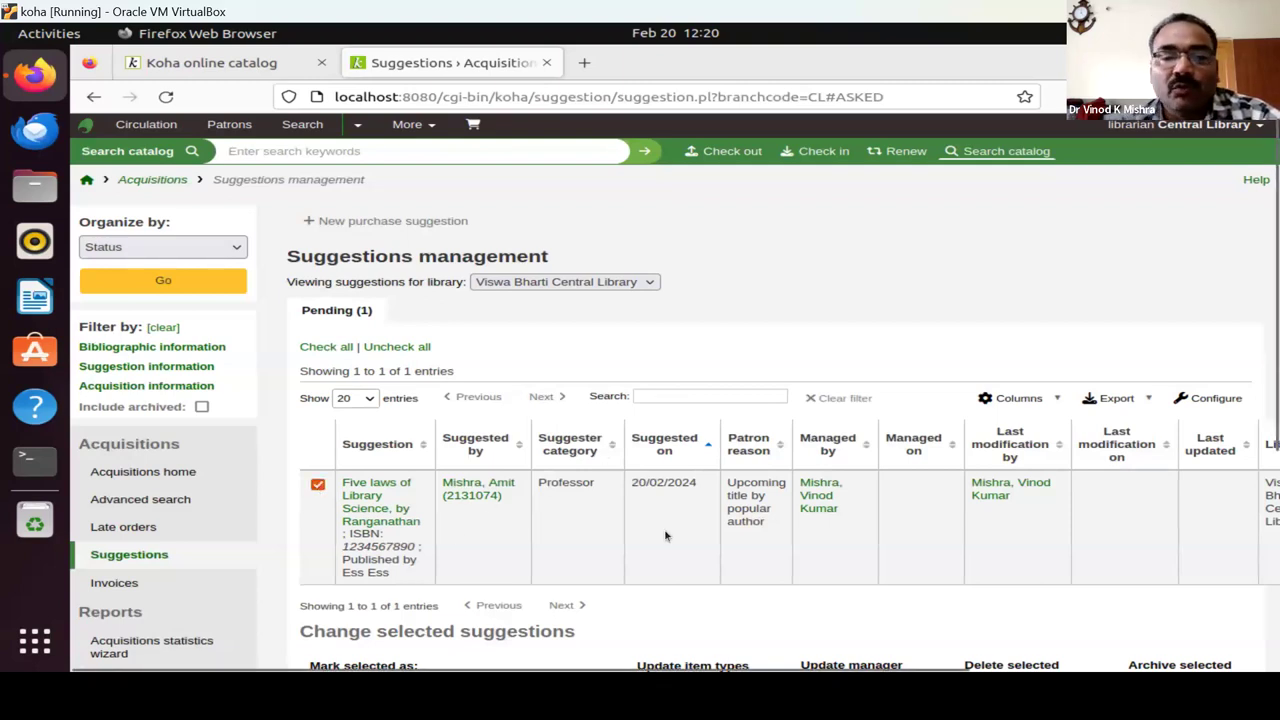
scroll(666, 531, "down", 2)
scroll(440, 289, "down", 5)
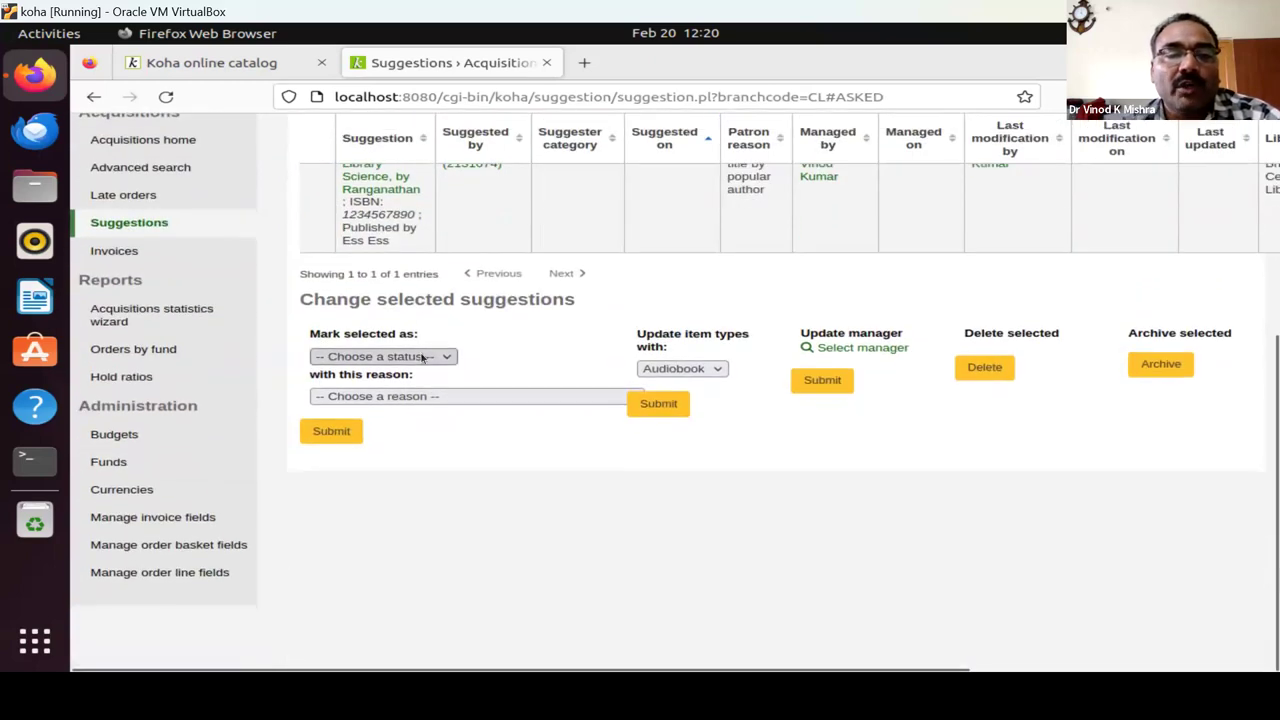
left_click(398, 358)
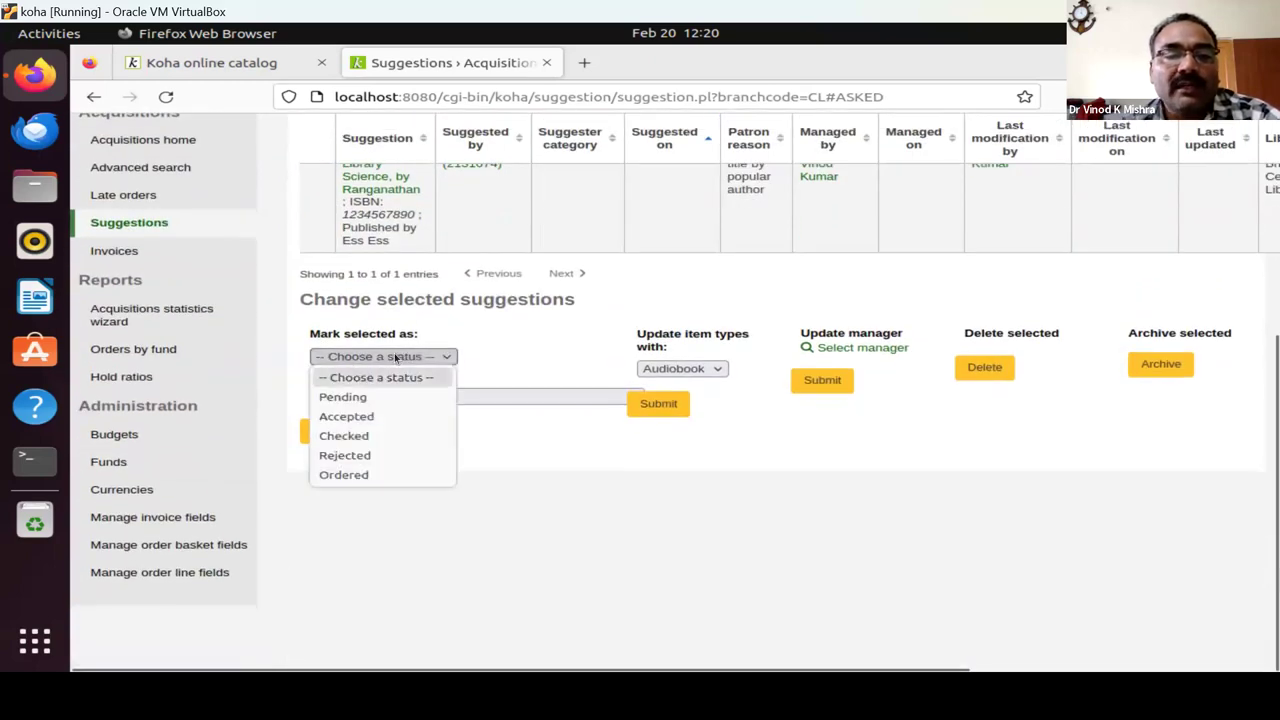
left_click(371, 419)
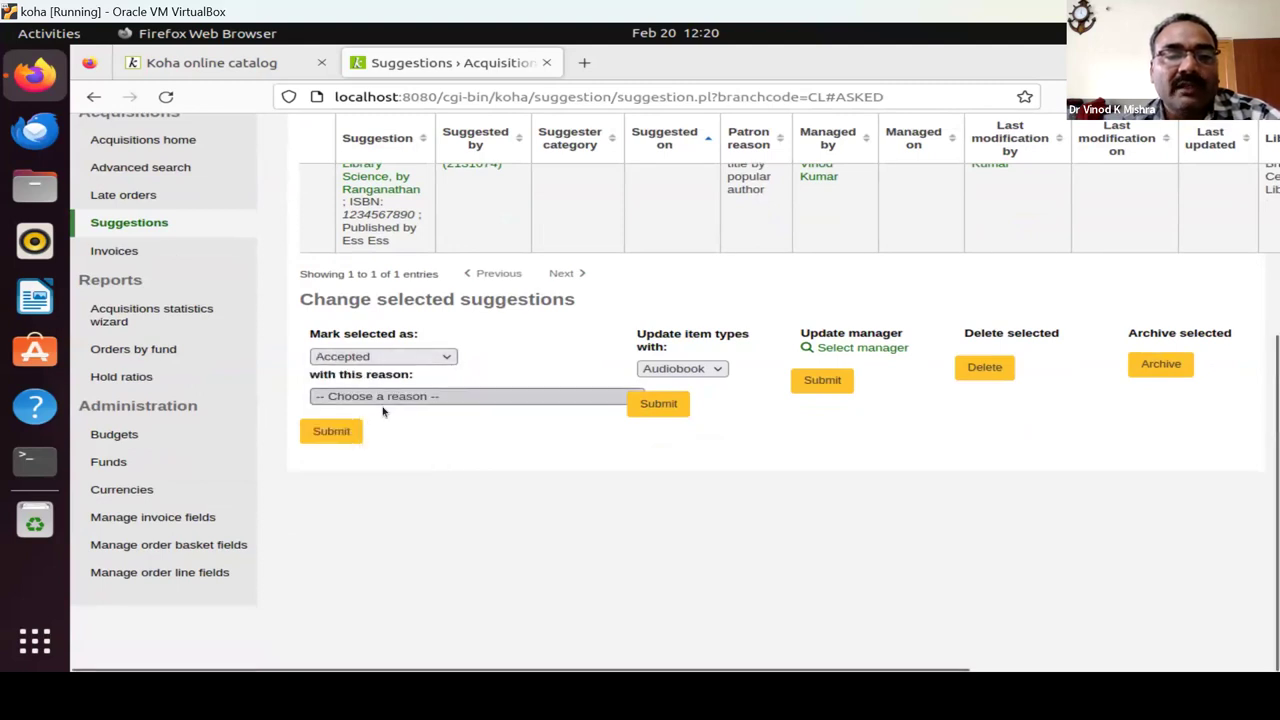
left_click(383, 398)
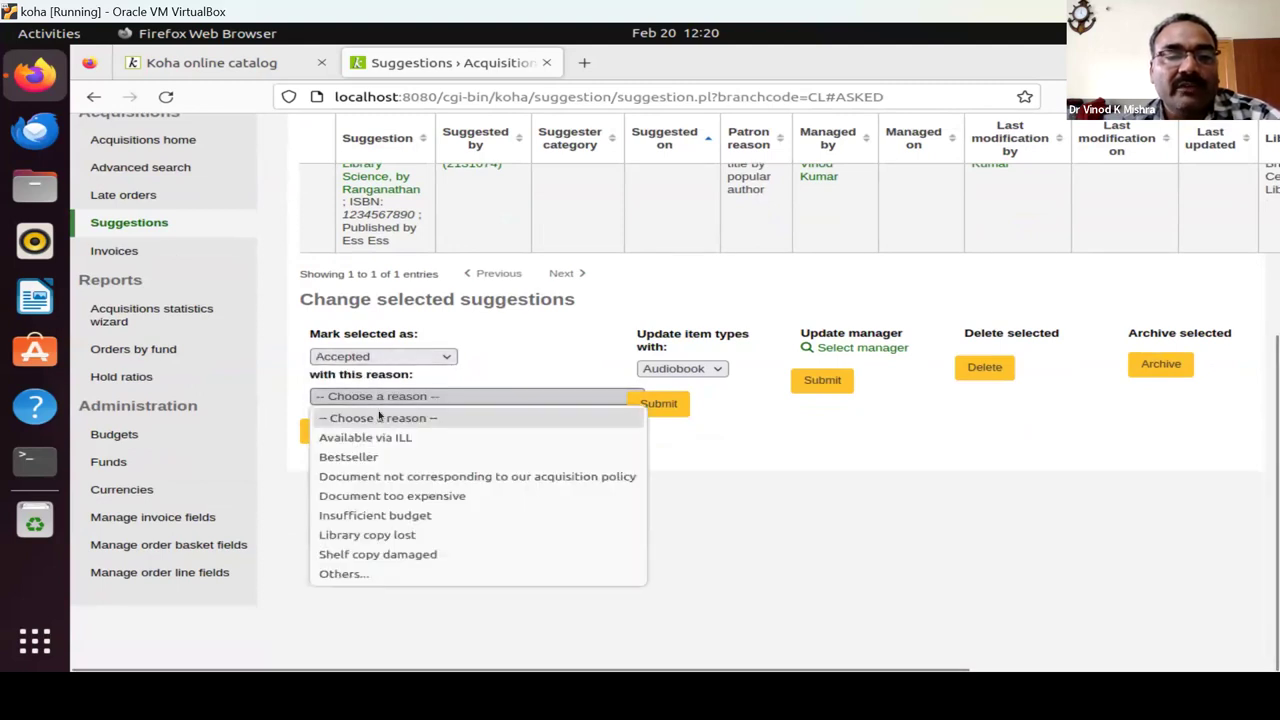
left_click(368, 458)
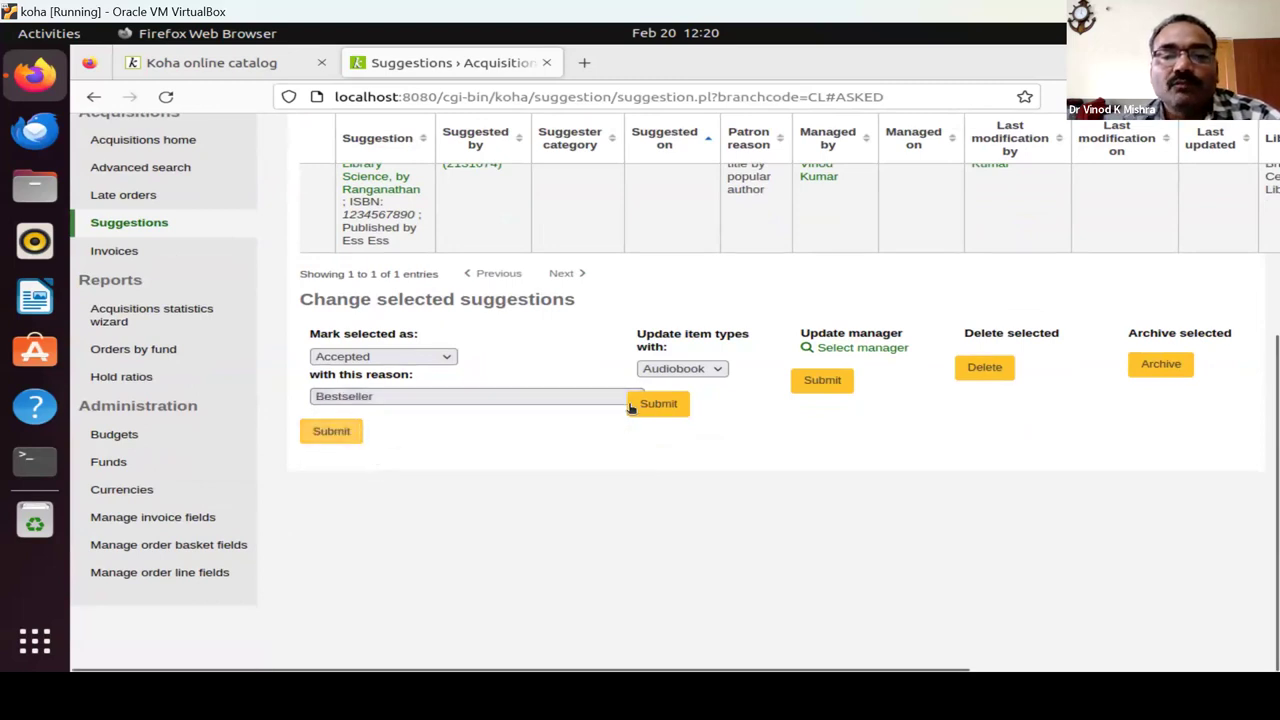
left_click(681, 369)
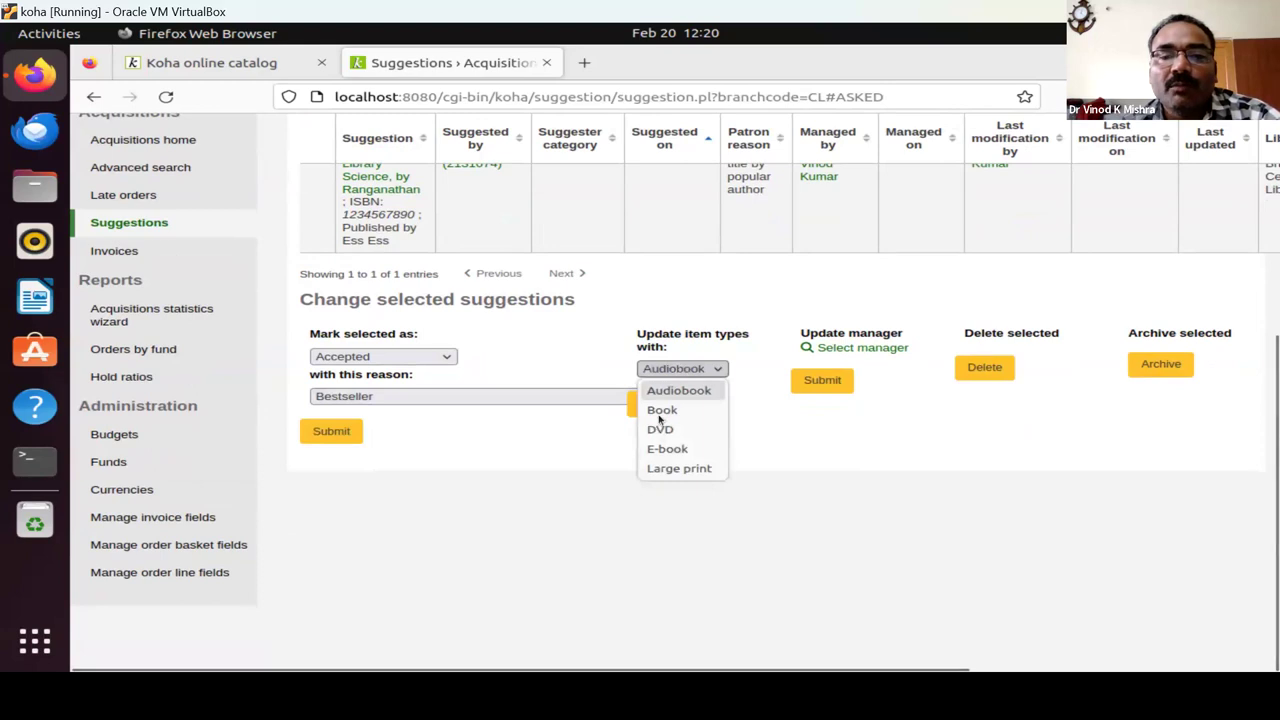
left_click(661, 410)
left_click(334, 431)
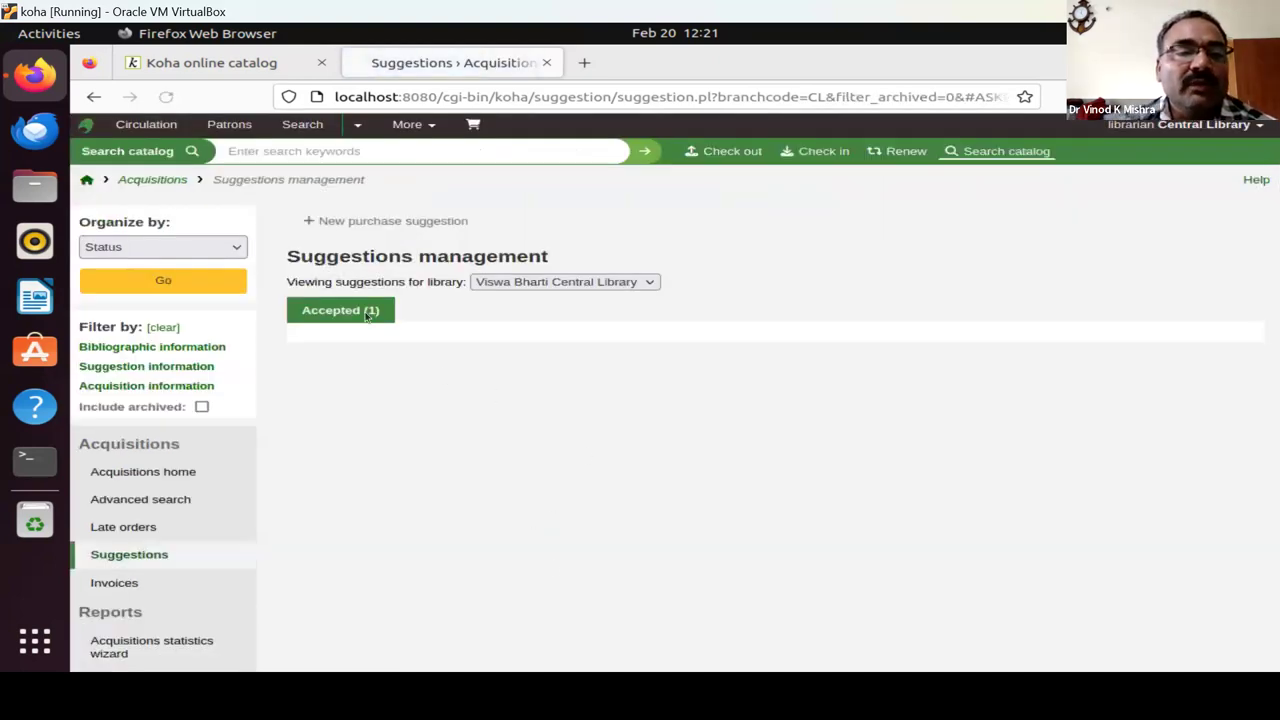
View the Accepted (1) suggestions list, then go back to the staff home page.
left_click(346, 318)
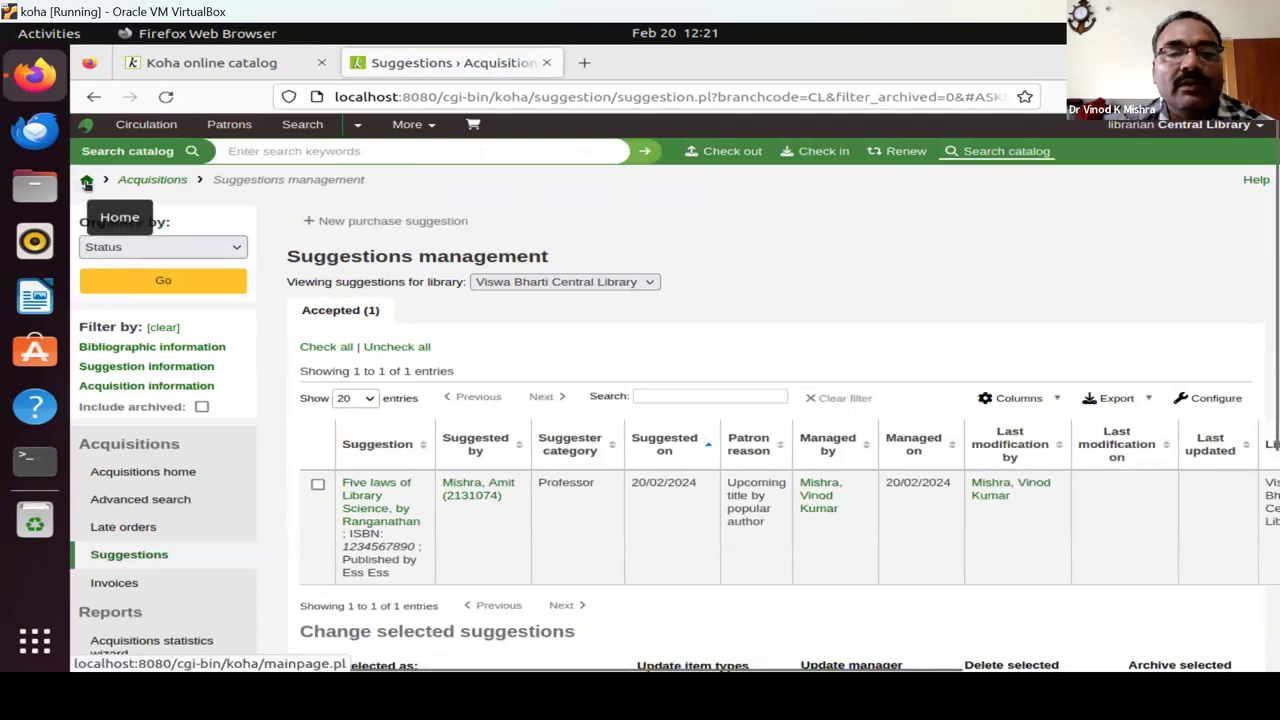
left_click(817, 505)
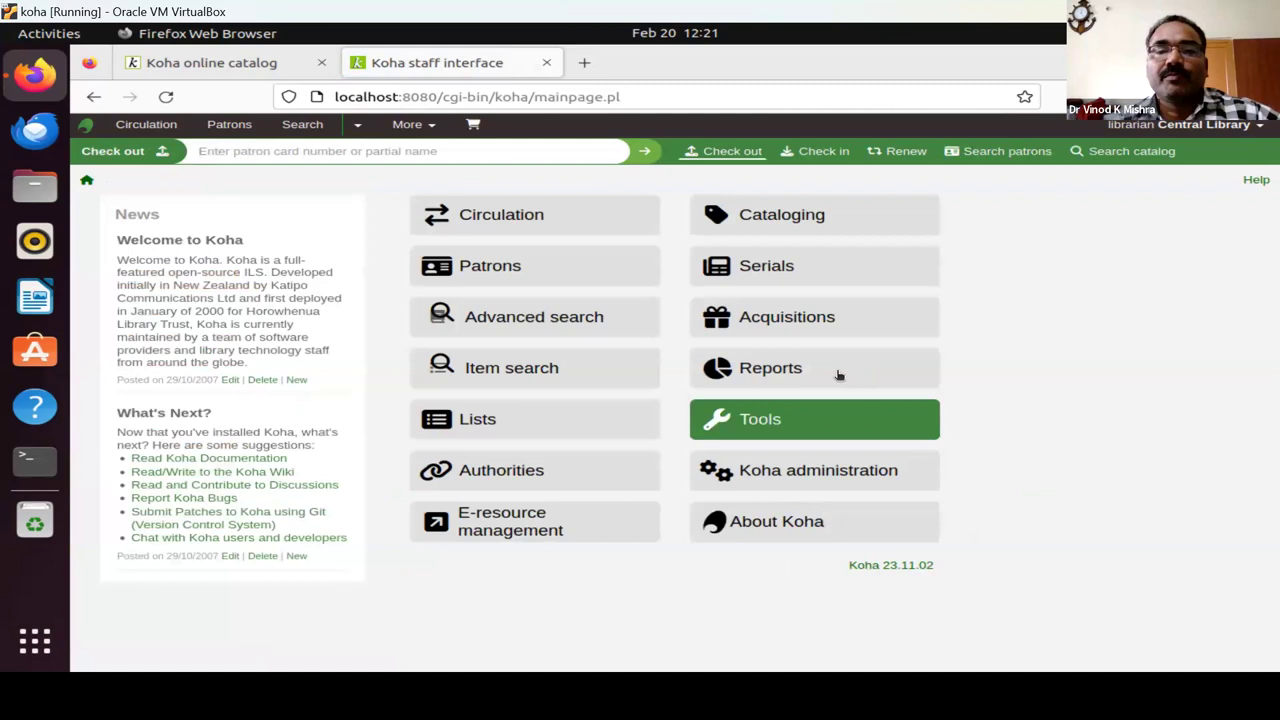
Open the Acquisitions module from the staff home page.
left_click(798, 317)
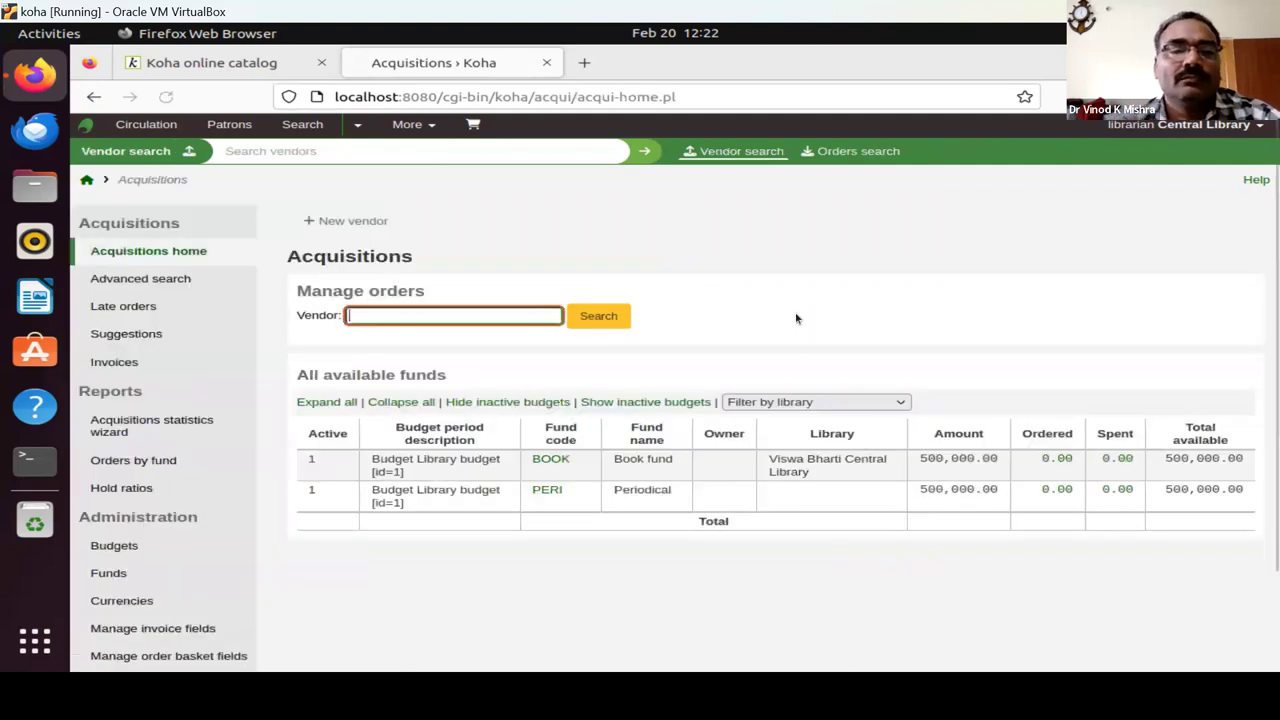
Search Acquisitions for the vendor Oxford, typing 'ox' and picking Oxford.
type("ox")
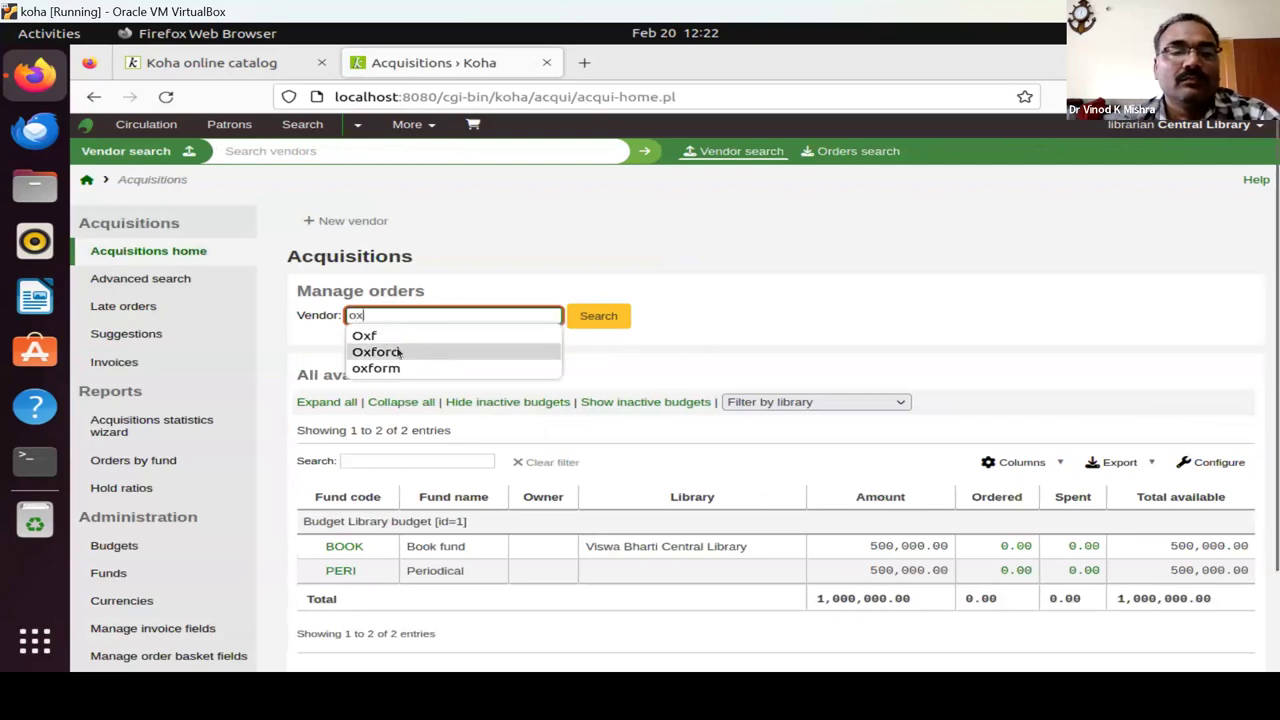
key("Return")
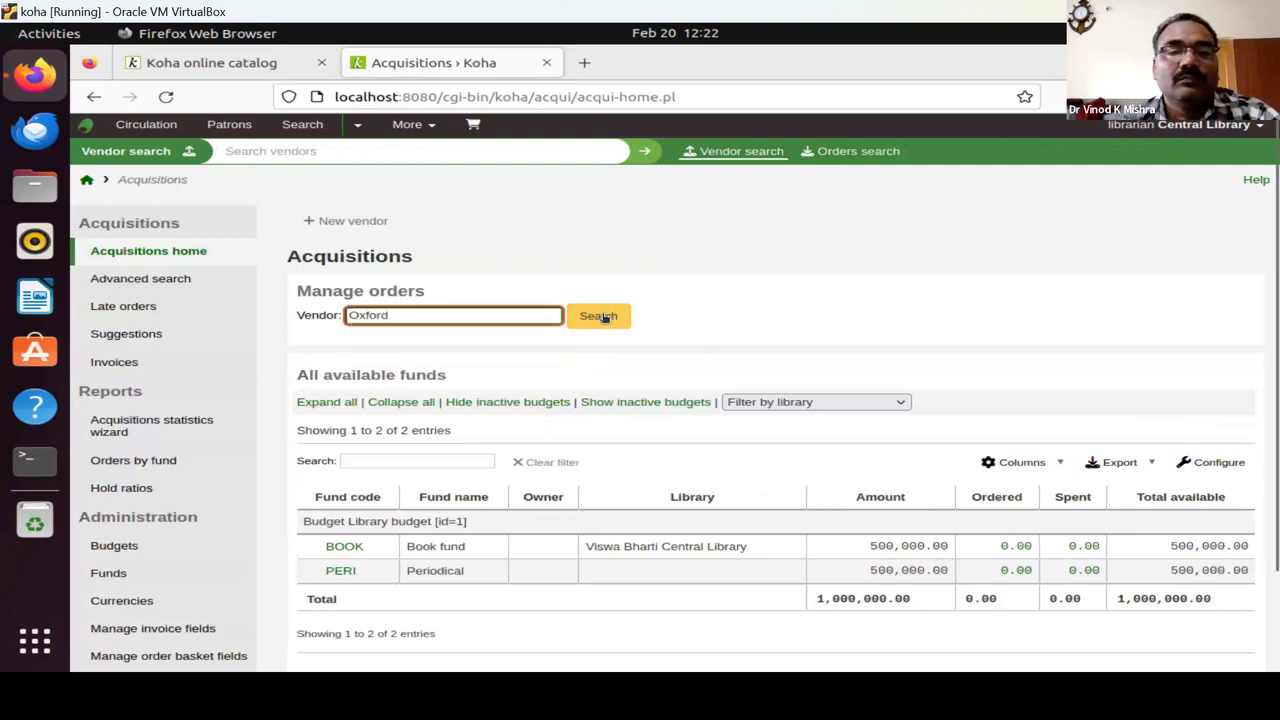
left_click(599, 316)
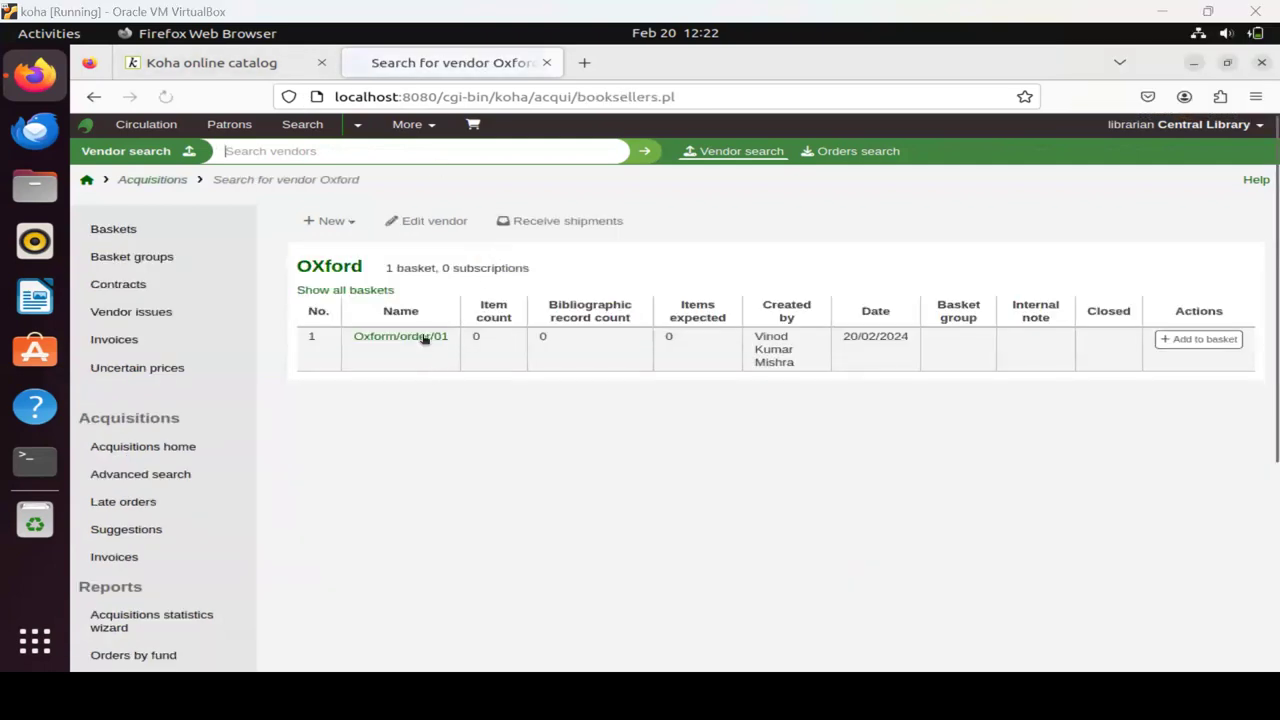
Open basket Oxform/order/01 and start adding an order to it.
left_click(421, 352)
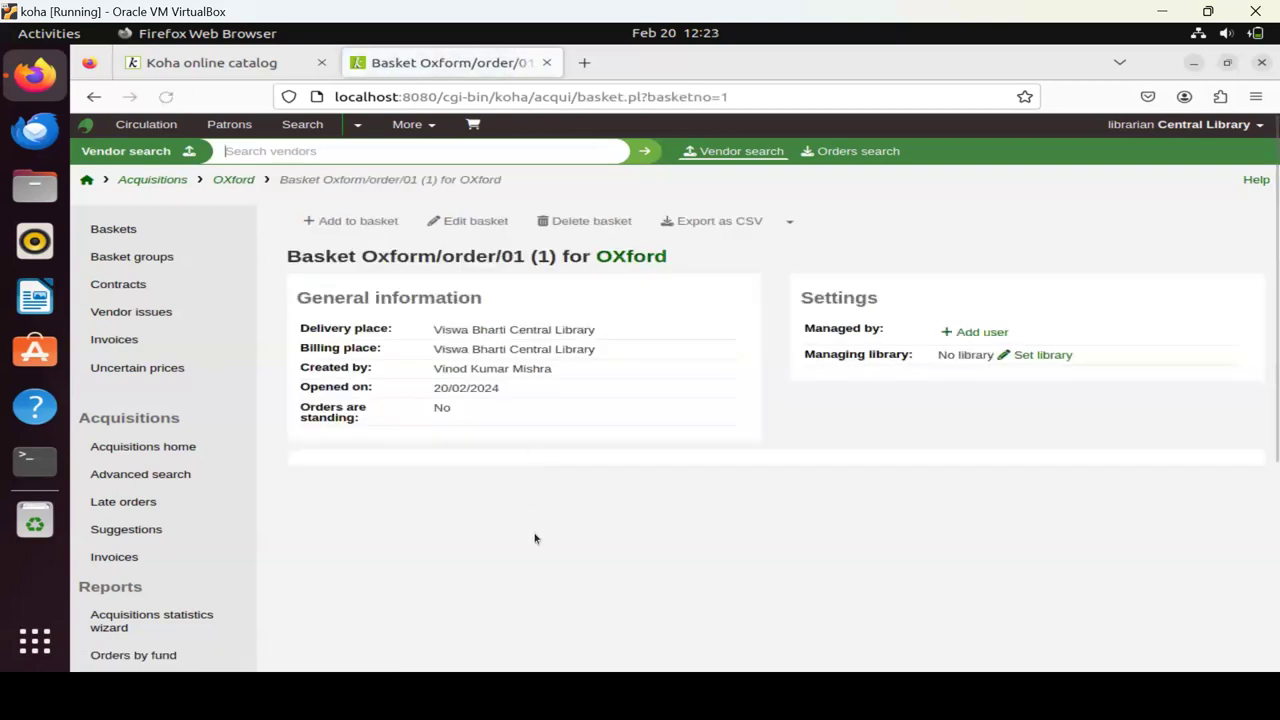
left_click(370, 222)
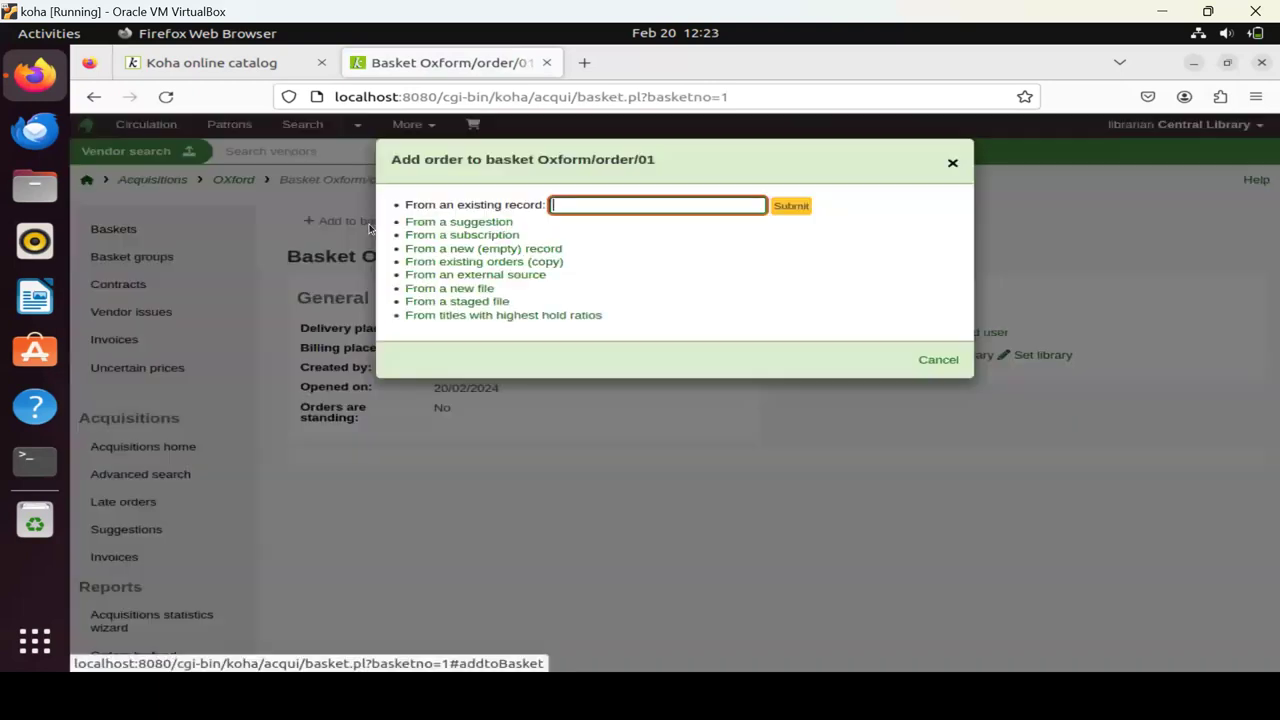
Choose From a suggestion to list the accepted Five laws of Library Science suggestion.
left_click(453, 223)
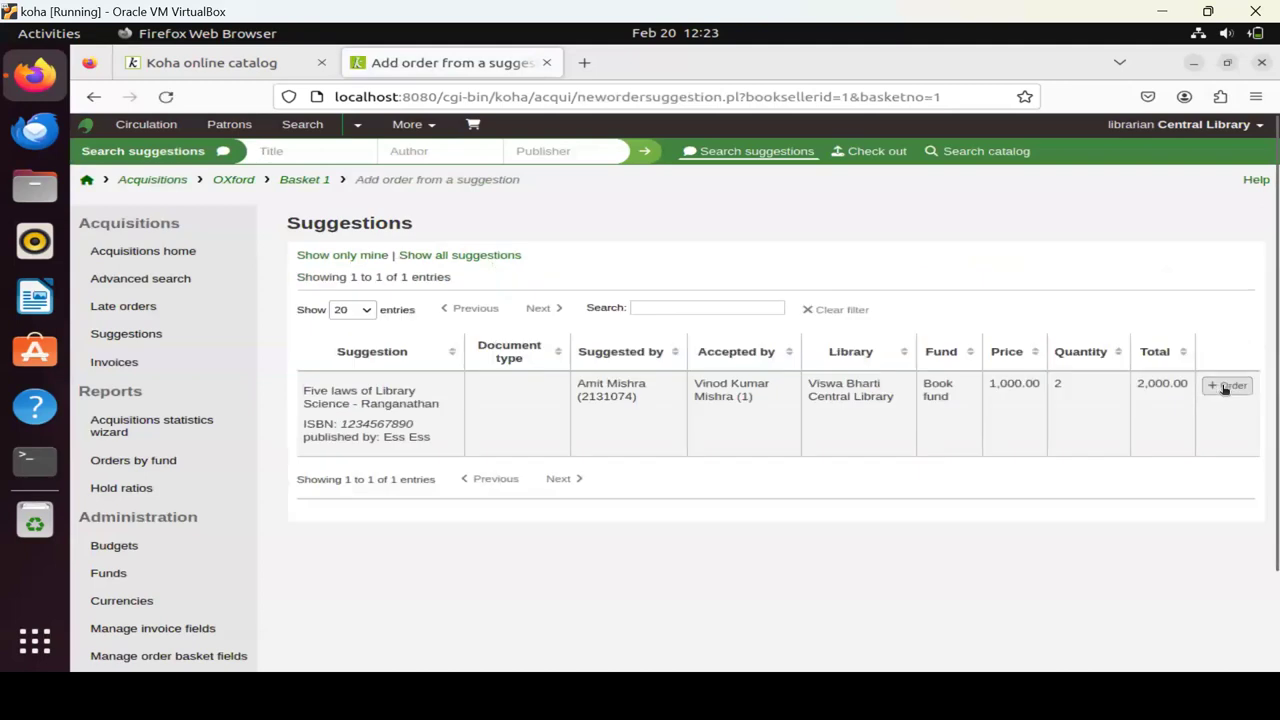
Order the suggested Five laws of Library Science: 2 copies, 800.00 each after 20% discount, totalling 1,600.00.
left_click(1224, 389)
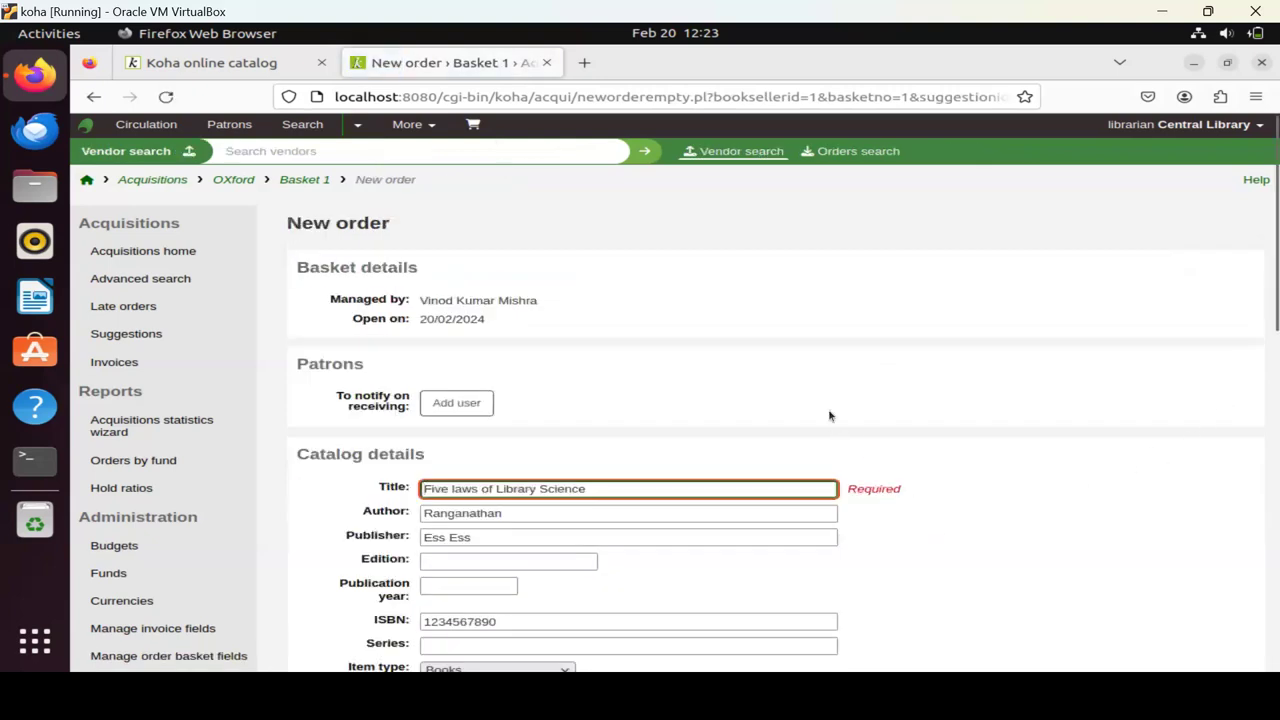
scroll(829, 414, "down", 5)
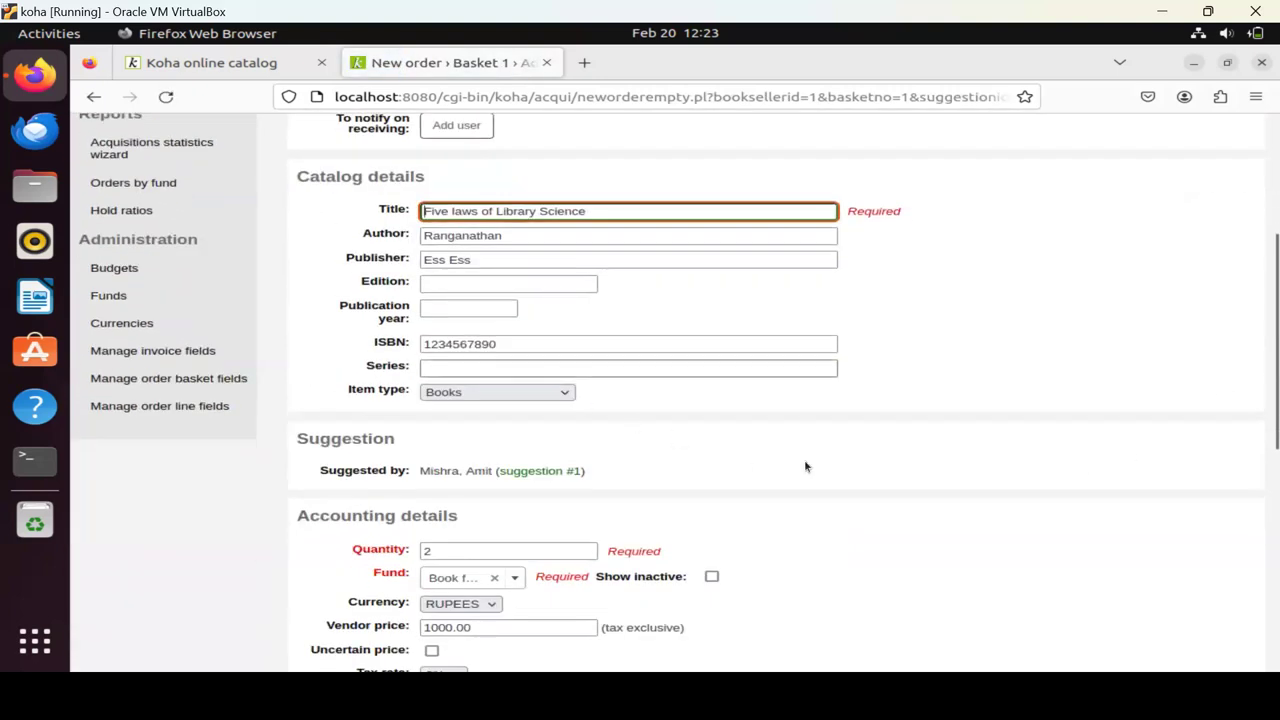
scroll(806, 466, "down", 3)
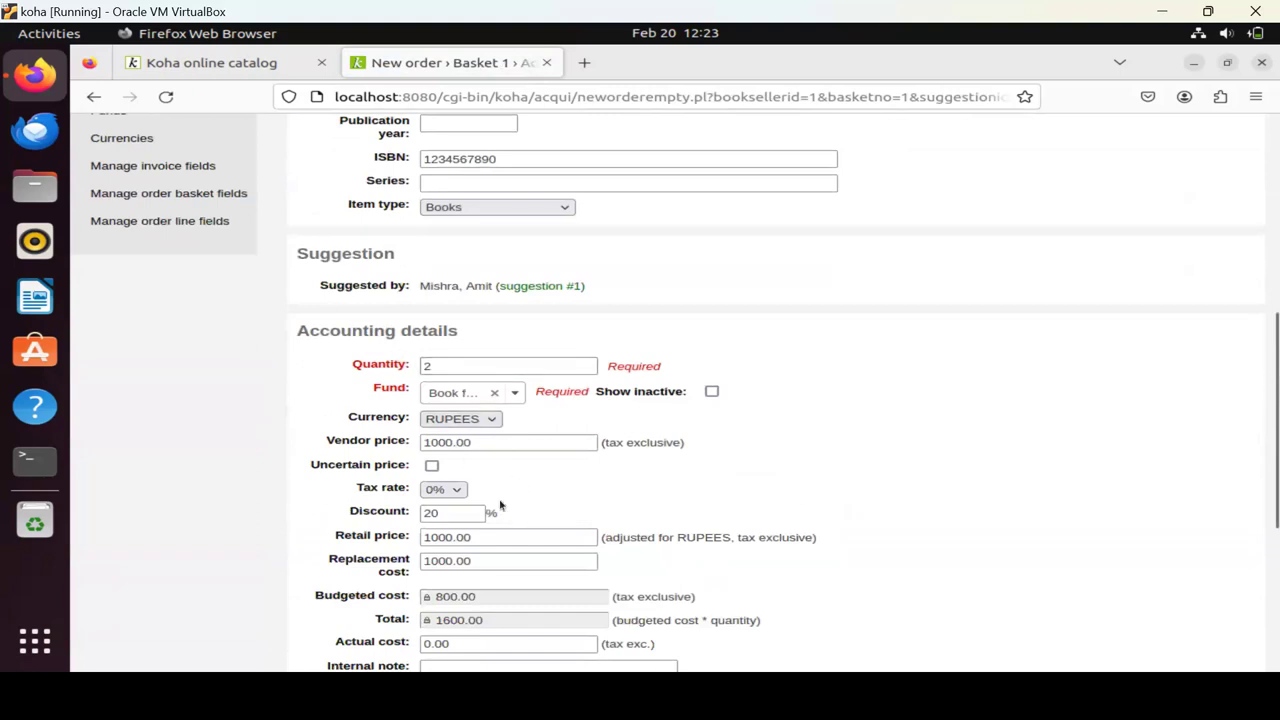
scroll(500, 507, "down", 2)
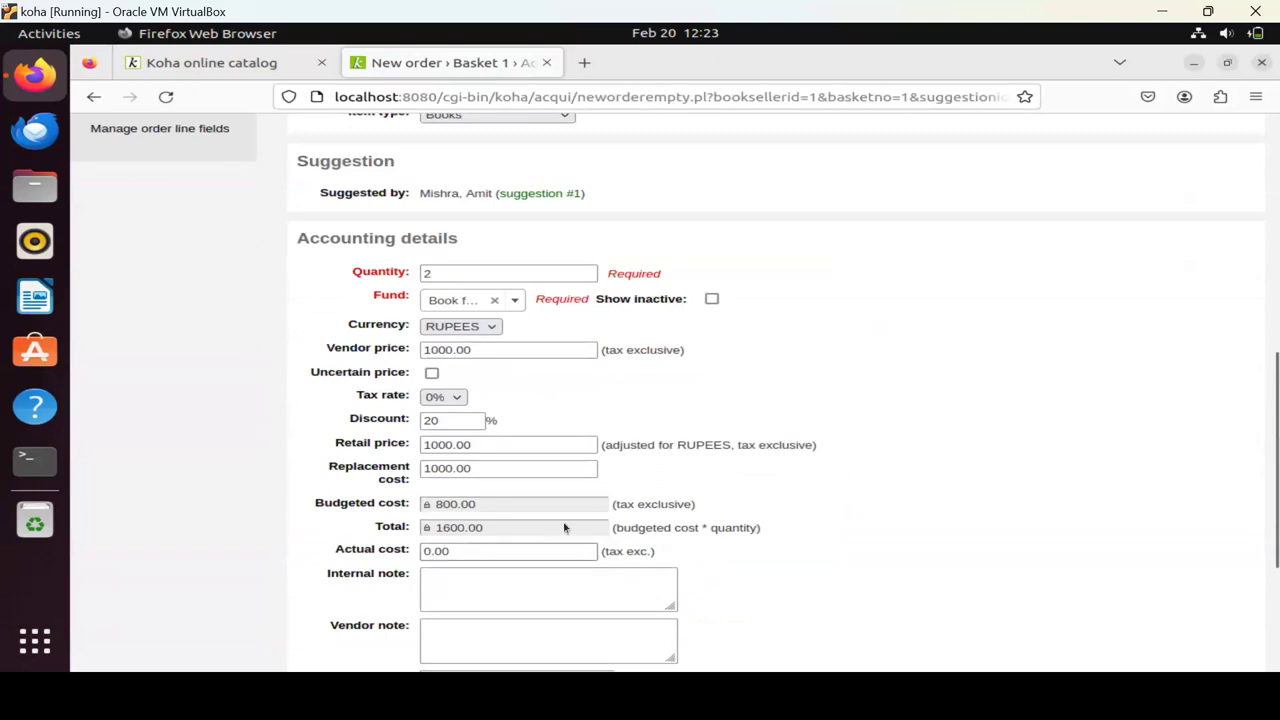
scroll(575, 510, "down", 2)
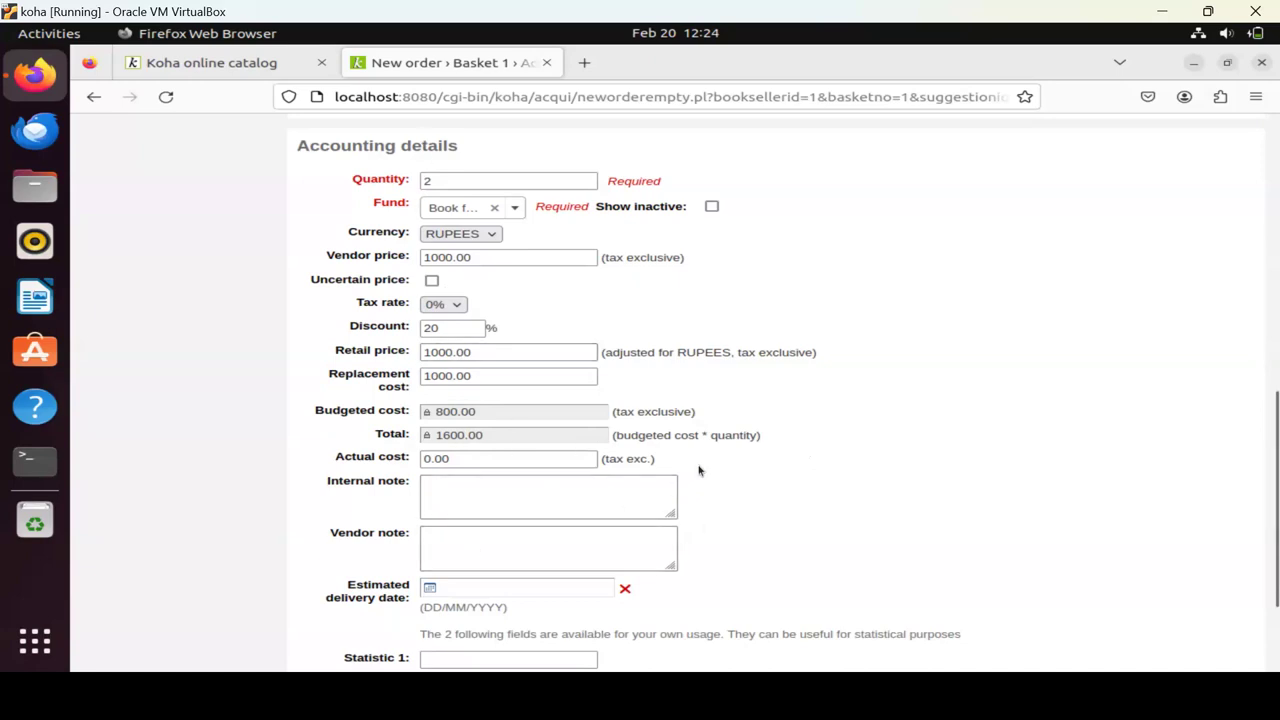
scroll(699, 470, "down", 3)
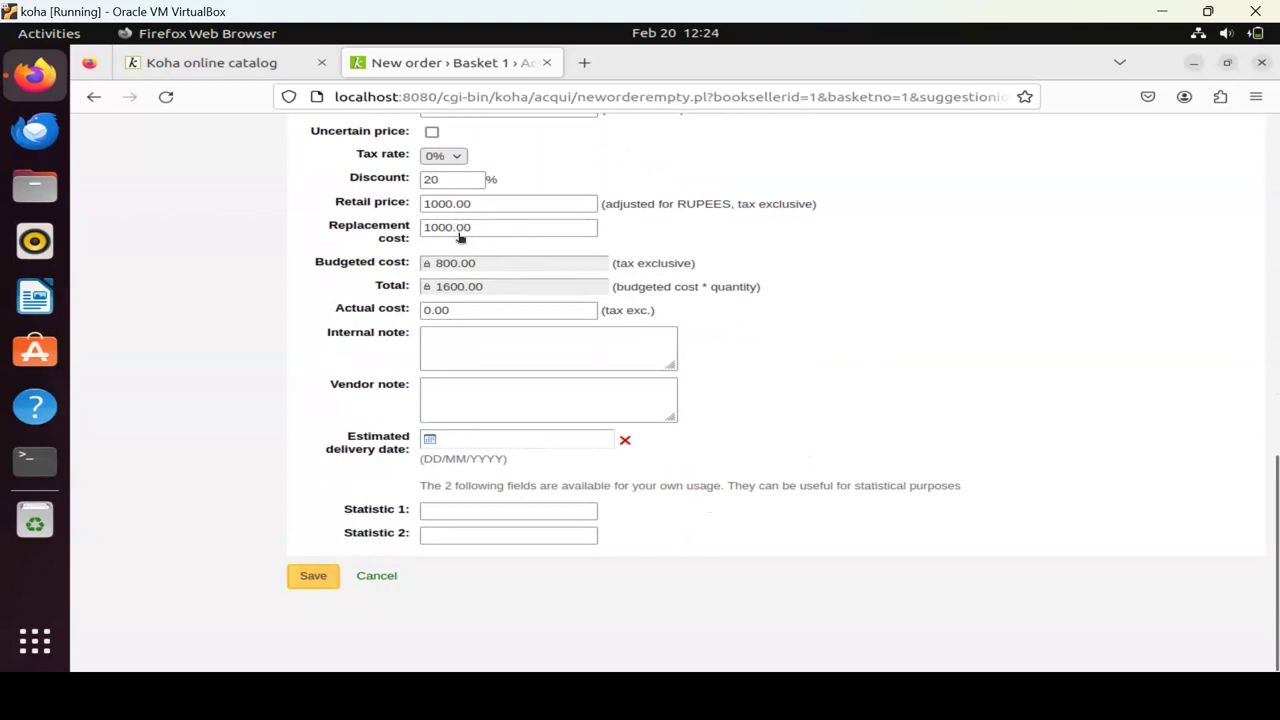
left_click(440, 180)
key("Return")
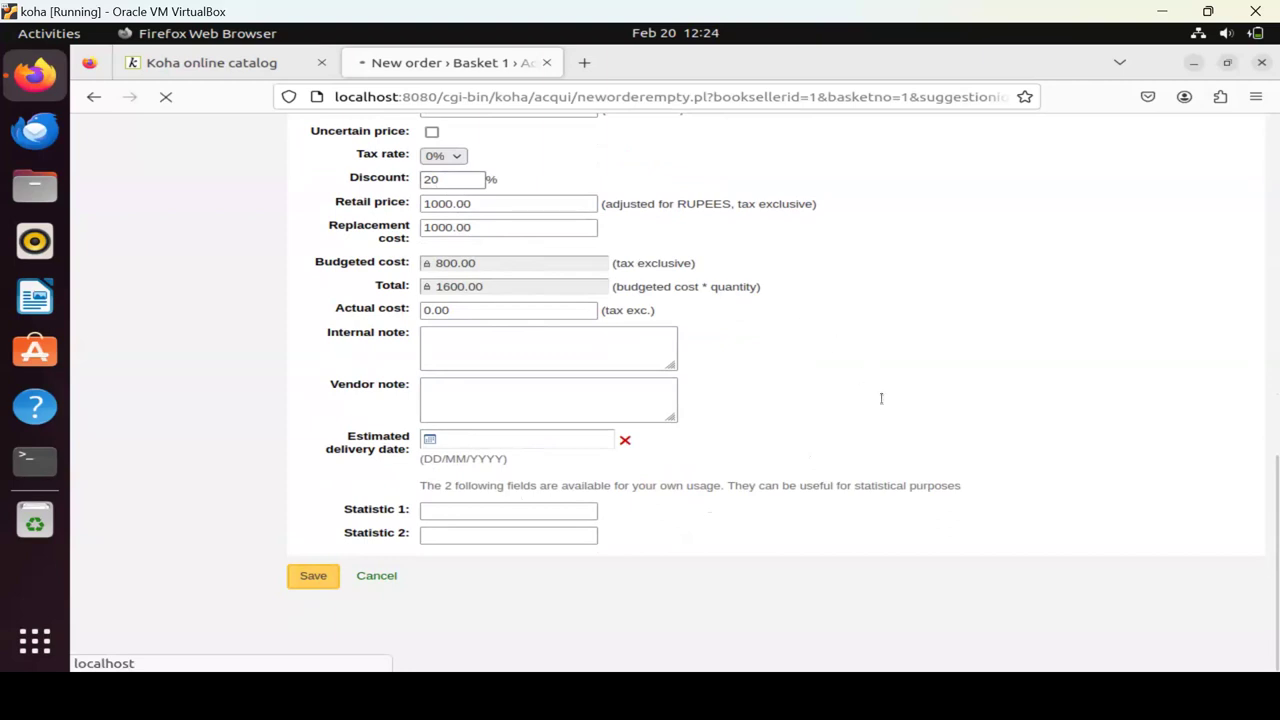
left_click(441, 204)
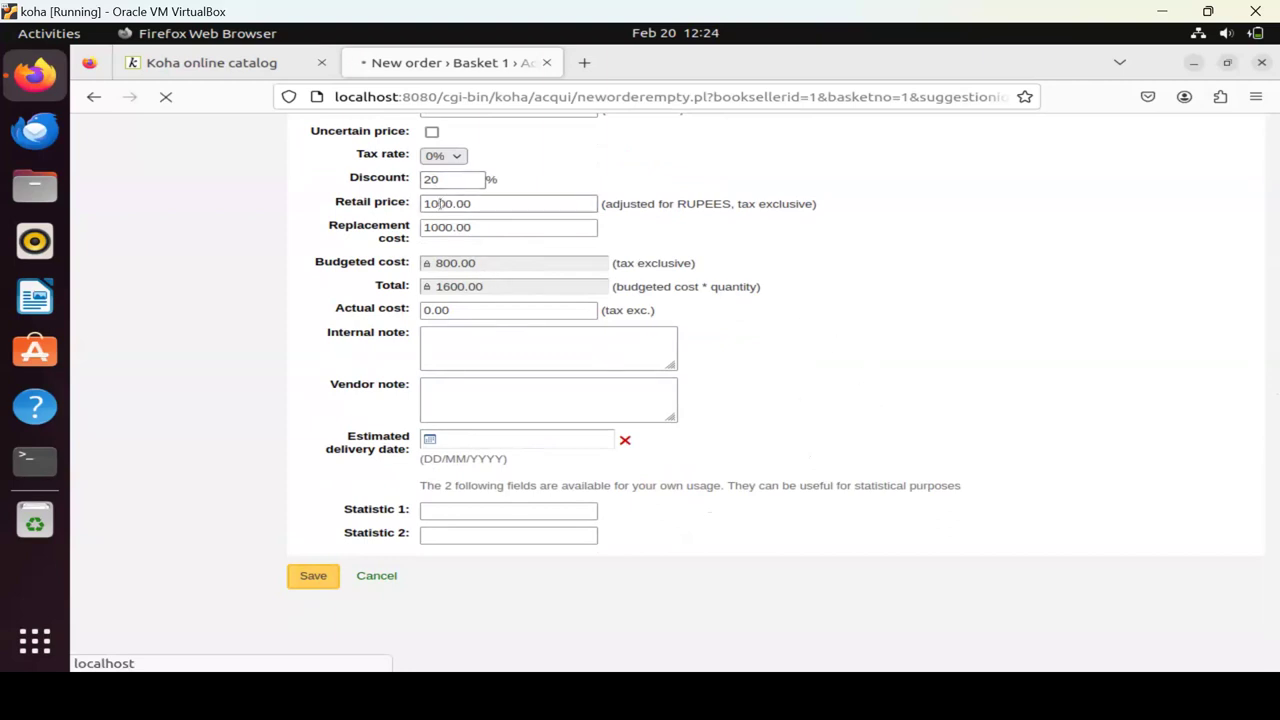
left_click(504, 350)
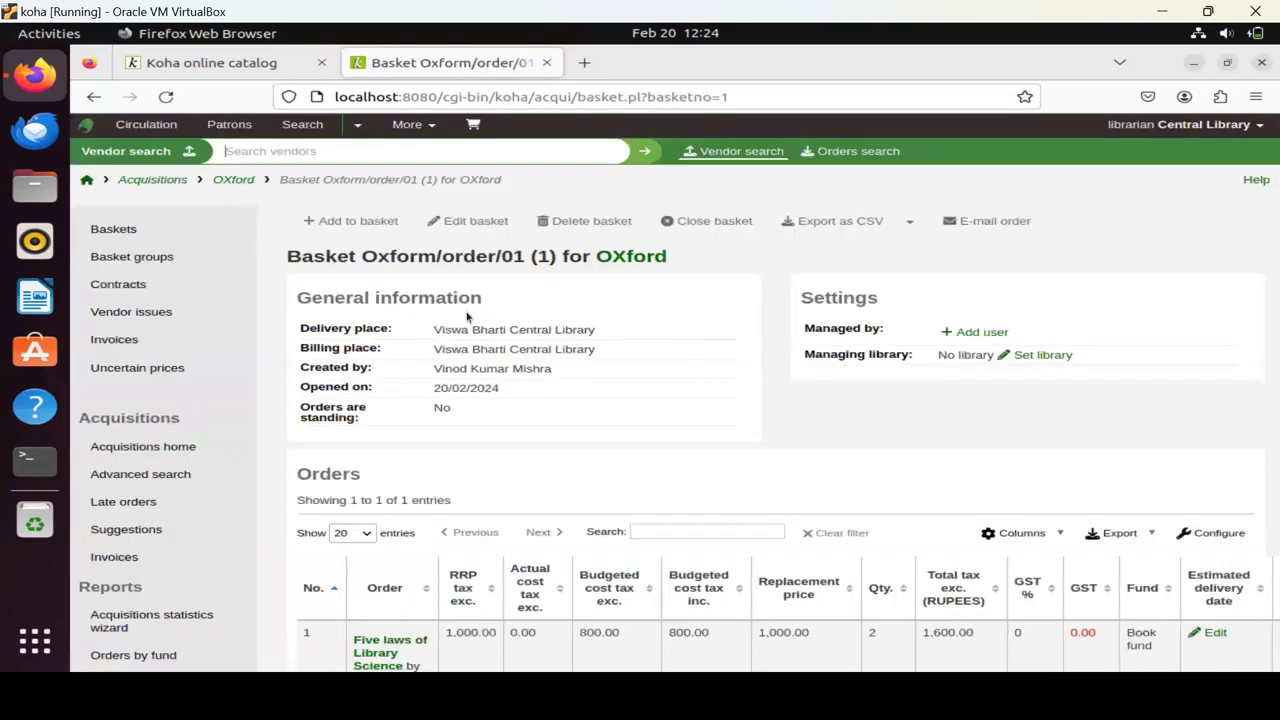
Check the basket's Orders table for the 1,600.00 Five laws order and begin another order.
scroll(974, 449, "down", 3)
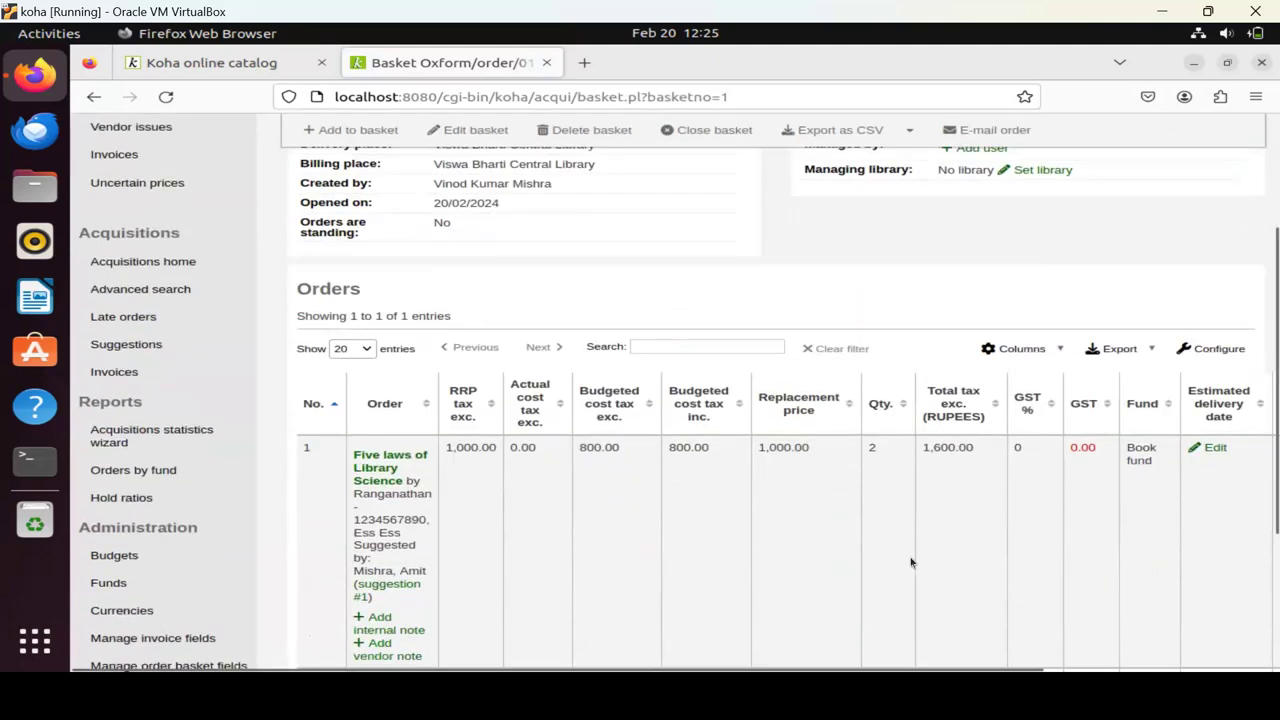
scroll(802, 530, "down", 2)
scroll(802, 530, "down", 1)
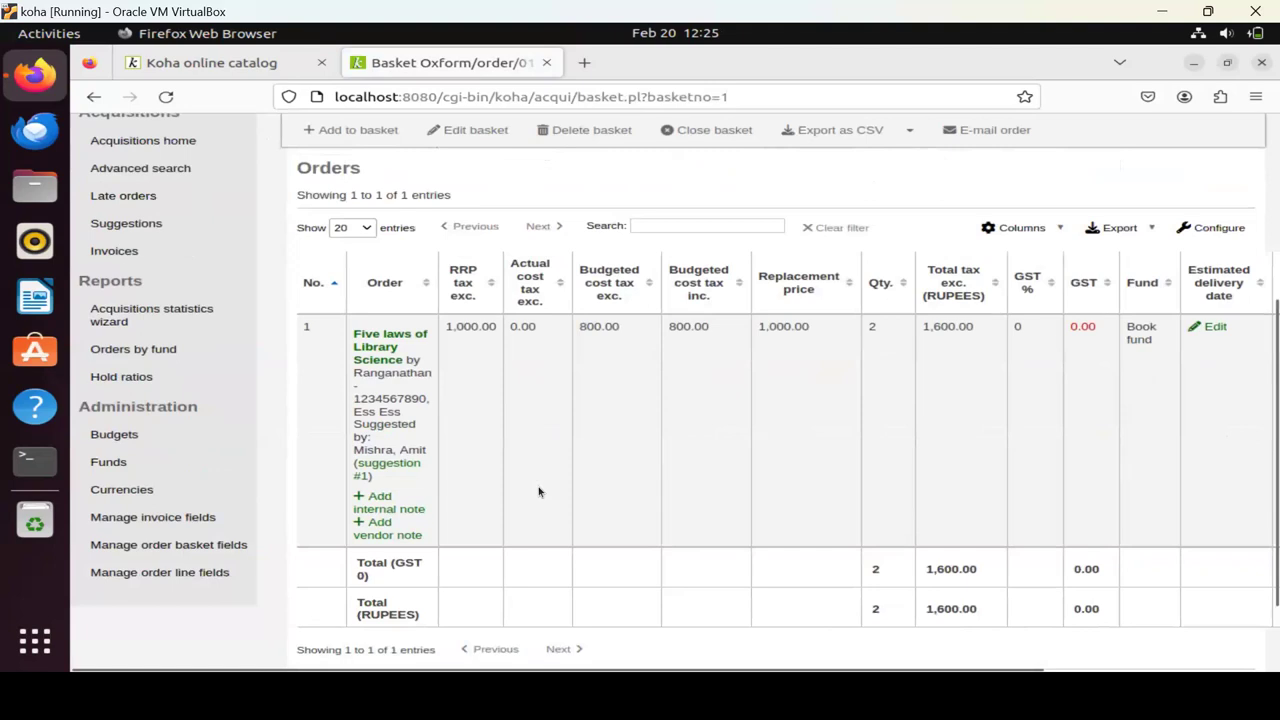
scroll(538, 491, "up", 5)
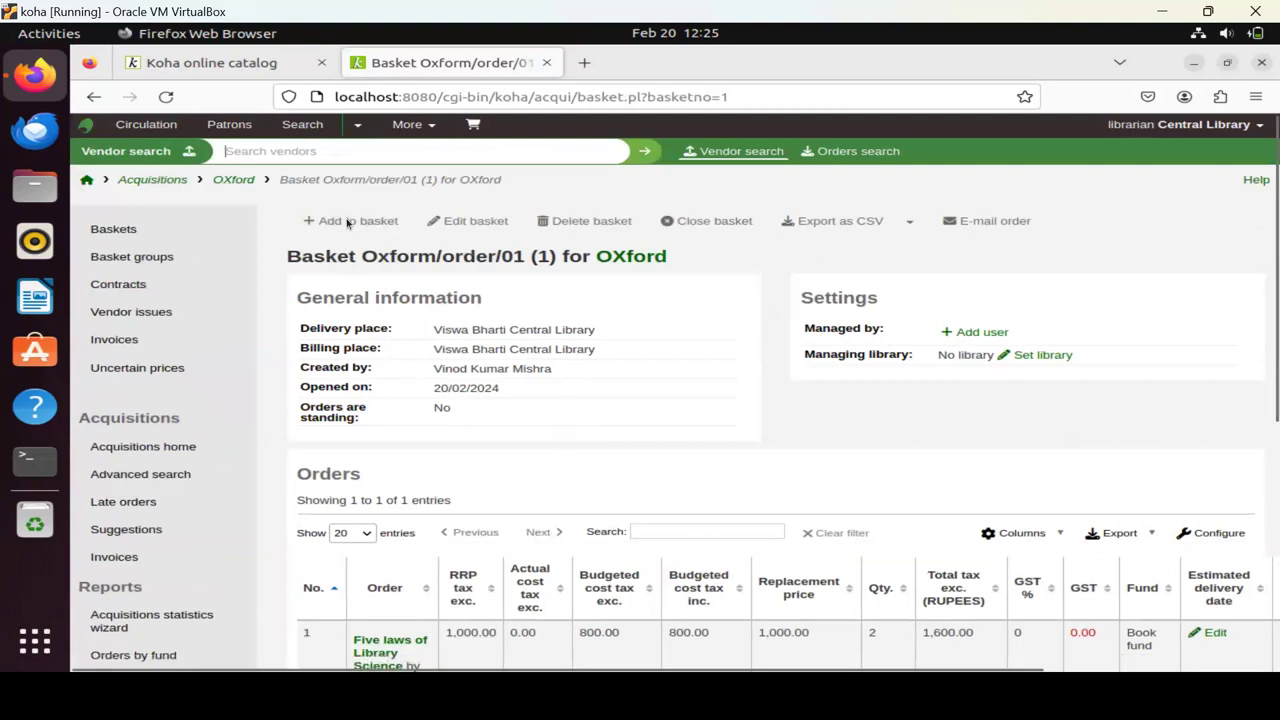
left_click(348, 222)
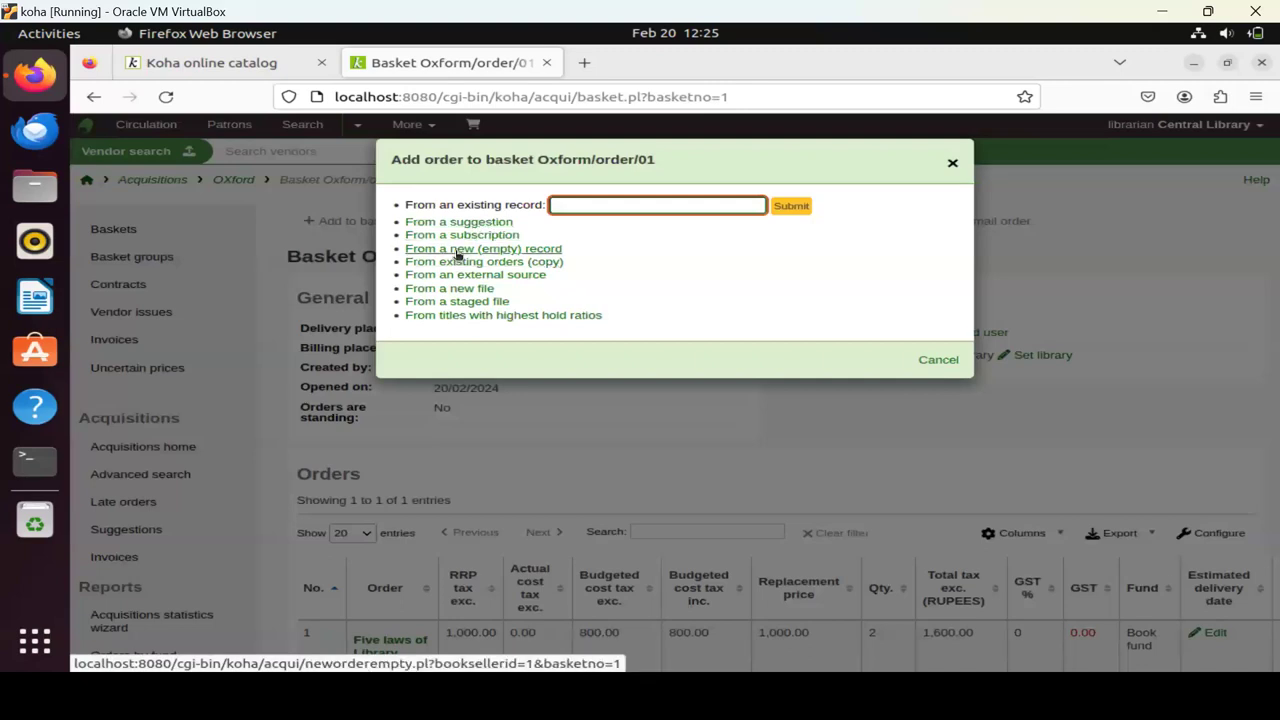
Choose 'From a new (empty) record' for the second order.
left_click(457, 254)
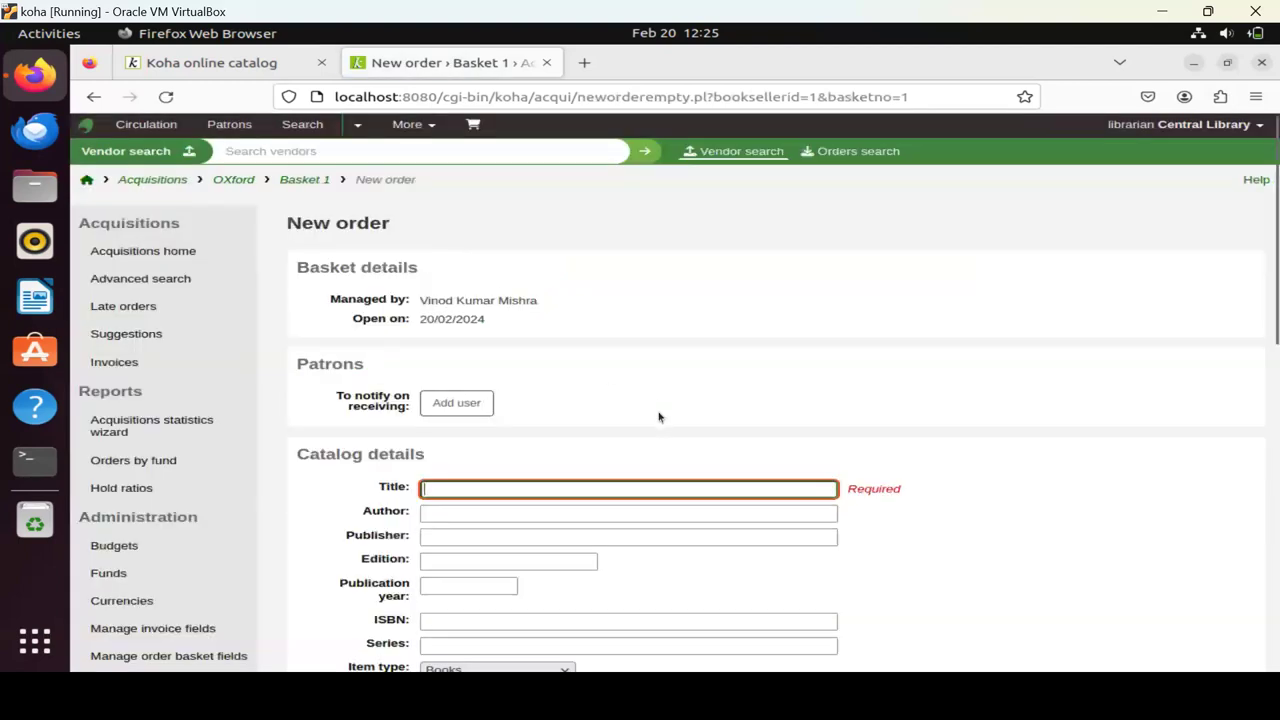
Enter title 'Koha automation' and author 'Mishra' in the new order form.
scroll(659, 417, "down", 3)
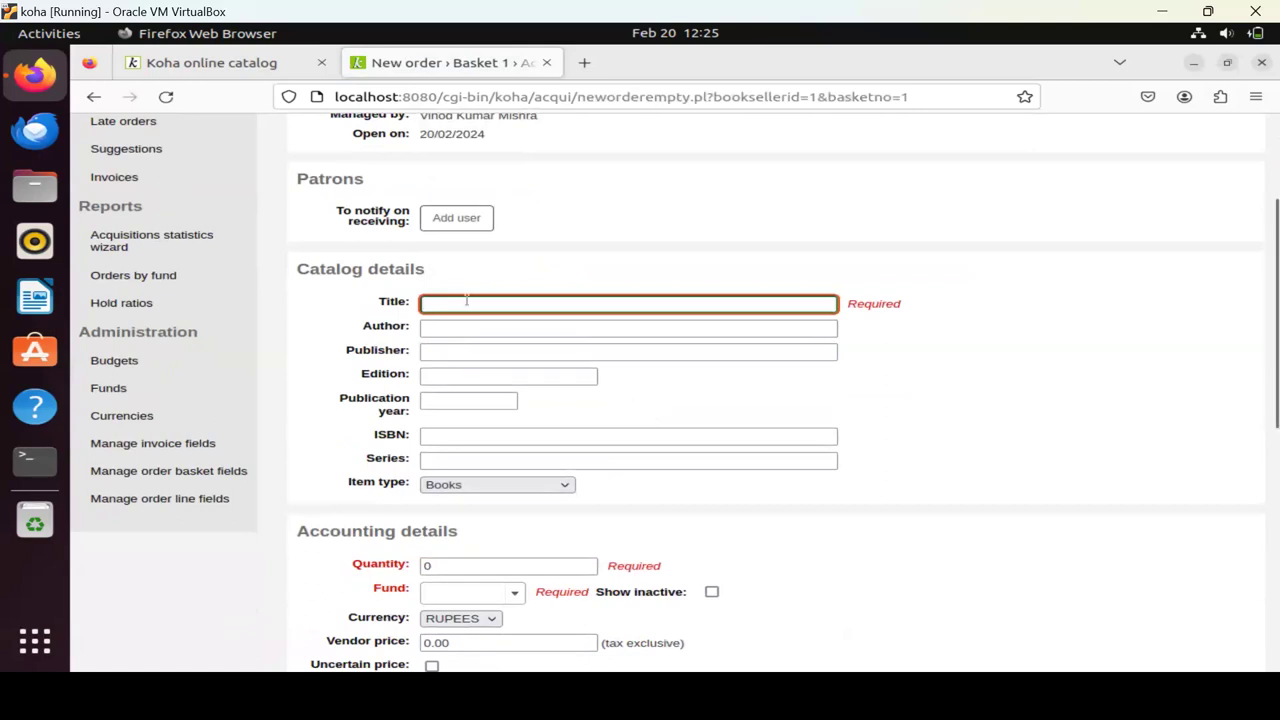
type("Koha automation")
left_click(452, 336)
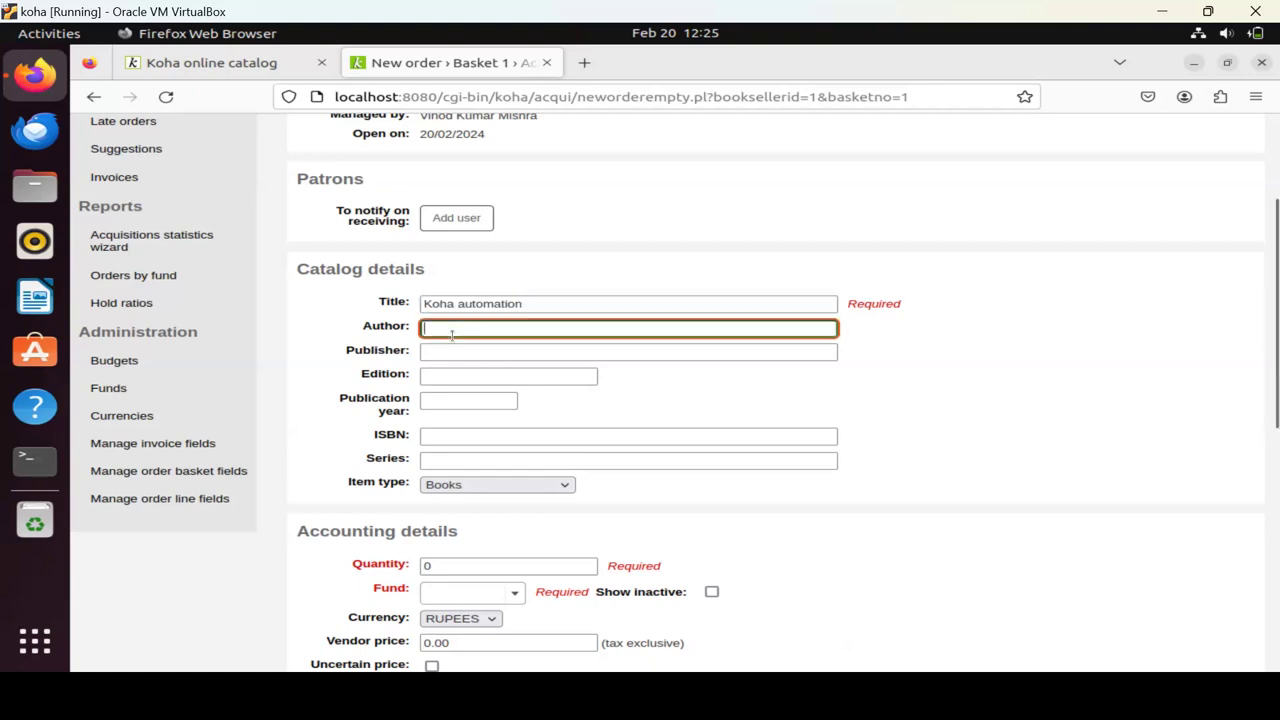
type("Mishra")
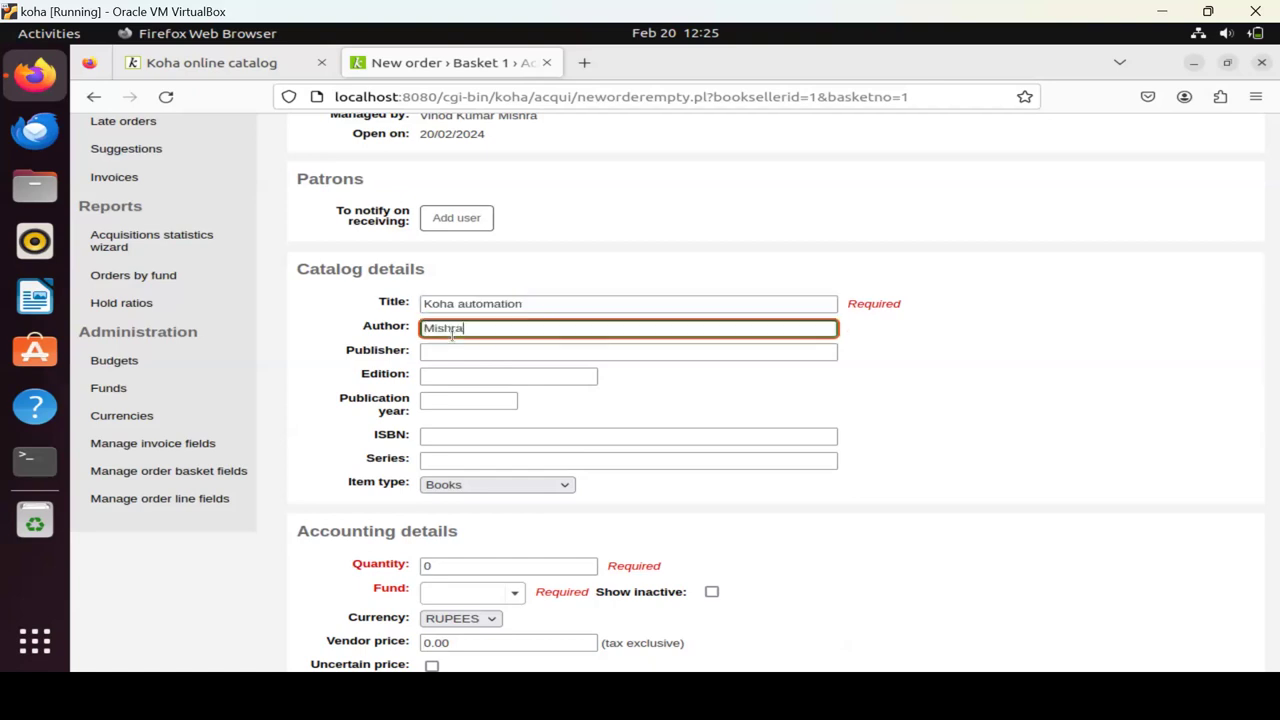
Set the publisher to 'Ess Ess' from the suggestions and the edition to '2nd'.
left_click(453, 348)
type("E")
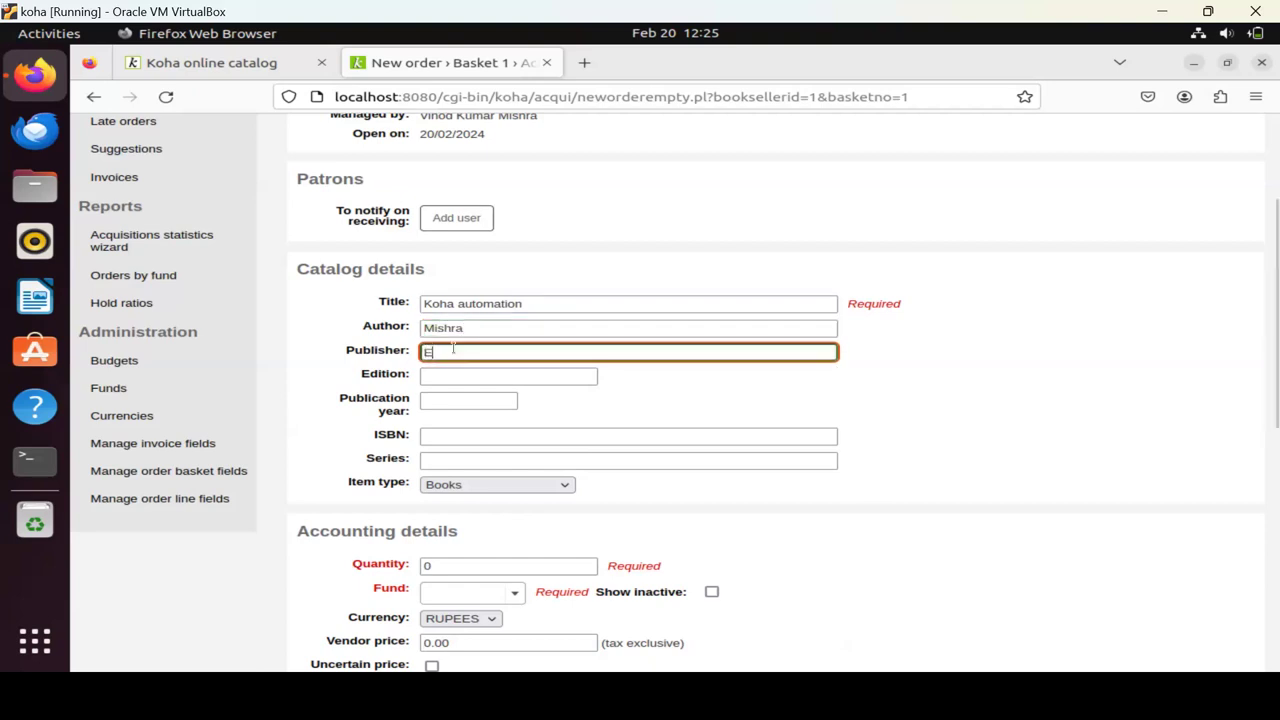
type("ss")
key("Escape")
left_click(381, 347)
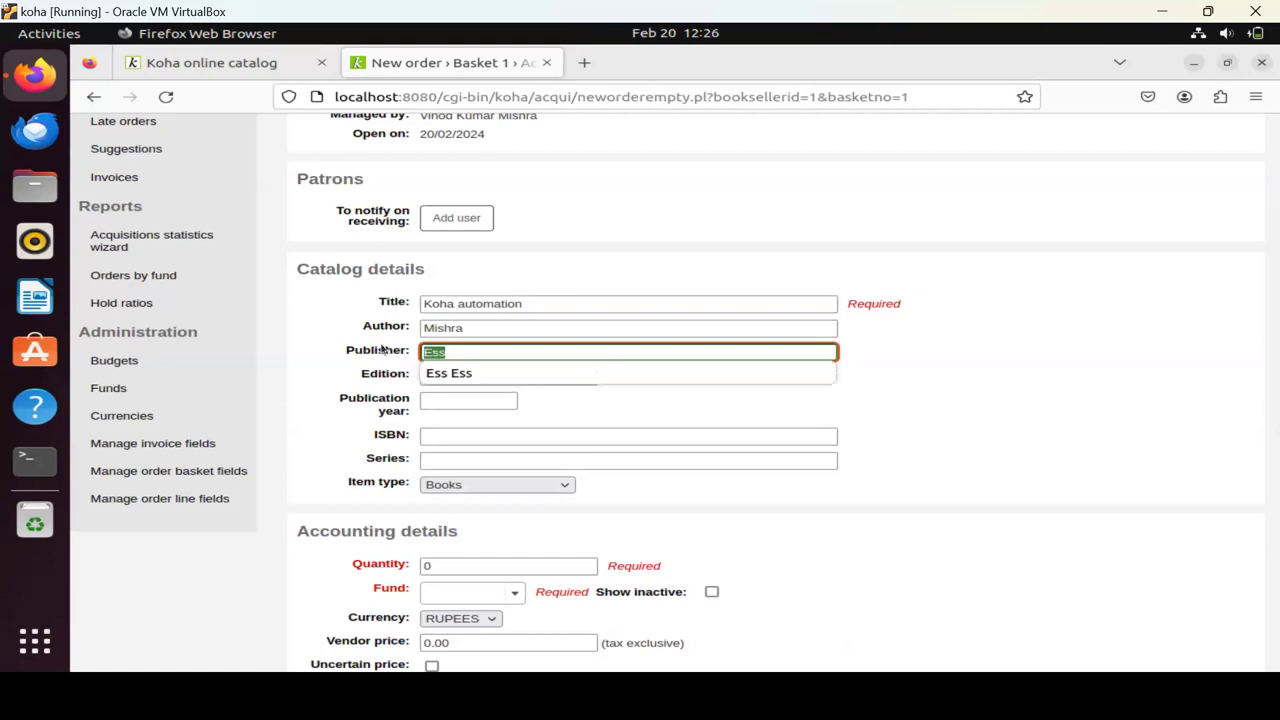
left_click(461, 373)
left_click(459, 375)
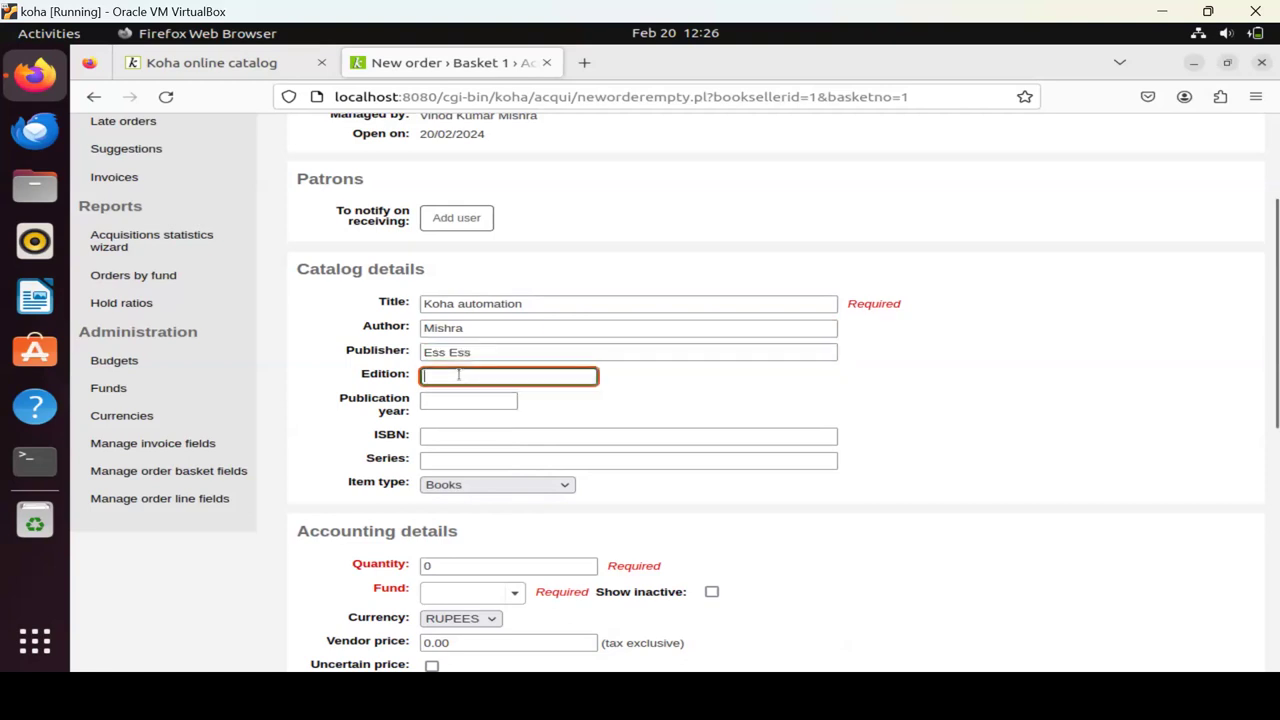
type("2nd")
scroll(885, 462, "down", 3)
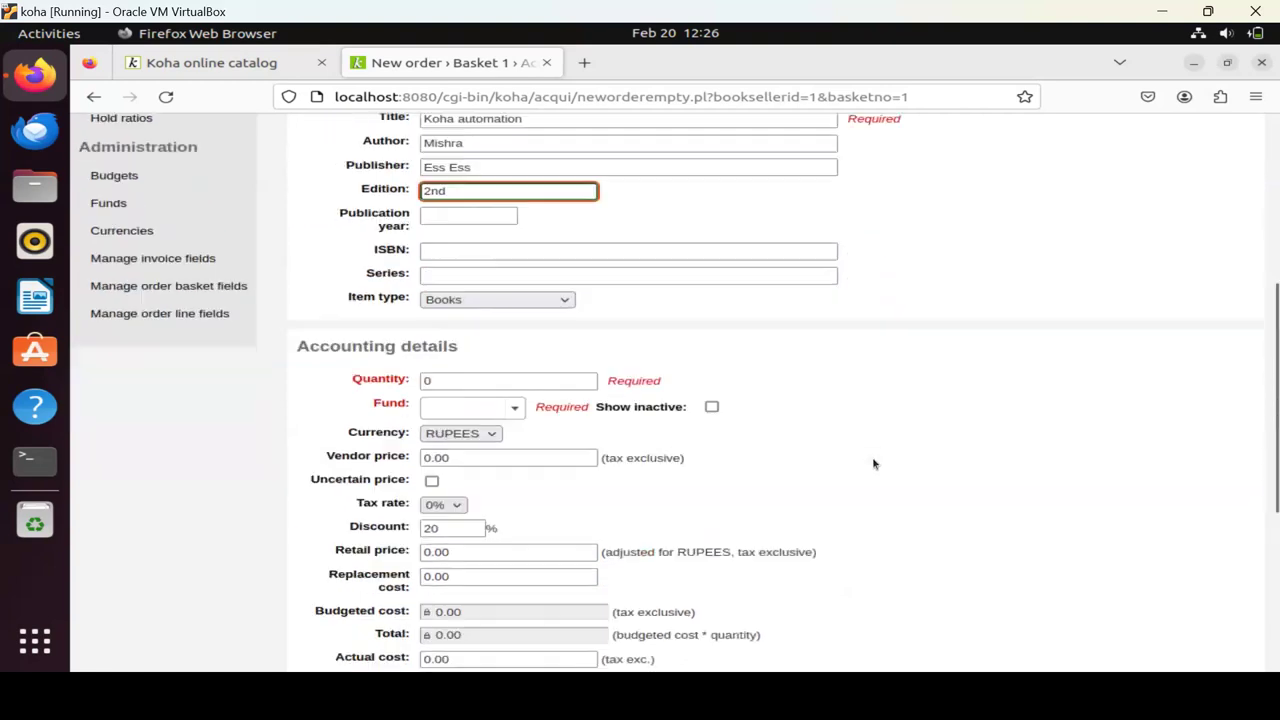
left_click(426, 380)
Set the order quantity to 1 and charge it to Book fund.
key("BackSpace")
type("1")
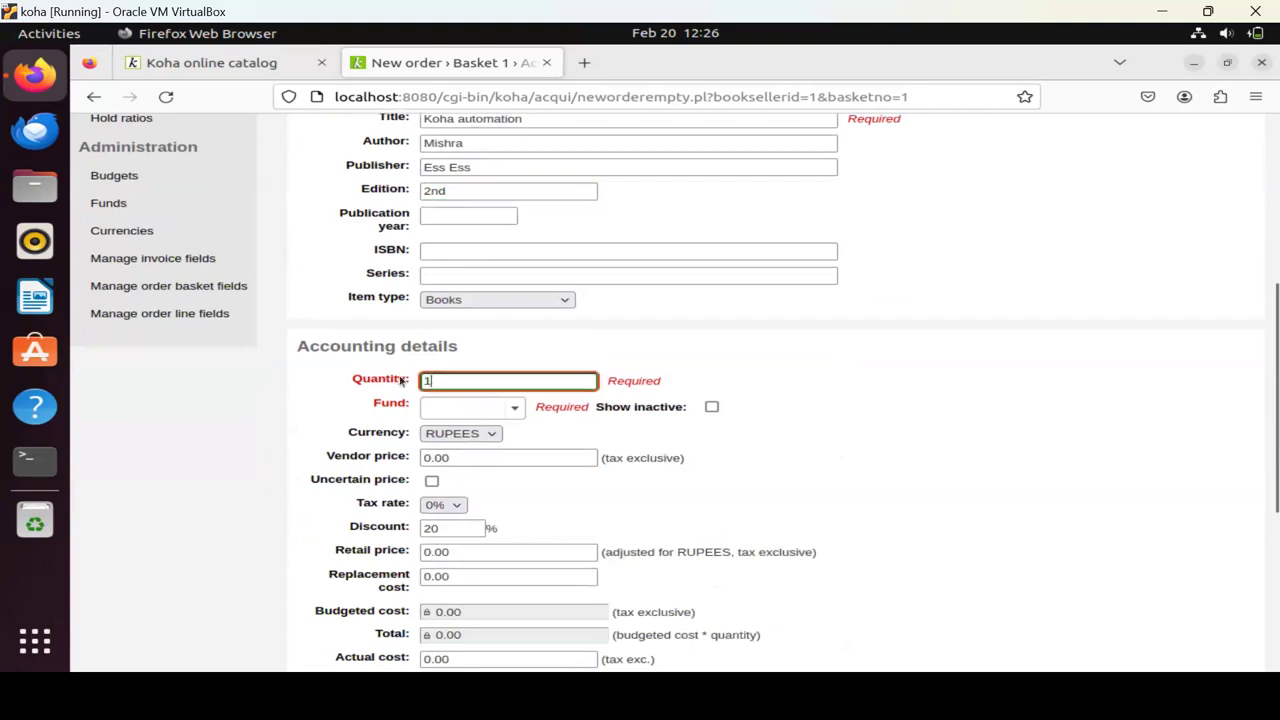
left_click(450, 413)
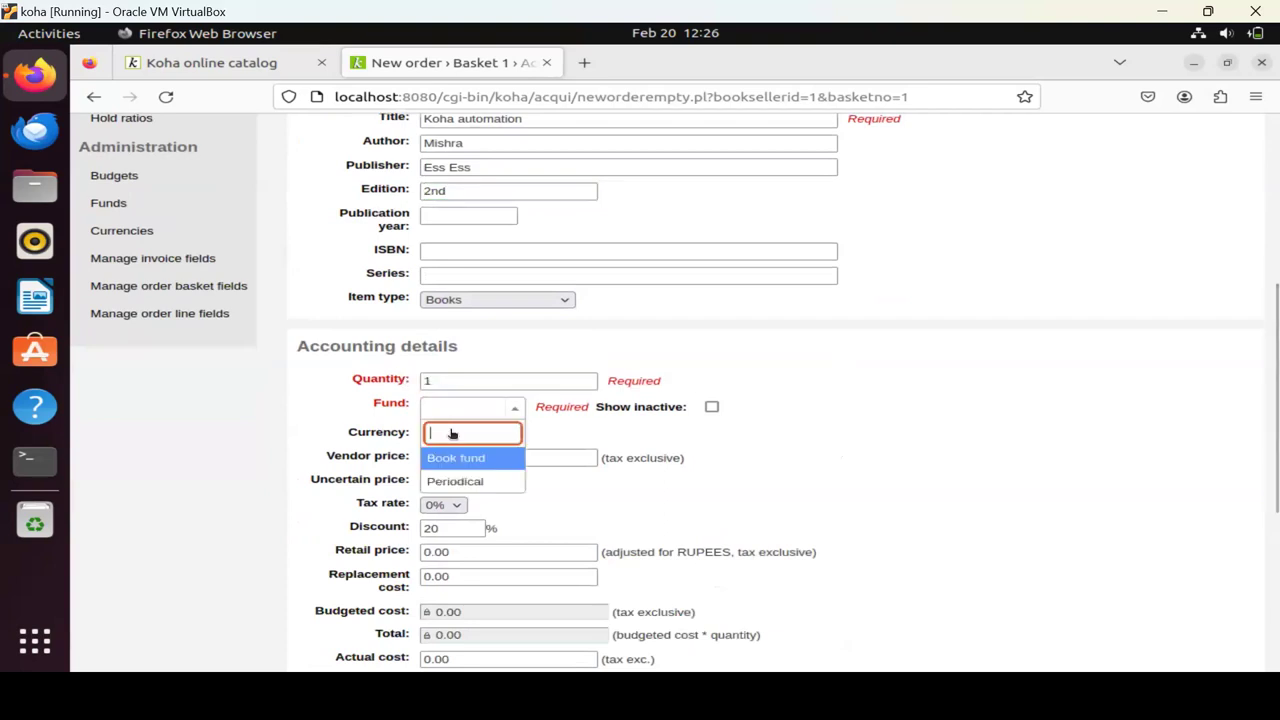
left_click(454, 457)
Enter a vendor price of 2000 so the order costs recalculate.
left_click(453, 457)
key("ctrl+a")
type("100")
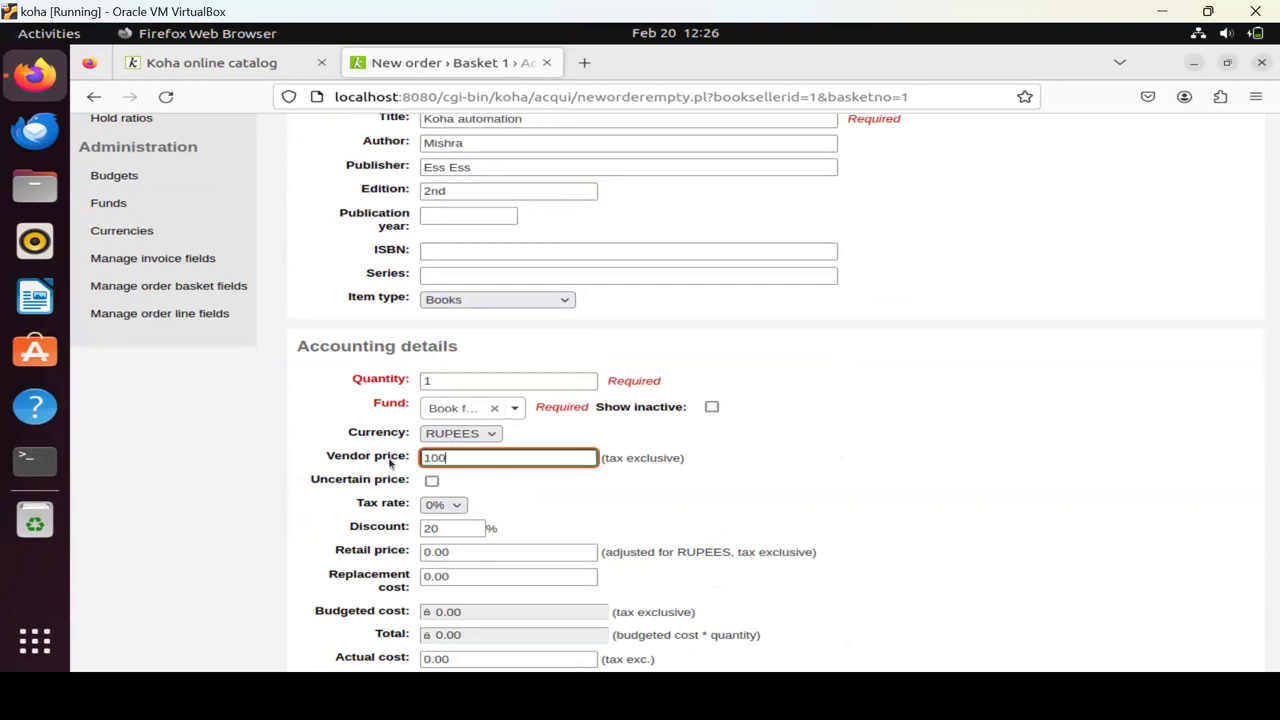
key("BackSpace")
key("BackSpace")
key("BackSpace")
type("2000")
left_click(1155, 356)
scroll(1155, 356, "down", 3)
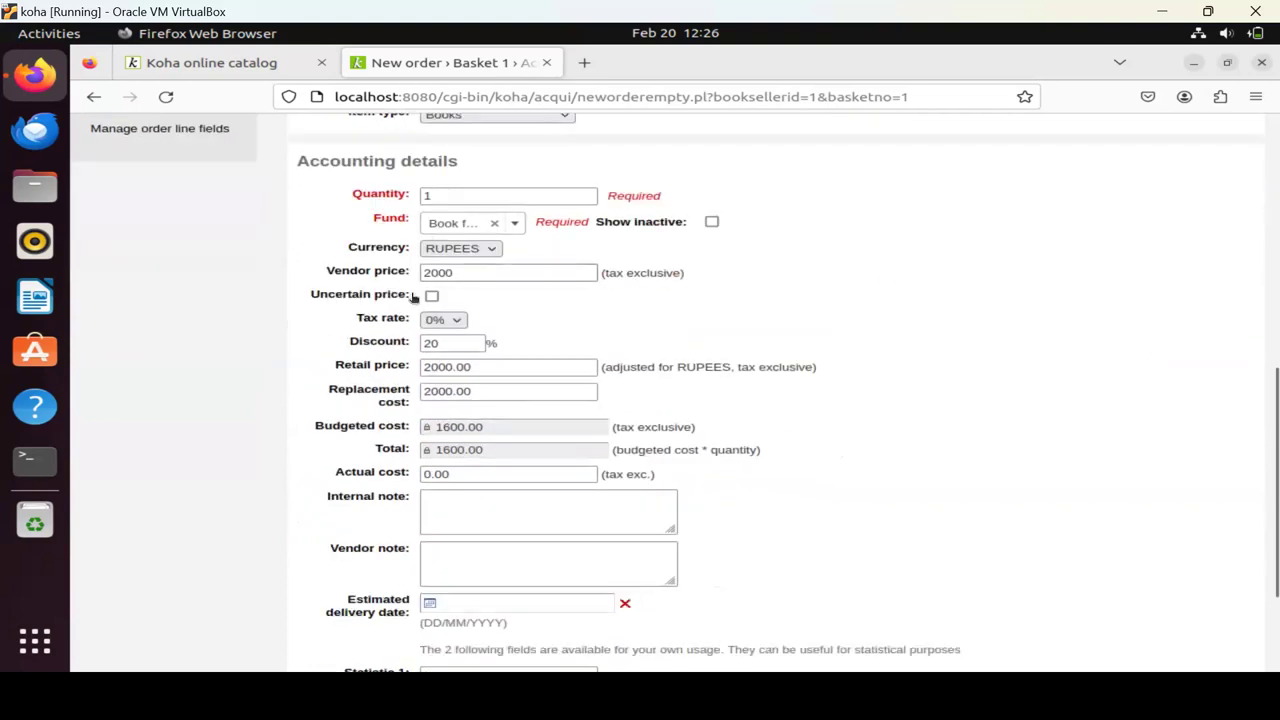
scroll(720, 462, "down", 1)
scroll(720, 465, "down", 1)
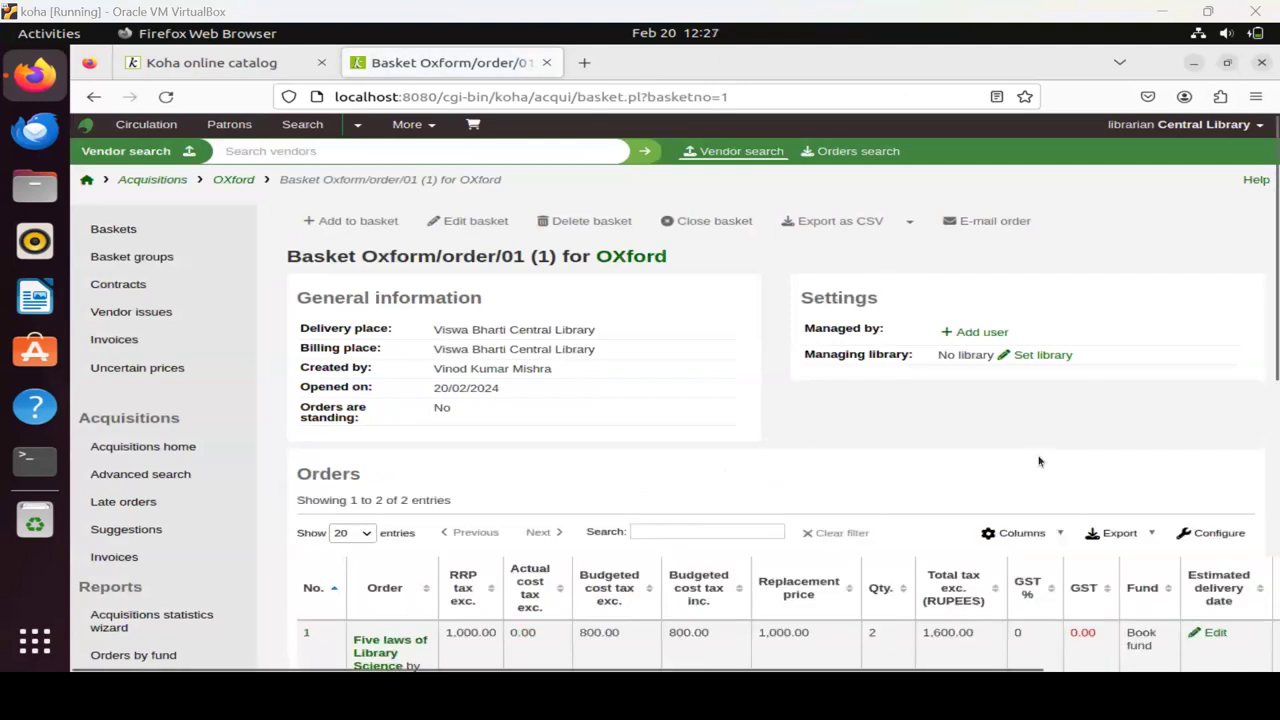
scroll(992, 477, "down", 5)
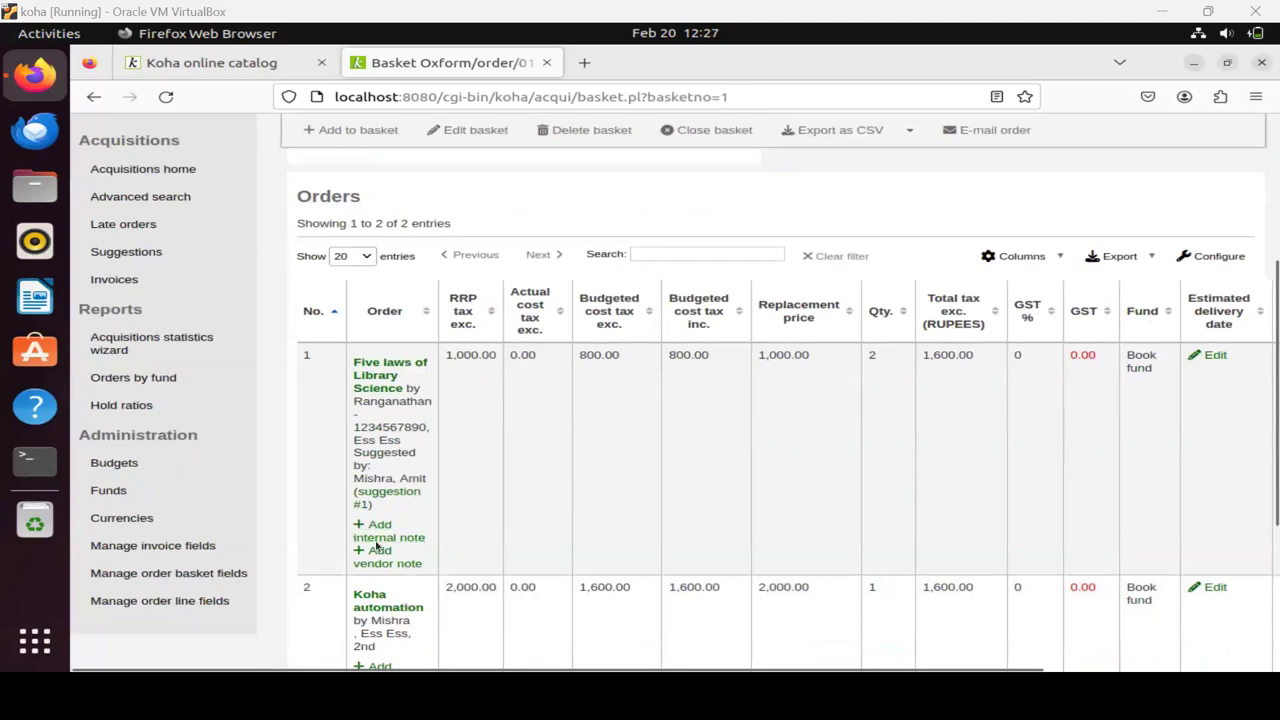
scroll(430, 590, "down", 3)
scroll(455, 525, "up", 5)
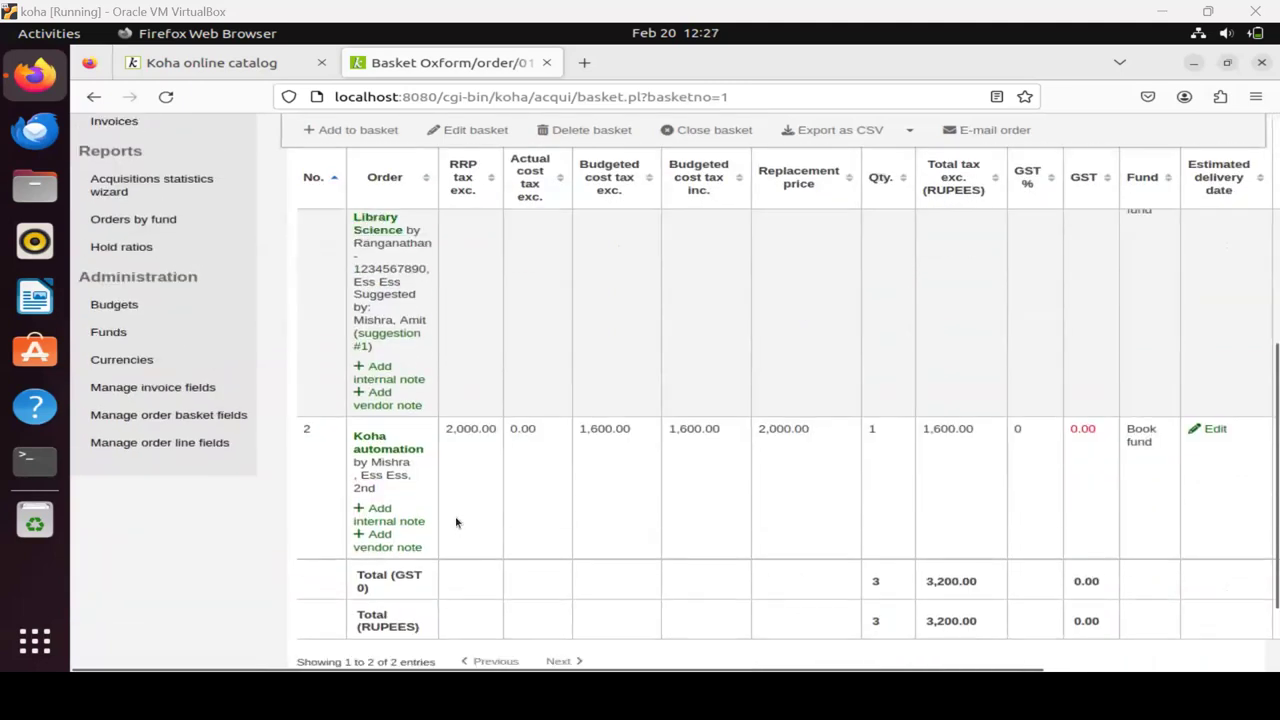
scroll(460, 530, "down", 3)
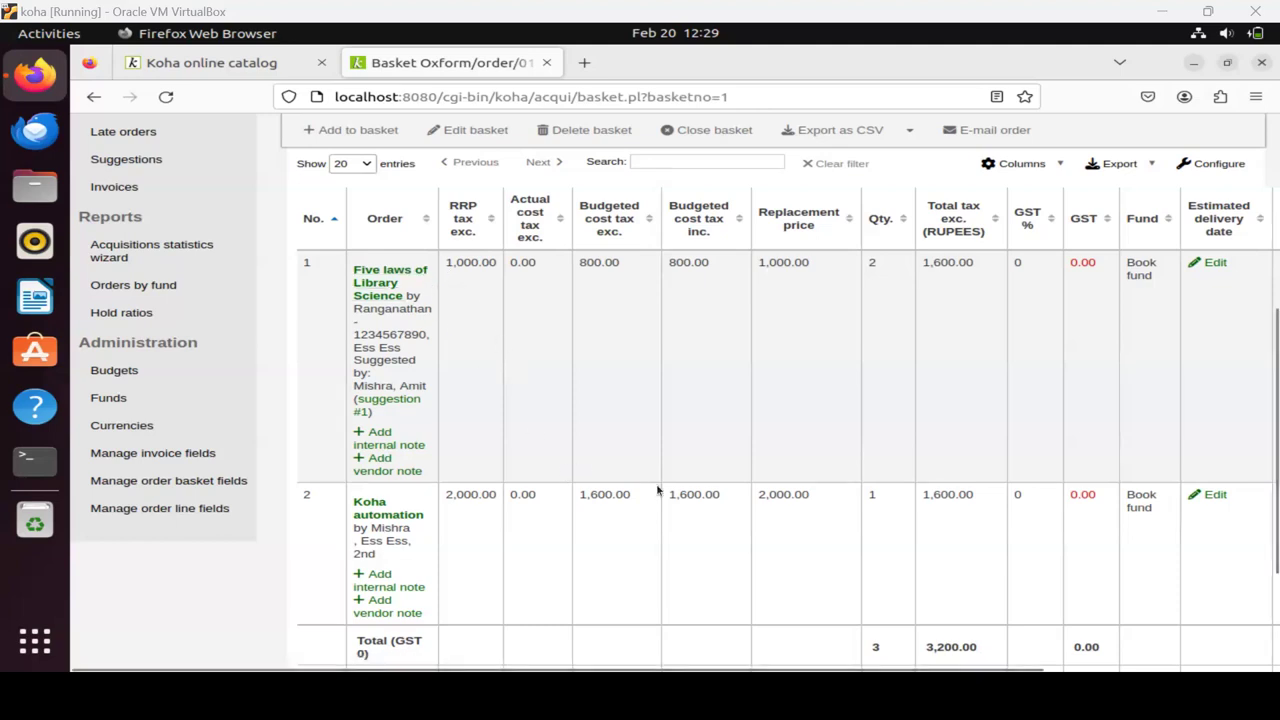
scroll(657, 490, "up", 5)
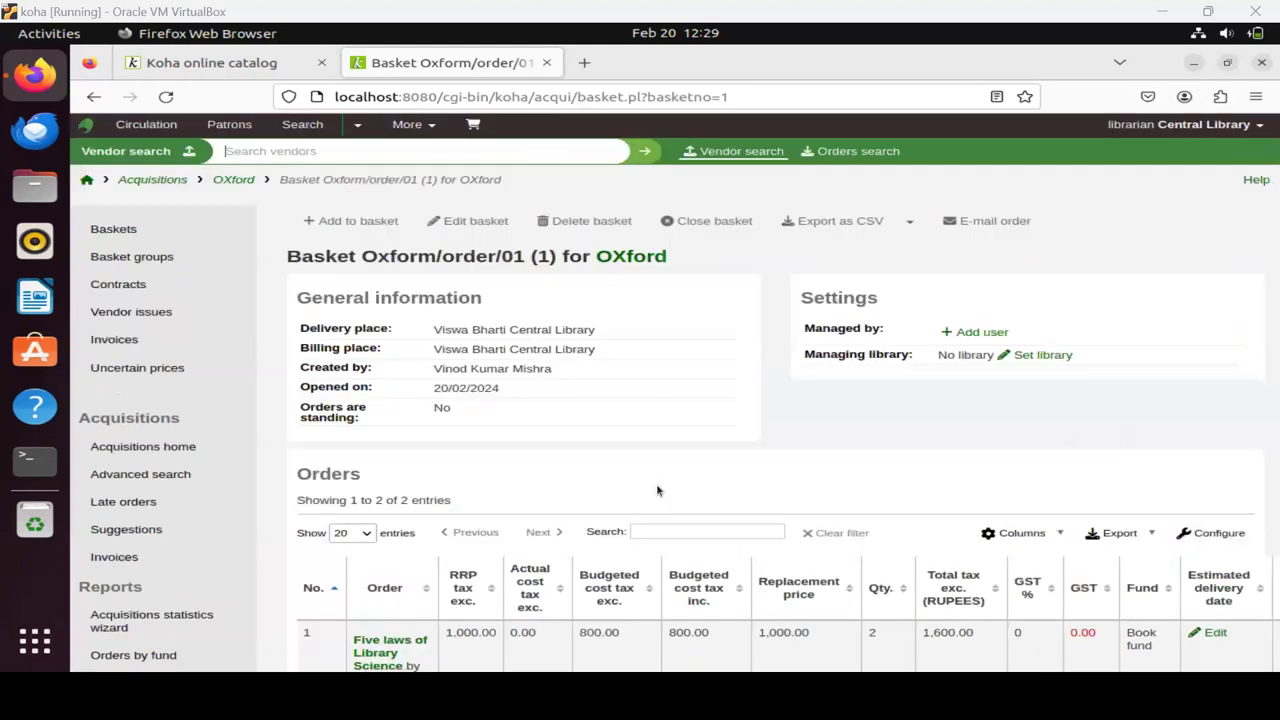
scroll(657, 490, "down", 5)
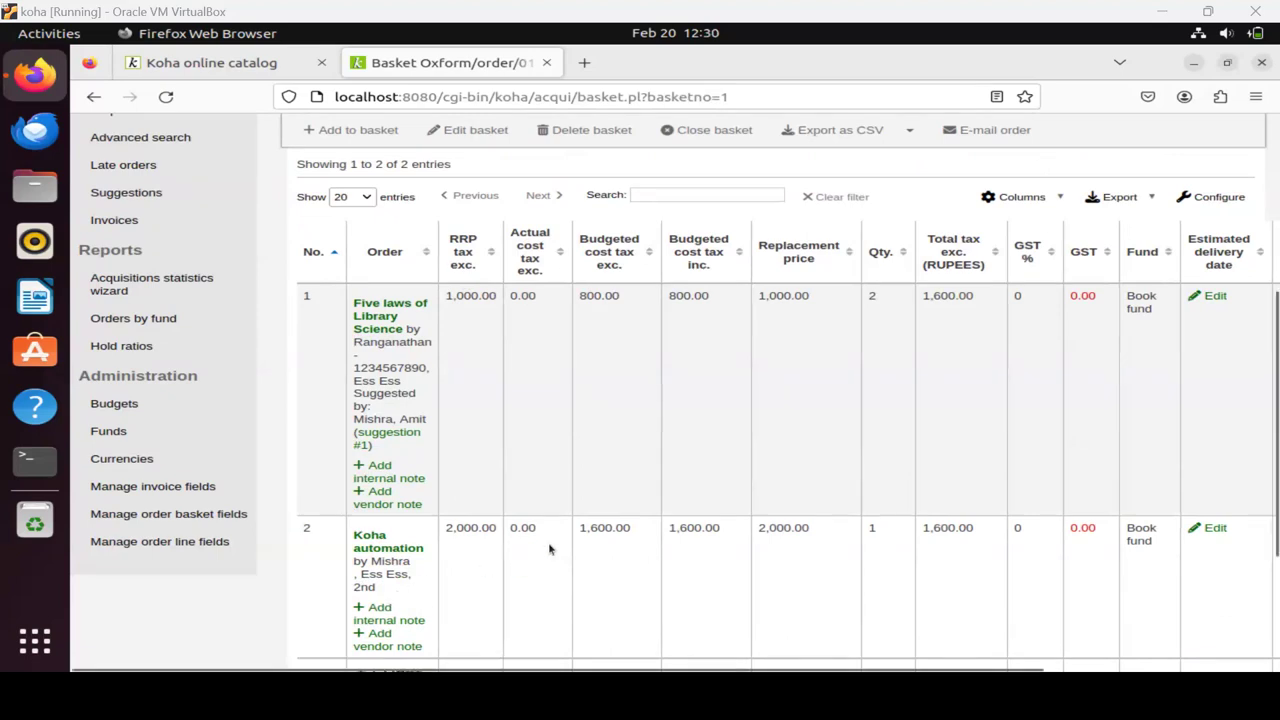
scroll(548, 547, "up", 5)
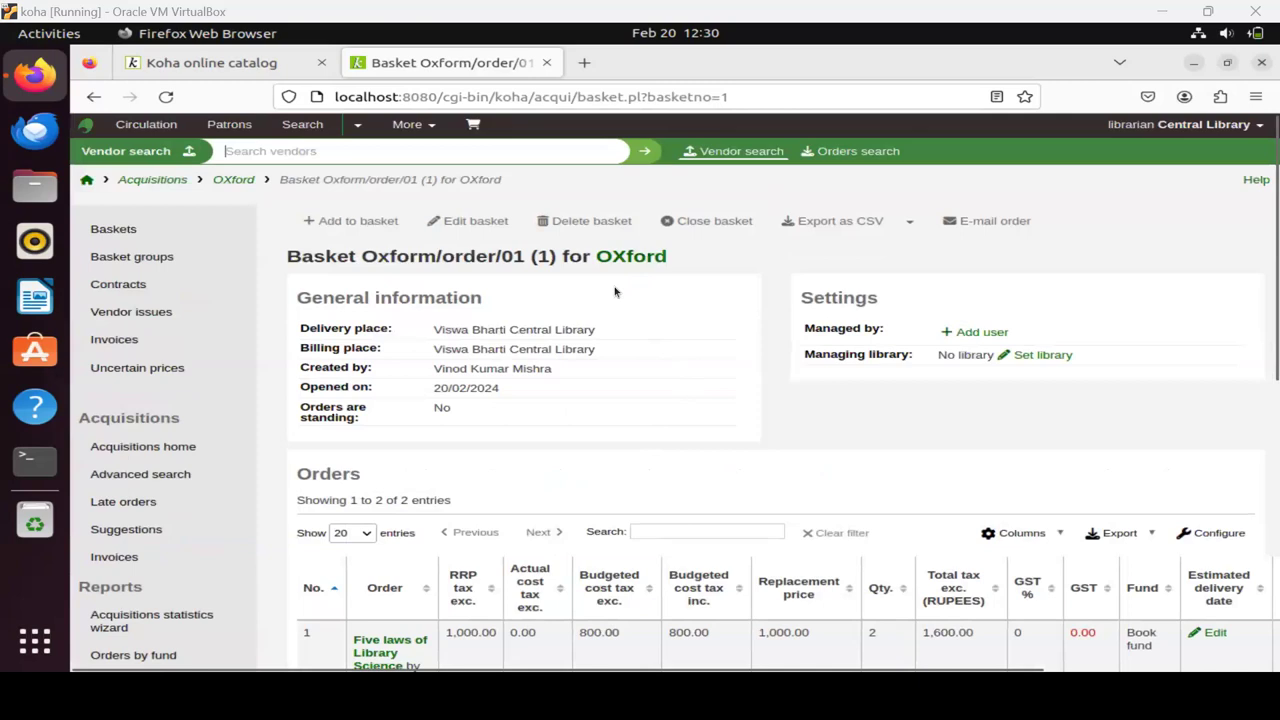
Start closing basket Oxform/order/01 and answer Yes, close.
left_click(711, 227)
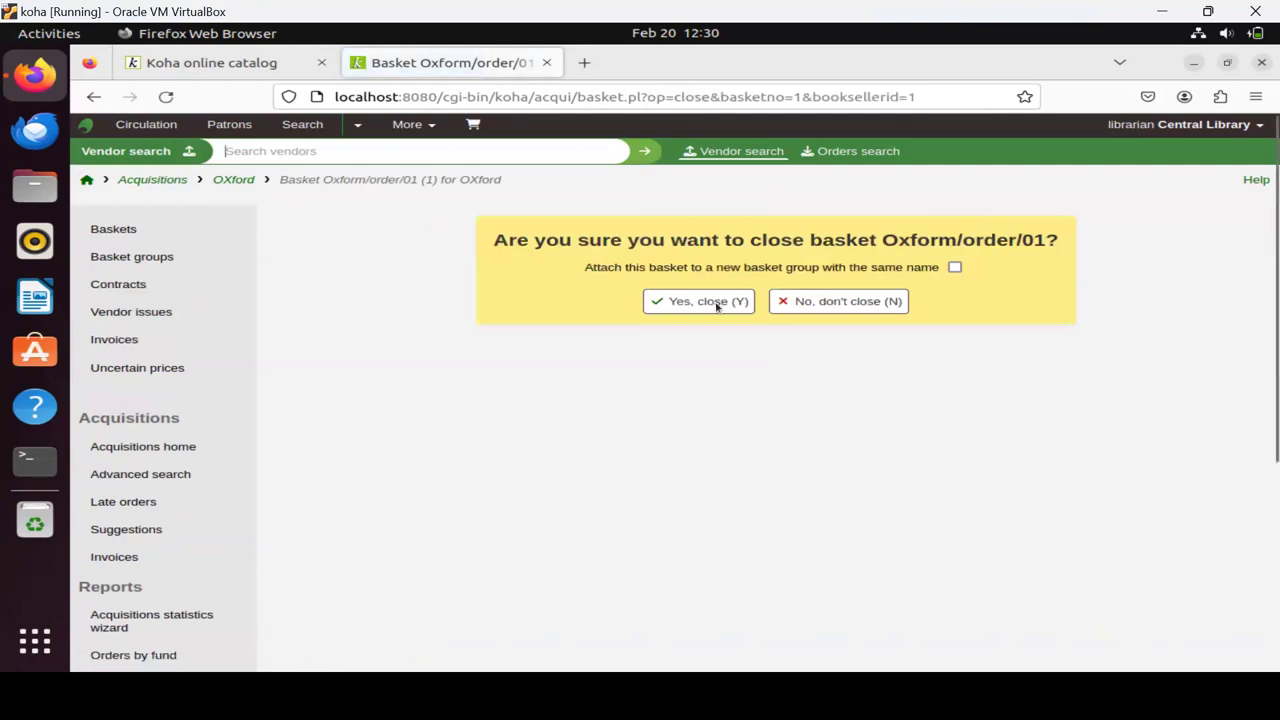
left_click(716, 303)
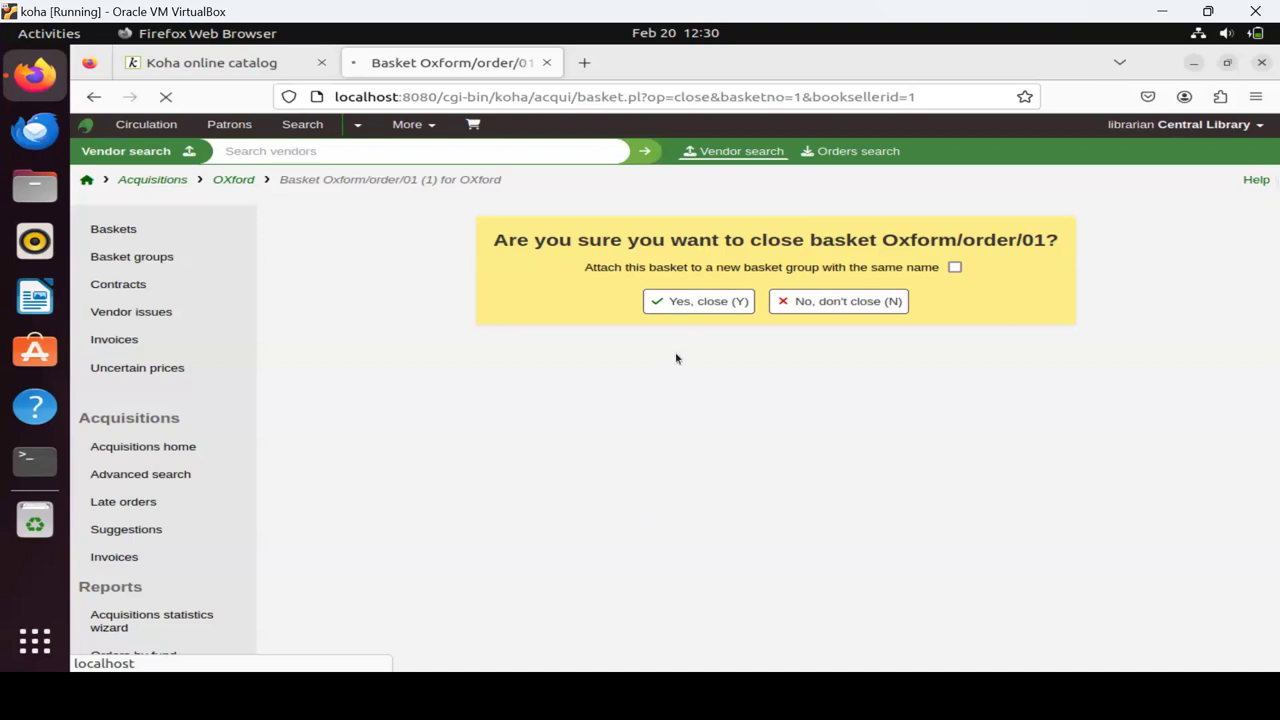
Confirm closing basket Oxform/order/01, then return to the staff home page.
left_click(690, 302)
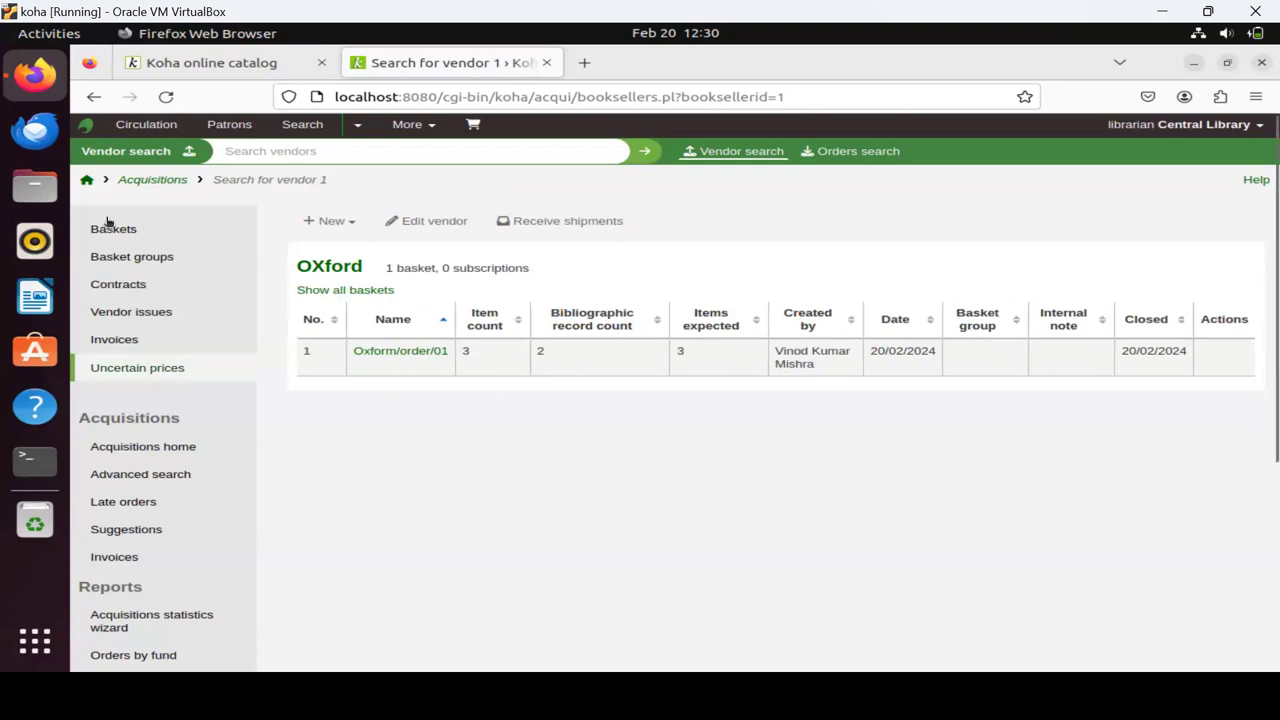
left_click(88, 180)
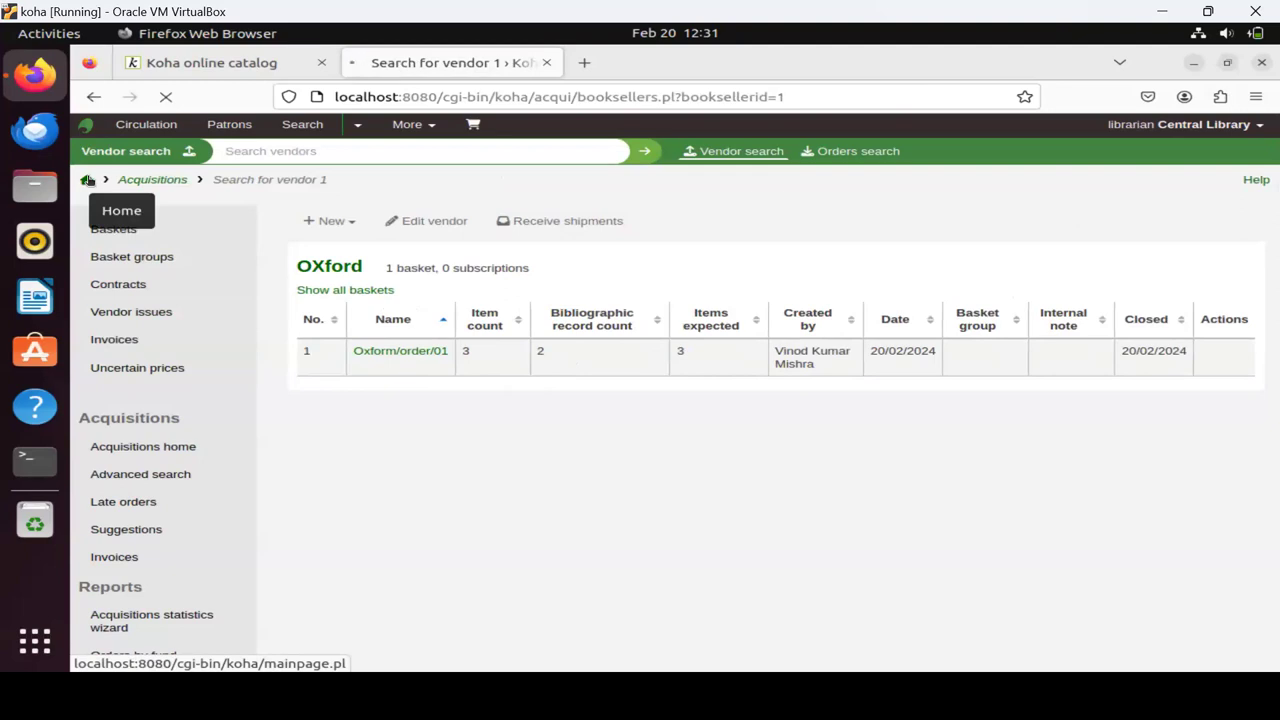
left_click(88, 180)
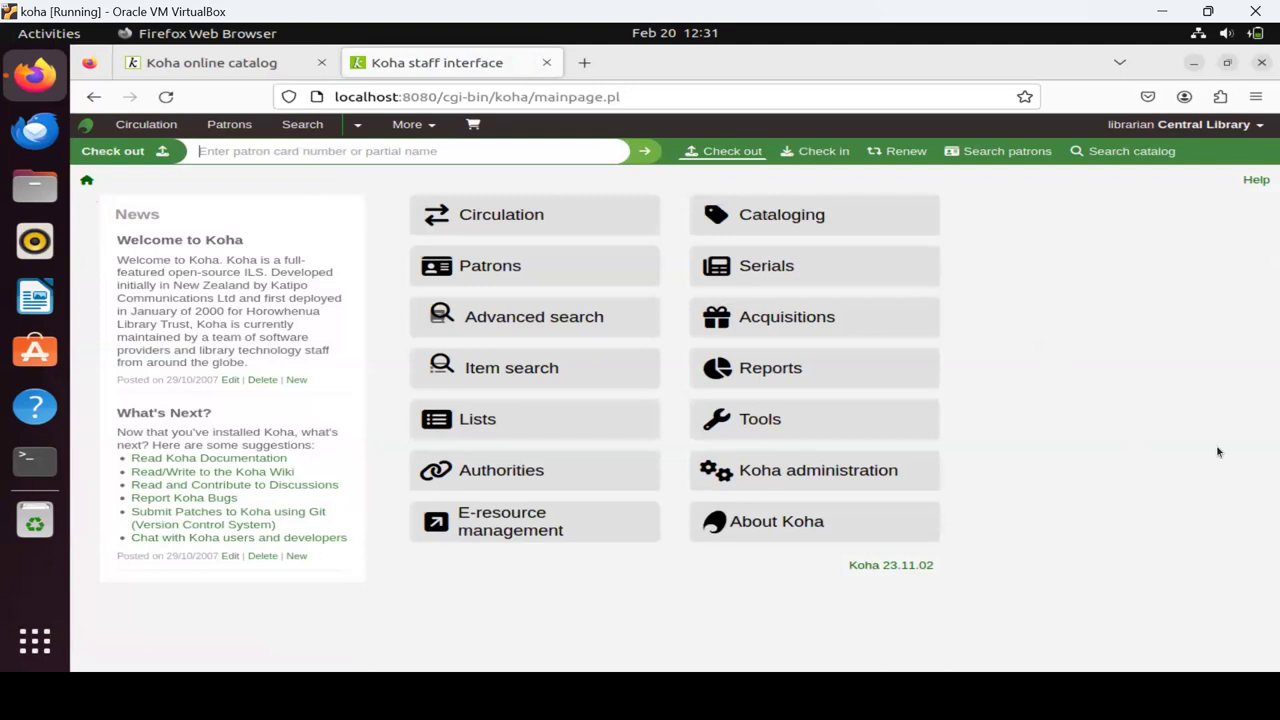
Open the Acquisitions module from the staff home page.
left_click(787, 318)
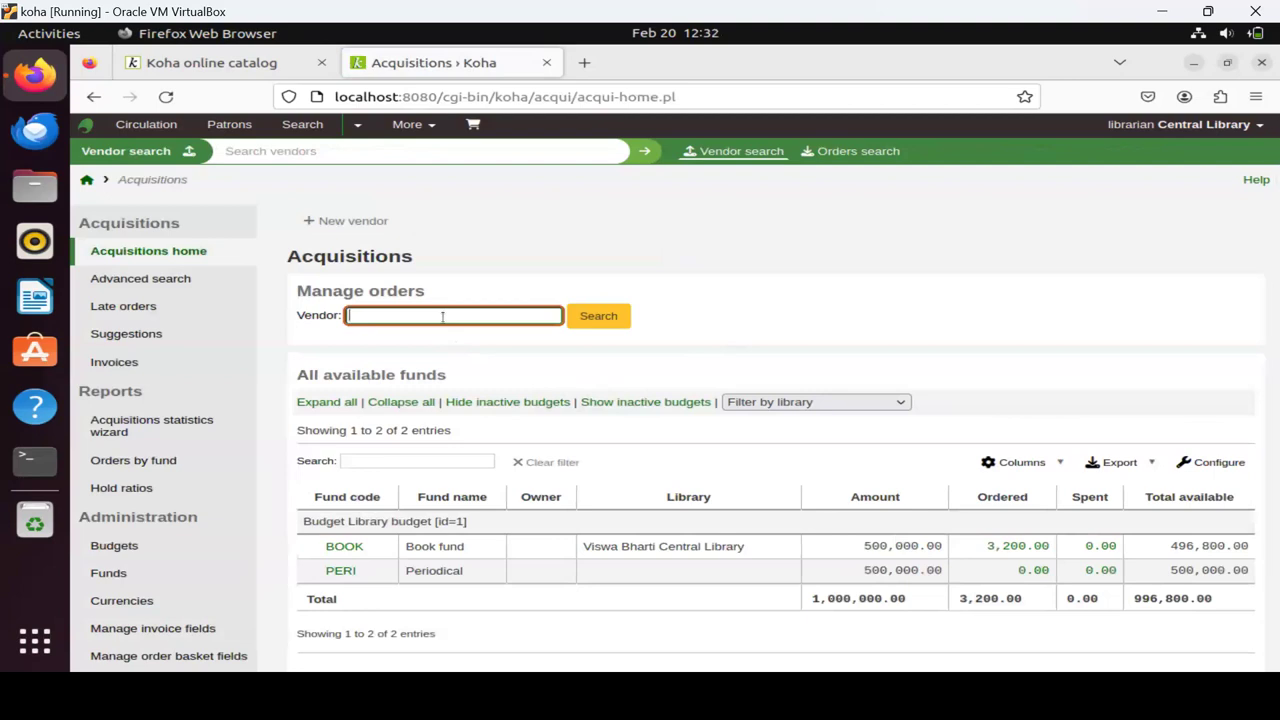
Search acquisitions vendors for Oxford, chosen from the autocomplete after typing 'o'.
type("o")
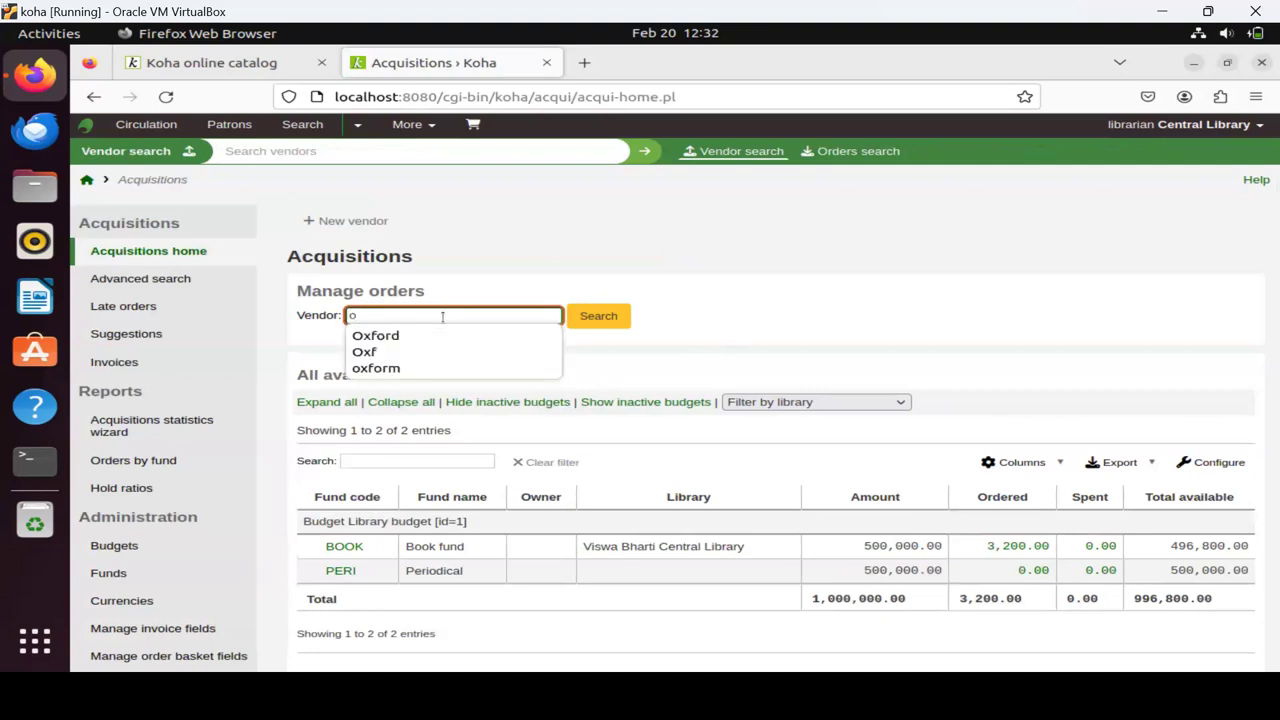
left_click(393, 337)
left_click(617, 318)
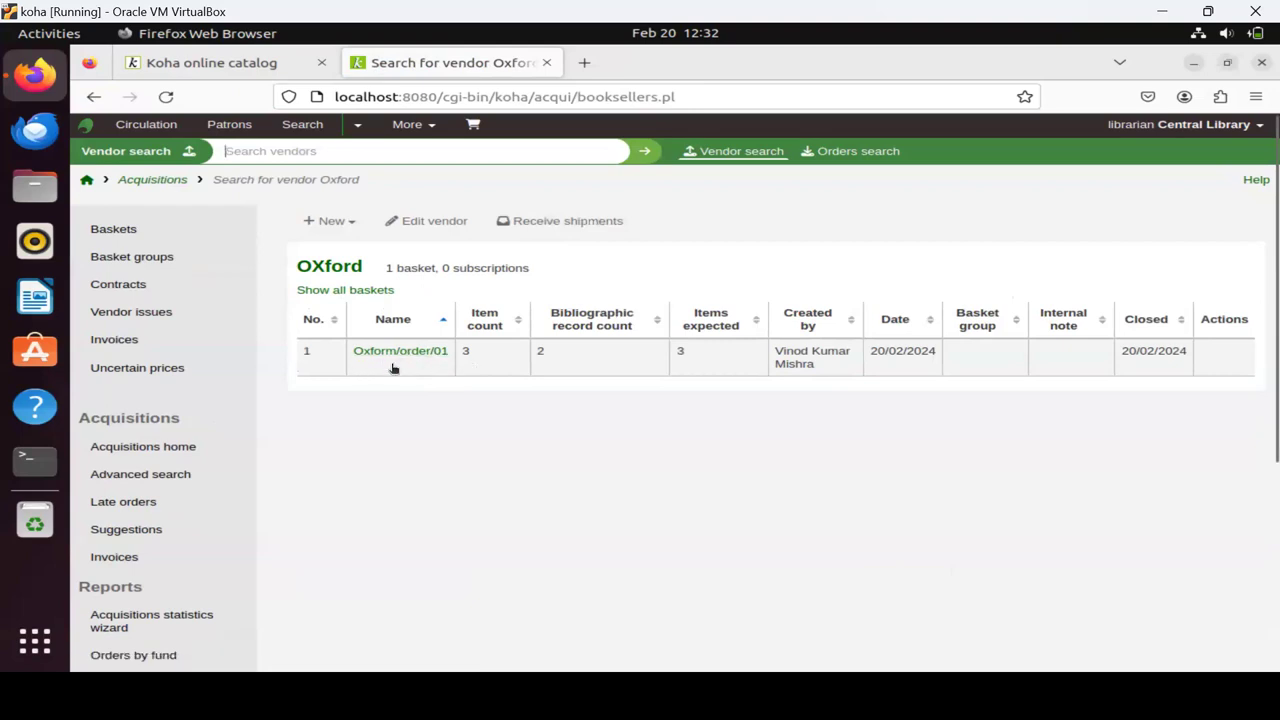
Start receiving a shipment from vendor OXford.
left_click(549, 234)
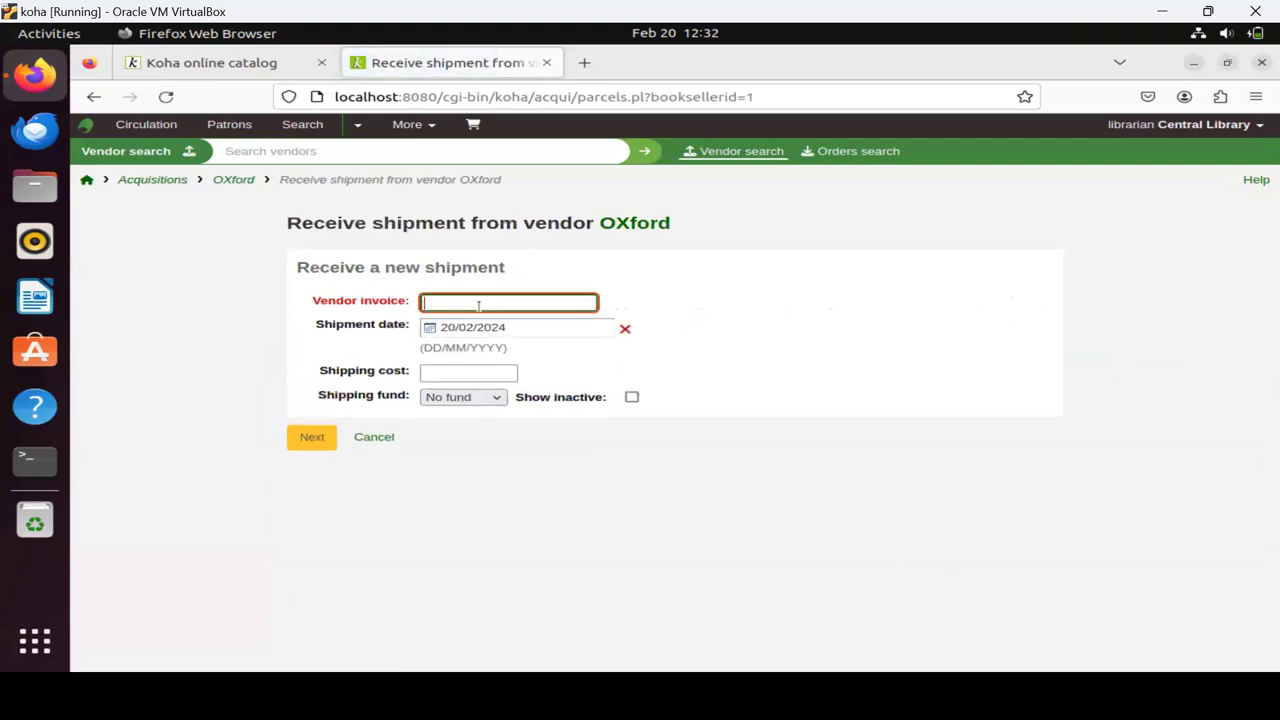
Enter 'oxford-invoice' as the vendor invoice for the OXford shipment and proceed.
type("oxford-invoice")
left_click(605, 483)
left_click(306, 440)
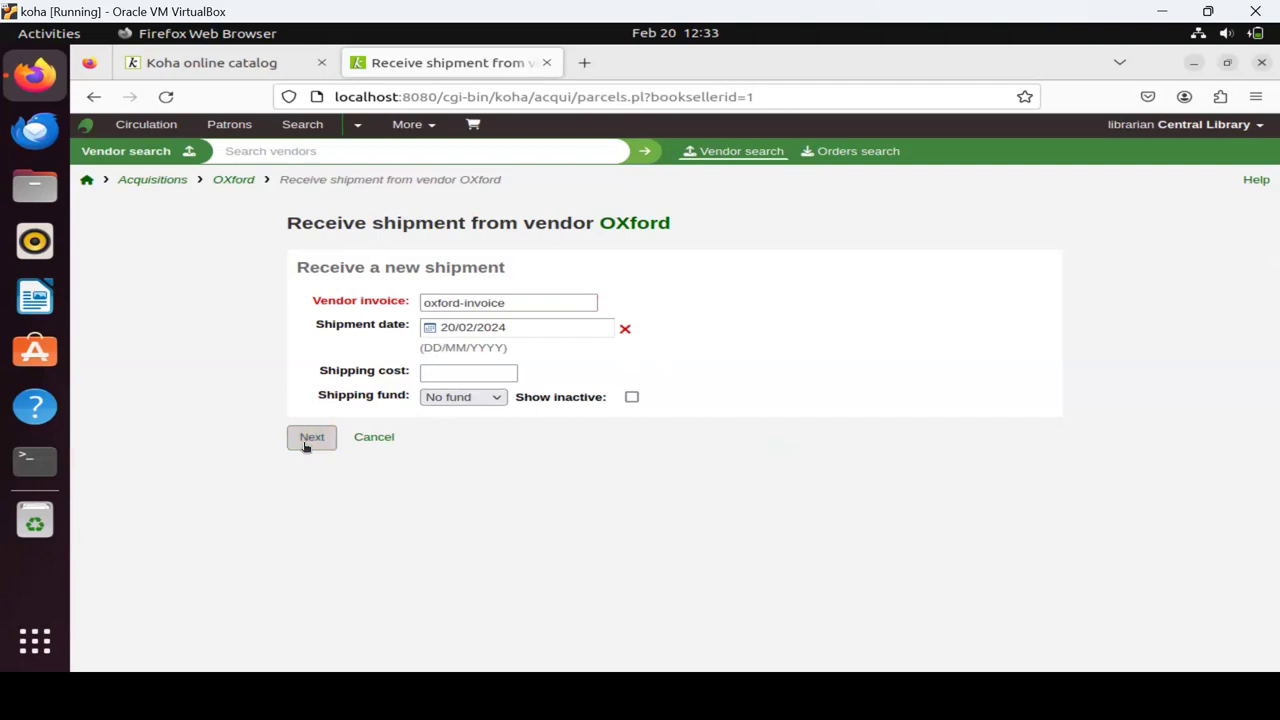
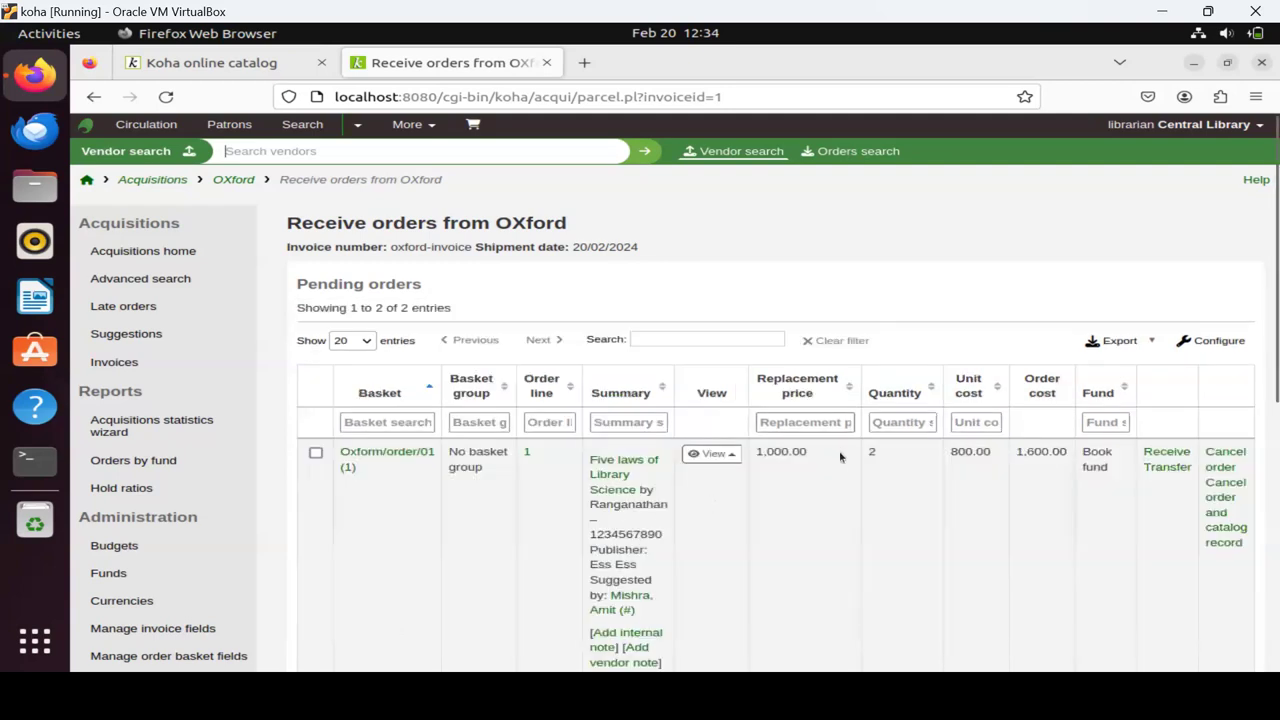
Start receiving the Five laws of Library Science order from the Pending orders table.
scroll(830, 472, "down", 5)
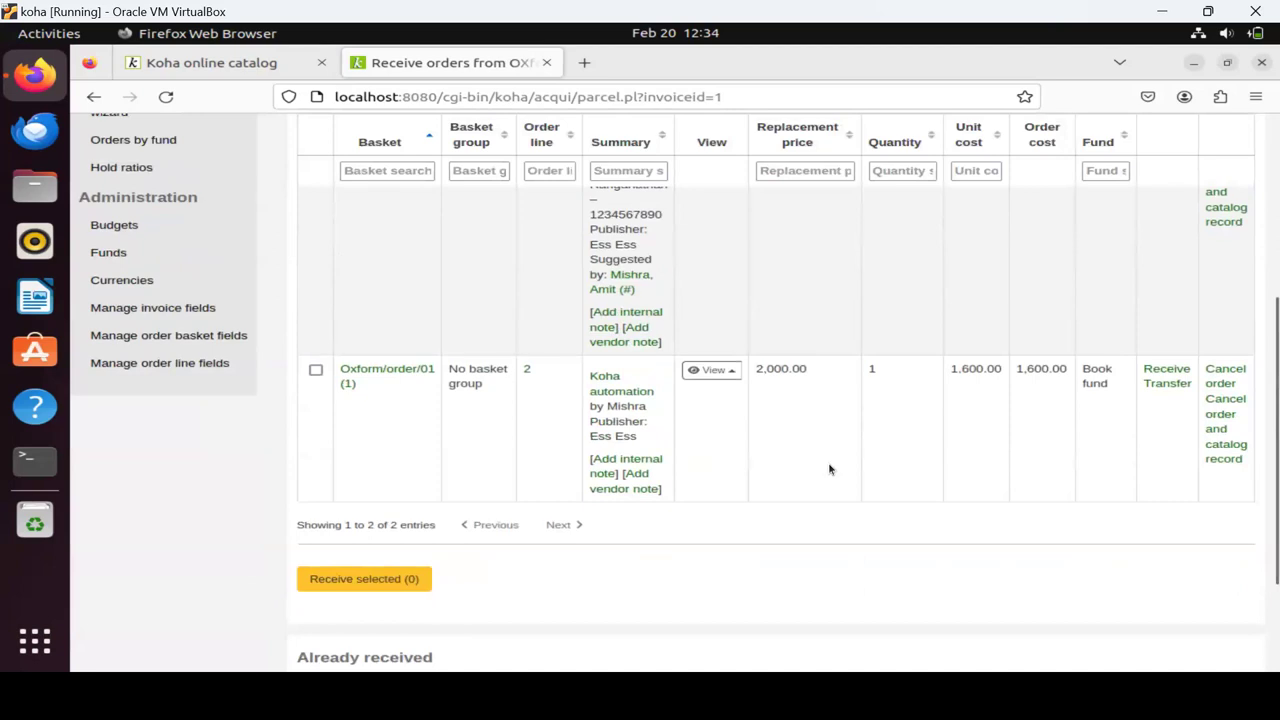
scroll(828, 466, "up", 3)
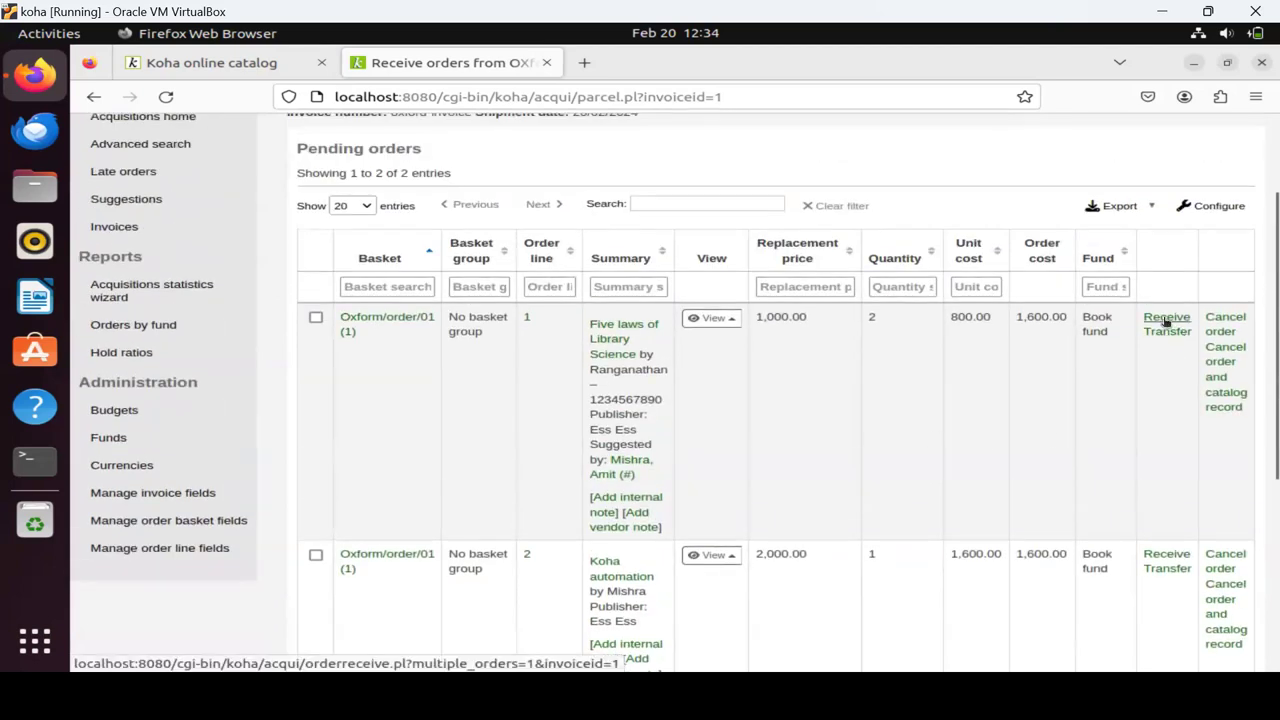
left_click(1165, 321)
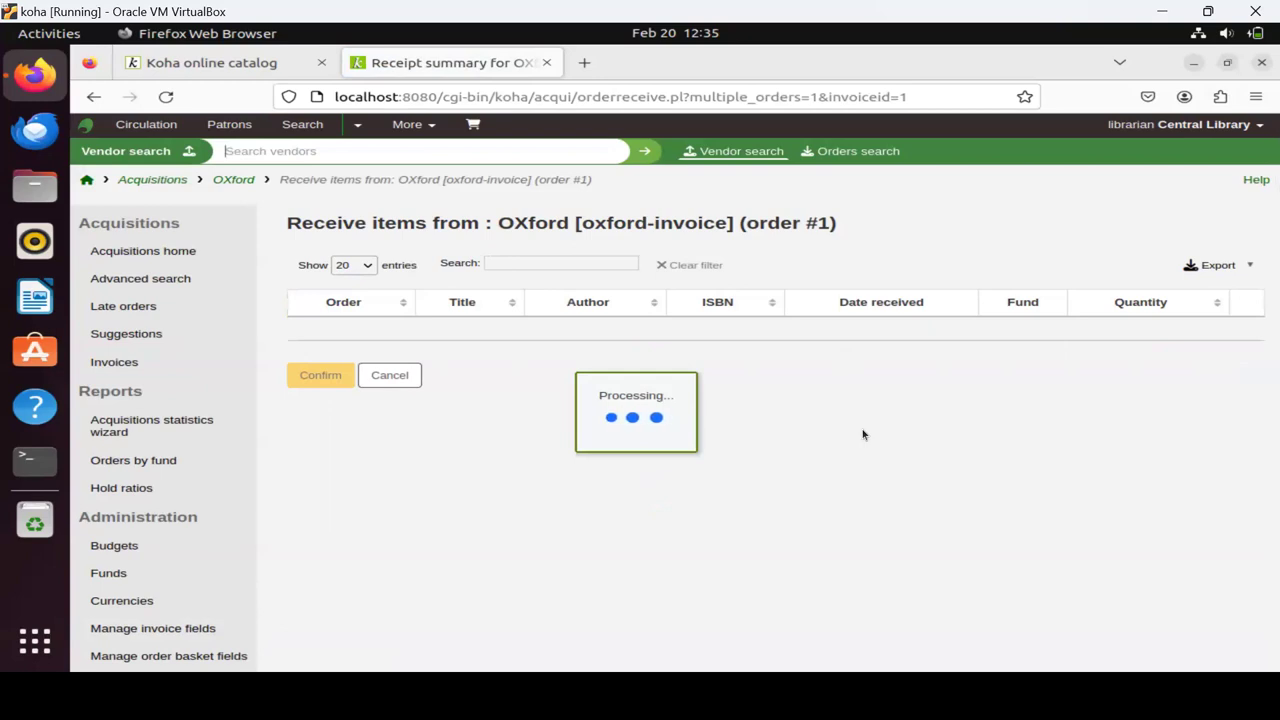
scroll(863, 434, "down", 2)
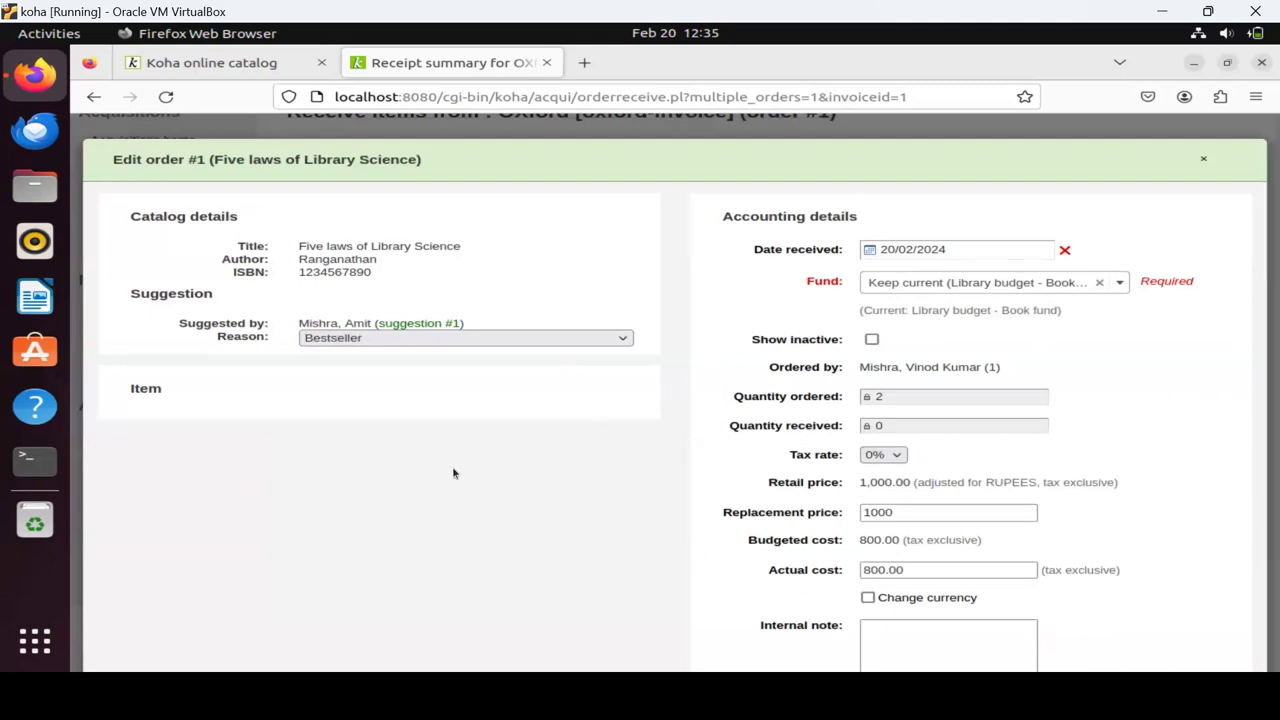
Go through the order's price fields, leaving the replacement price unchanged.
scroll(423, 474, "down", 3)
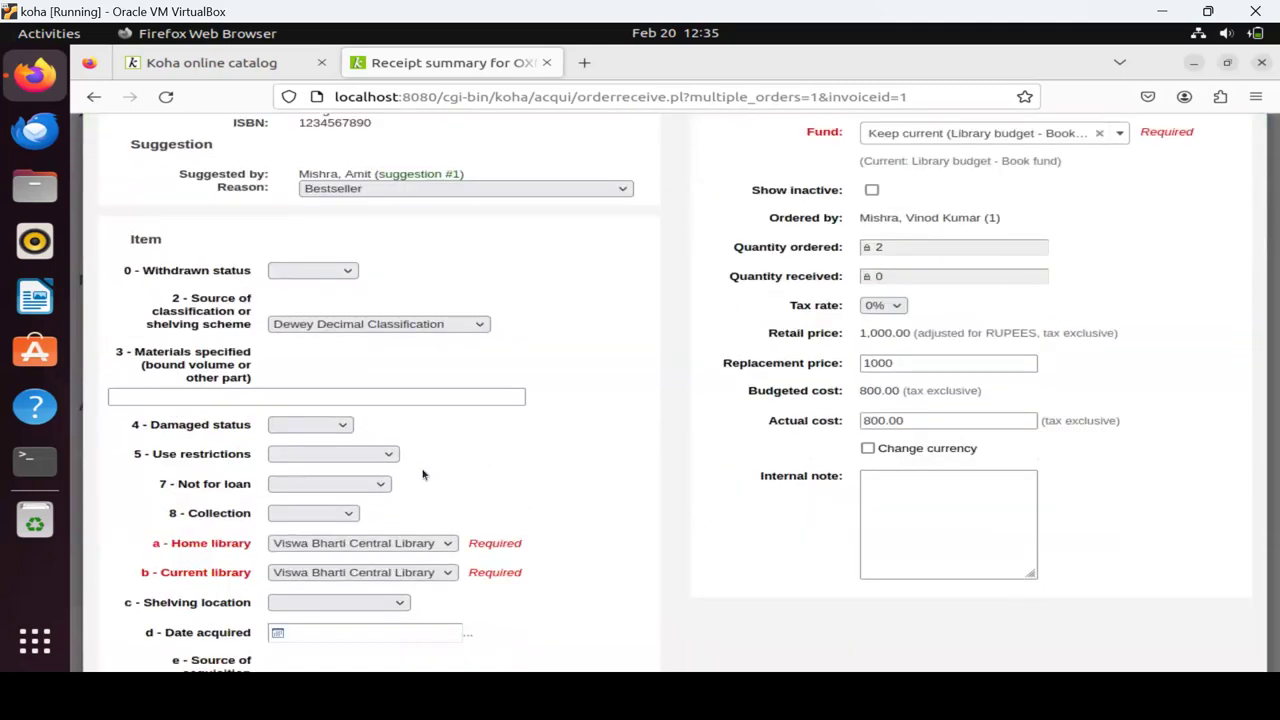
scroll(423, 474, "down", 1)
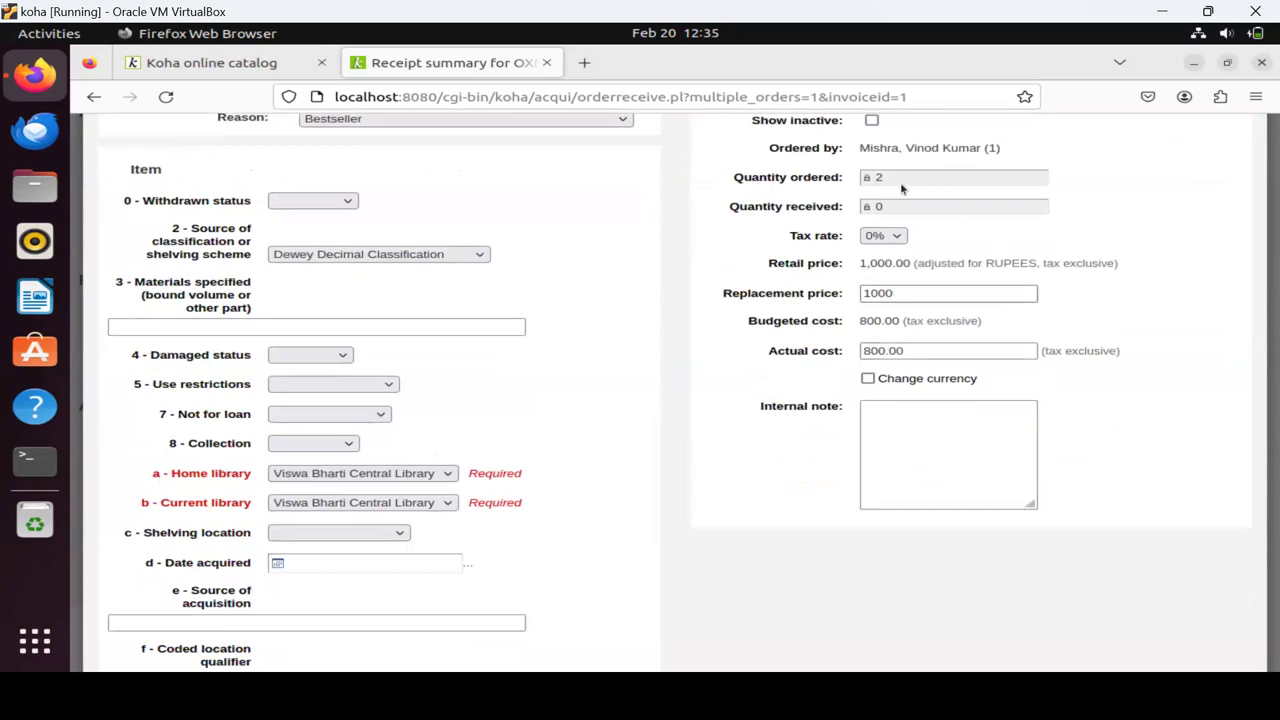
left_click(887, 294)
left_click(566, 429)
scroll(515, 435, "down", 3)
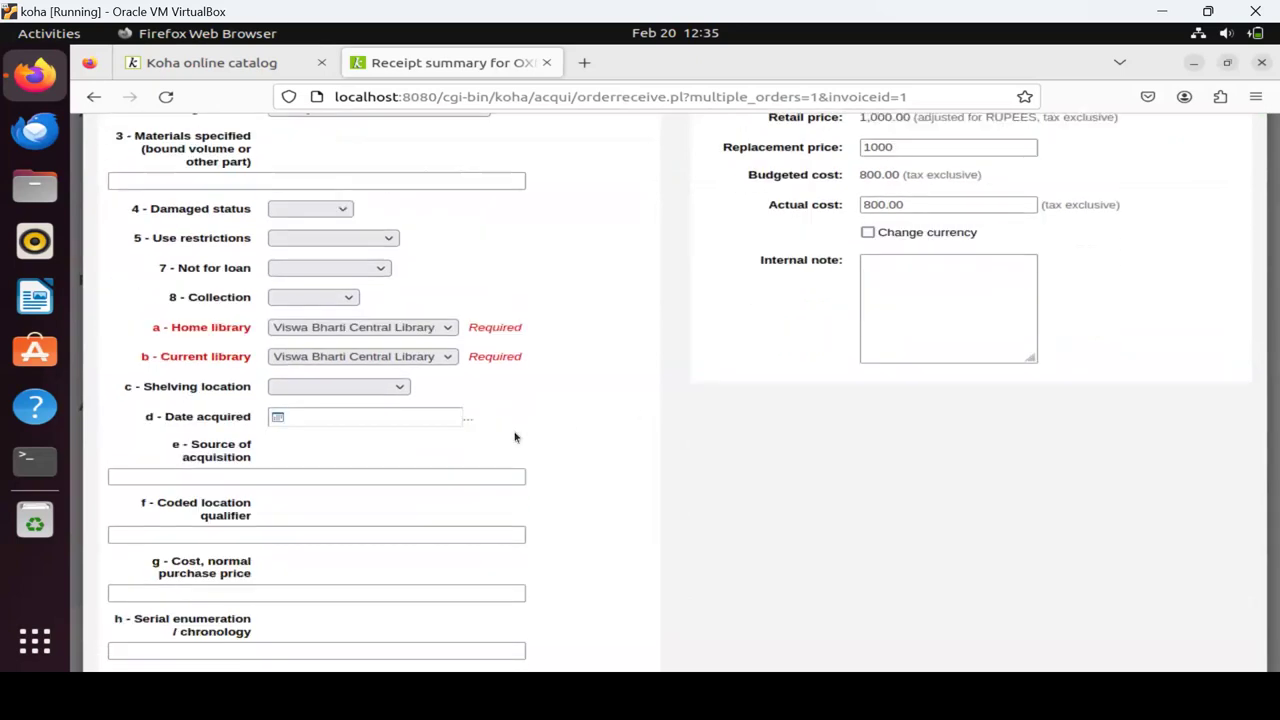
scroll(515, 437, "down", 9)
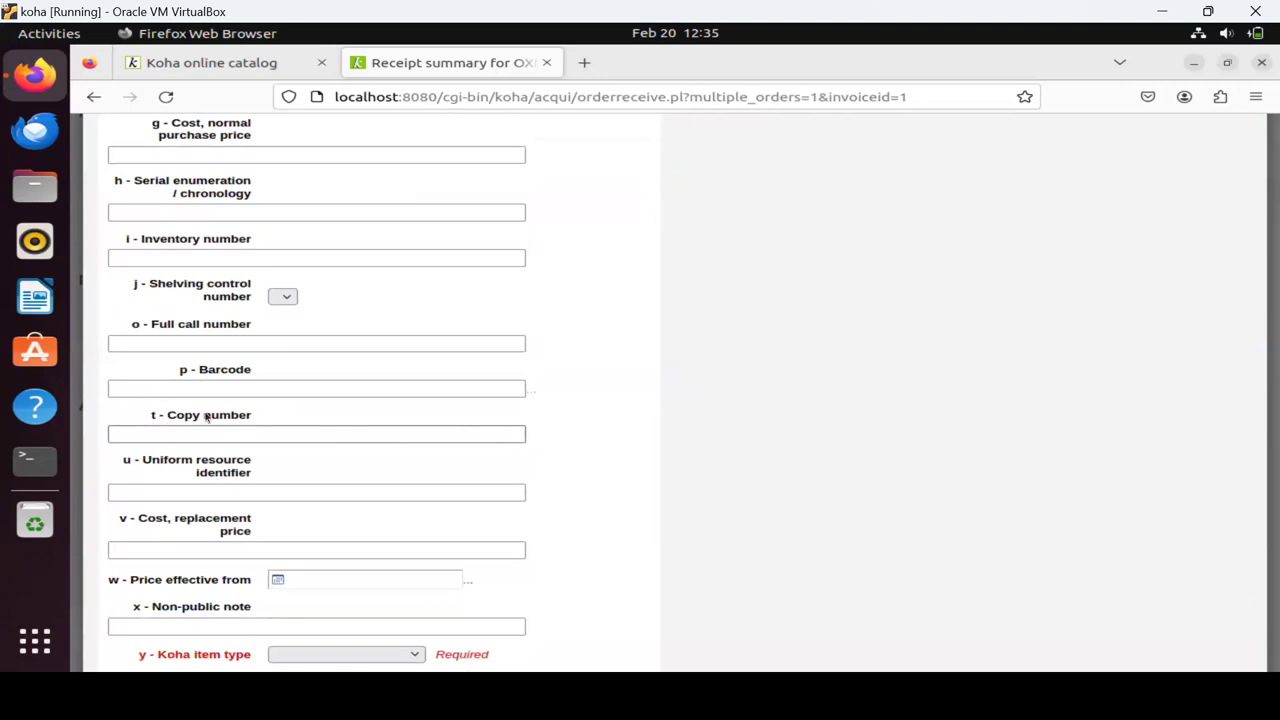
Enter barcode B100, choose item type Books, and add the item to order #1.
left_click(202, 389)
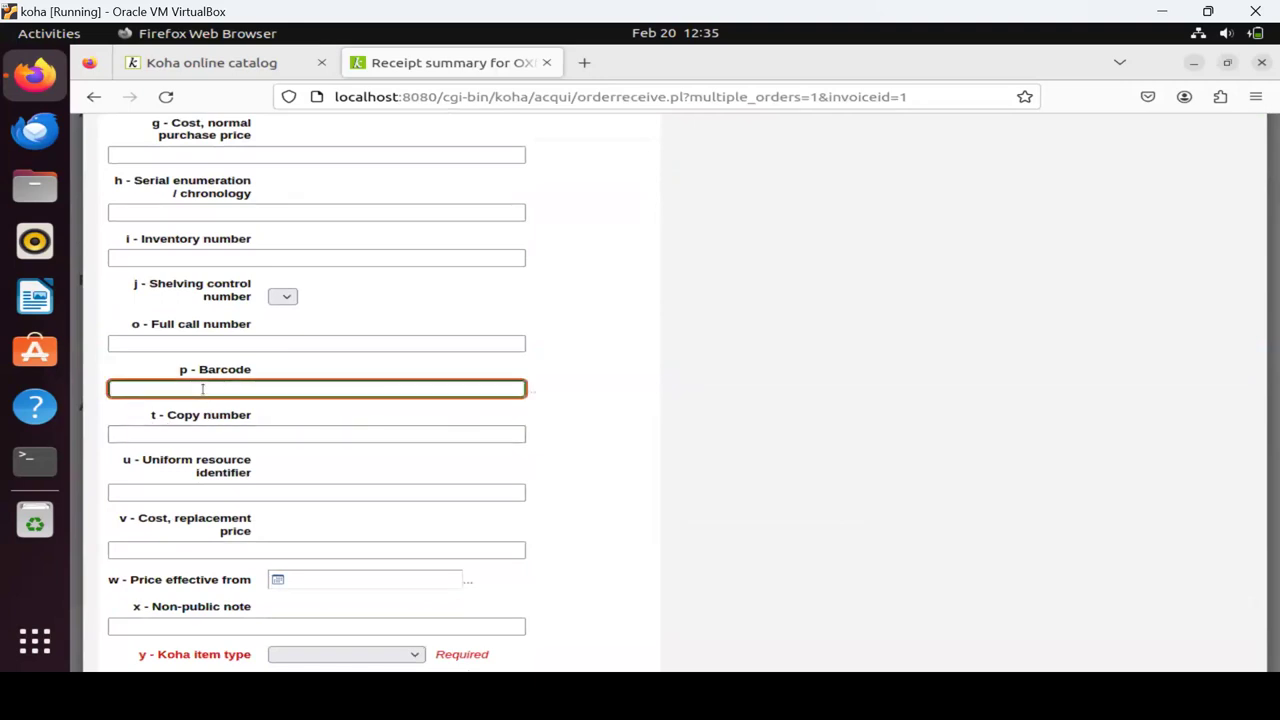
type("B")
type("12")
type("334")
key("BackSpace")
key("BackSpace")
type("00")
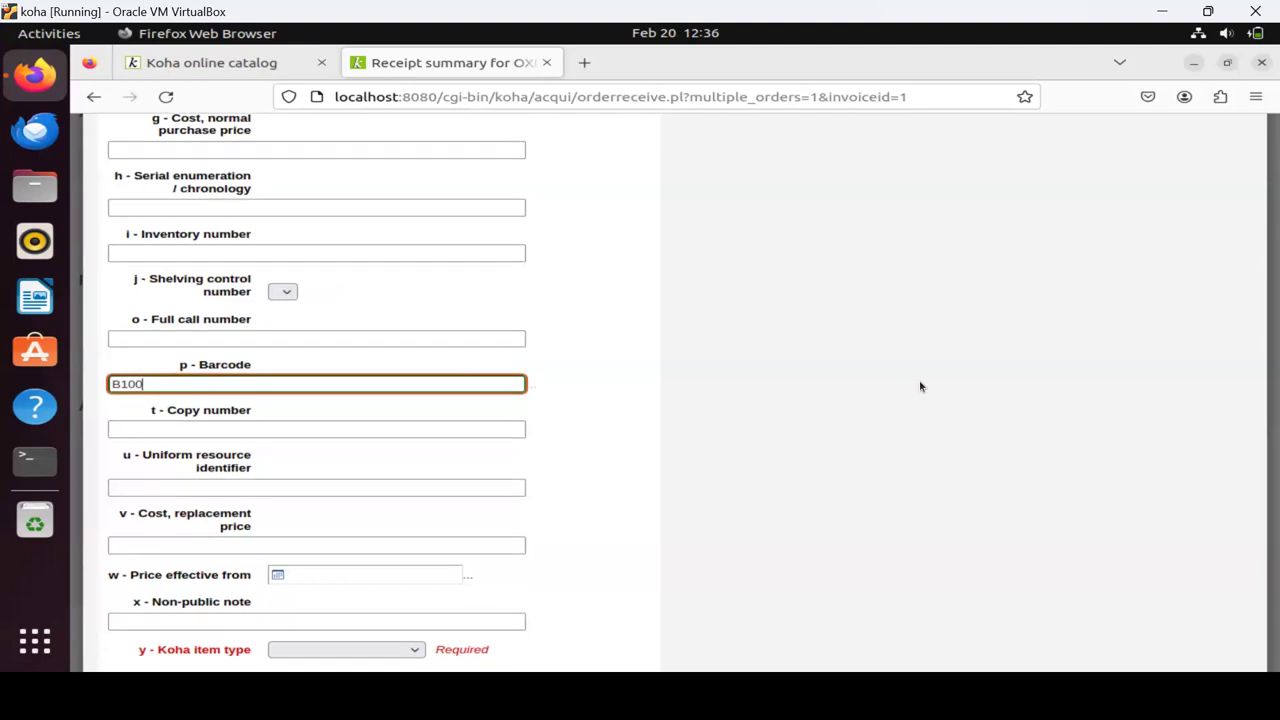
scroll(918, 386, "down", 3)
left_click(297, 478)
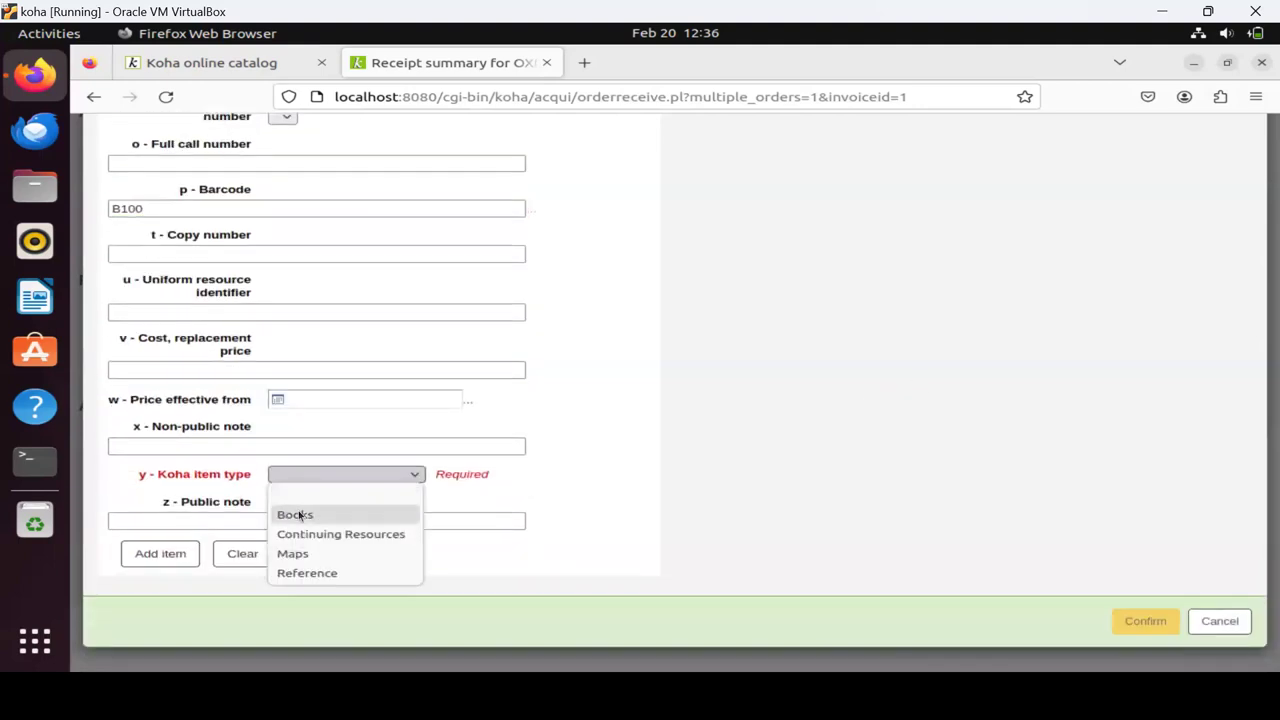
left_click(299, 515)
left_click(175, 556)
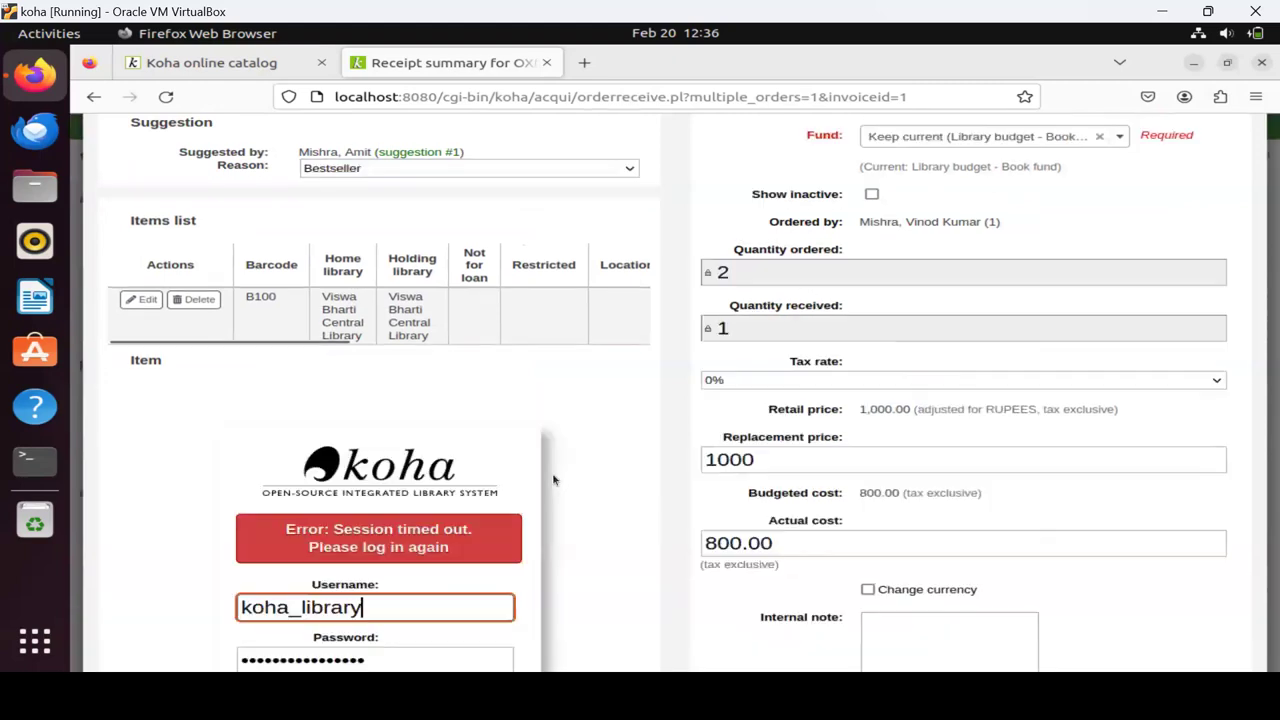
Log back in with the staff username and password, declining Firefox's offer to save the login.
scroll(553, 480, "down", 5)
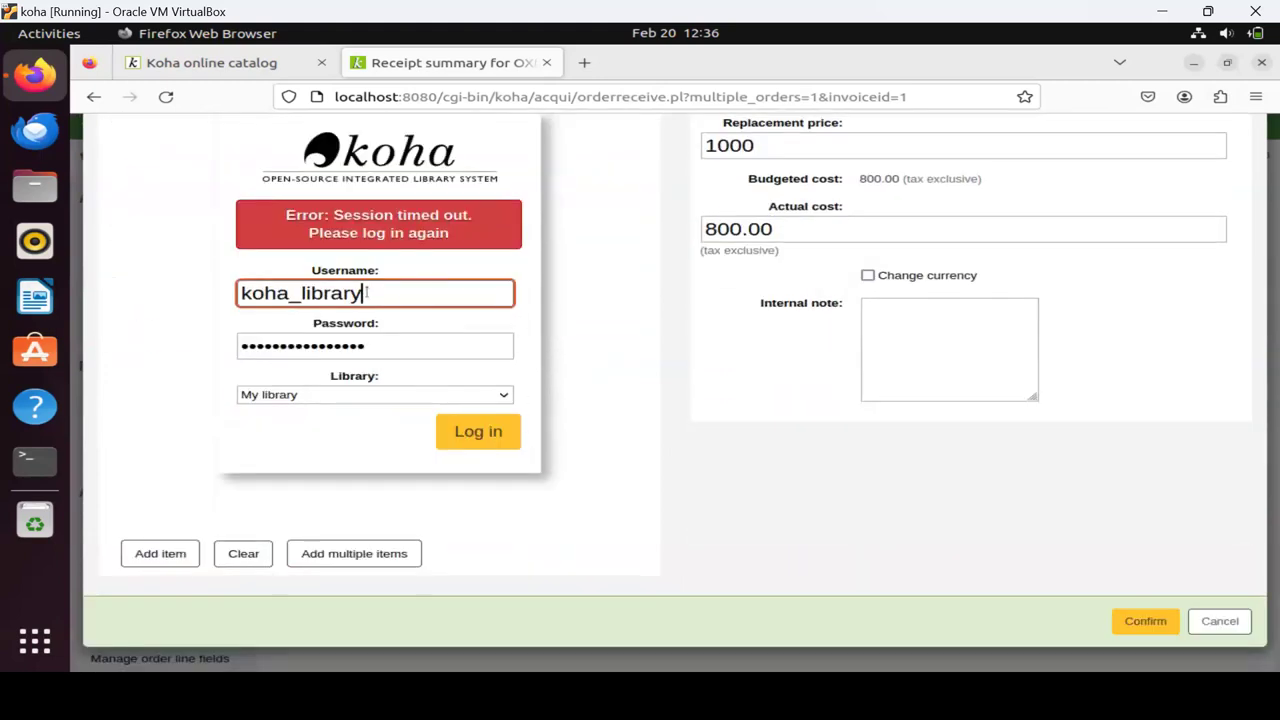
key("shift+Left")
key("shift+Left")
key("shift+Left")
key("shift+Left")
key("shift+Left")
key("shift+Left")
key("shift+Left")
key("shift+Left")
key("shift+Left")
key("shift+Left")
key("shift+Left")
key("shift+Left")
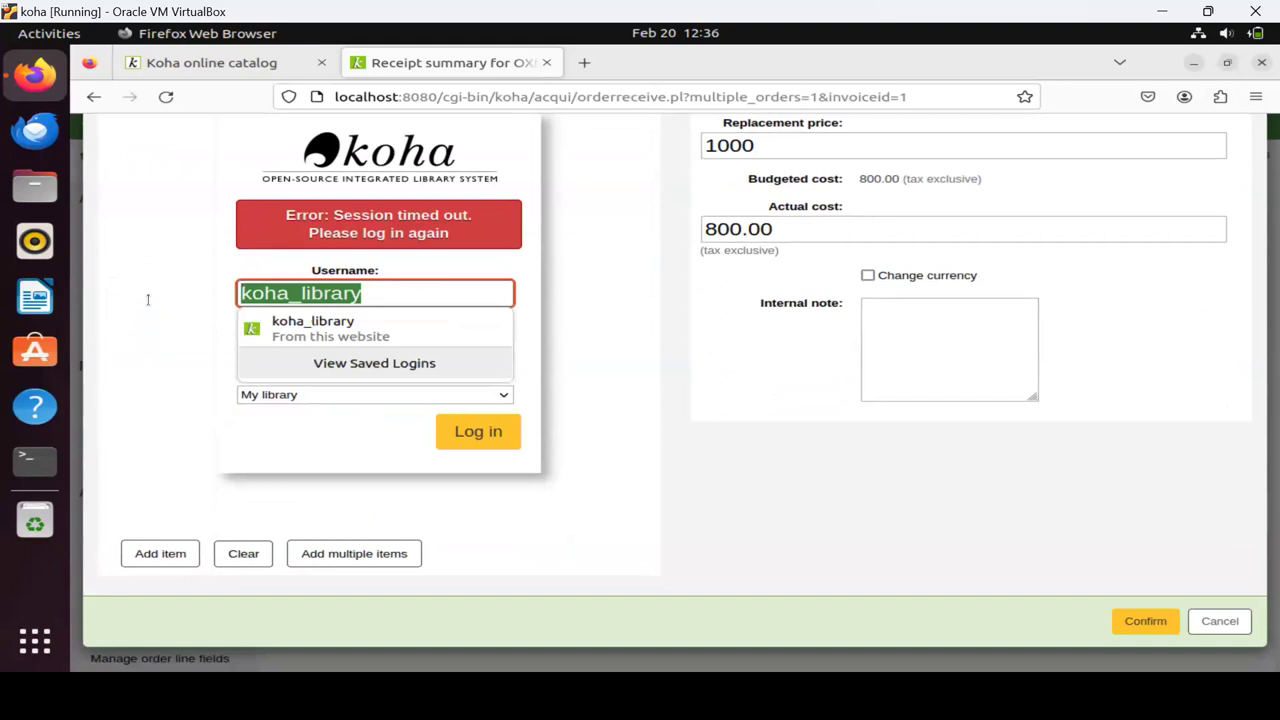
key("BackSpace")
type("li")
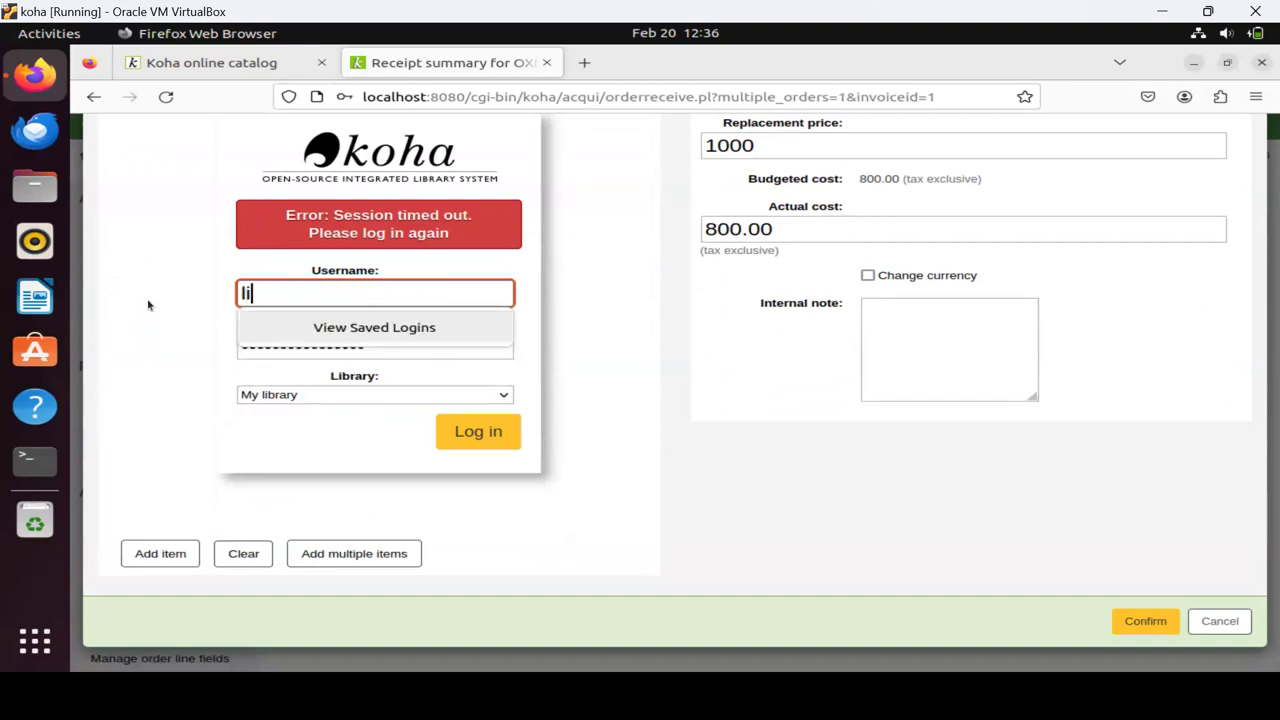
type("brarian")
key("Tab")
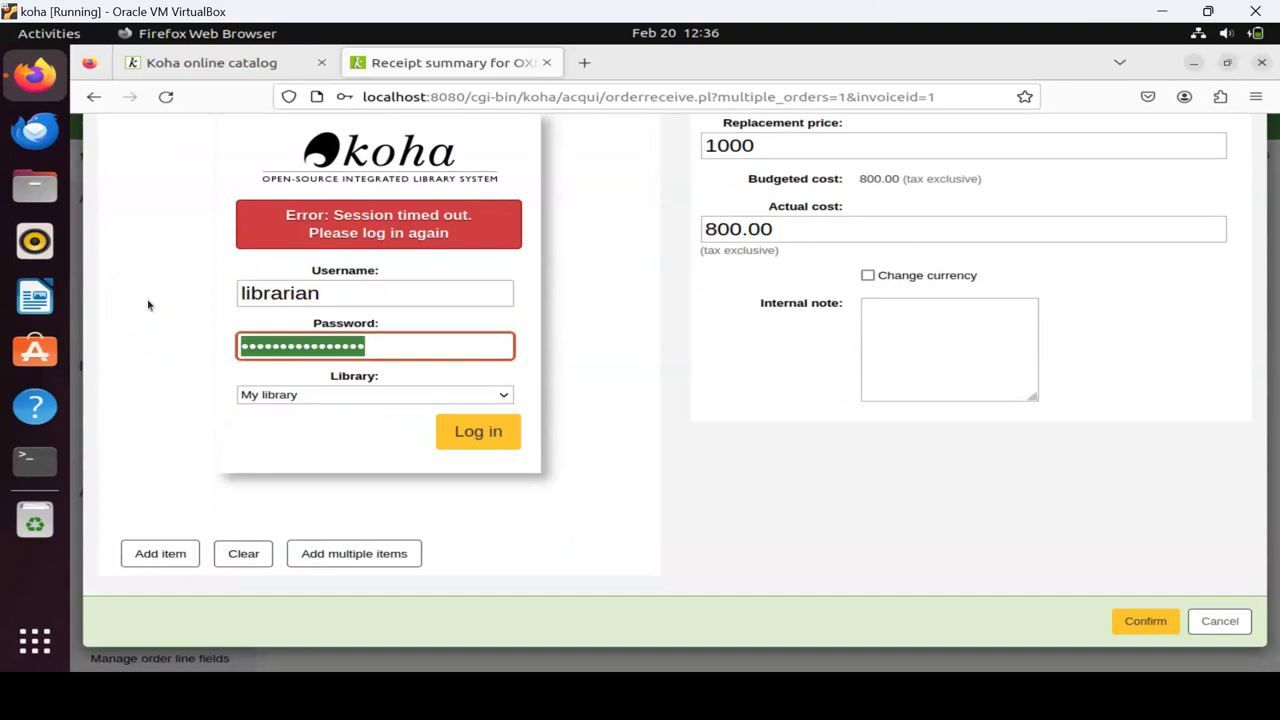
type("••••••")
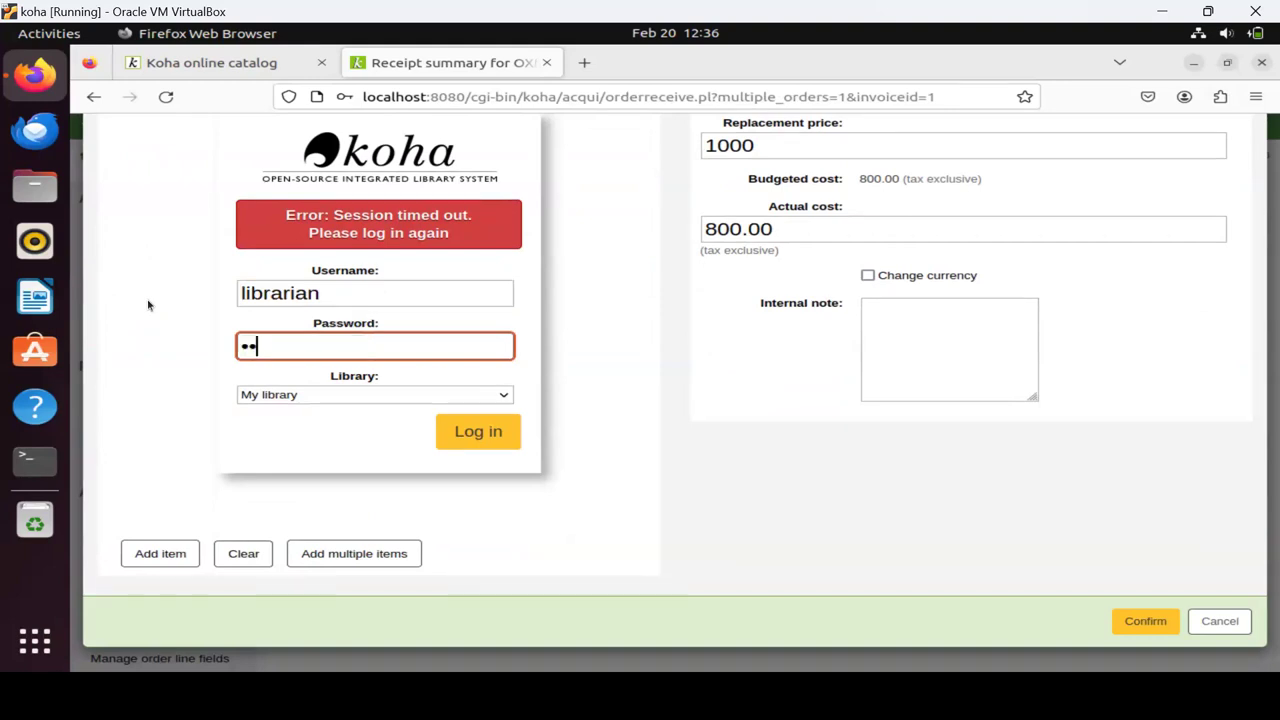
type("••")
left_click(493, 446)
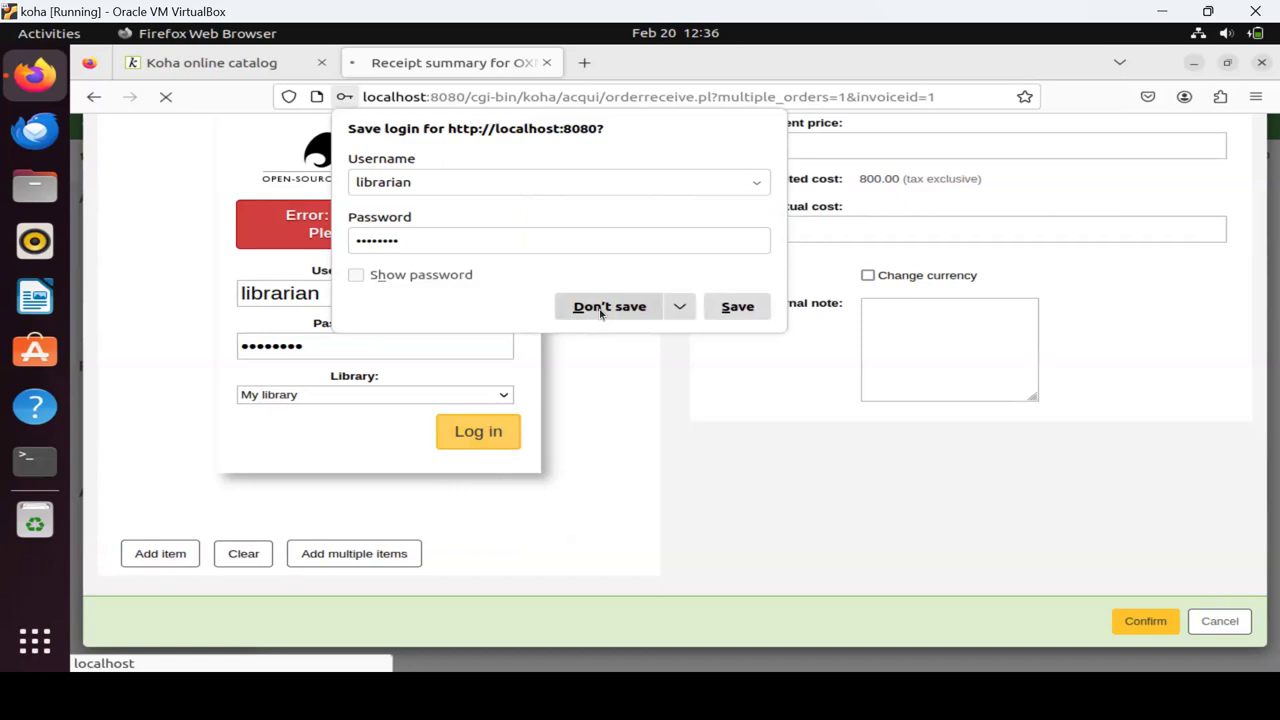
left_click(603, 307)
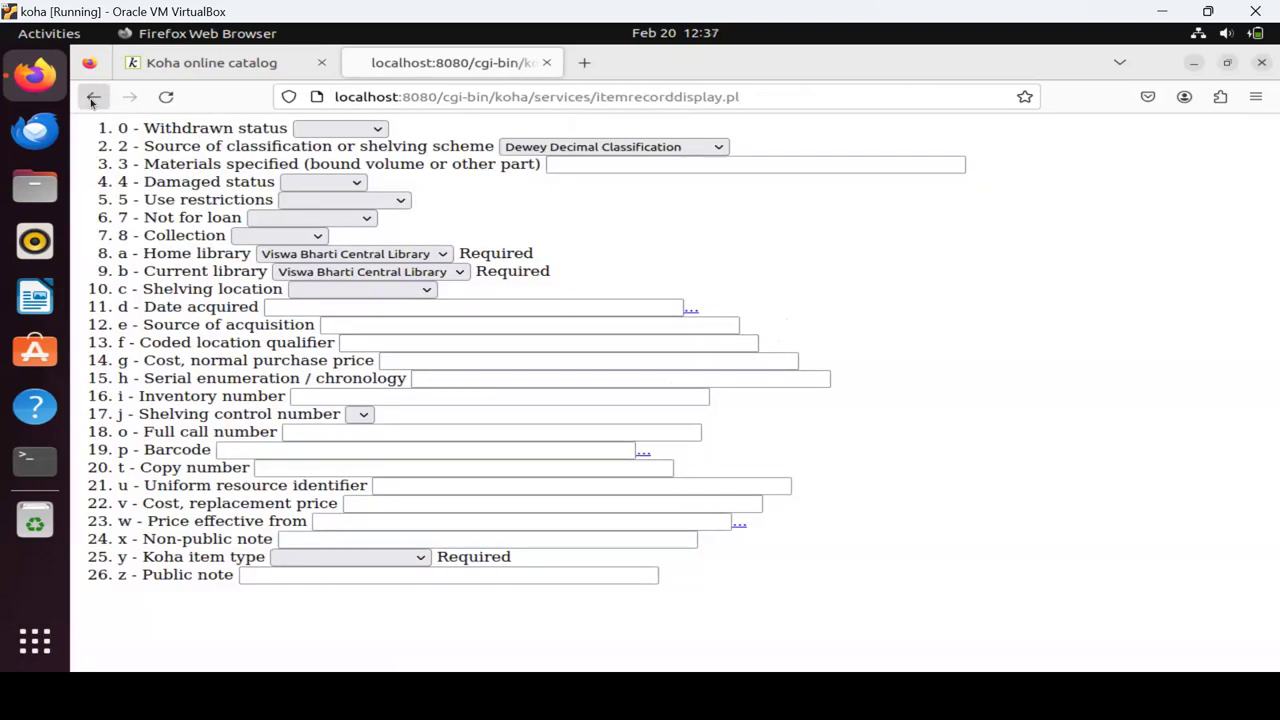
Return to the receipt summary page and clear the entered item form fields.
left_click(92, 100)
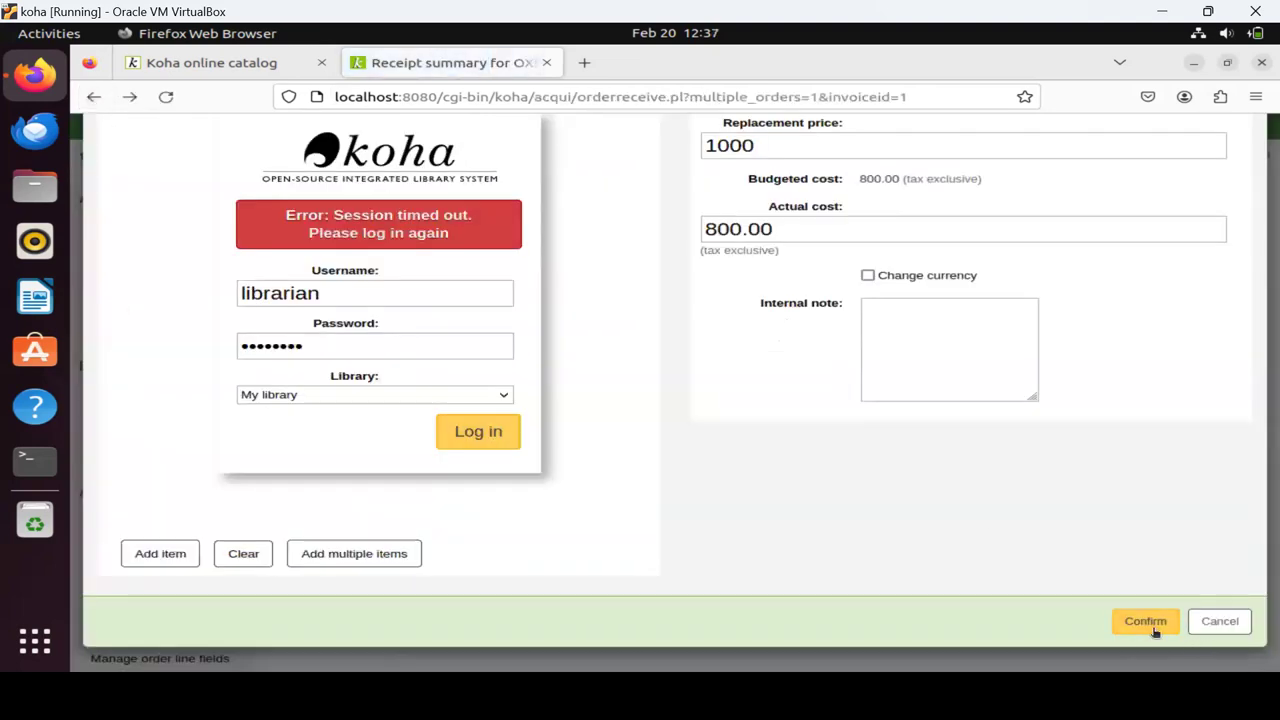
scroll(1129, 451, "up", 5)
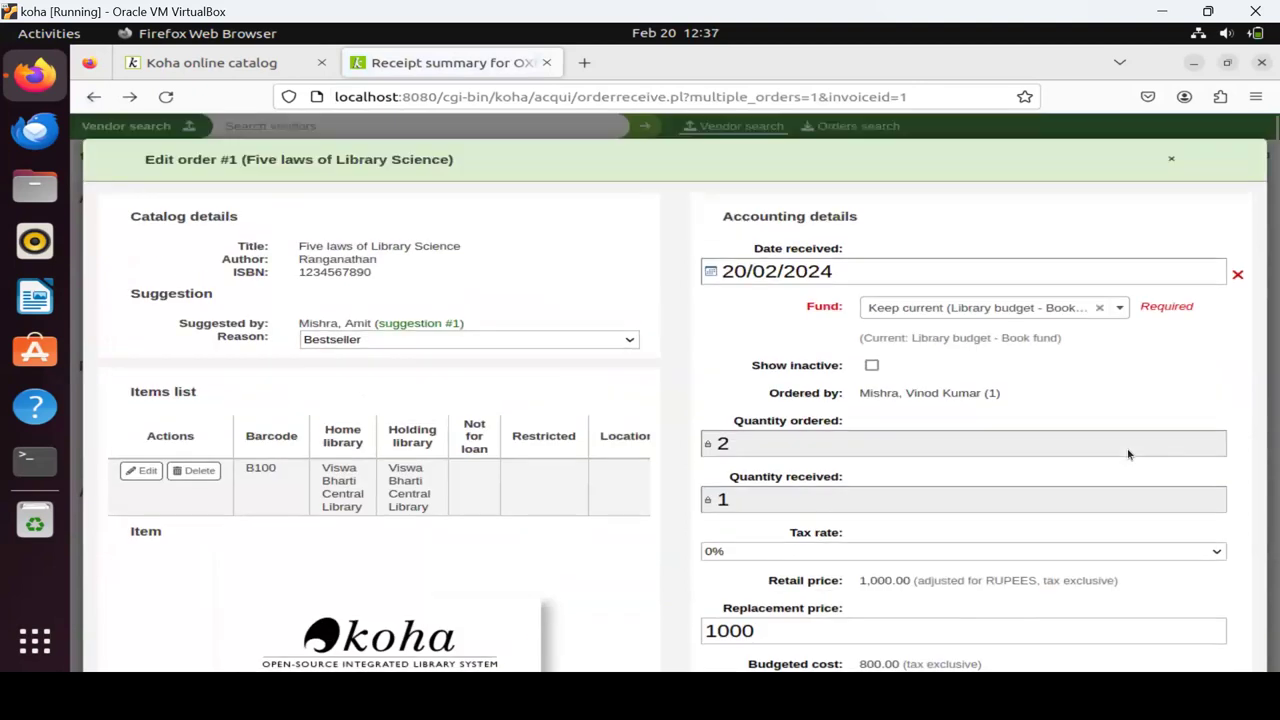
scroll(670, 474, "down", 3)
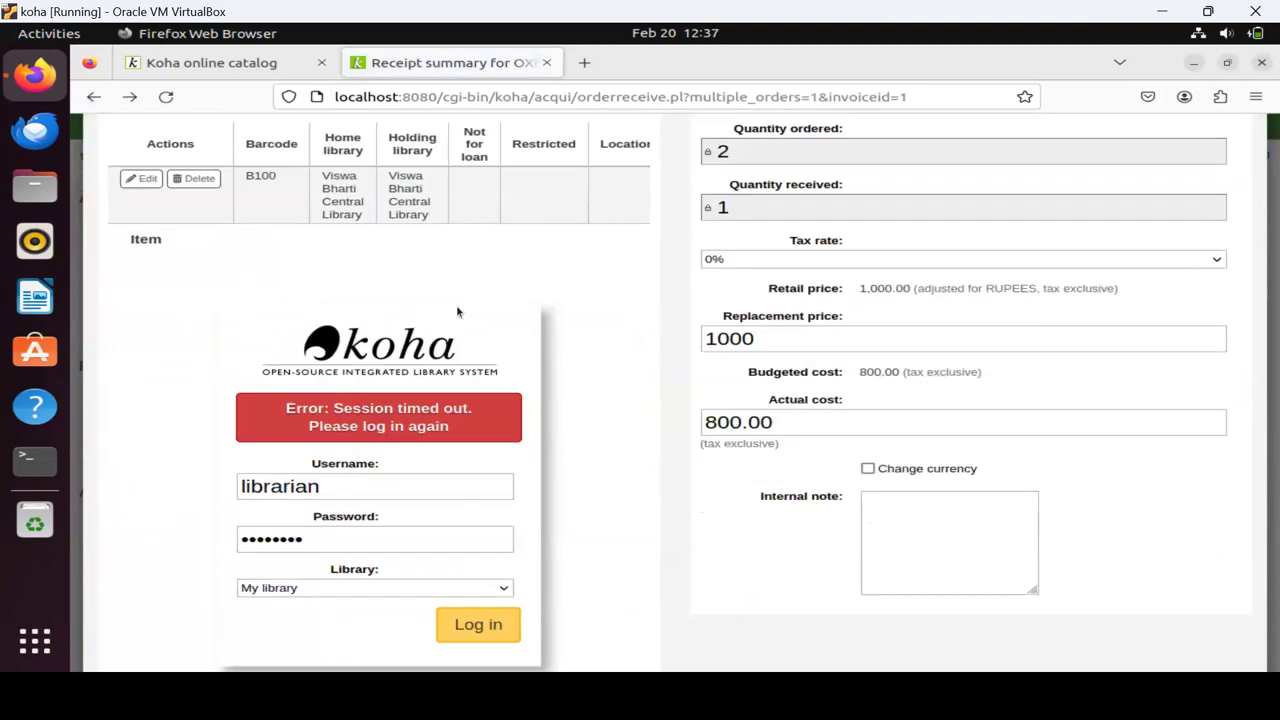
scroll(428, 352, "down", 2)
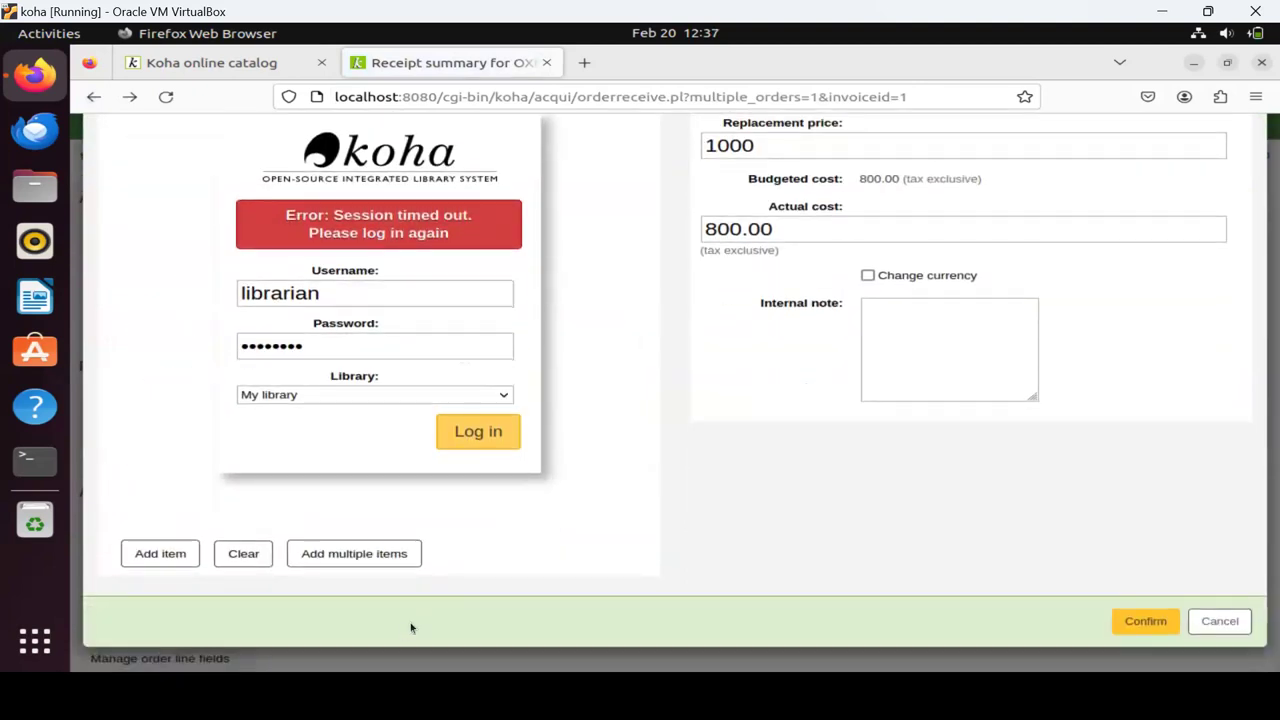
left_click(245, 556)
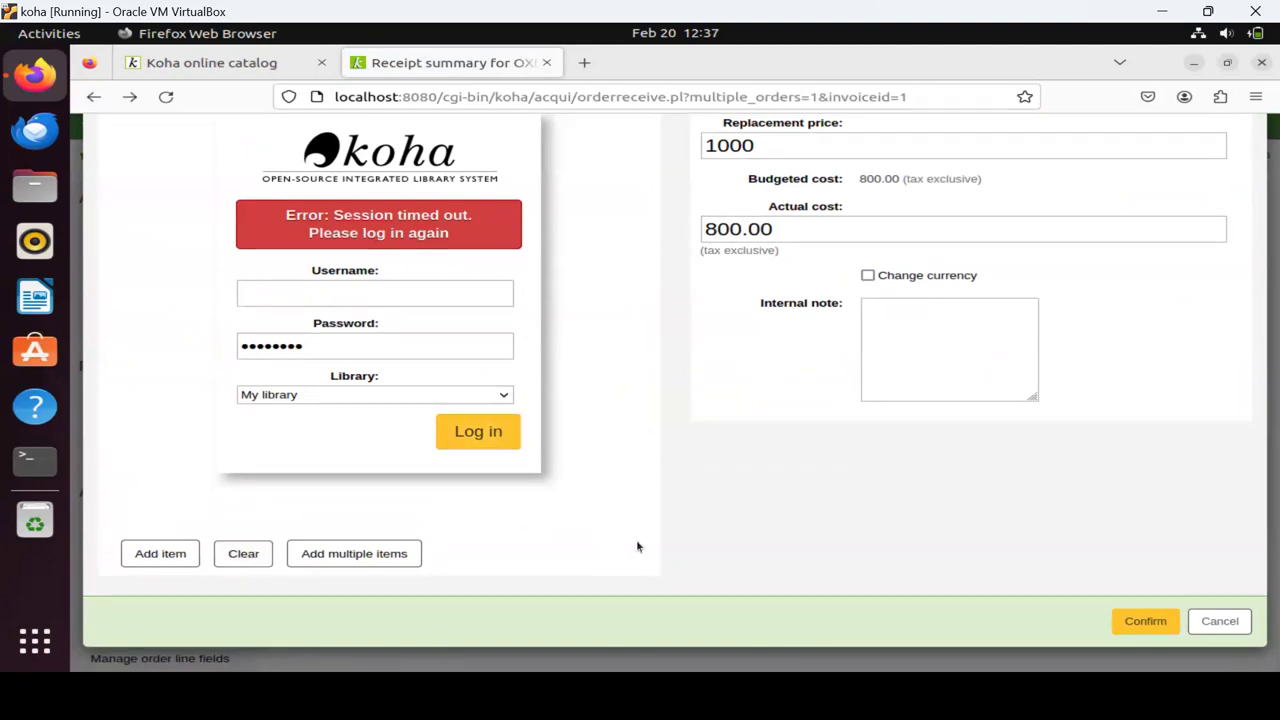
Review the Edit order #1 page and cancel receiving the order.
scroll(637, 546, "up", 5)
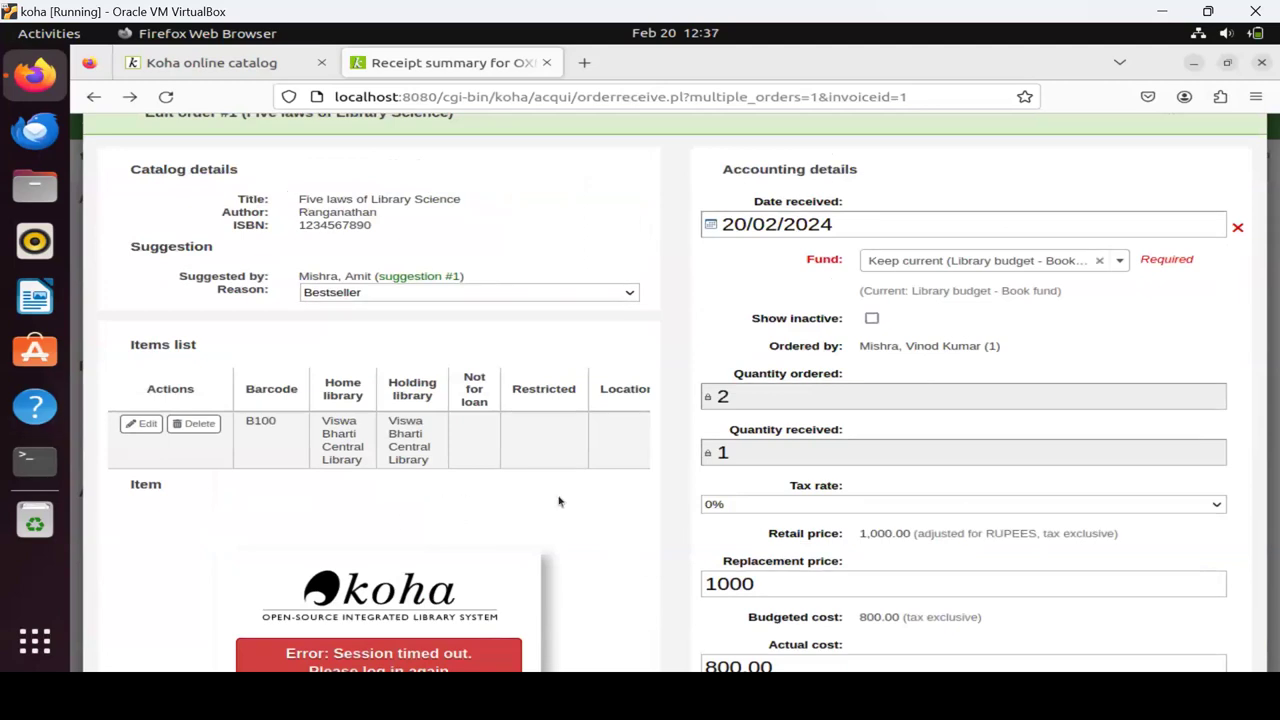
scroll(564, 504, "down", 5)
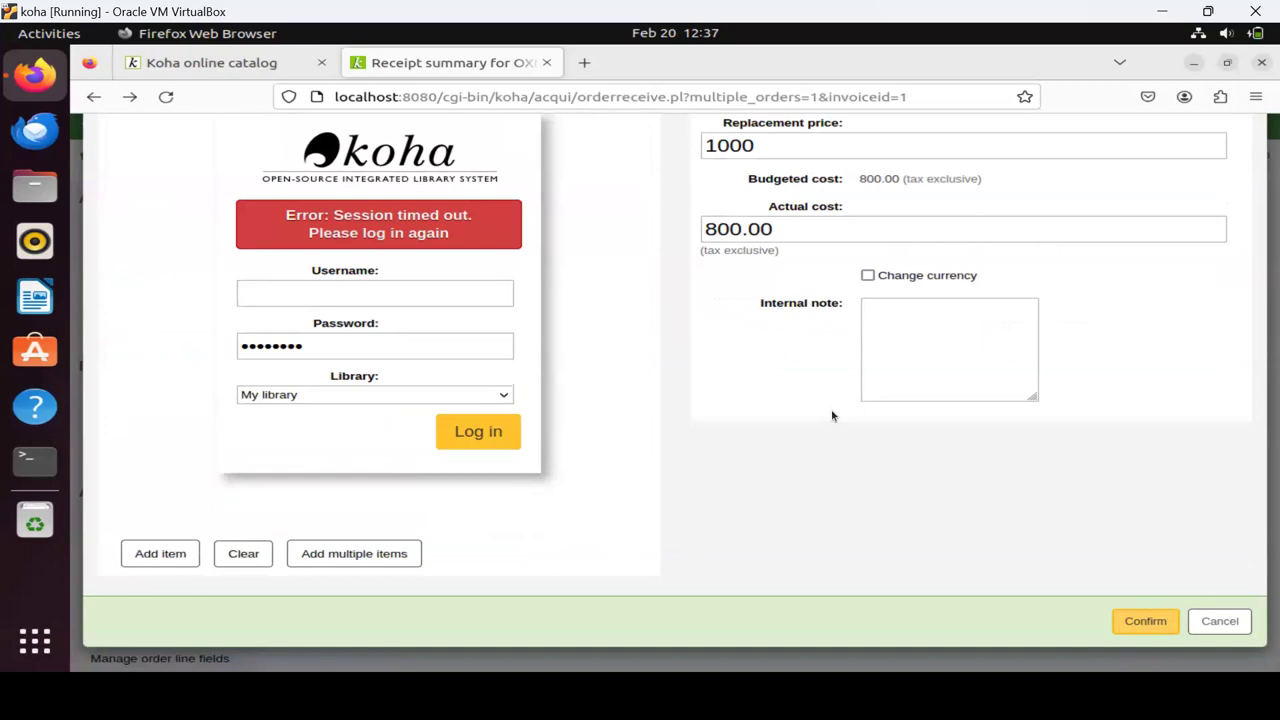
scroll(831, 414, "up", 5)
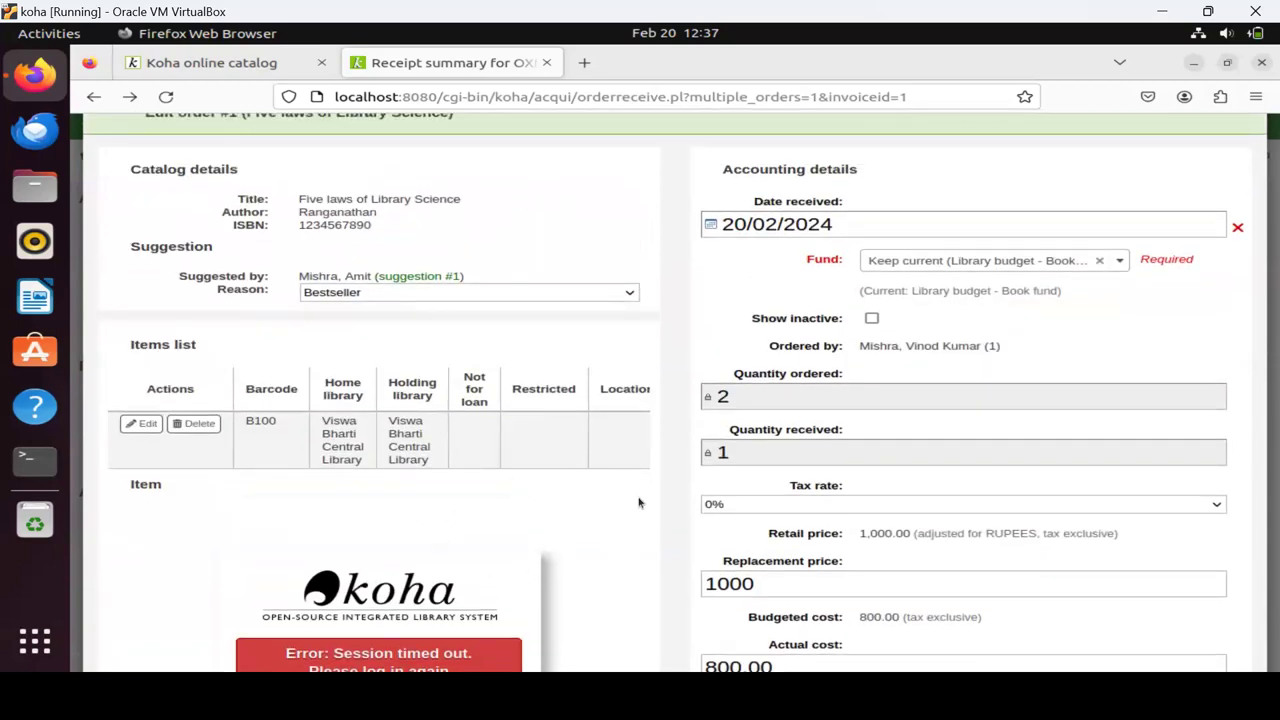
scroll(640, 503, "up", 1)
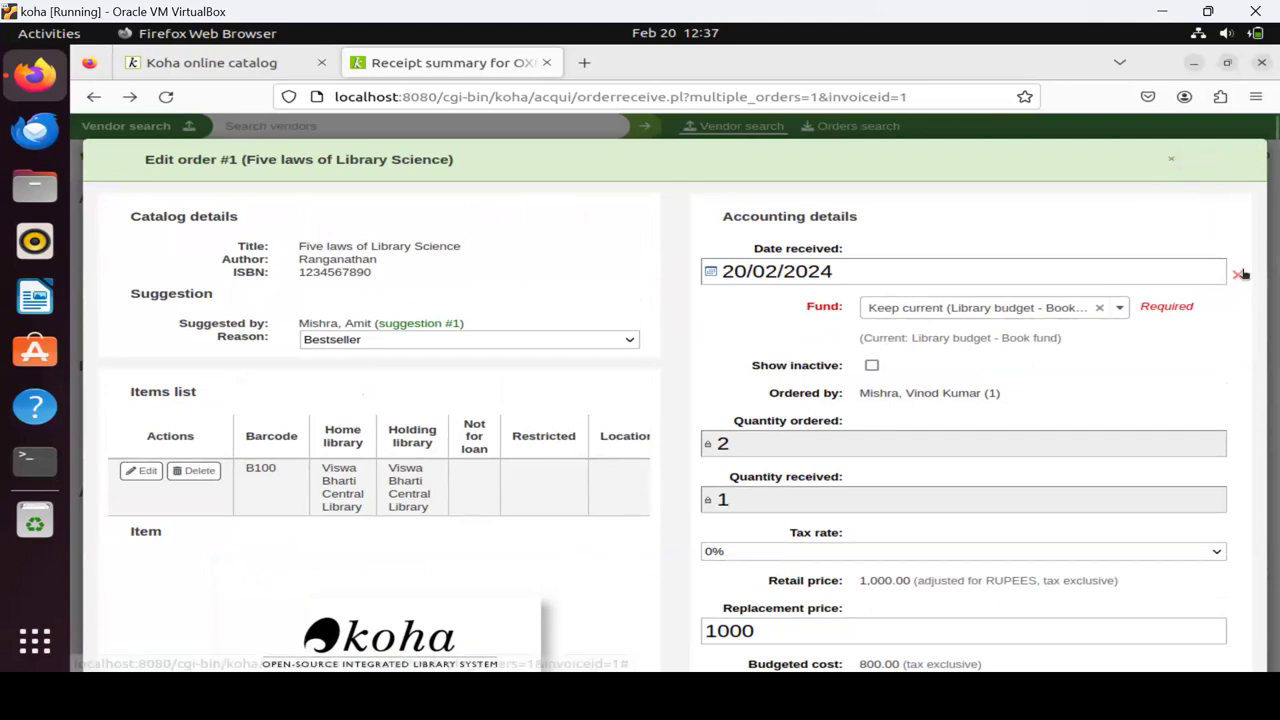
scroll(1105, 332, "down", 1)
scroll(1105, 332, "down", 4)
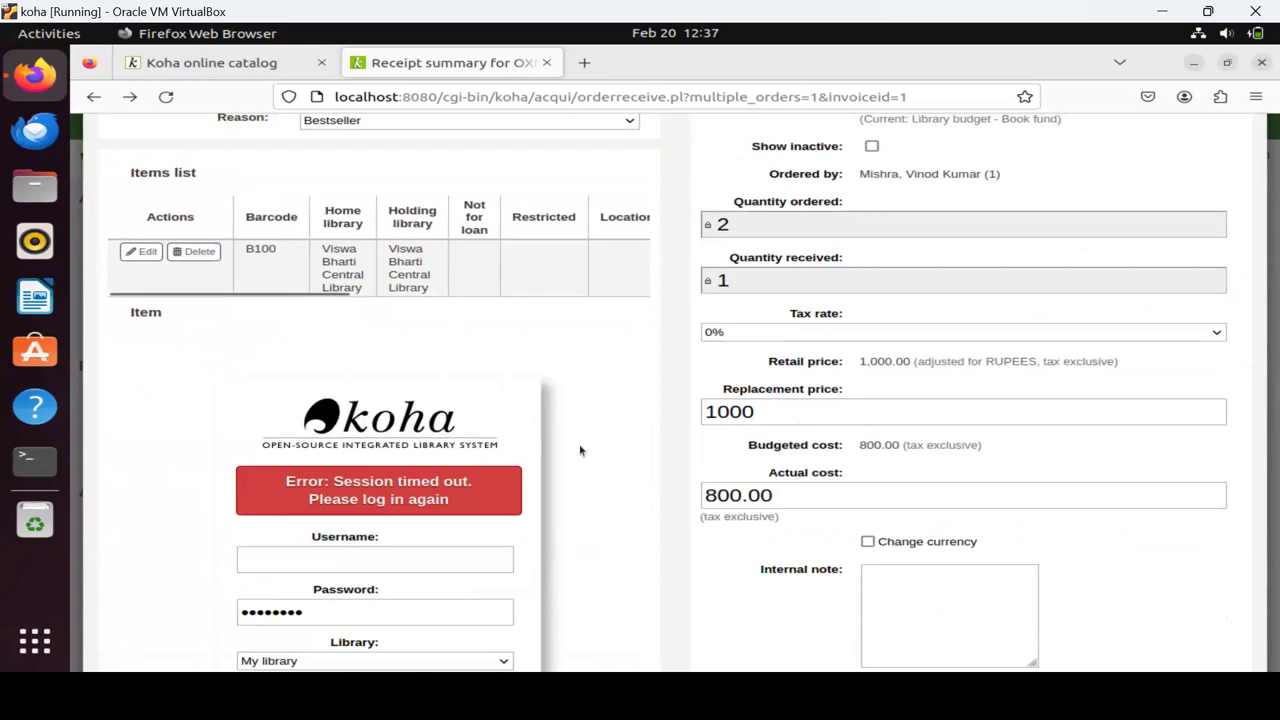
scroll(689, 466, "down", 5)
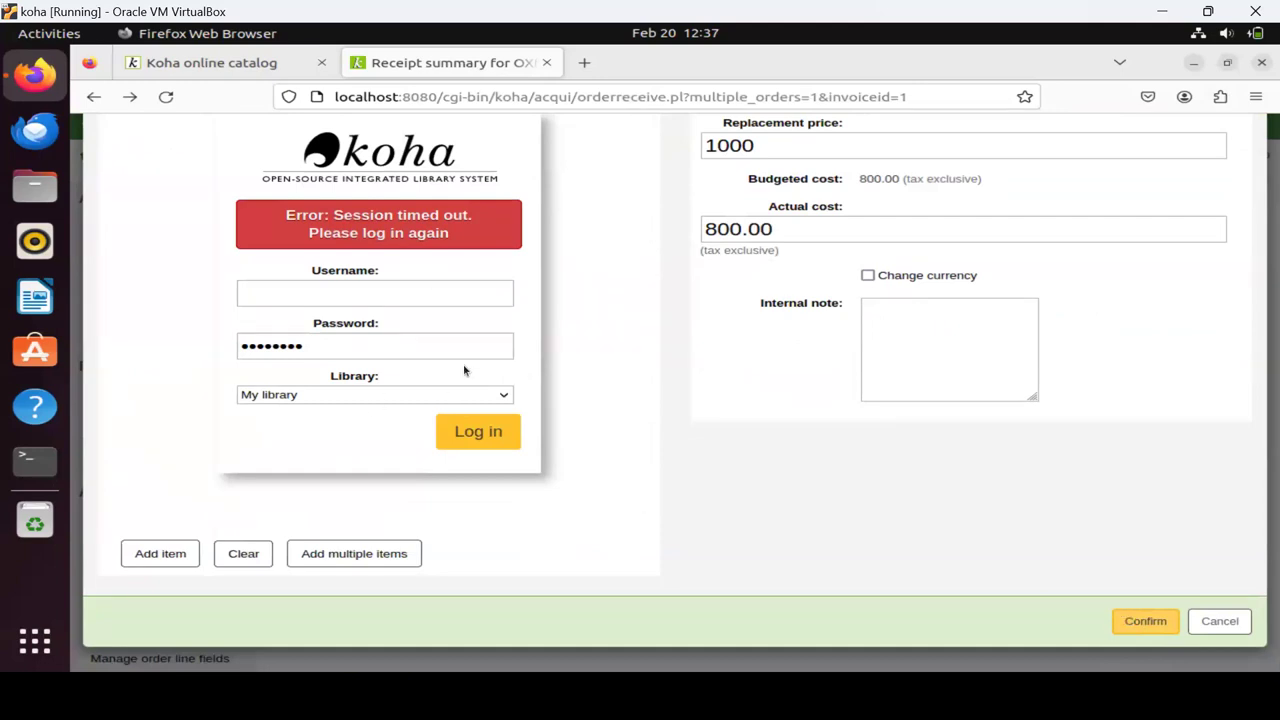
scroll(578, 430, "up", 5)
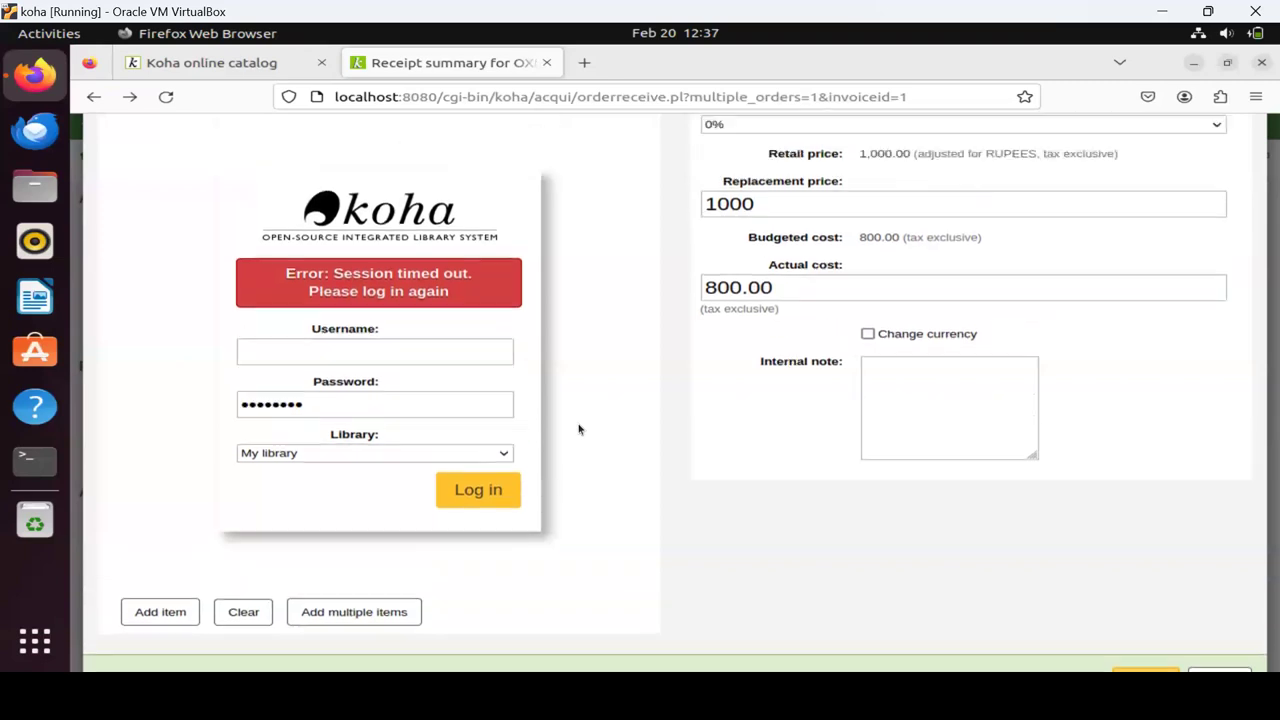
scroll(578, 430, "down", 5)
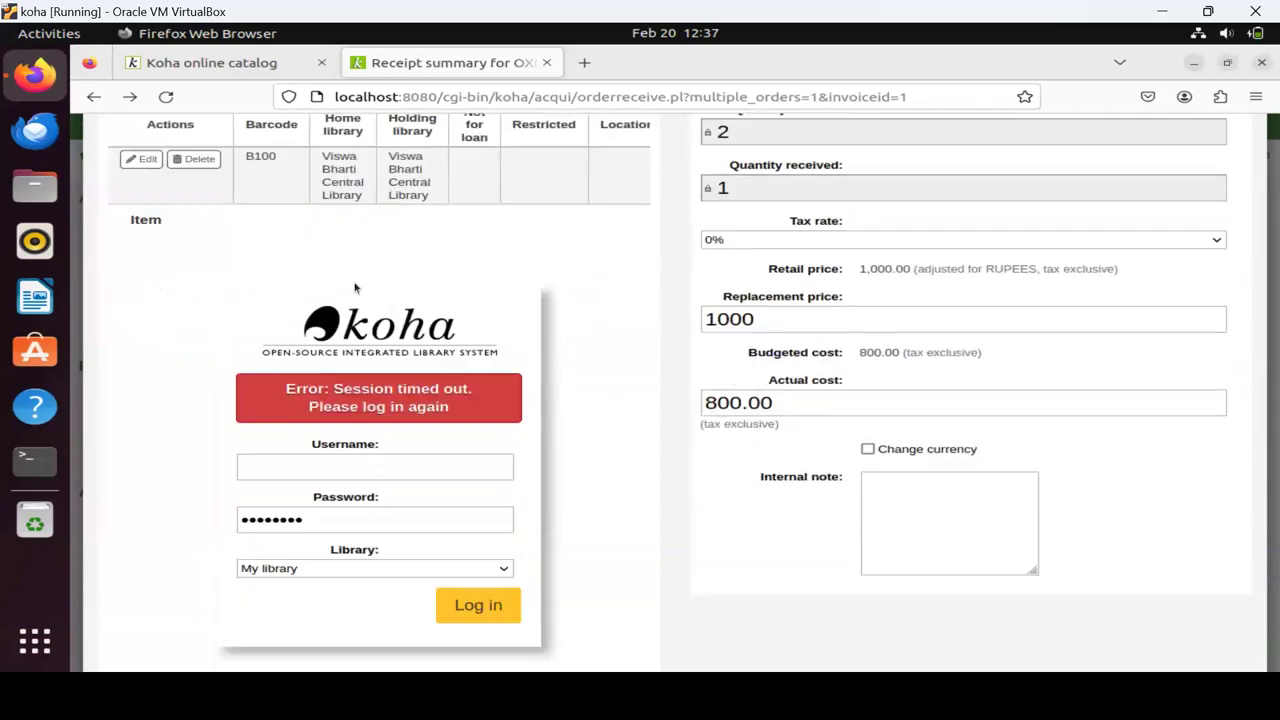
scroll(546, 370, "up", 8)
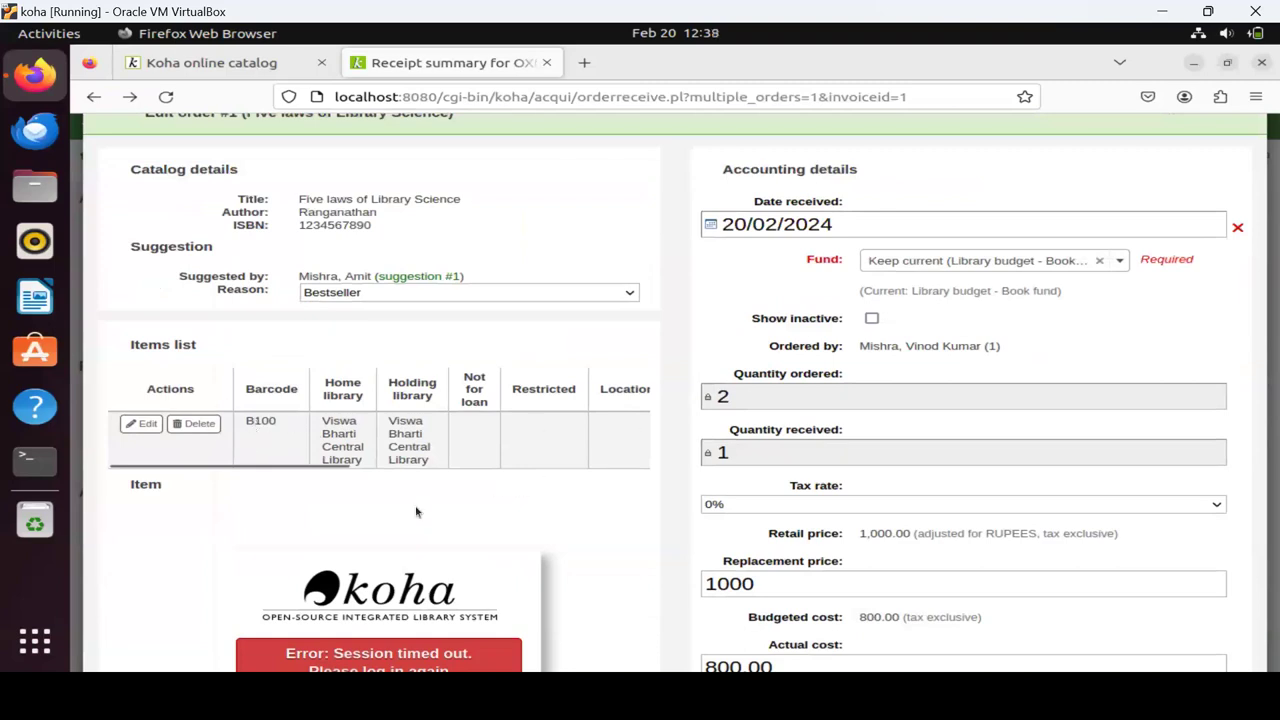
scroll(414, 509, "down", 1)
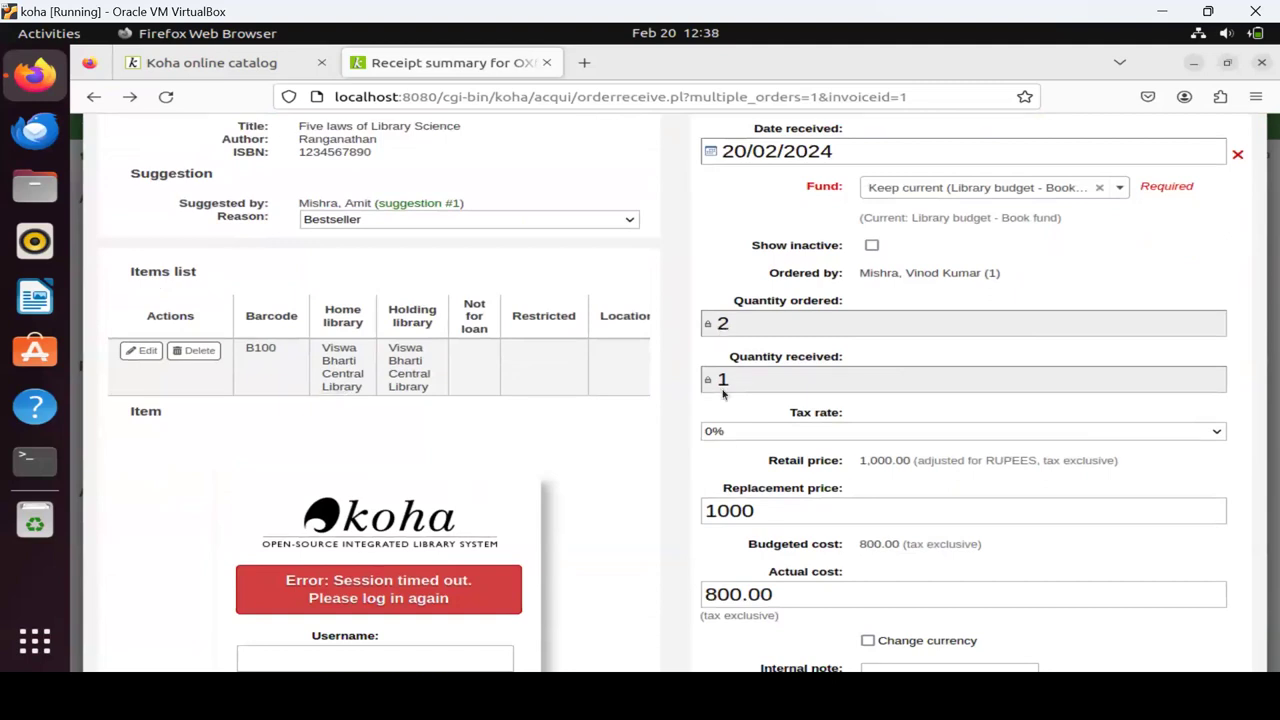
scroll(348, 443, "down", 4)
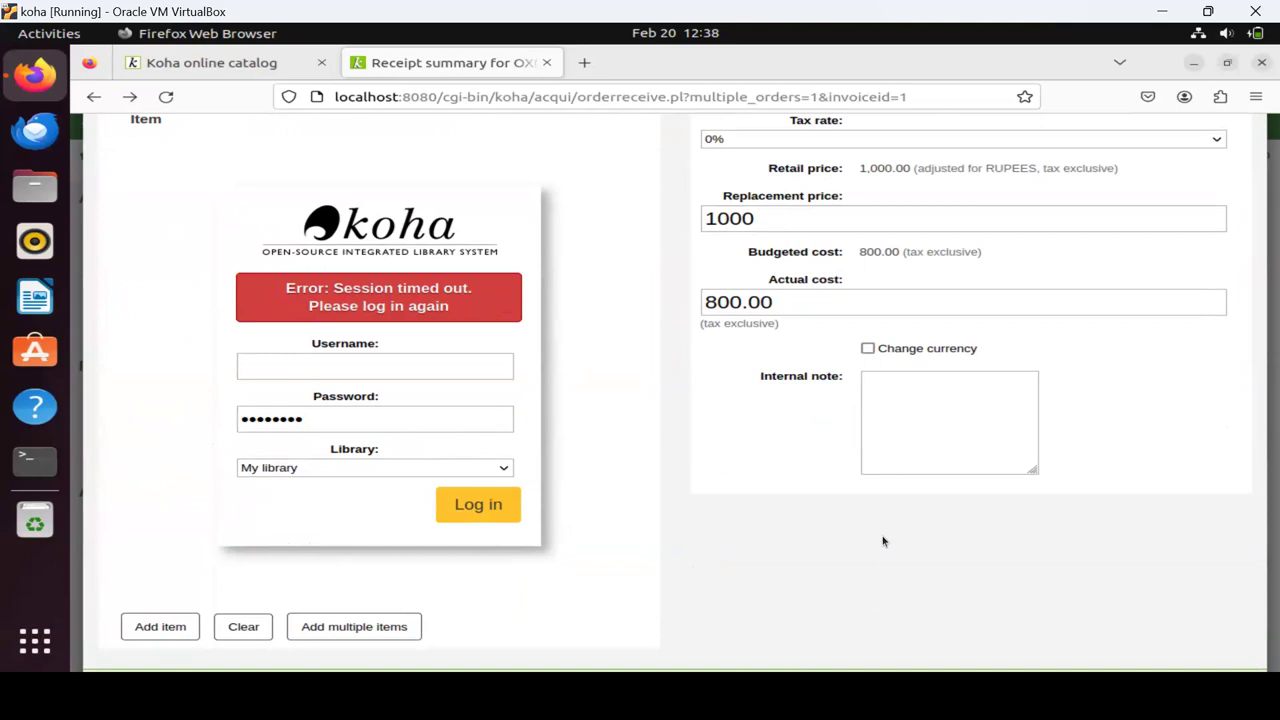
scroll(924, 481, "up", 8)
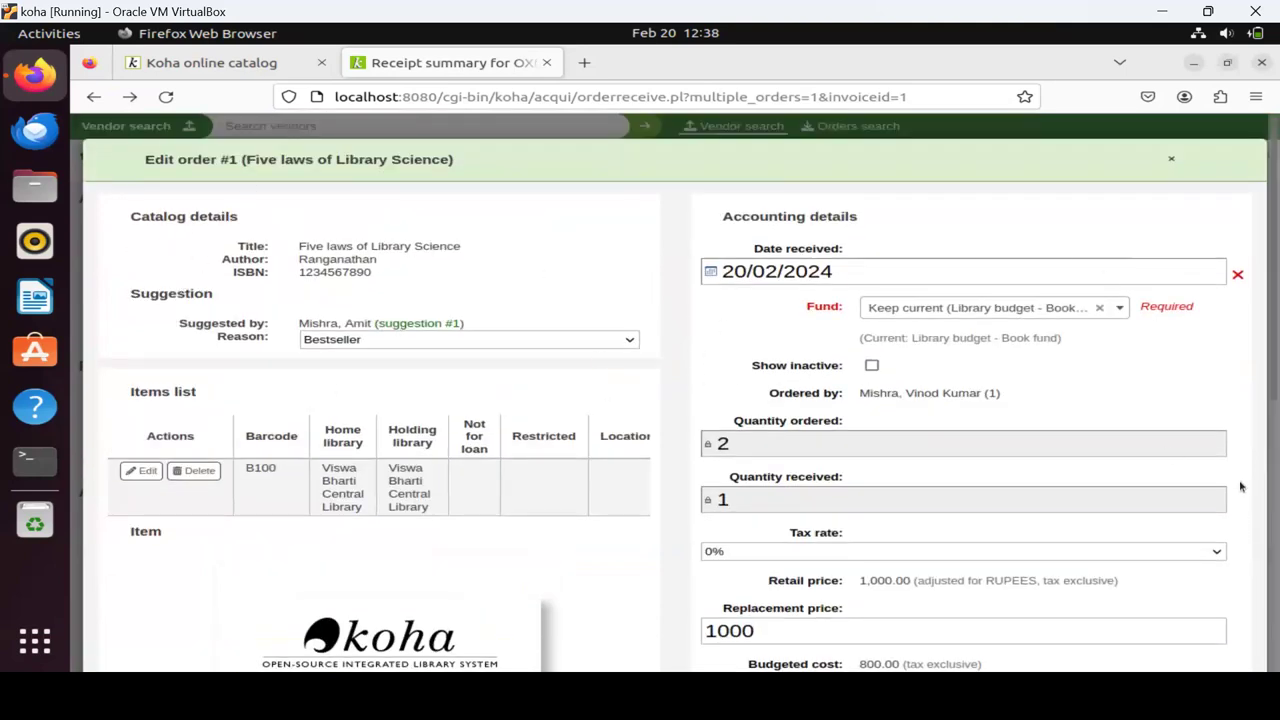
scroll(1240, 489, "down", 8)
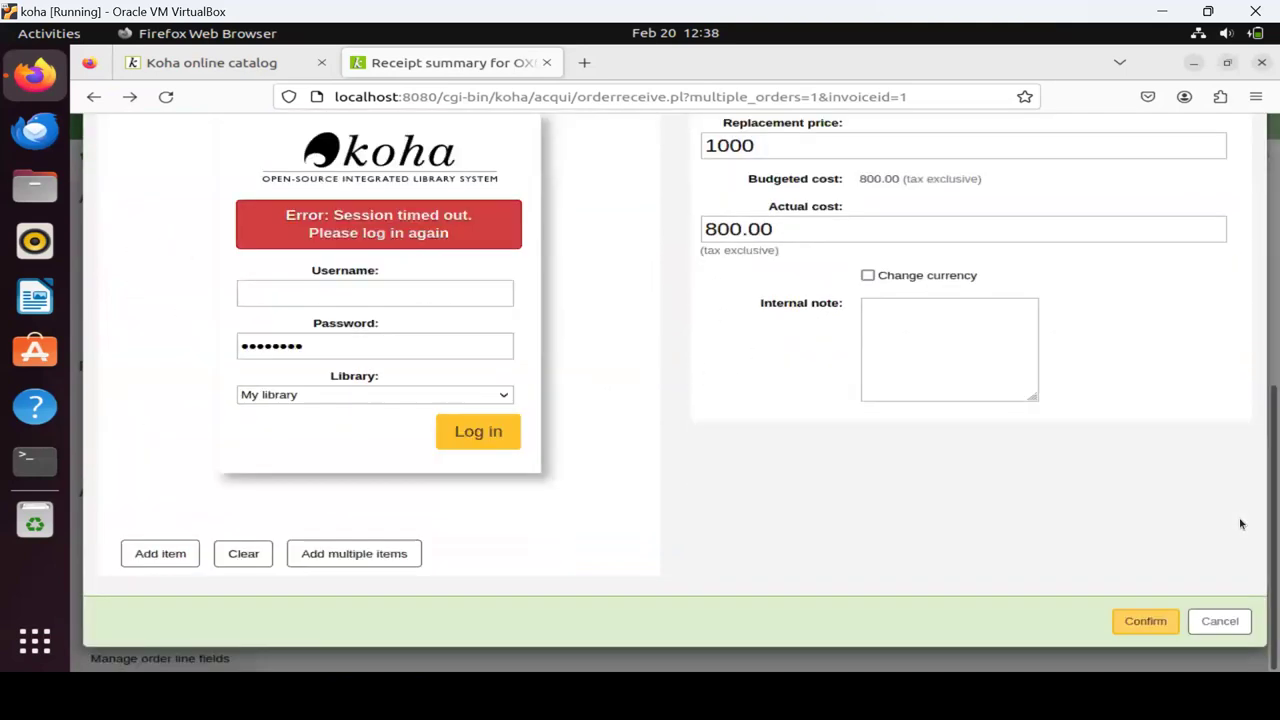
left_click(1216, 622)
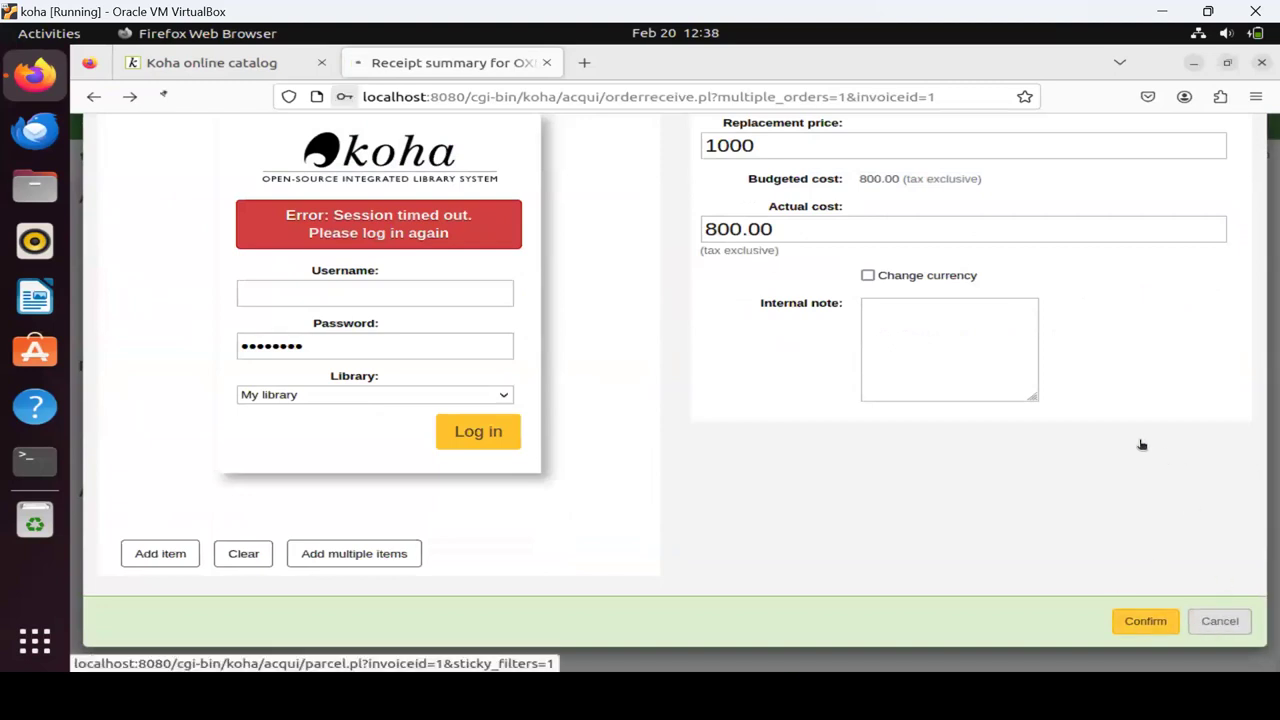
scroll(1140, 445, "up", 10)
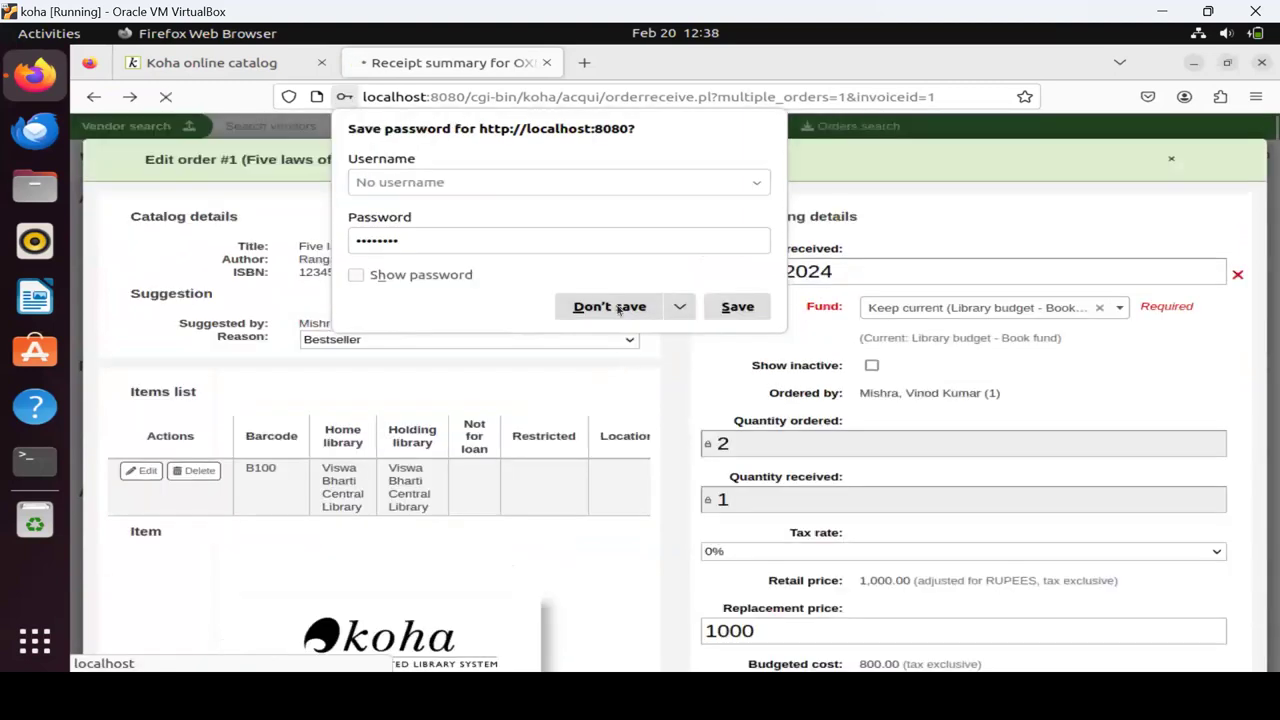
Decline saving the password and close the Edit order #1 form, back to Receive orders.
left_click(608, 310)
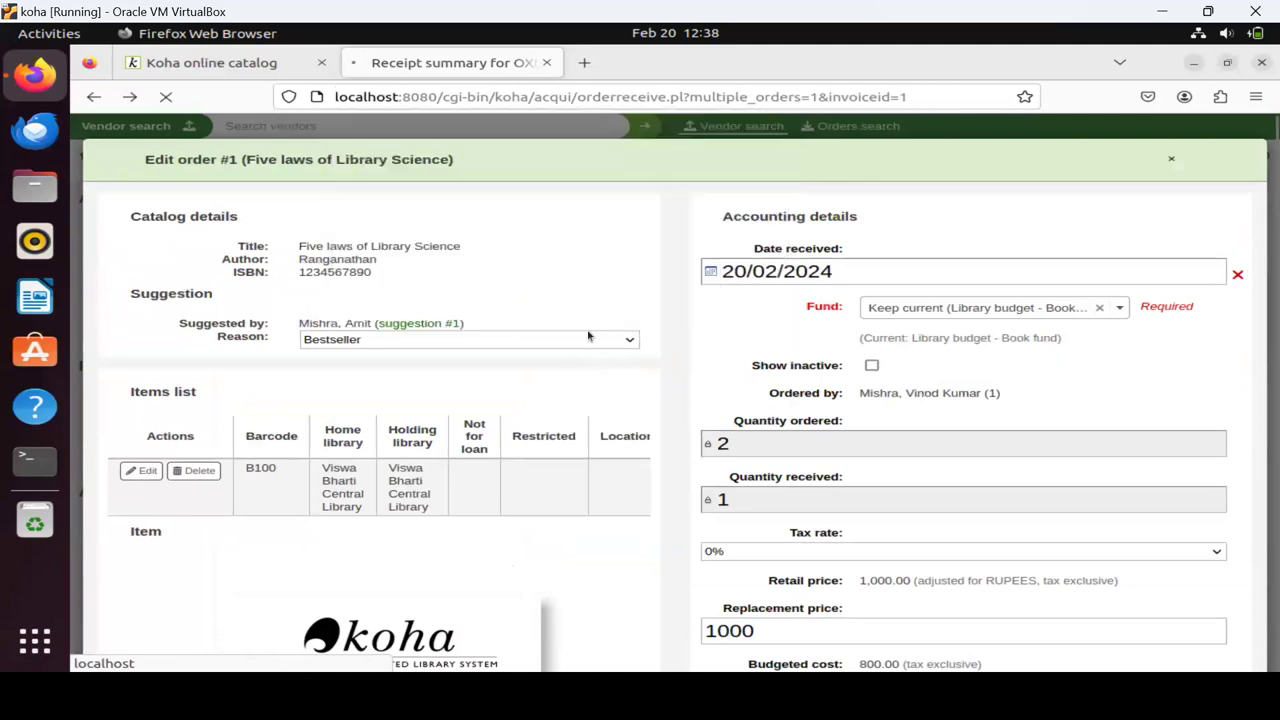
scroll(416, 477, "down", 5)
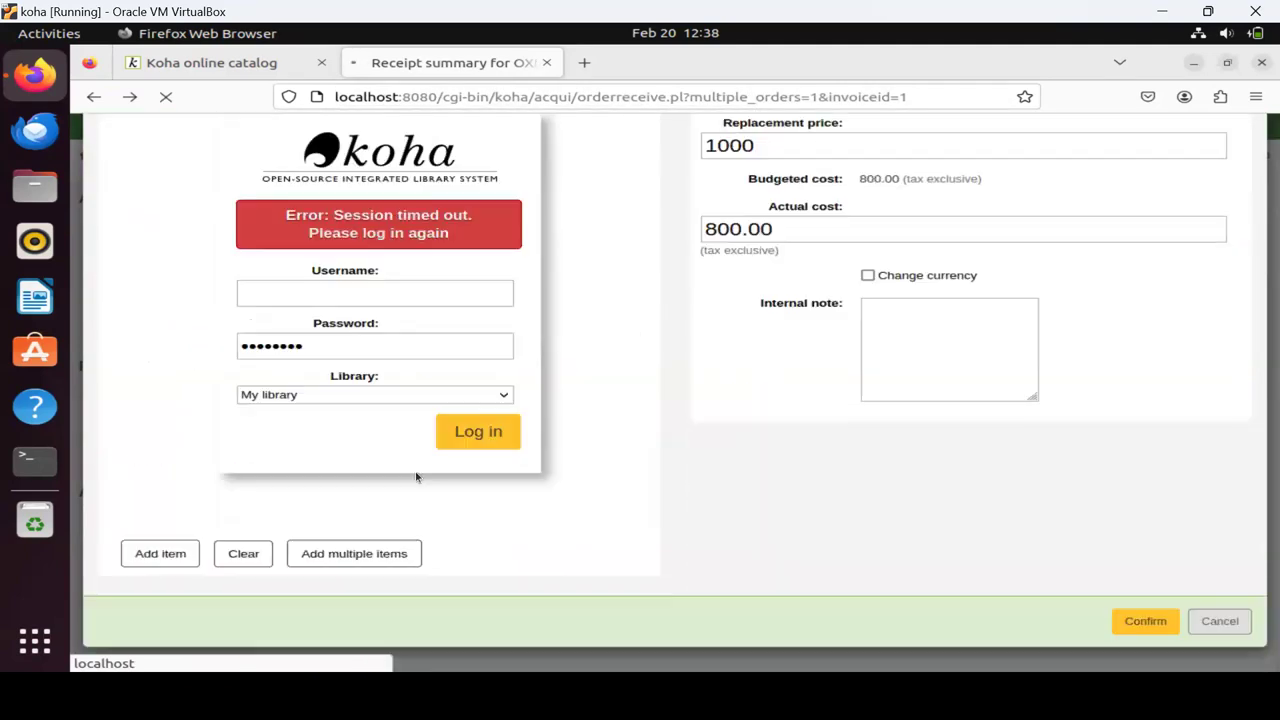
scroll(416, 477, "up", 5)
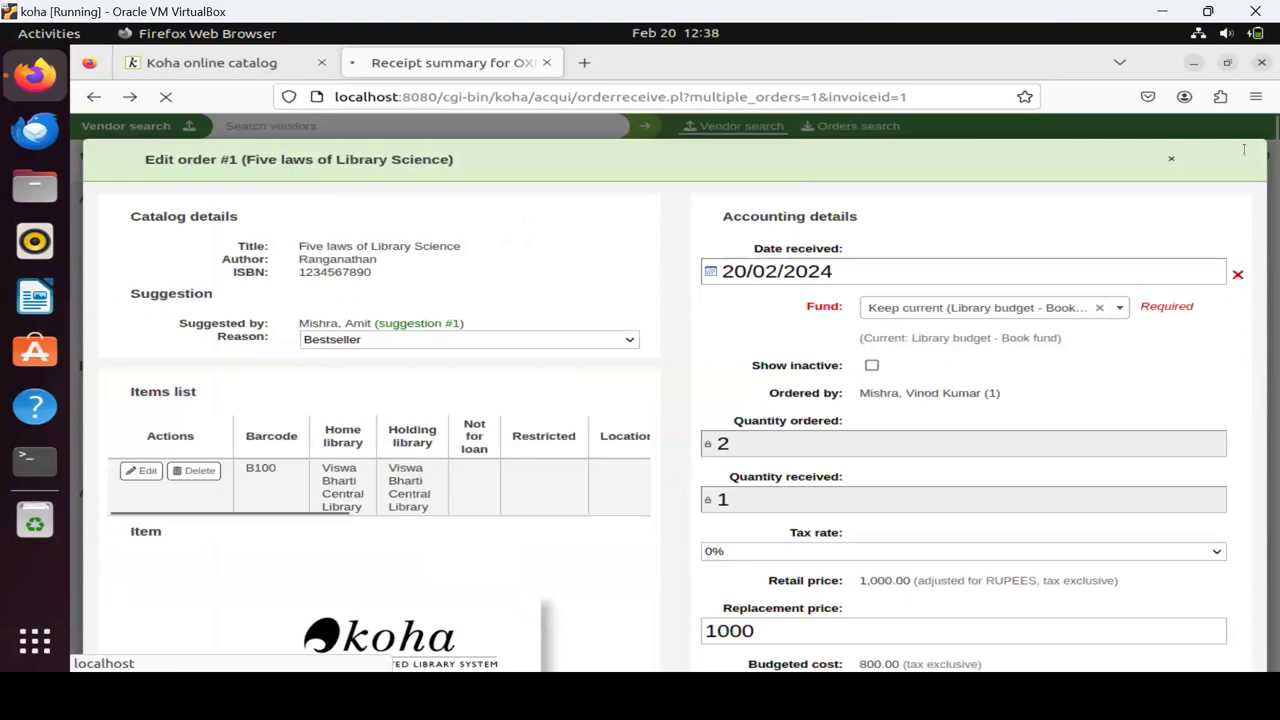
left_click(1172, 160)
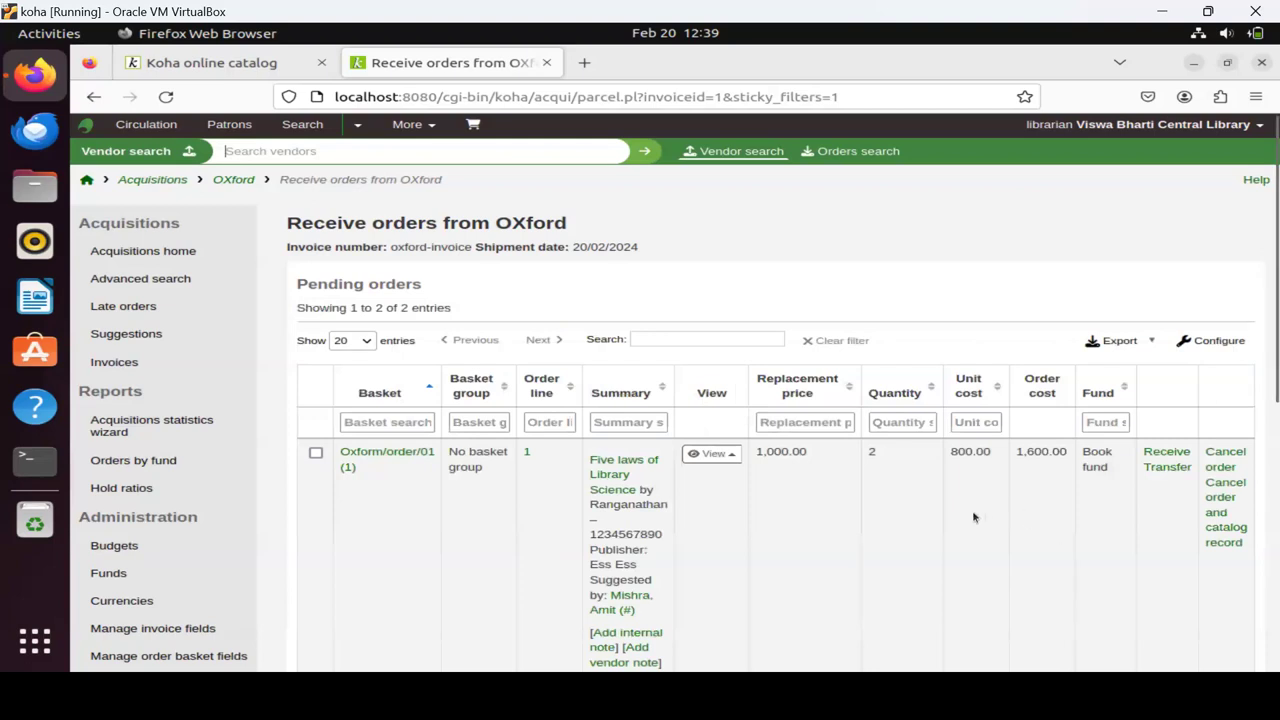
Start receiving the Koha automation order (order #2) from Pending orders.
scroll(872, 494, "down", 3)
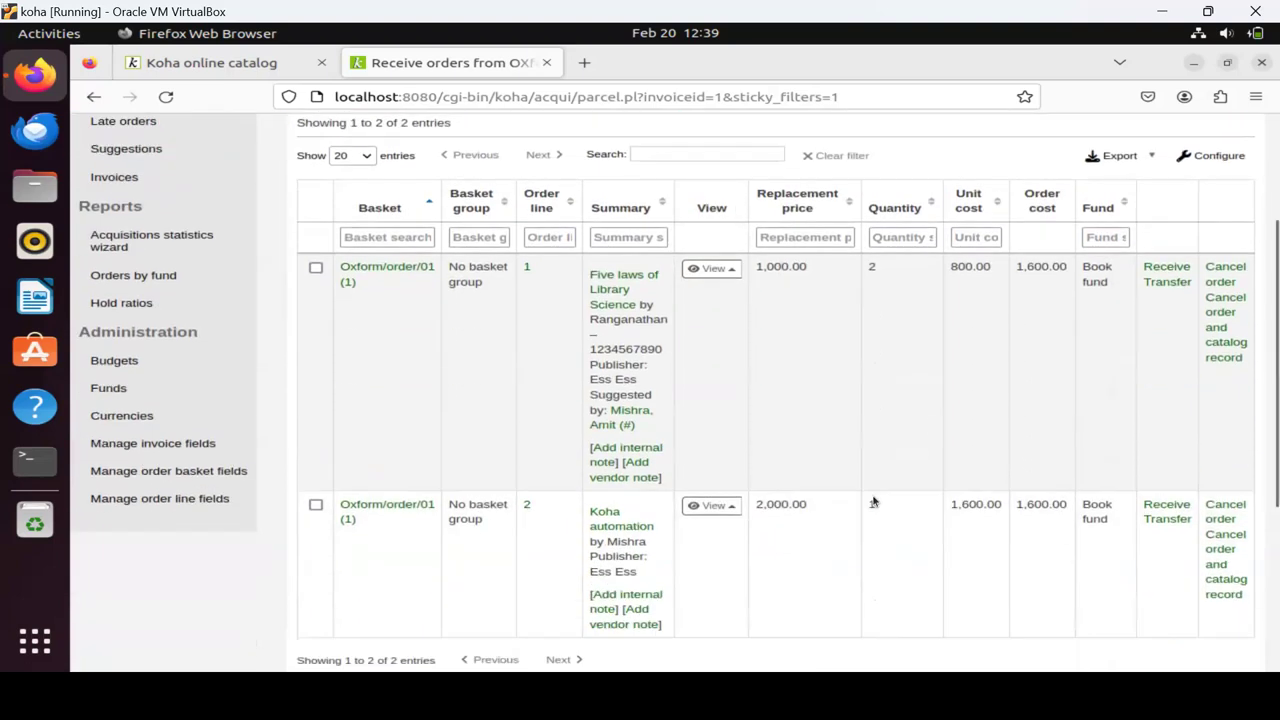
scroll(873, 501, "down", 2)
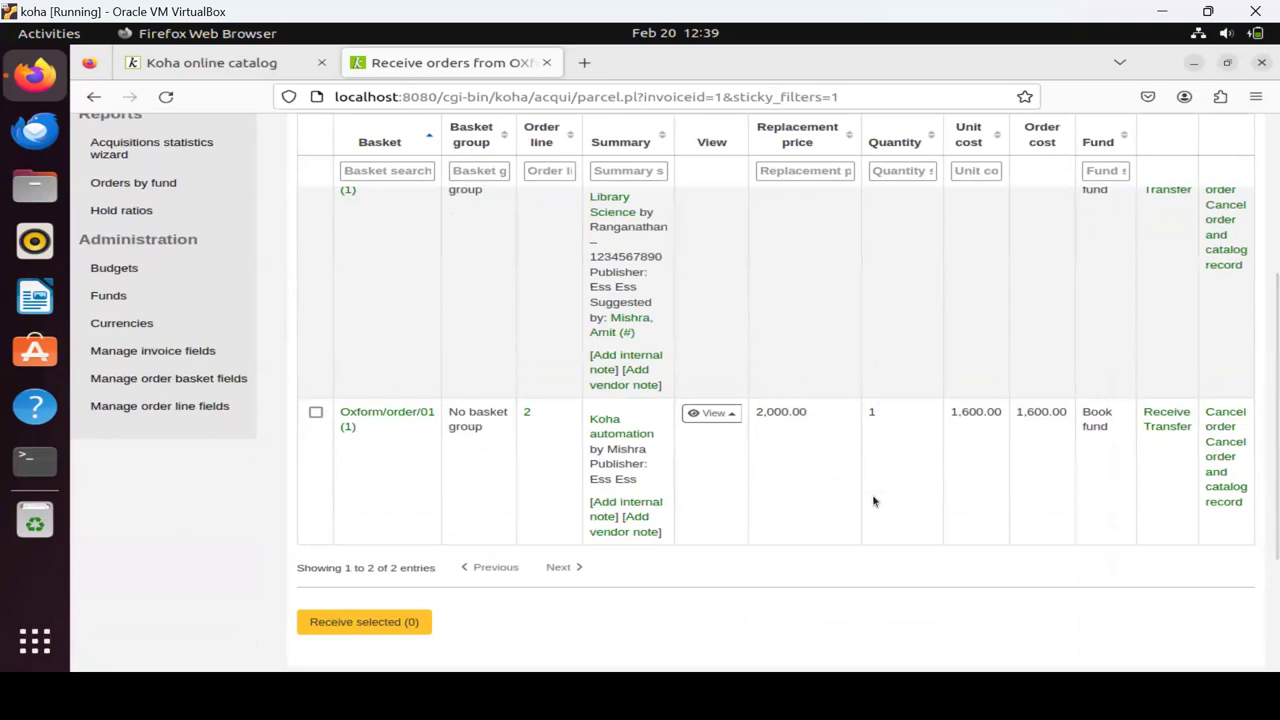
scroll(873, 501, "up", 5)
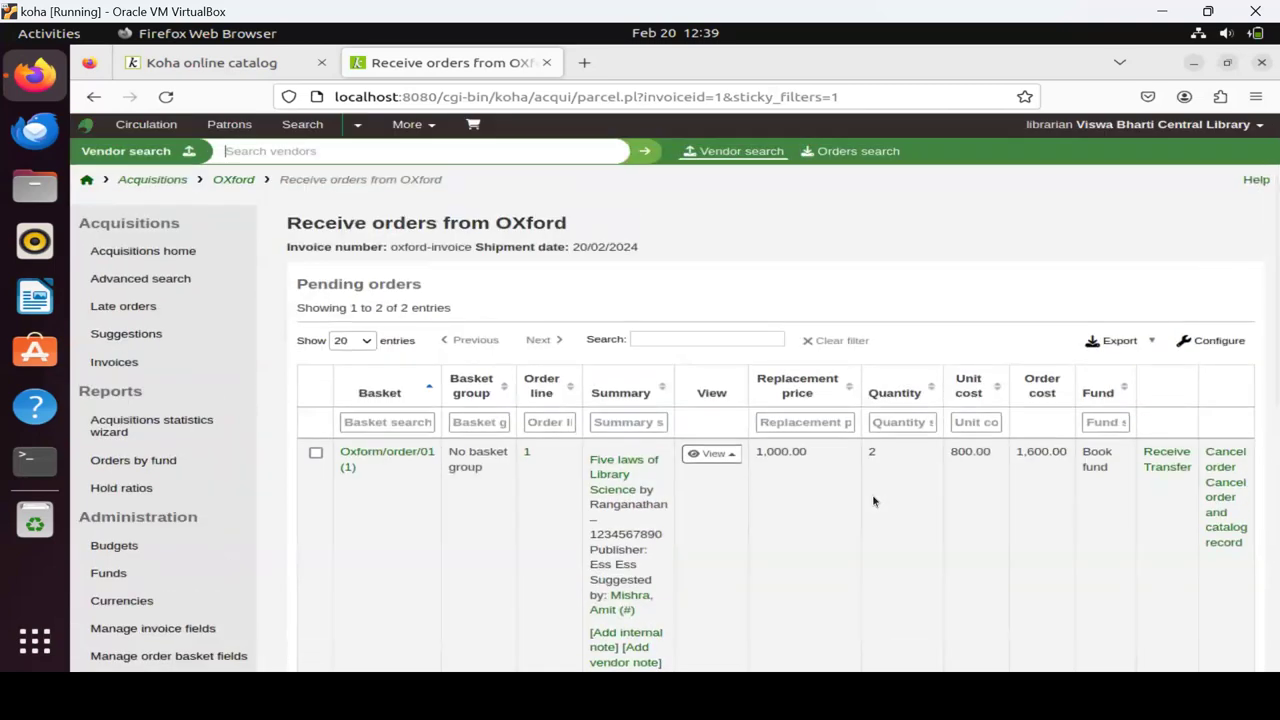
scroll(872, 494, "down", 5)
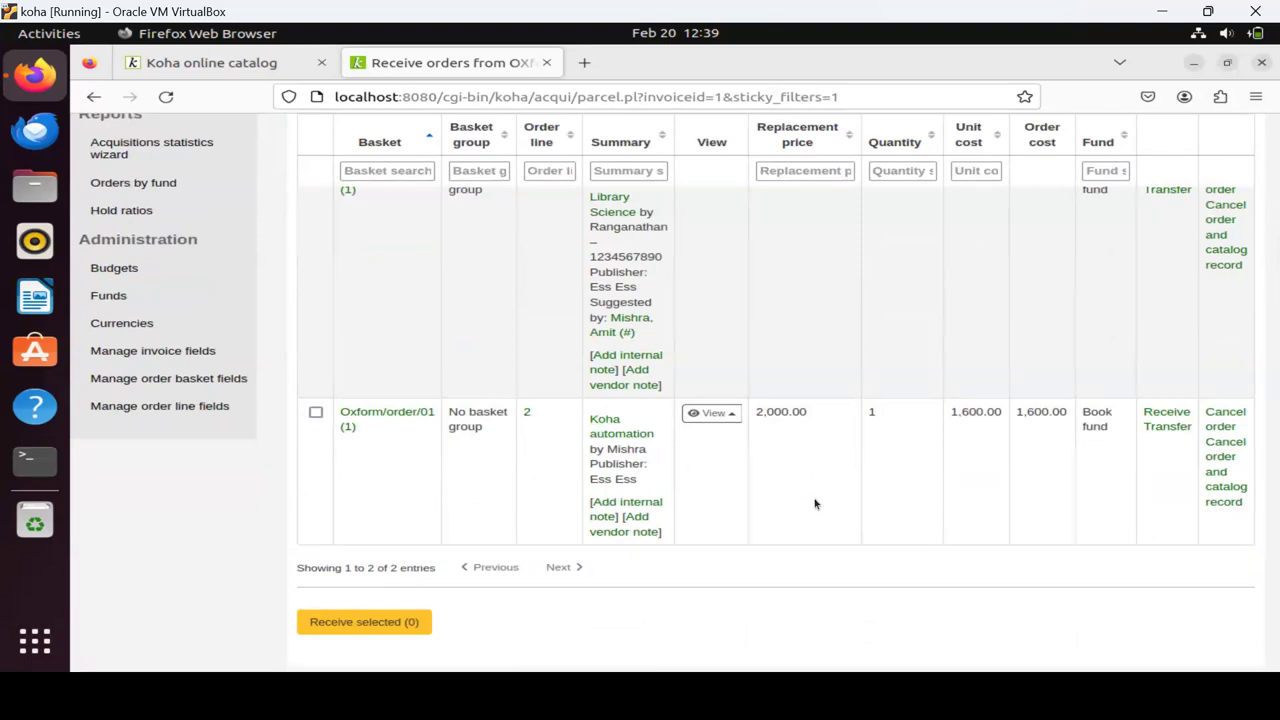
left_click(1165, 410)
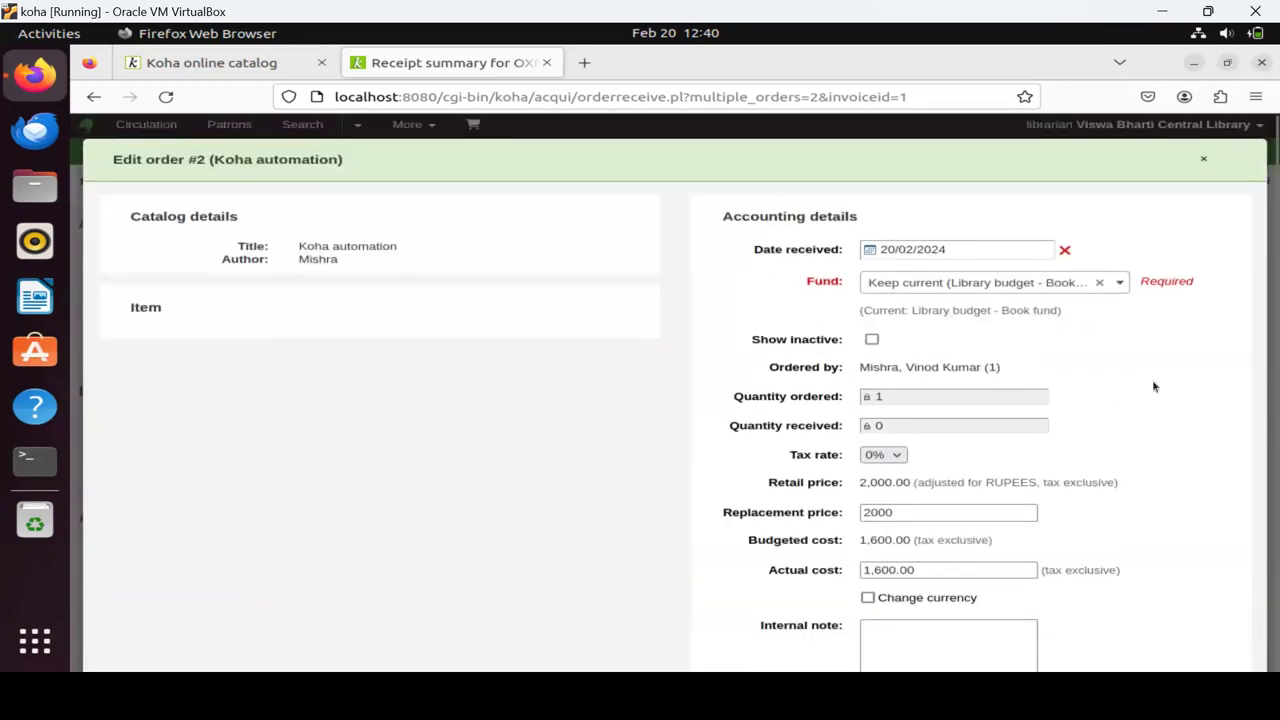
Enter barcode B101, choose item type Books, and add the item to order #2.
scroll(1155, 387, "down", 3)
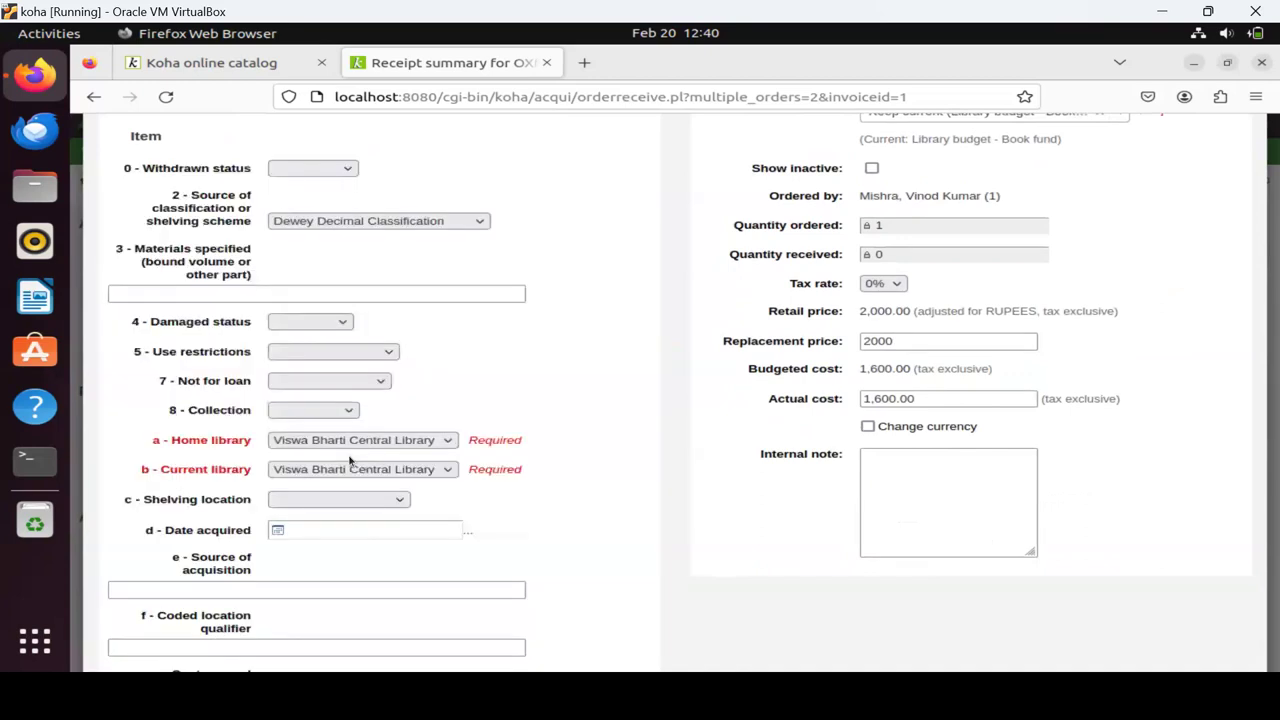
scroll(315, 520, "down", 4)
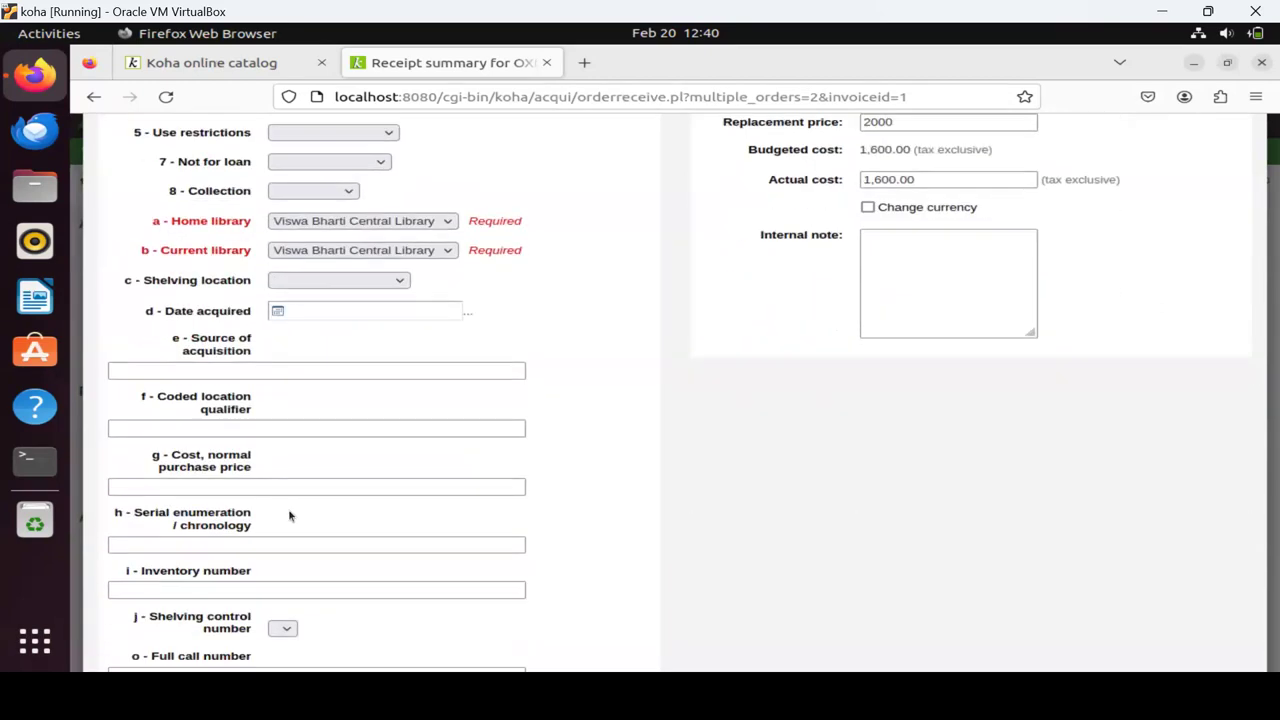
scroll(289, 517, "down", 1)
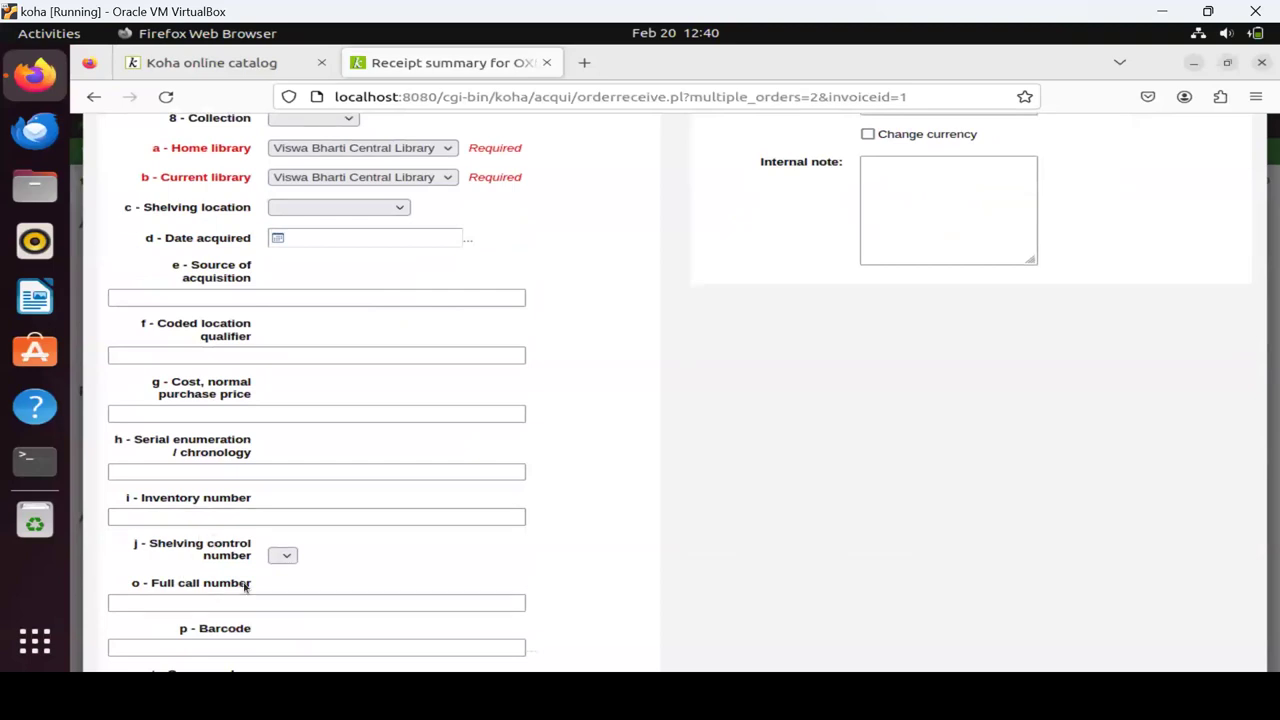
scroll(206, 499, "down", 3)
left_click(206, 499)
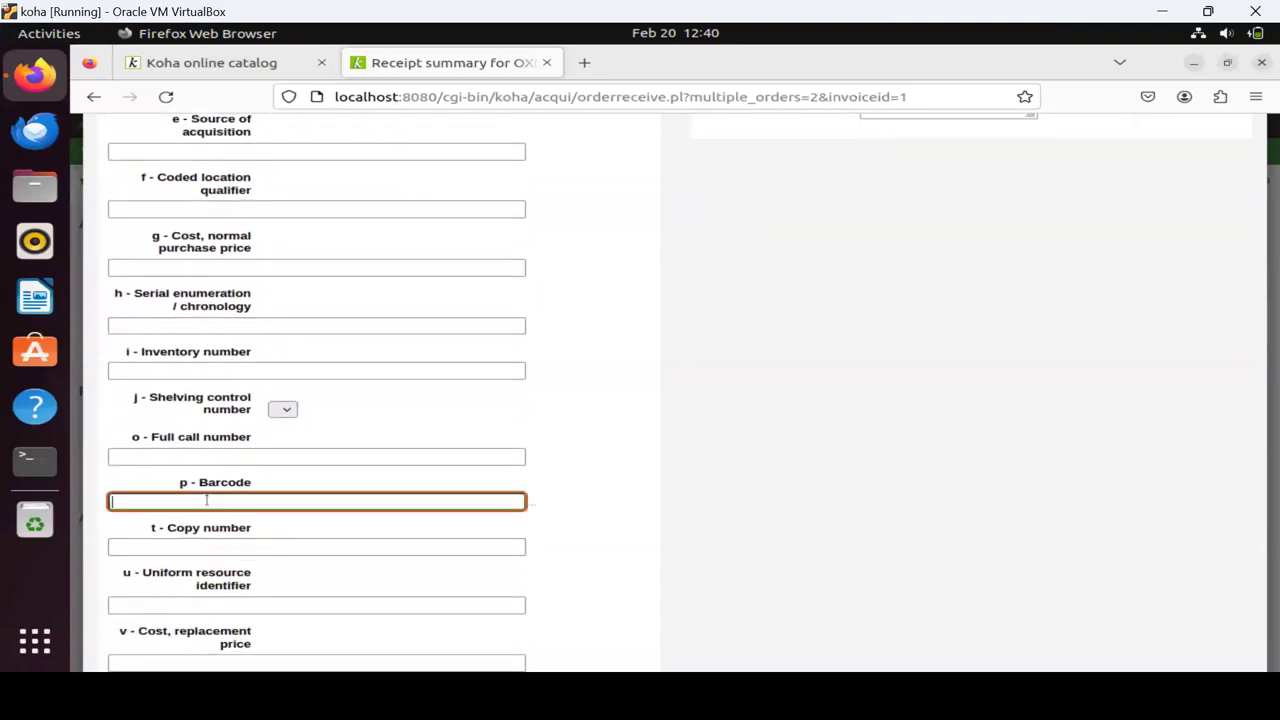
type("B101")
scroll(936, 387, "down", 5)
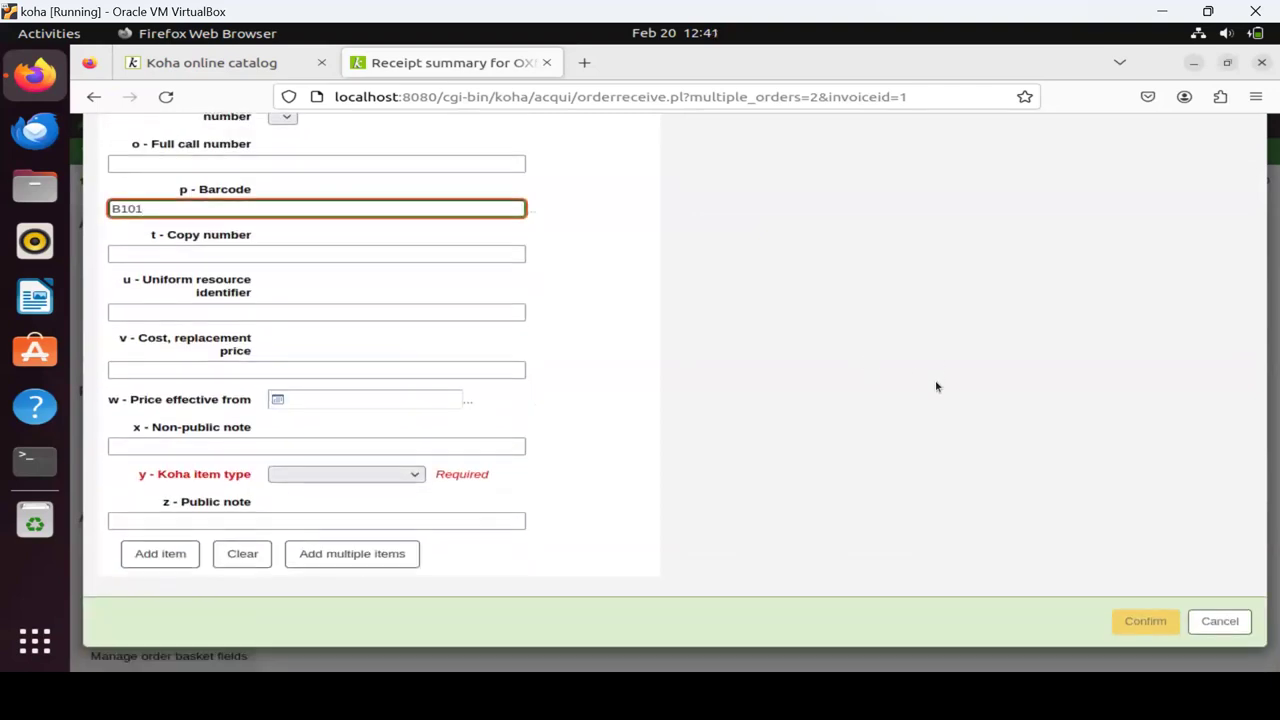
left_click(333, 477)
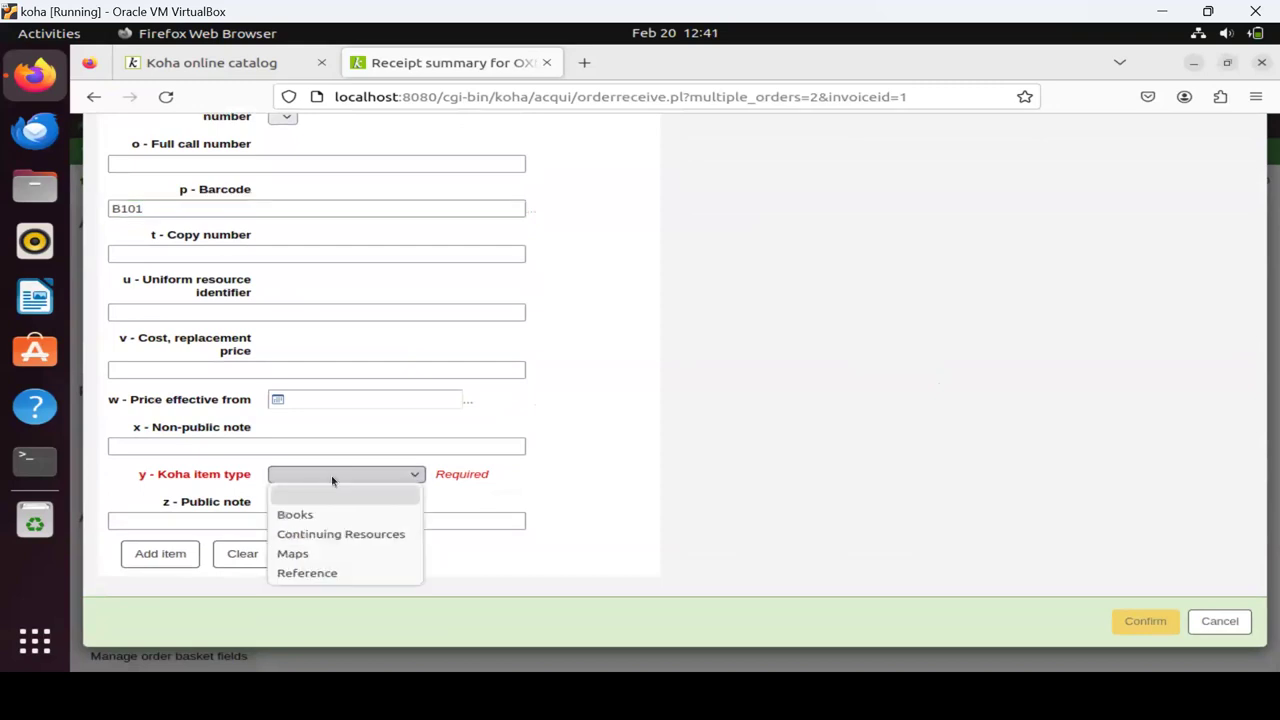
left_click(322, 515)
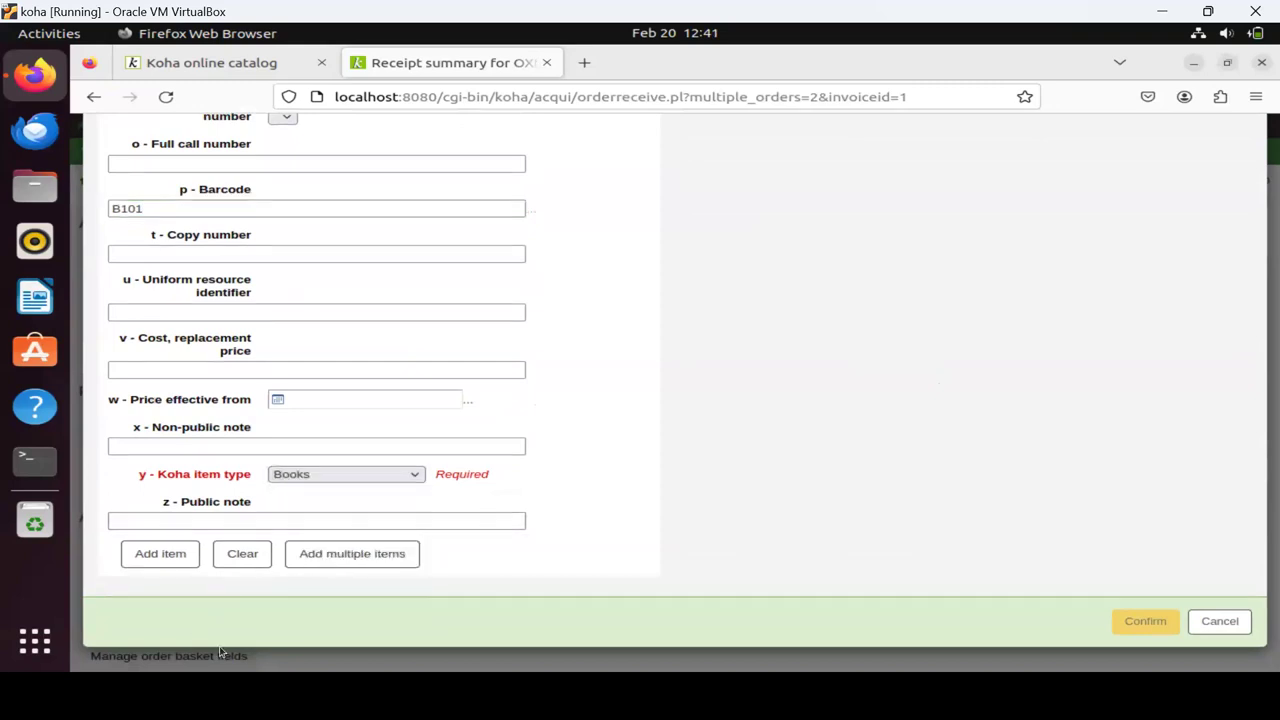
left_click(181, 556)
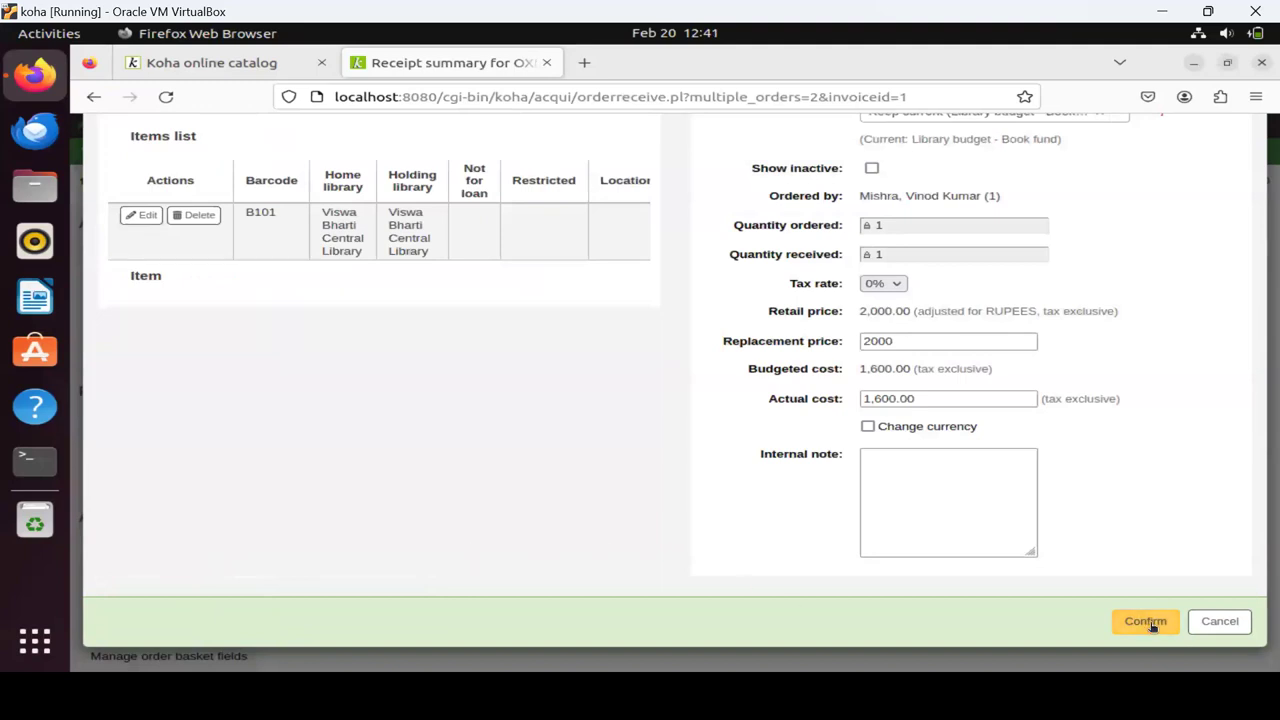
Confirm receipt of order #2, Koha automation, with 1 of 1 copies received.
scroll(1149, 394, "up", 3)
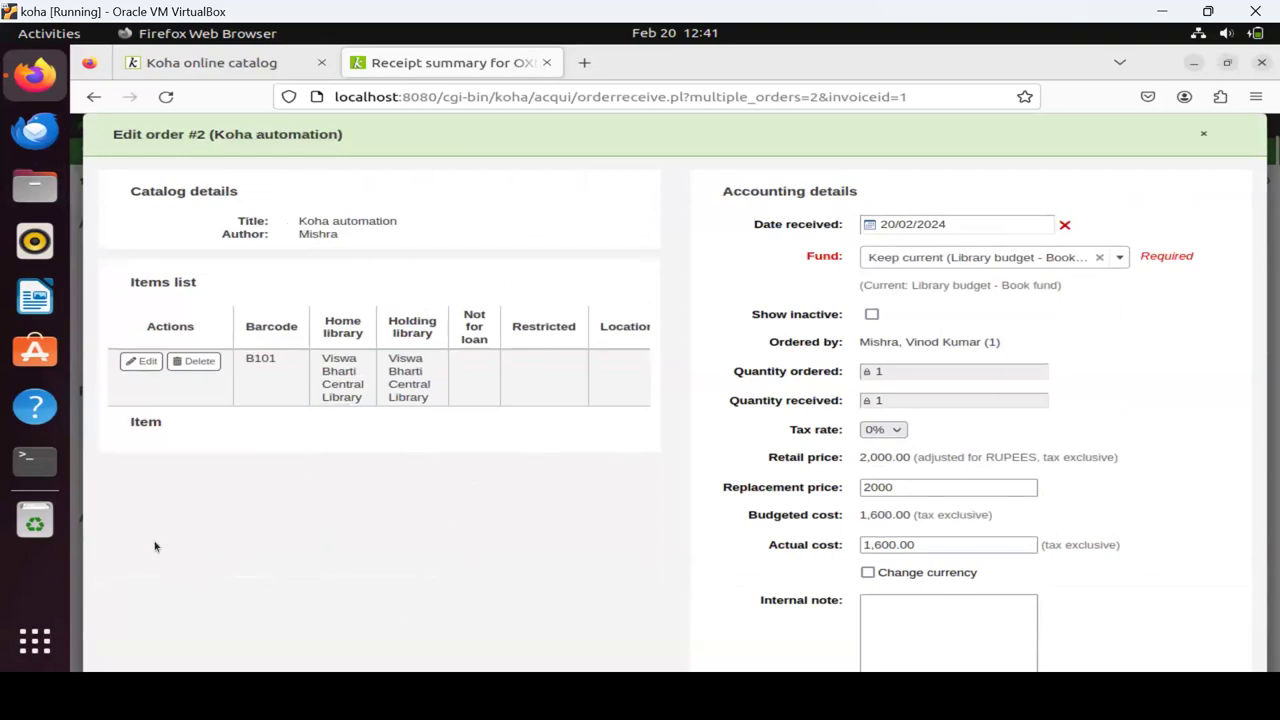
scroll(320, 534, "down", 3)
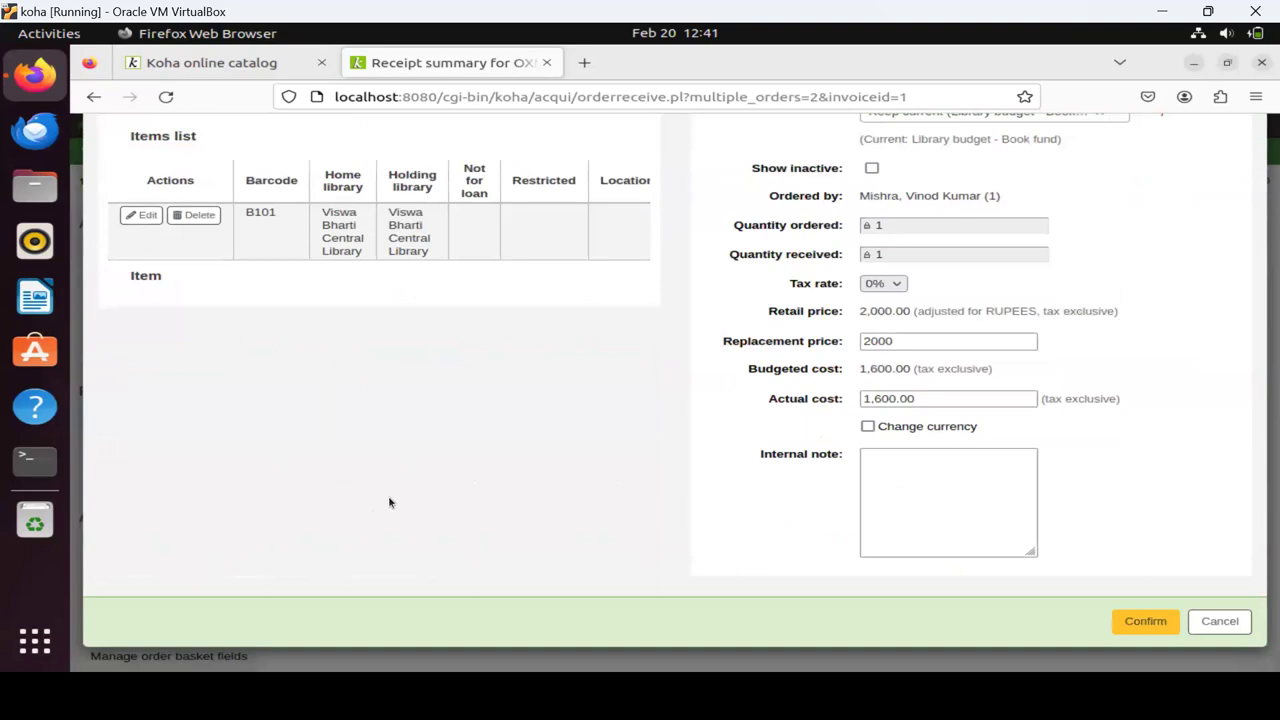
scroll(390, 503, "up", 3)
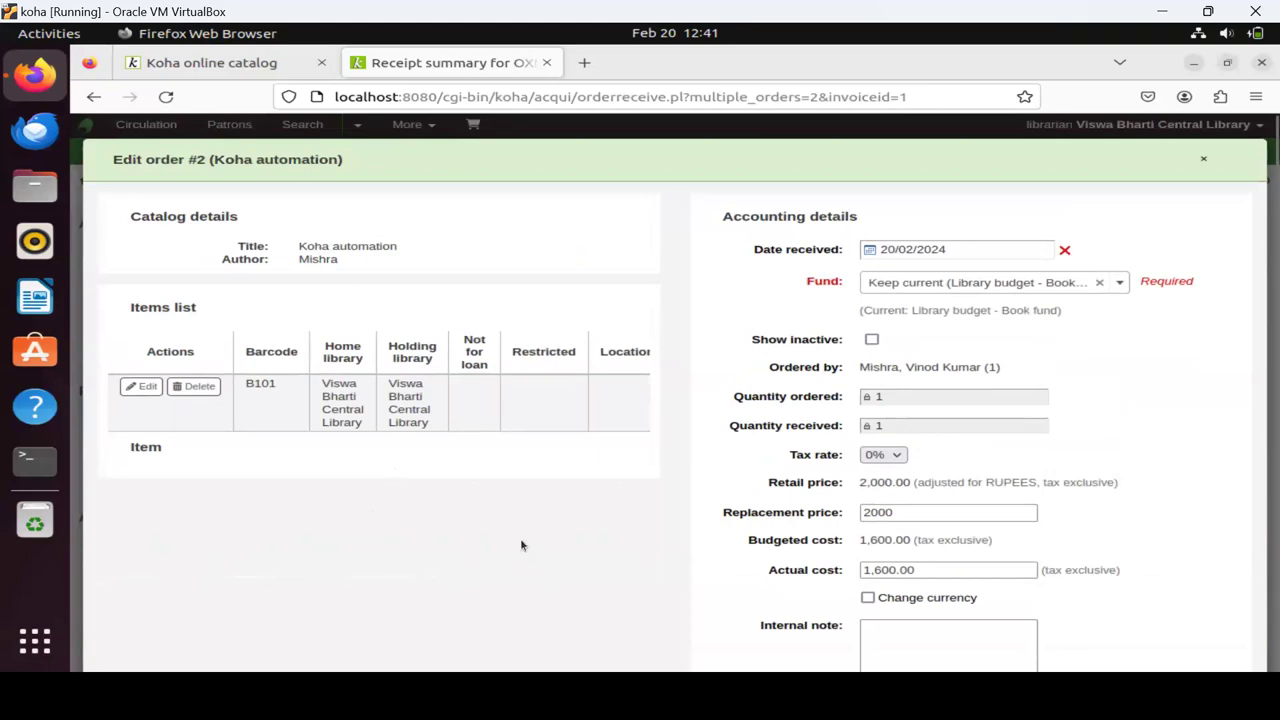
scroll(518, 497, "down", 1)
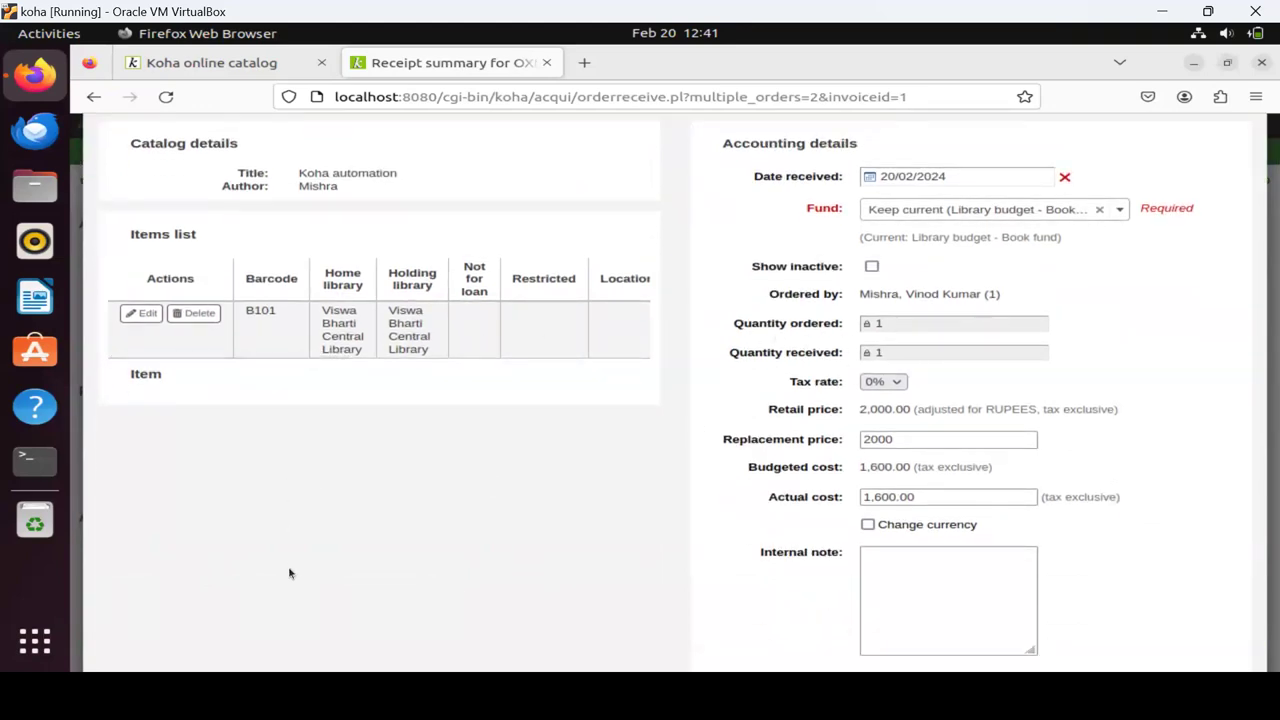
scroll(295, 590, "down", 2)
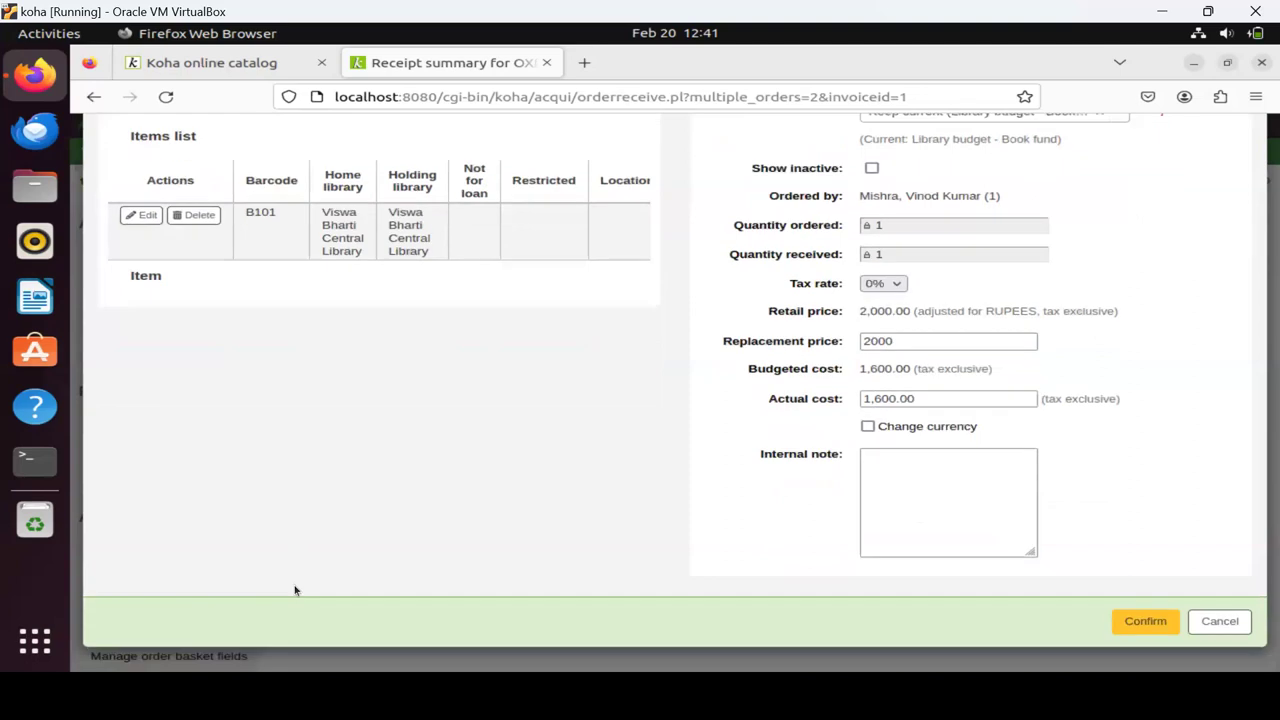
left_click(1145, 622)
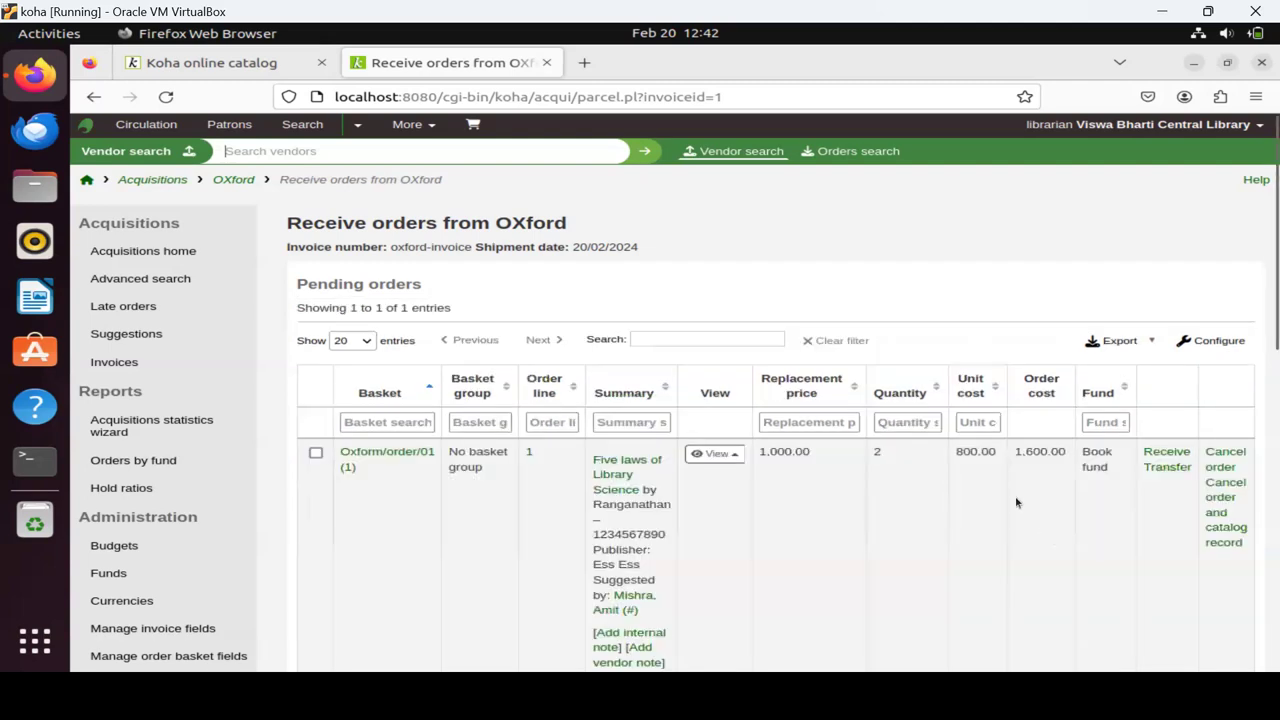
Check Koha automation in the Already received table, then return to the staff home page.
scroll(1016, 502, "down", 5)
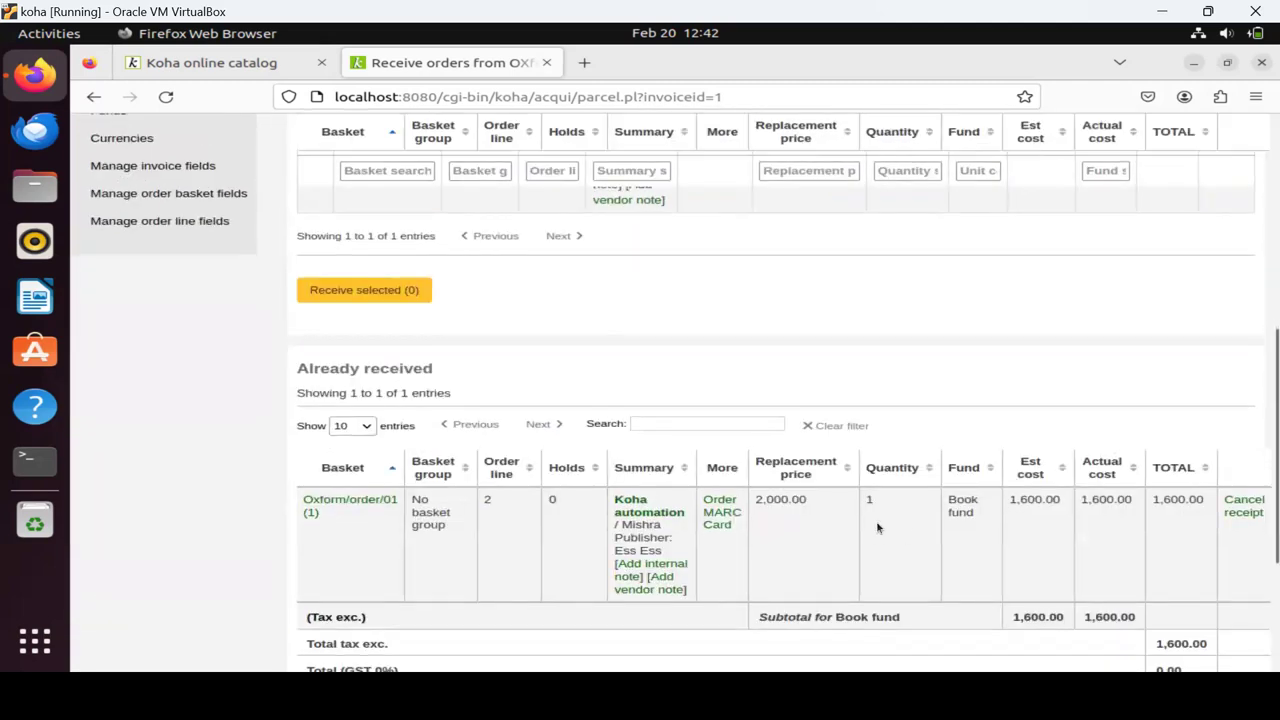
scroll(877, 528, "down", 3)
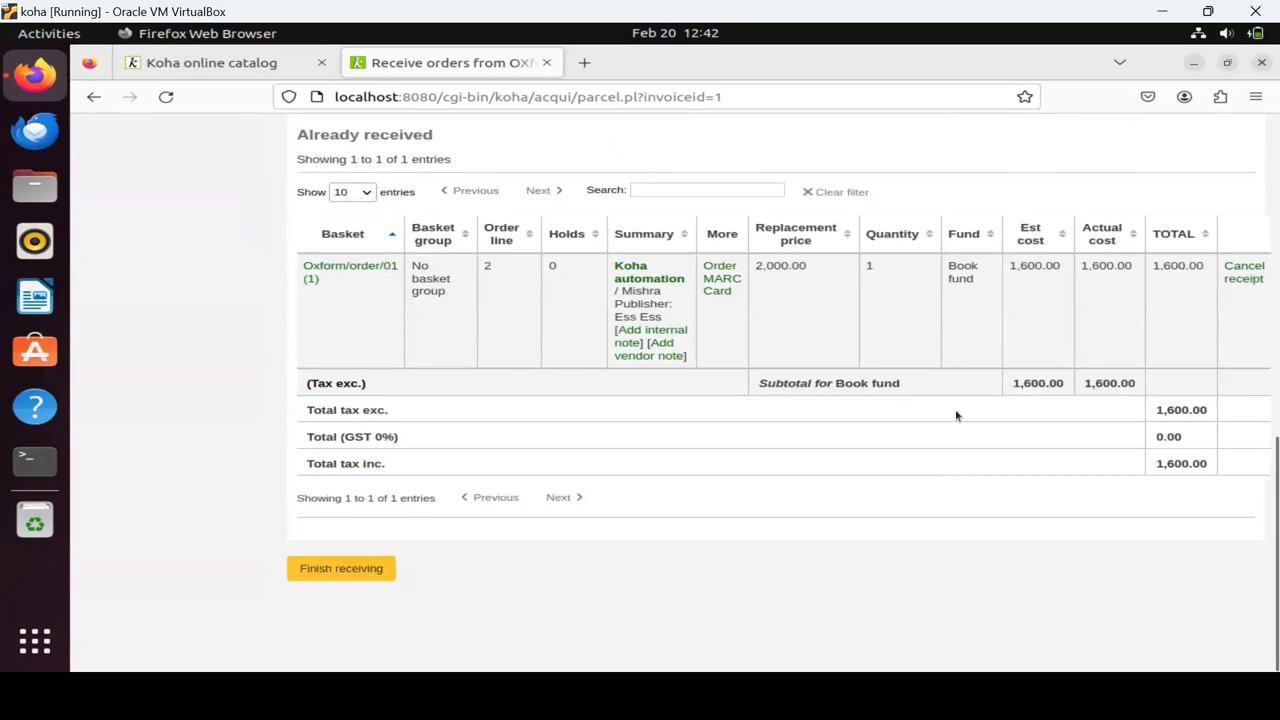
scroll(955, 415, "up", 10)
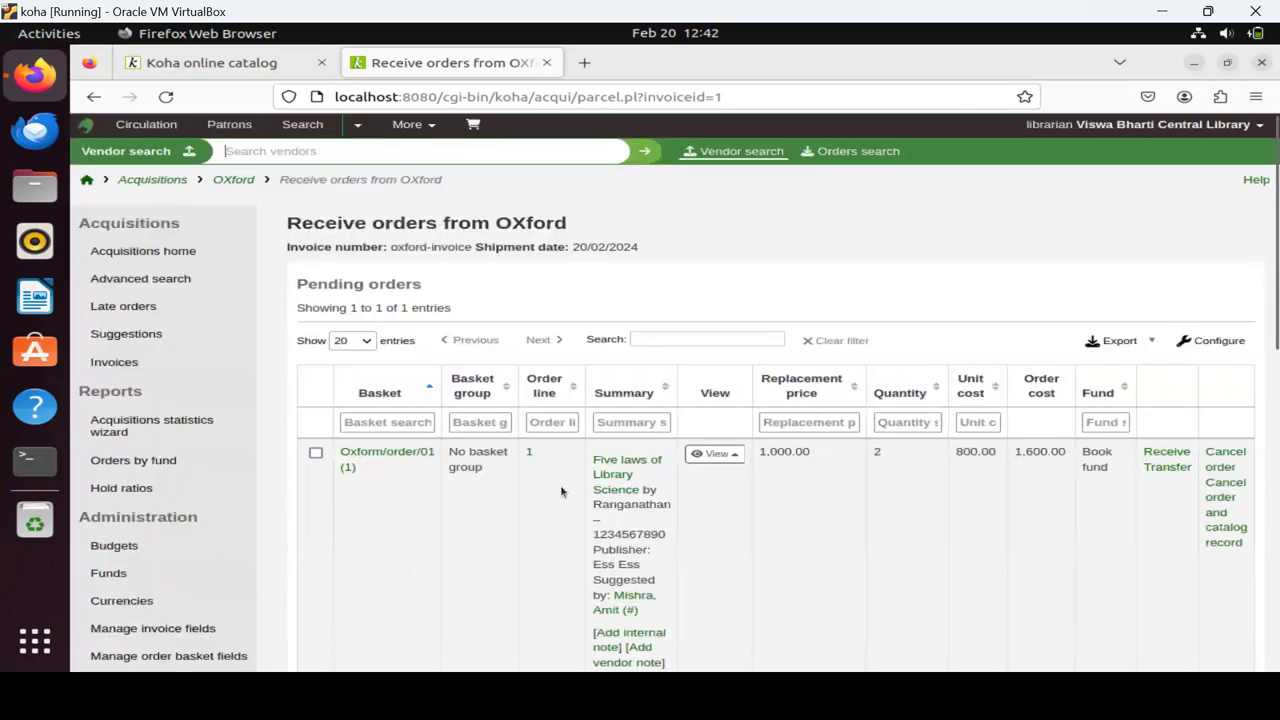
scroll(561, 491, "down", 4)
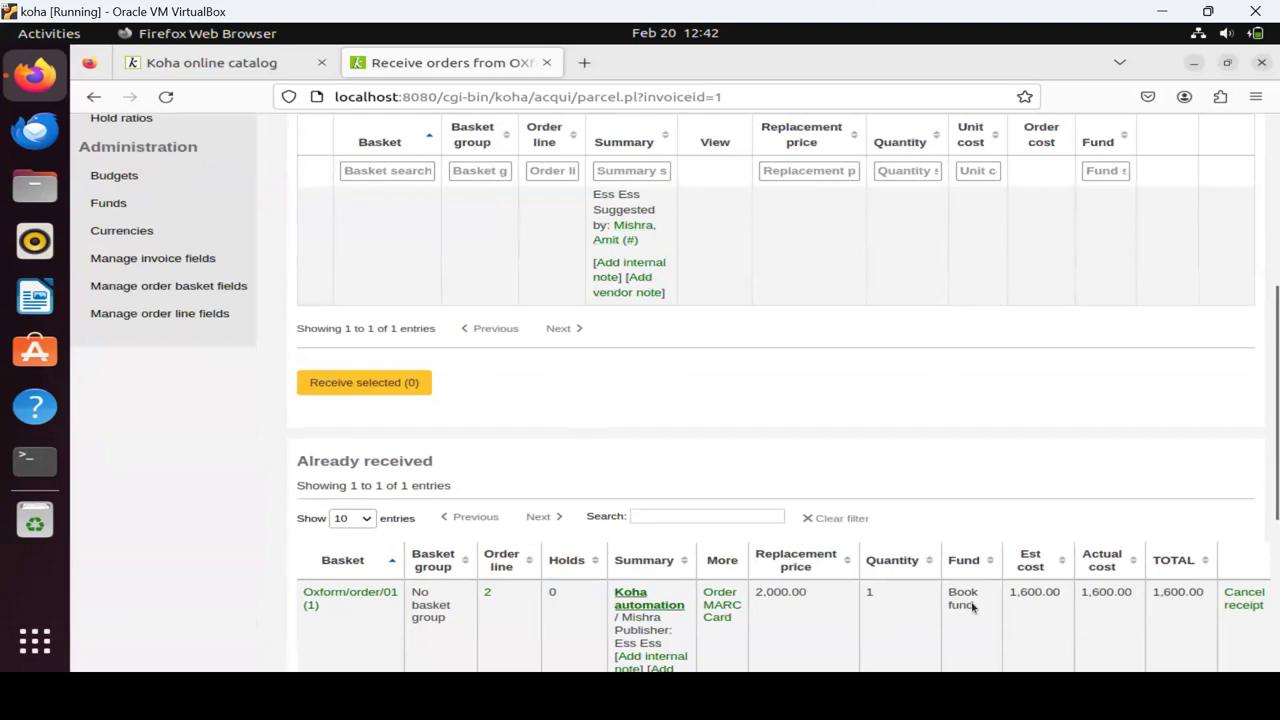
scroll(974, 595, "up", 4)
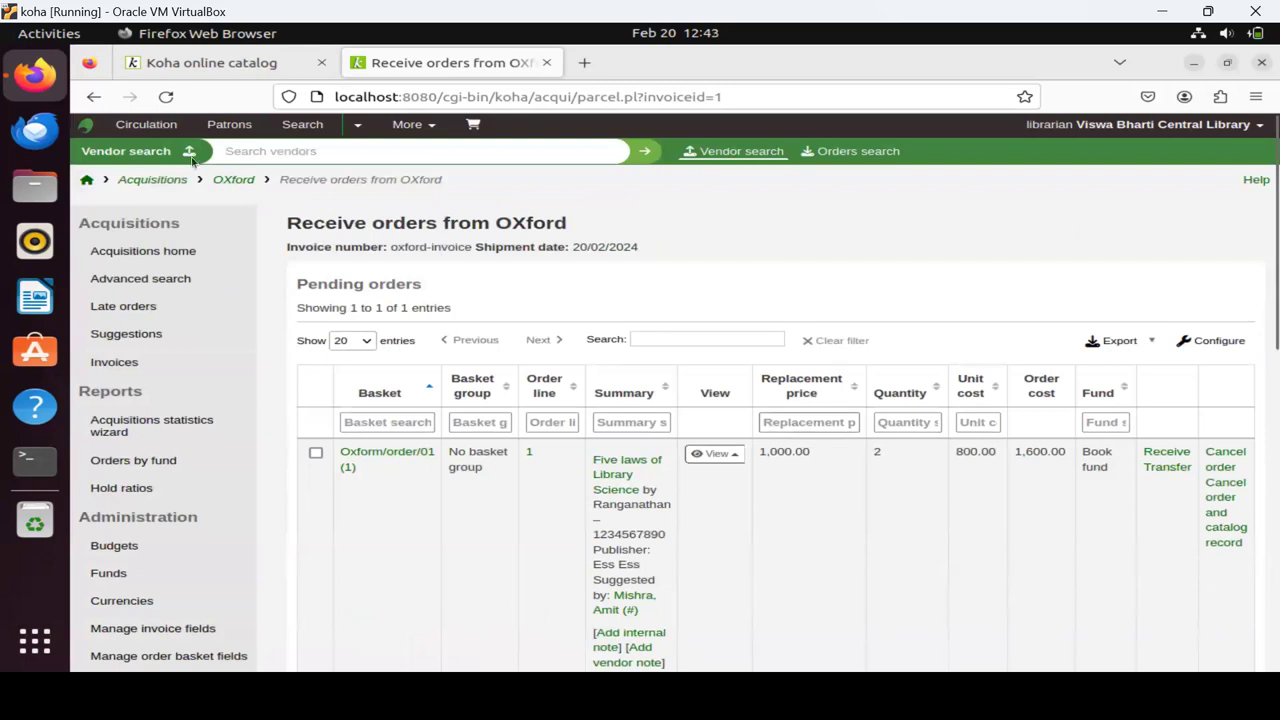
left_click(87, 180)
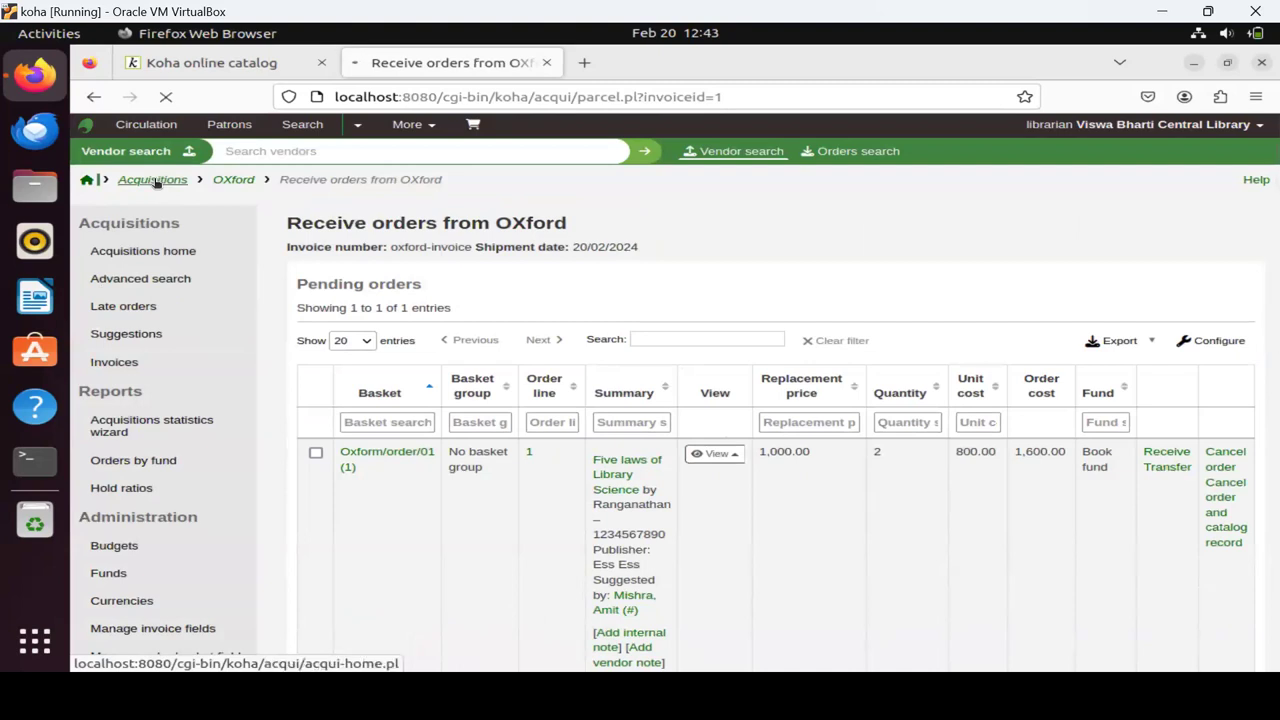
scroll(540, 345, "down", 3)
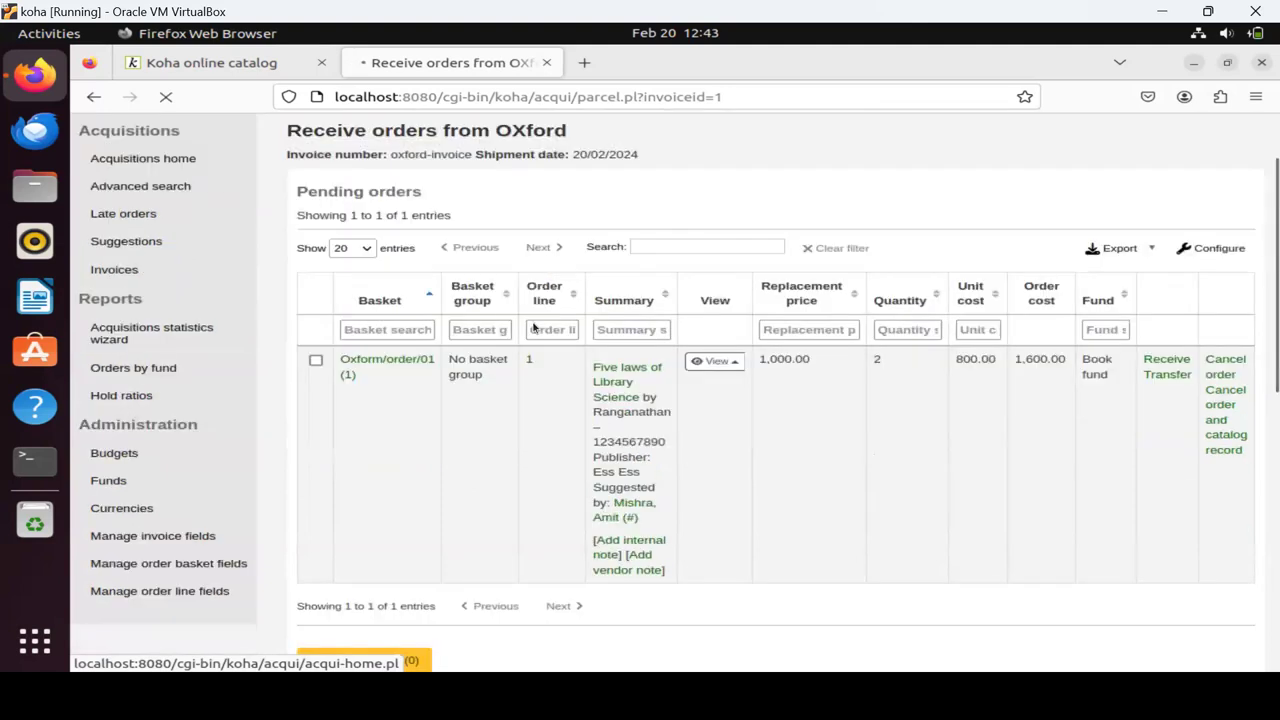
scroll(532, 320, "down", 3)
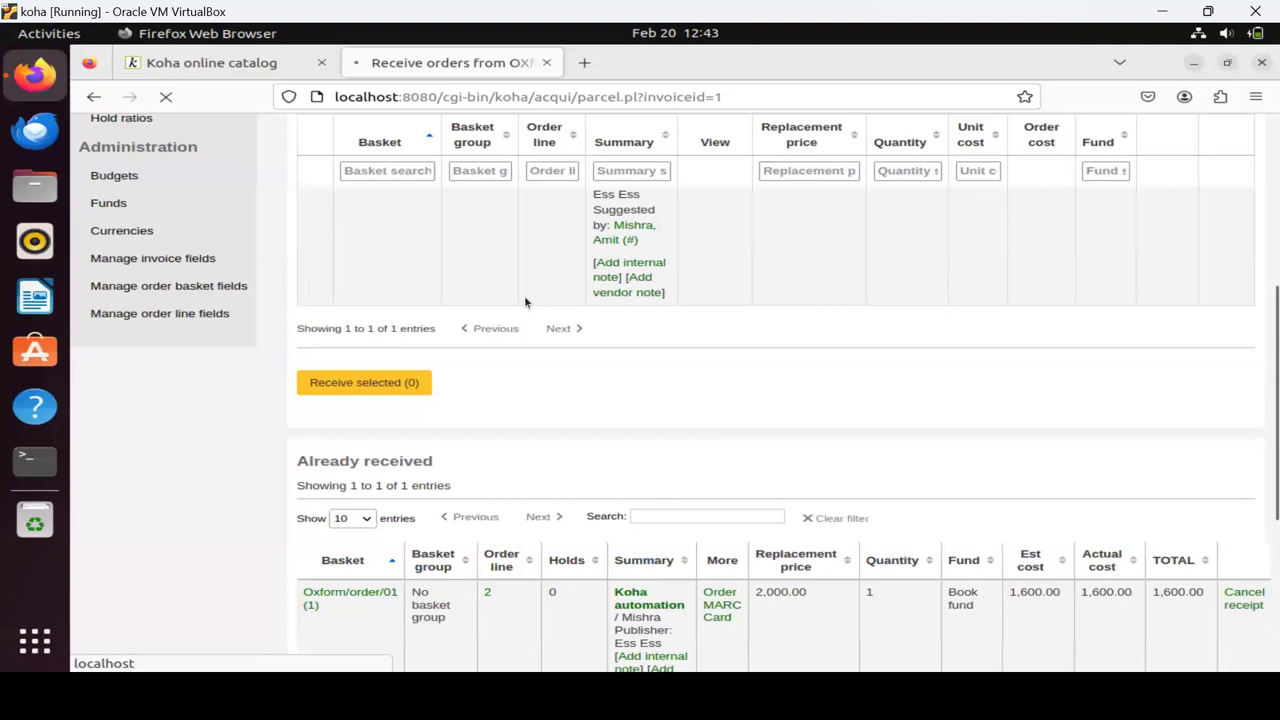
scroll(525, 302, "up", 4)
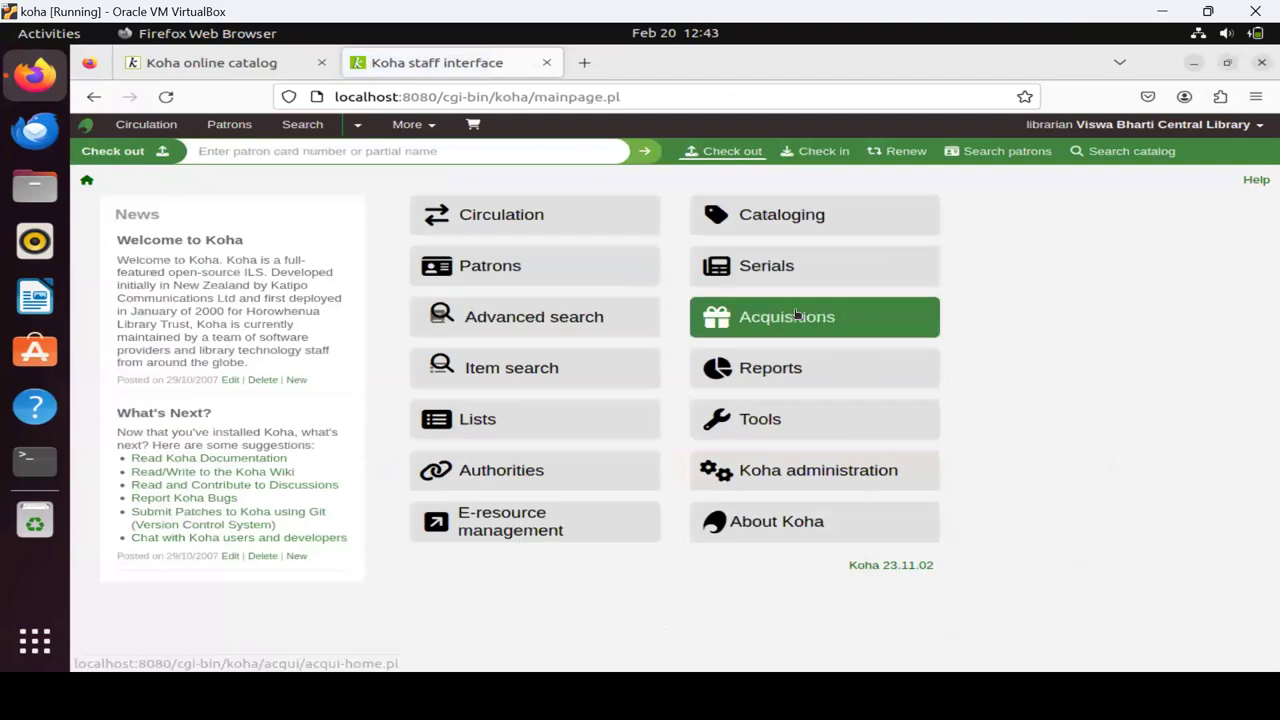
Open Acquisitions from the staff home page to view the Book fund balances.
left_click(797, 314)
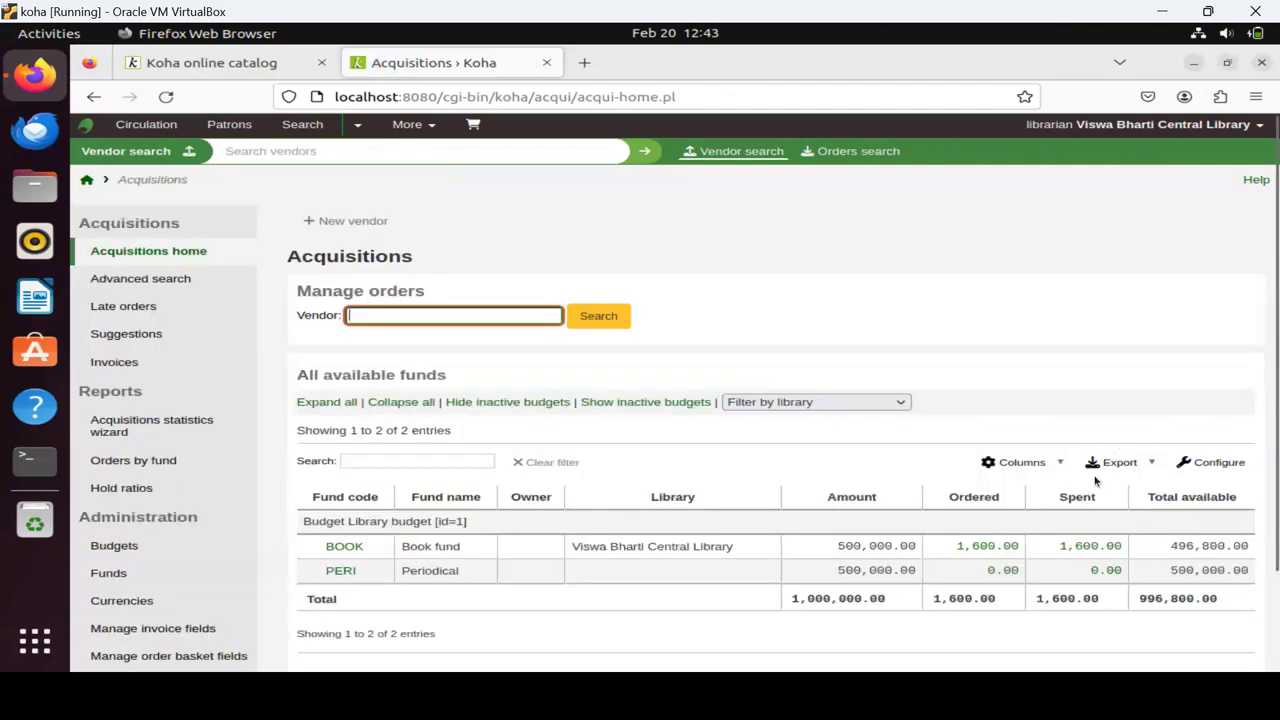
Check the funds table, where Book fund shows 1,600.00 spent, then return to the staff home page.
scroll(1142, 481, "down", 2)
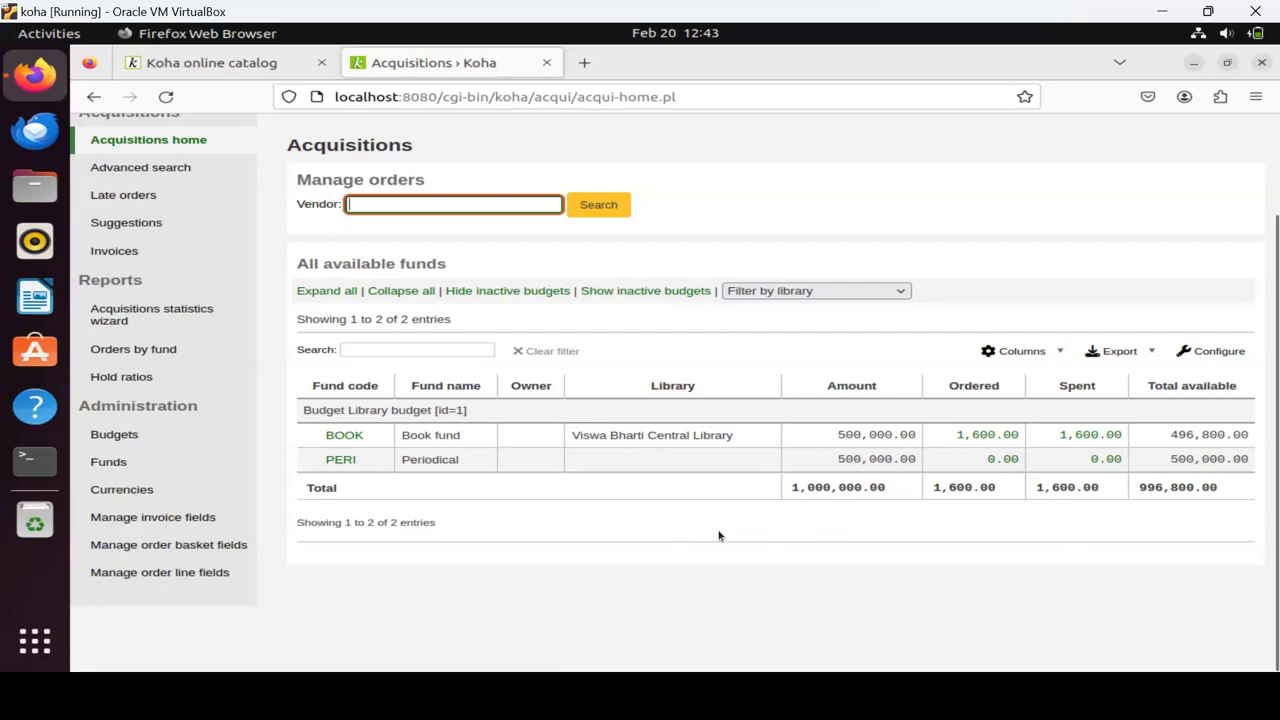
scroll(432, 373, "up", 2)
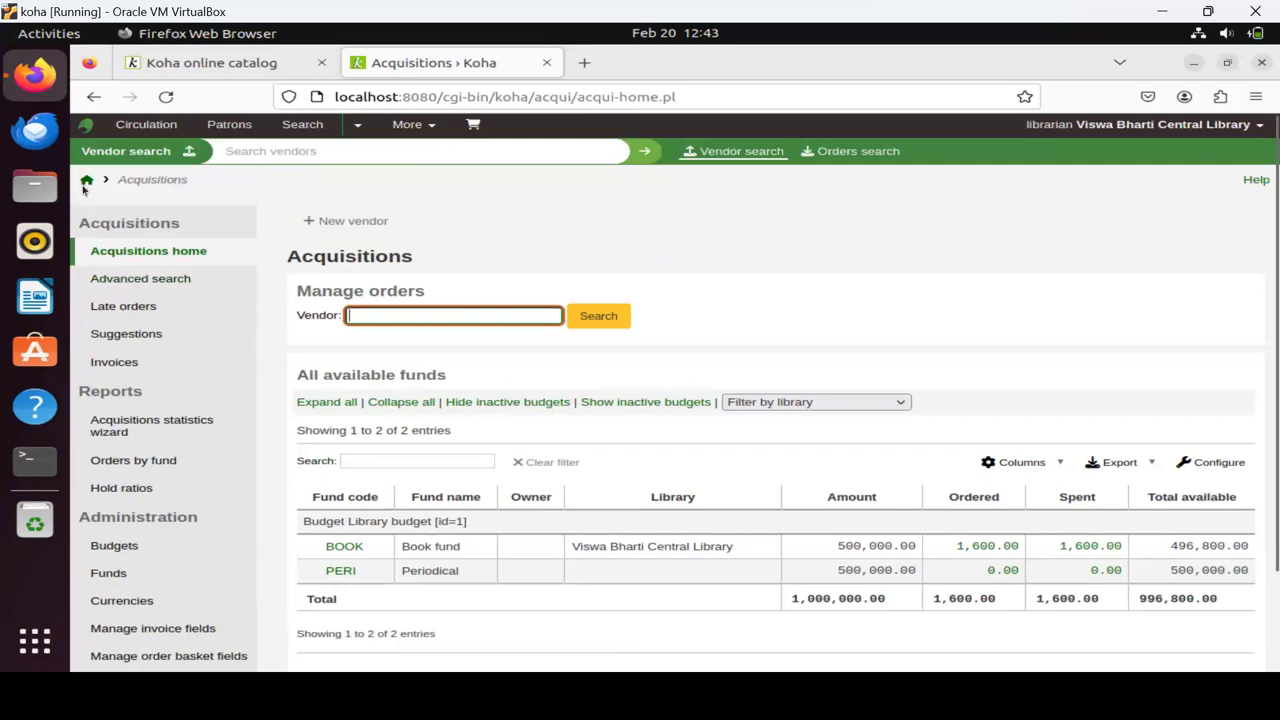
left_click(148, 215)
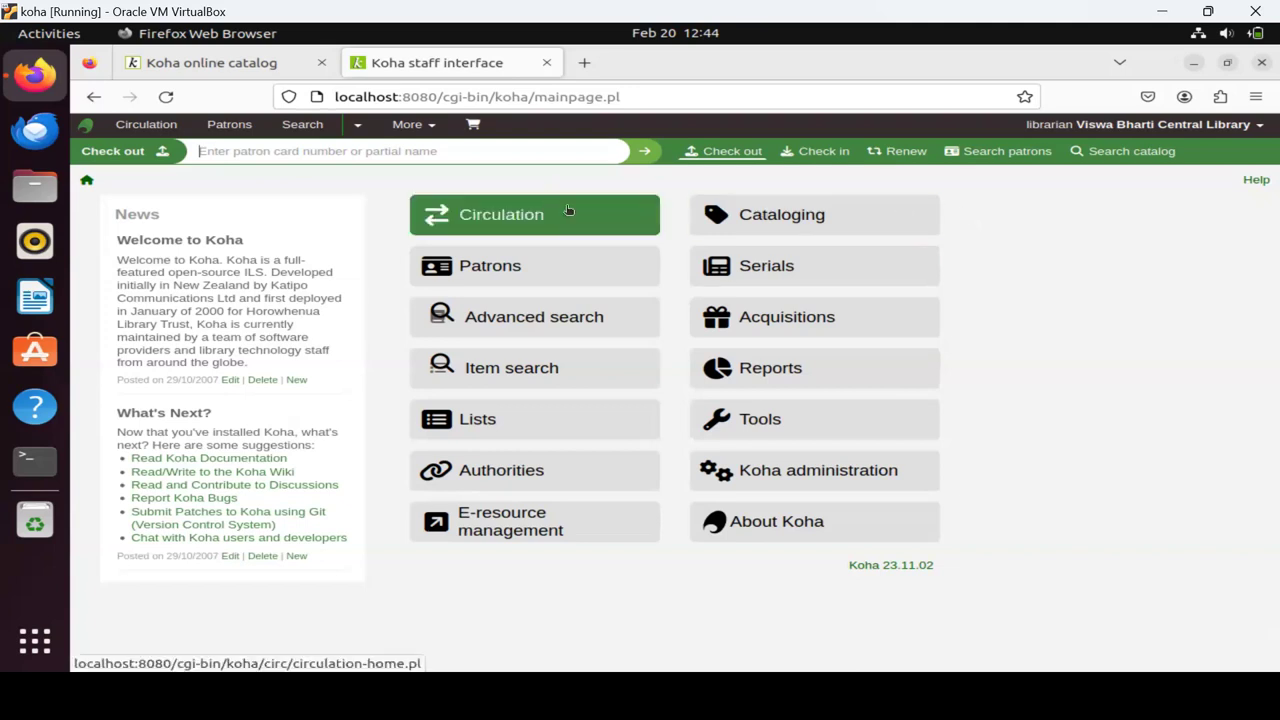
Open the Cataloging module from the staff home page.
left_click(775, 224)
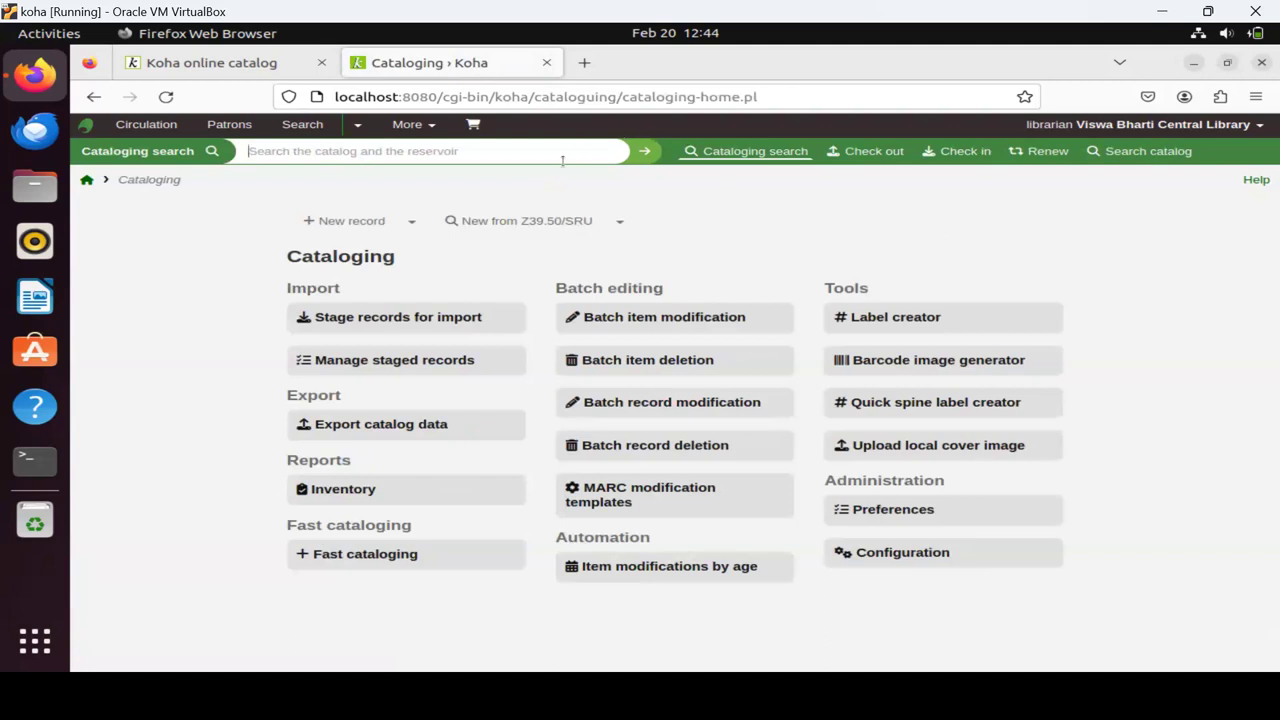
Search the cataloguing module for 'Koha automation', giving one catalog result.
type("Koha automation")
key("Return")
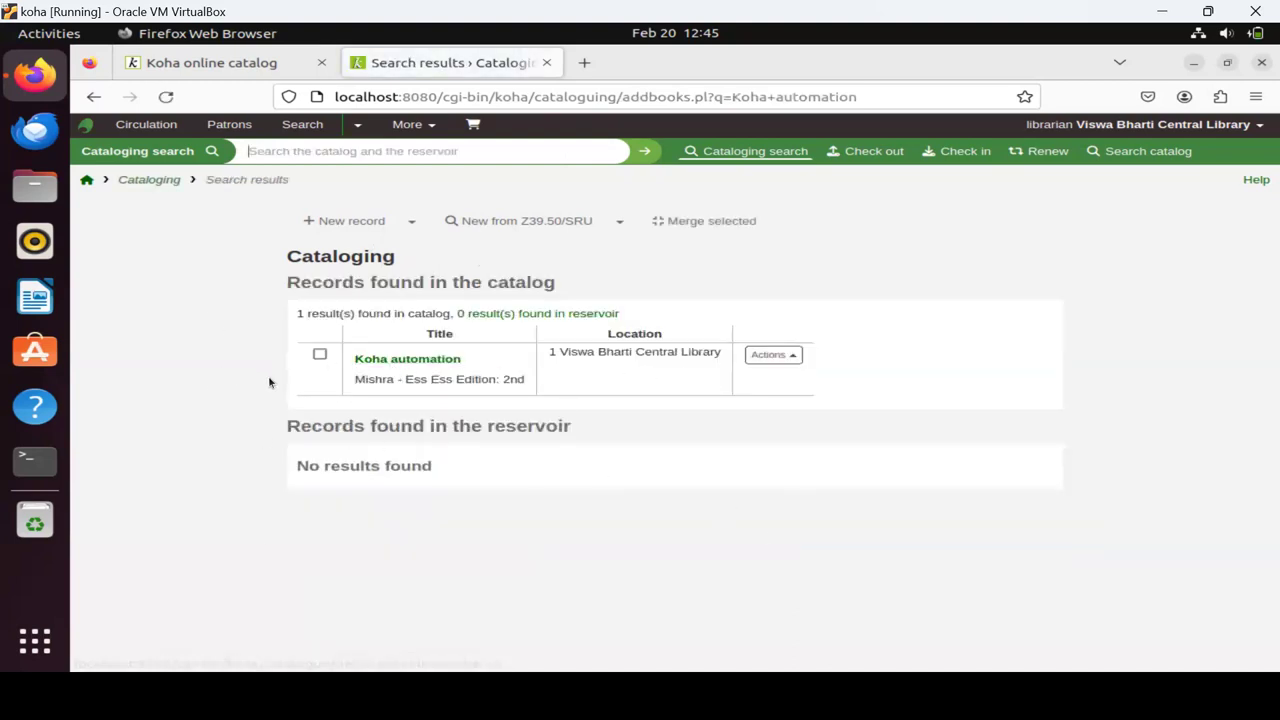
Open the 'Koha automation' detail page, with author Mishra, 2nd edition and one holding.
left_click(422, 366)
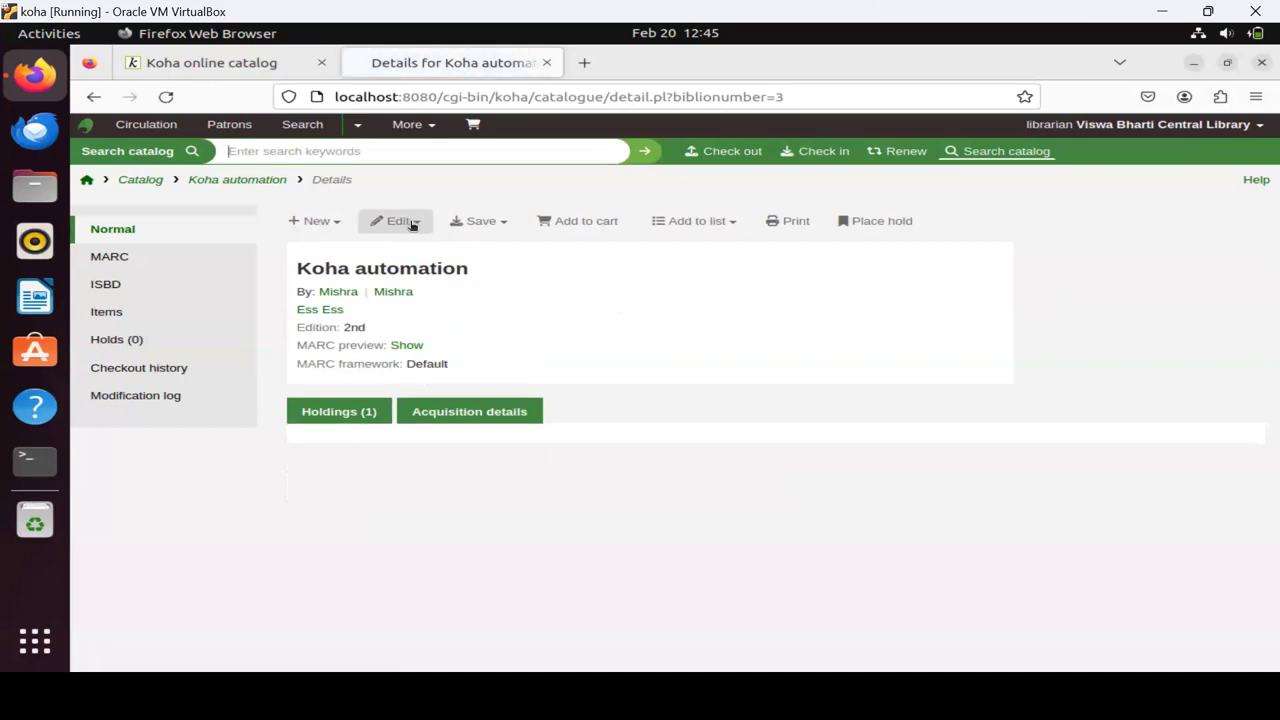
Open record number 3, 'Koha automation', in the bibliographic record editor.
left_click(411, 223)
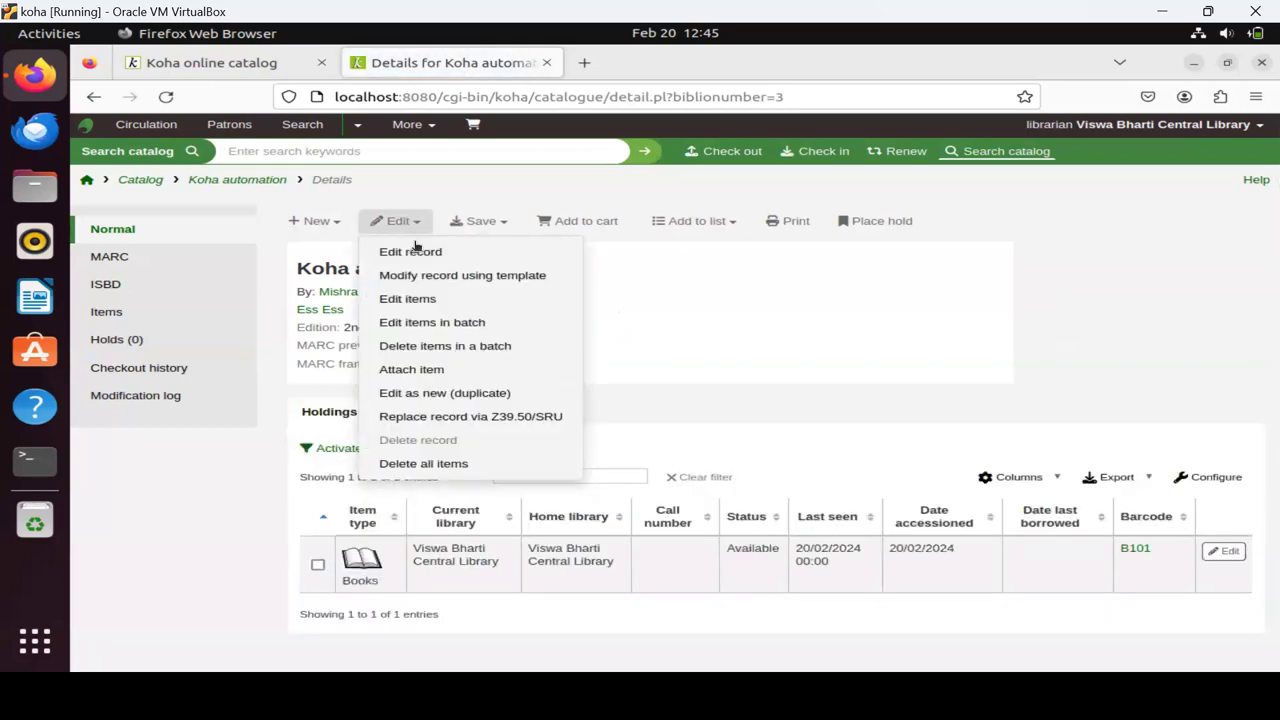
left_click(416, 250)
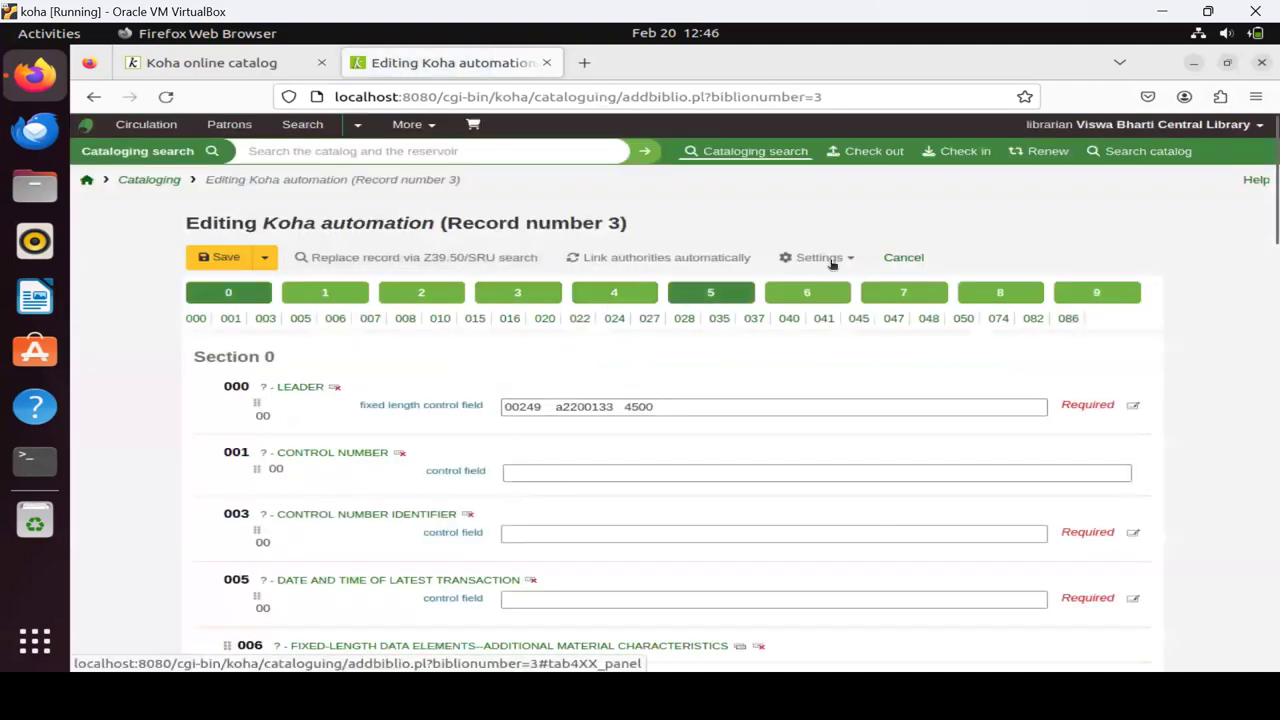
Switch the record to the Books, Booklets, Workbooks framework and jump to the 9XX fields.
left_click(850, 259)
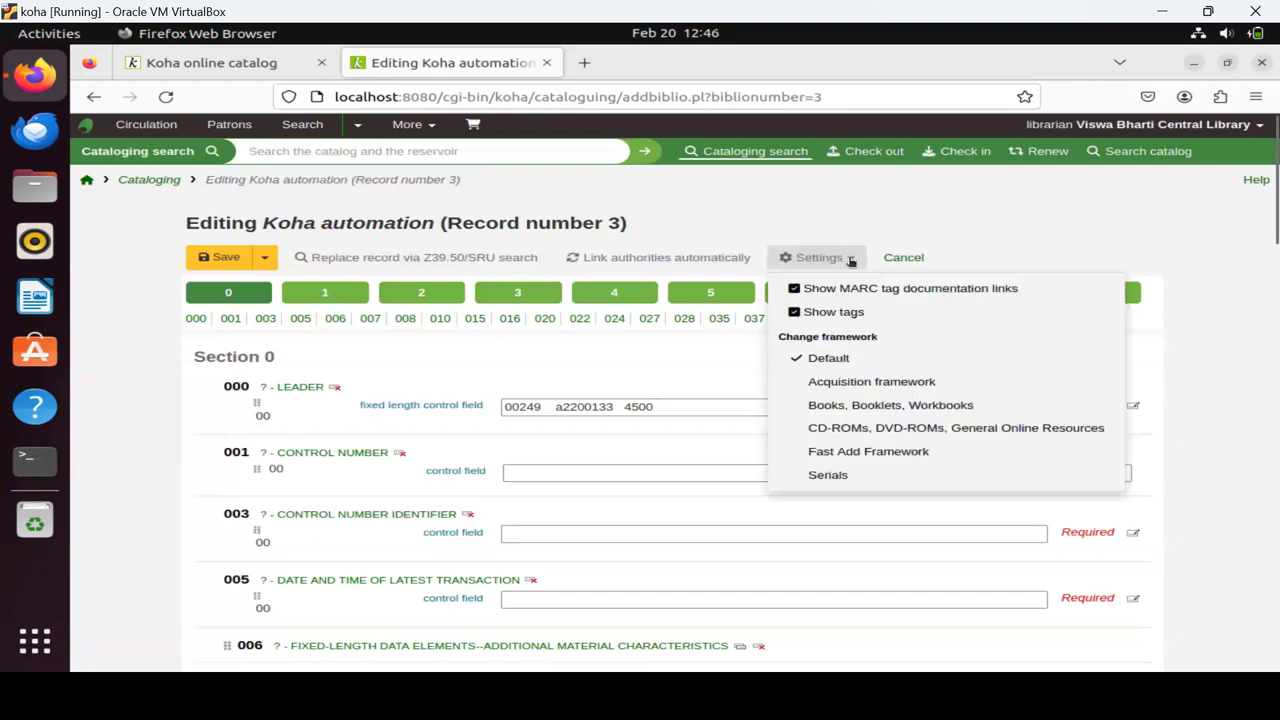
left_click(831, 405)
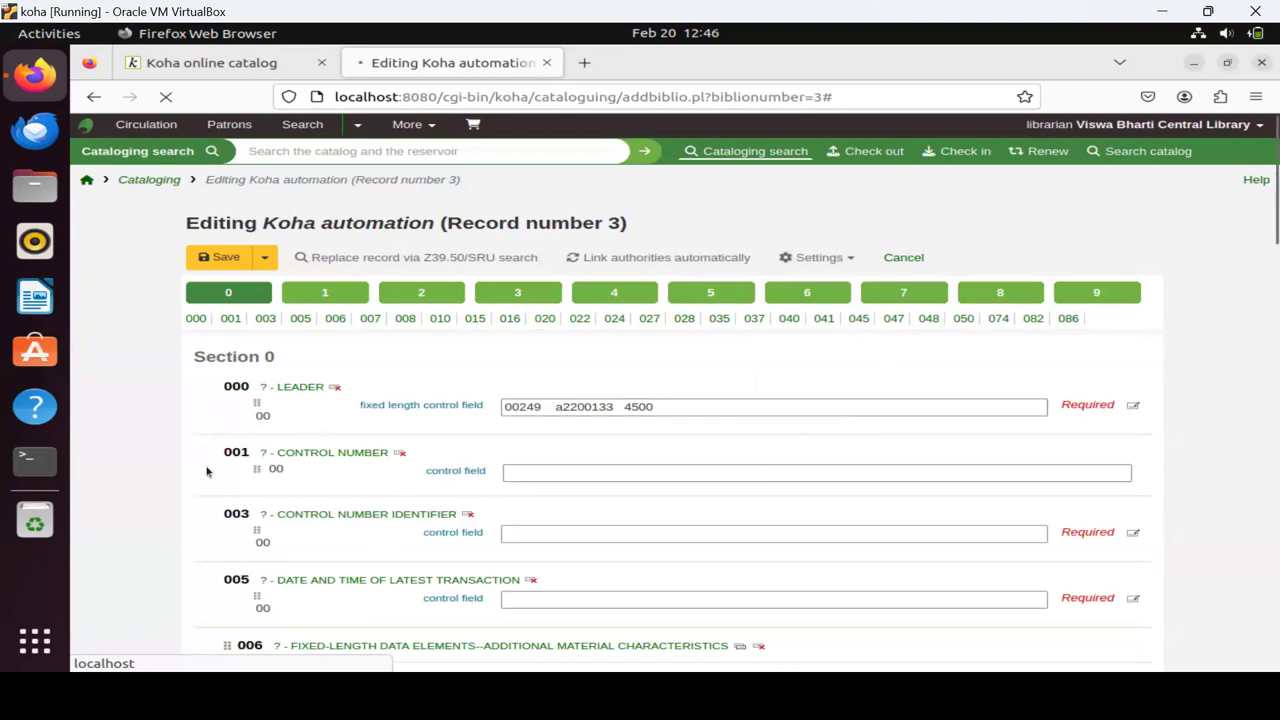
scroll(201, 479, "down", 10)
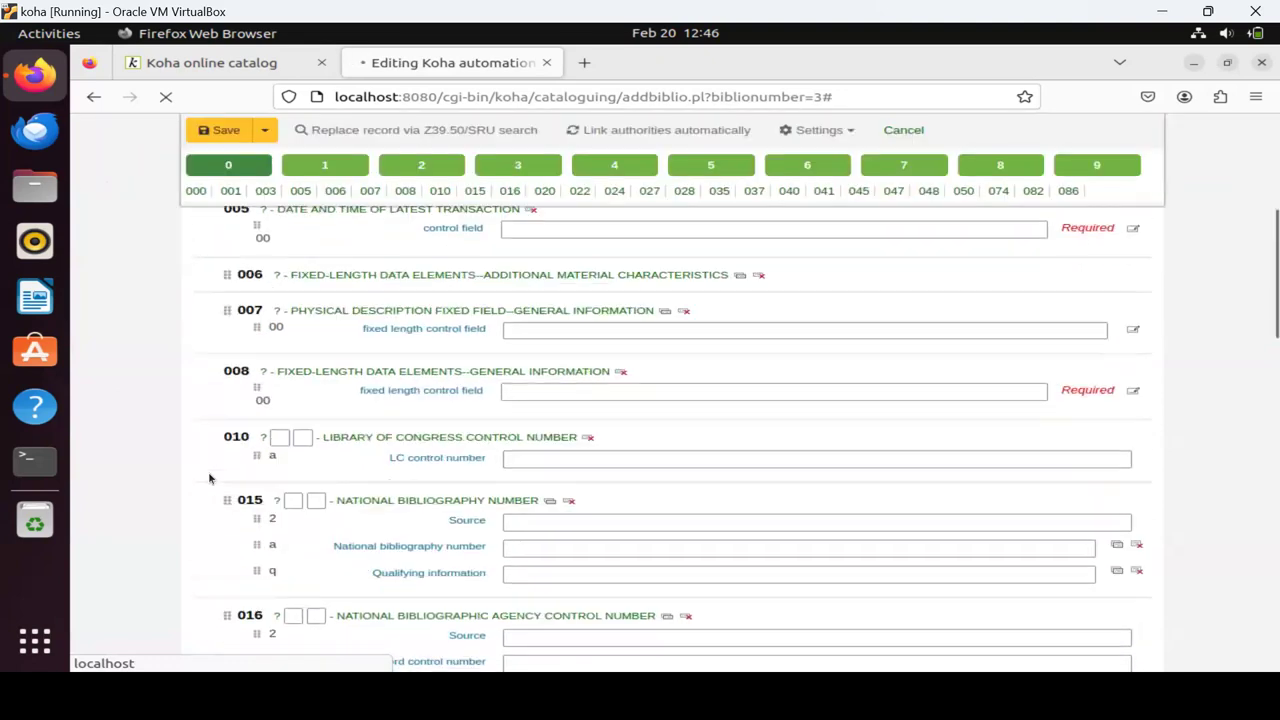
scroll(209, 479, "down", 10)
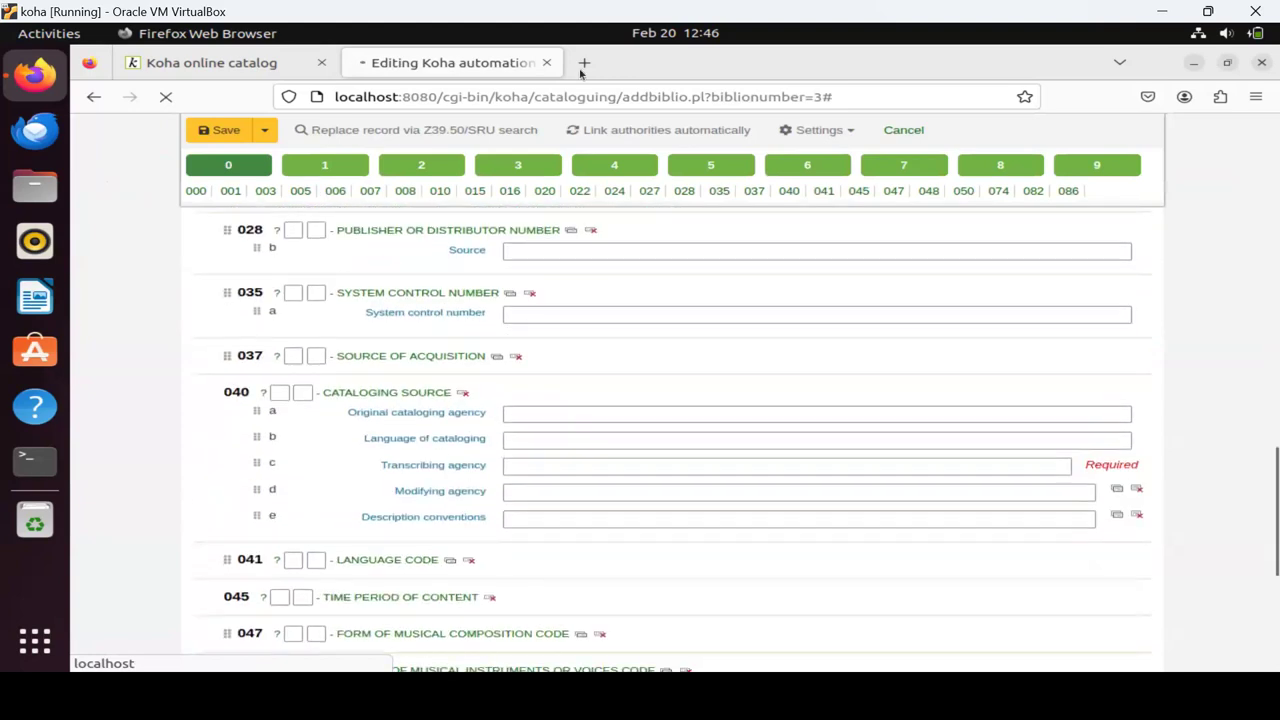
left_click(1137, 172)
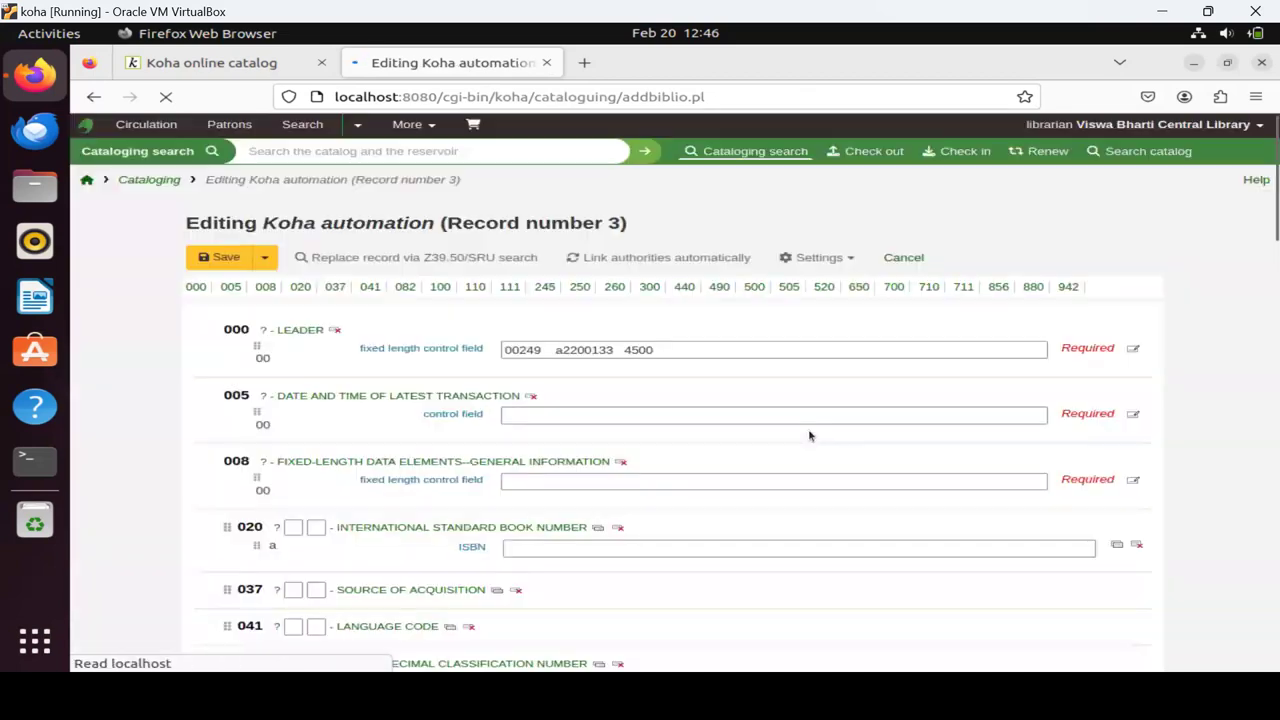
scroll(204, 423, "down", 15)
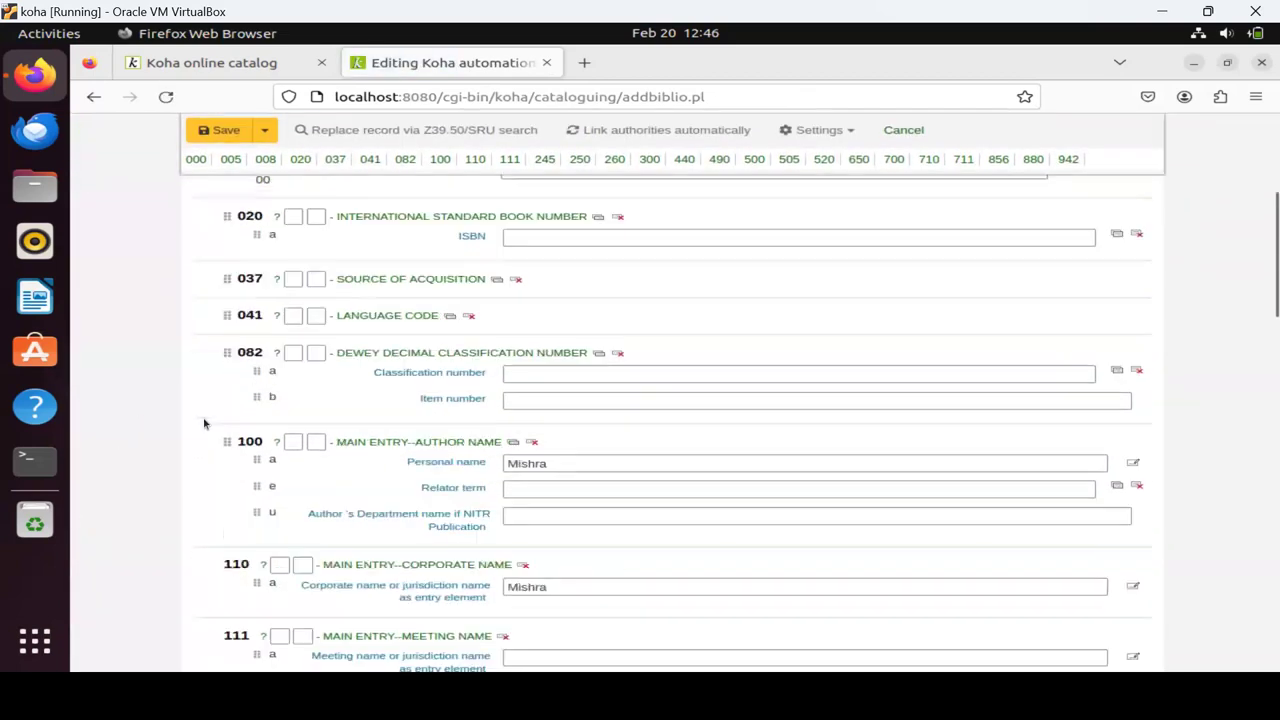
scroll(204, 423, "down", 3)
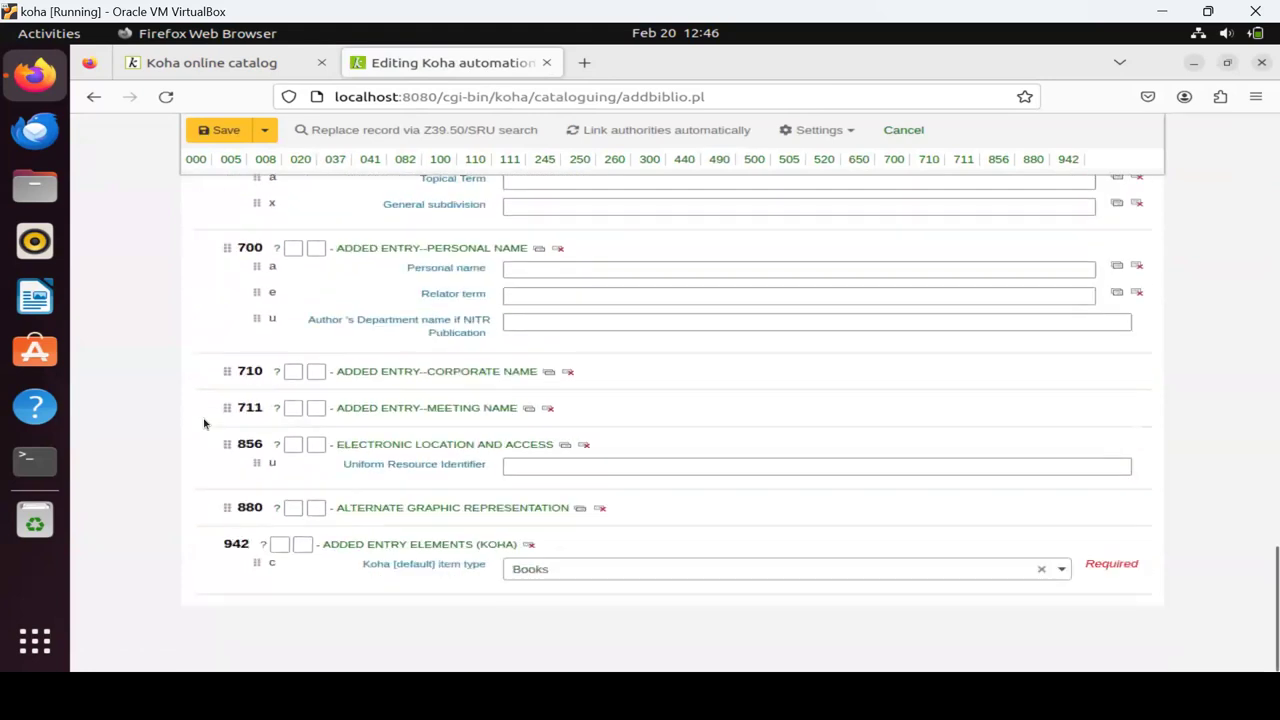
scroll(751, 438, "up", 8)
scroll(751, 438, "up", 10)
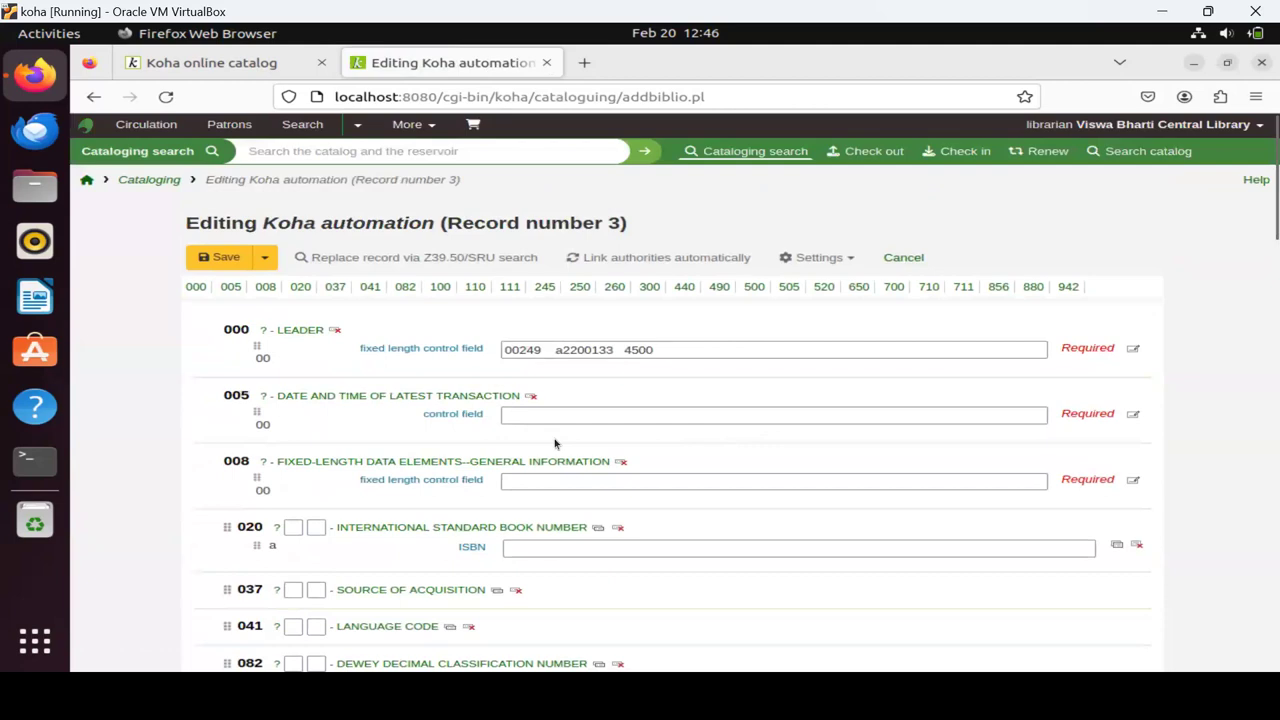
left_click(538, 549)
type("1234567890")
Set Dewey number 025 with item number VKM in 082, and complete the author's name in 100$a.
scroll(694, 545, "down", 5)
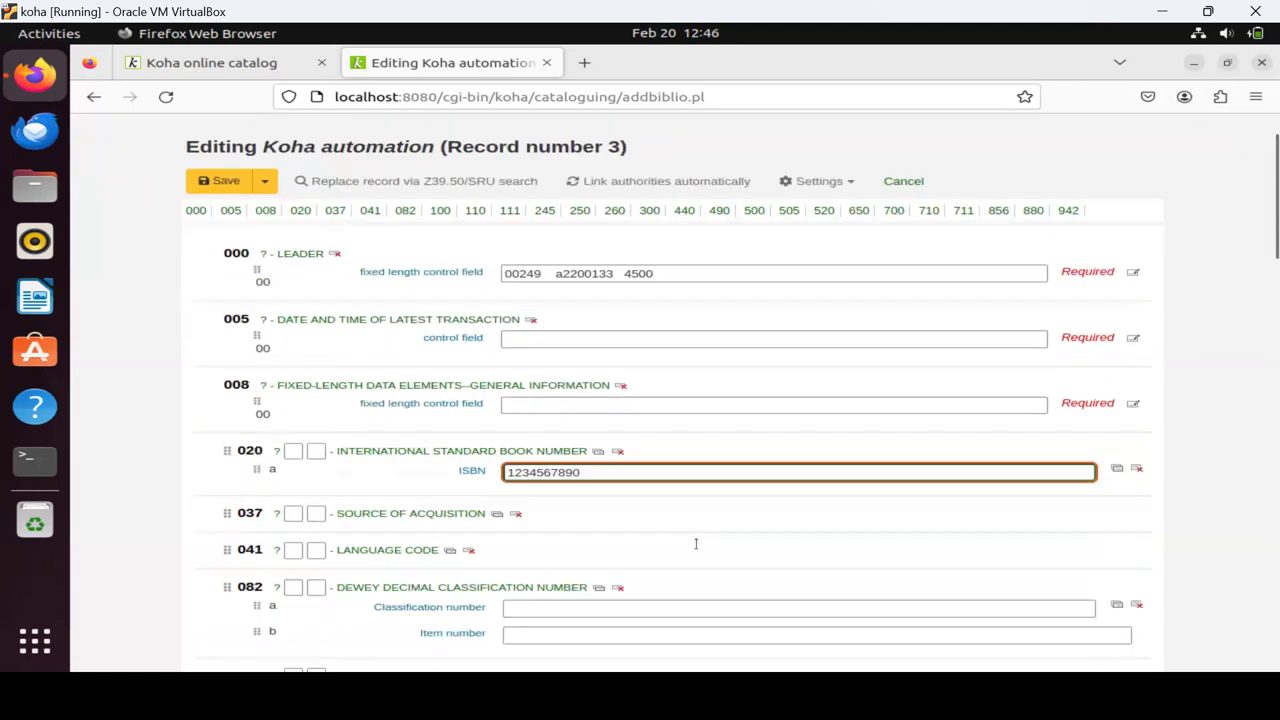
scroll(694, 545, "down", 2)
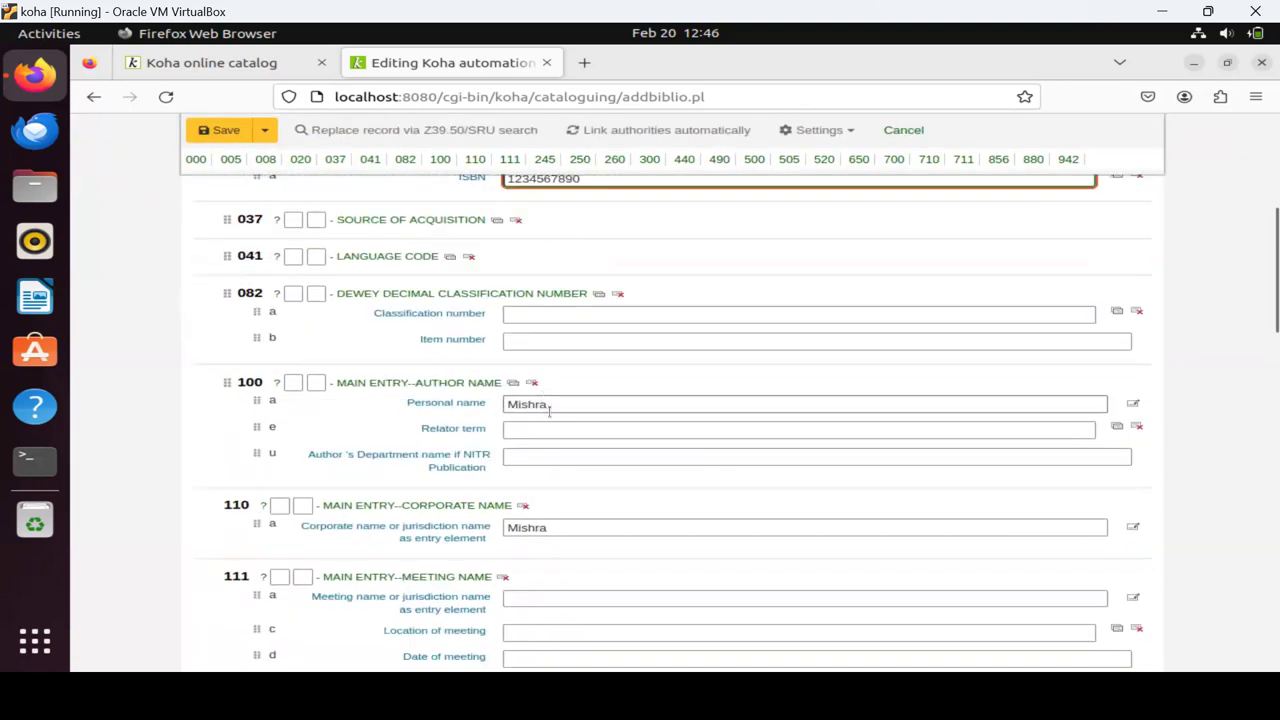
left_click(530, 313)
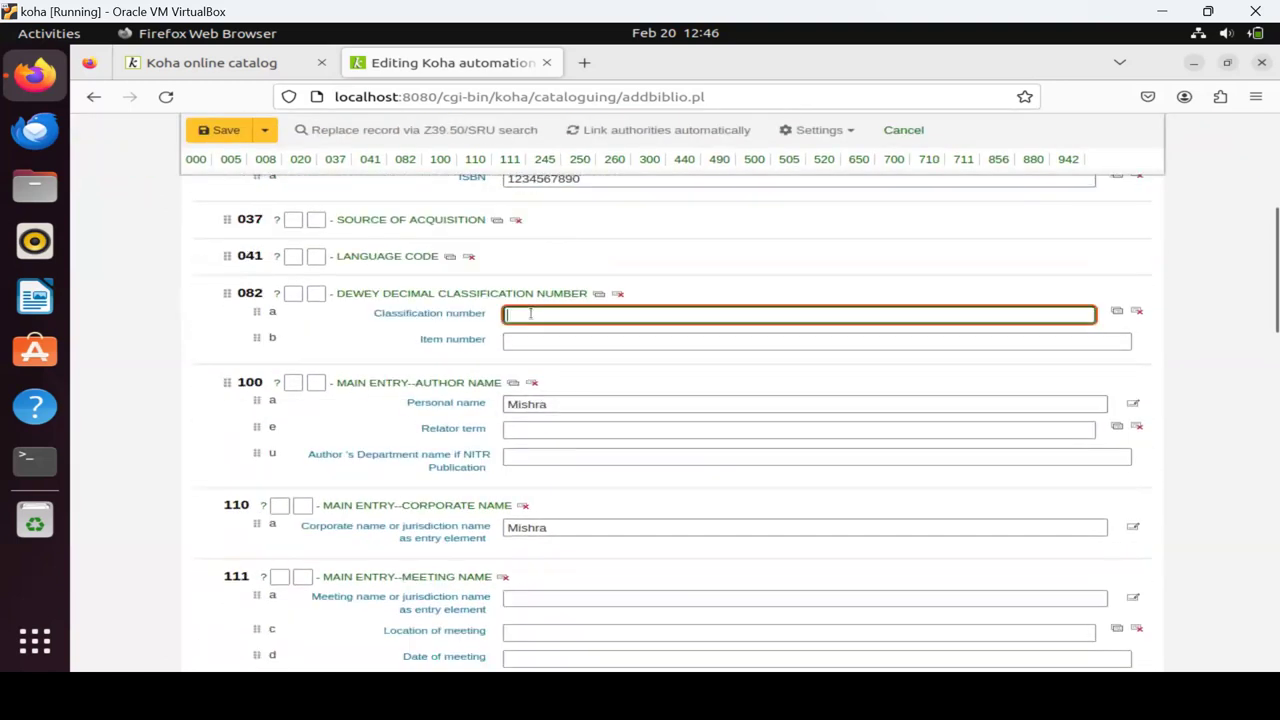
type("025")
left_click(537, 341)
type("VKM")
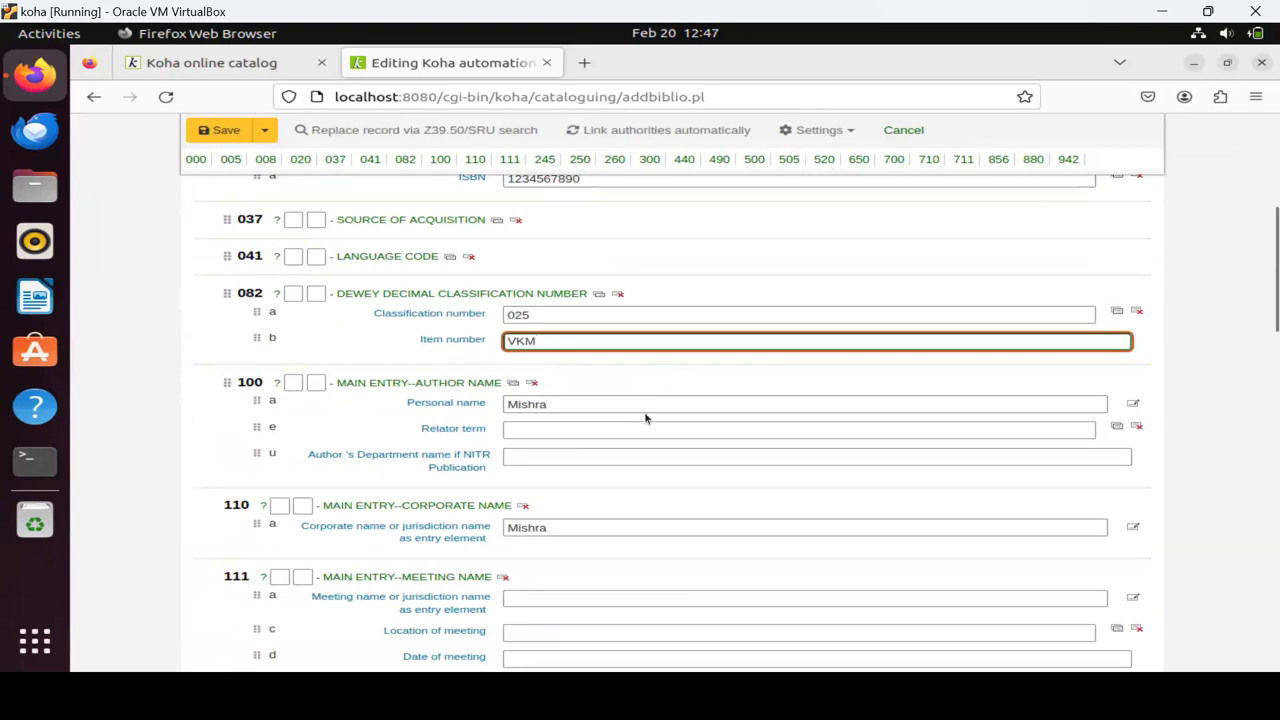
left_click(576, 408)
type(",")
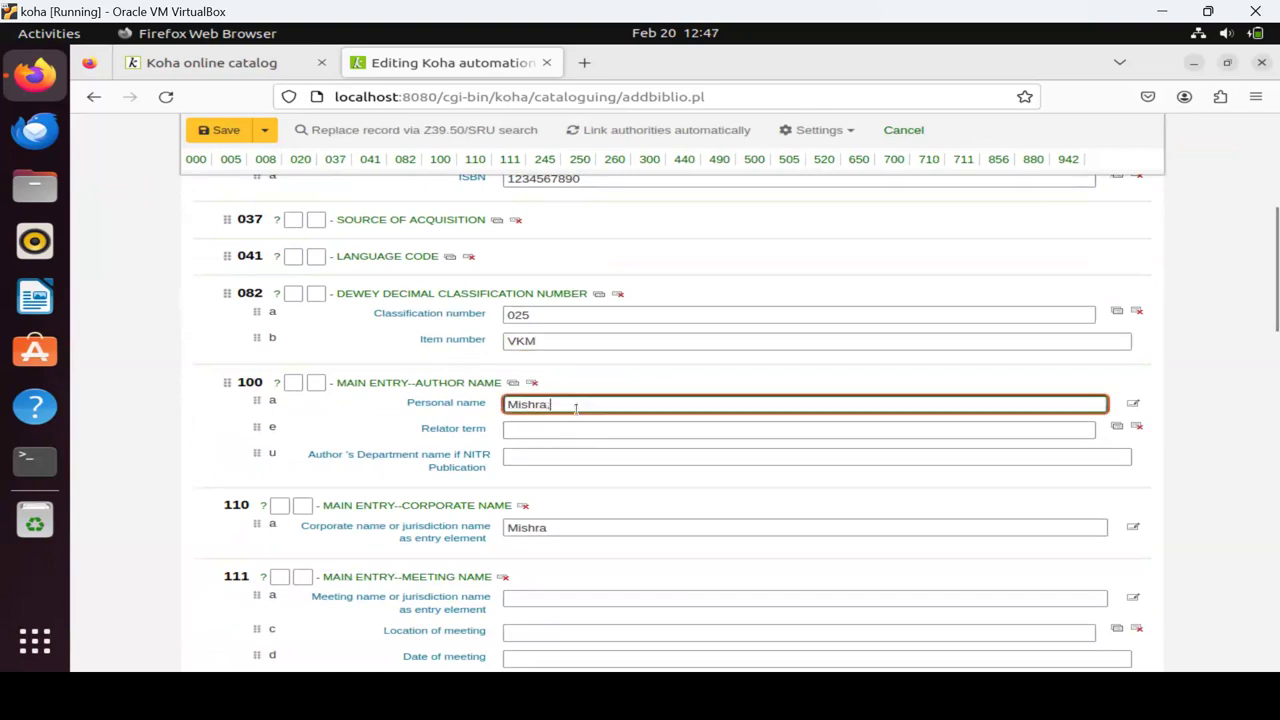
type(" Vinod")
Fill in publication place New Delhi, year 2016, 200 pages and CD accompanying material.
scroll(620, 528, "down", 3)
scroll(620, 528, "down", 10)
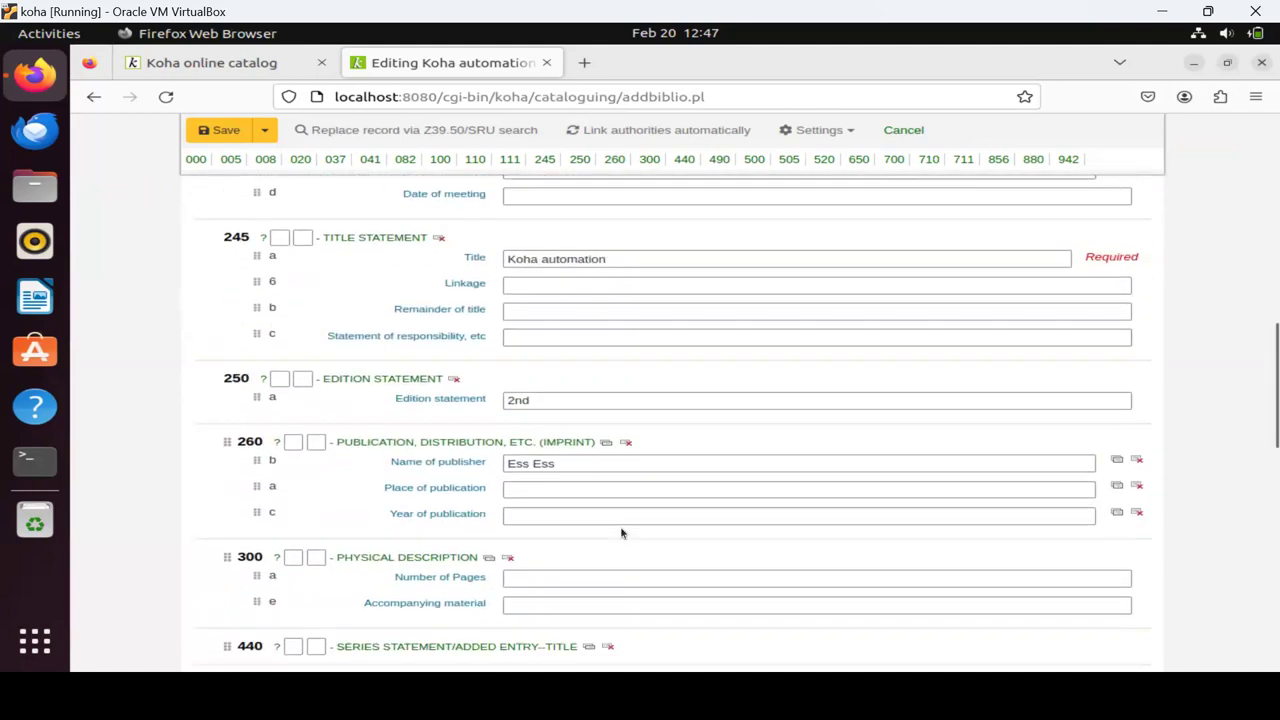
left_click(527, 306)
type("New Delhi")
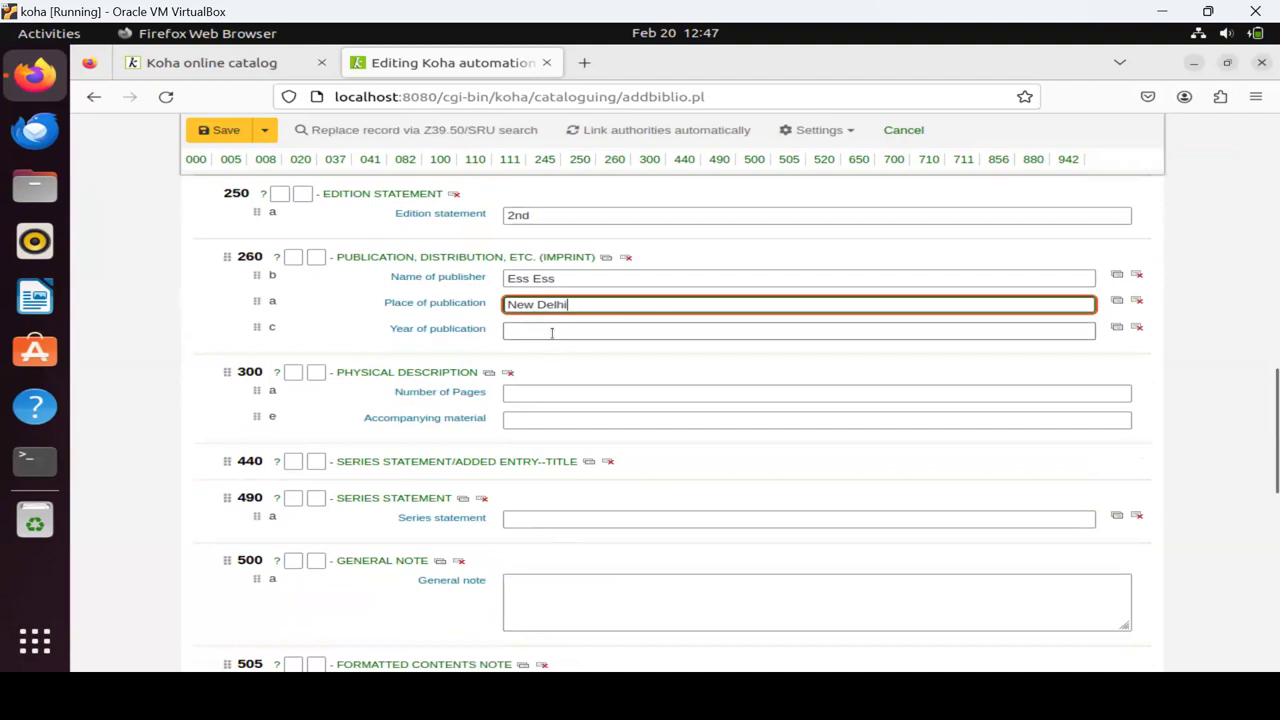
left_click(551, 333)
type("2016")
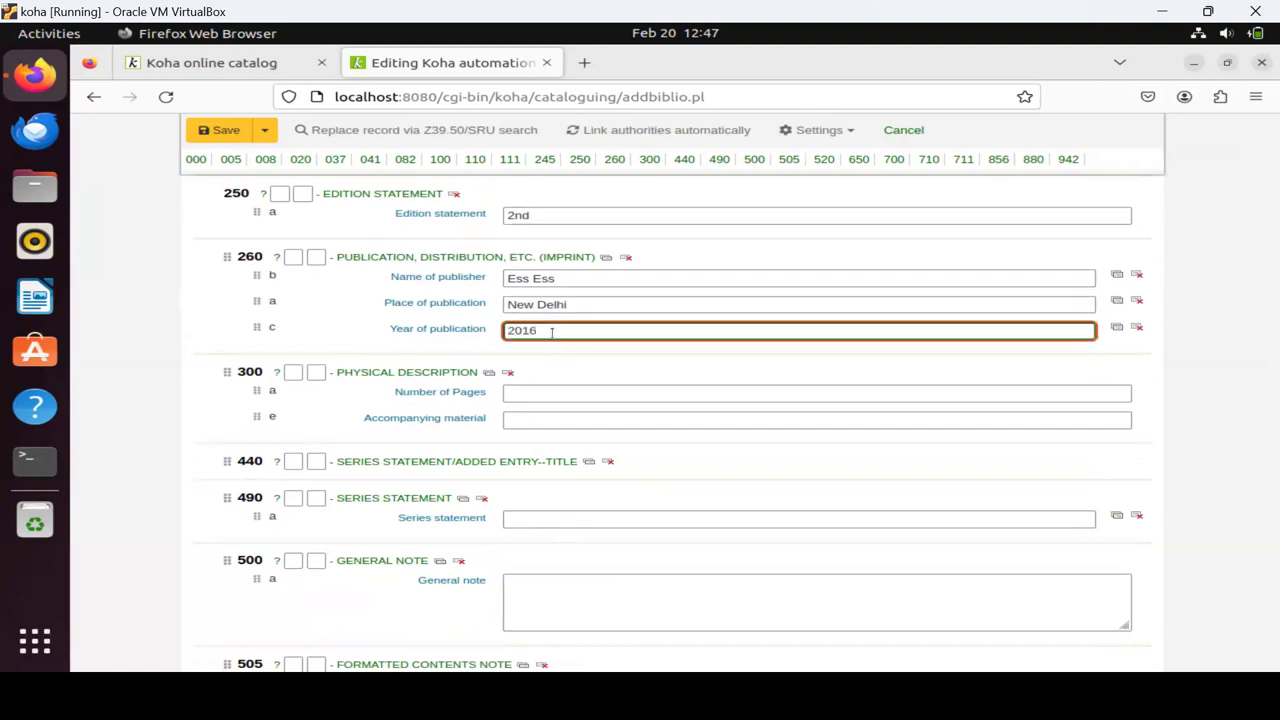
left_click(529, 392)
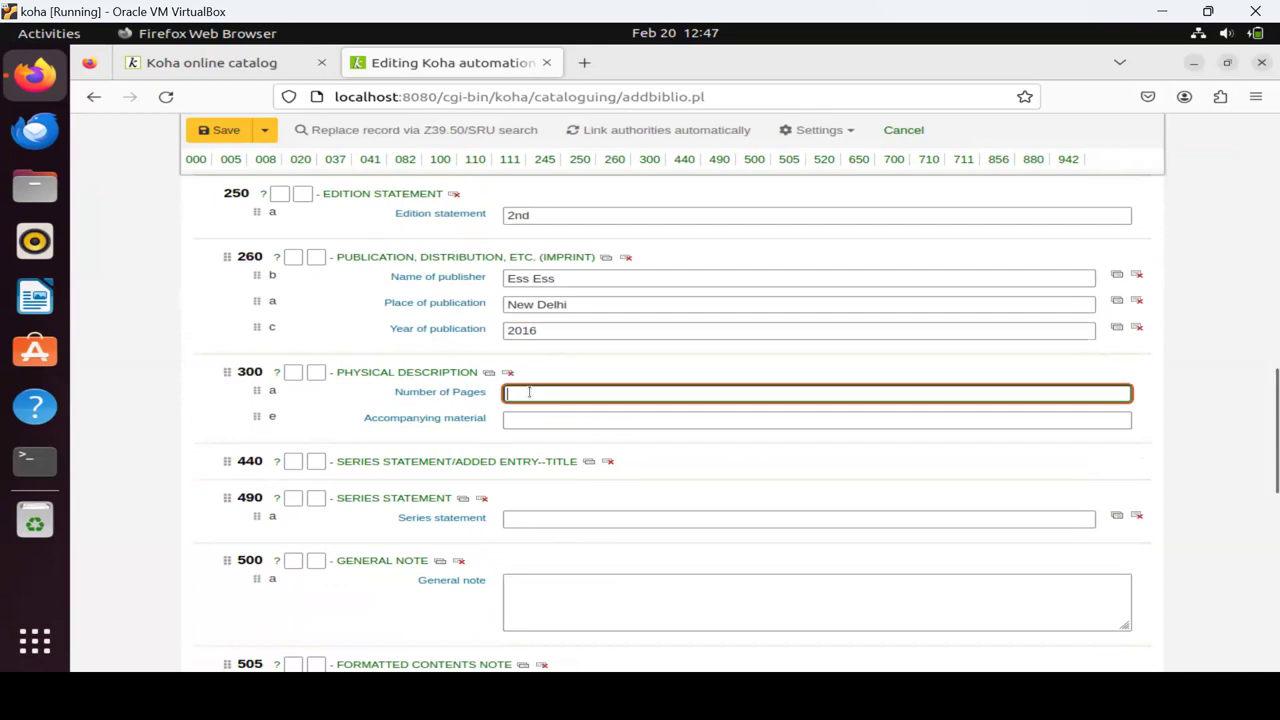
type("200")
left_click(554, 421)
type("CD")
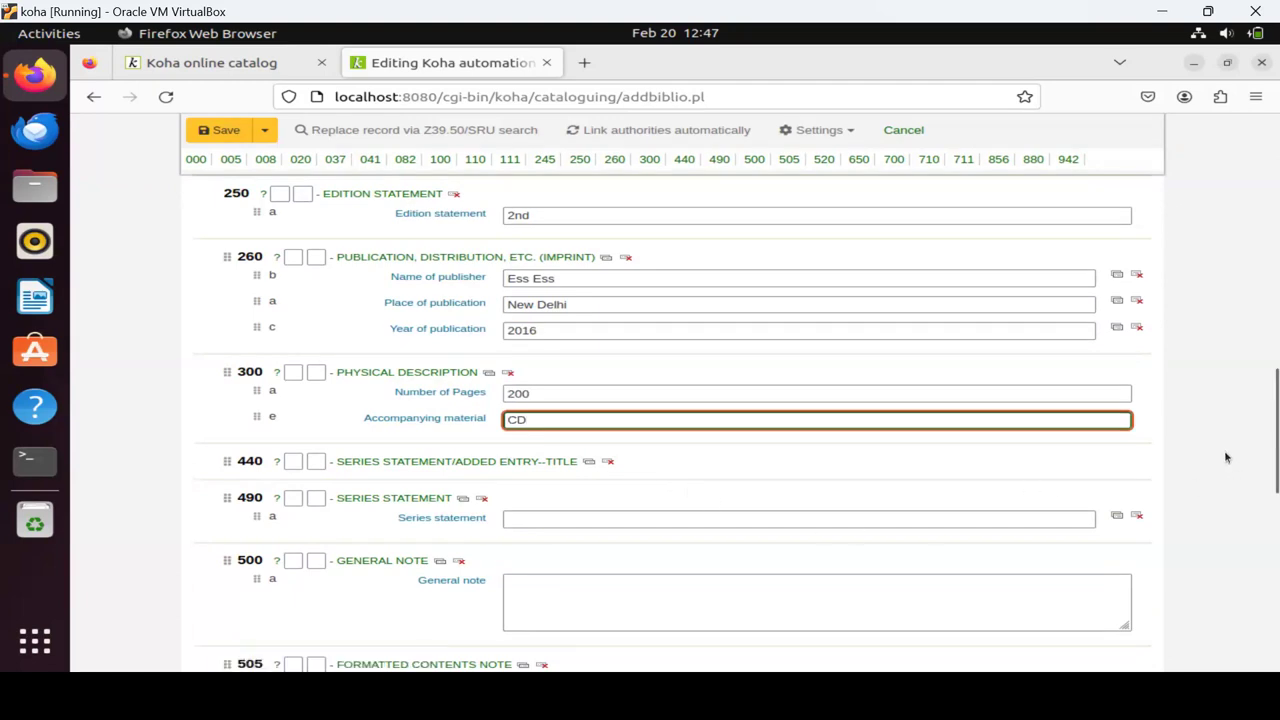
scroll(1226, 457, "down", 5)
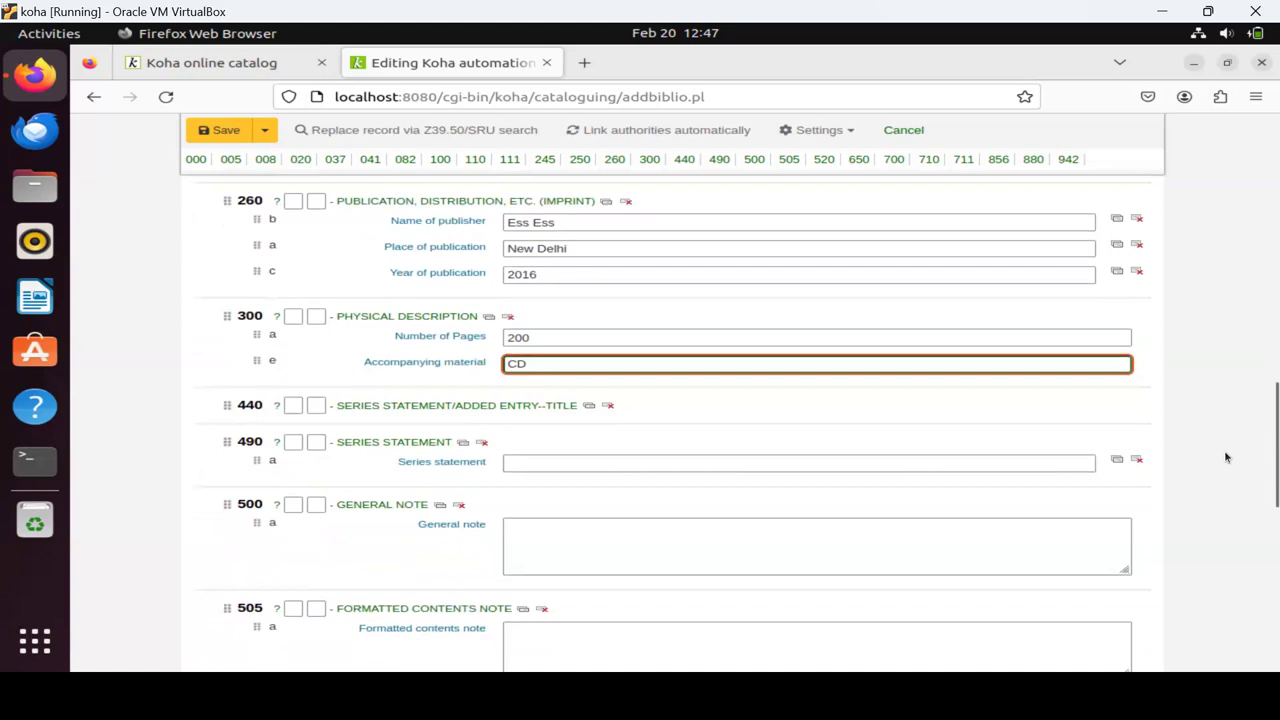
scroll(1226, 457, "down", 8)
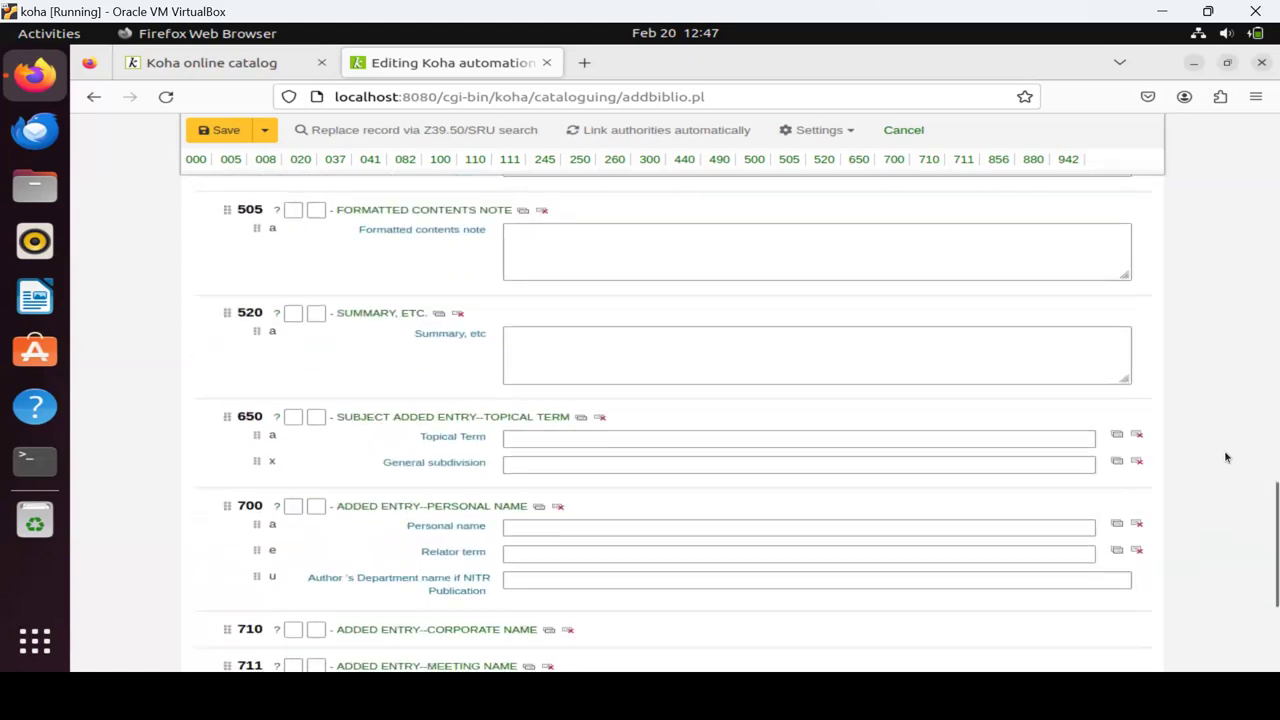
left_click(516, 268)
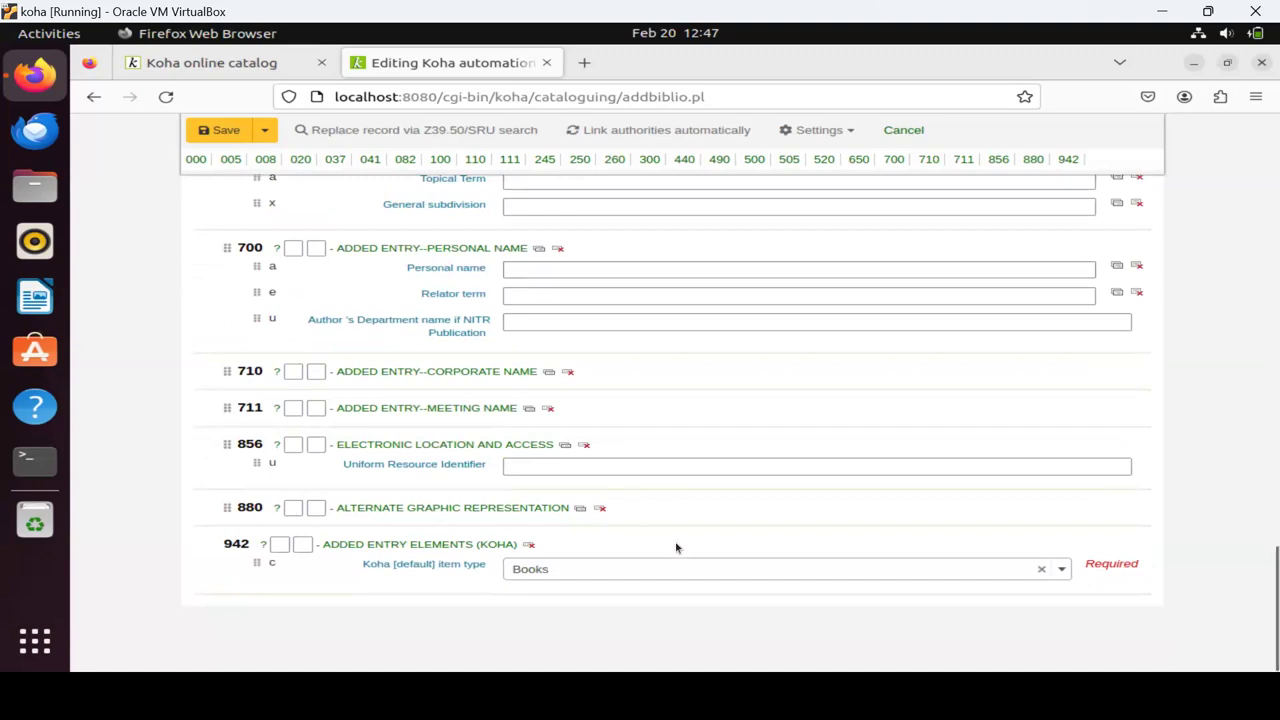
type("CD")
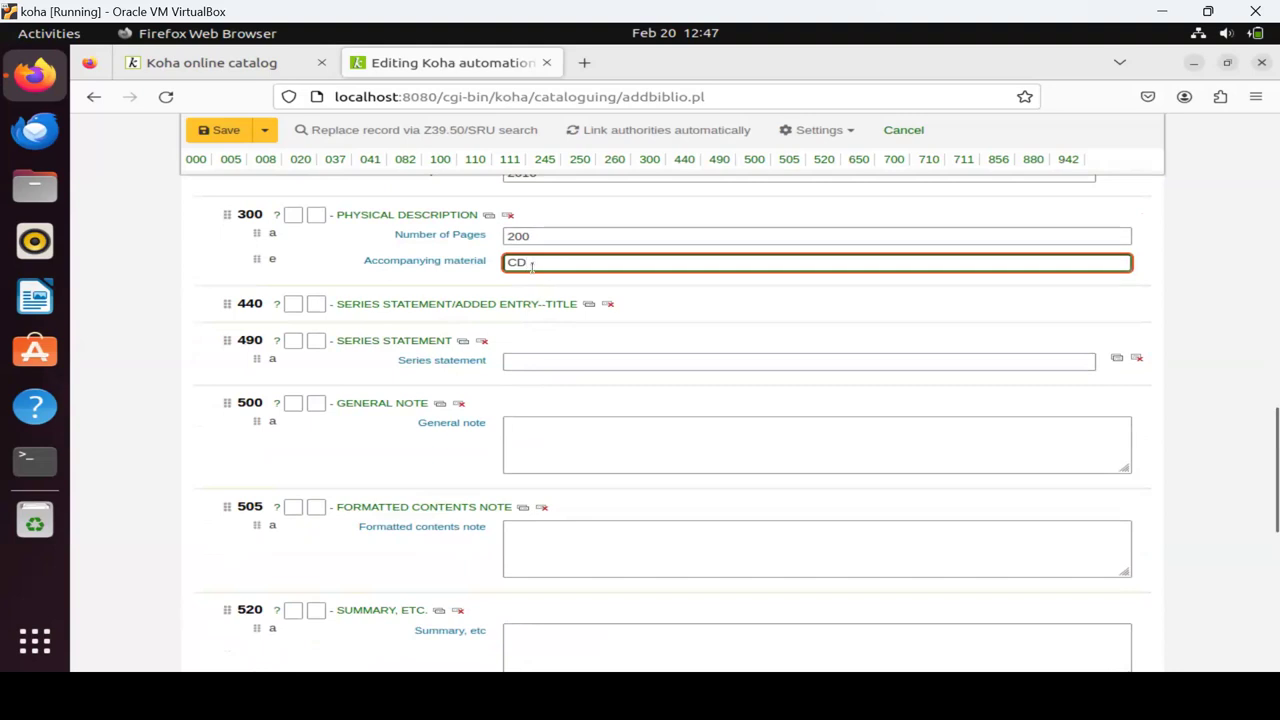
scroll(551, 414, "down", 2)
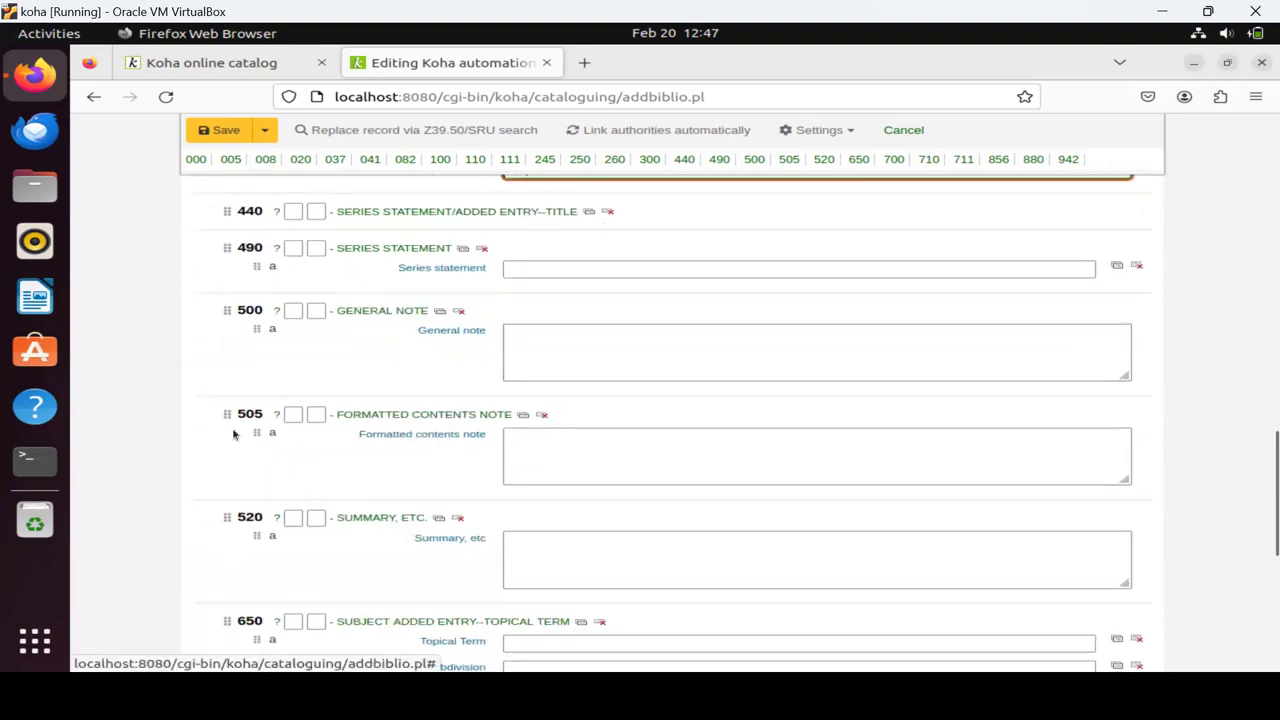
scroll(503, 533, "down", 8)
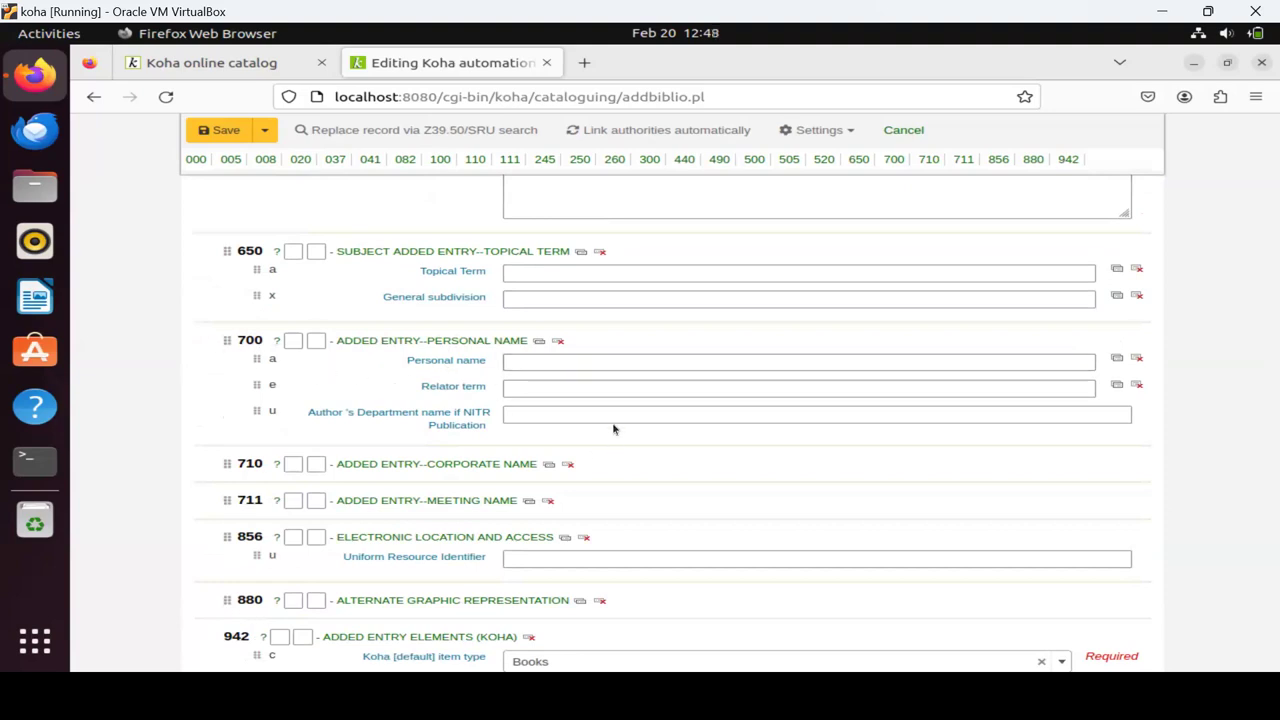
scroll(614, 428, "down", 2)
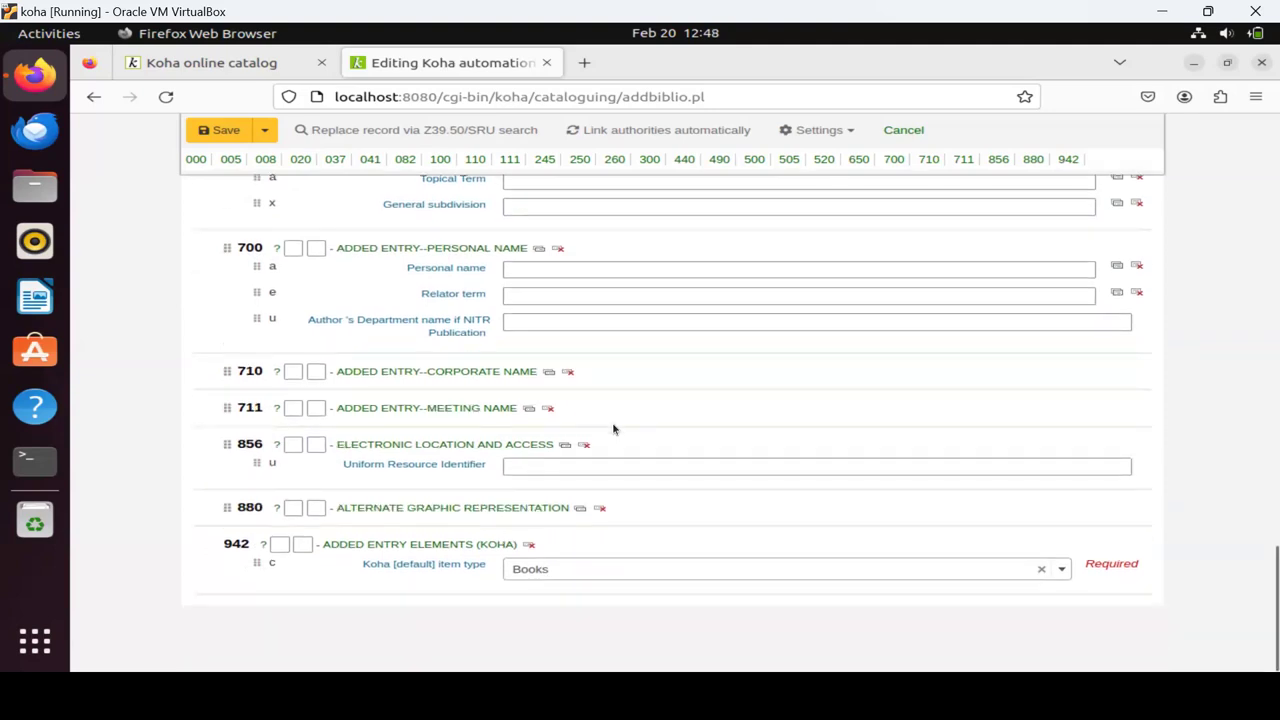
scroll(700, 463, "up", 1)
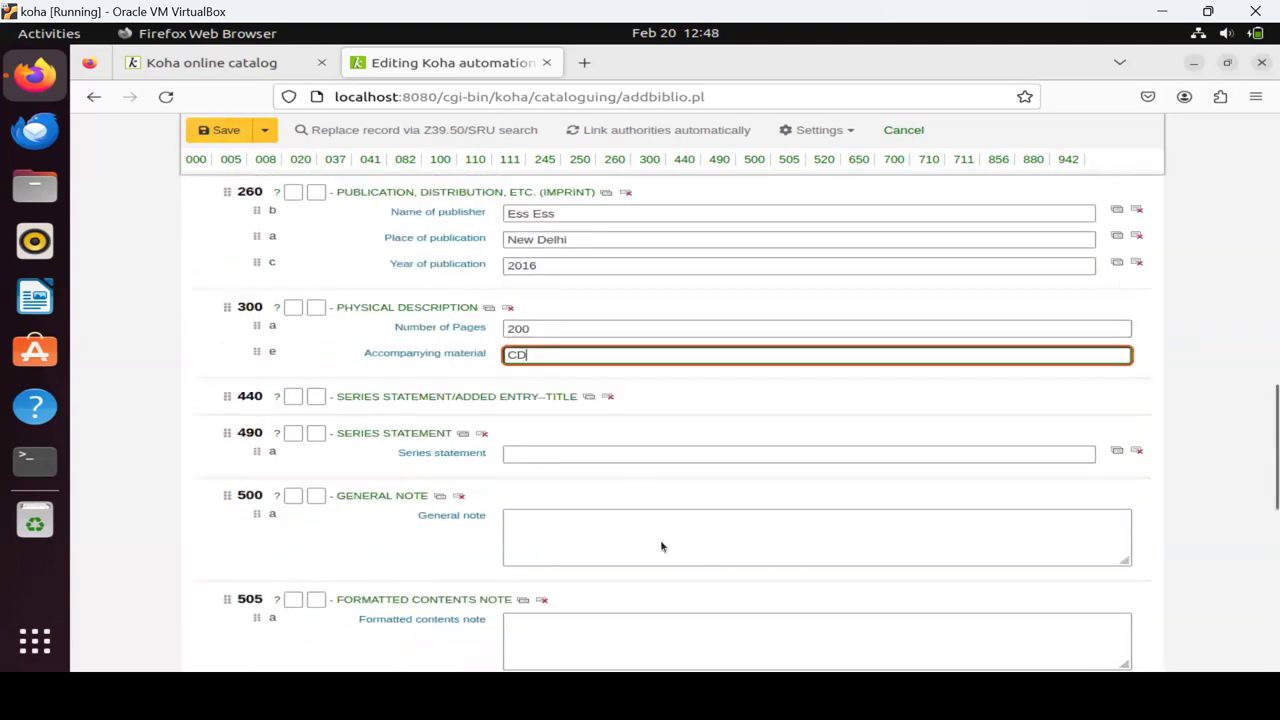
scroll(646, 538, "down", 1)
scroll(646, 538, "down", 10)
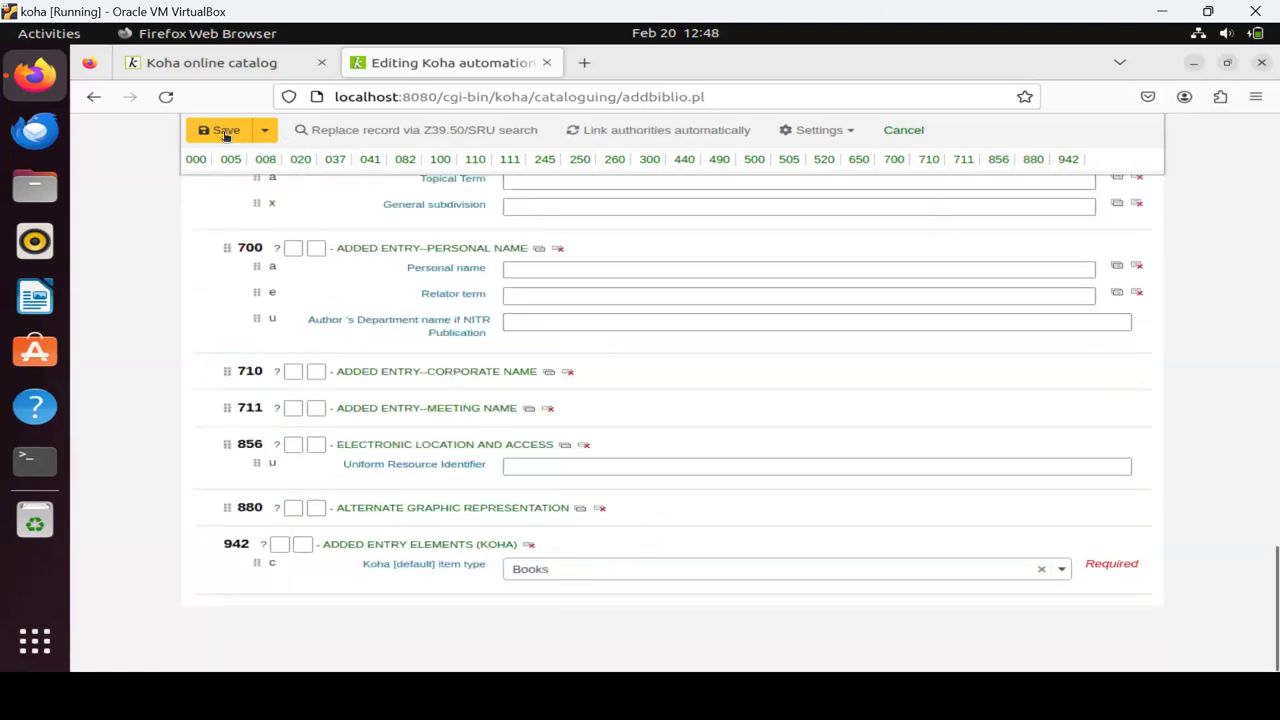
left_click(225, 135)
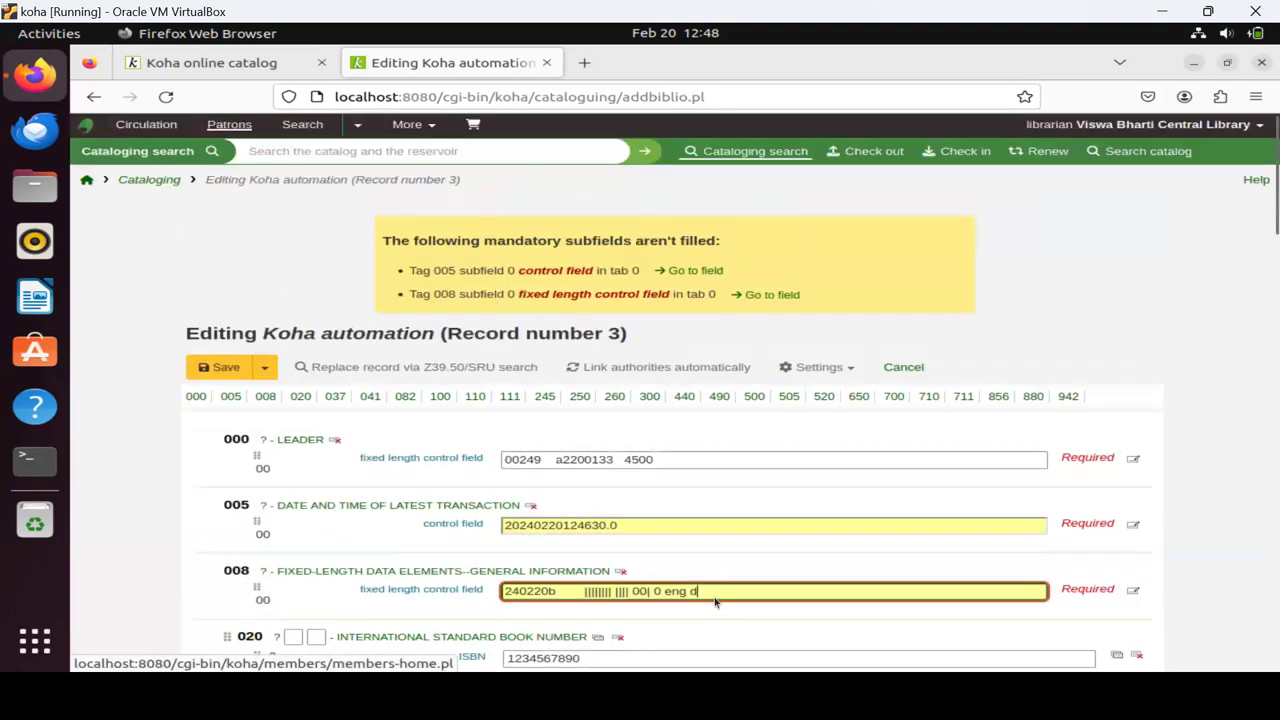
scroll(614, 528, "down", 4)
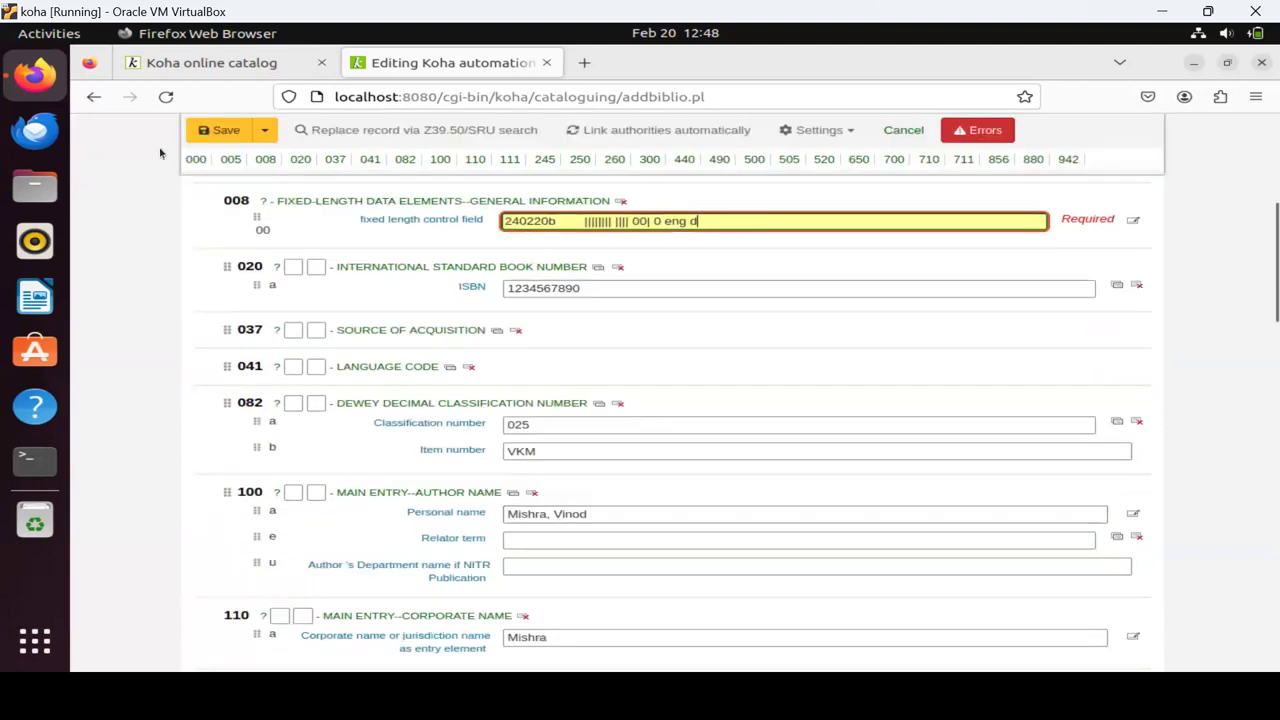
left_click(204, 133)
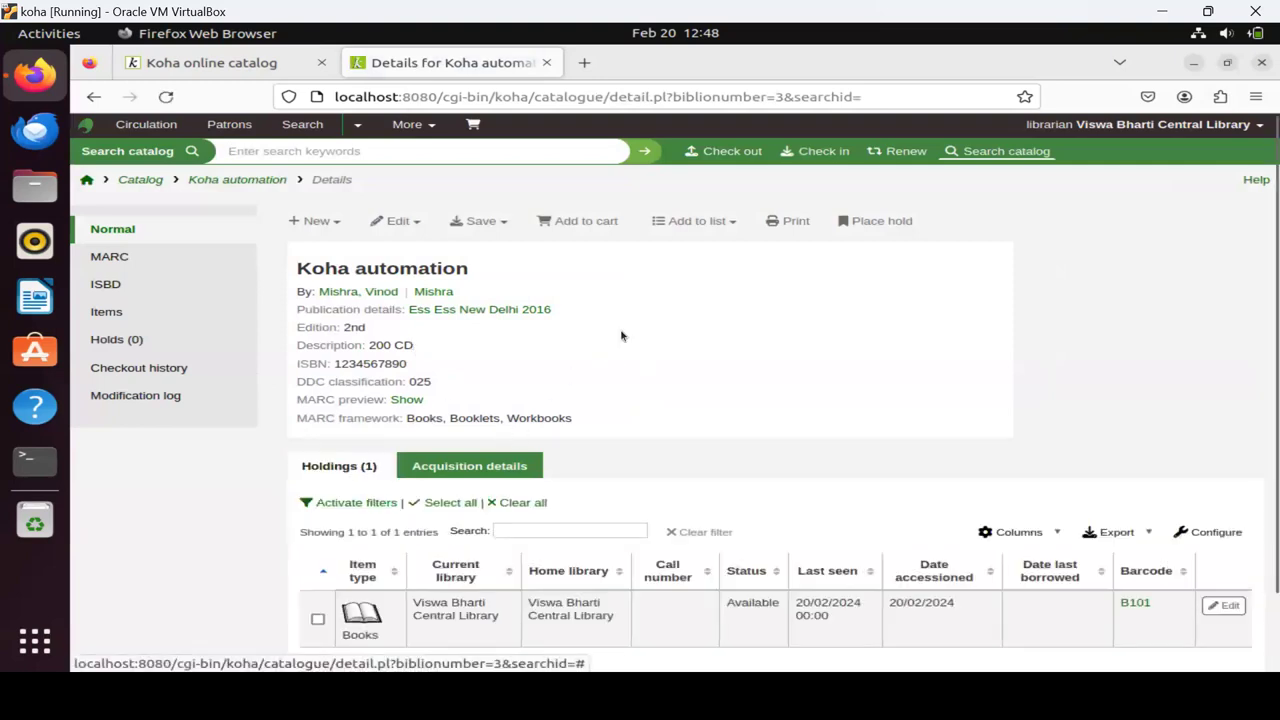
Review the acquisition details: vendor OXford, status Complete, quantity 1, price 1,600.00.
scroll(600, 360, "down", 2)
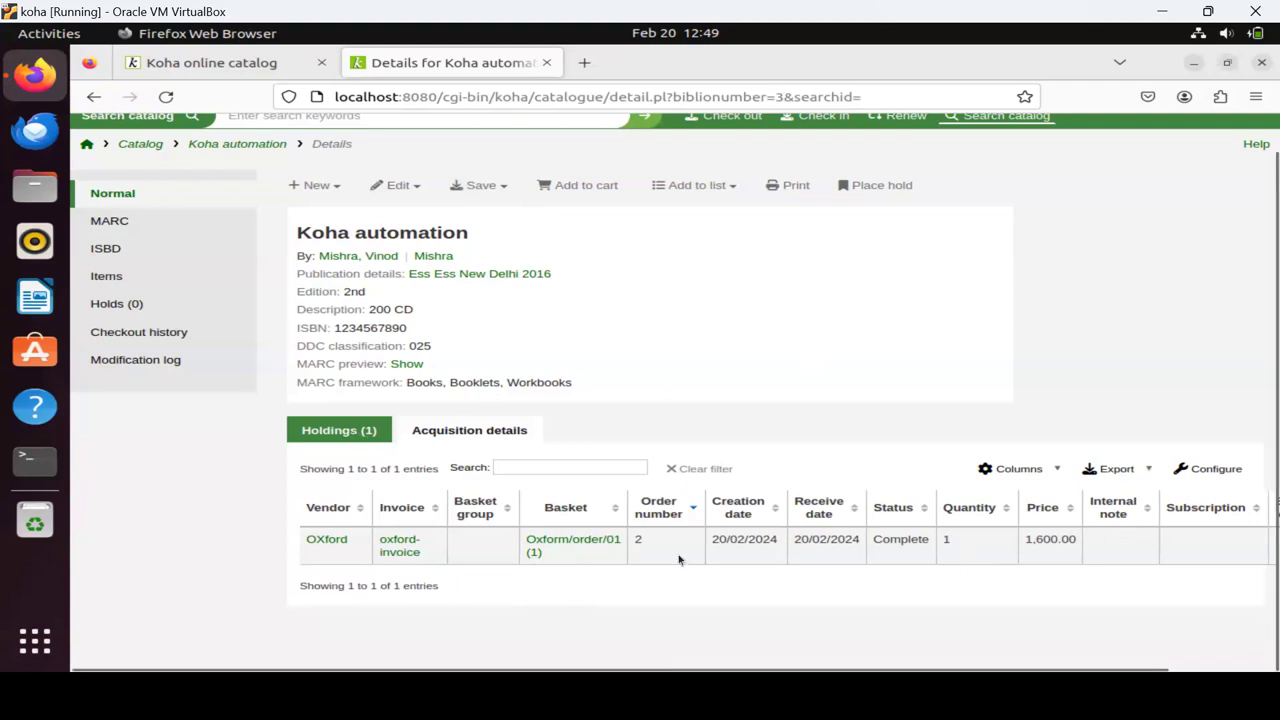
scroll(680, 557, "up", 1)
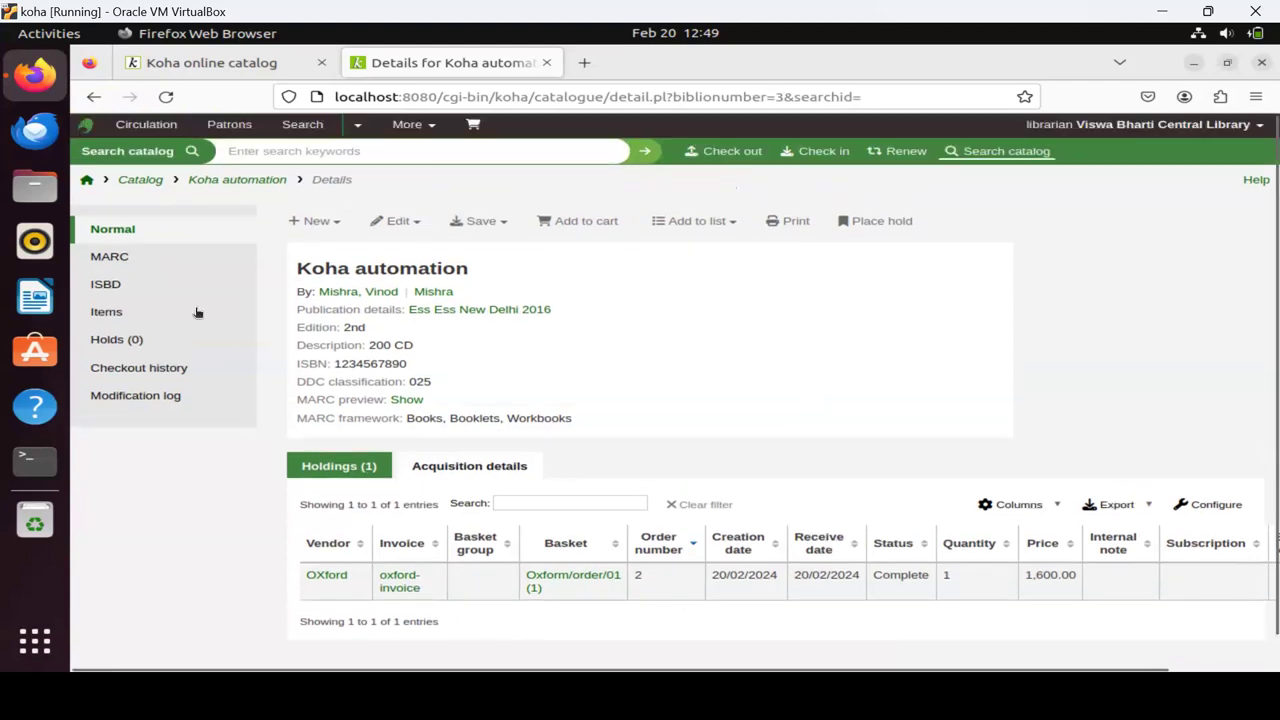
Start a new catalogue record in the Books, Booklets, Workbooks (BKS) framework.
left_click(90, 182)
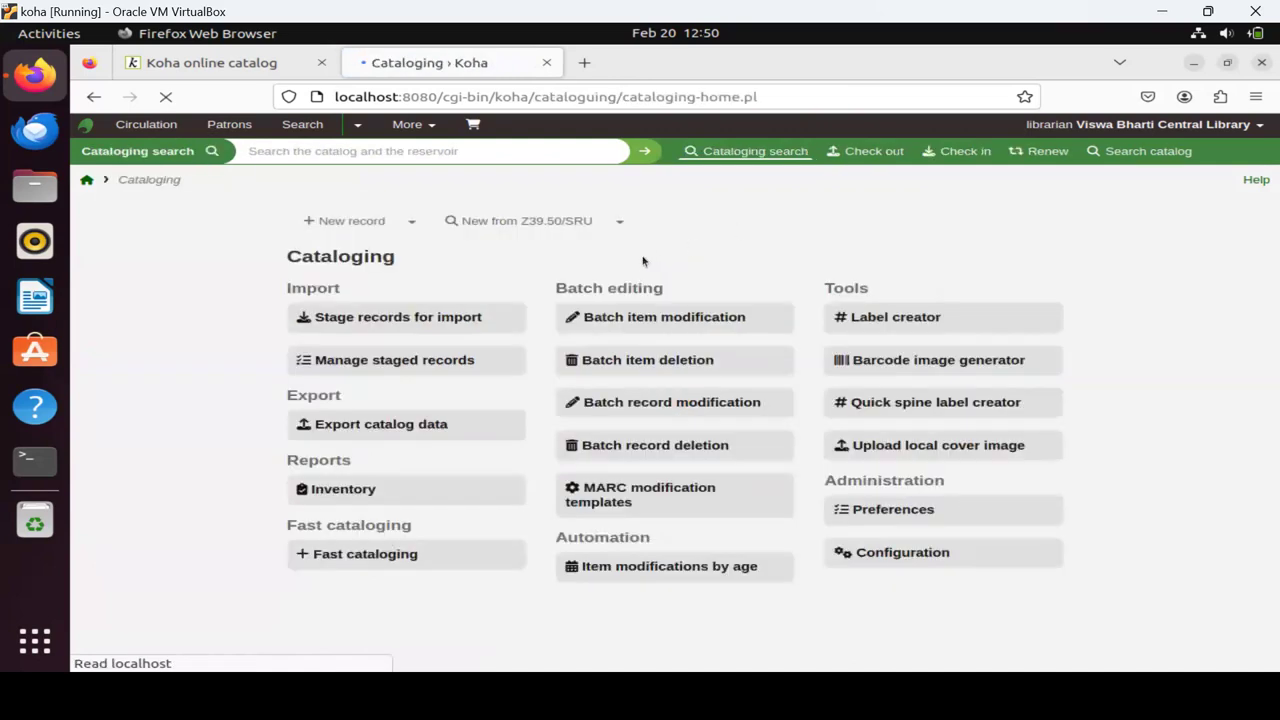
left_click(409, 222)
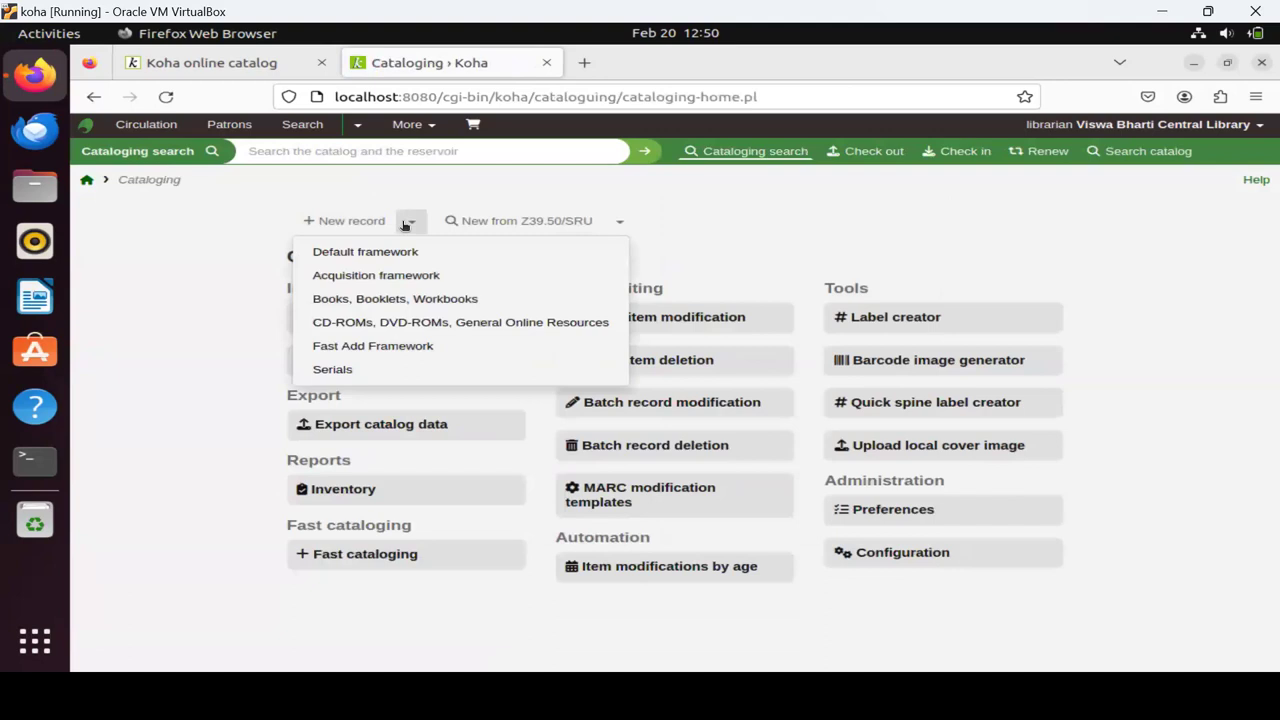
left_click(371, 302)
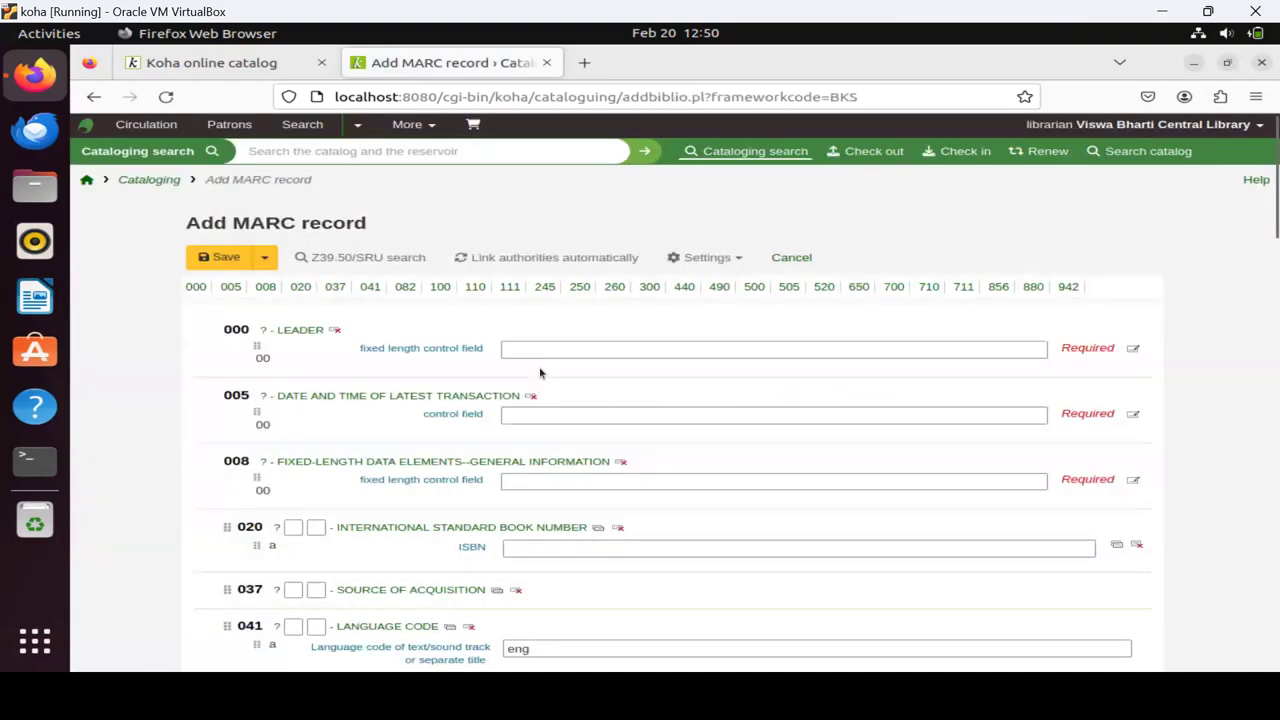
Auto-fill MARC fields 000, 005 and 008, and enter ISBN 999999999.
left_click(541, 352)
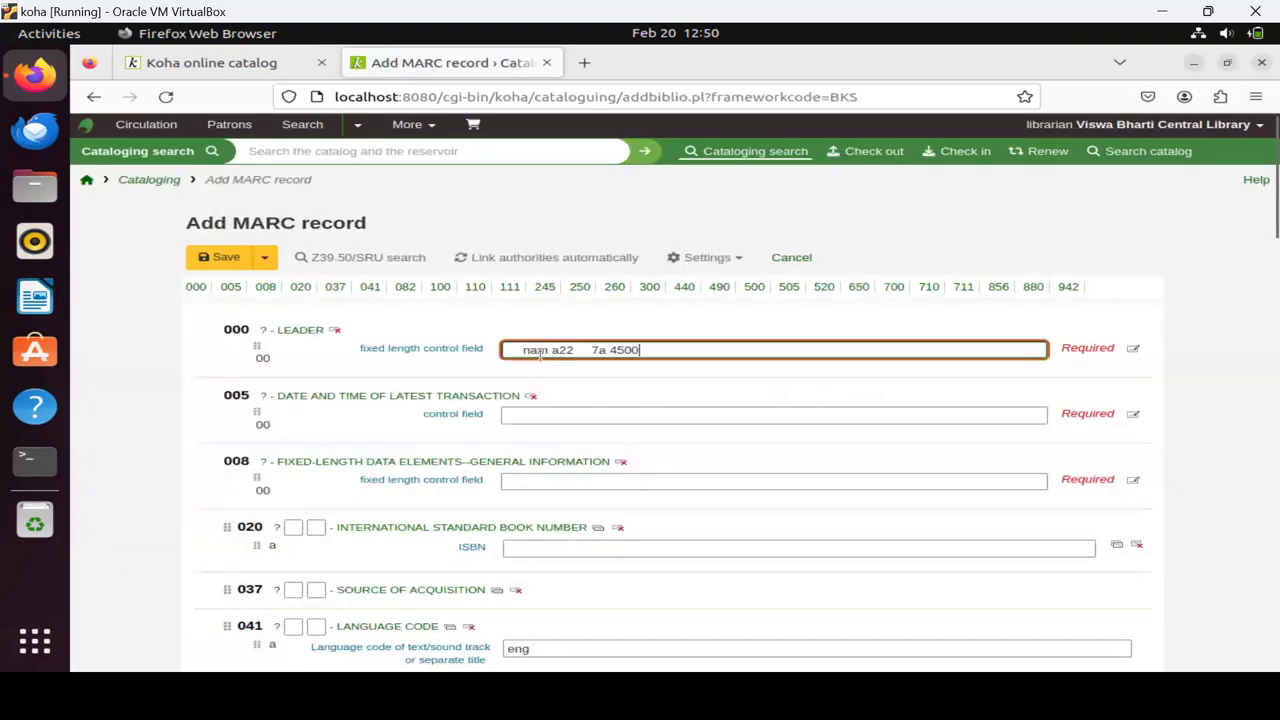
left_click(540, 415)
left_click(538, 484)
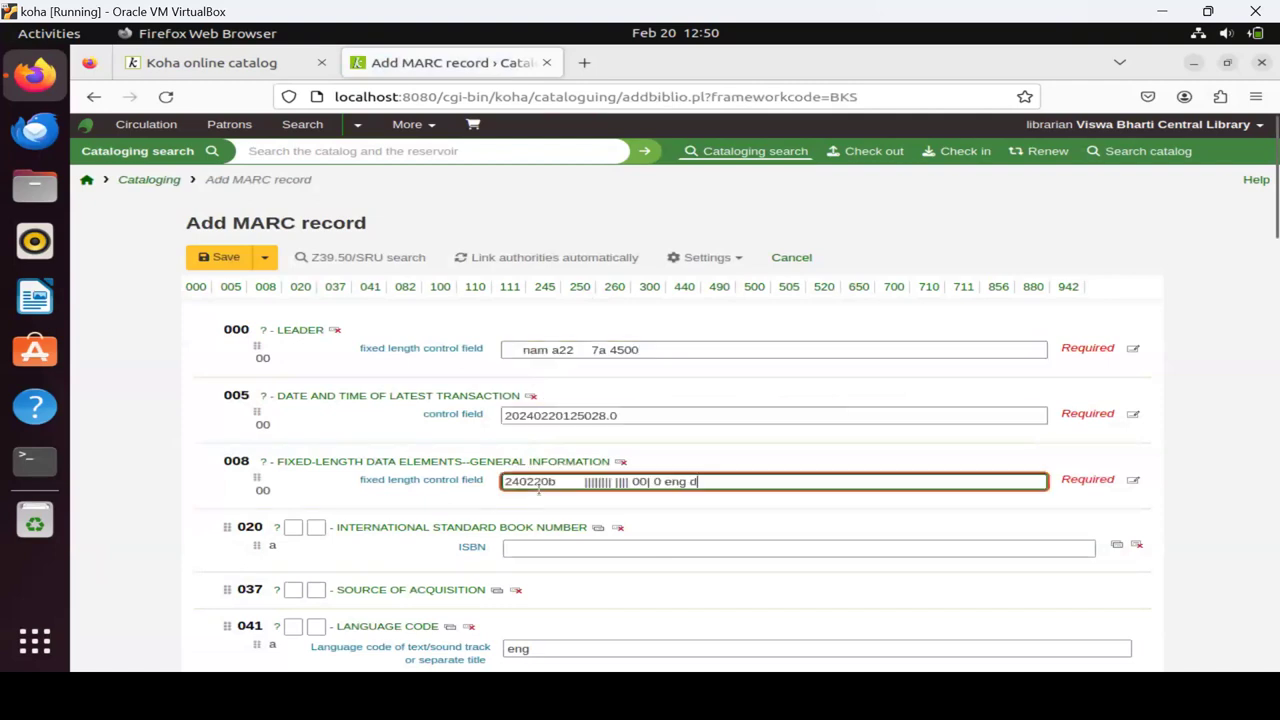
scroll(784, 395, "down", 1)
scroll(781, 393, "down", 3)
left_click(521, 362)
type("9999")
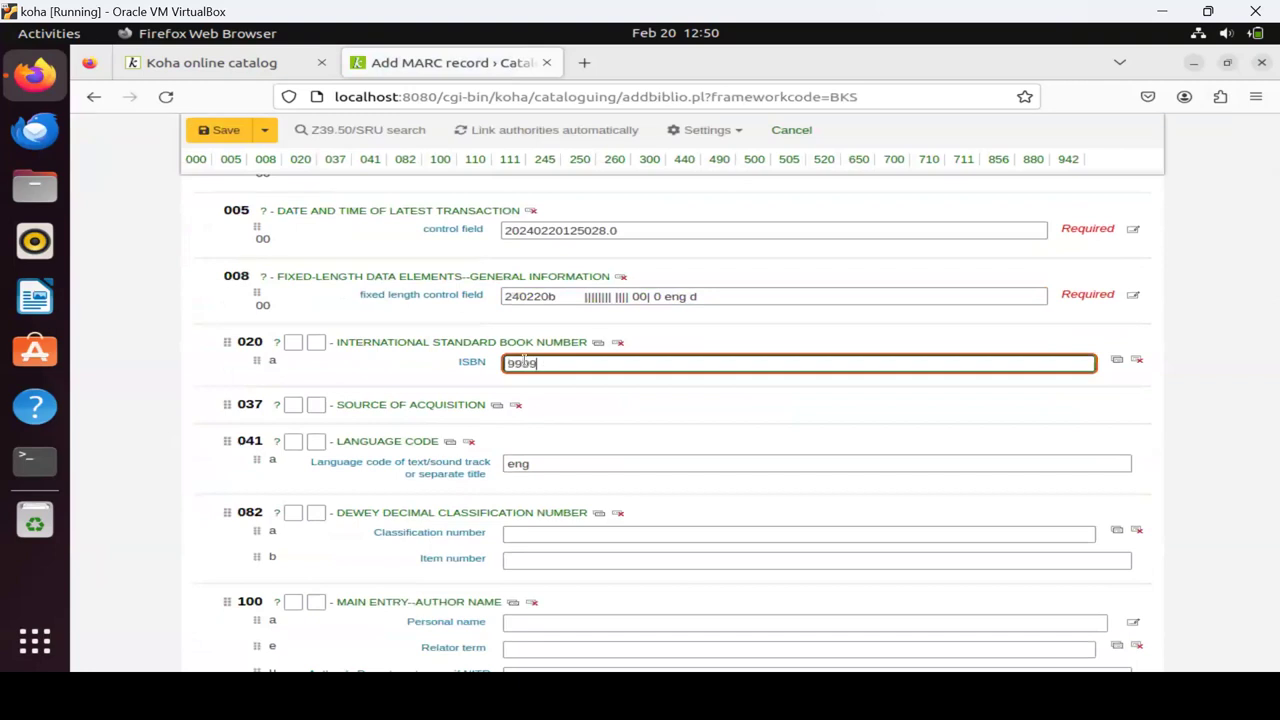
type("99999")
Enter classification 024 in 082 $a and RAN in $b, and author 'Ranganathan, SR' in 100 $a.
scroll(626, 423, "down", 2)
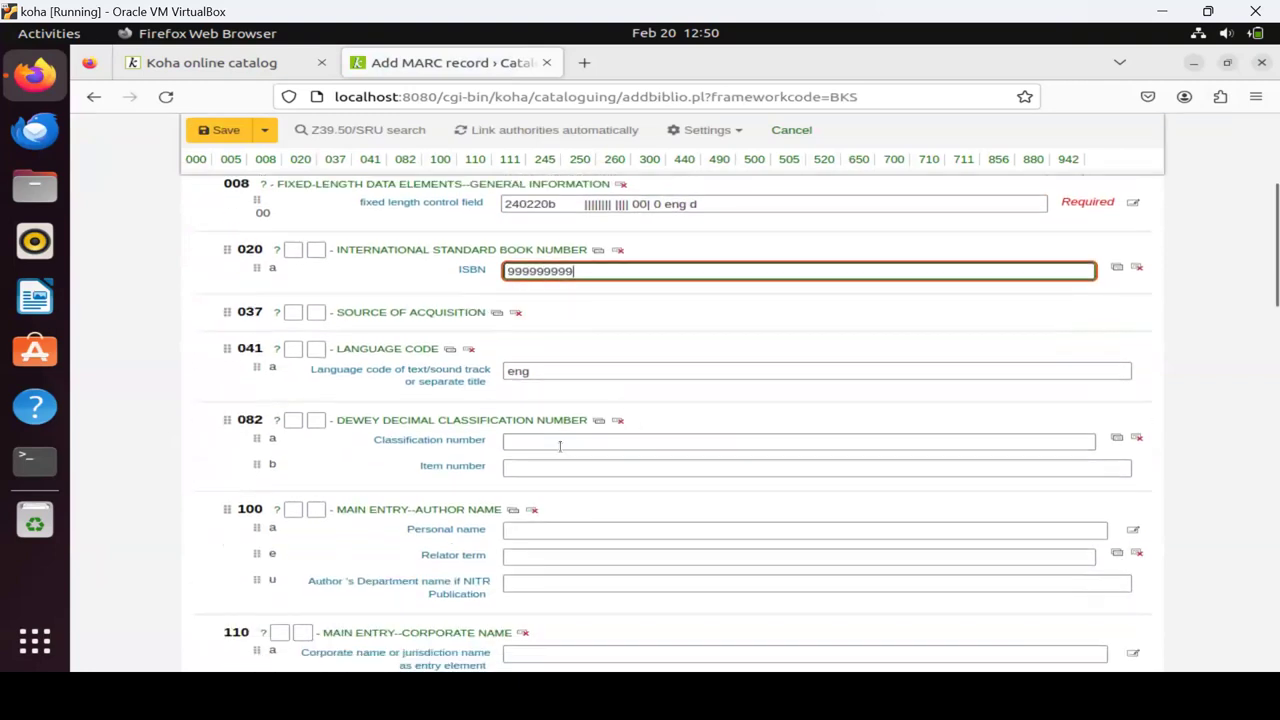
left_click(546, 442)
type("0126")
key("BackSpace")
key("BackSpace")
key("BackSpace")
key("BackSpace")
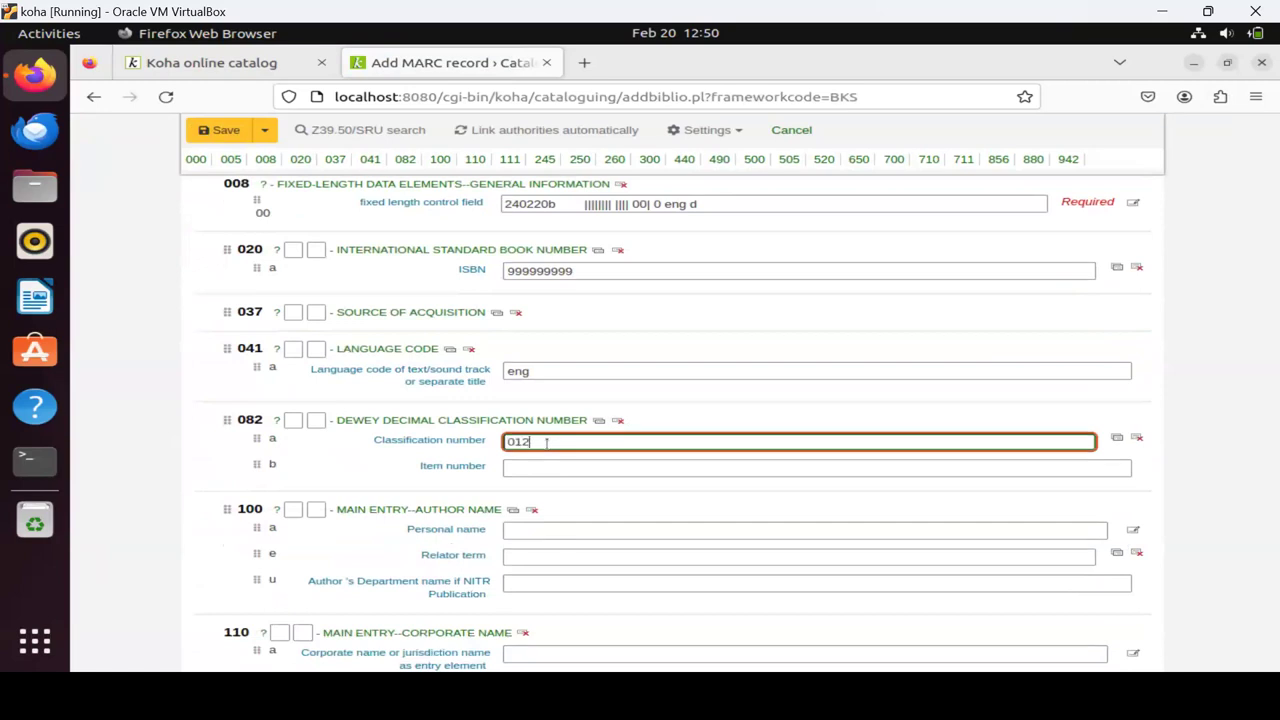
type("024")
left_click(517, 470)
type("RAN")
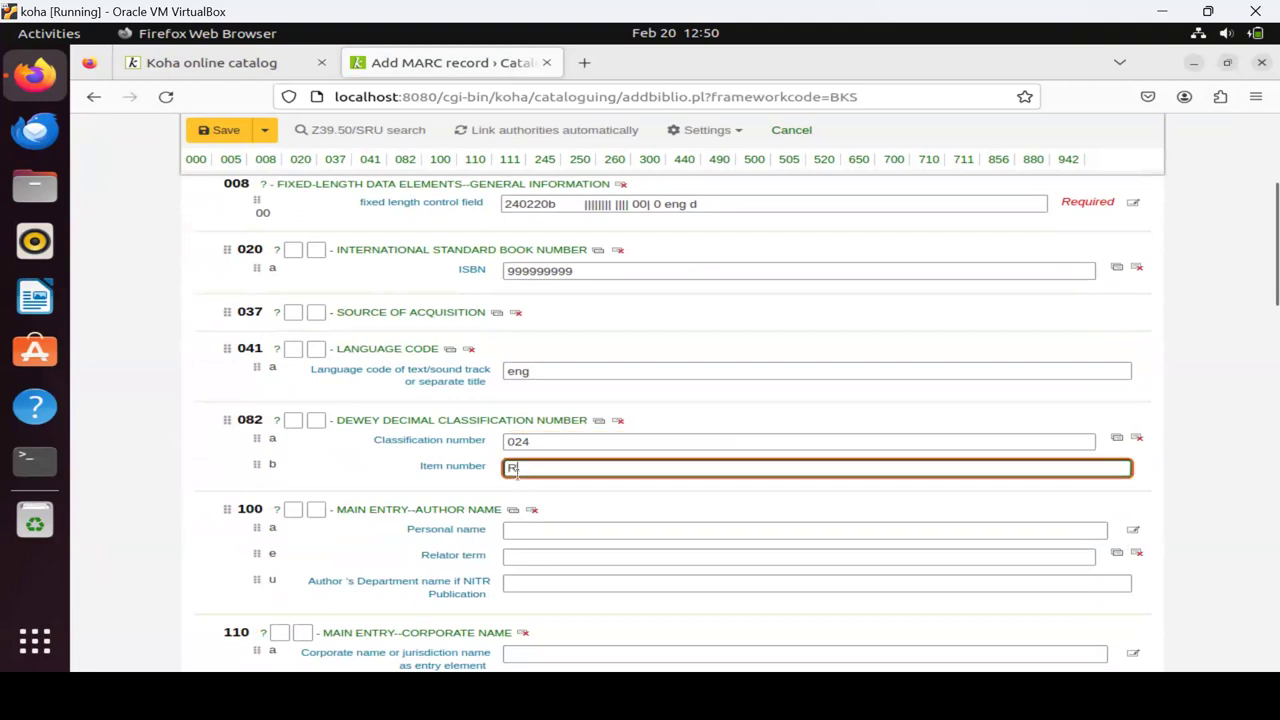
left_click(557, 531)
type("Ranganathan")
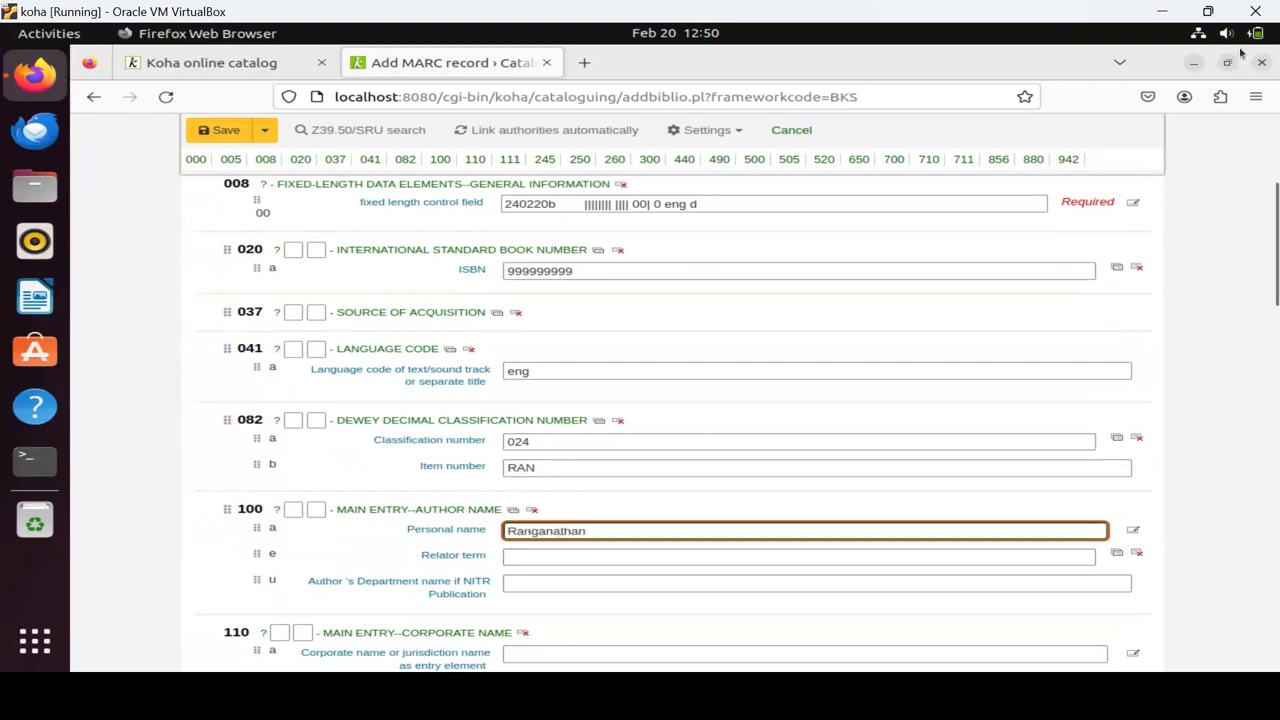
type(", SR")
Enter the title 'Classified Code' in 245 $a and submit the record.
scroll(677, 293, "down", 5)
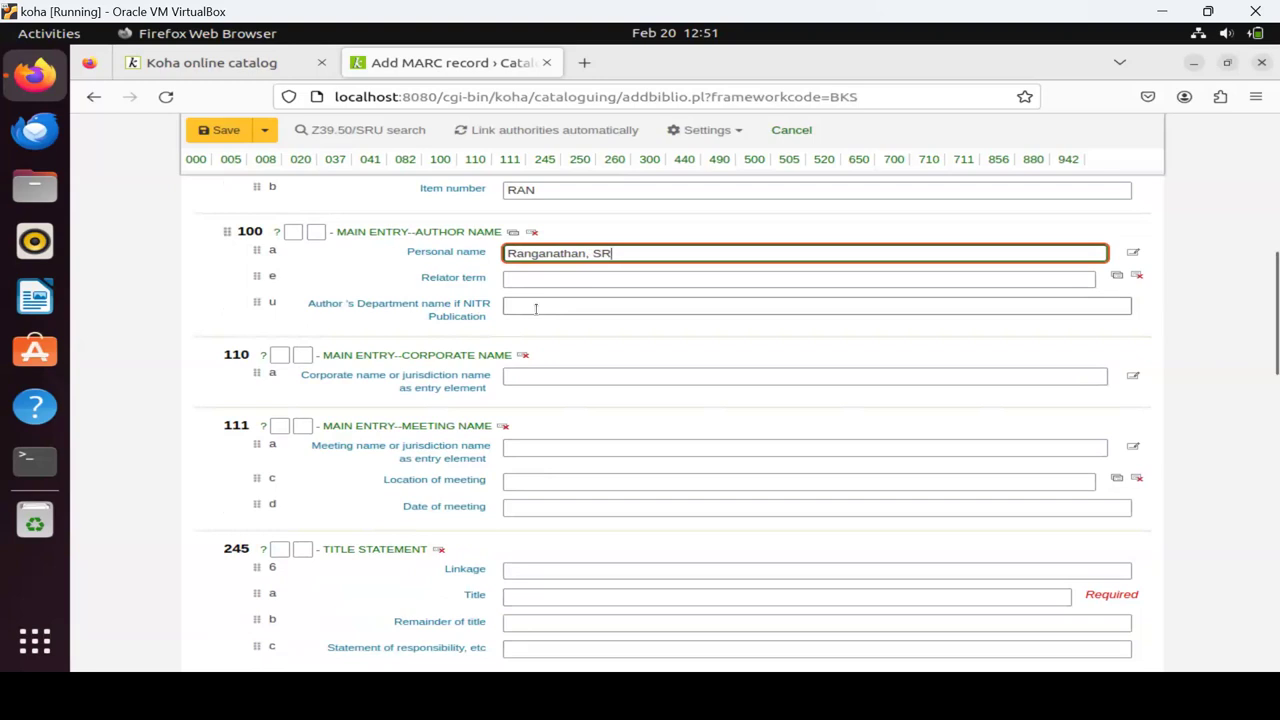
left_click(536, 309)
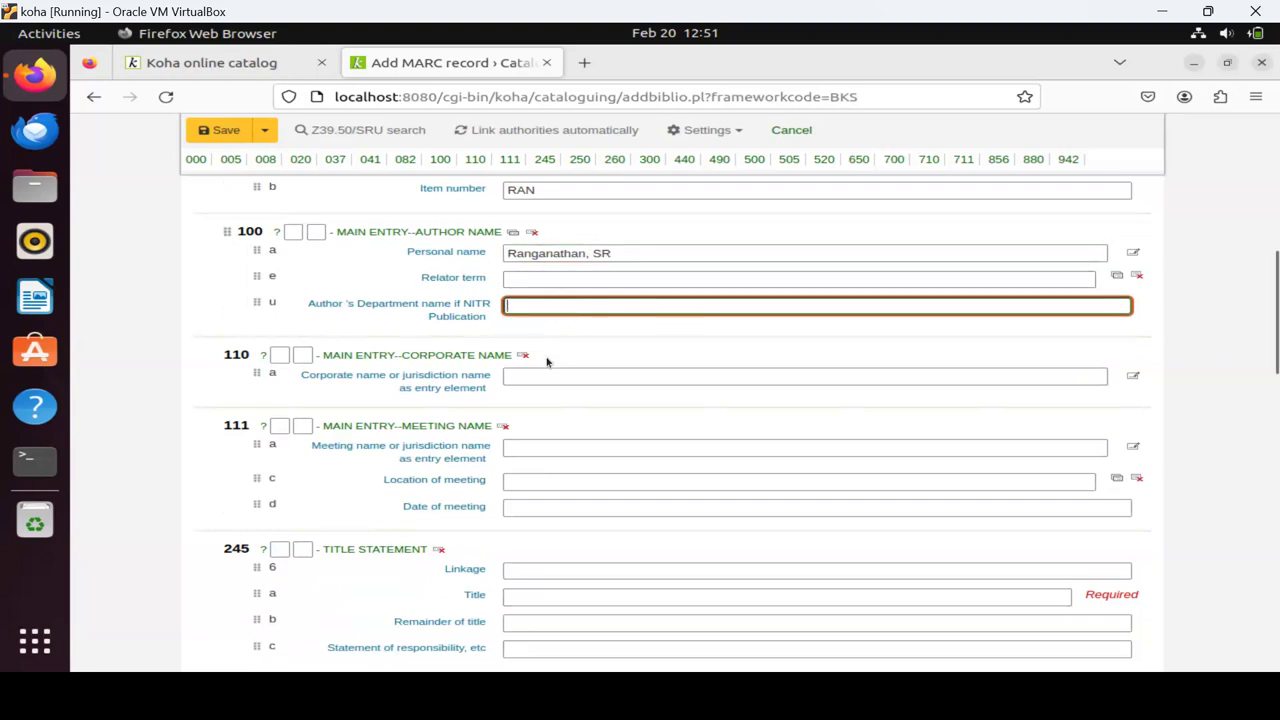
scroll(547, 362, "down", 2)
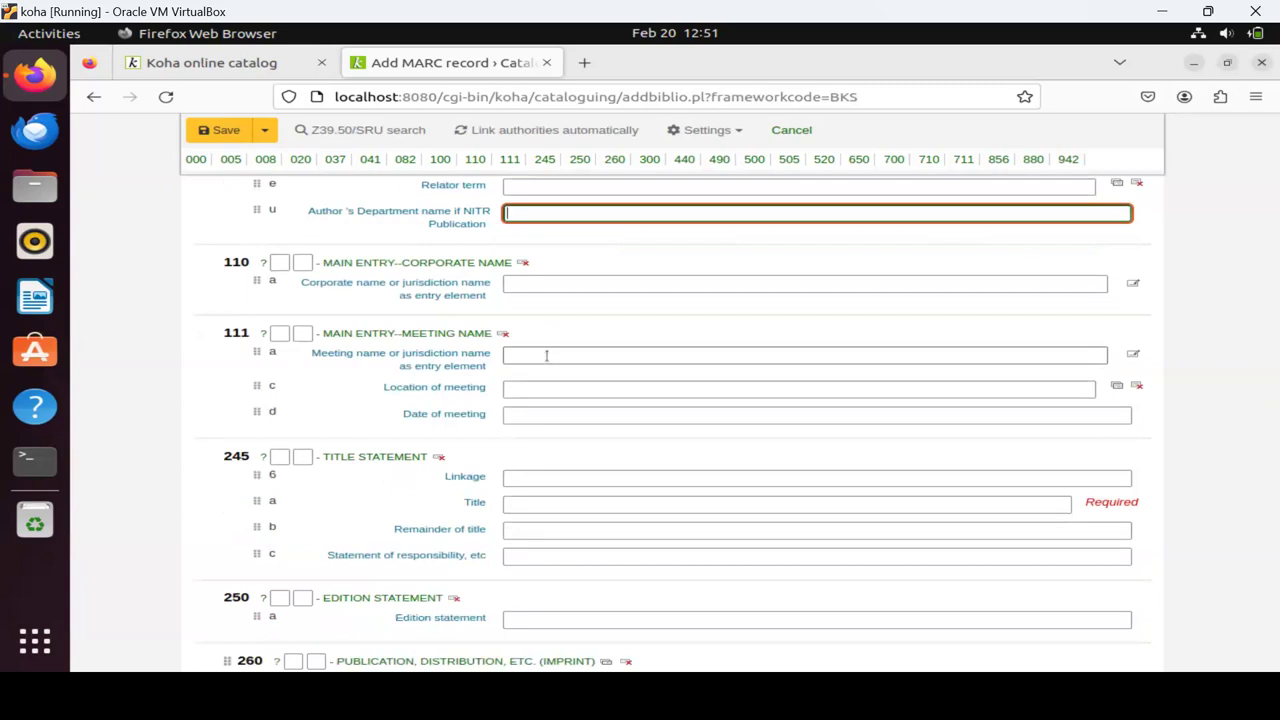
scroll(547, 356, "down", 6)
left_click(548, 342)
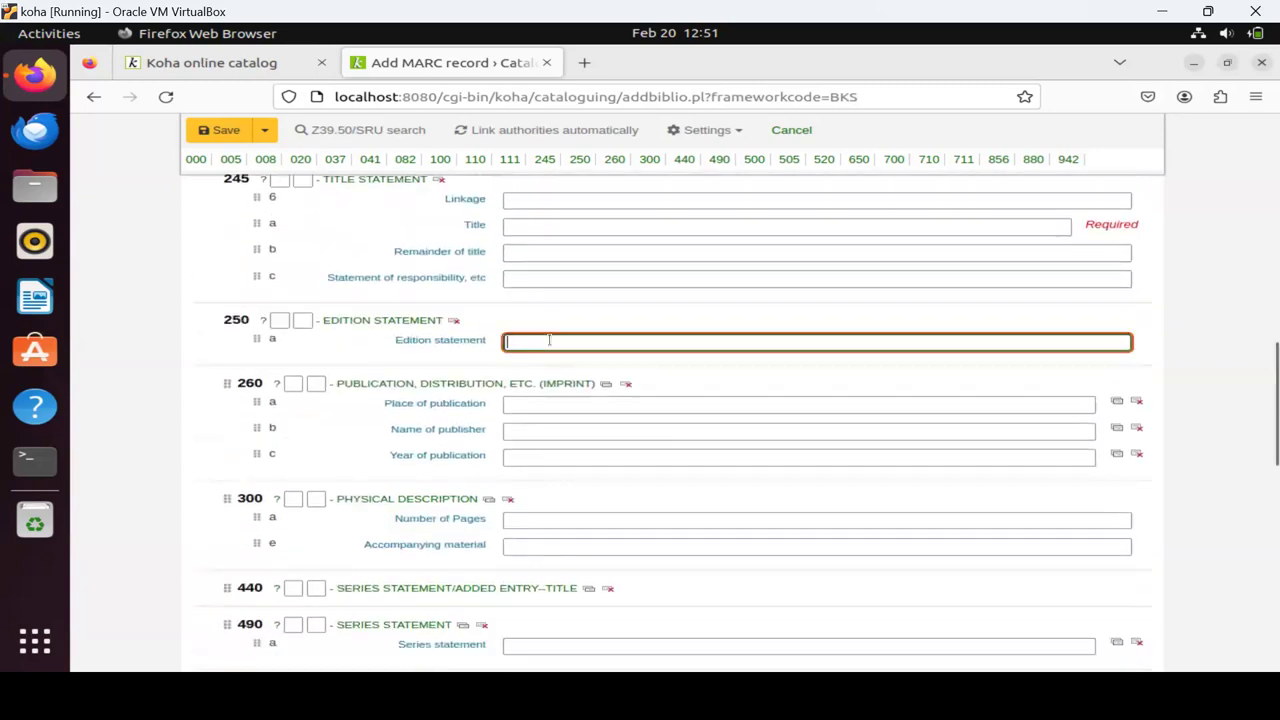
left_click(521, 224)
type("C")
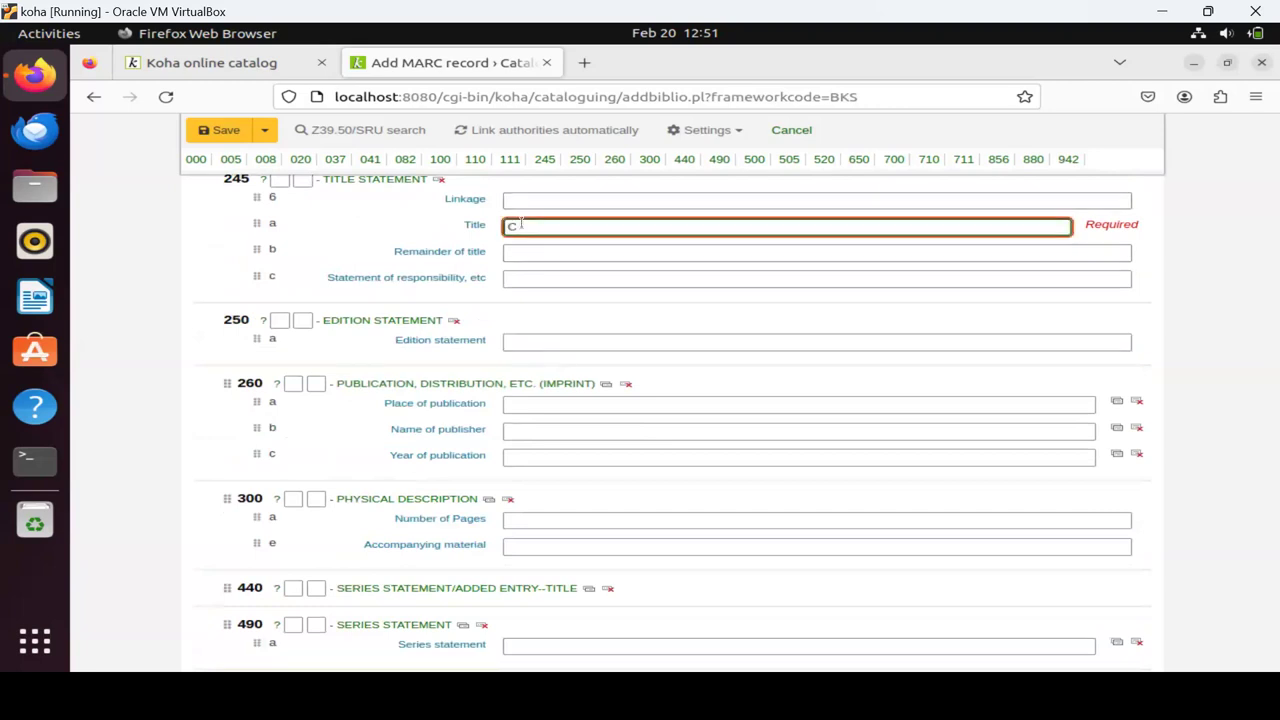
type("lassified Code")
left_click(551, 280)
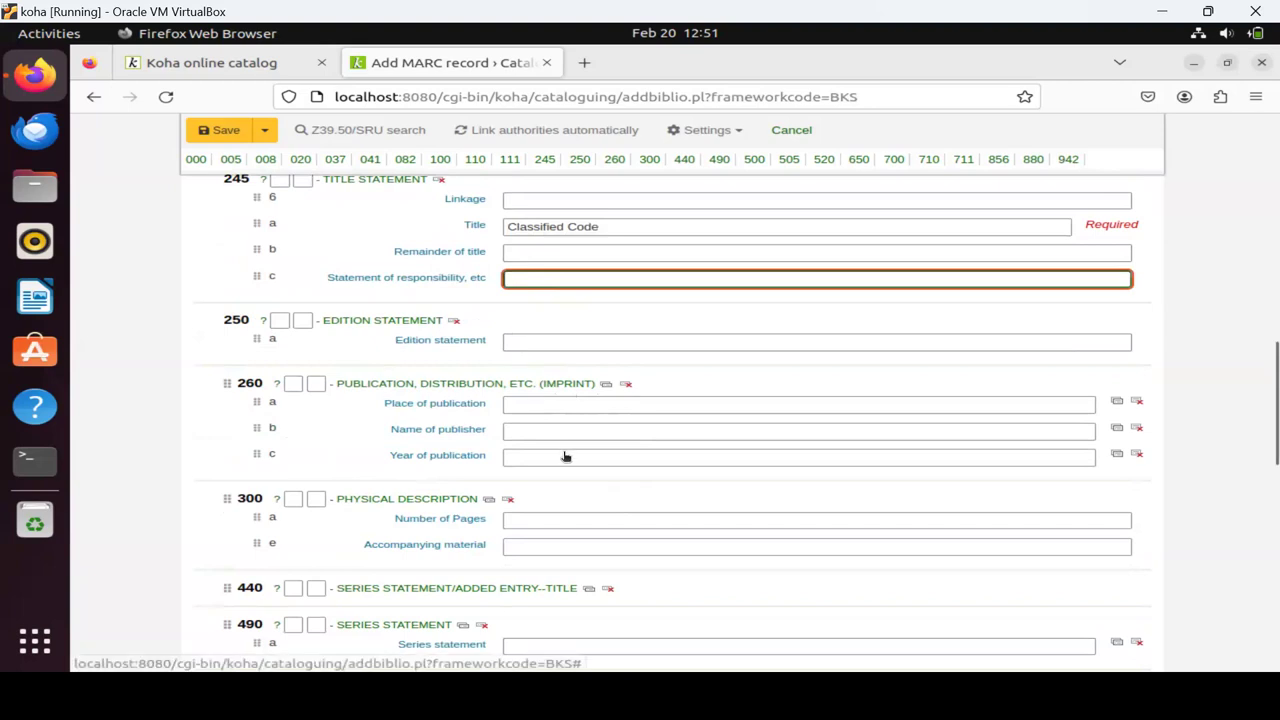
scroll(570, 470, "down", 1)
scroll(569, 485, "down", 10)
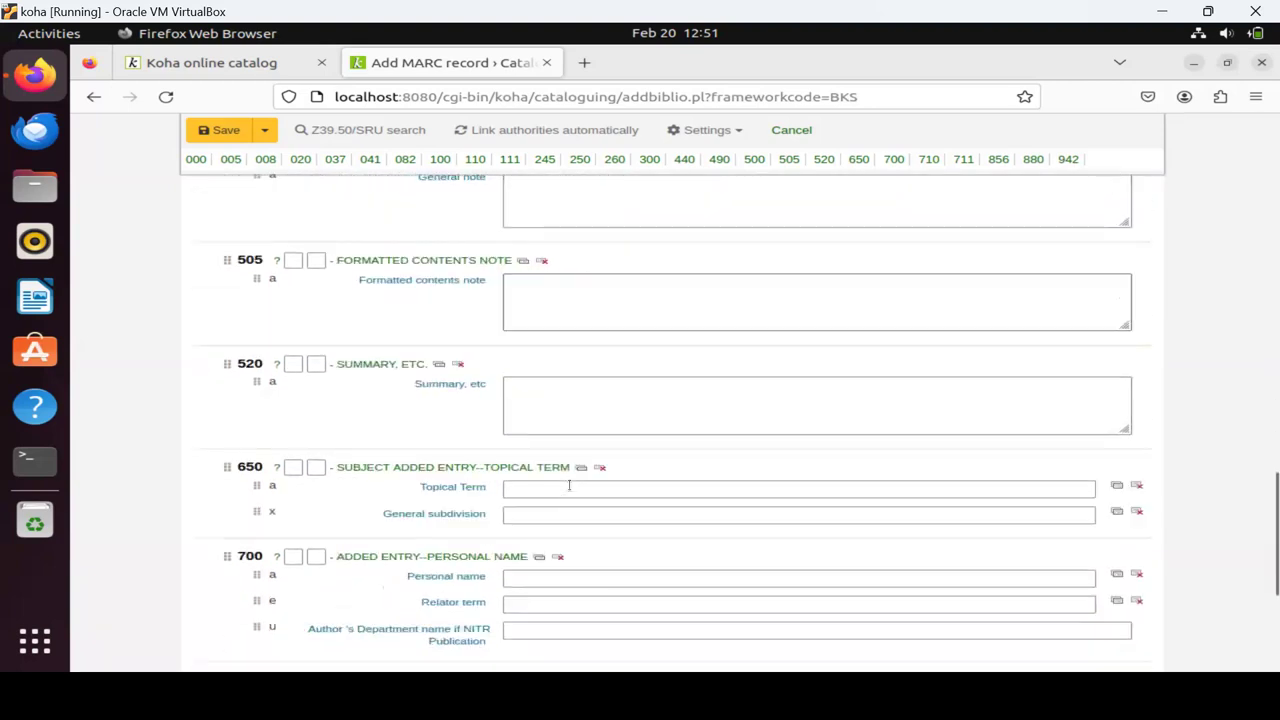
left_click(220, 130)
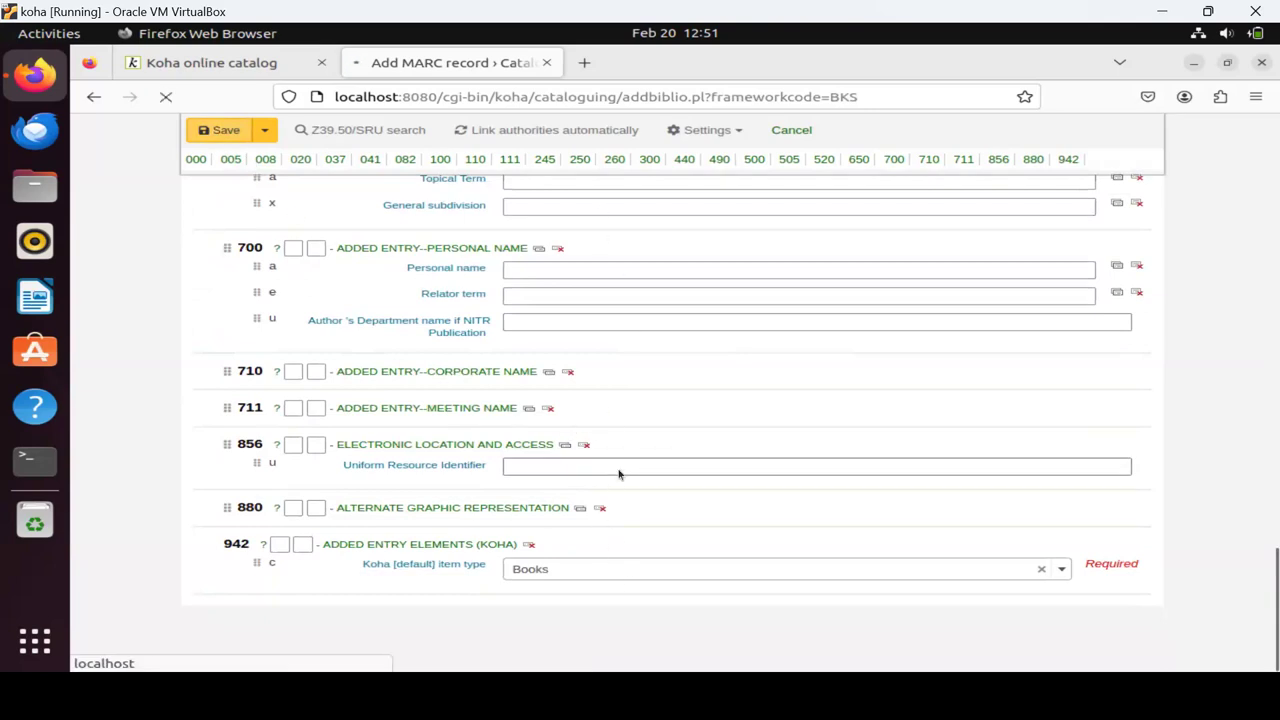
Scroll the new Record #4's Add item form down to the full call number field.
scroll(622, 434, "up", 5)
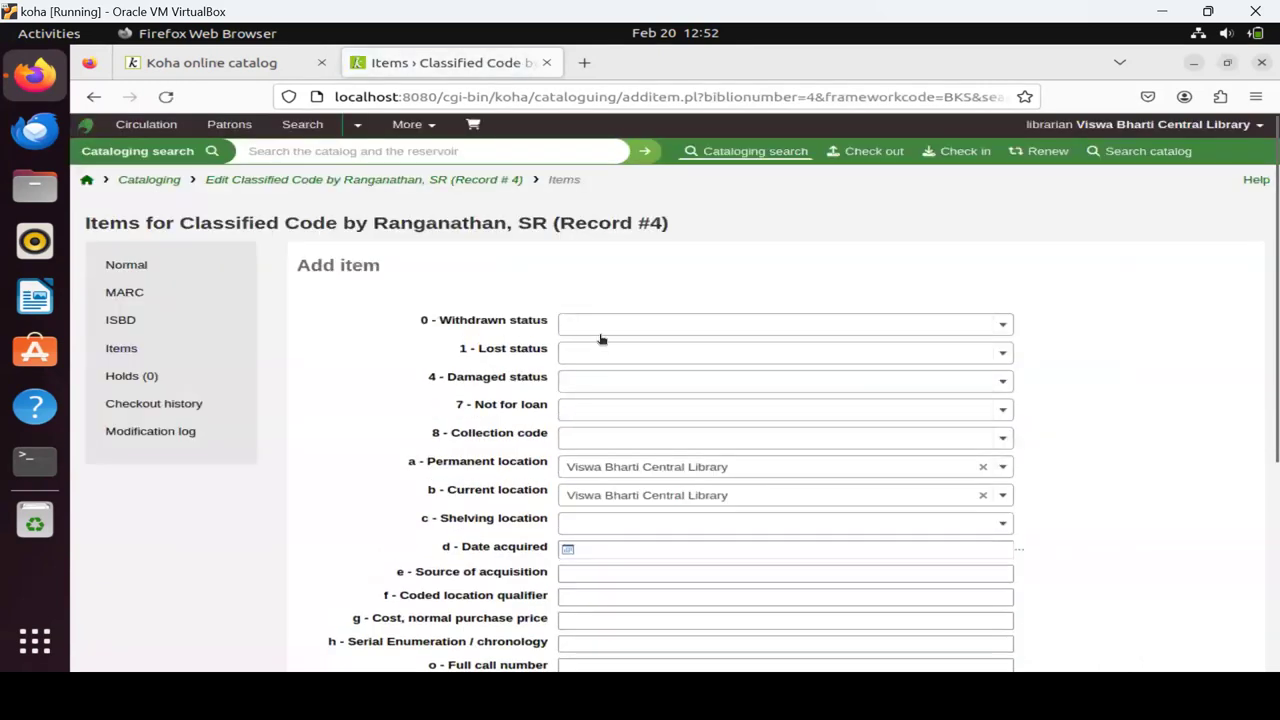
scroll(623, 404, "down", 2)
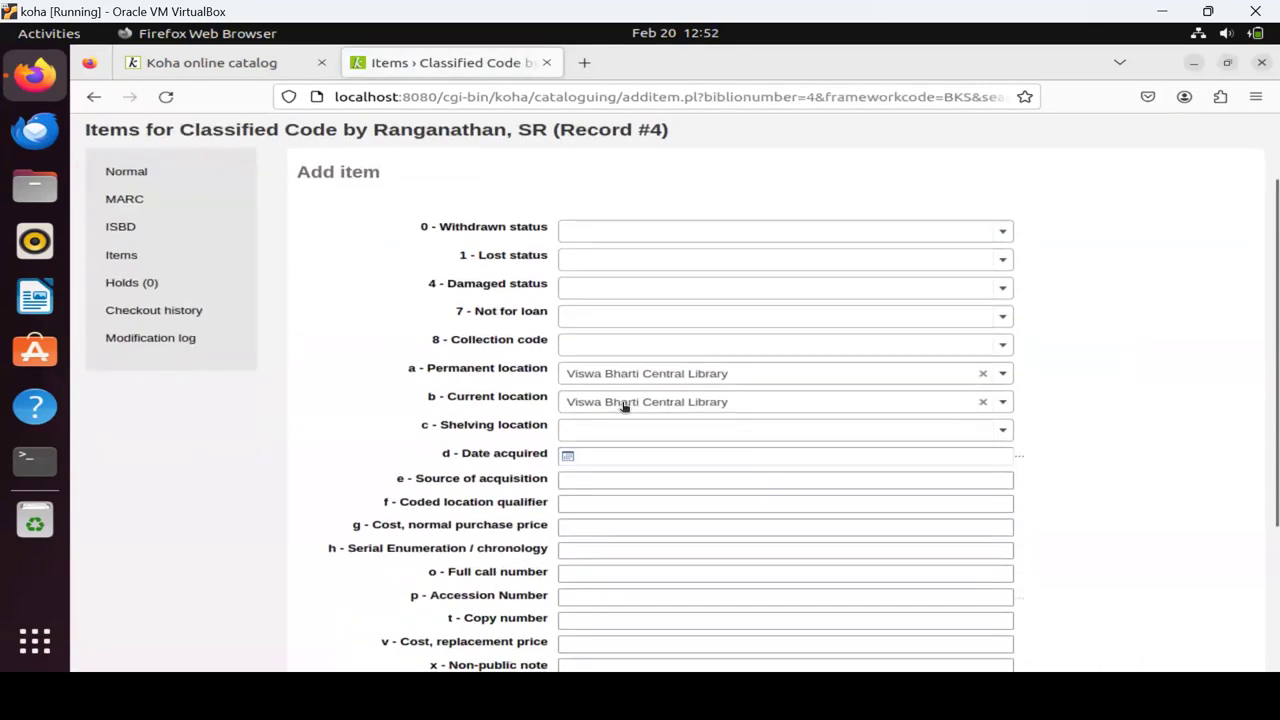
scroll(620, 410, "down", 4)
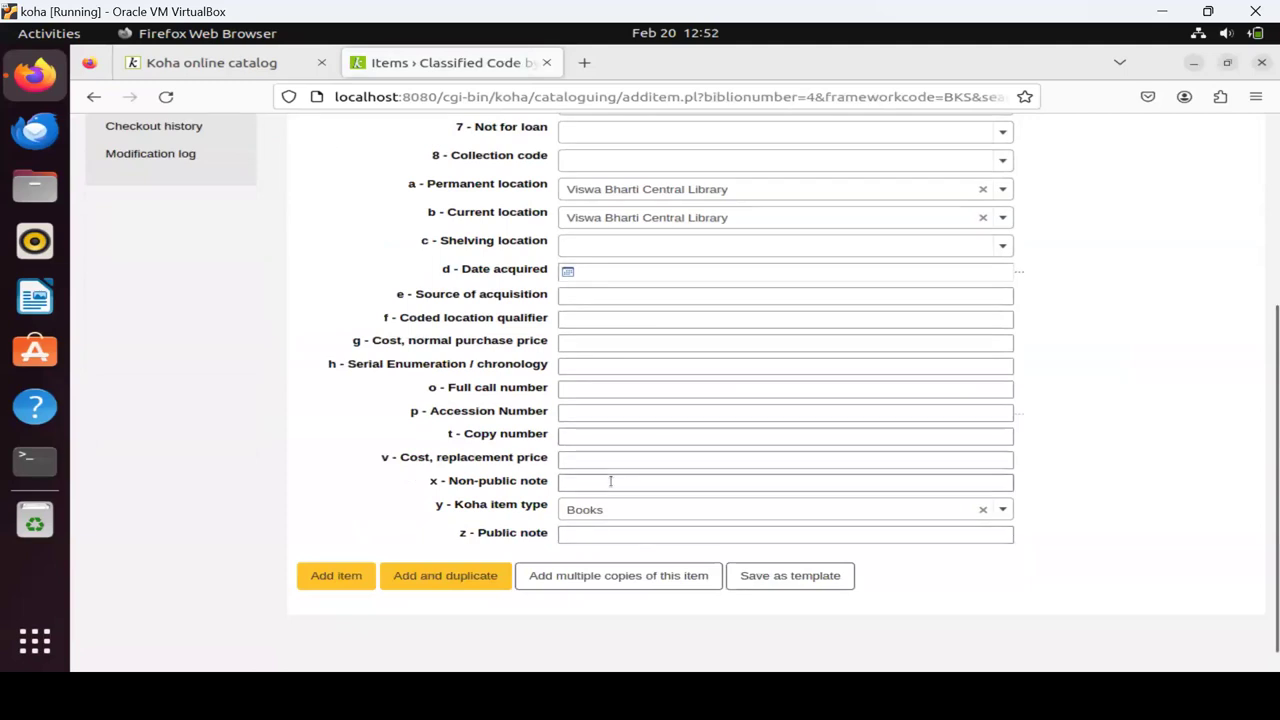
left_click(592, 390)
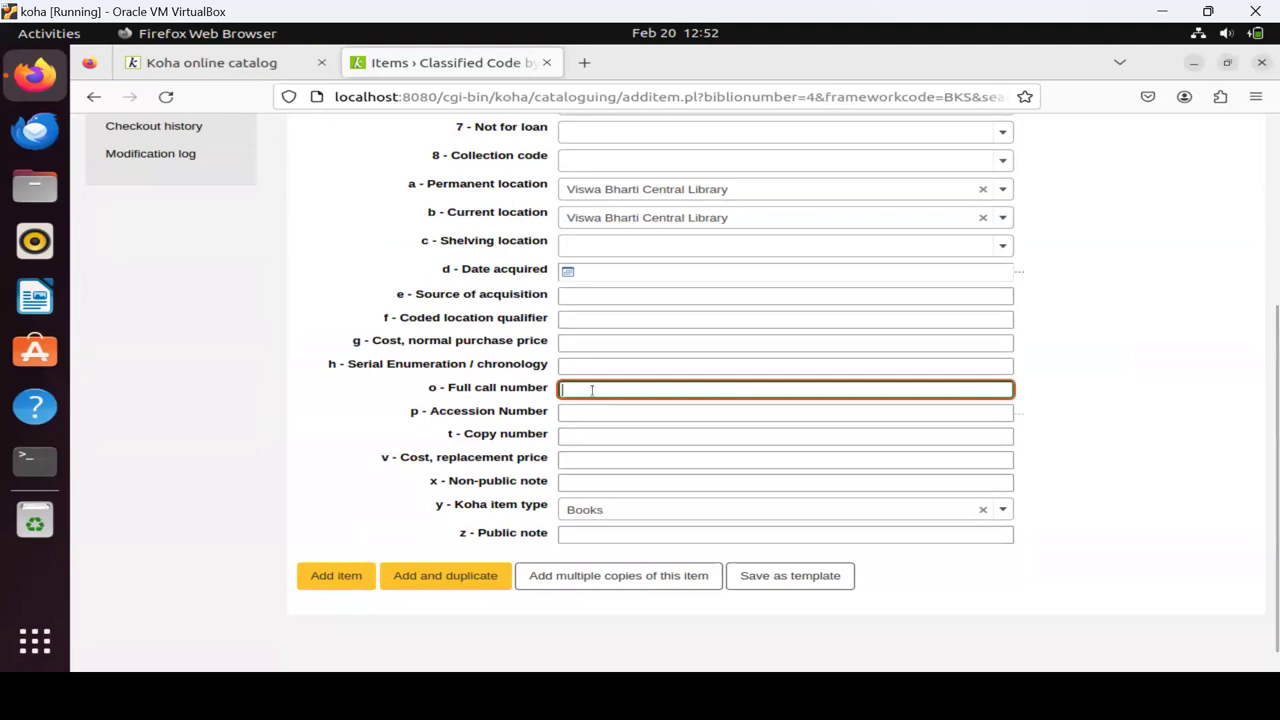
Add item B102 with call number 024 RAN to Record #4.
type("0")
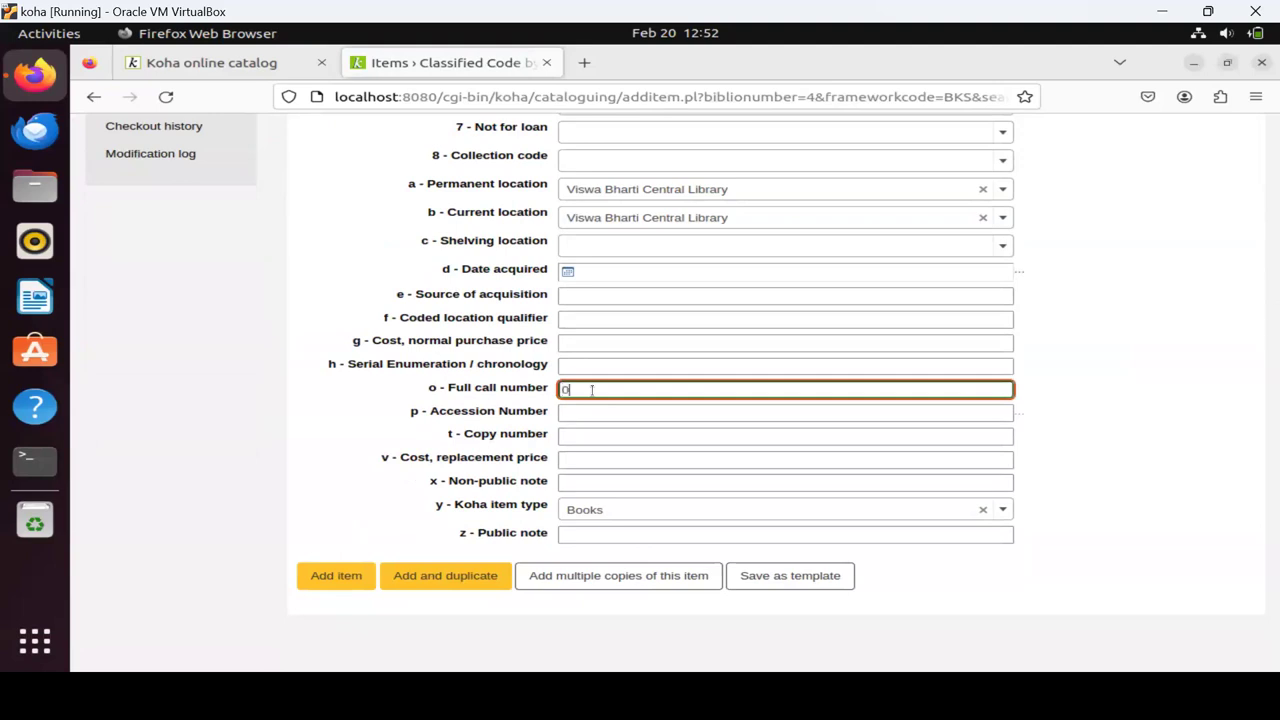
type("24 RAN")
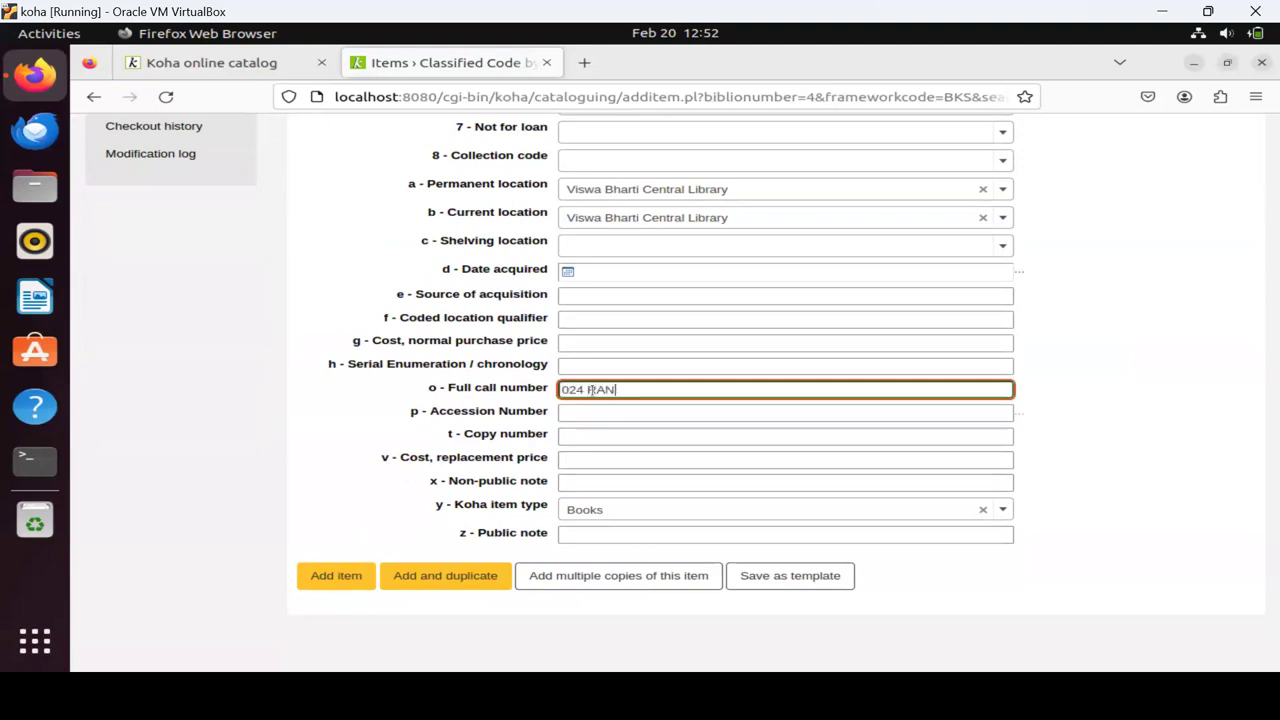
left_click(585, 414)
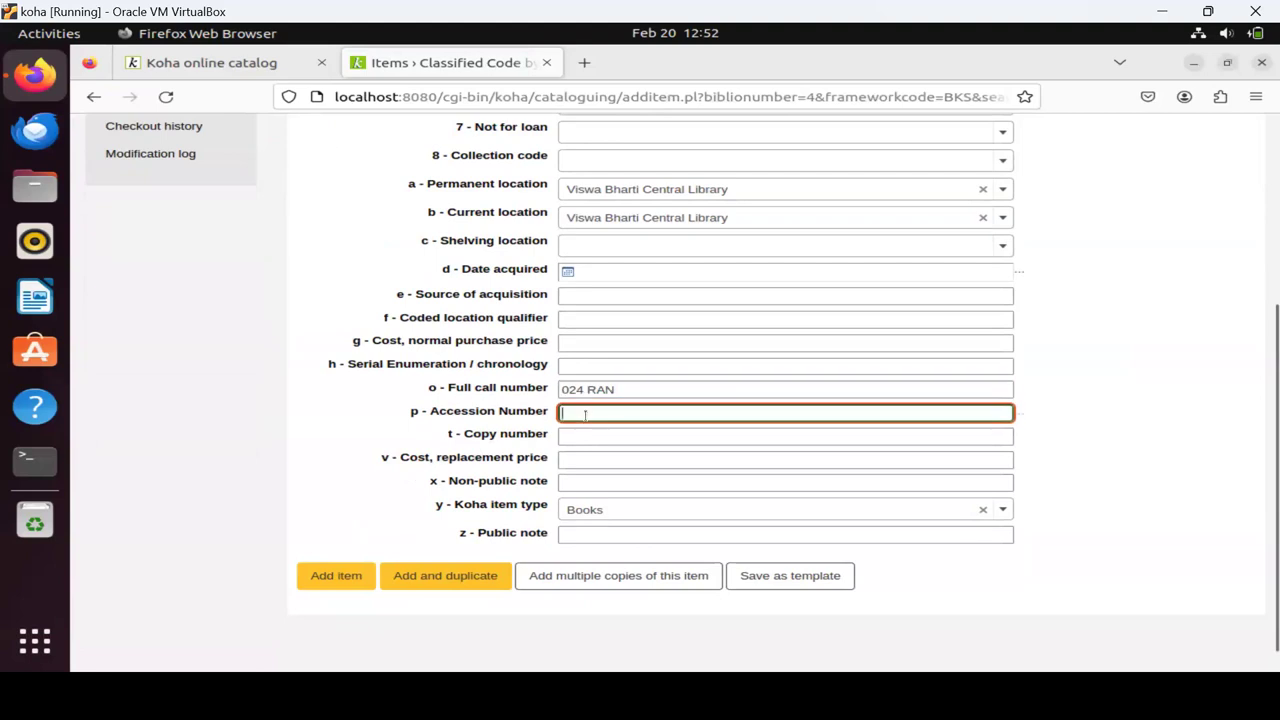
type("B102")
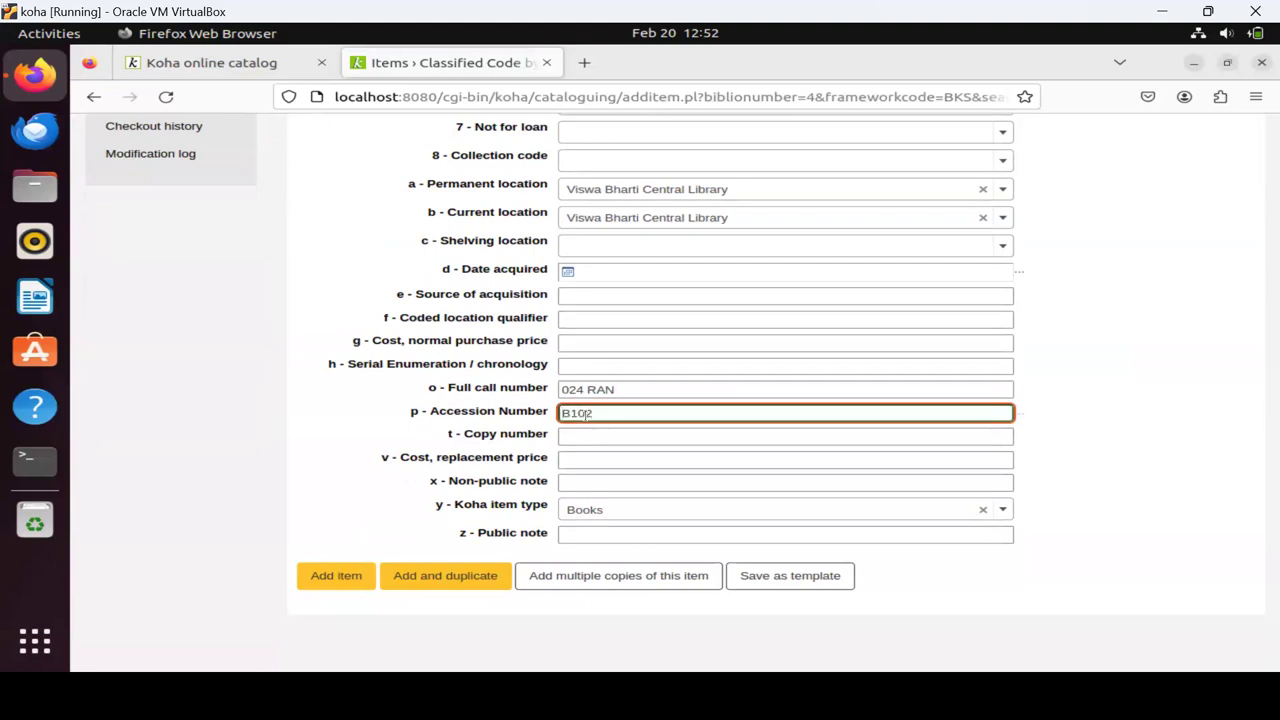
left_click(587, 456)
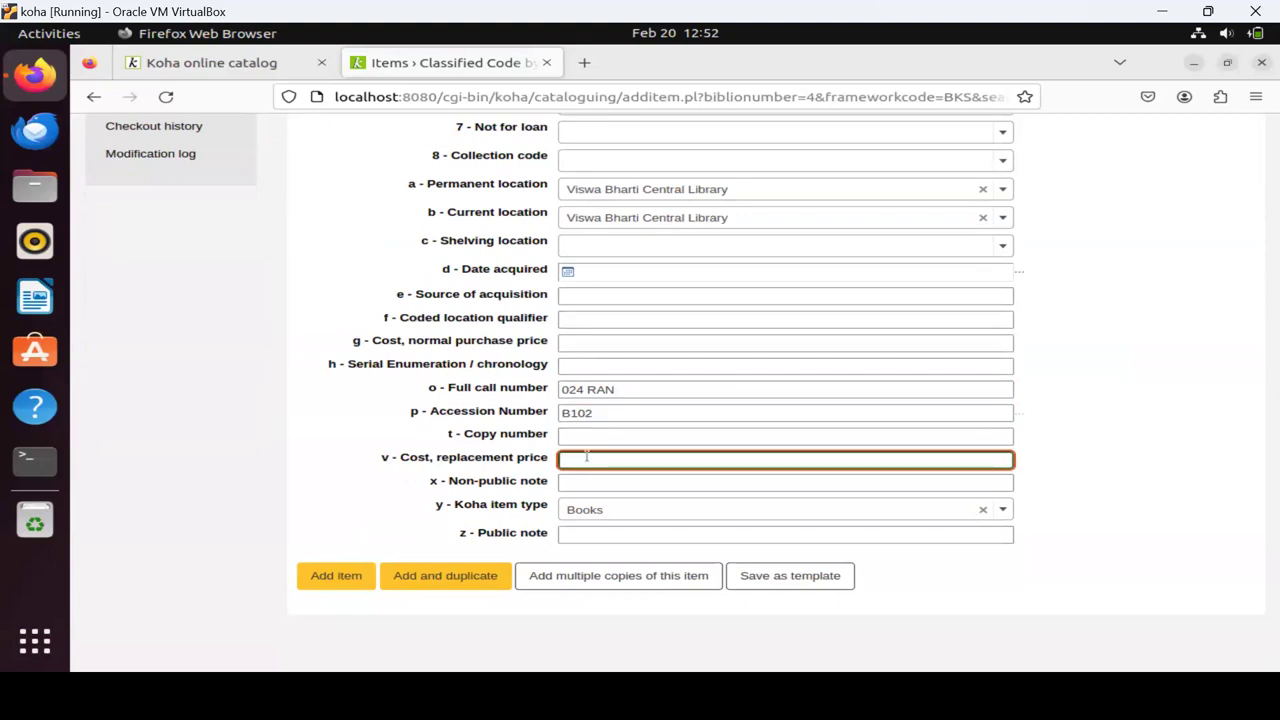
left_click(587, 368)
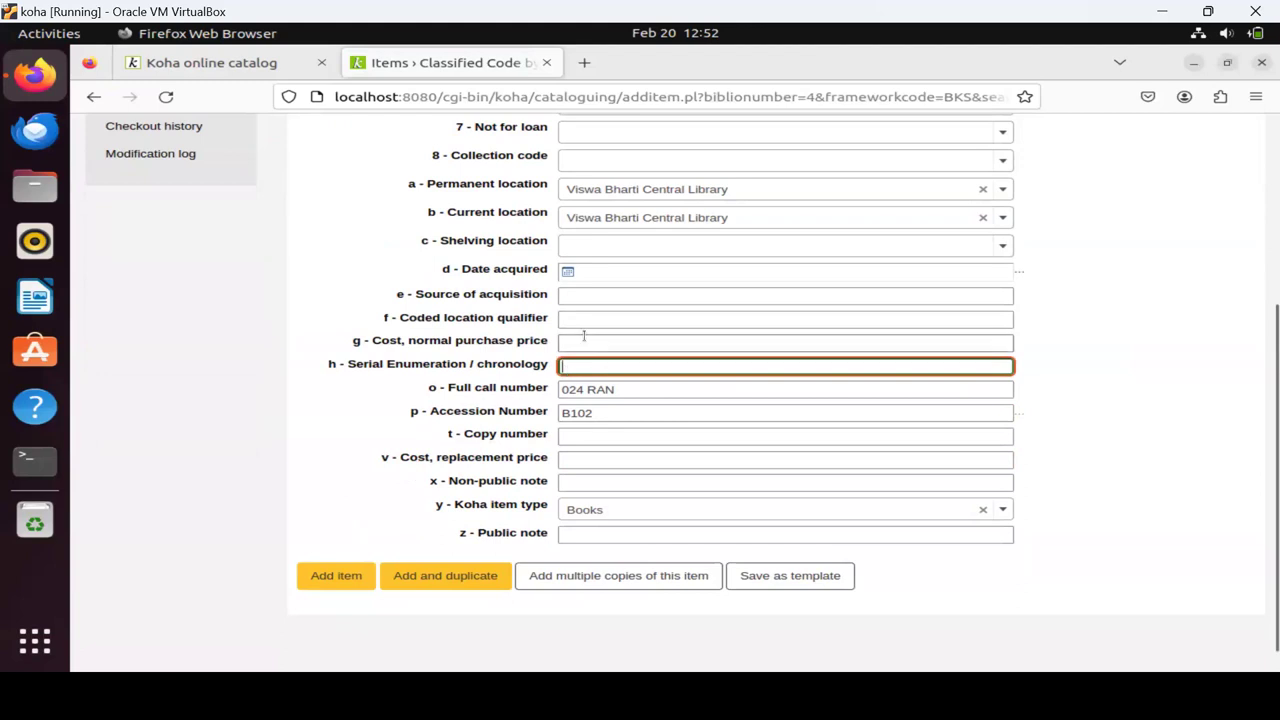
left_click(573, 462)
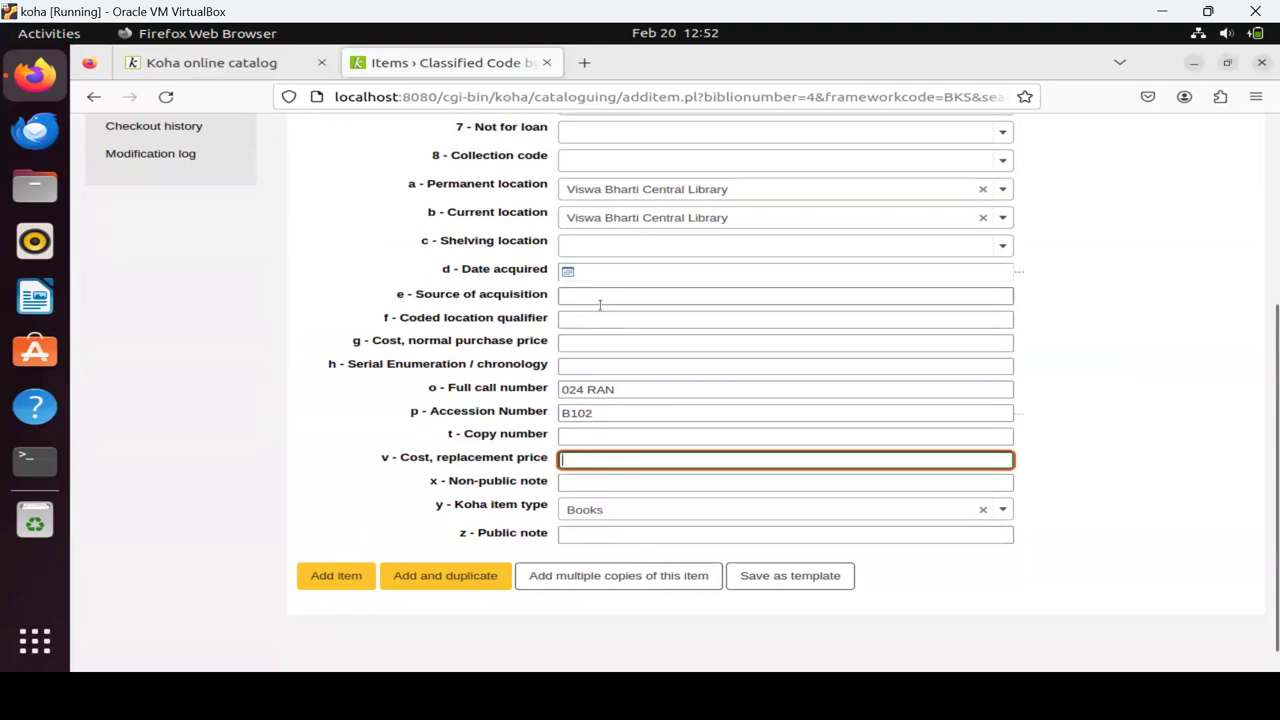
scroll(600, 305, "up", 3)
scroll(600, 305, "down", 4)
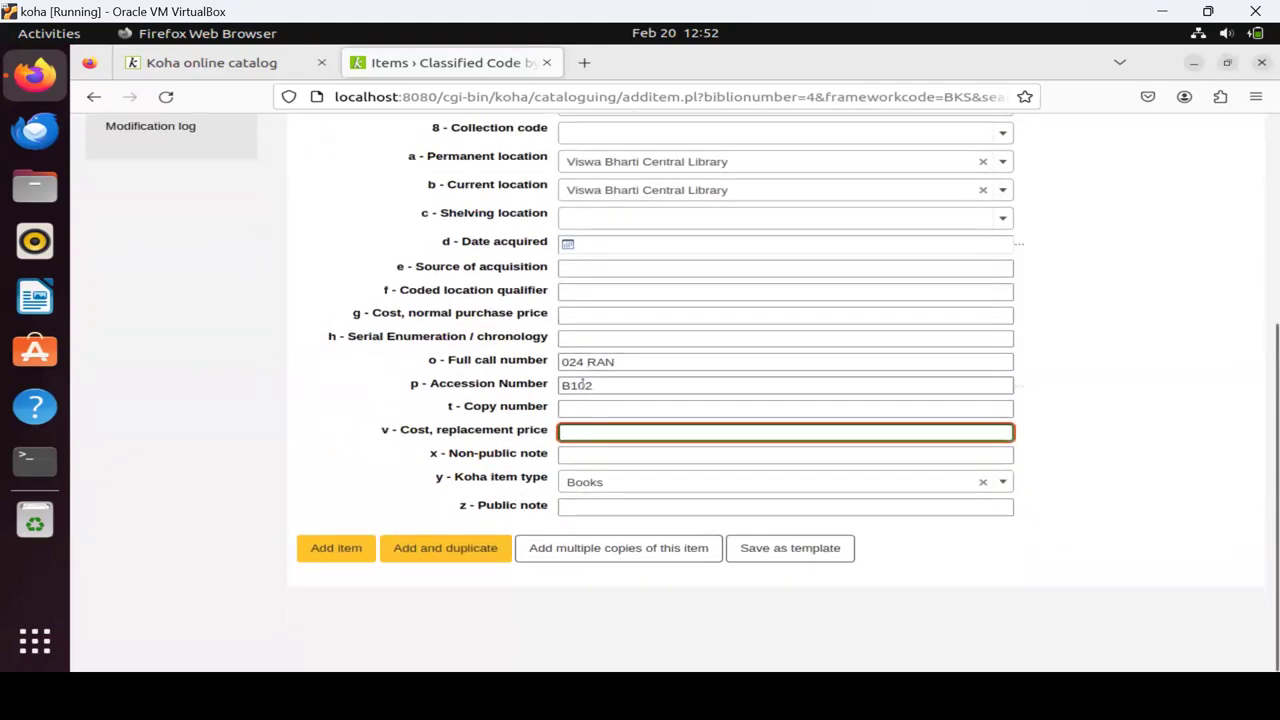
left_click(341, 547)
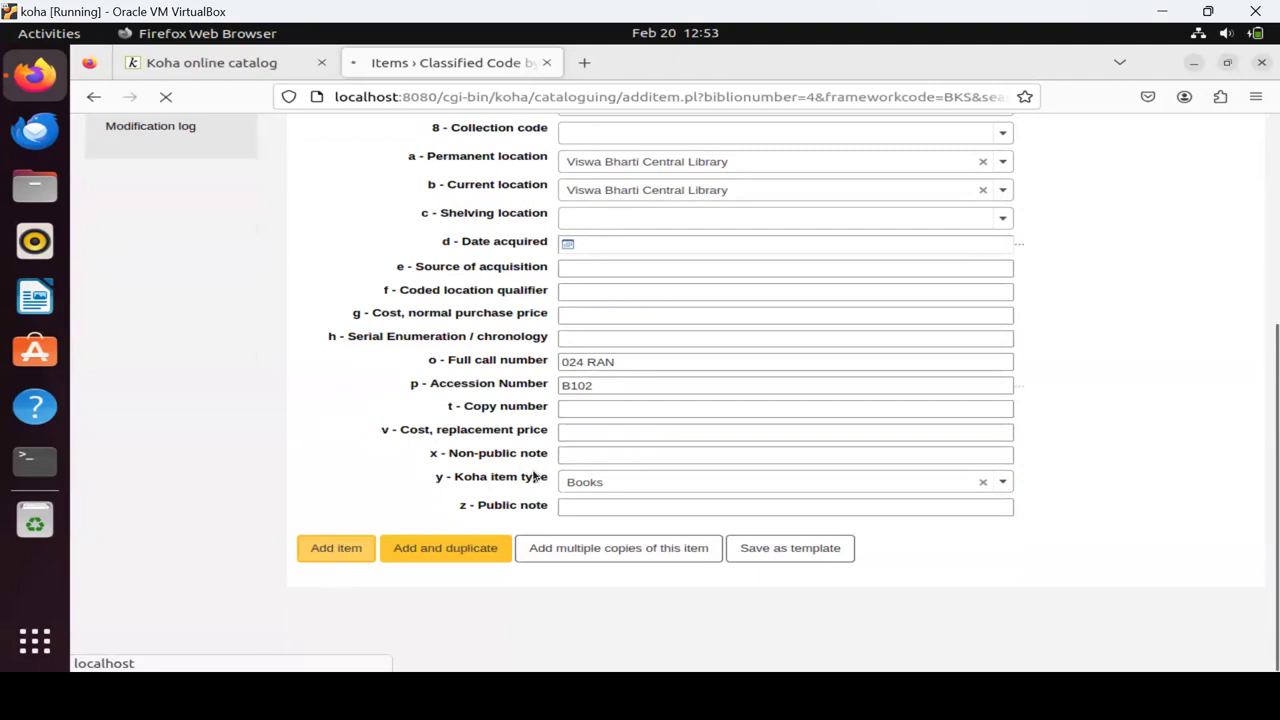
left_click(346, 552)
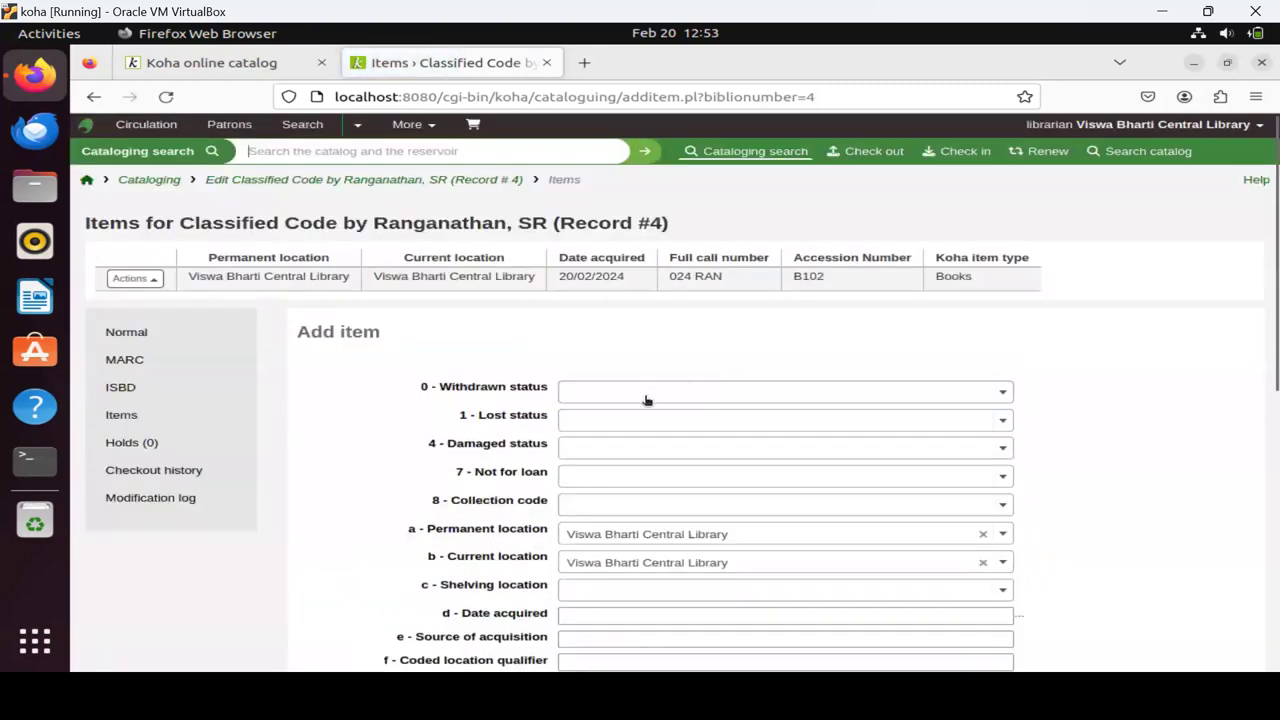
Create items B103–B107 by entering accession number B103 and adding 5 copies, then return home.
scroll(640, 398, "down", 5)
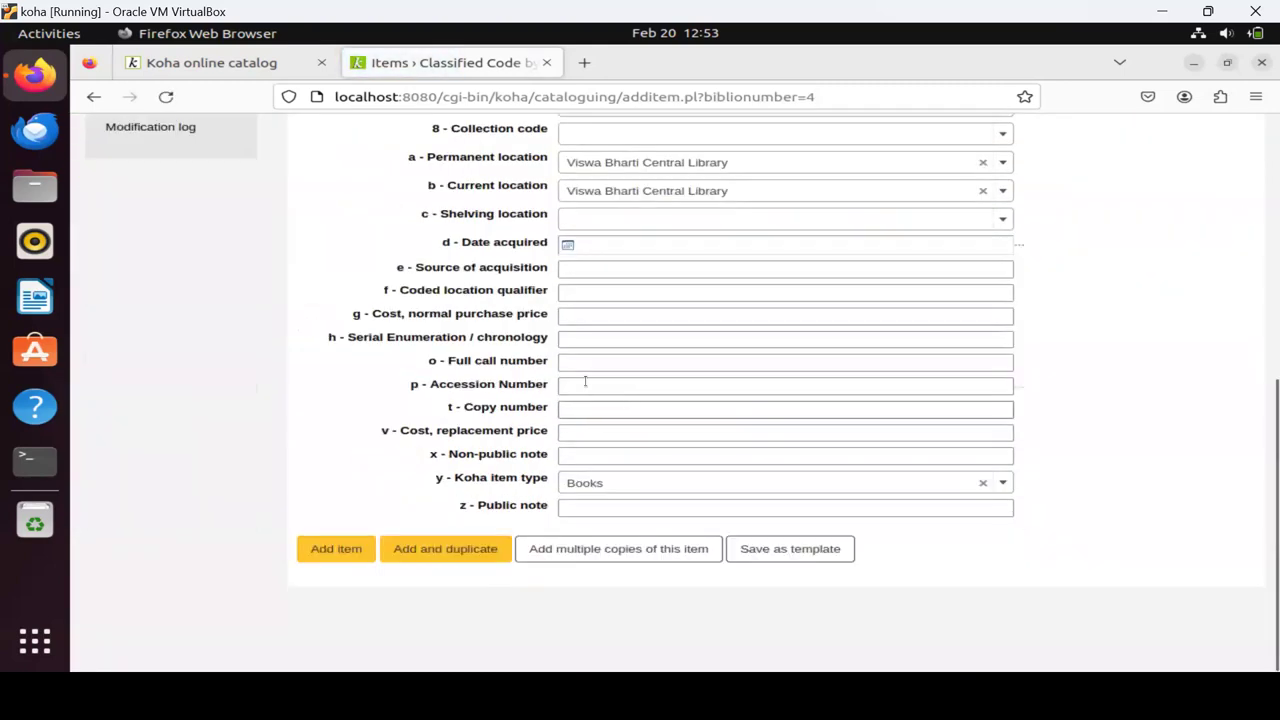
left_click(582, 390)
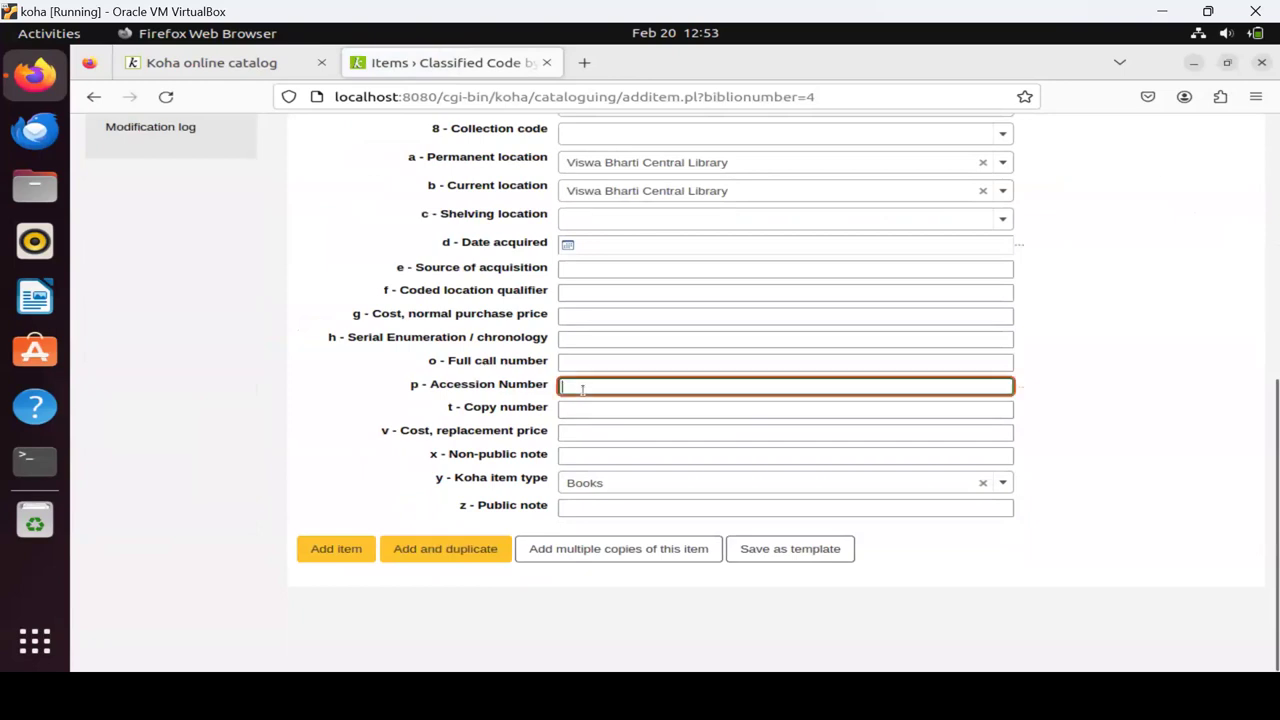
type("B103")
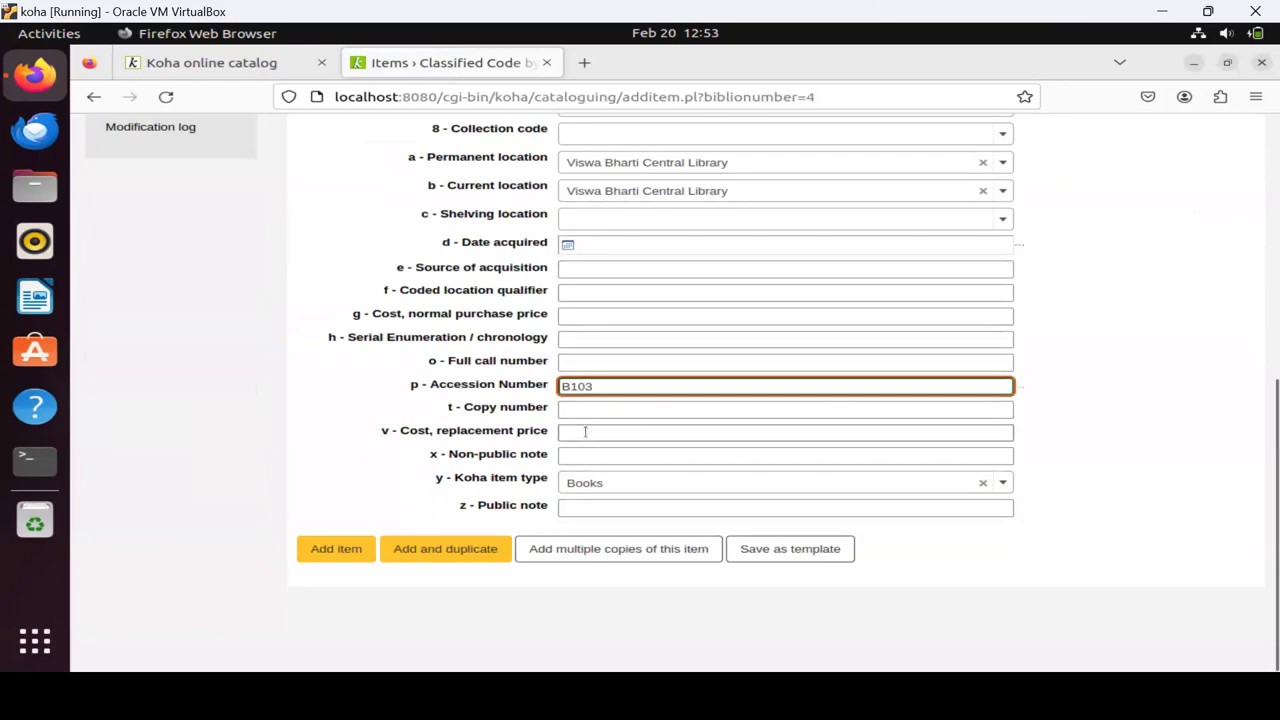
left_click(591, 553)
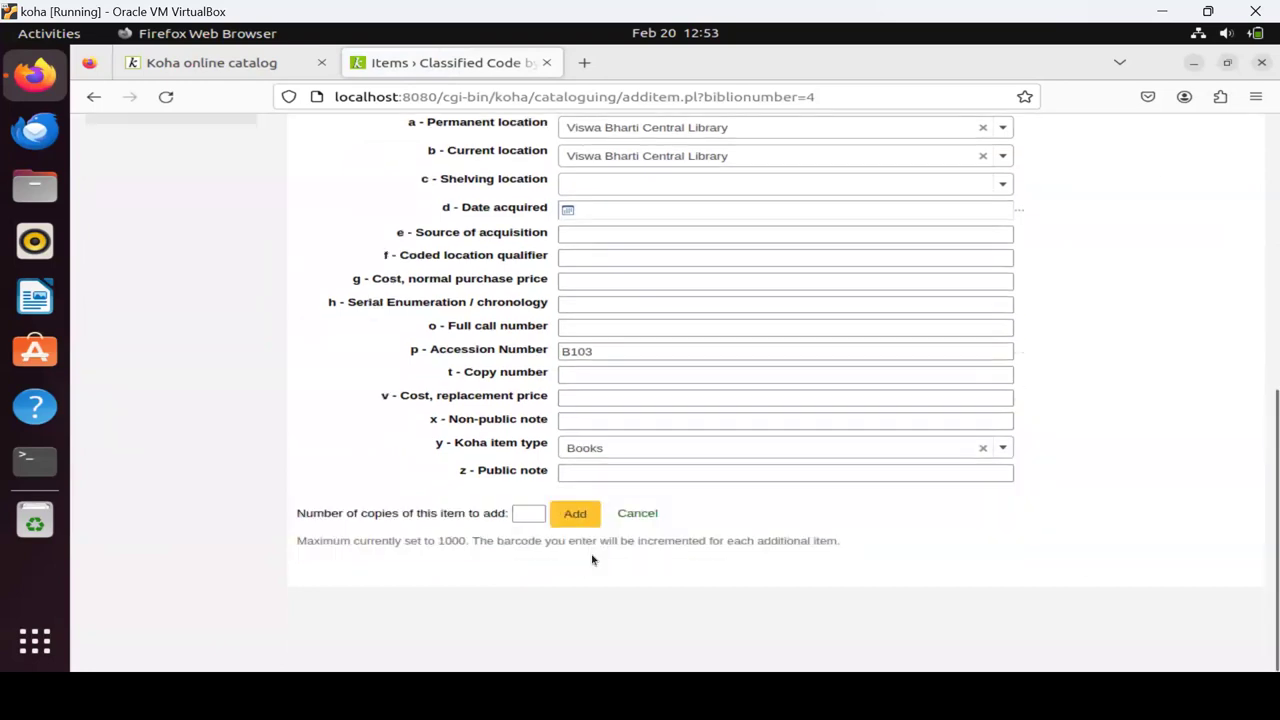
left_click(531, 513)
type("5")
left_click(578, 514)
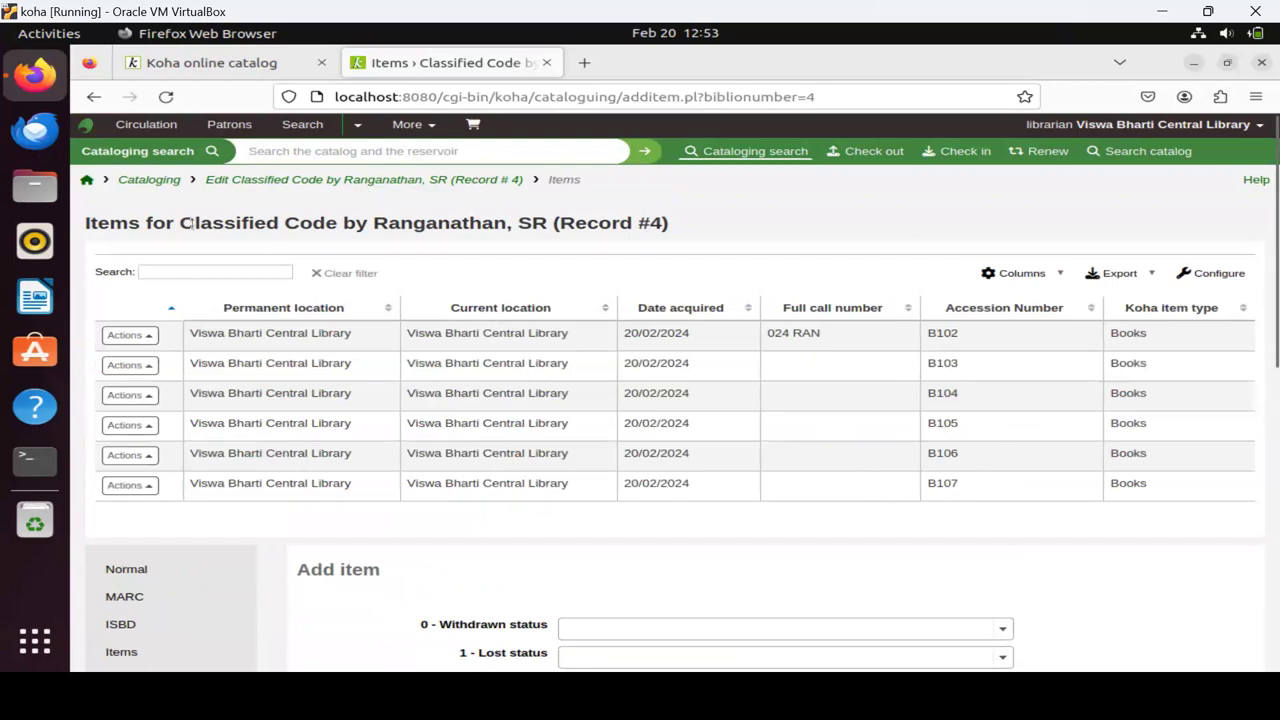
left_click(88, 181)
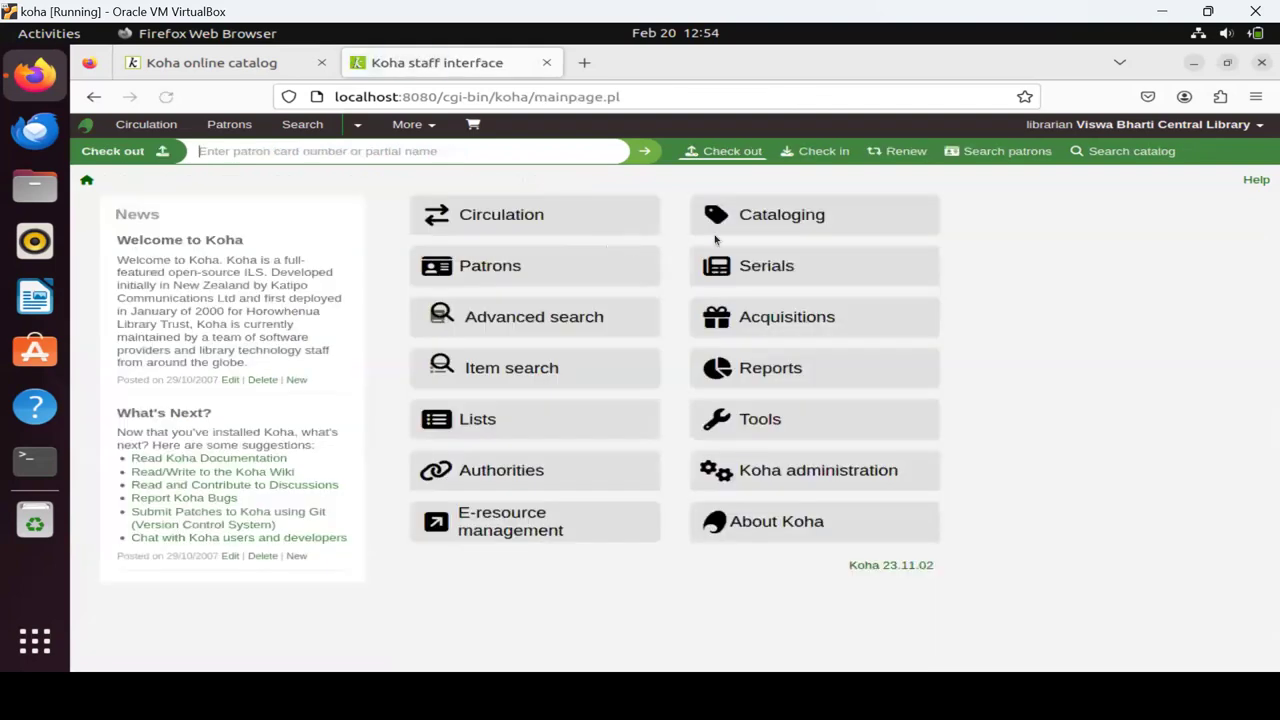
Open the Cataloging module from the staff home page.
left_click(752, 222)
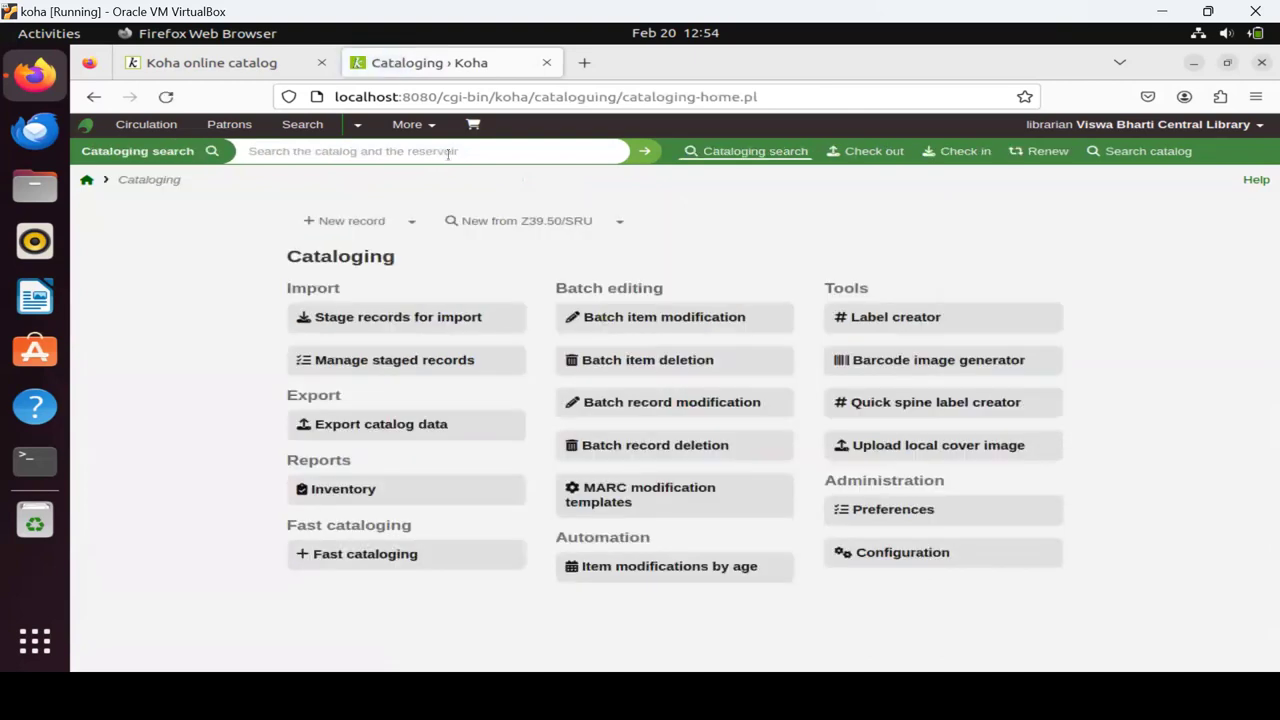
Search the catalog for 'ranganathan' and open the Classified Code record.
type("Cl")
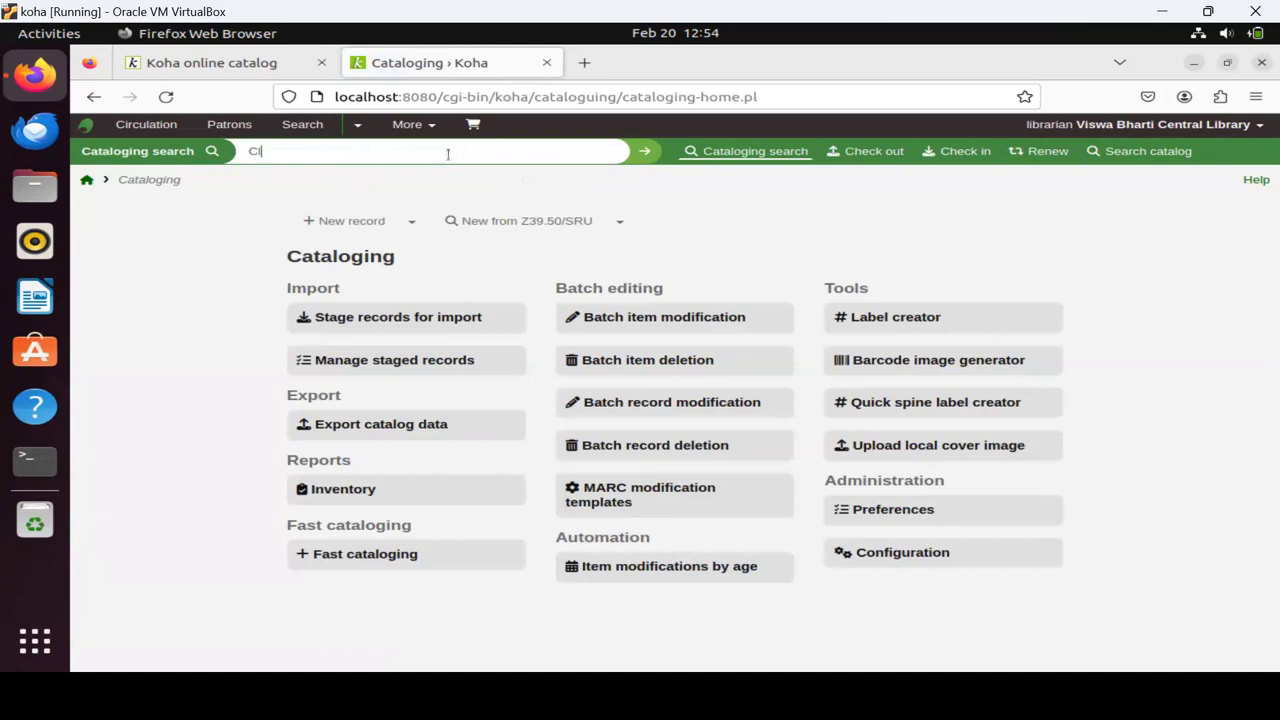
type("assied")
key("Return")
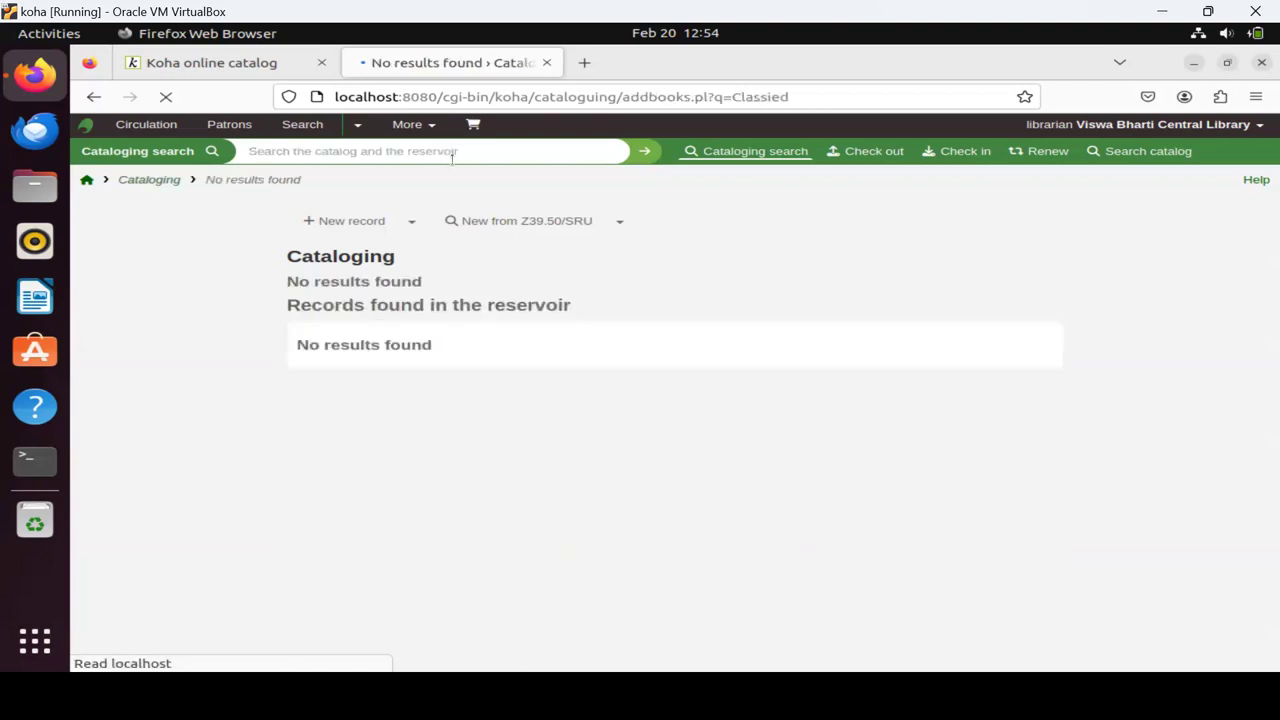
left_click(442, 151)
type("r")
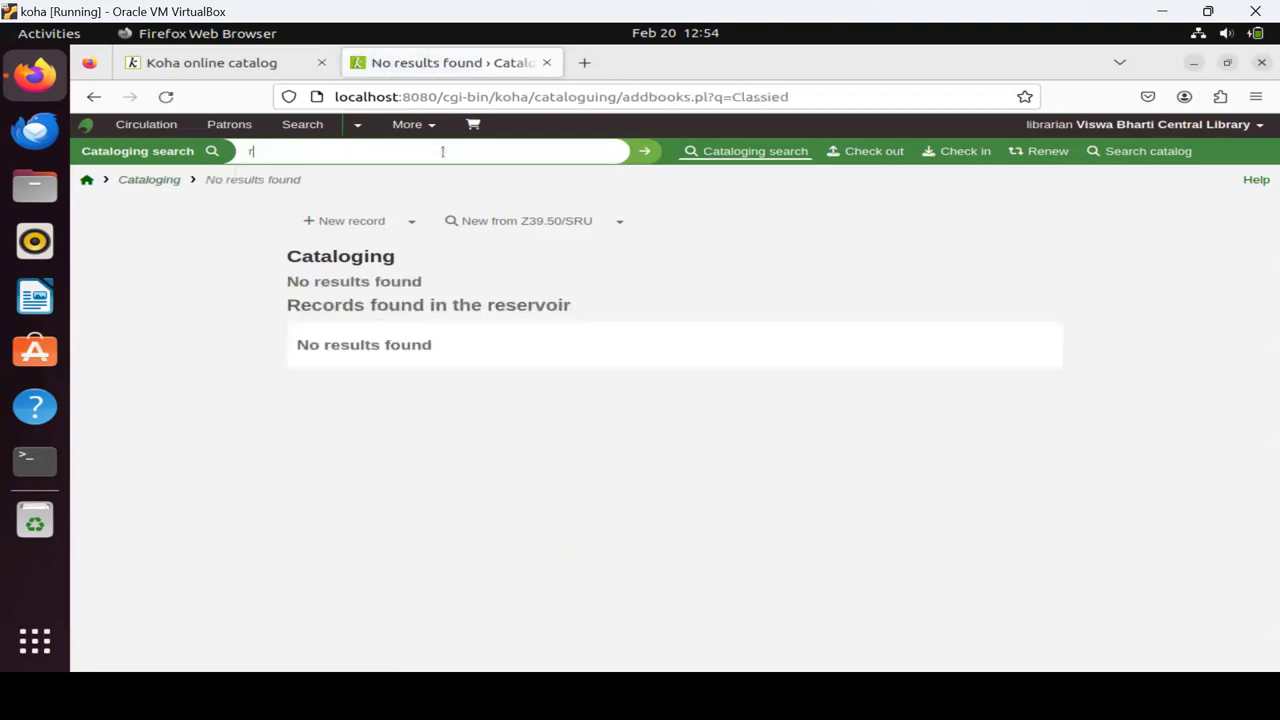
type("anganathan")
key("Return")
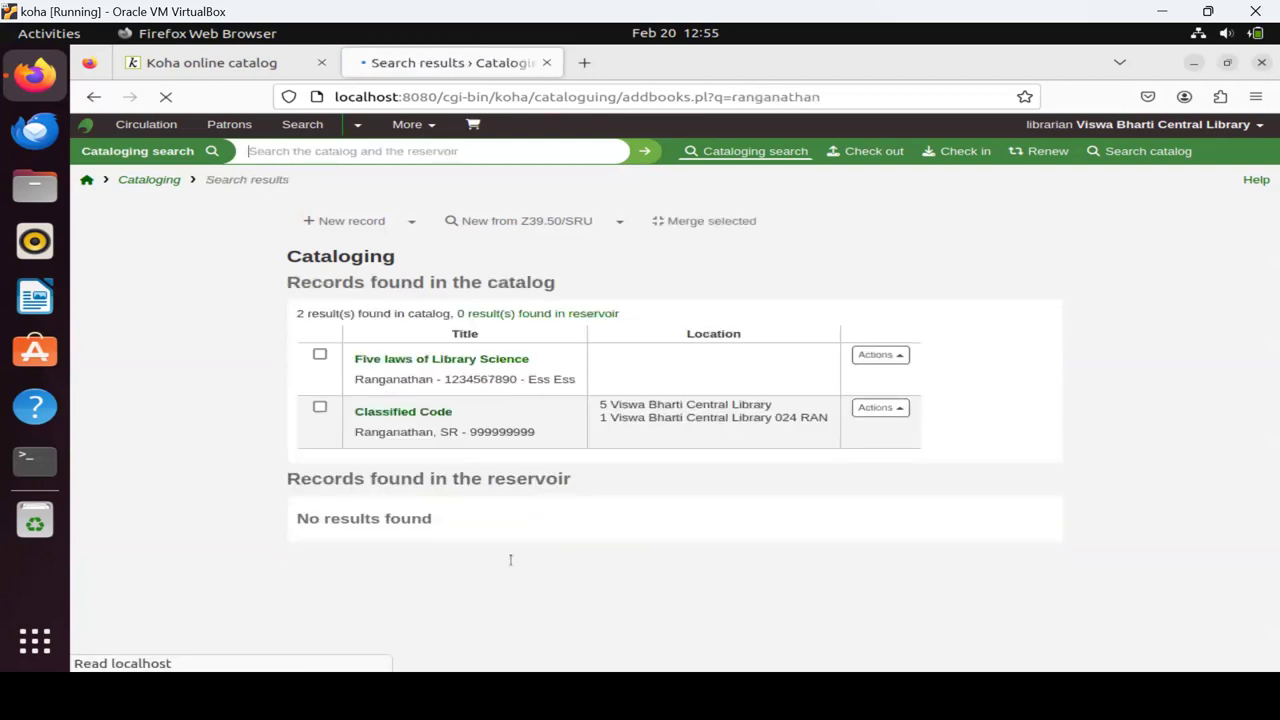
left_click(429, 413)
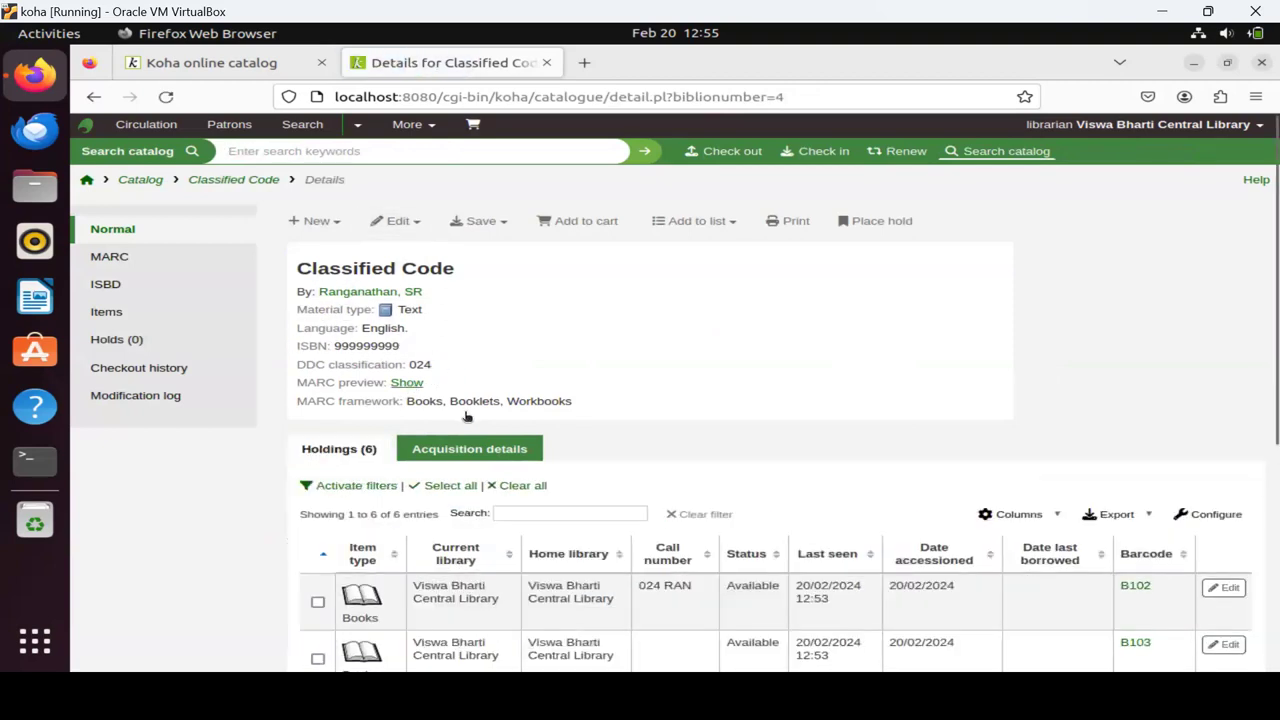
Through Edit > Edit items, add a new item with accession number B1000.
left_click(412, 221)
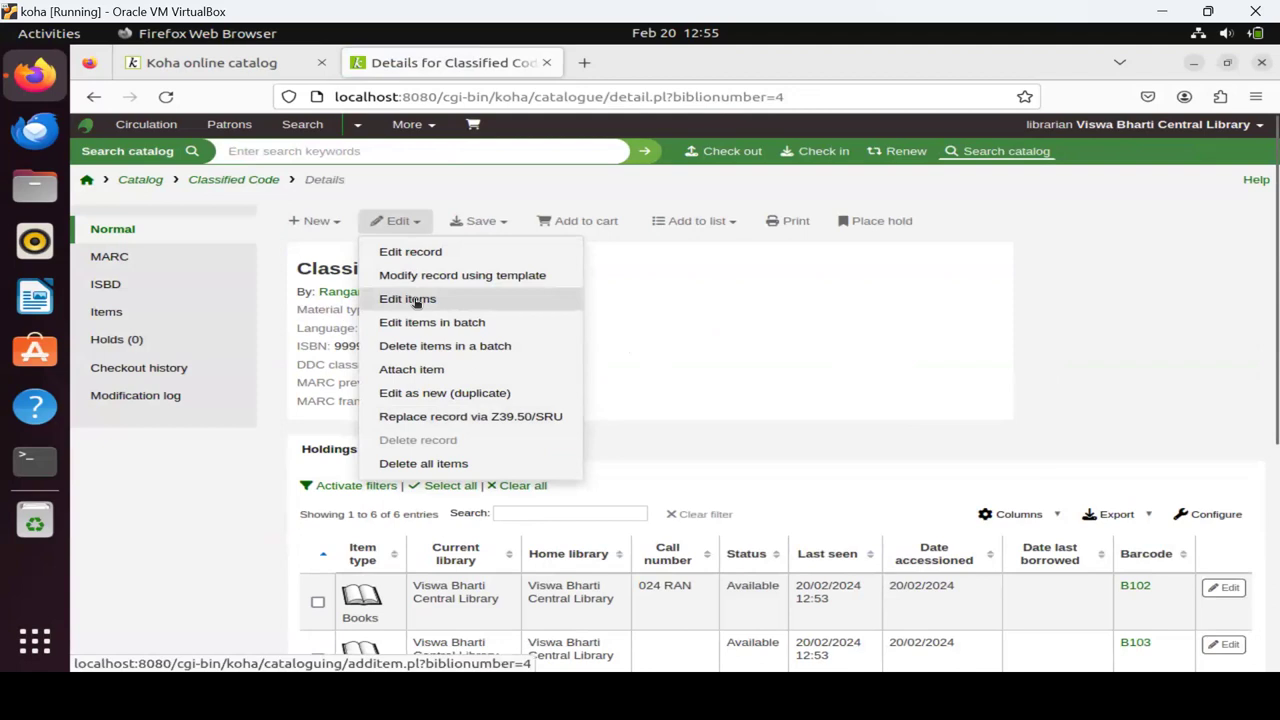
left_click(416, 300)
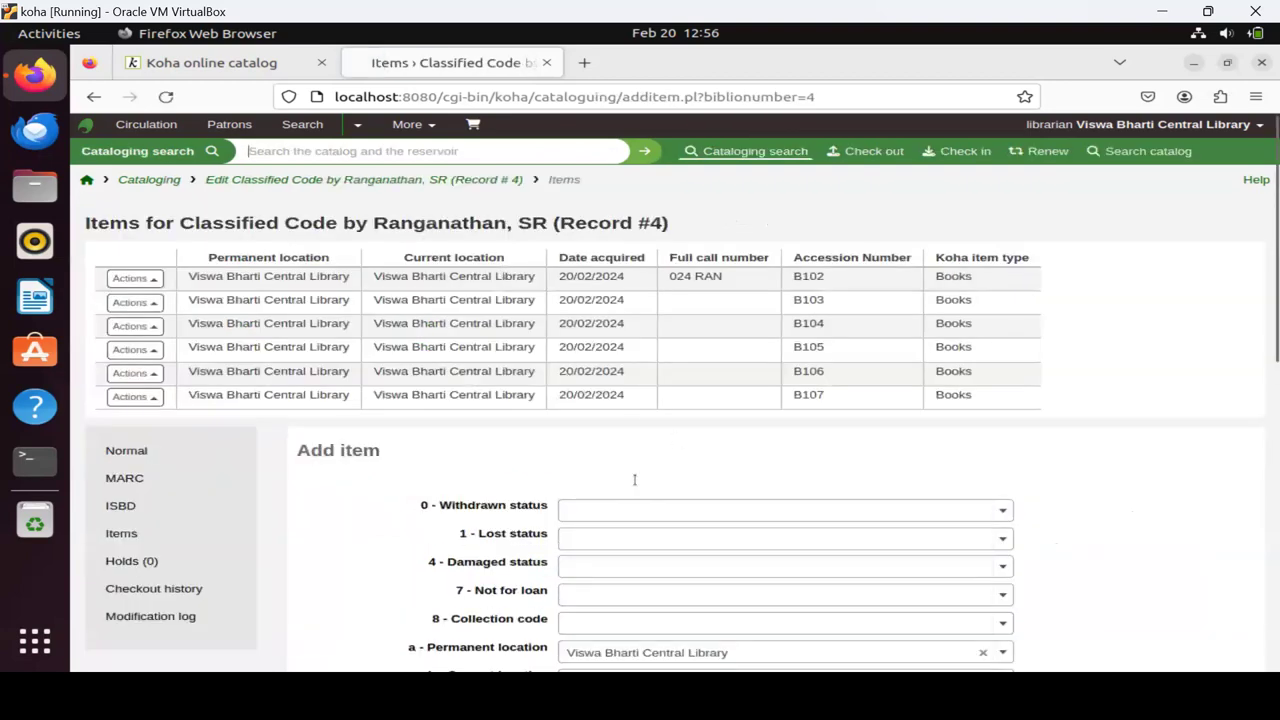
scroll(675, 453, "down", 3)
scroll(675, 453, "down", 5)
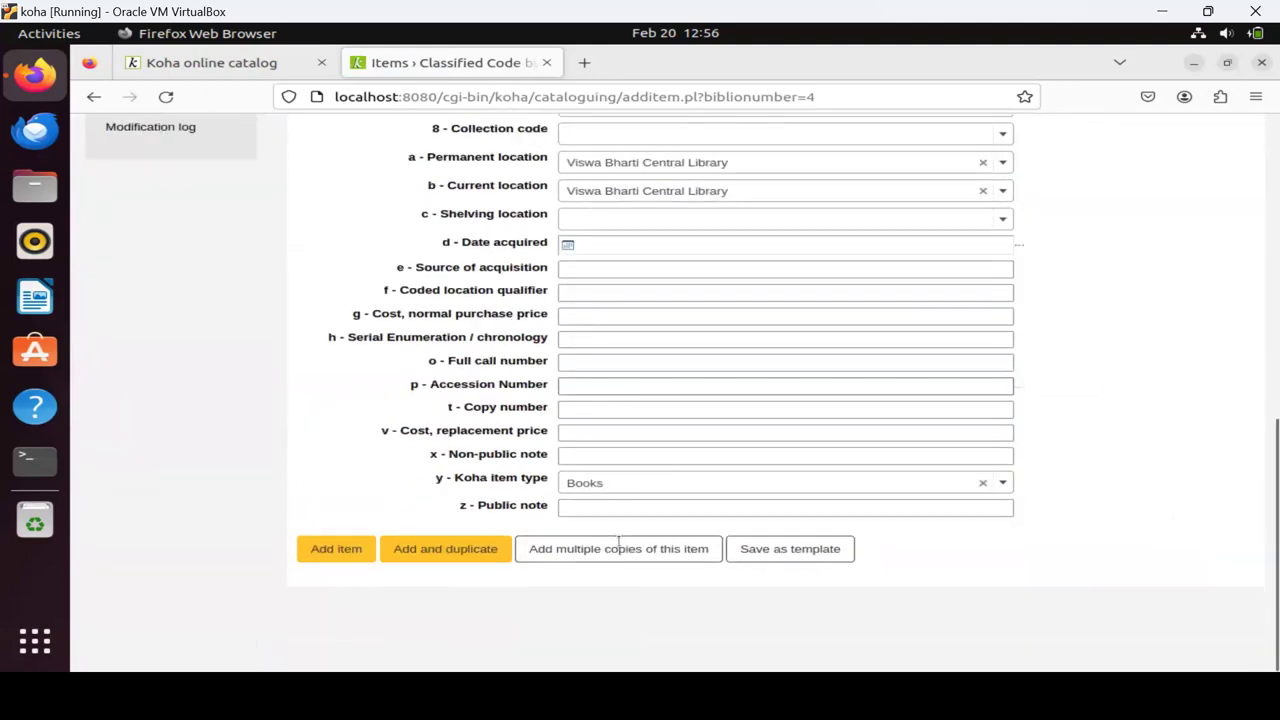
left_click(581, 384)
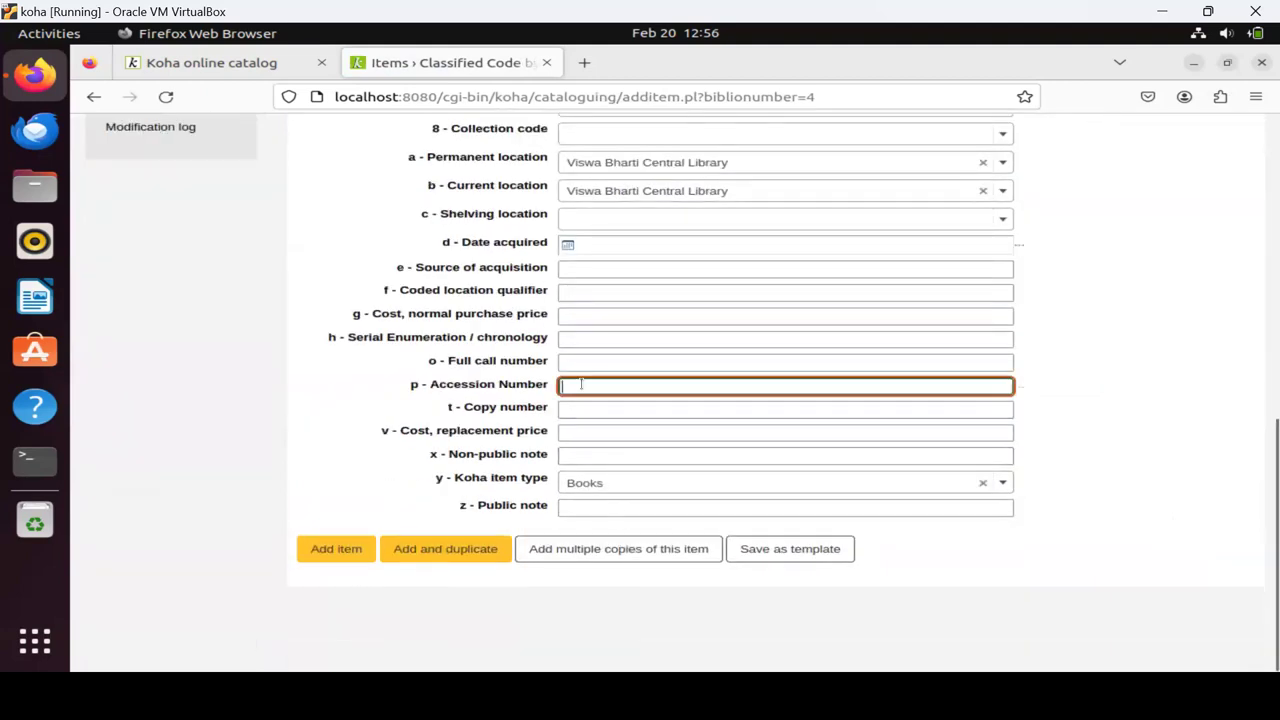
type("B10")
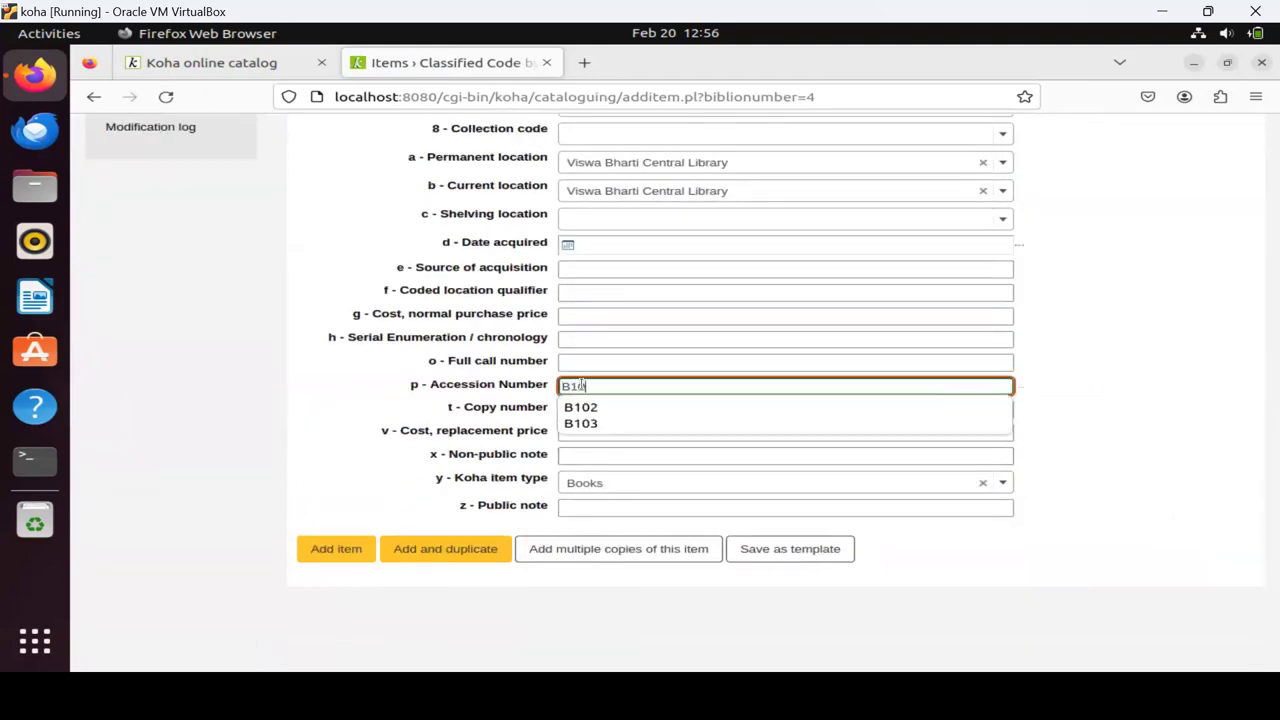
type("00")
left_click(338, 549)
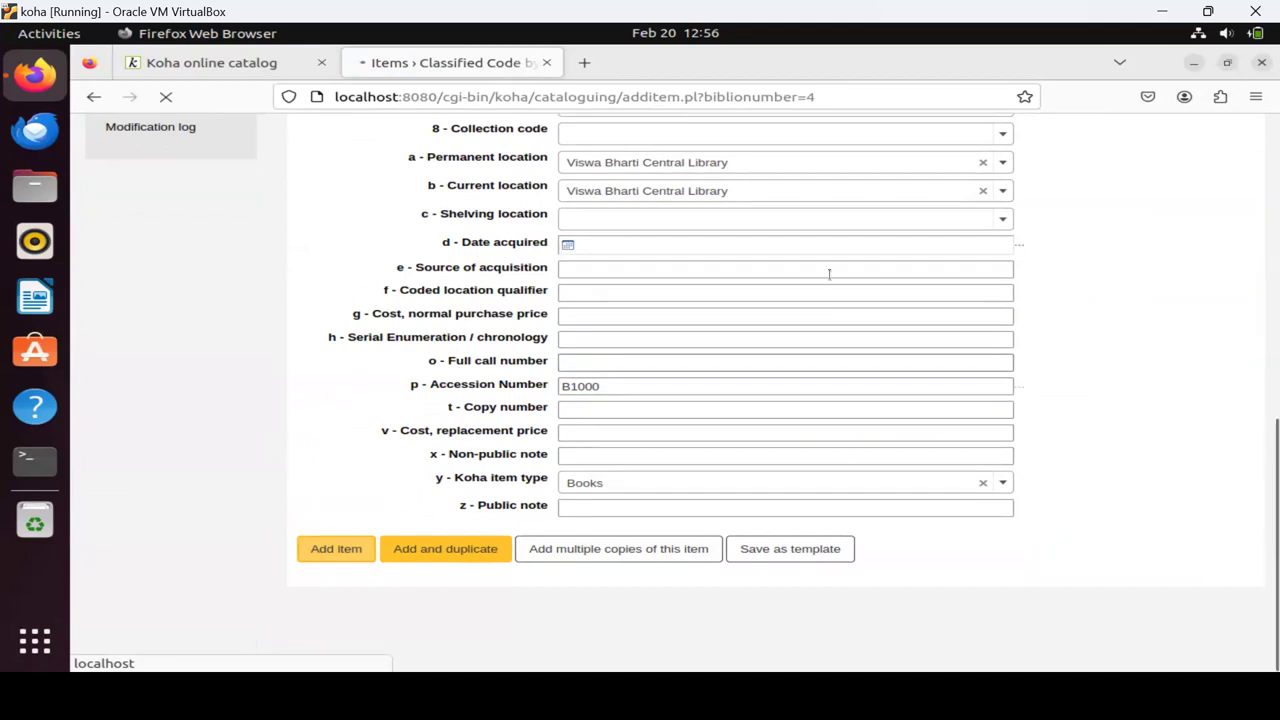
scroll(830, 279, "up", 2)
scroll(830, 279, "up", 4)
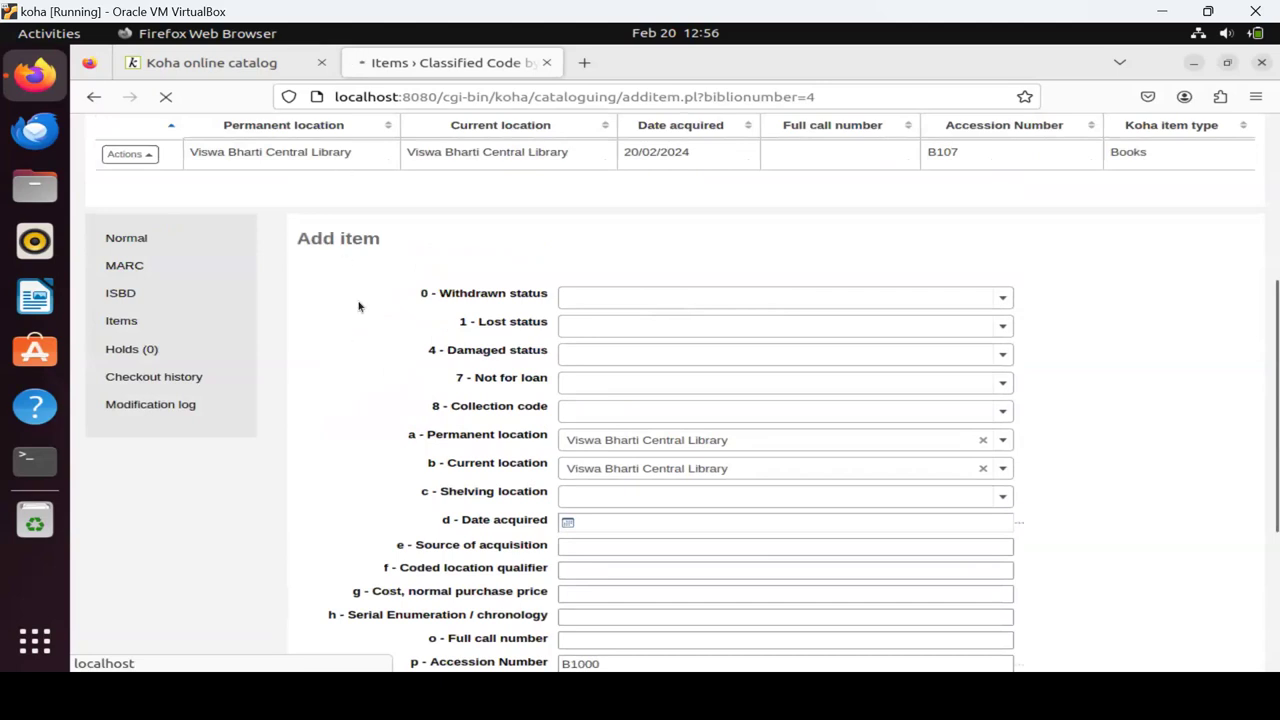
scroll(117, 220, "up", 7)
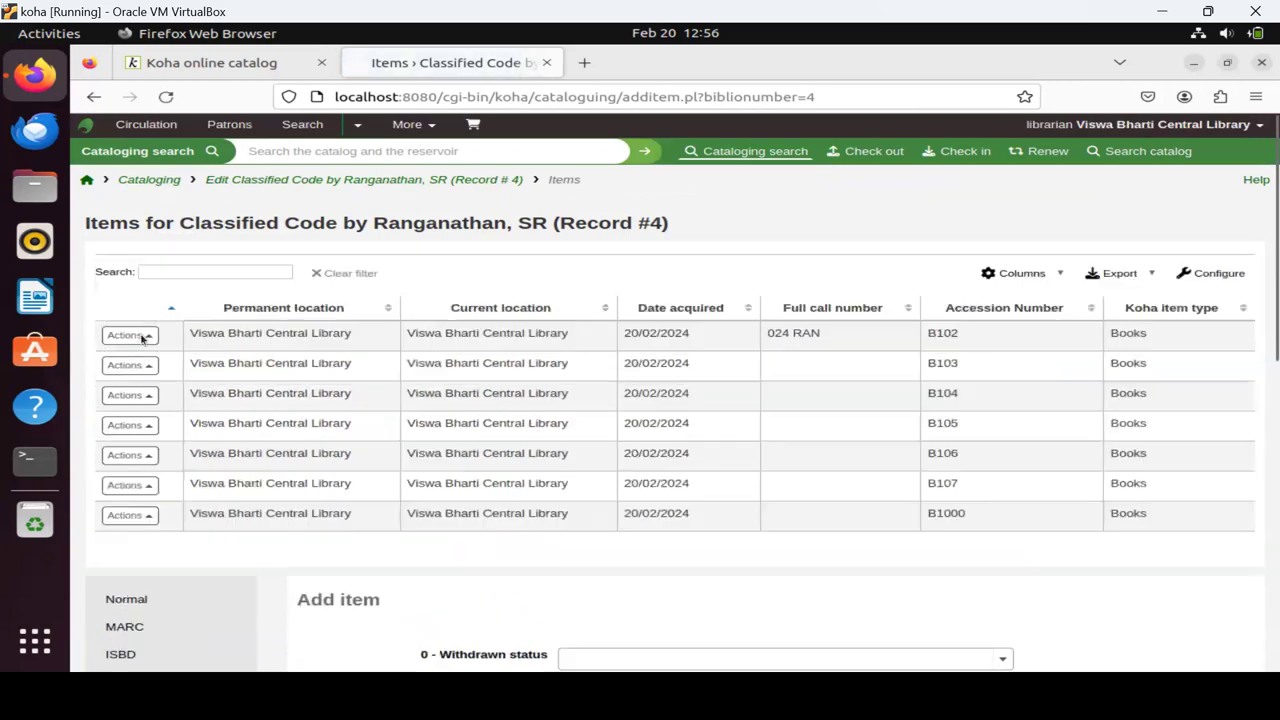
Set item B102's '1 - Lost status' to Lost, save the change, and go back home.
left_click(140, 336)
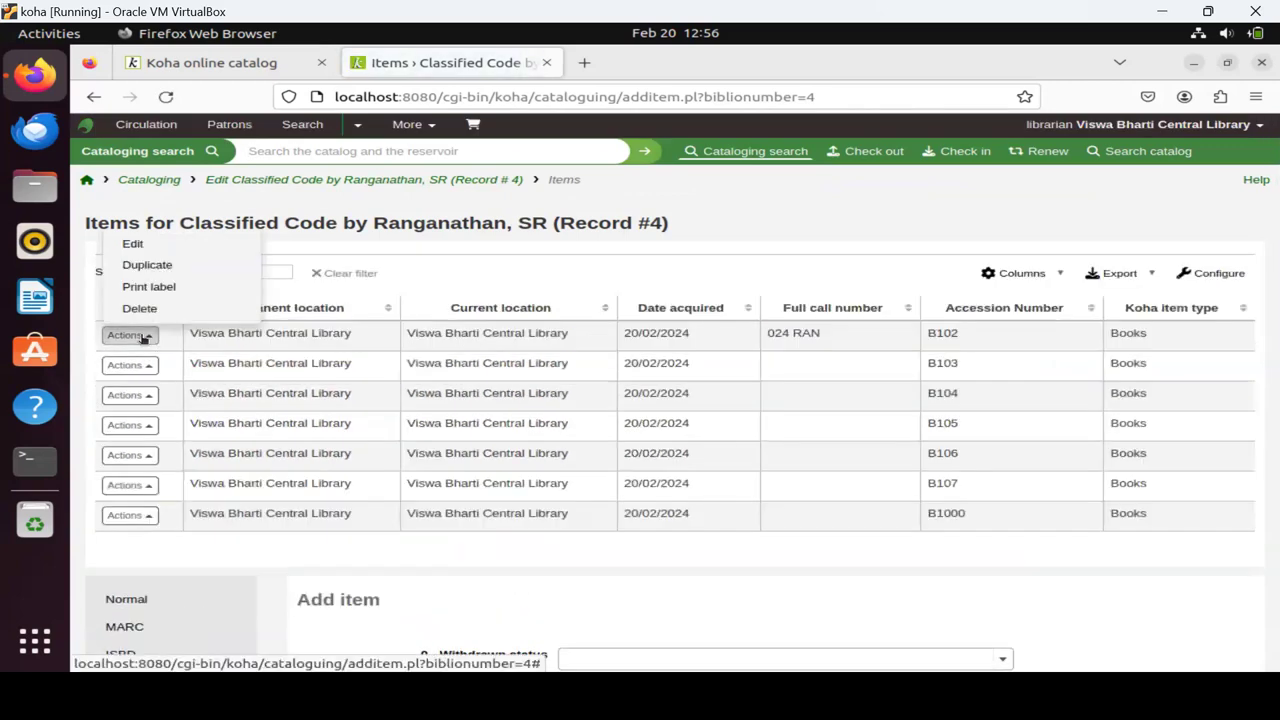
left_click(149, 247)
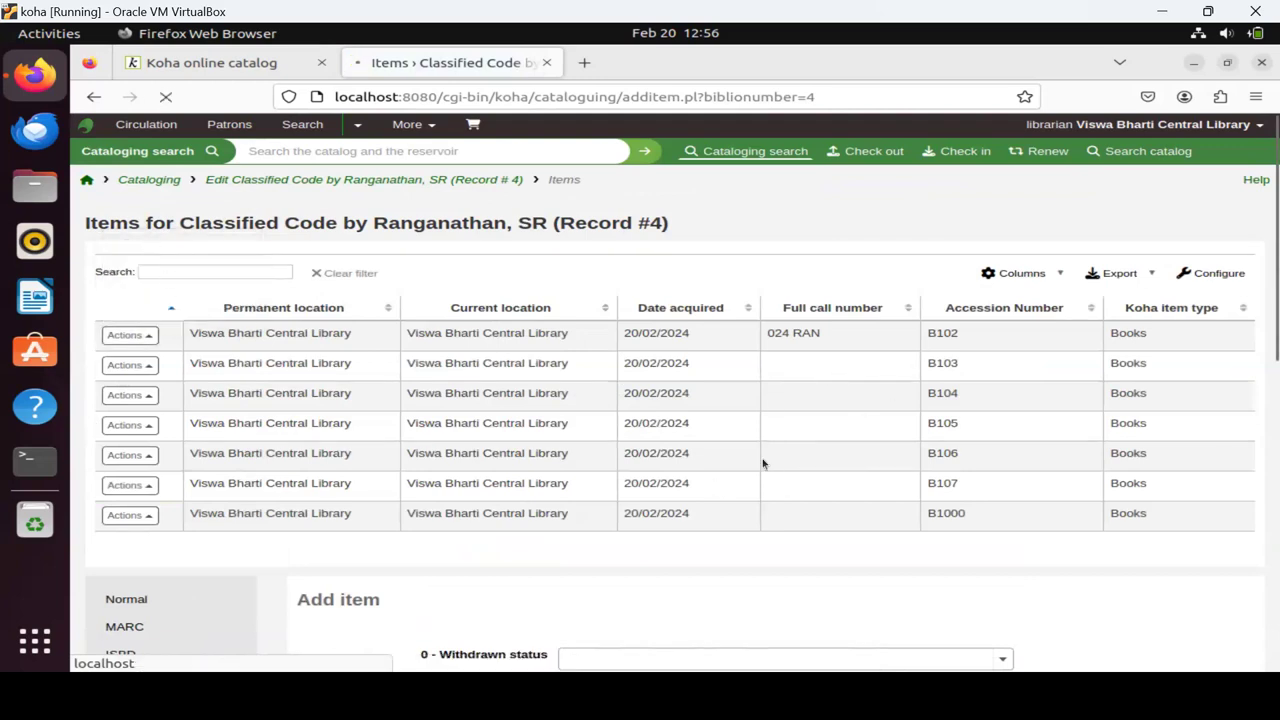
scroll(740, 470, "down", 10)
scroll(604, 538, "down", 1)
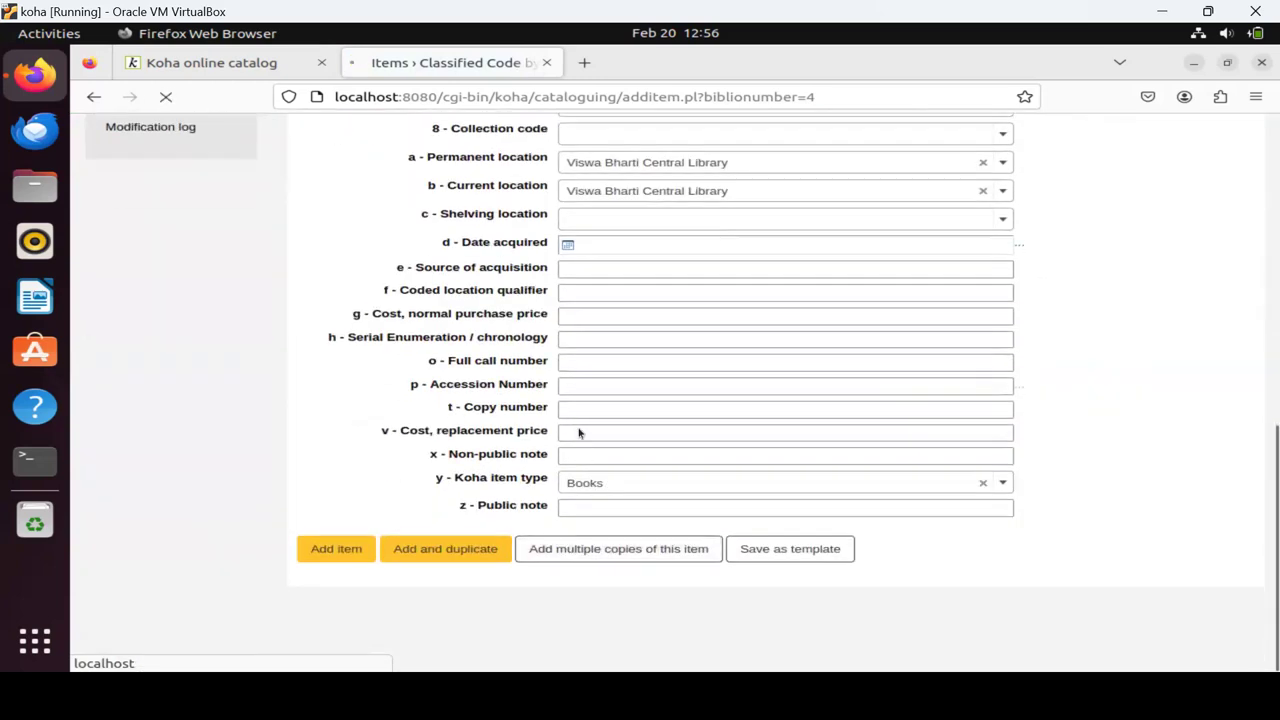
left_click(560, 386)
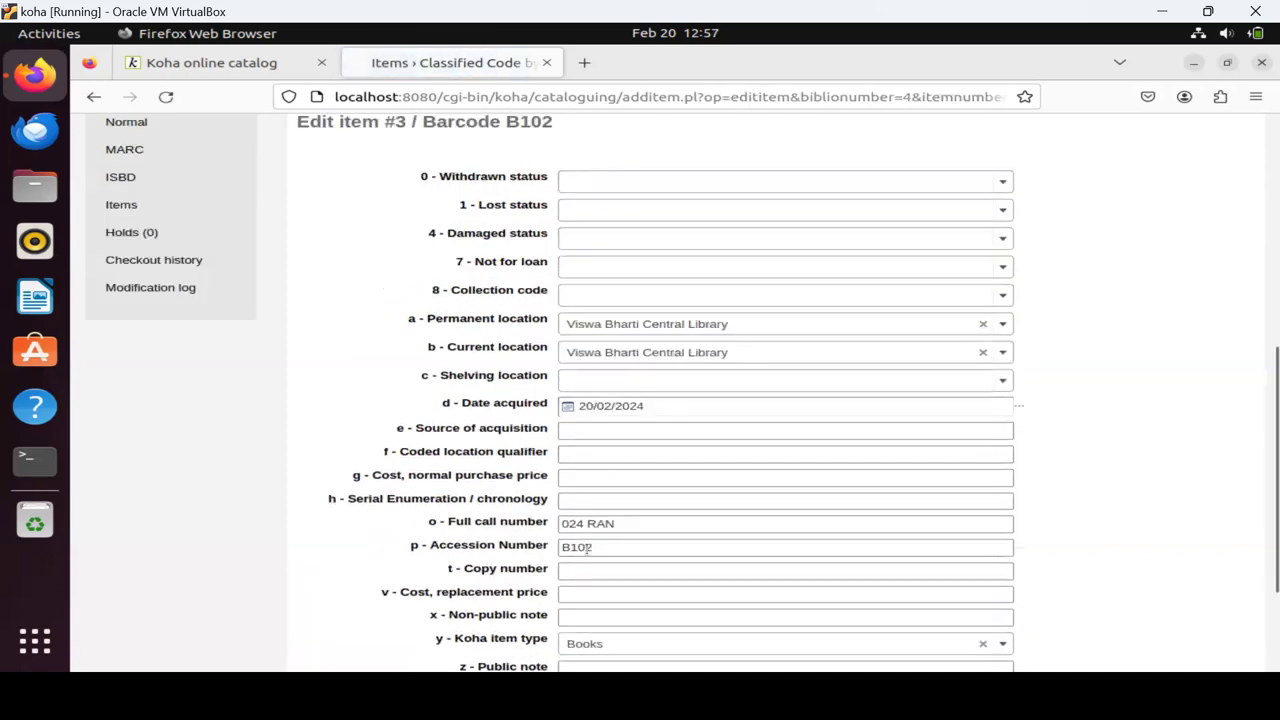
left_click(608, 209)
left_click(609, 288)
scroll(356, 560, "down", 3)
left_click(347, 546)
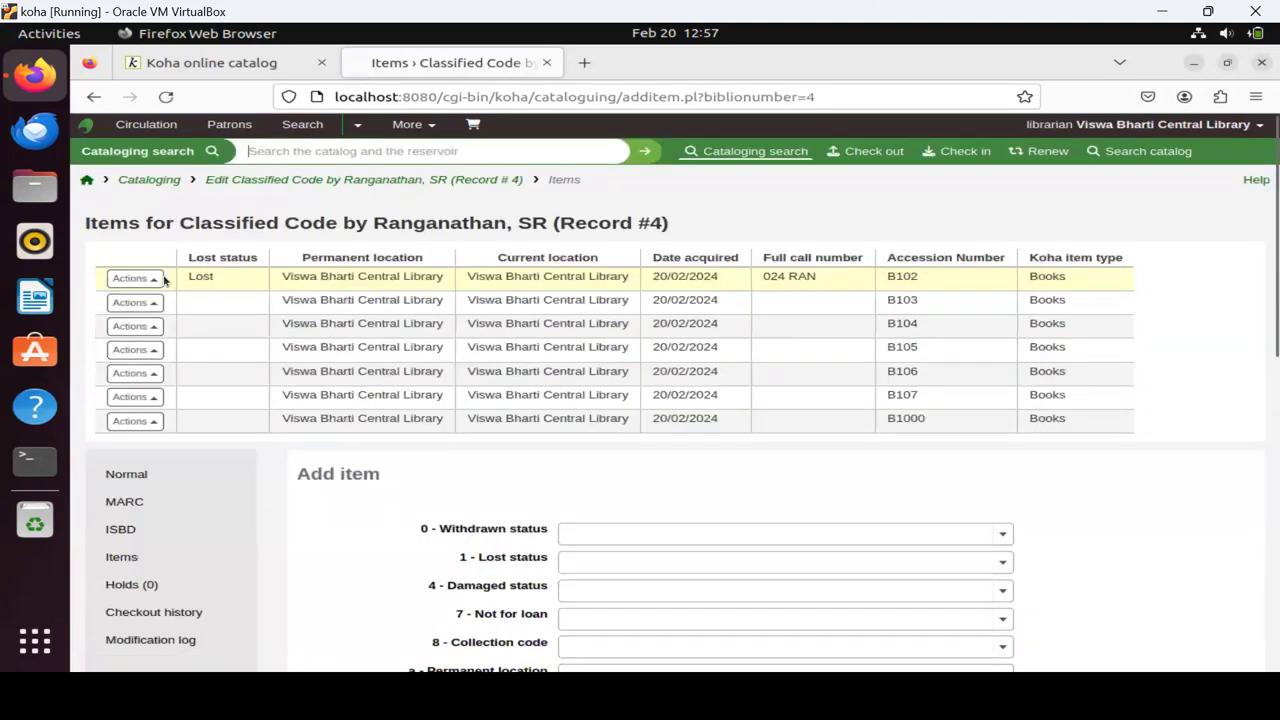
left_click(87, 180)
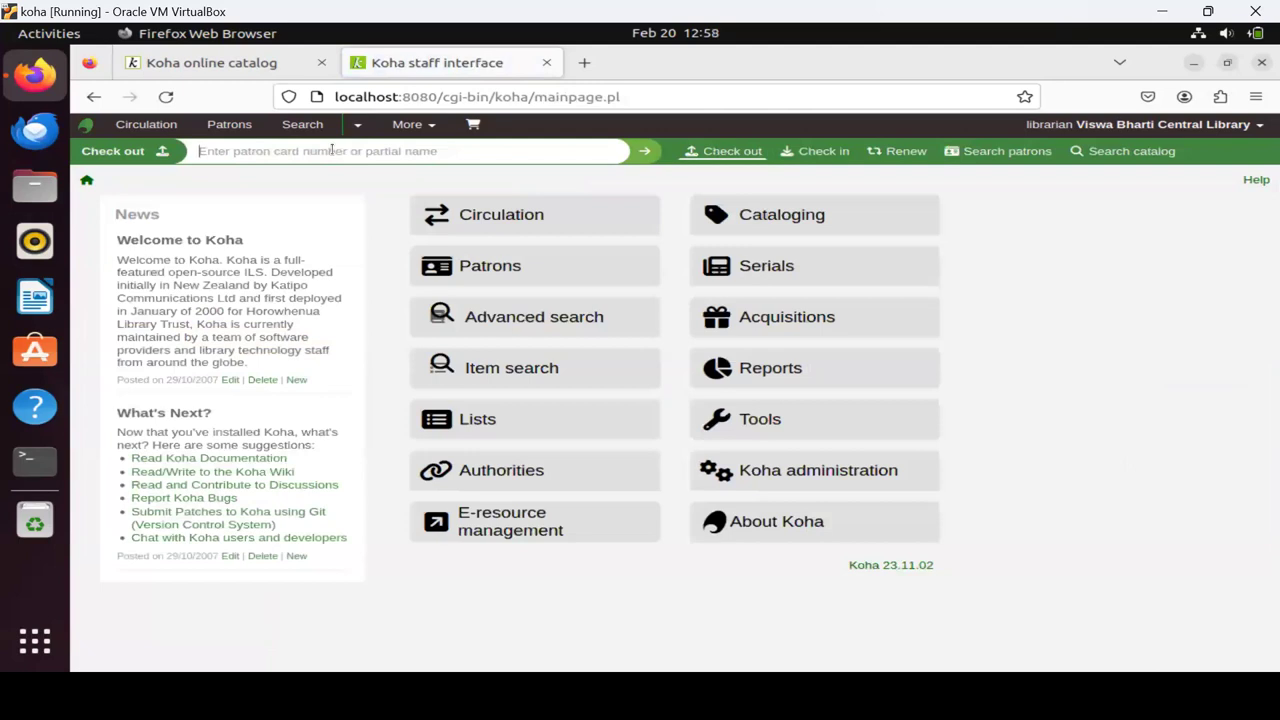
Look up the patron by entering their library card number in the Check out bar.
type("2131")
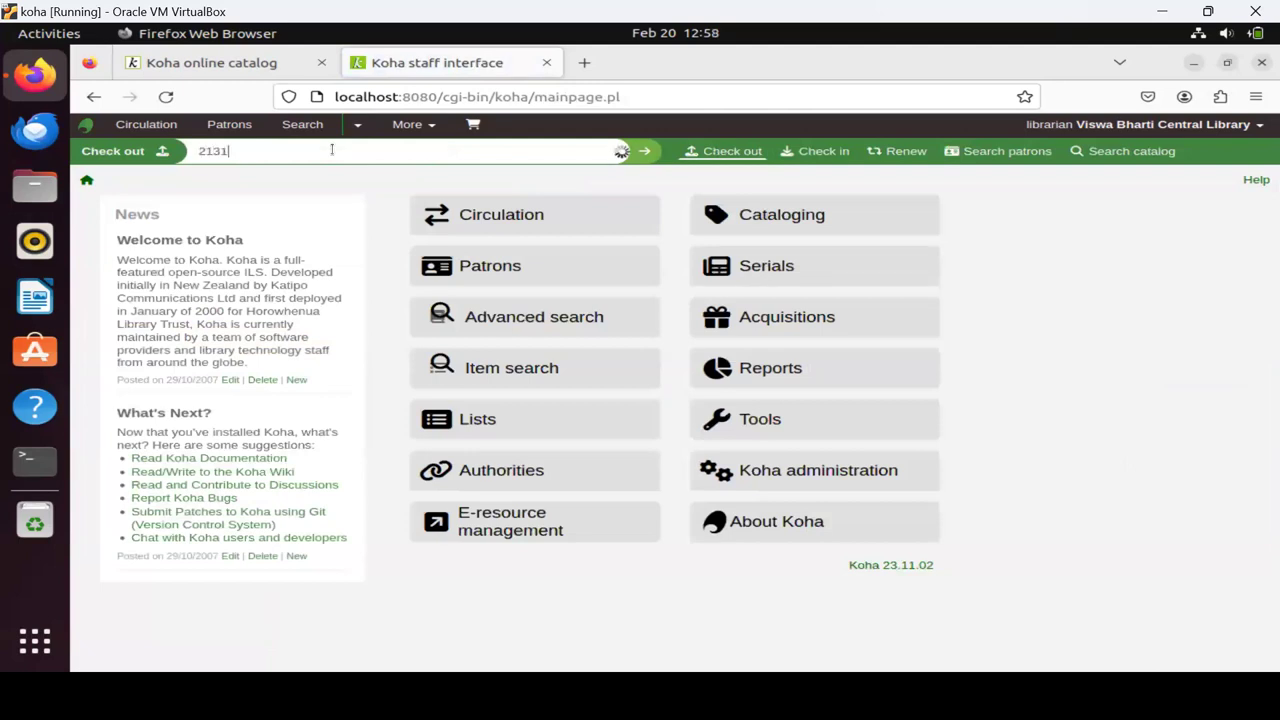
key("BackSpace")
key("BackSpace")
key("BackSpace")
key("BackSpace")
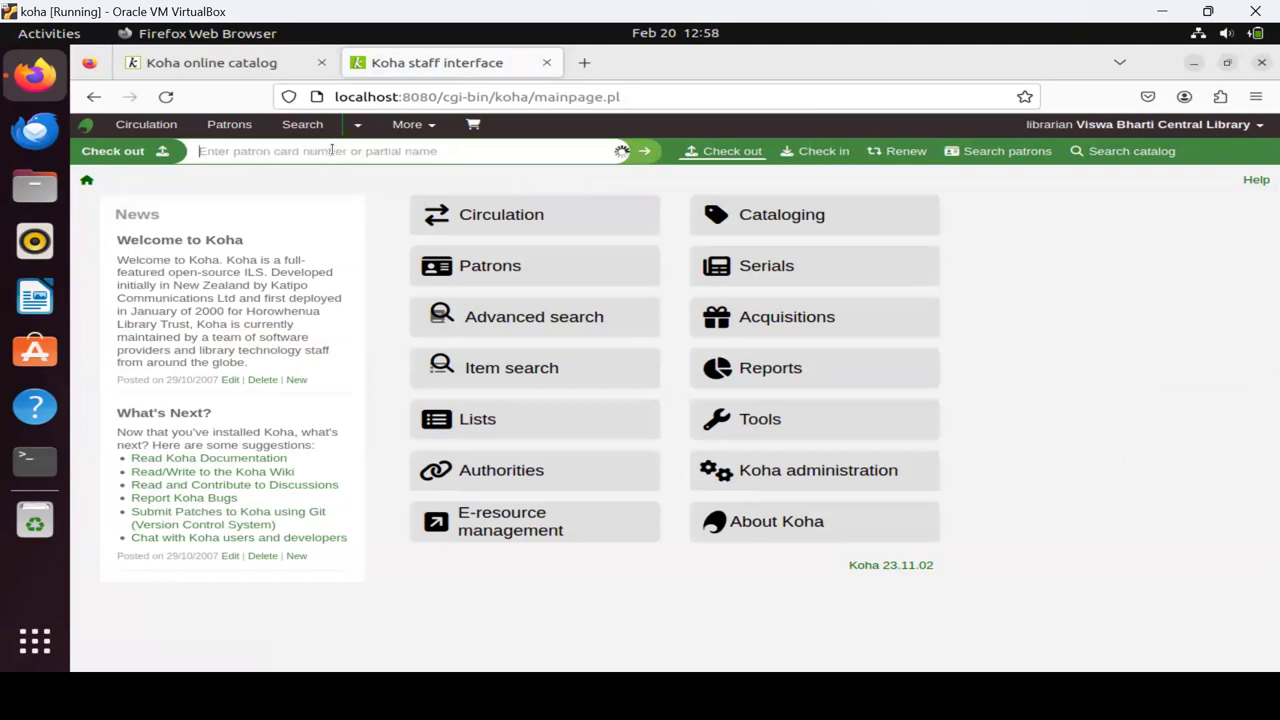
type("2131074")
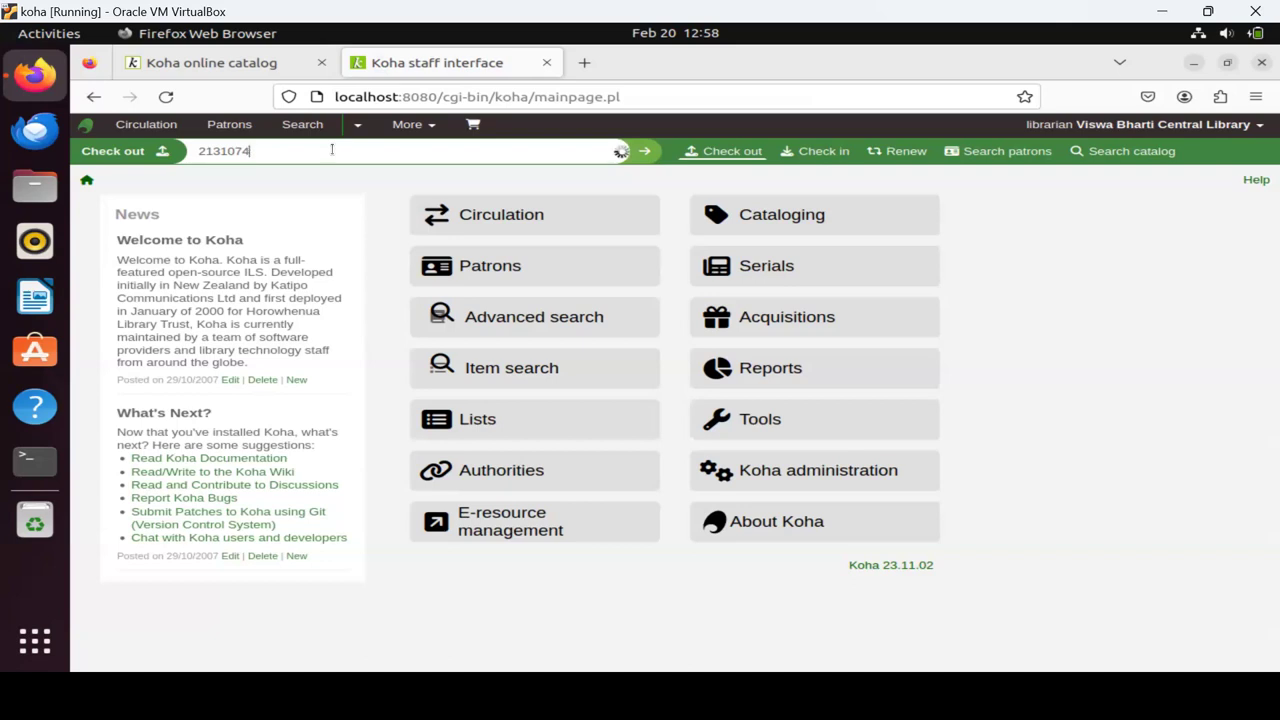
key("Return")
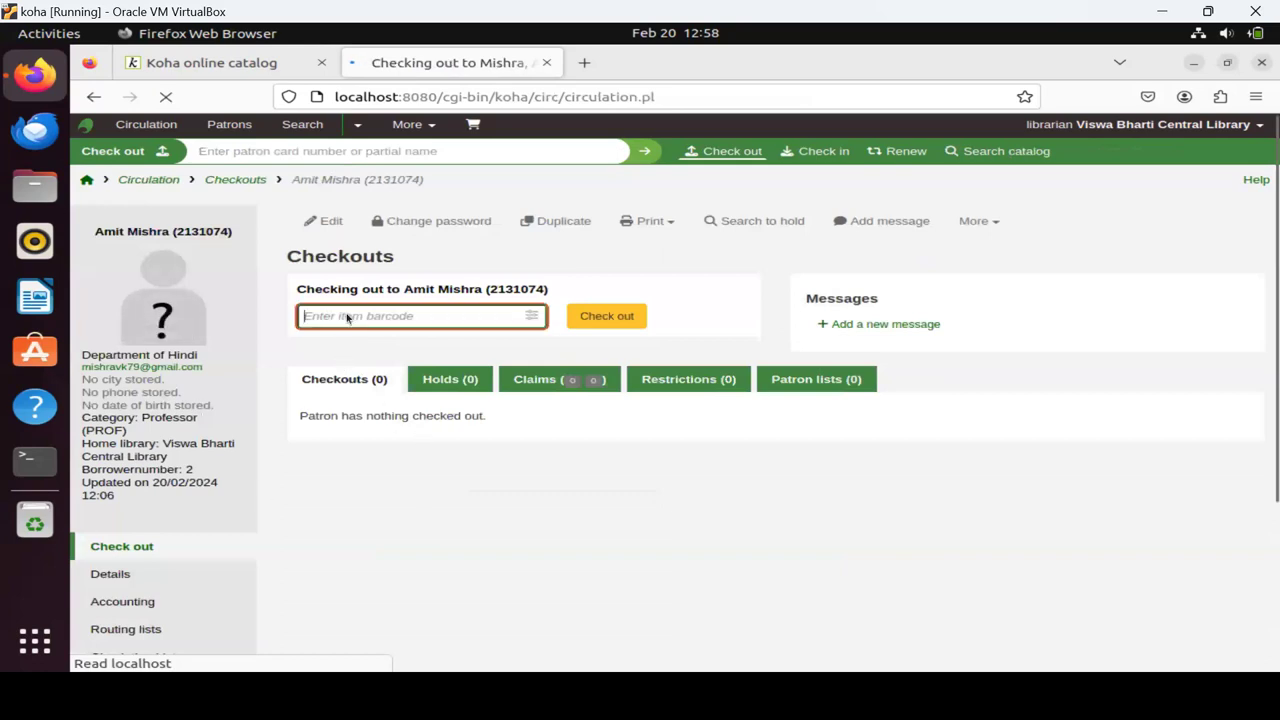
Check out item B103 to the patron.
type("B")
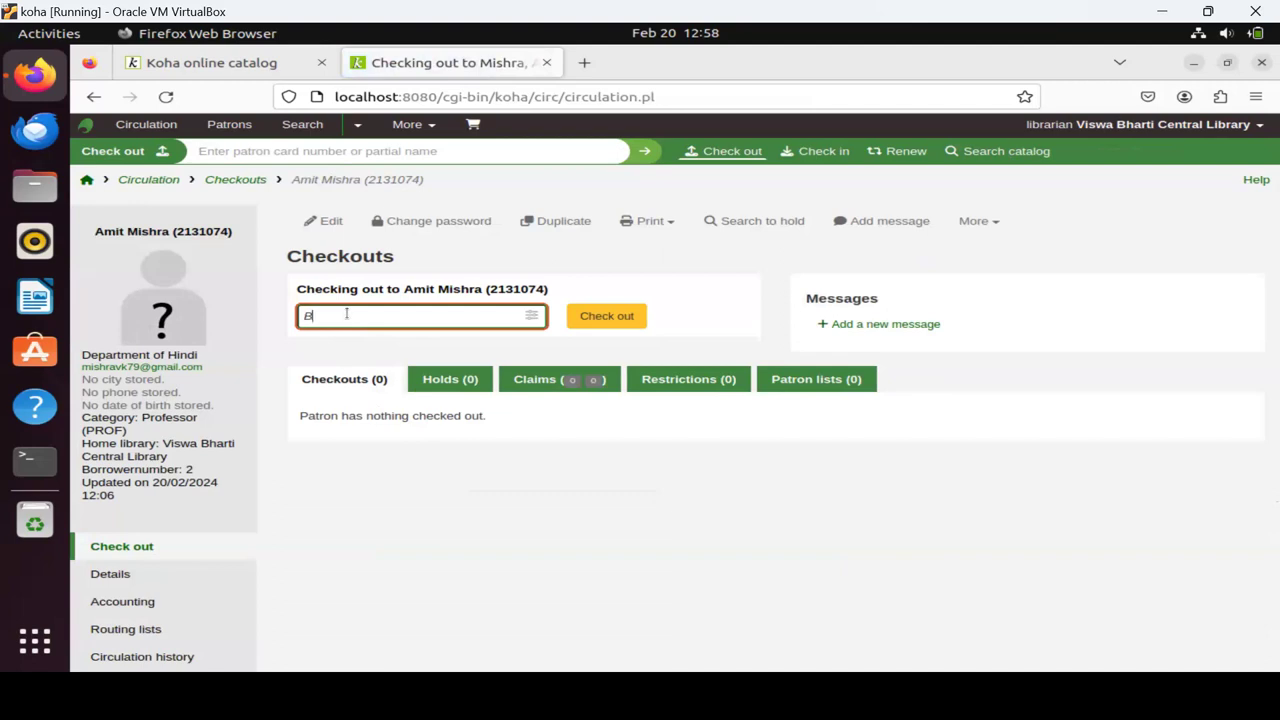
type("103")
left_click(607, 318)
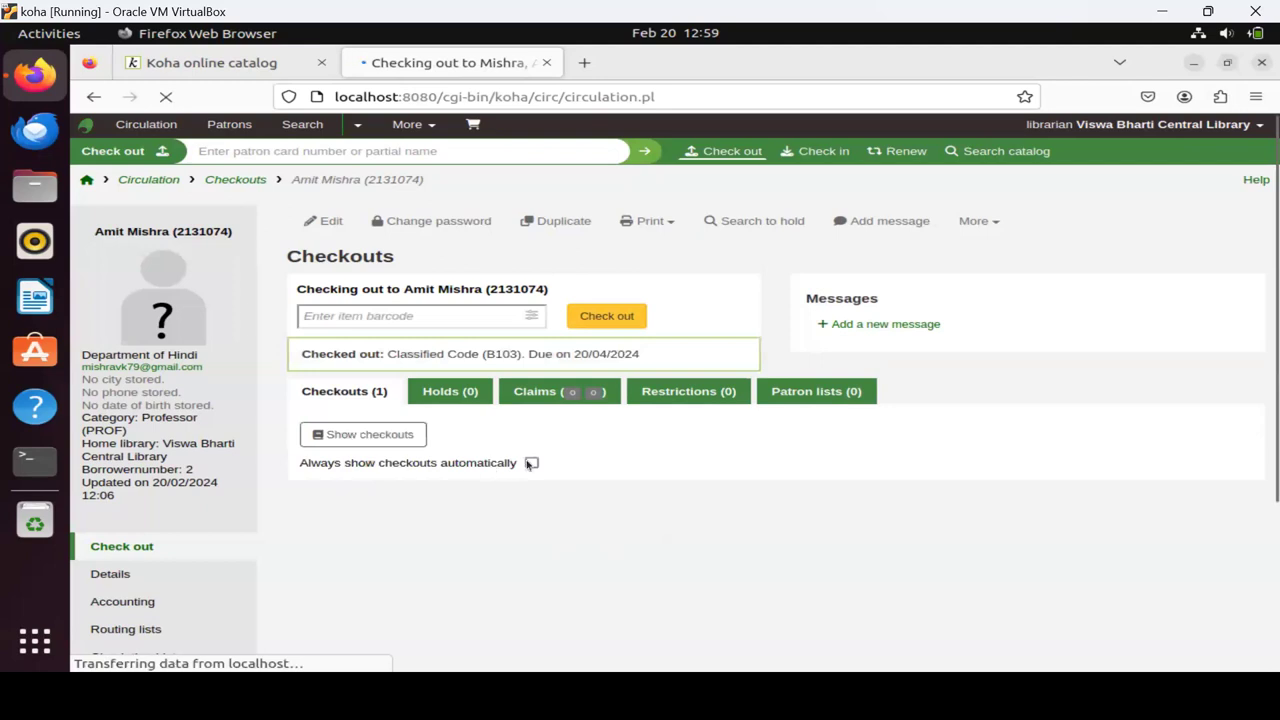
Enable 'Always show checkouts automatically', review the patron's checkouts, and return to the home page.
left_click(532, 464)
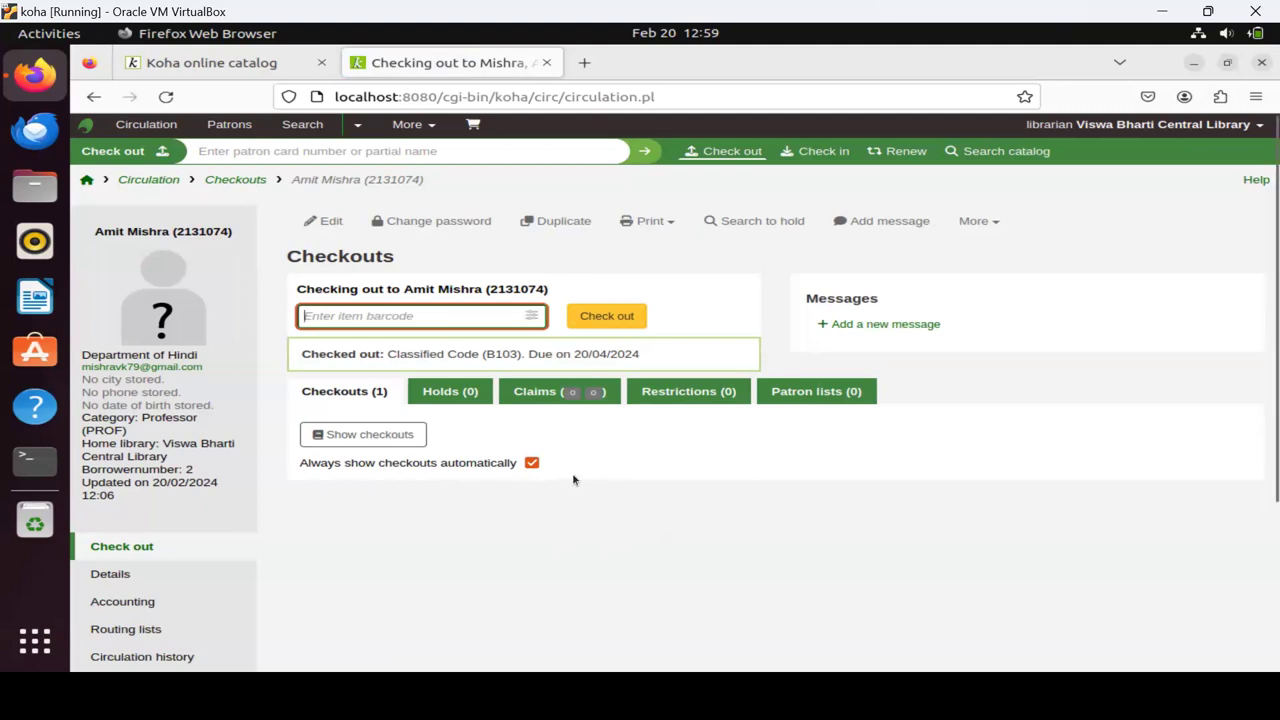
left_click(414, 437)
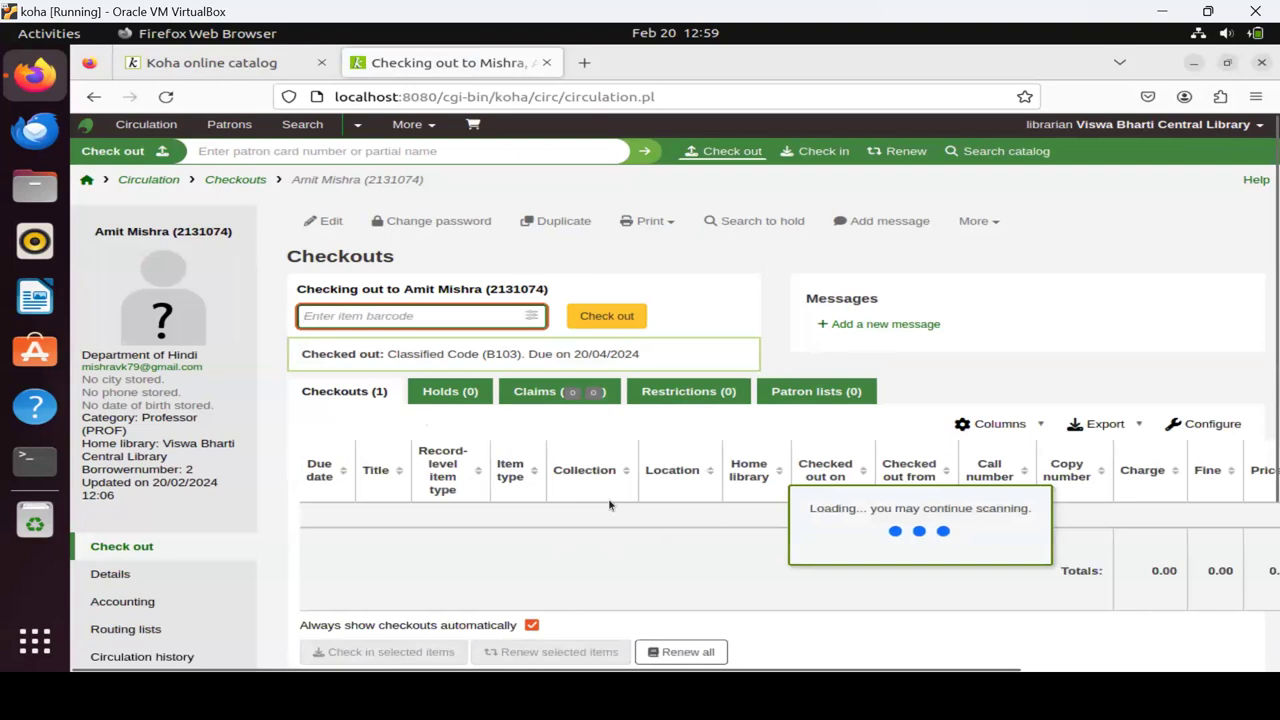
scroll(610, 505, "down", 3)
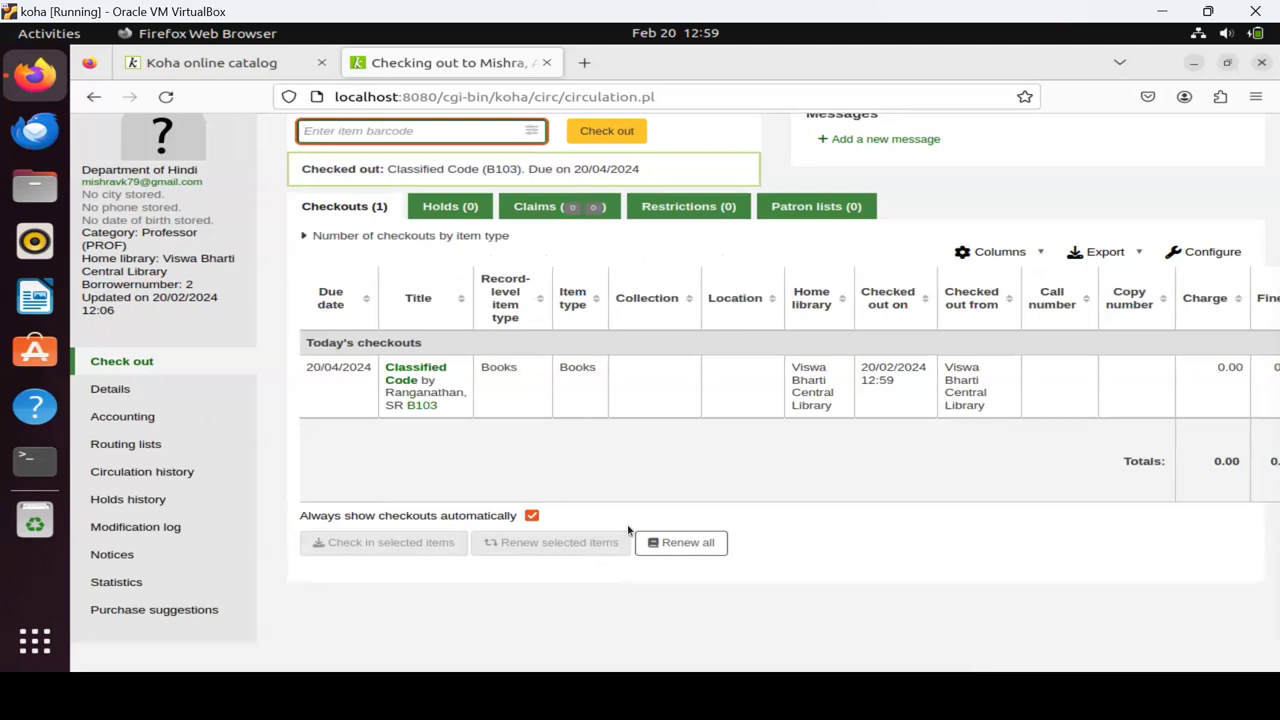
scroll(571, 305, "up", 2)
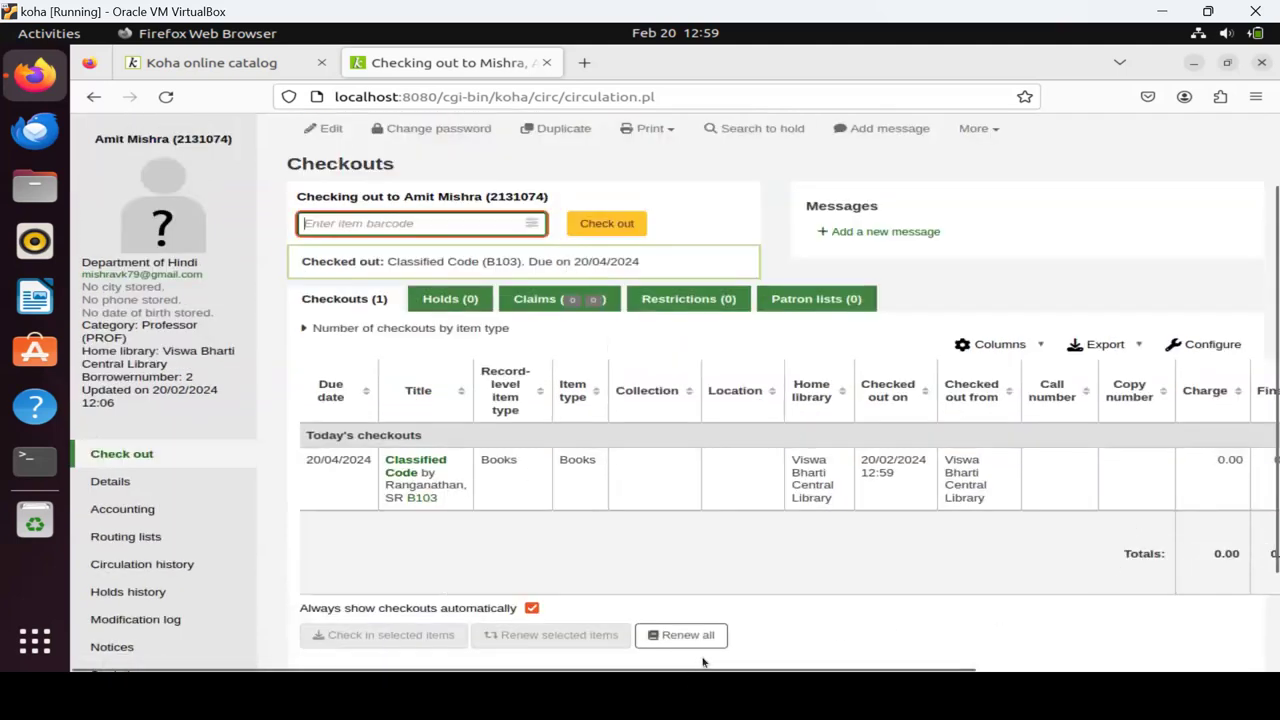
scroll(1055, 636, "right", 3)
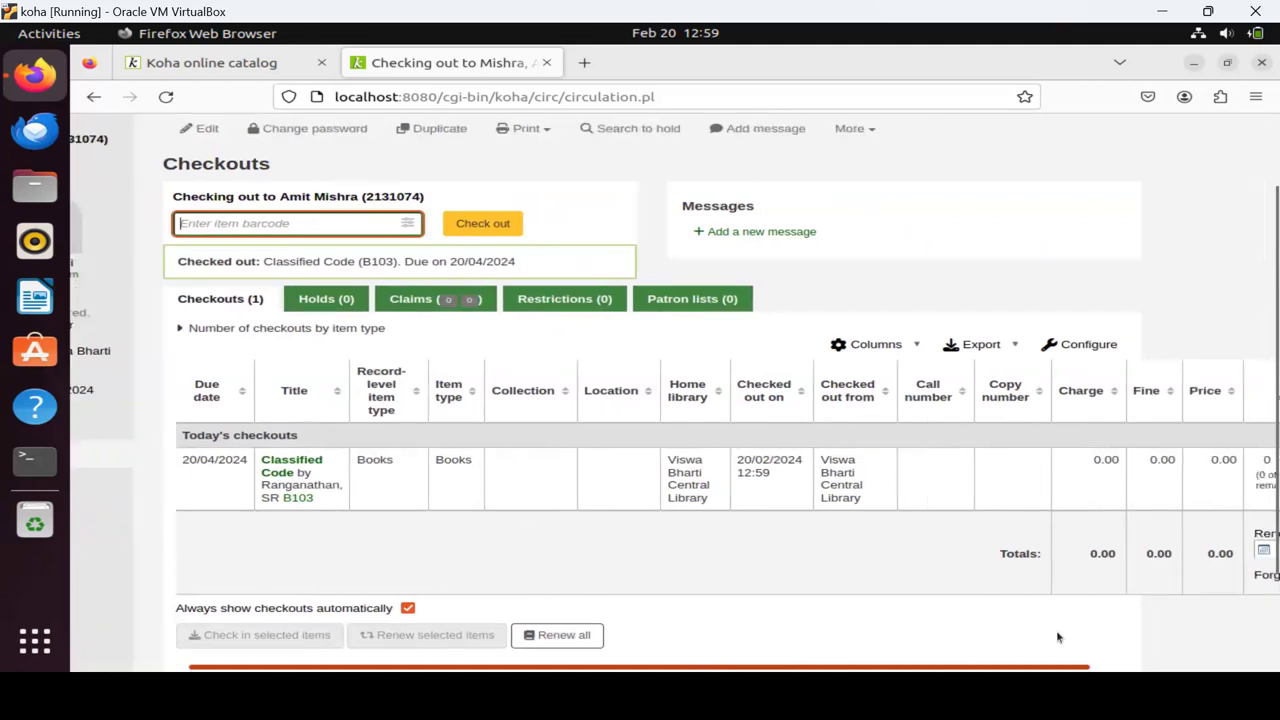
scroll(1058, 637, "right", 4)
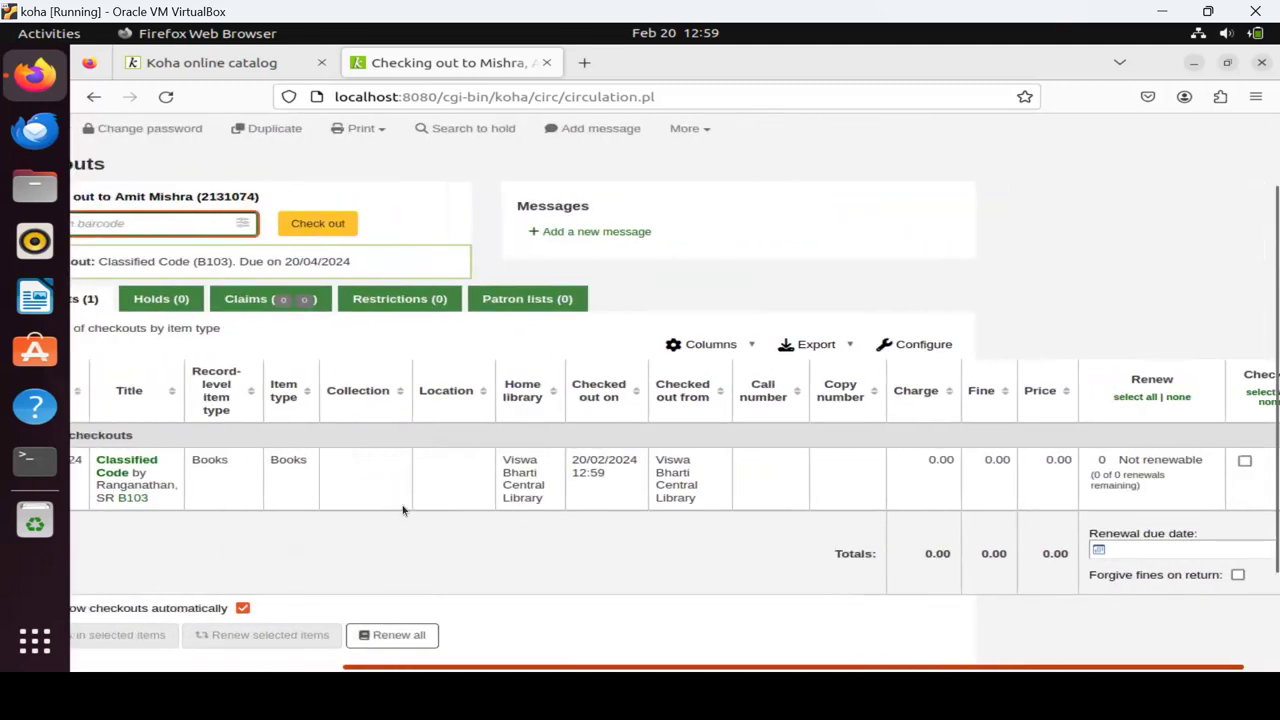
scroll(403, 510, "left", 7)
scroll(110, 182, "up", 2)
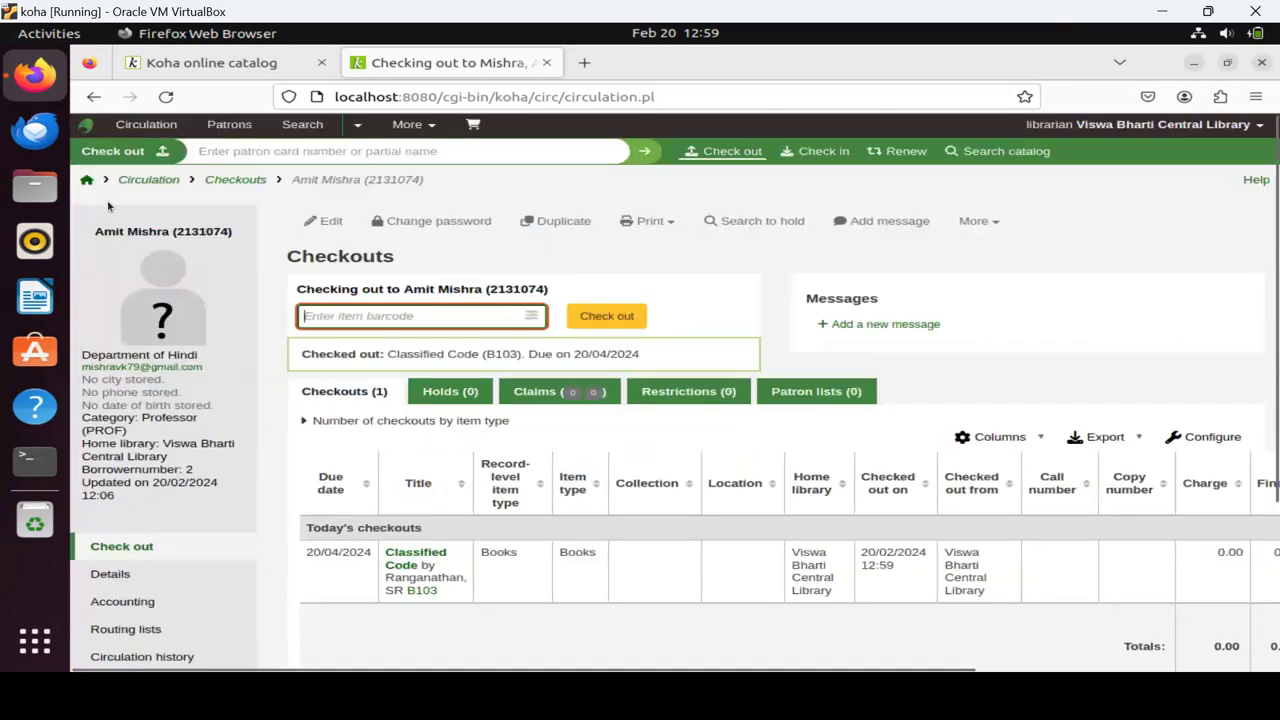
left_click(181, 179)
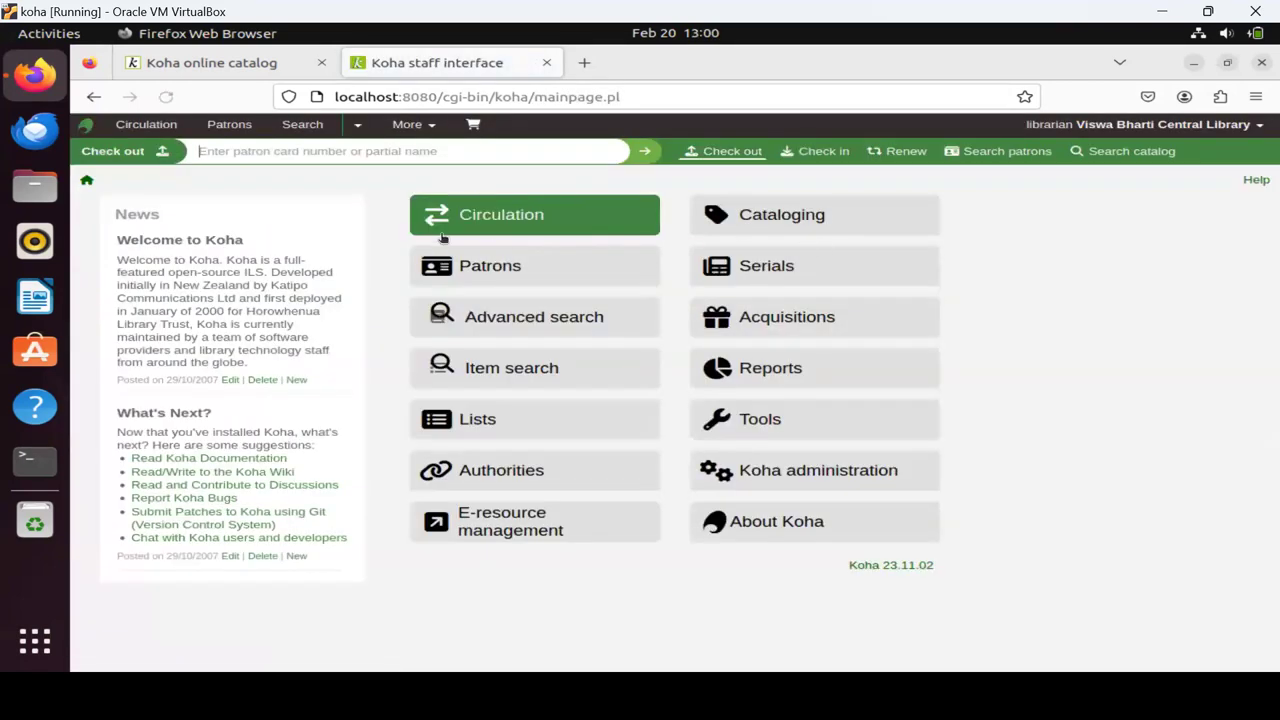
Check in item b103 (due 20/04/2024) and go back to the staff home page.
left_click(823, 151)
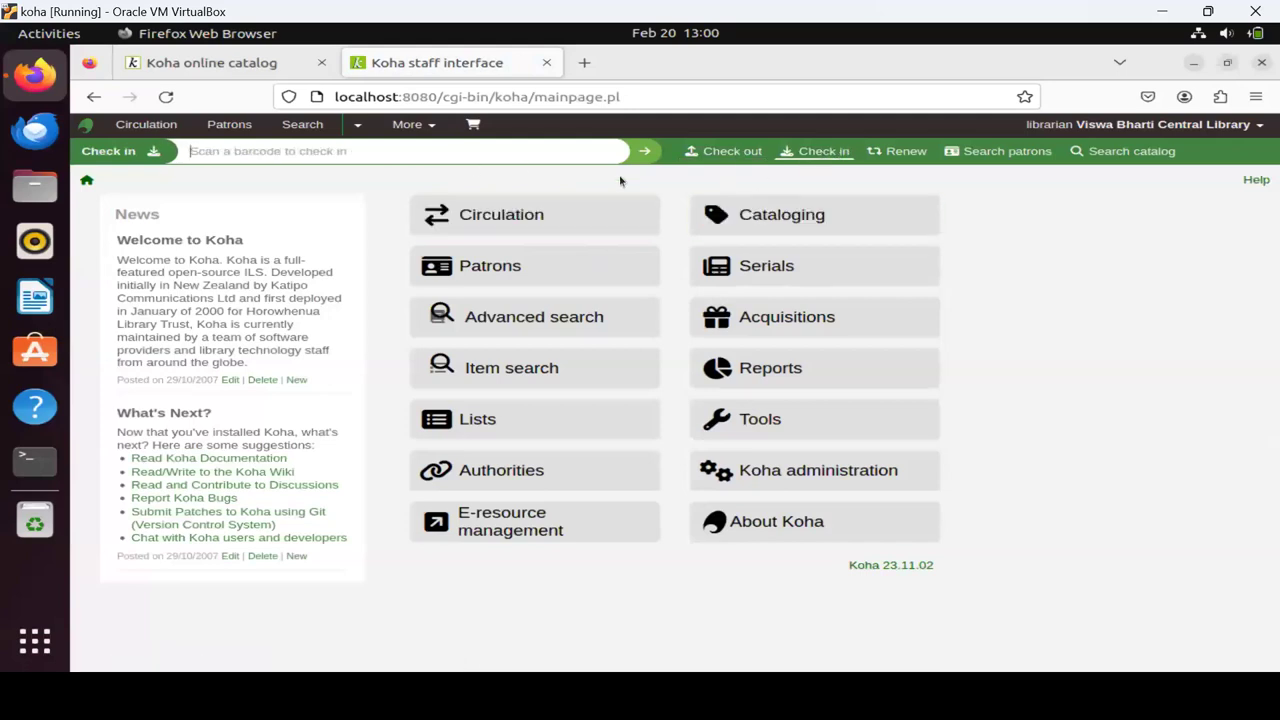
left_click(735, 153)
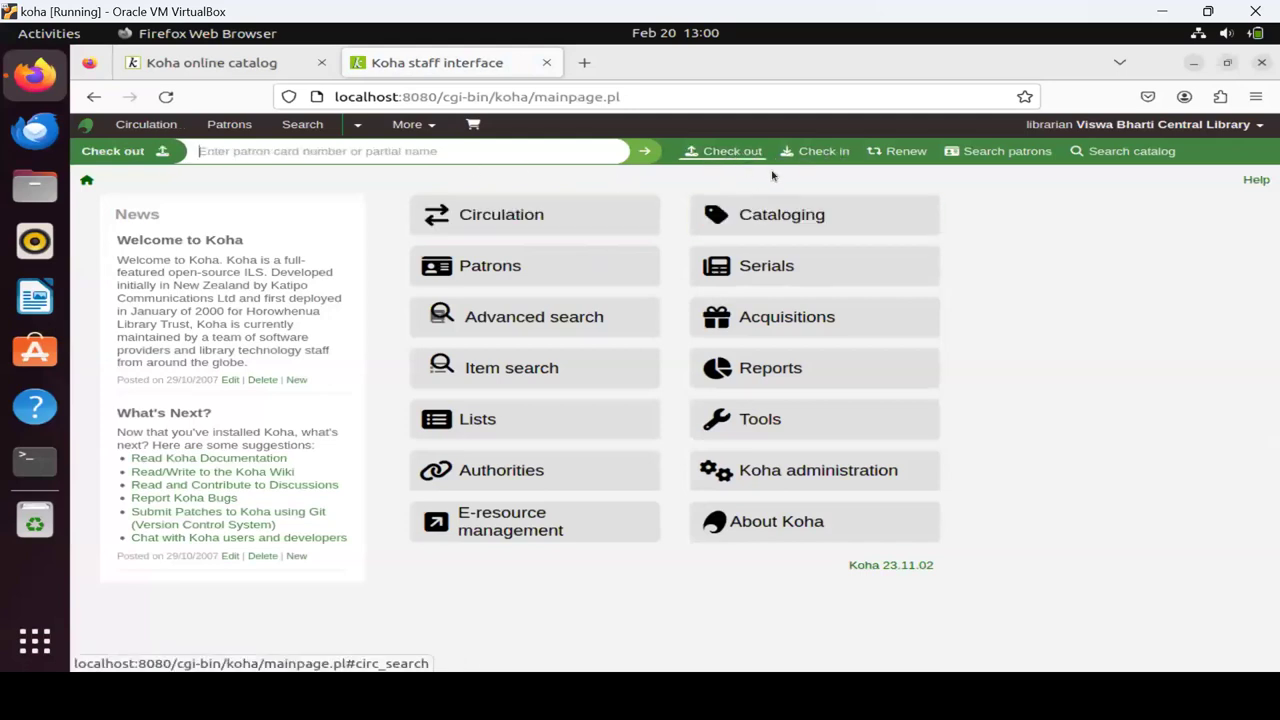
left_click(823, 155)
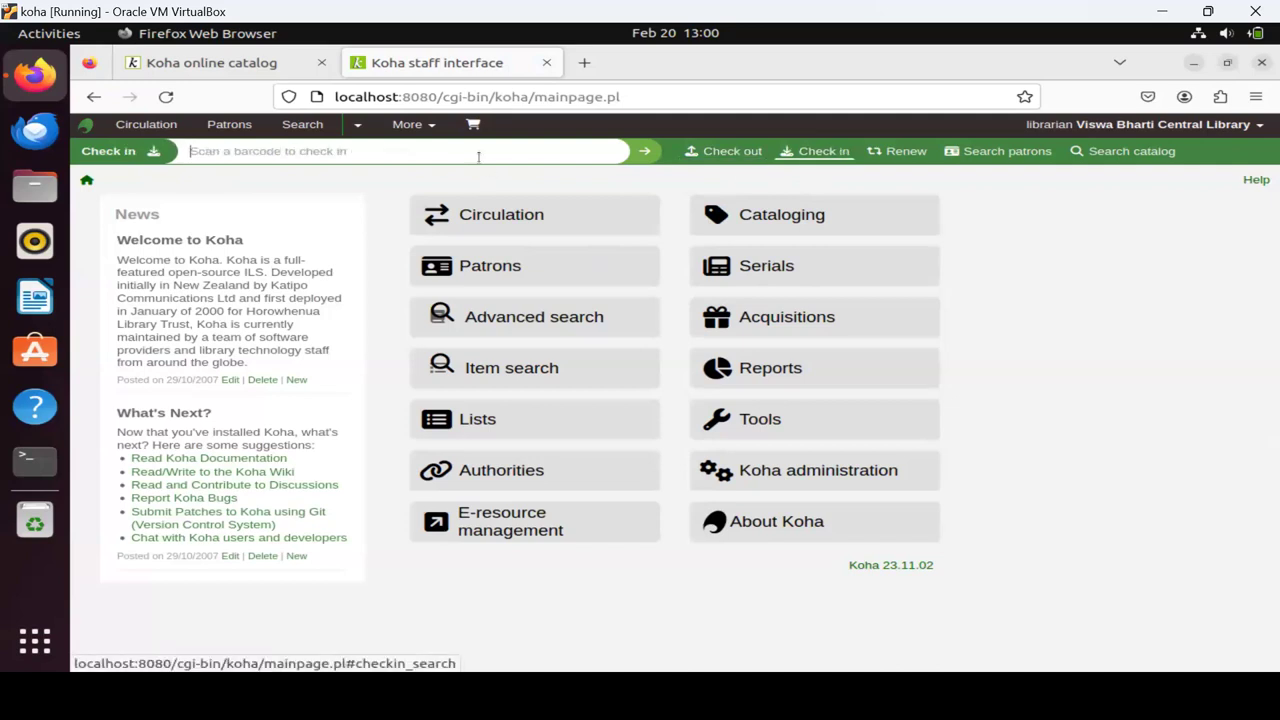
type("b103")
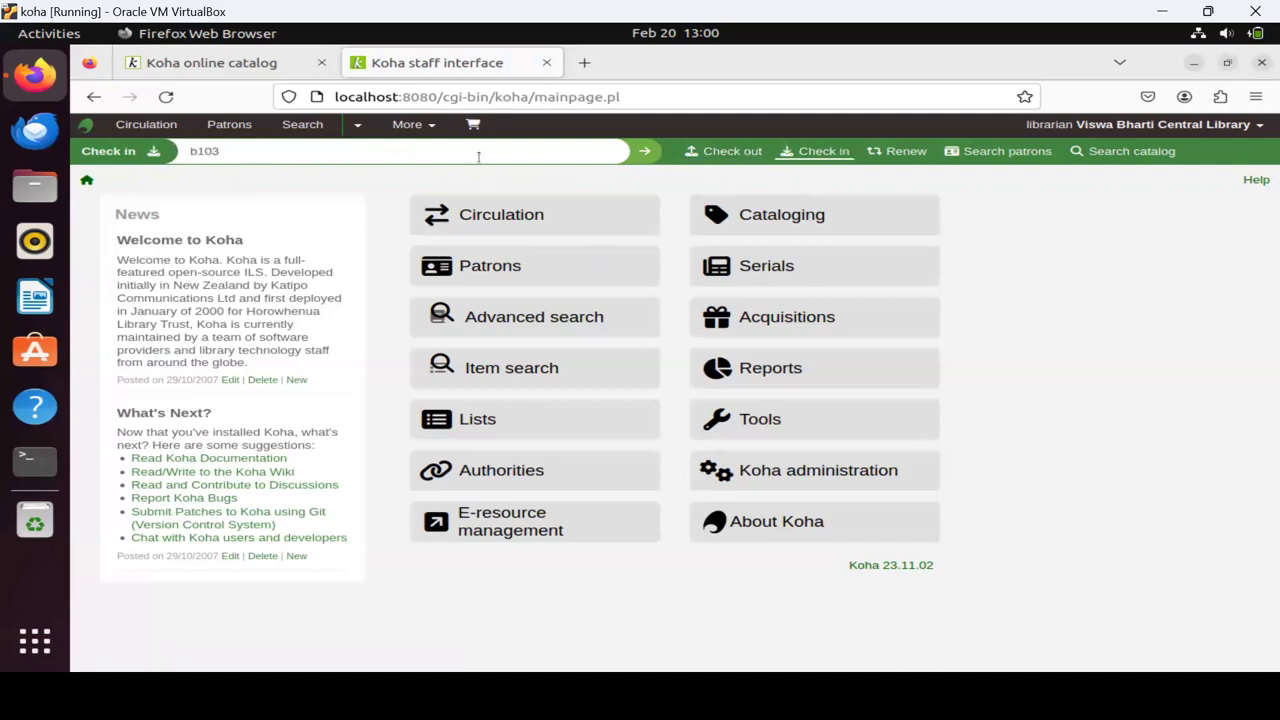
key("Return")
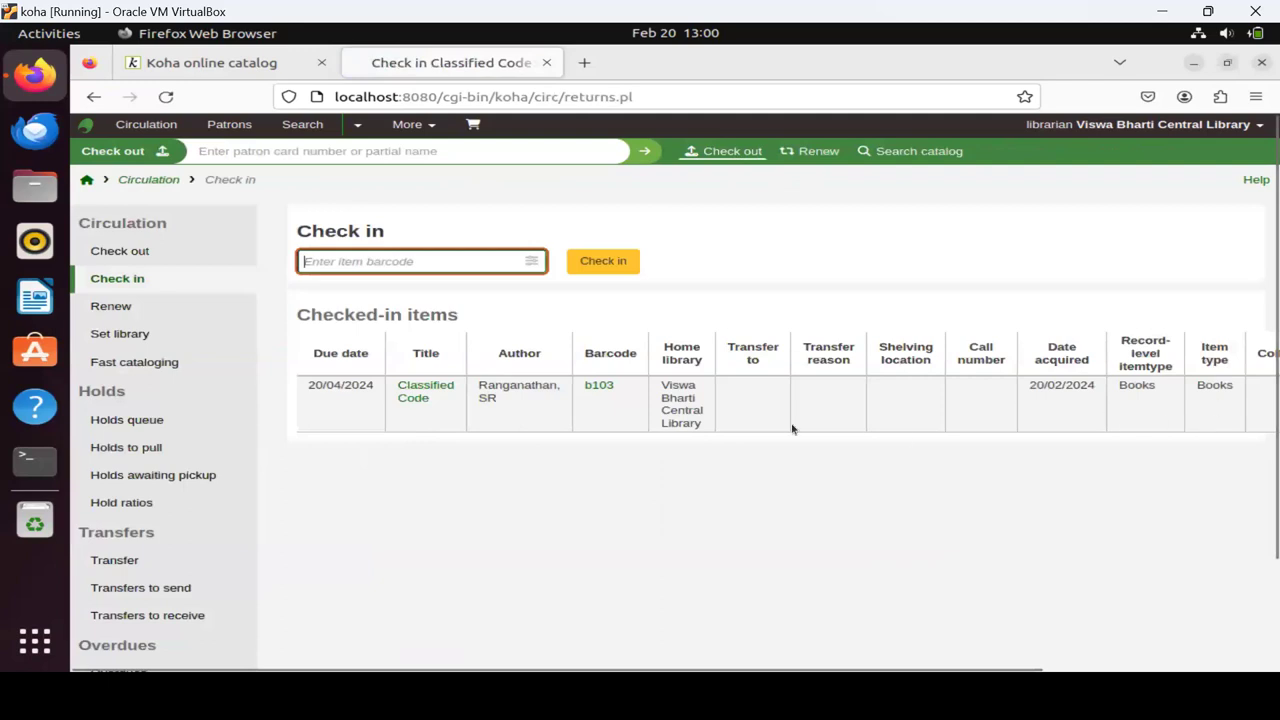
scroll(652, 447, "down", 2)
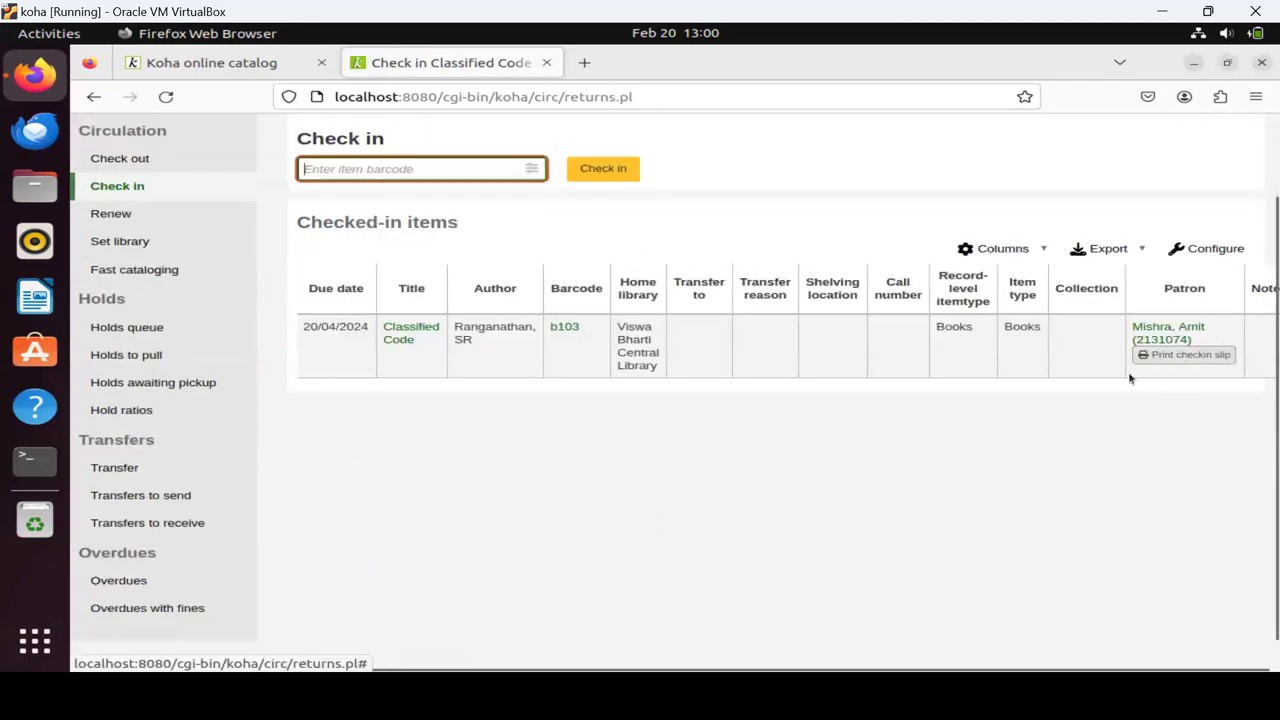
scroll(414, 420, "up", 2)
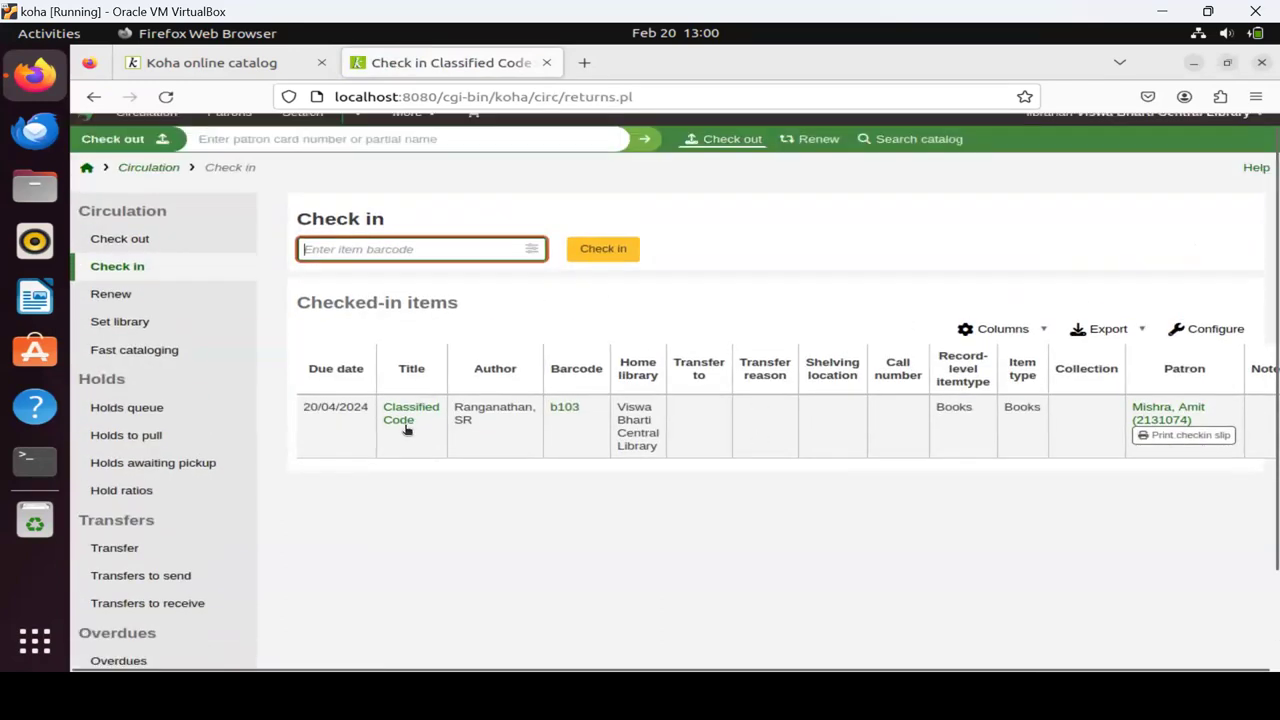
left_click(87, 180)
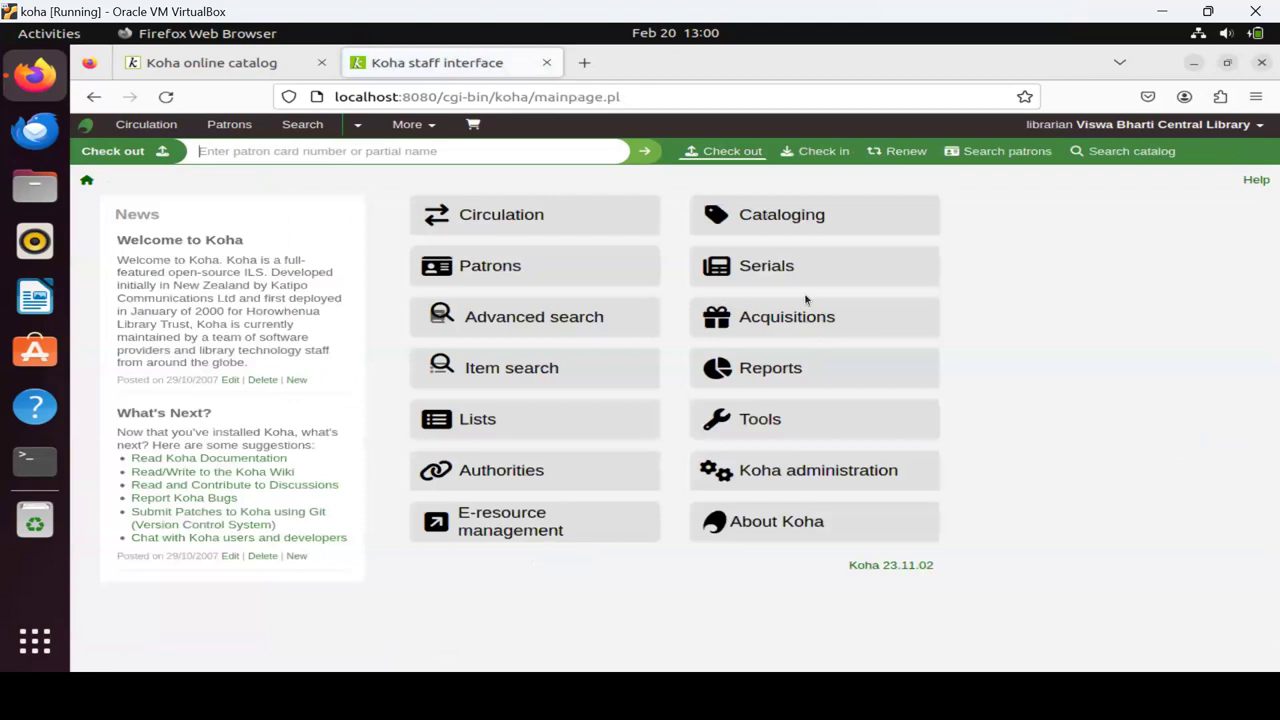
Go to Serials and put the cursor in the Search subscriptions ISSN field.
left_click(781, 272)
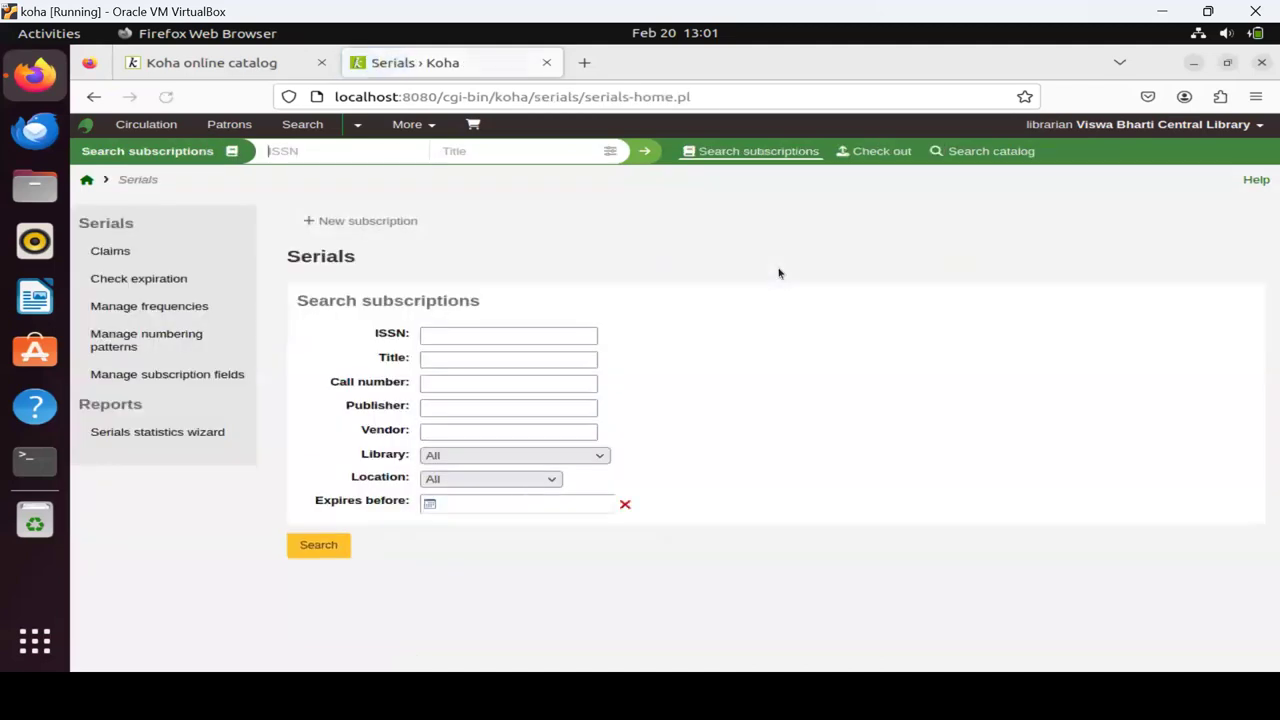
left_click(473, 357)
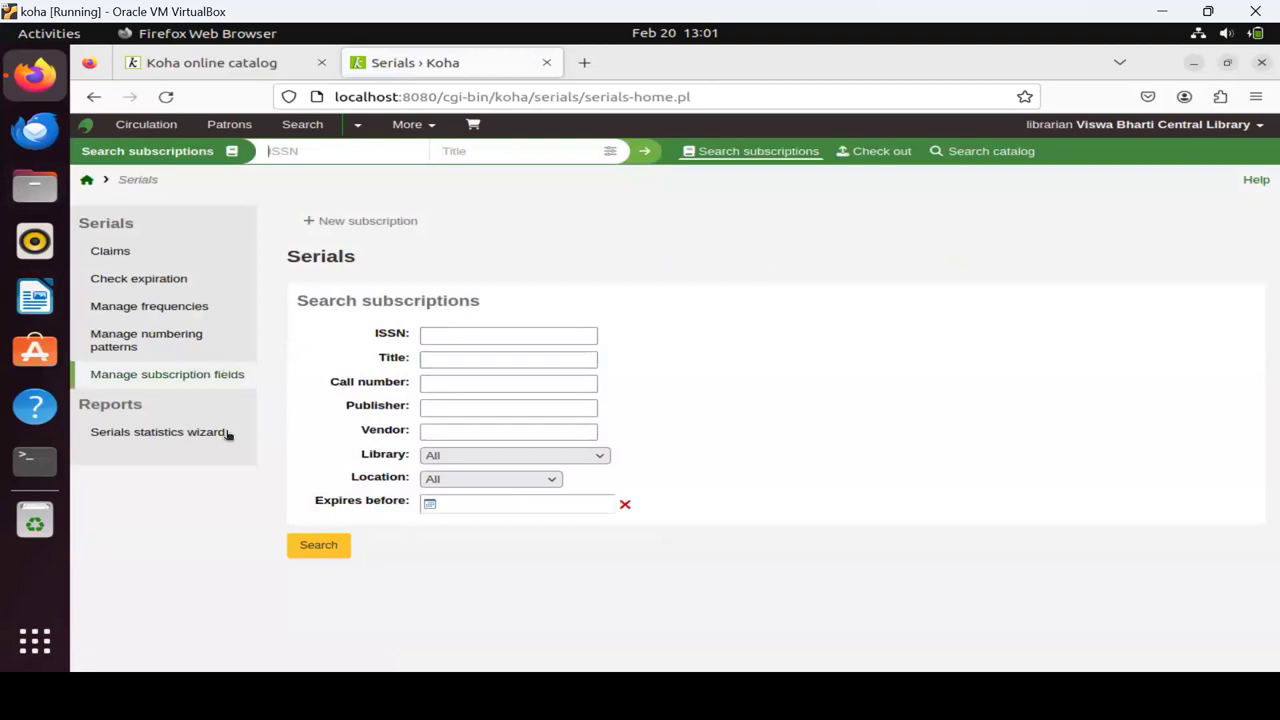
left_click(461, 338)
left_click(461, 338)
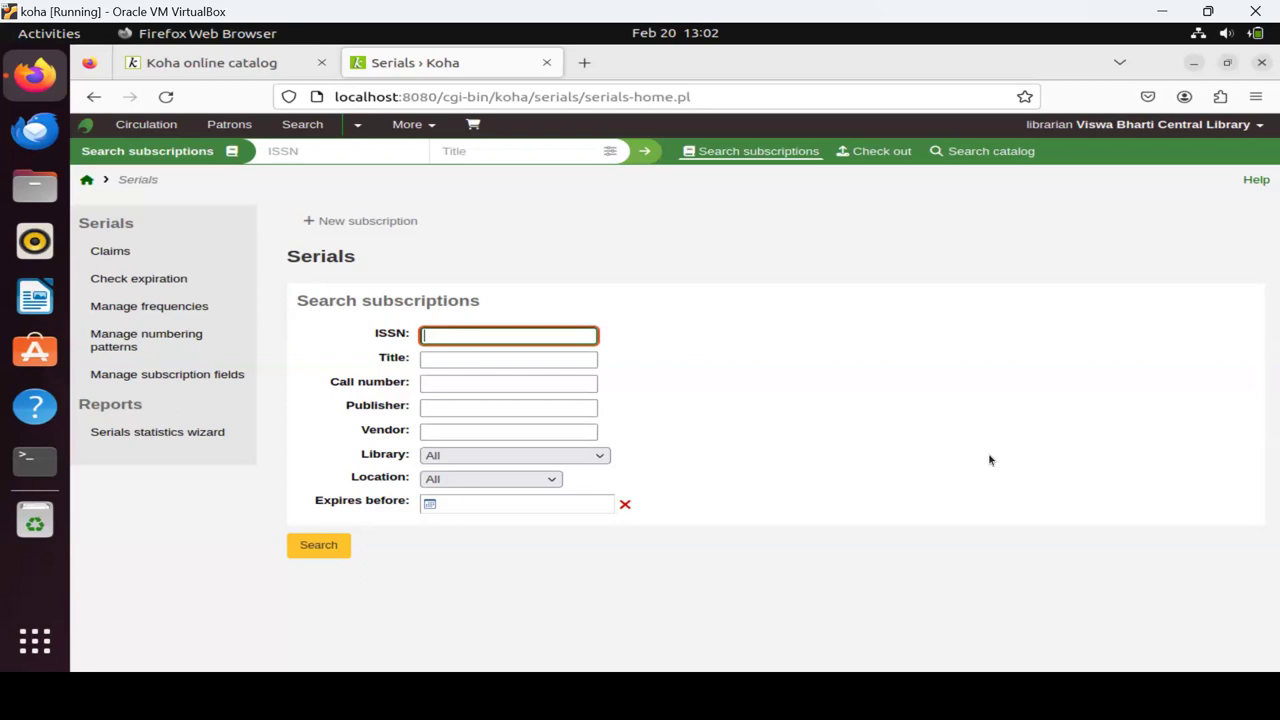
Return to the staff home page, go into Tools, and glance at the public catalog page.
left_click(87, 181)
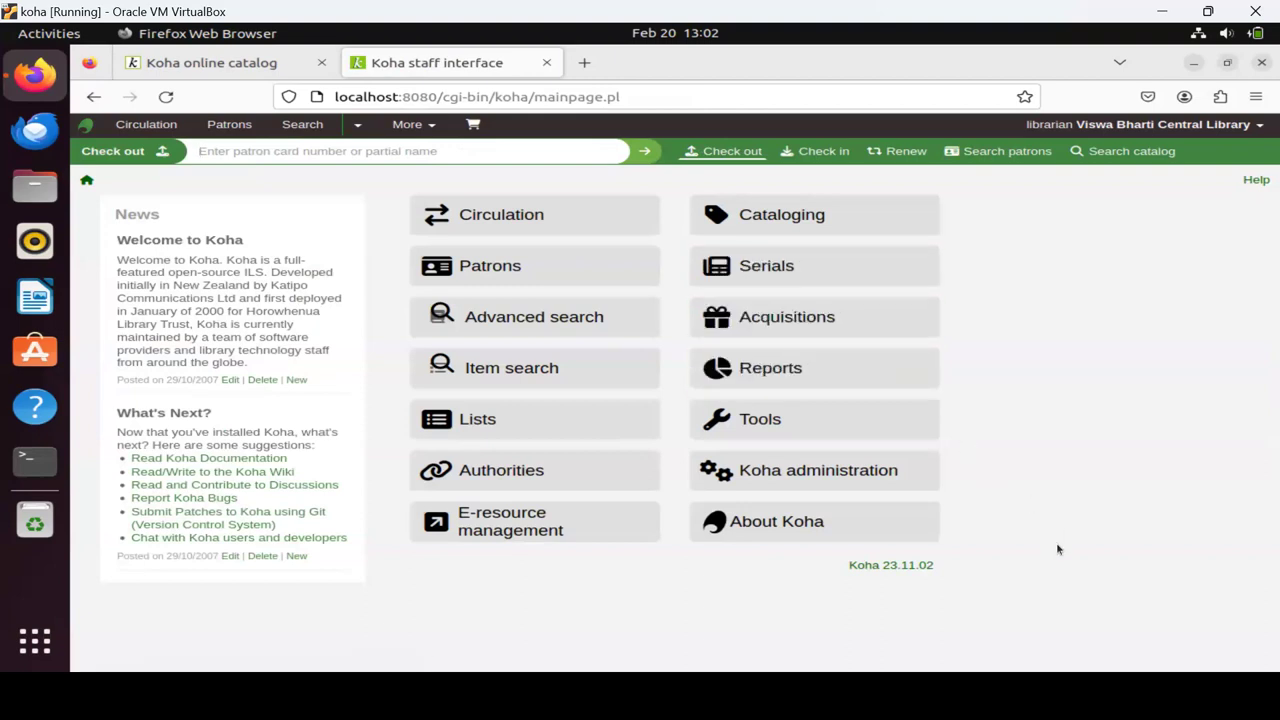
left_click(771, 422)
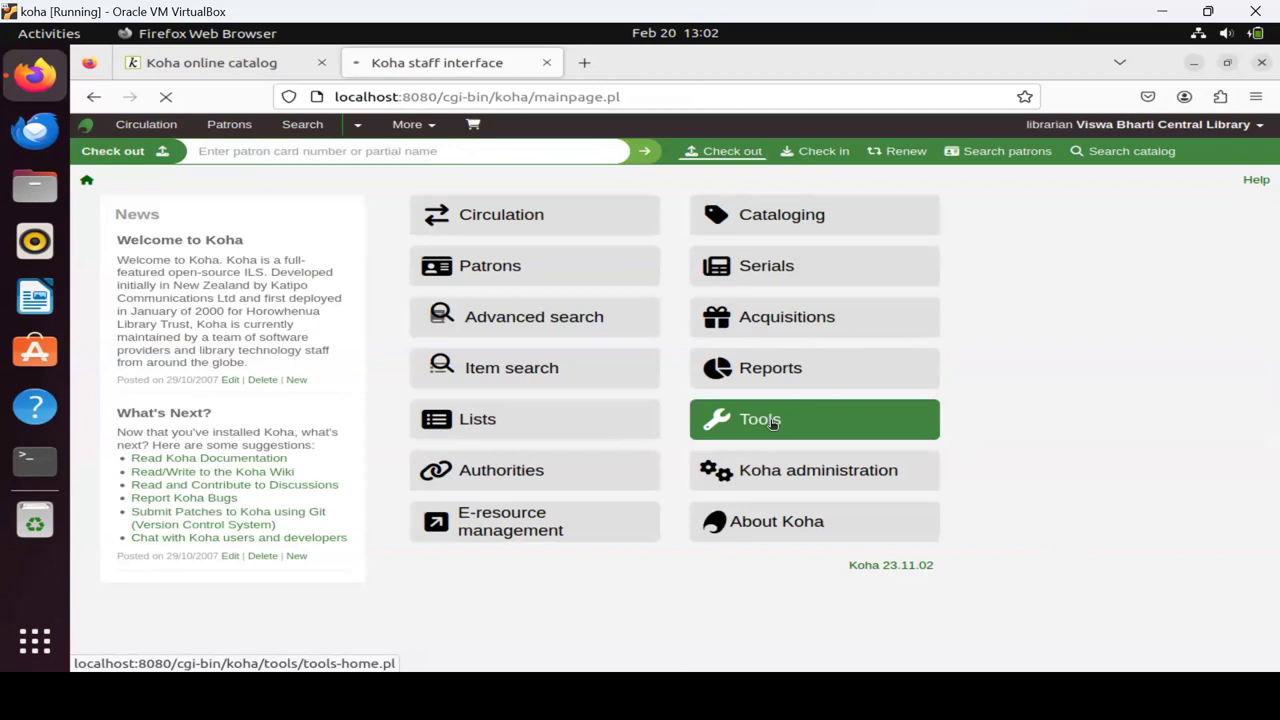
left_click(254, 64)
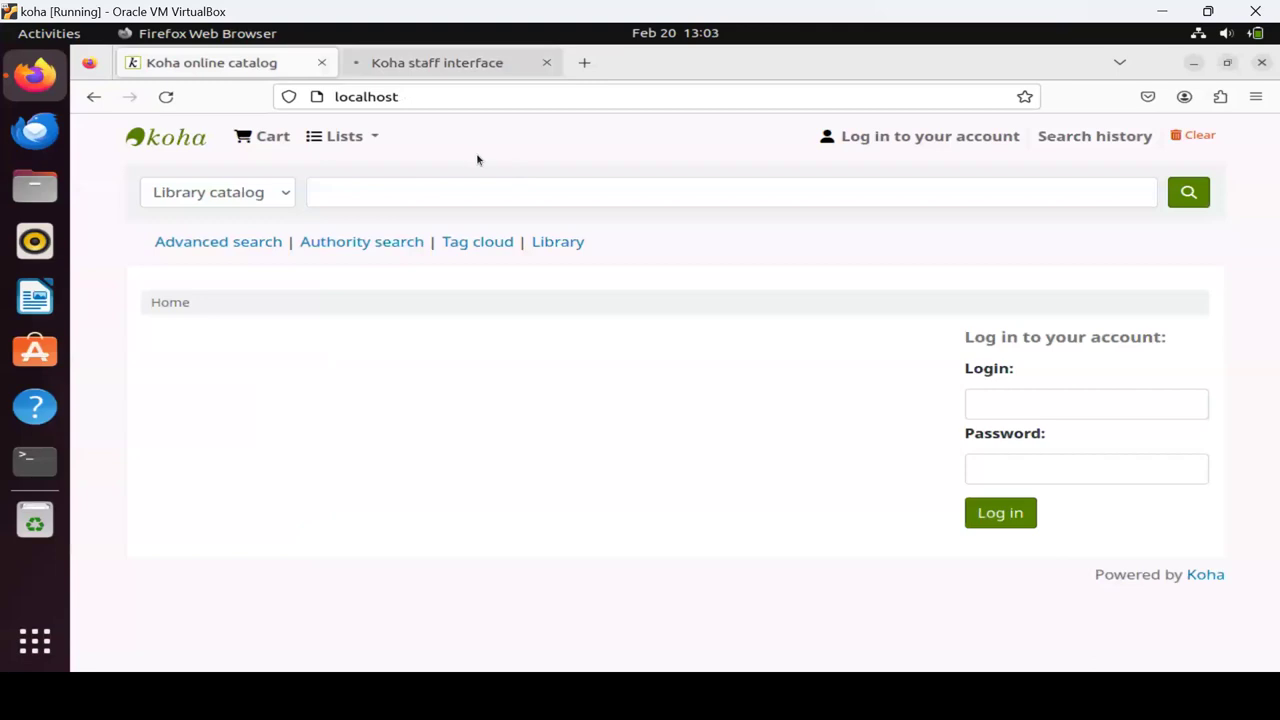
Open the HTML customizations list under Tools, briefly rechecking the public catalog along the way.
left_click(423, 64)
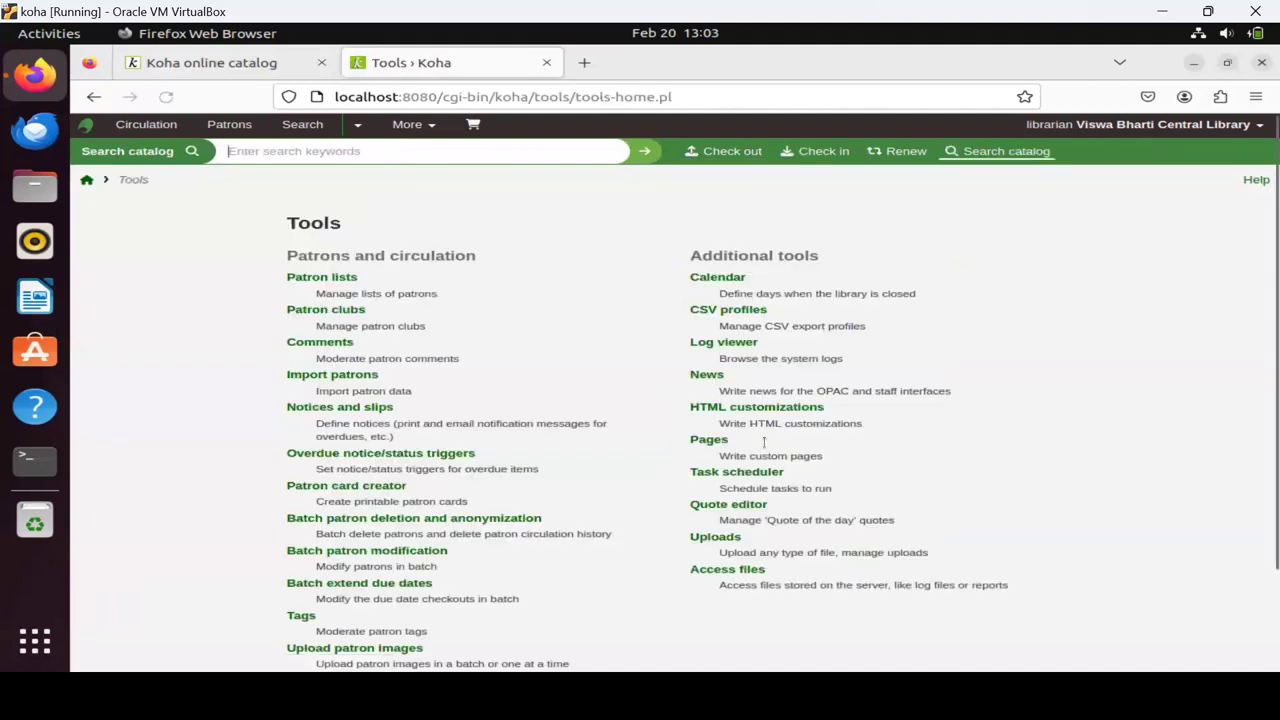
left_click(756, 407)
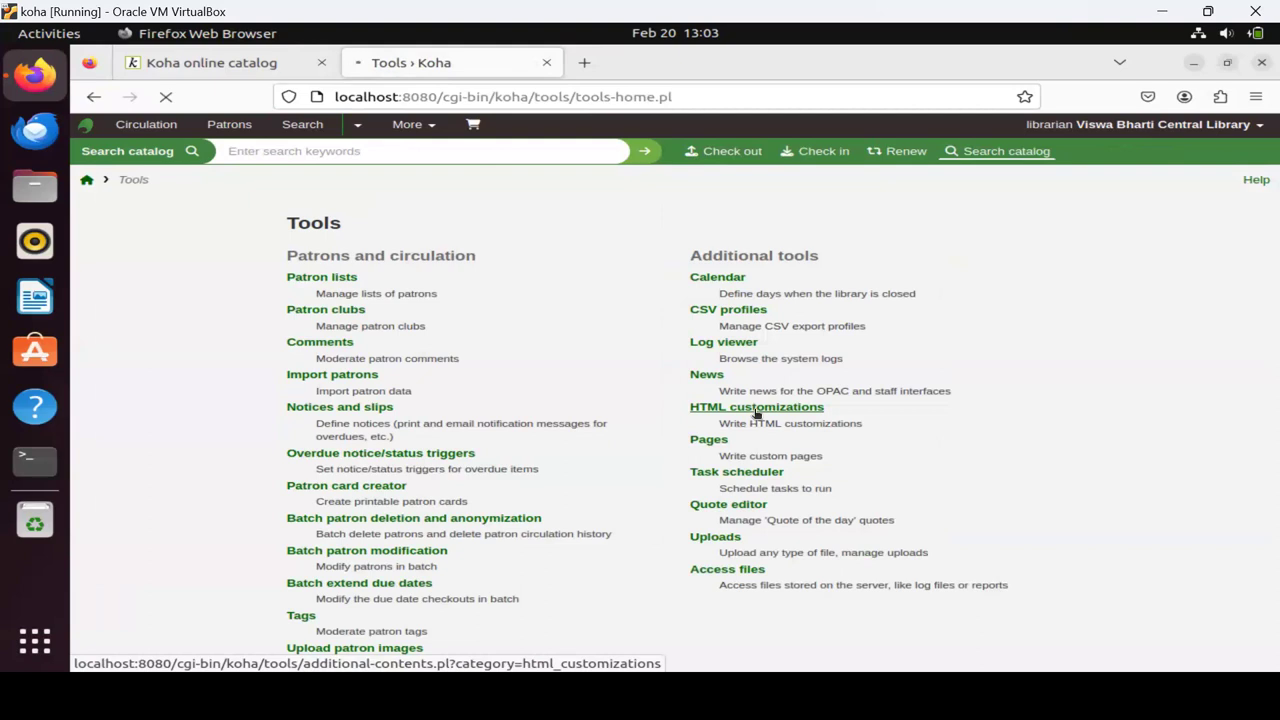
left_click(238, 70)
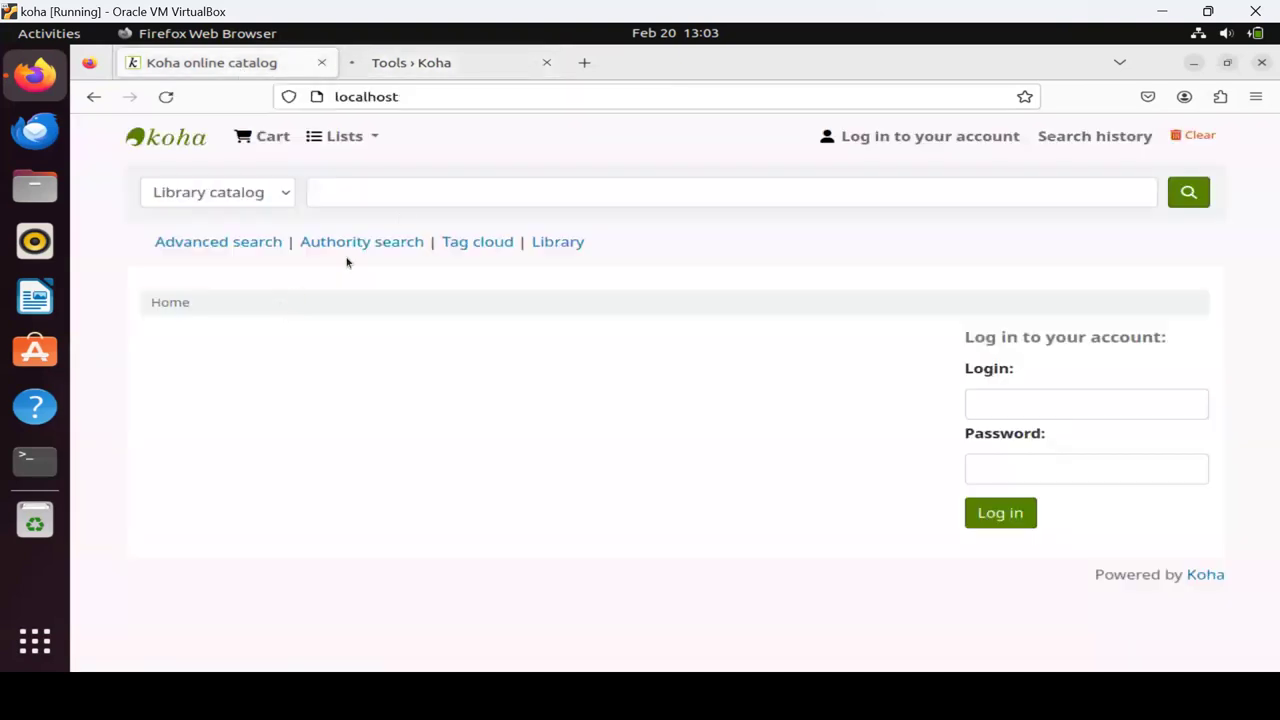
left_click(408, 65)
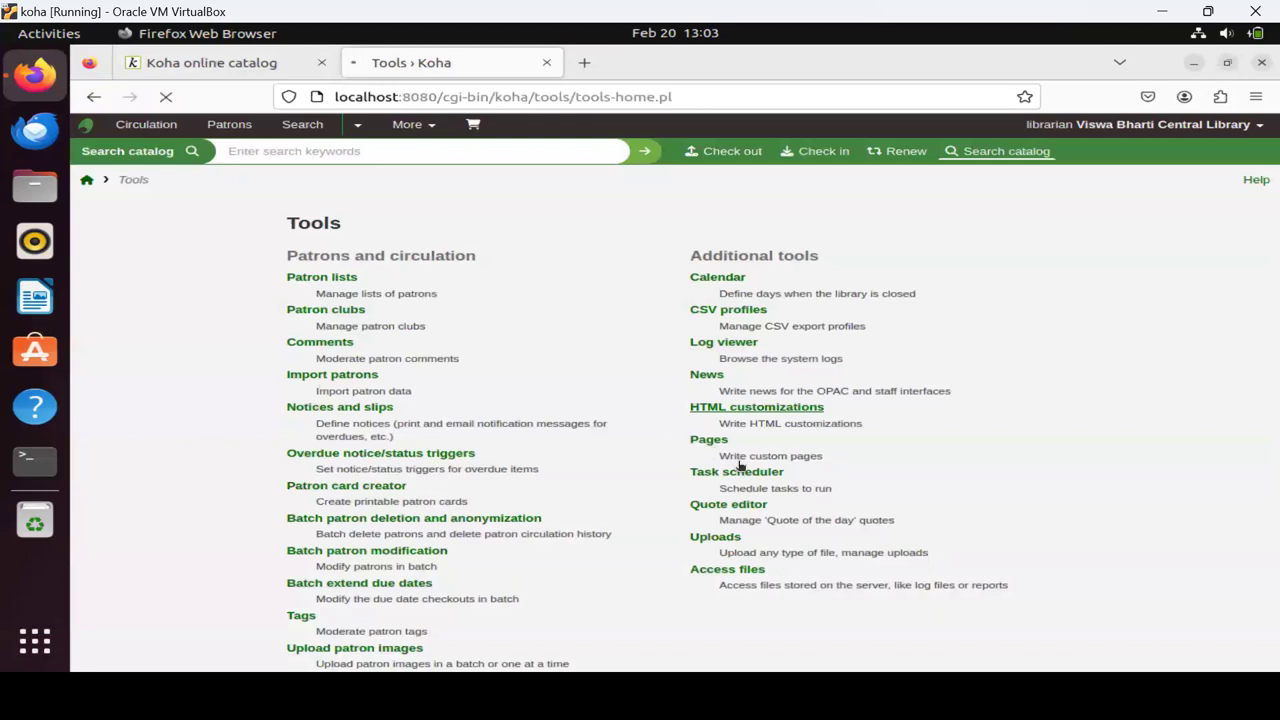
left_click(764, 428)
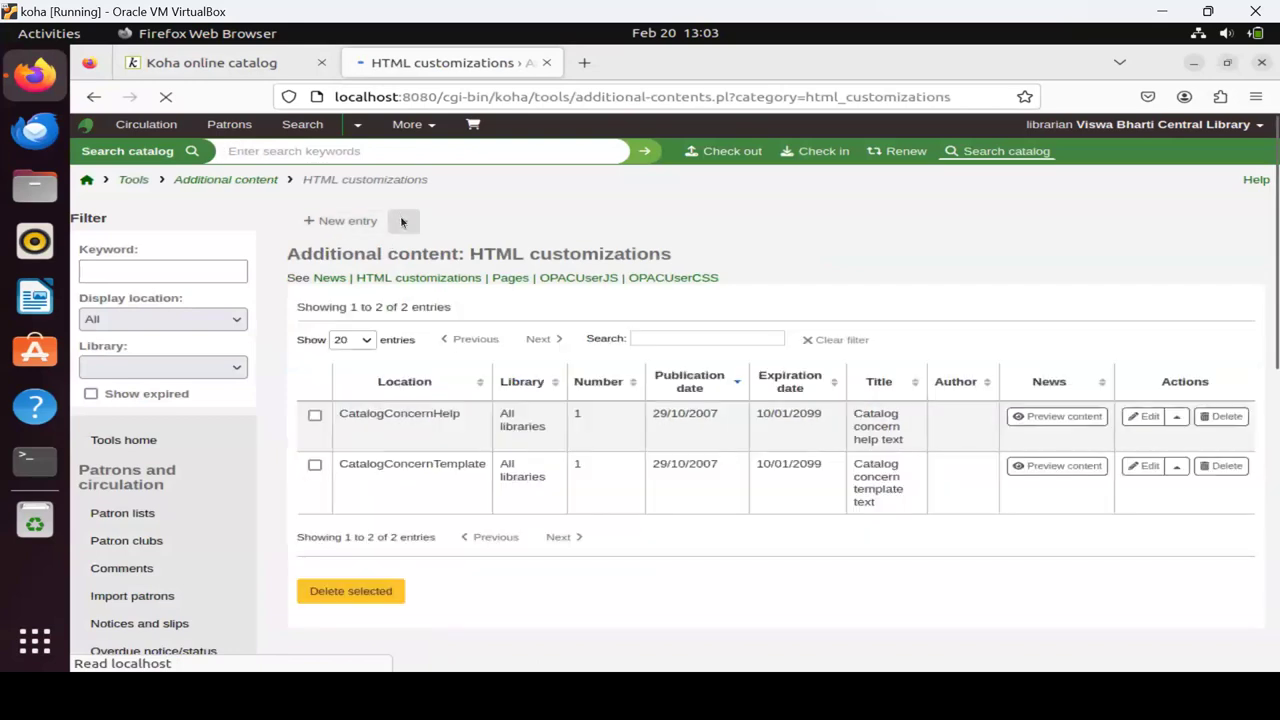
left_click(403, 221)
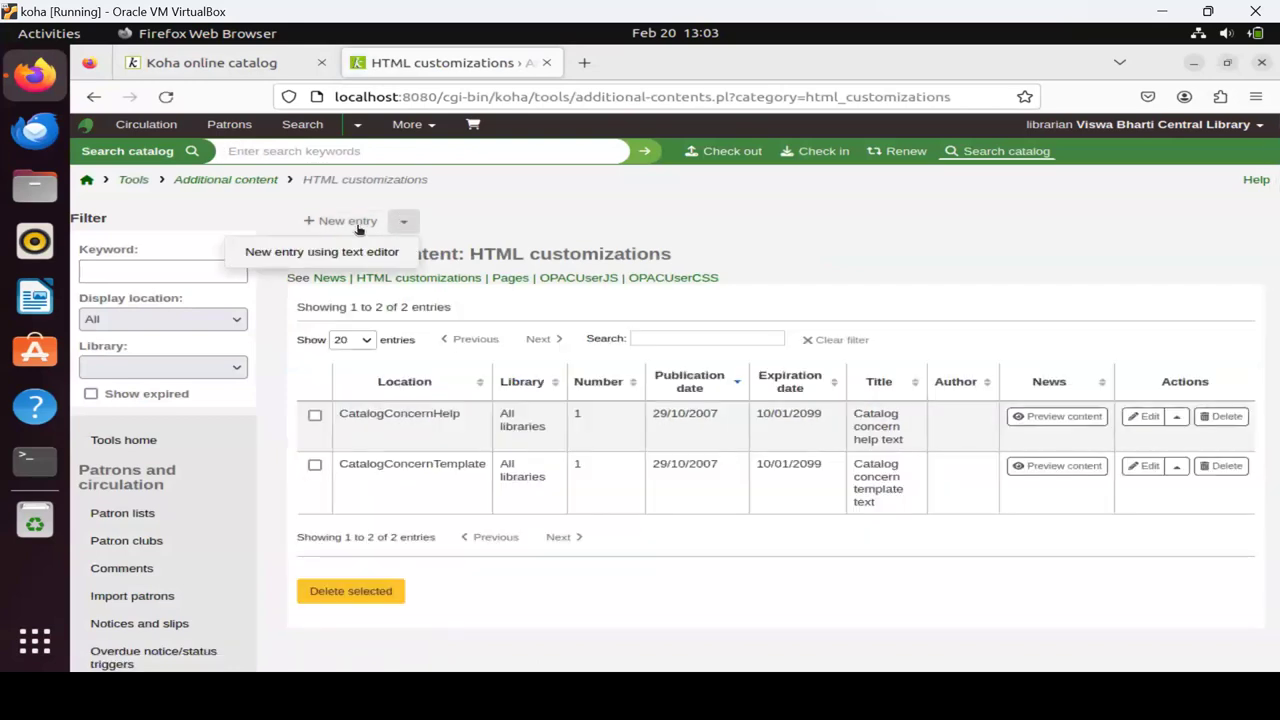
Reload the customizations list and choose 'New entry using text editor'.
left_click(436, 280)
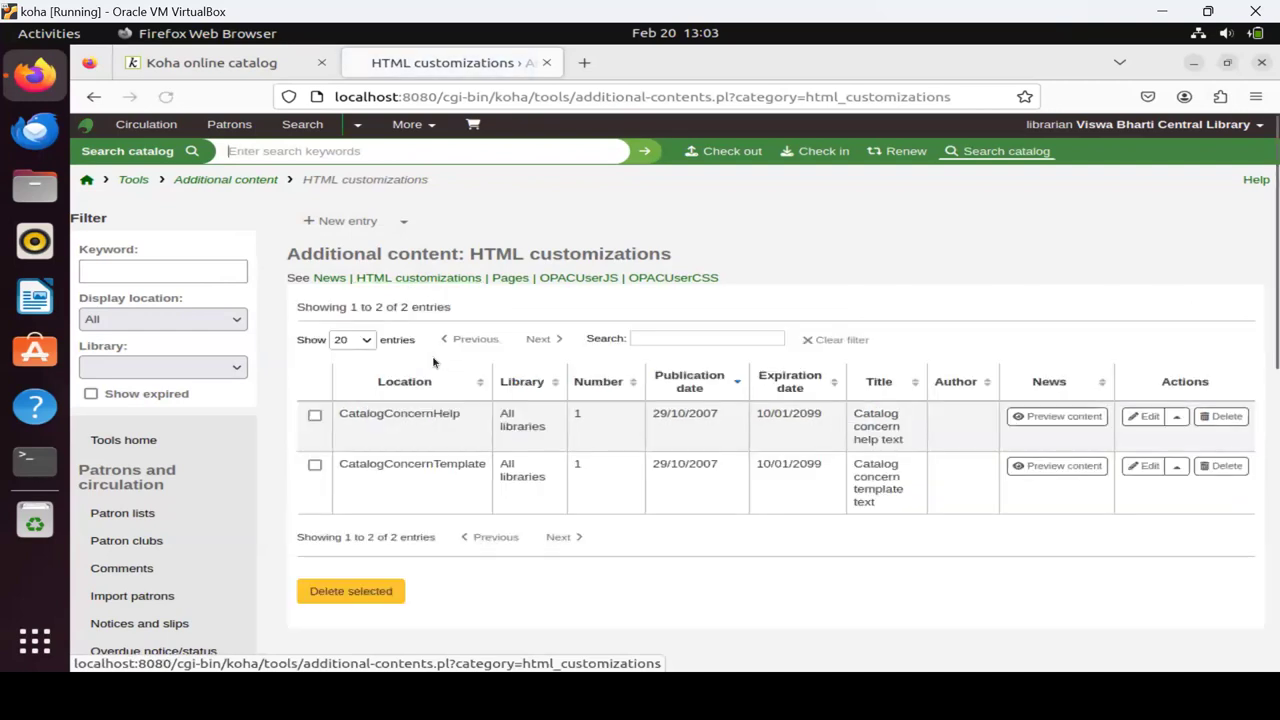
left_click(401, 224)
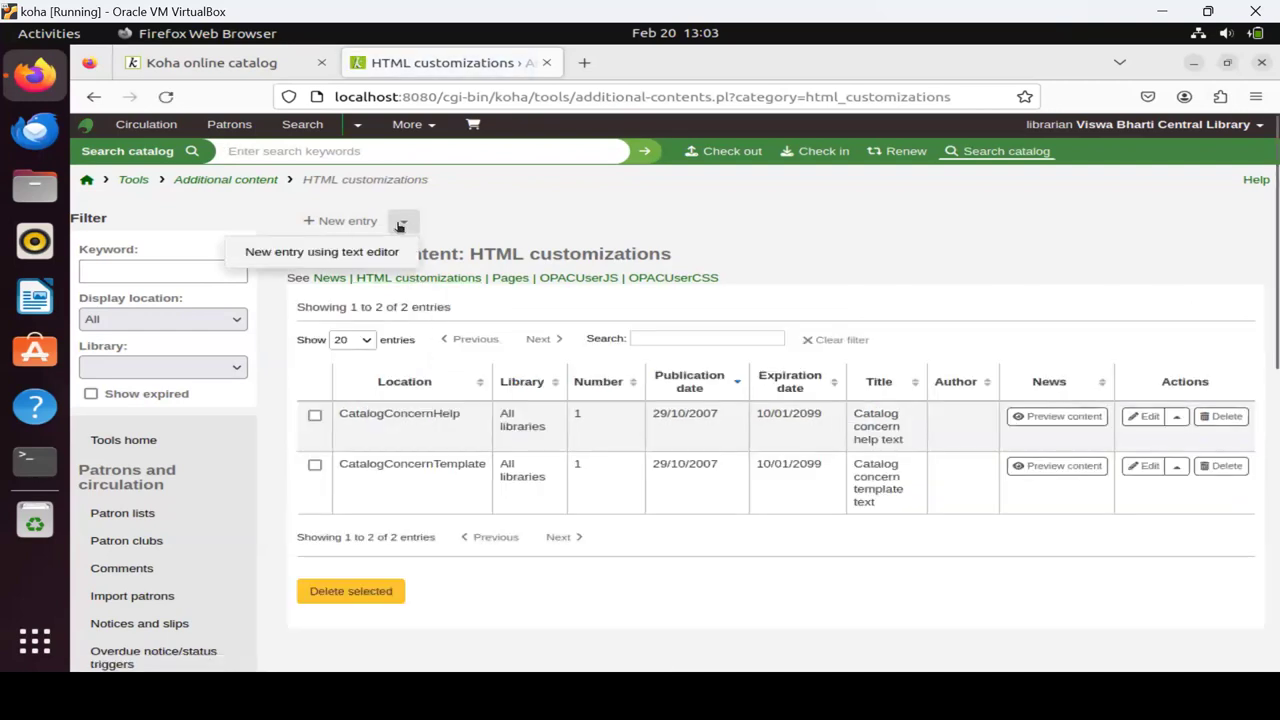
left_click(336, 256)
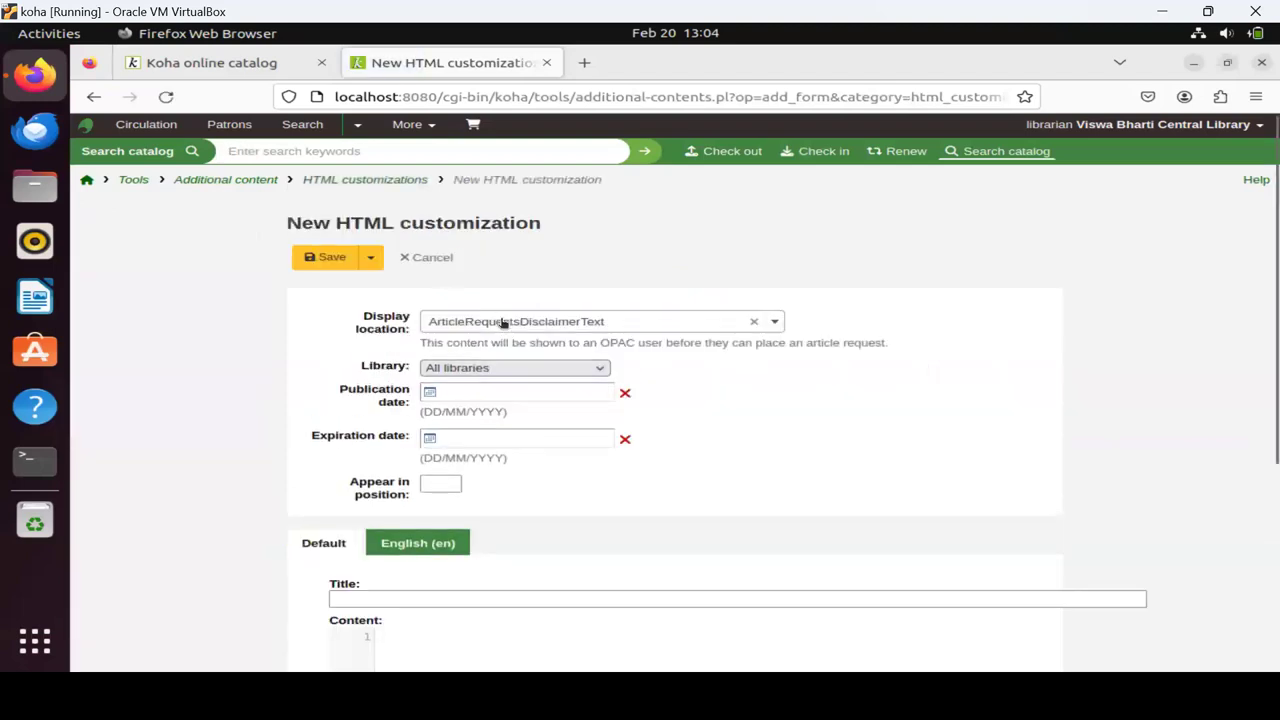
Set the new entry's display location to opacheader.
left_click(503, 322)
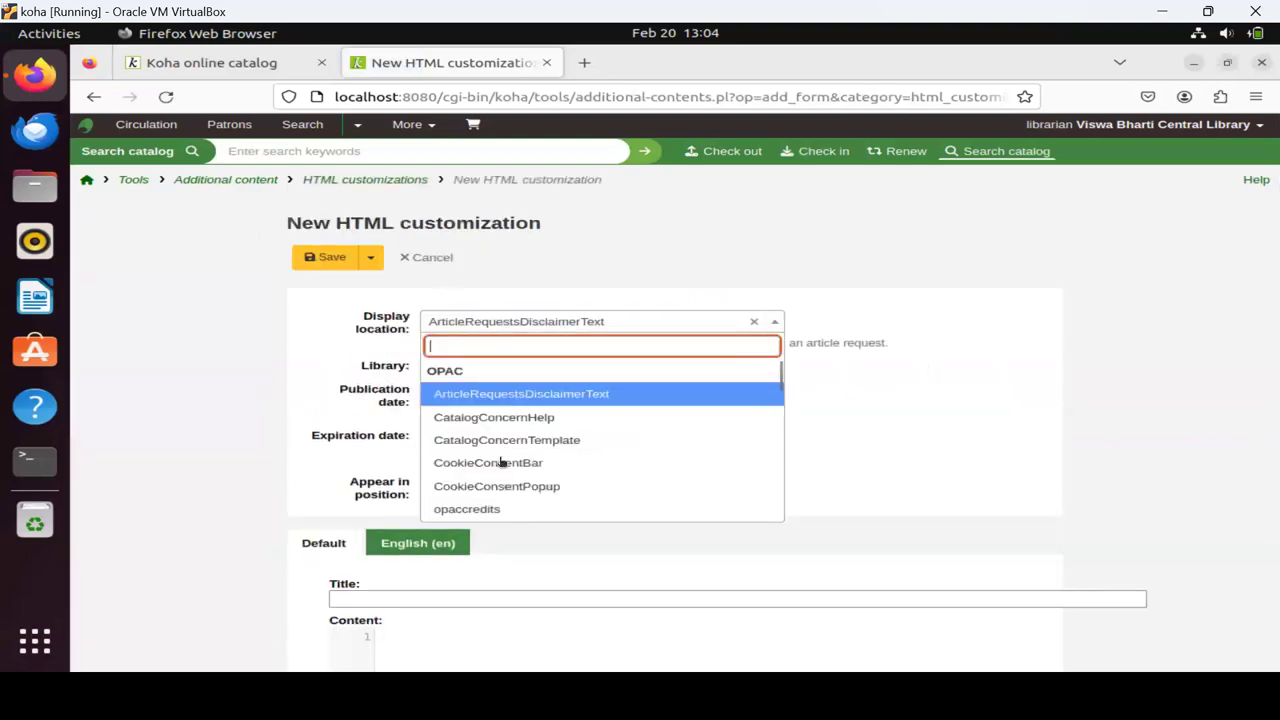
scroll(502, 462, "down", 5)
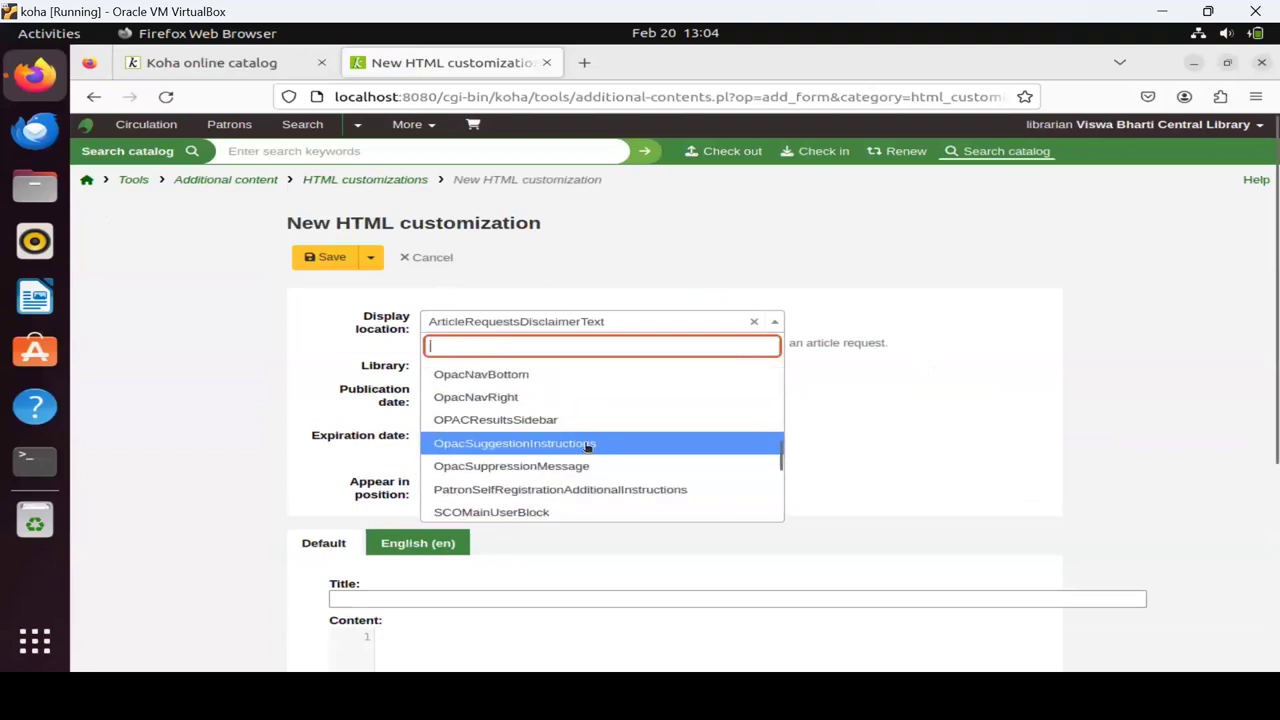
scroll(587, 447, "down", 1)
scroll(587, 447, "down", 3)
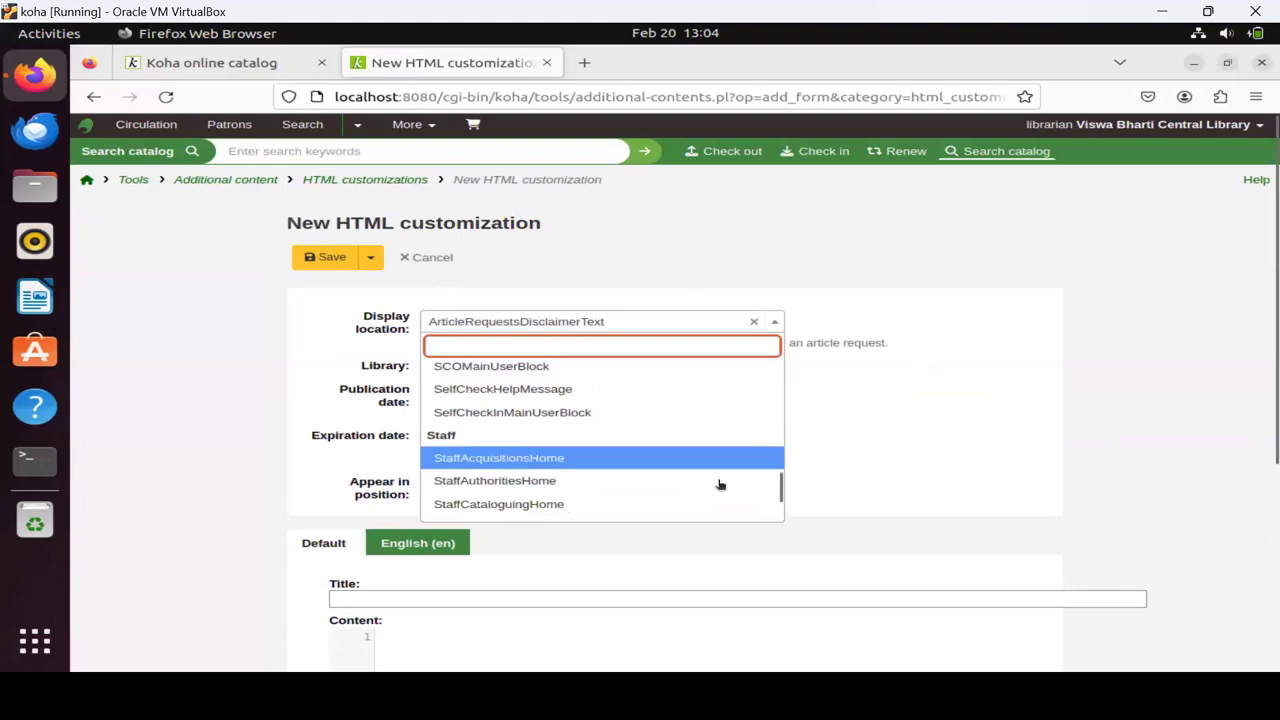
left_click_drag(777, 486, 775, 411)
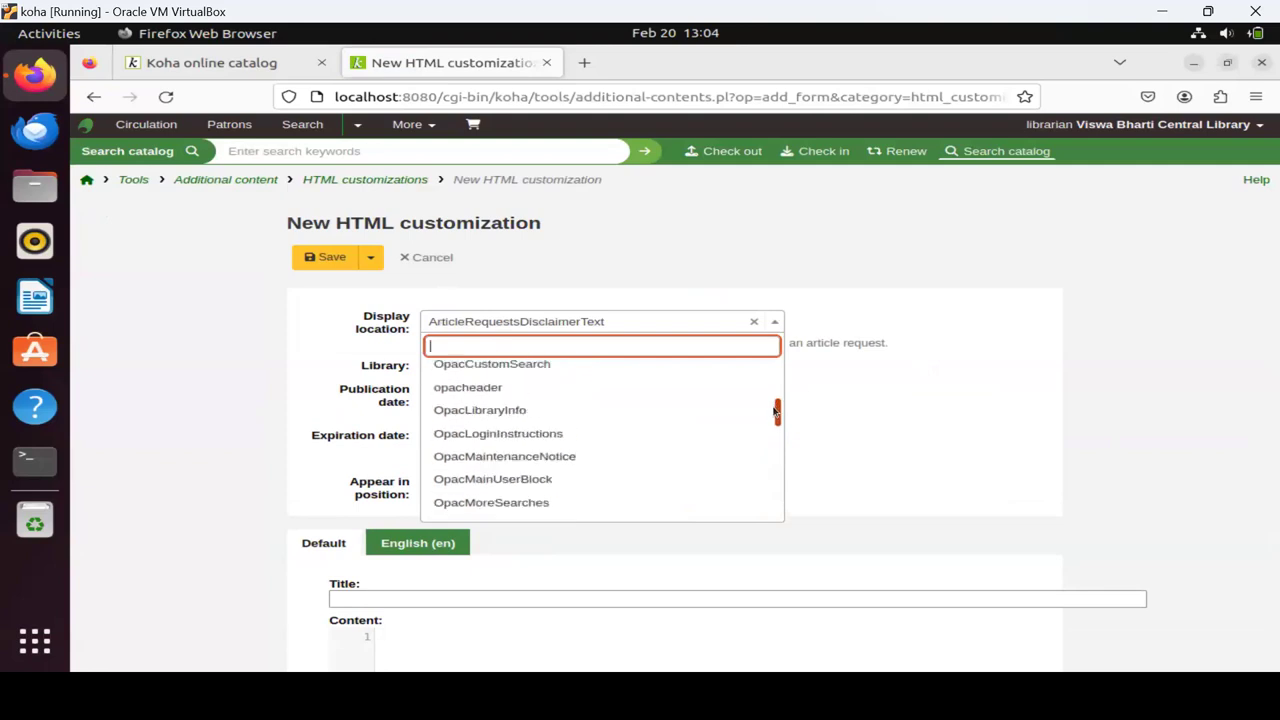
left_click(470, 390)
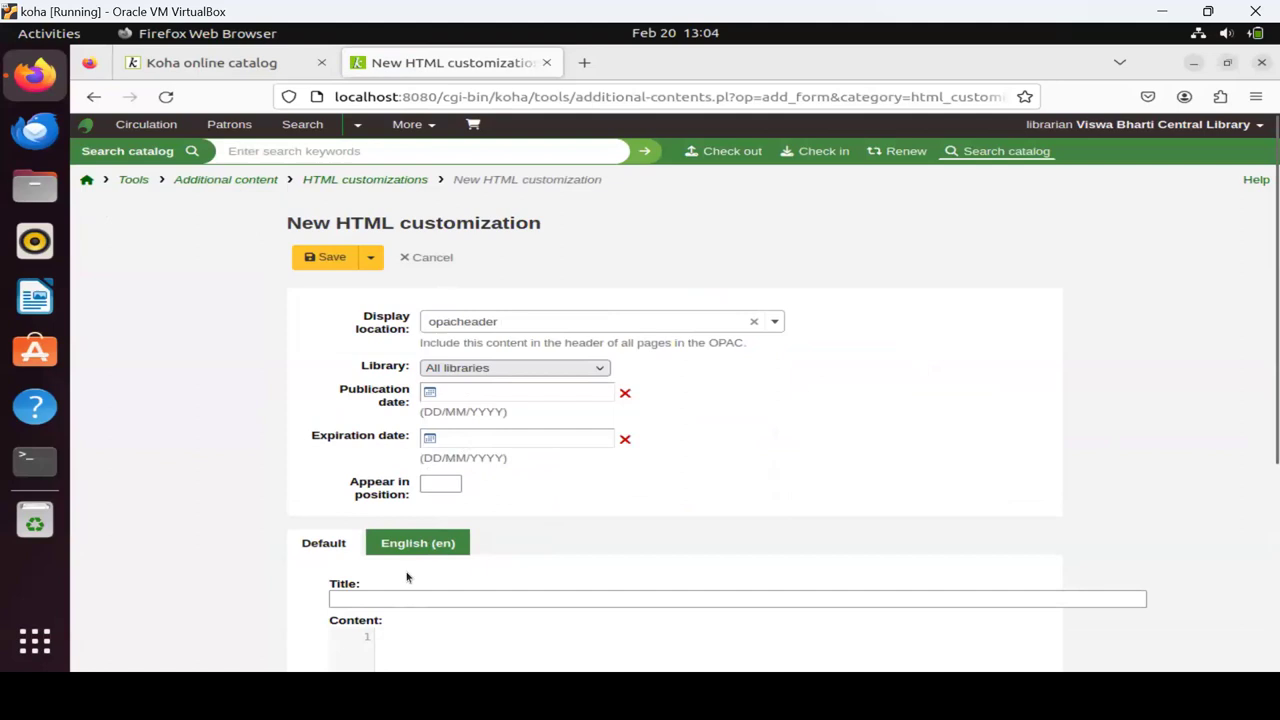
Enter title 1, publication date 20/02/2024 and content 'My Central Library', then save.
left_click(370, 600)
type("1")
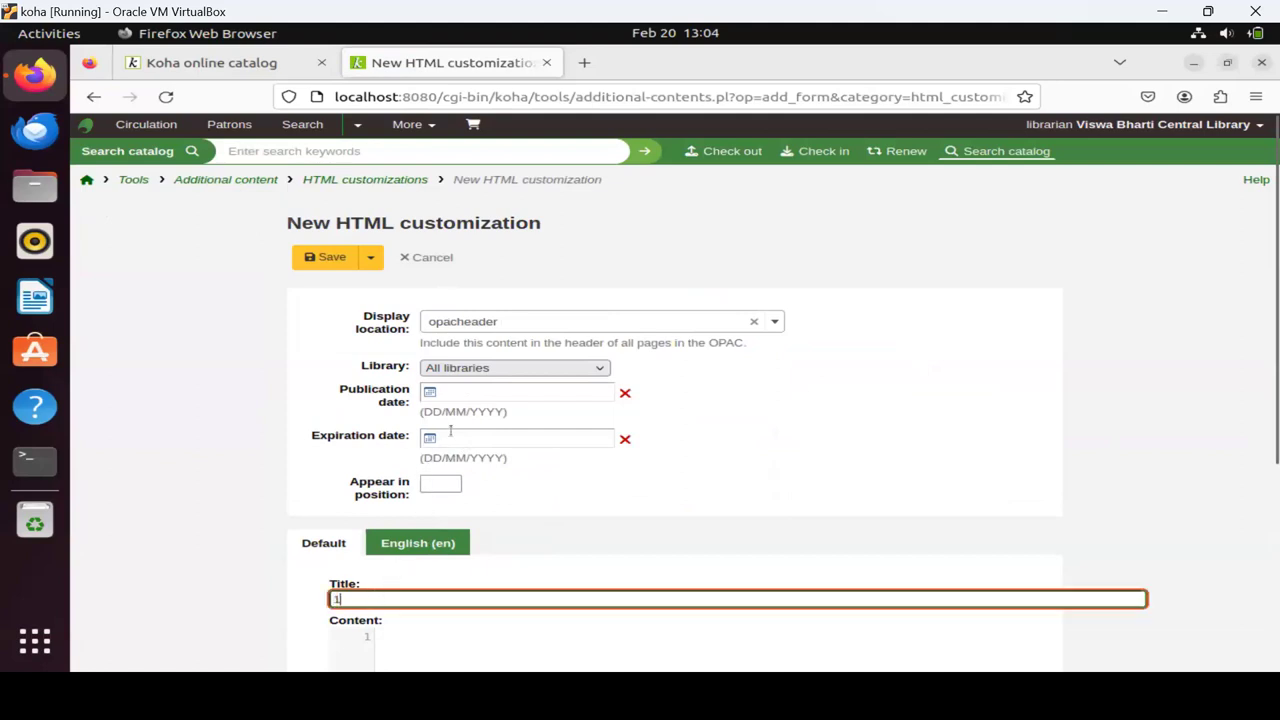
left_click(461, 394)
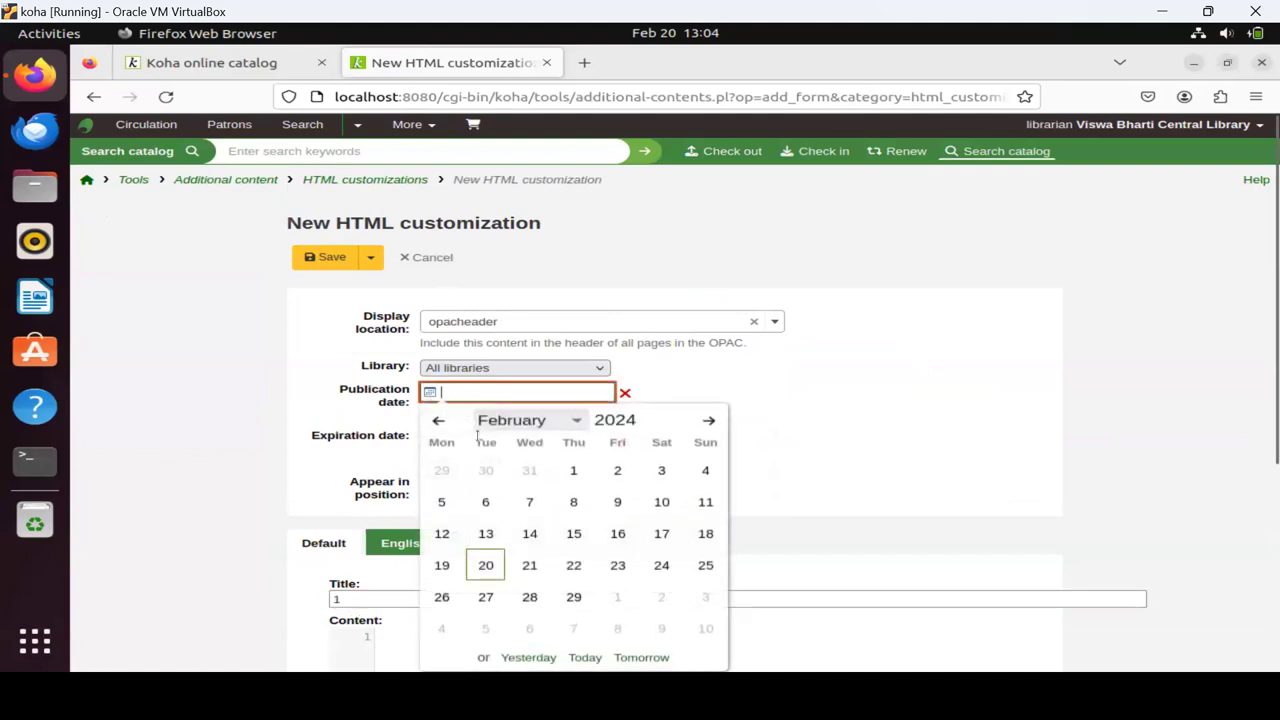
left_click(482, 566)
scroll(726, 500, "down", 5)
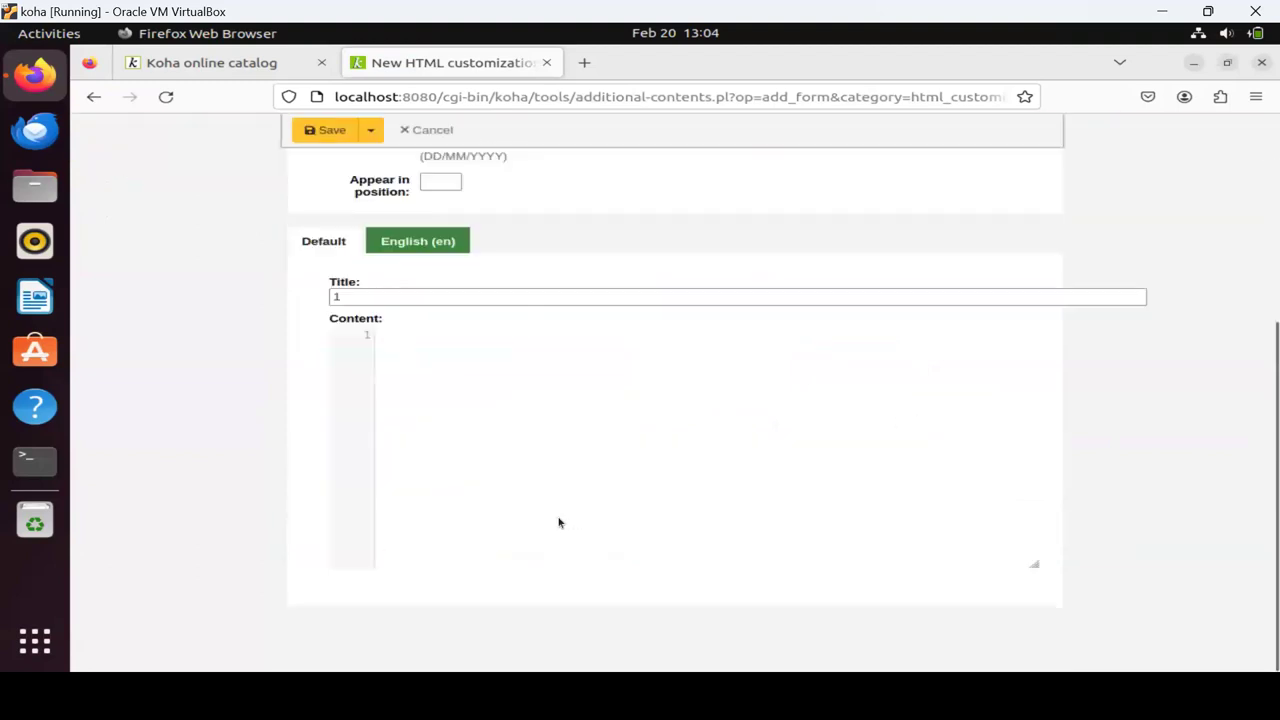
left_click(513, 361)
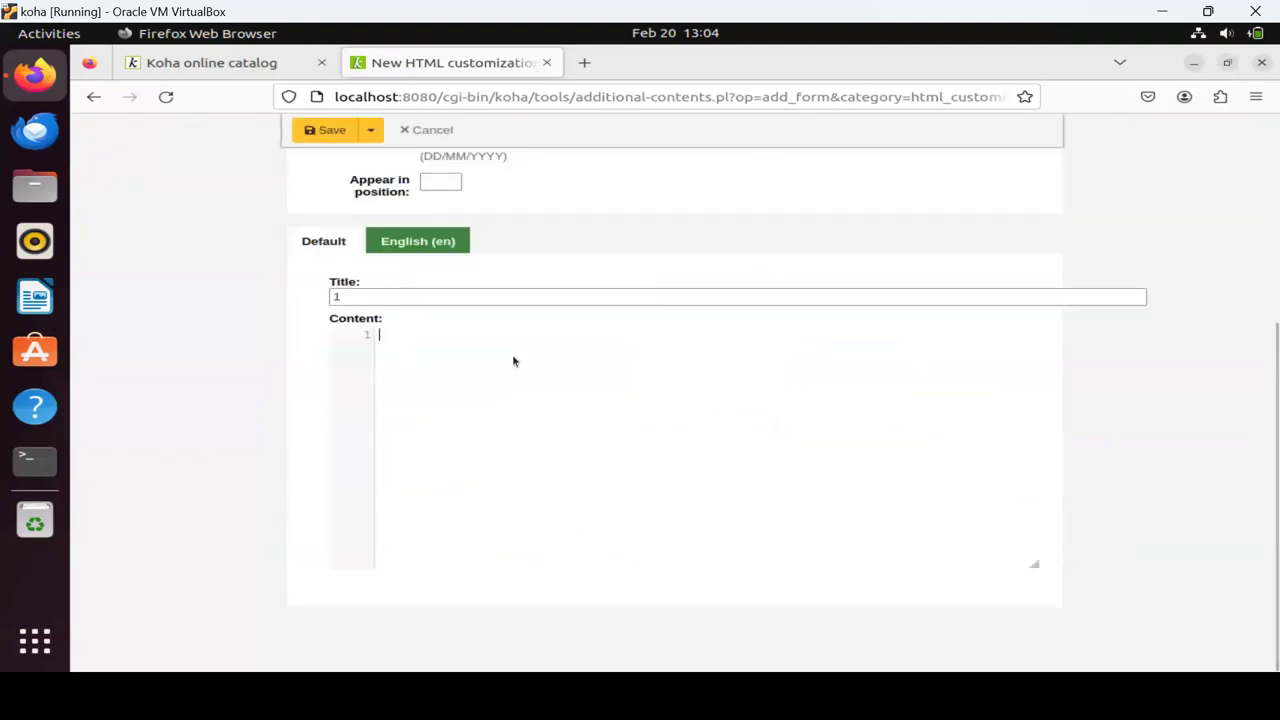
type("My ")
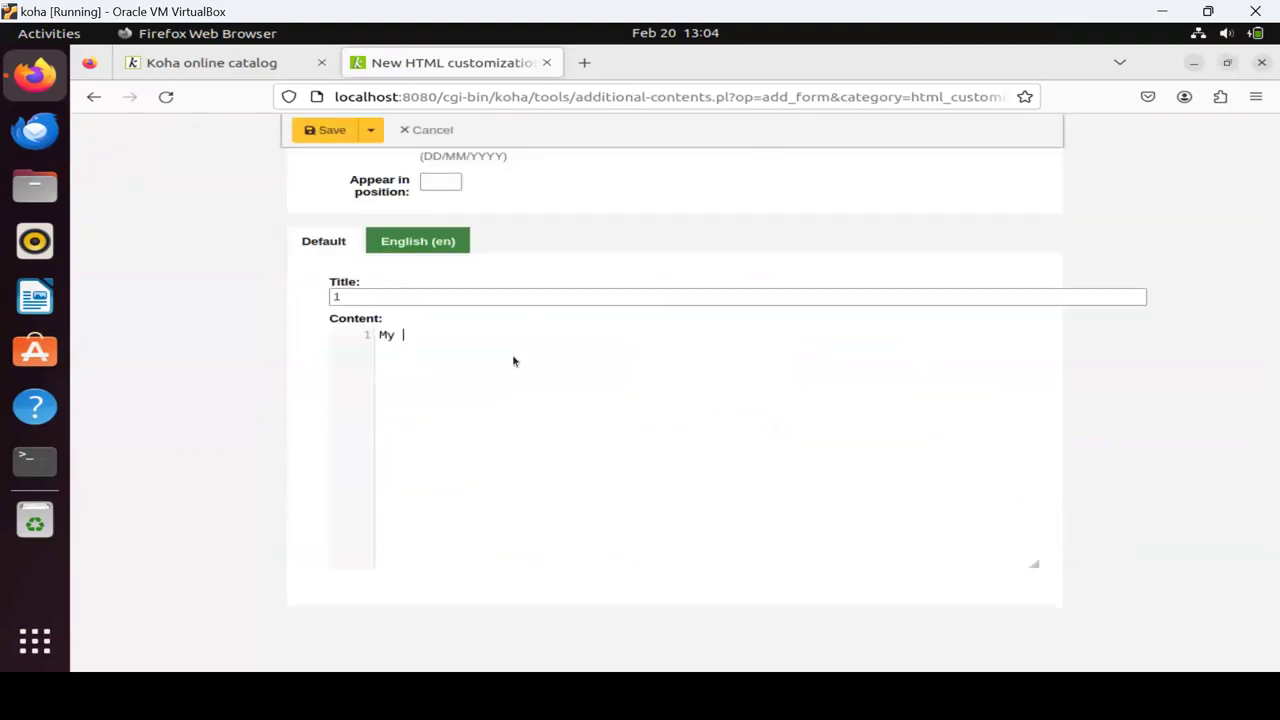
type("Central Library")
left_click(322, 138)
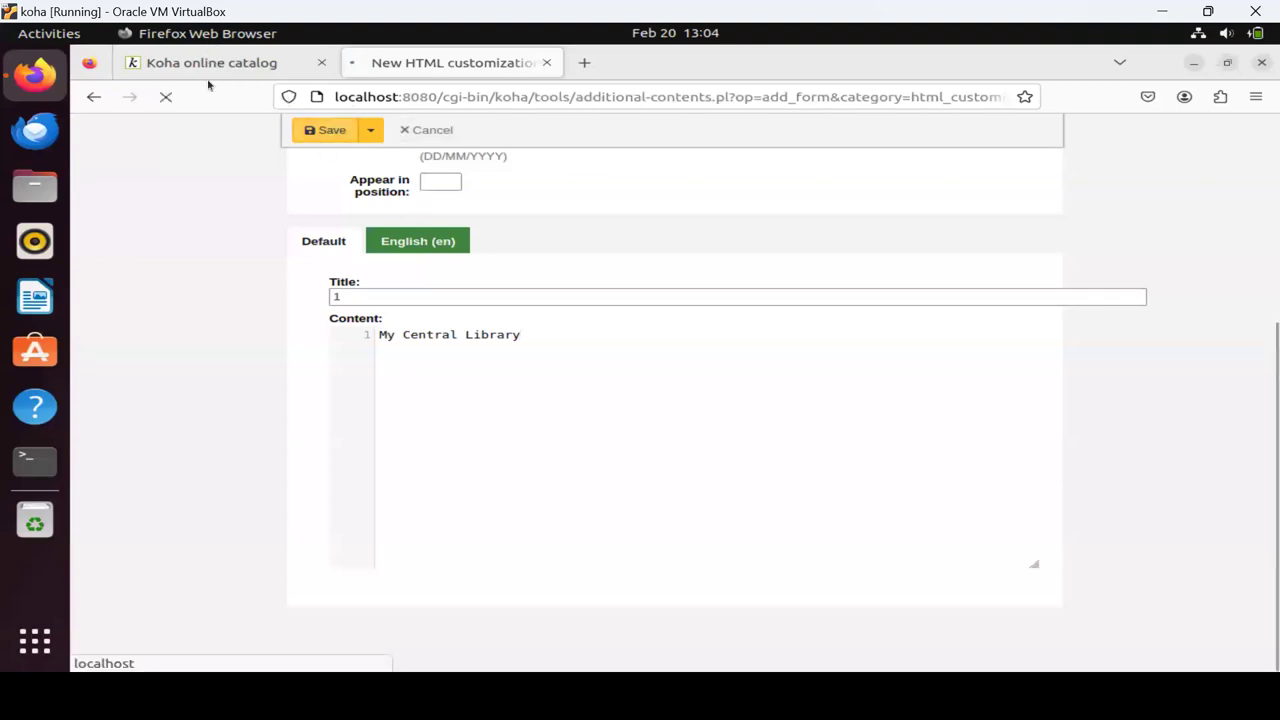
Reload the public catalog to confirm the 'My Central Library' header, then return to the staff interface.
key("ctrl+Page_Up")
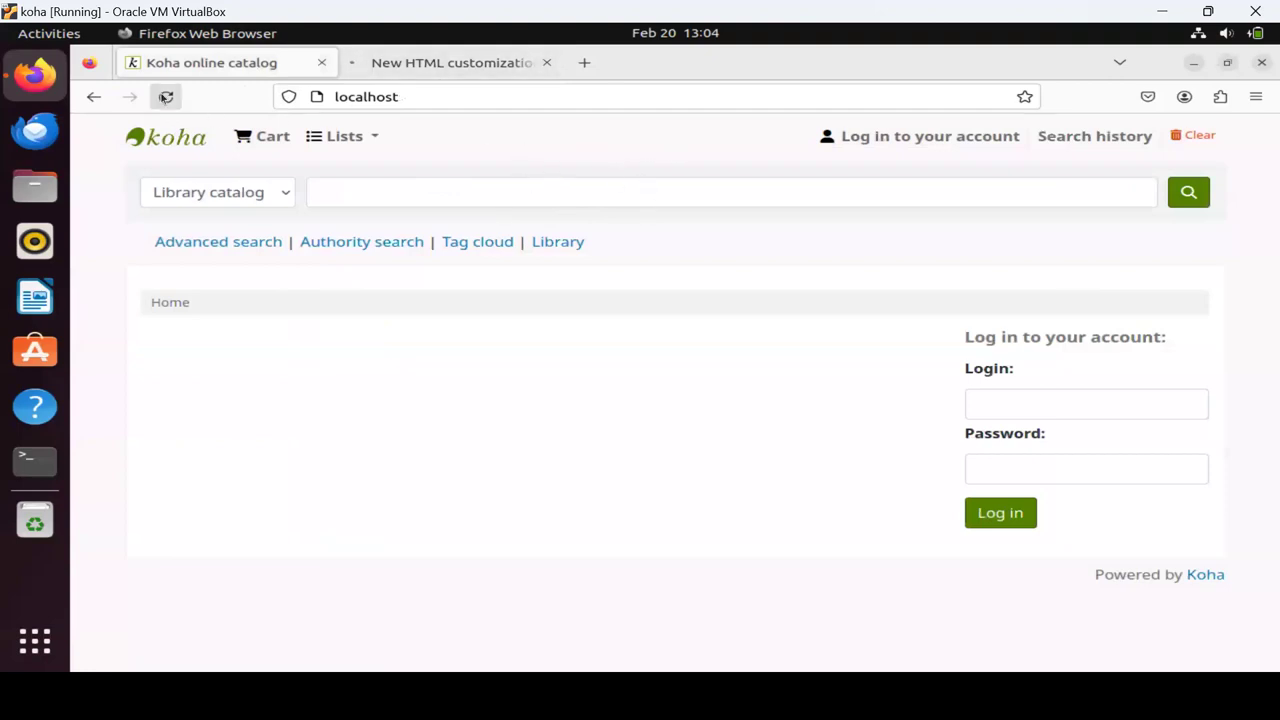
left_click(165, 97)
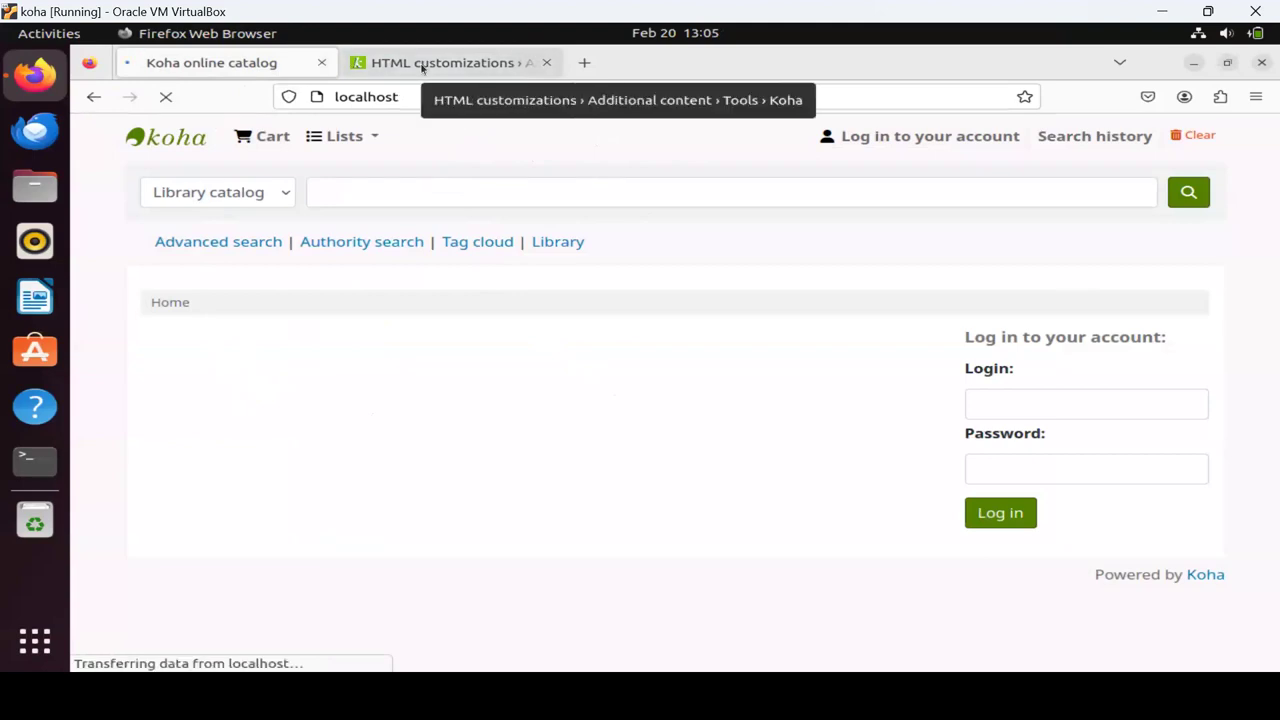
left_click(421, 64)
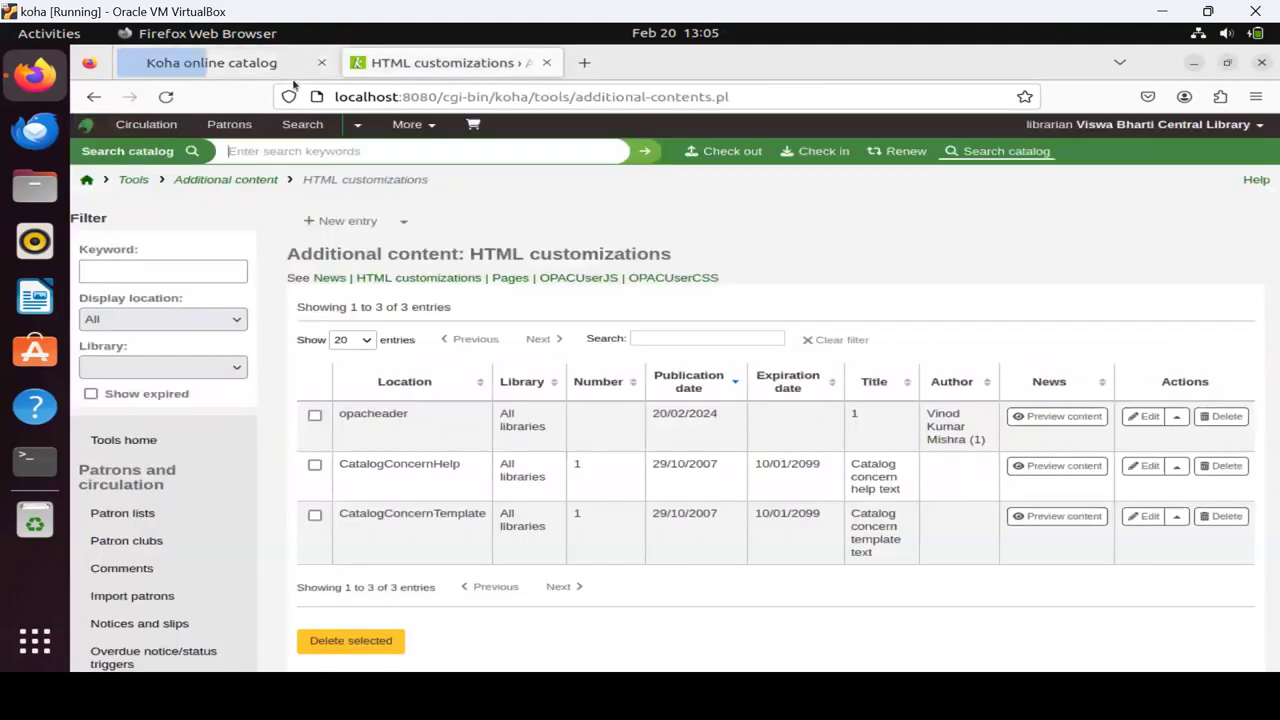
left_click(190, 76)
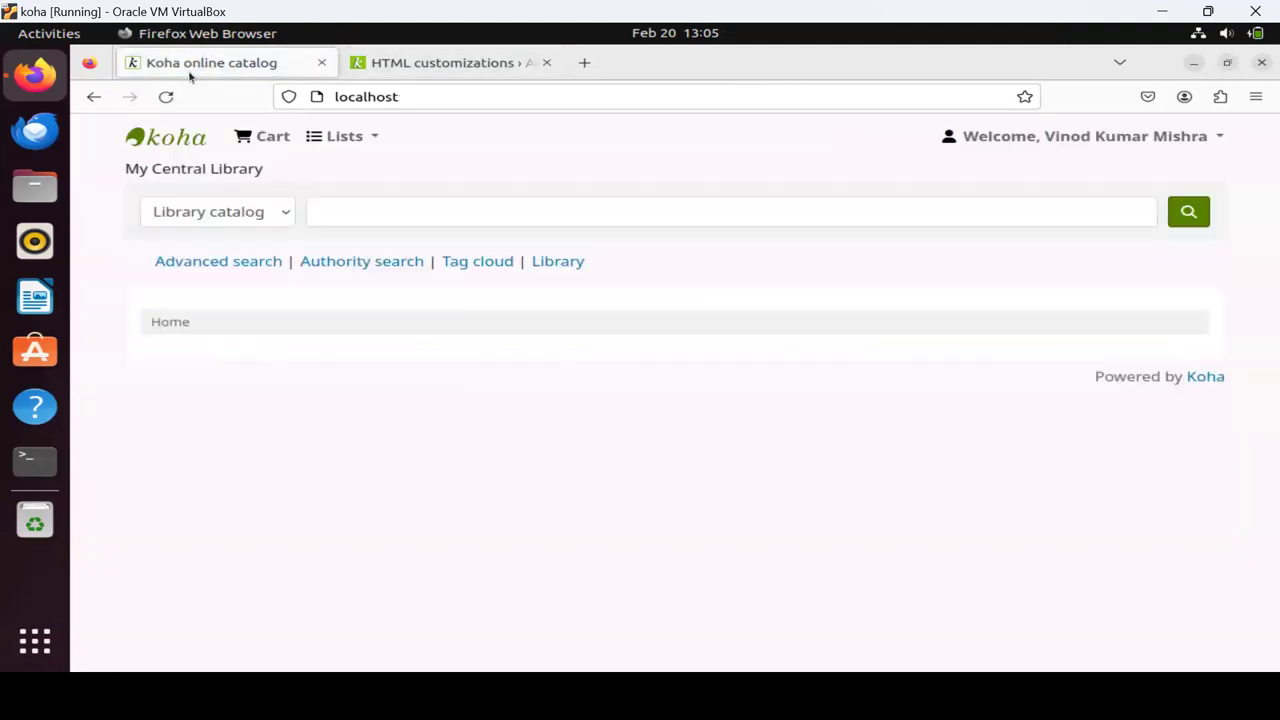
left_click_drag(124, 169, 318, 170)
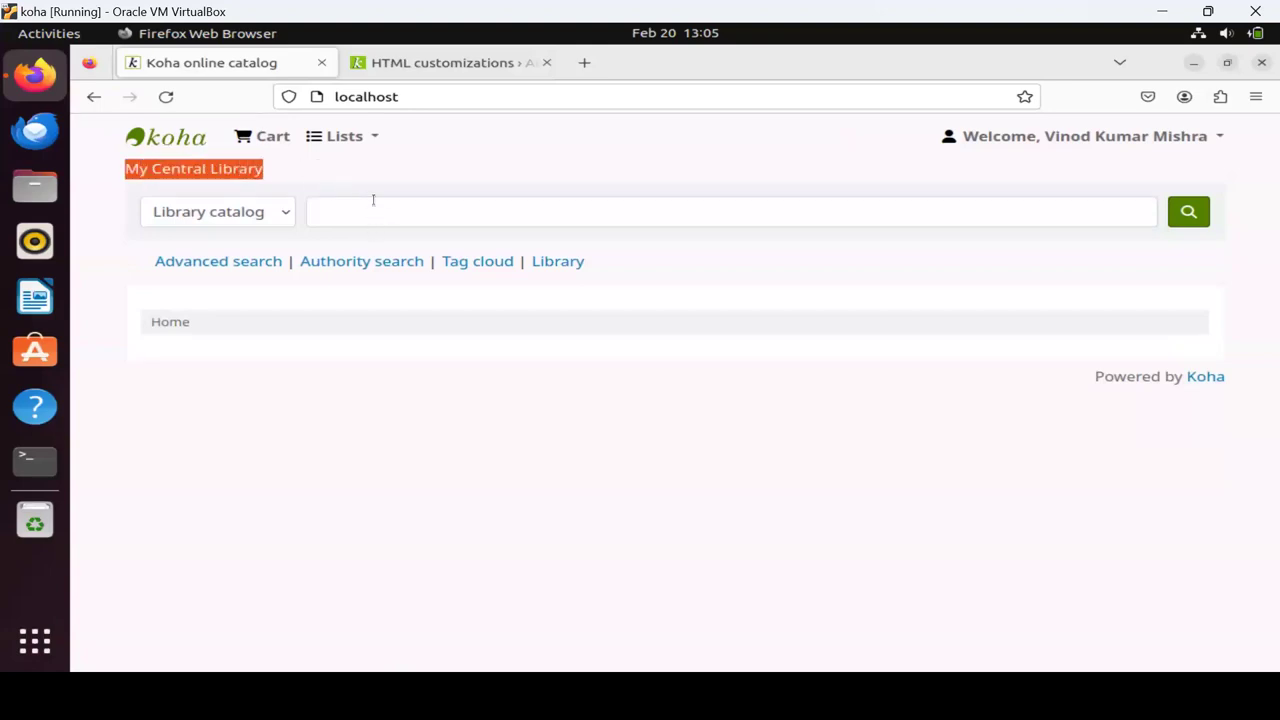
left_click(424, 66)
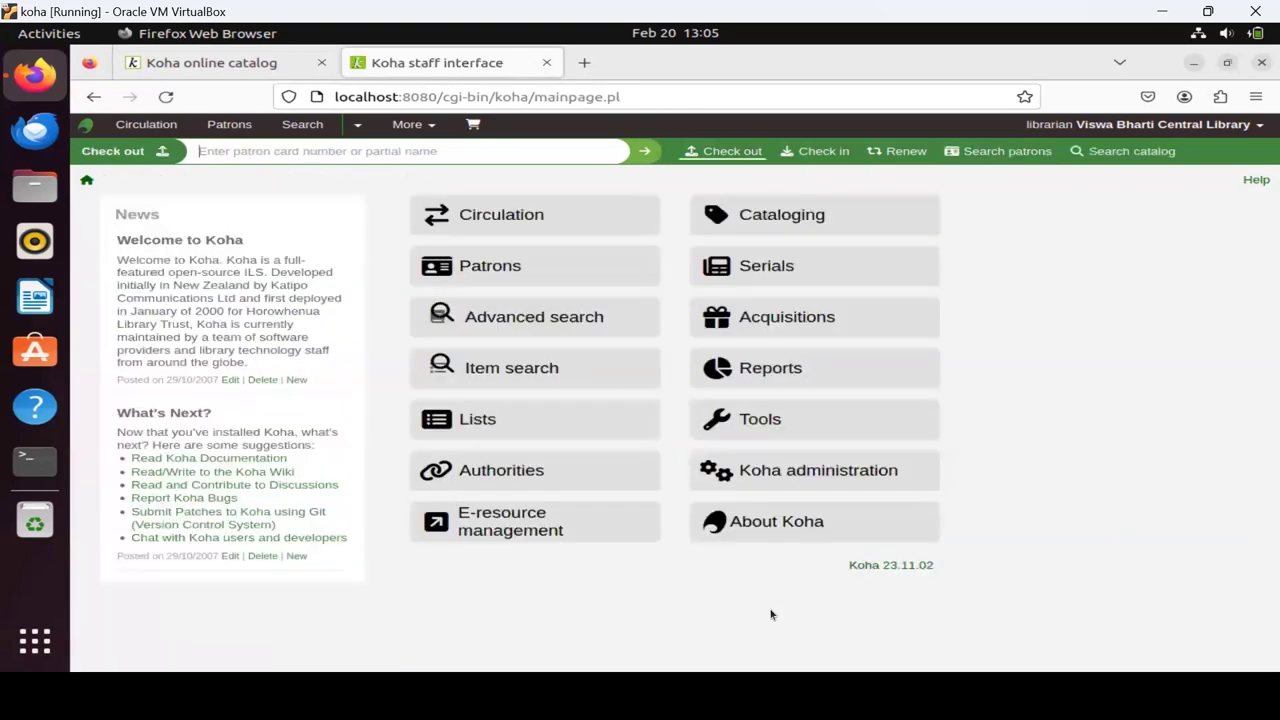
Open the E-resource management module from the staff home page.
left_click(493, 524)
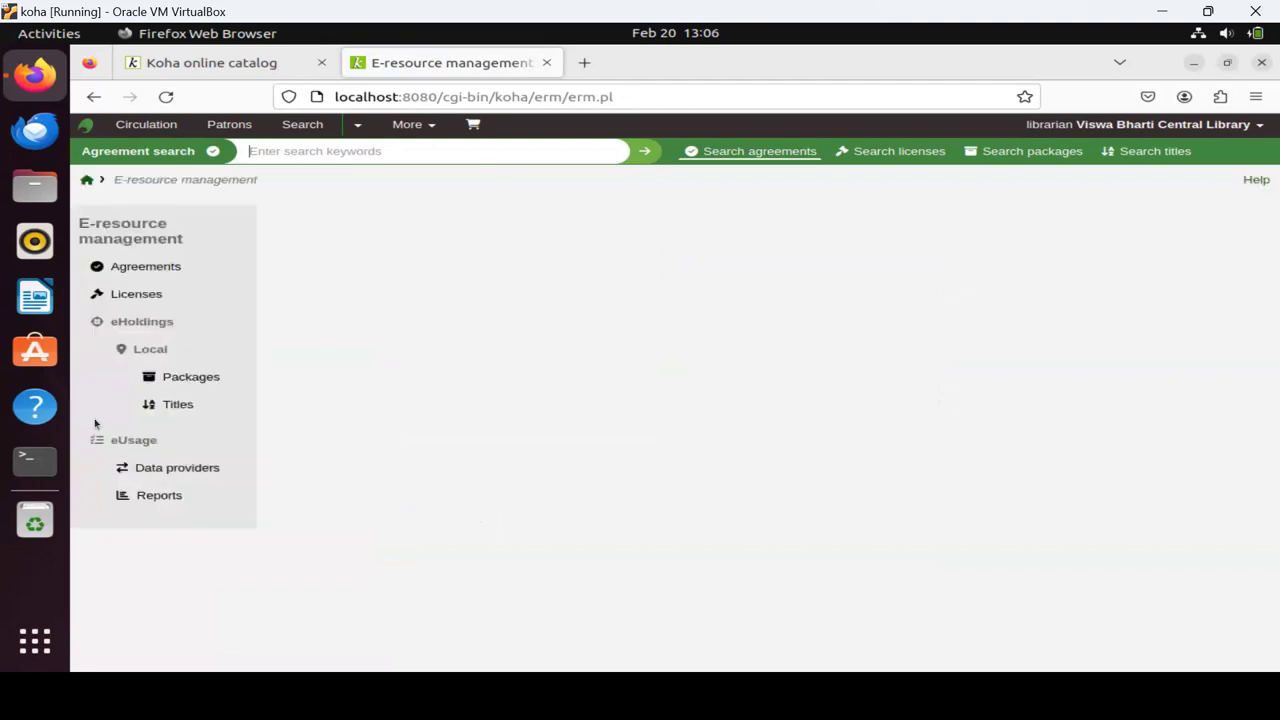
View the empty Agreements list, then return to the staff home page.
left_click(150, 266)
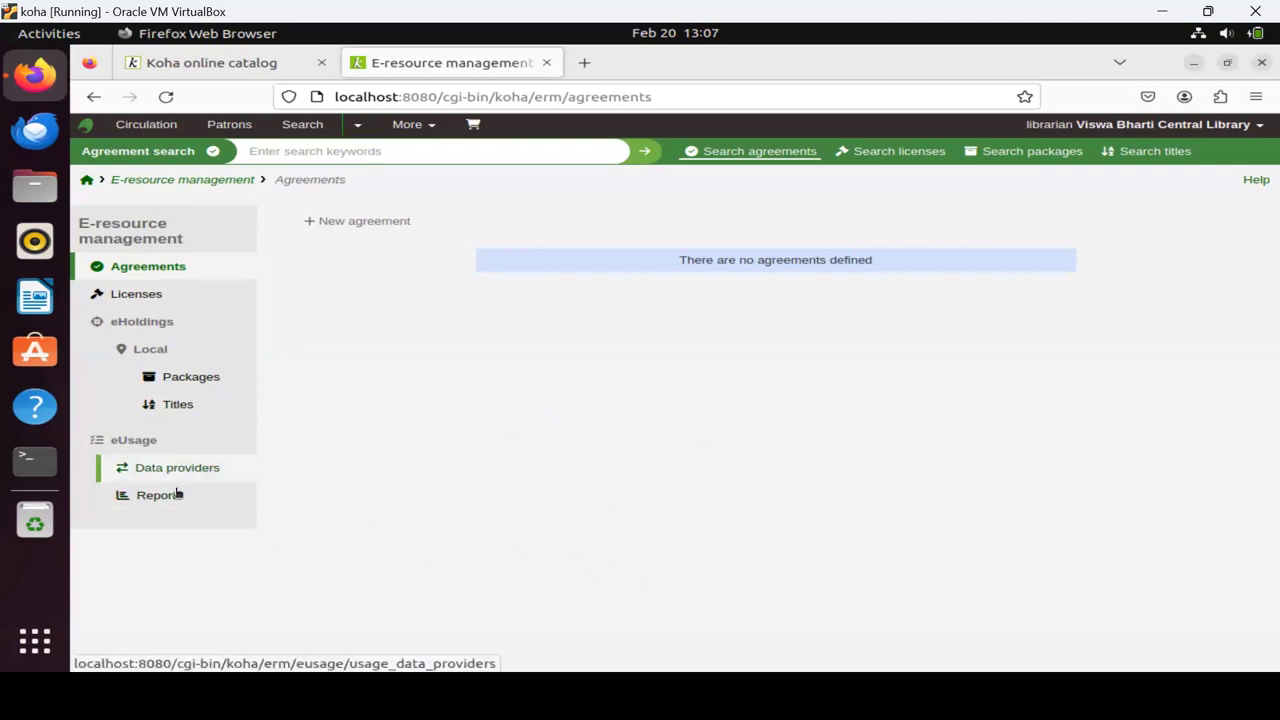
left_click(87, 180)
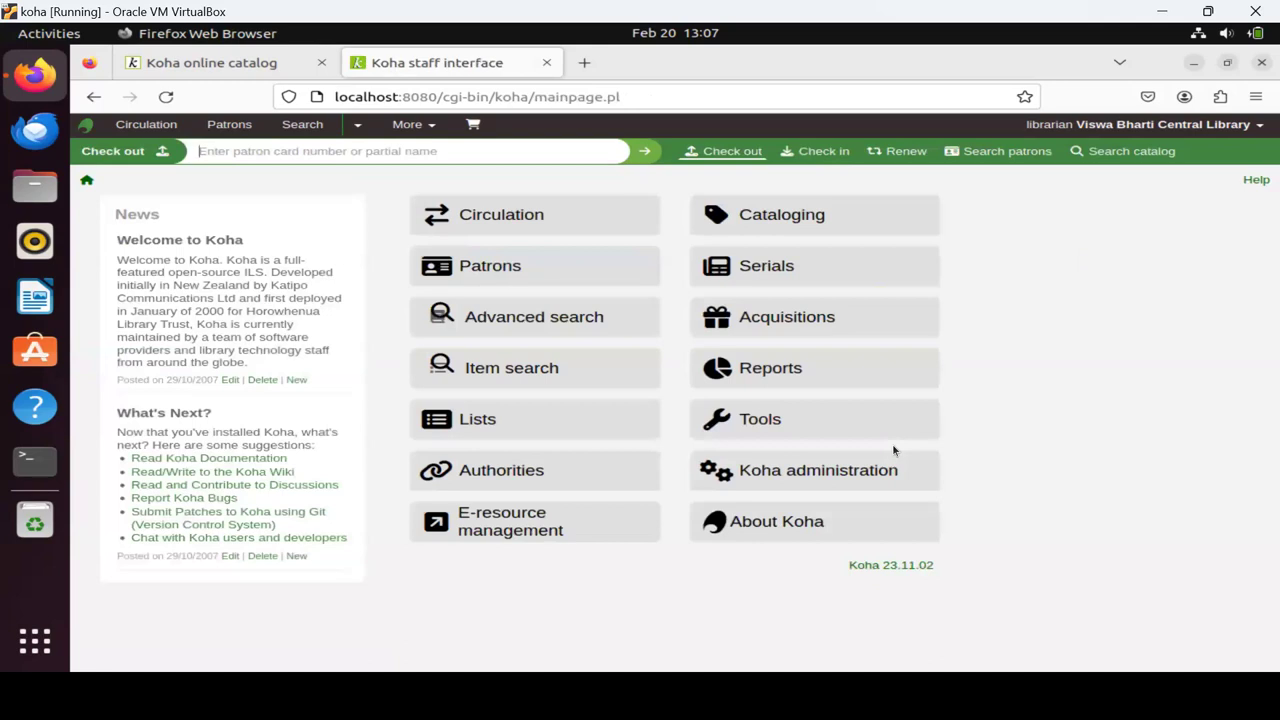
key("Print")
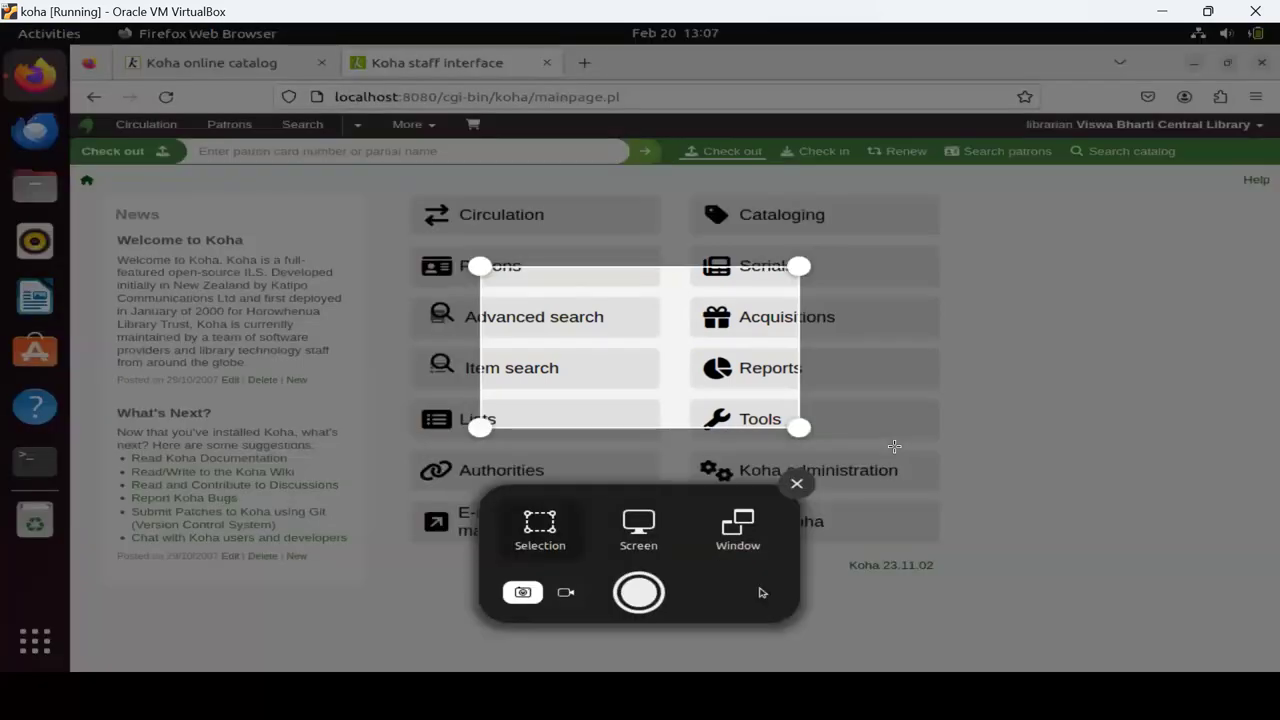
left_click(1136, 323)
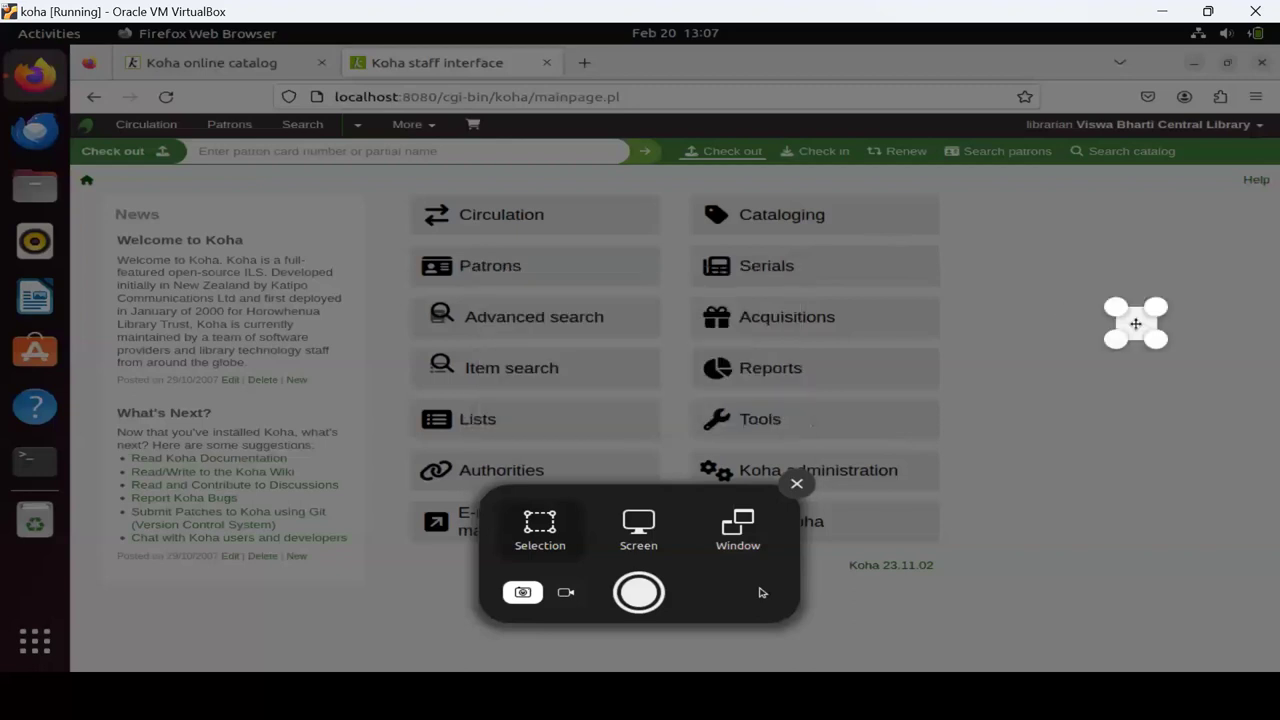
left_click(1094, 262)
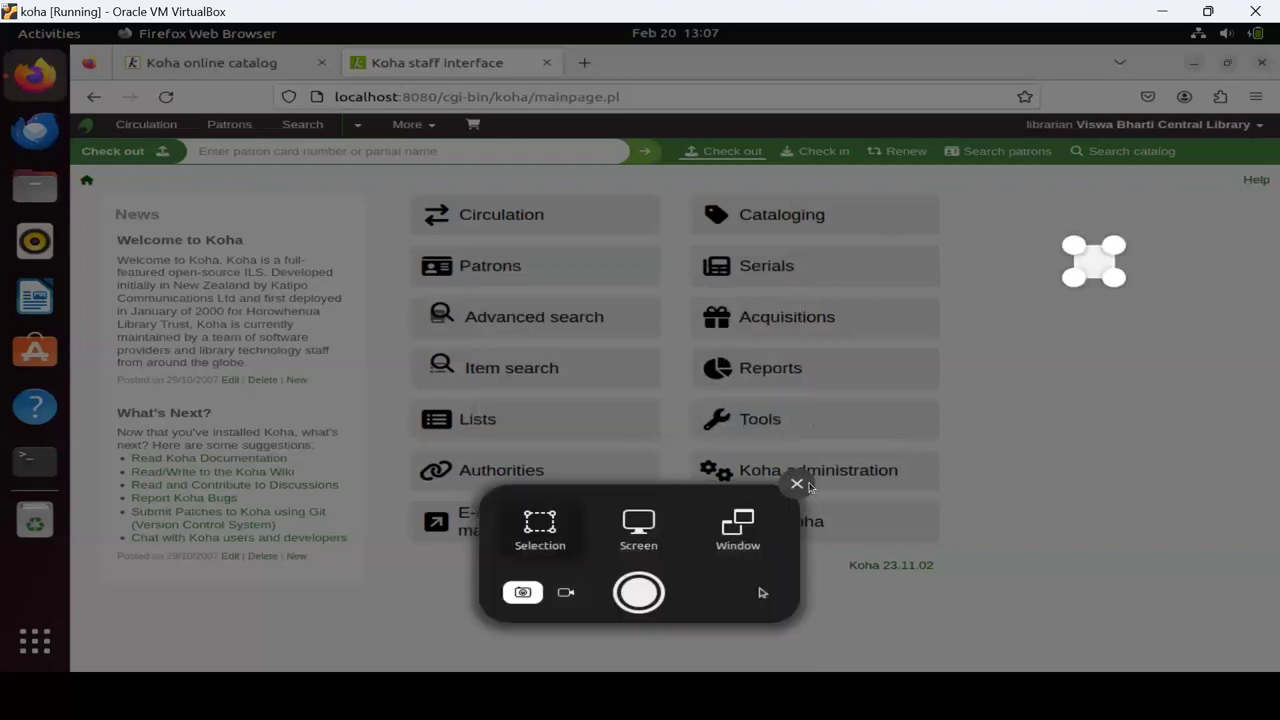
key("Escape")
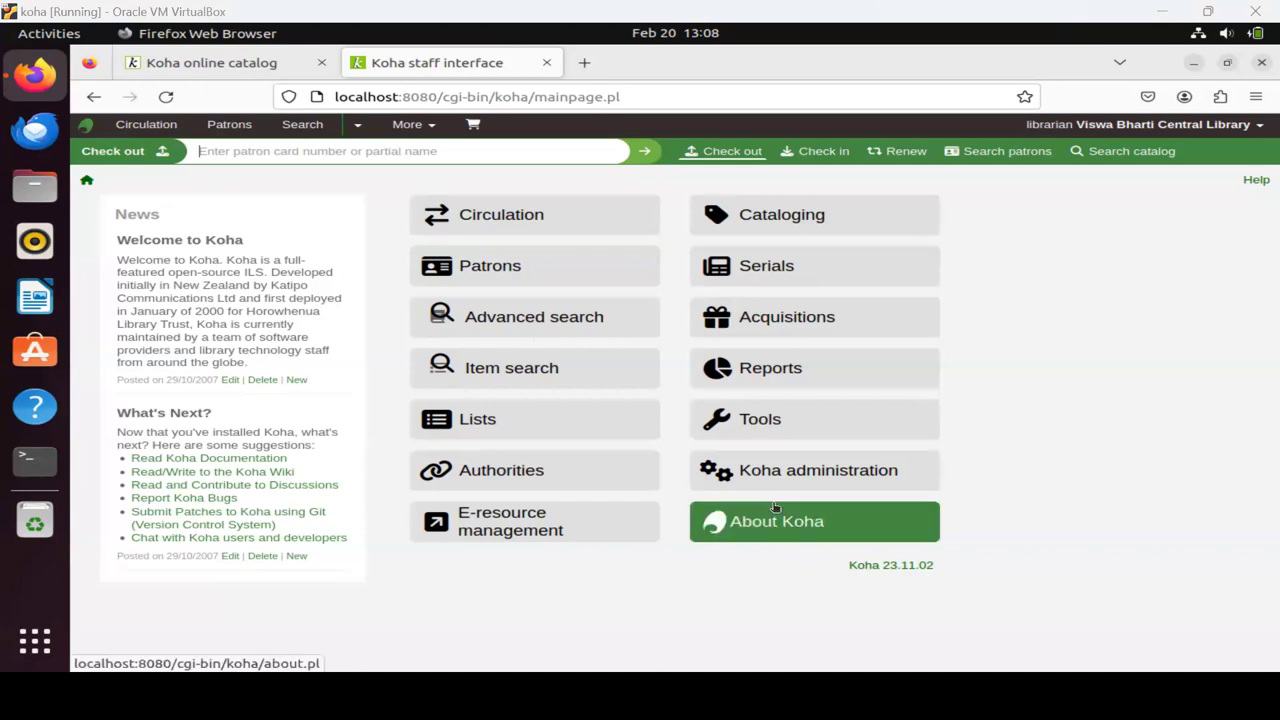
key("super+shift+s")
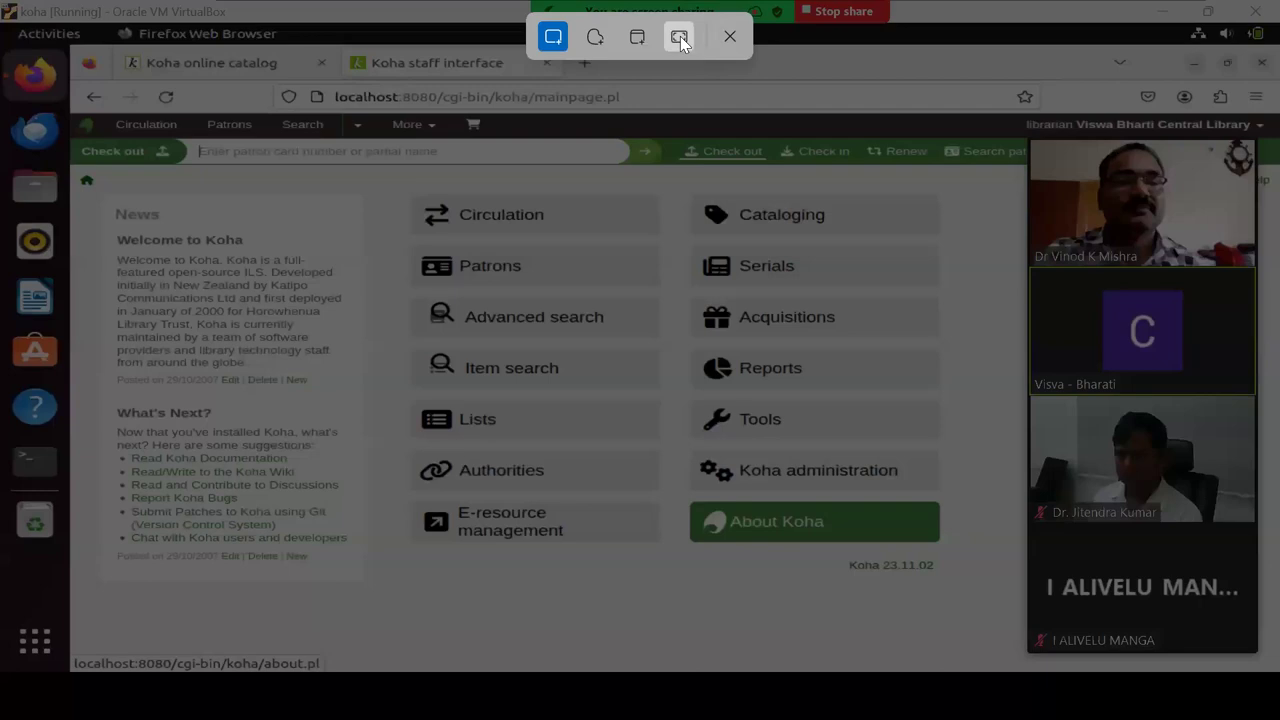
key("Escape")
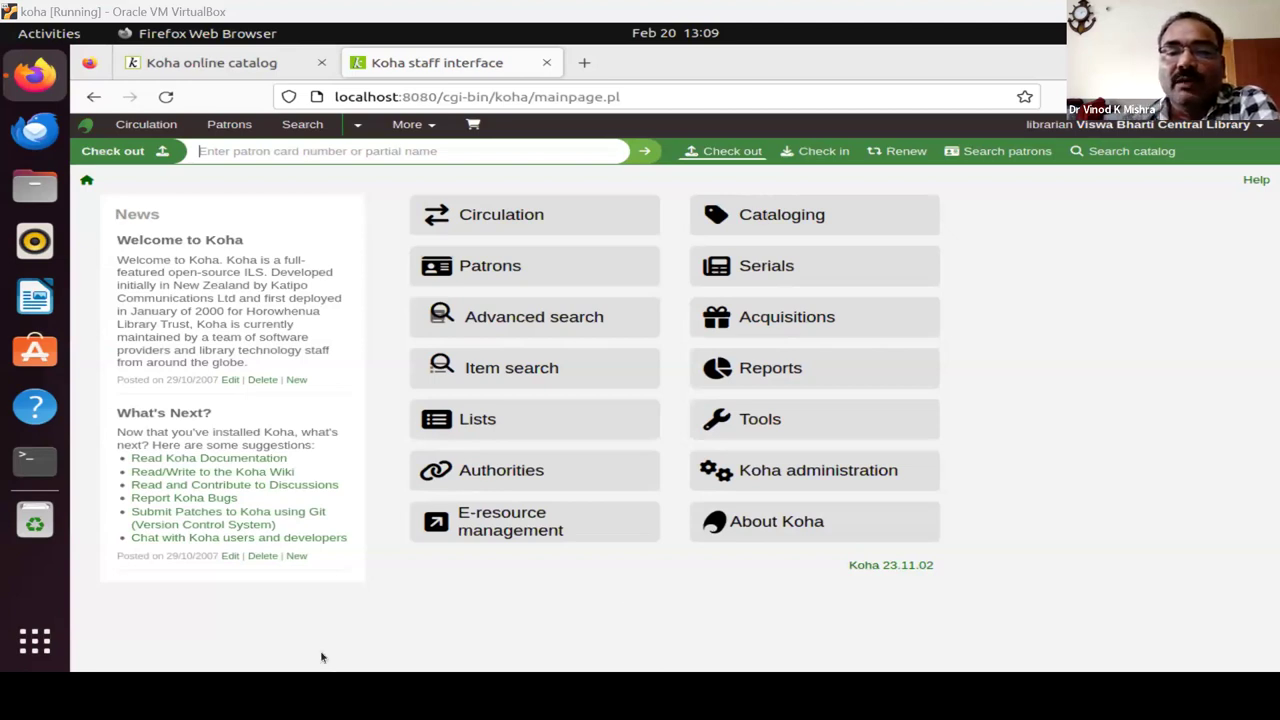
left_click(763, 370)
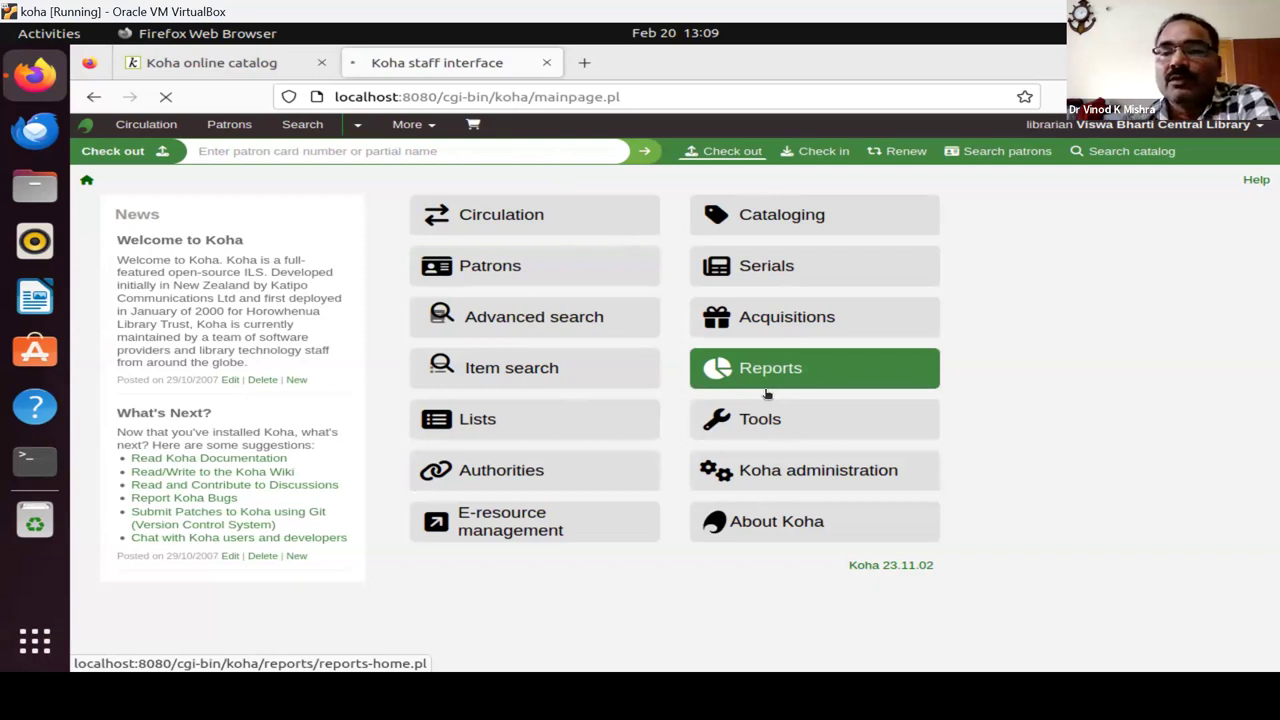
Open Reports and start a new report with Create from SQL.
left_click(766, 392)
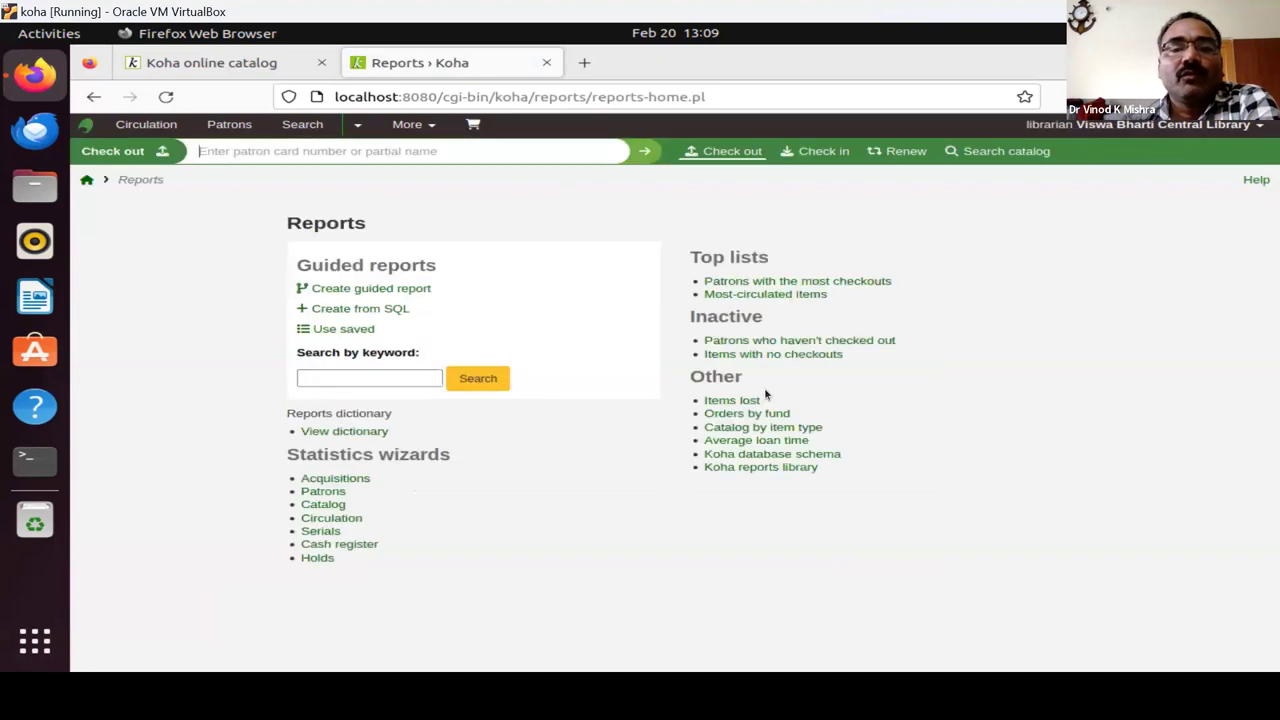
left_click(368, 312)
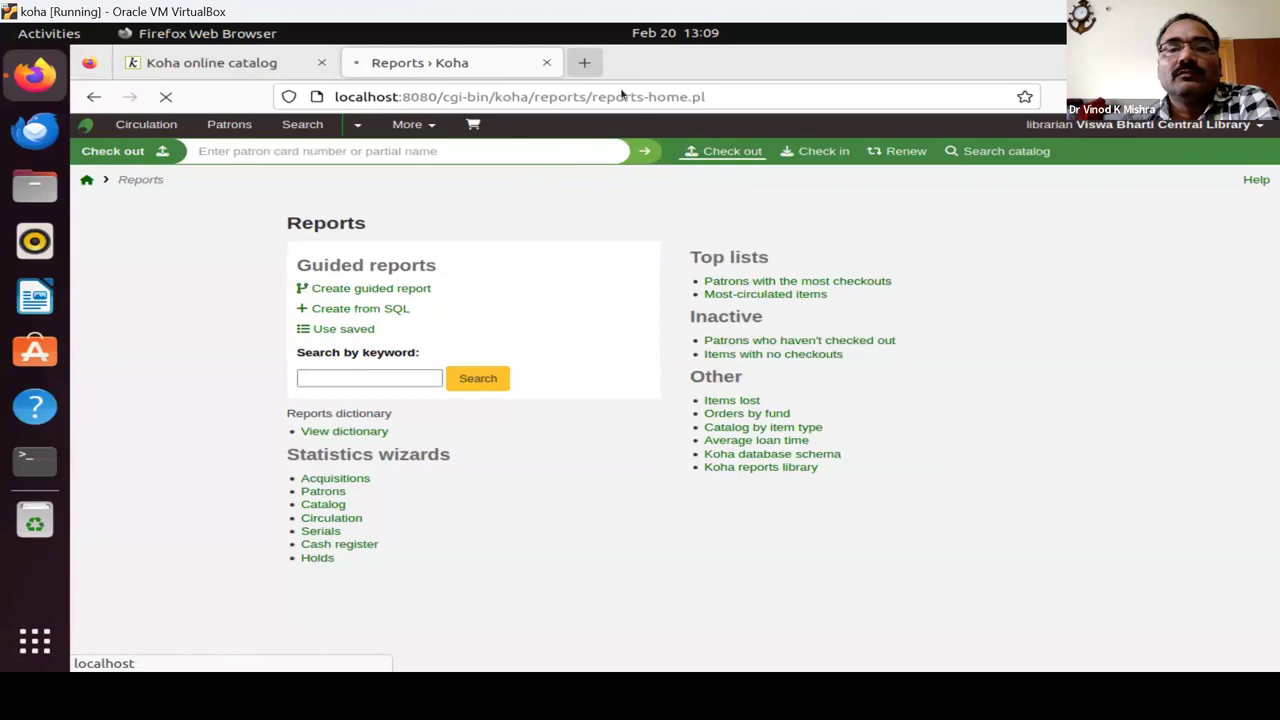
key("ctrl+t")
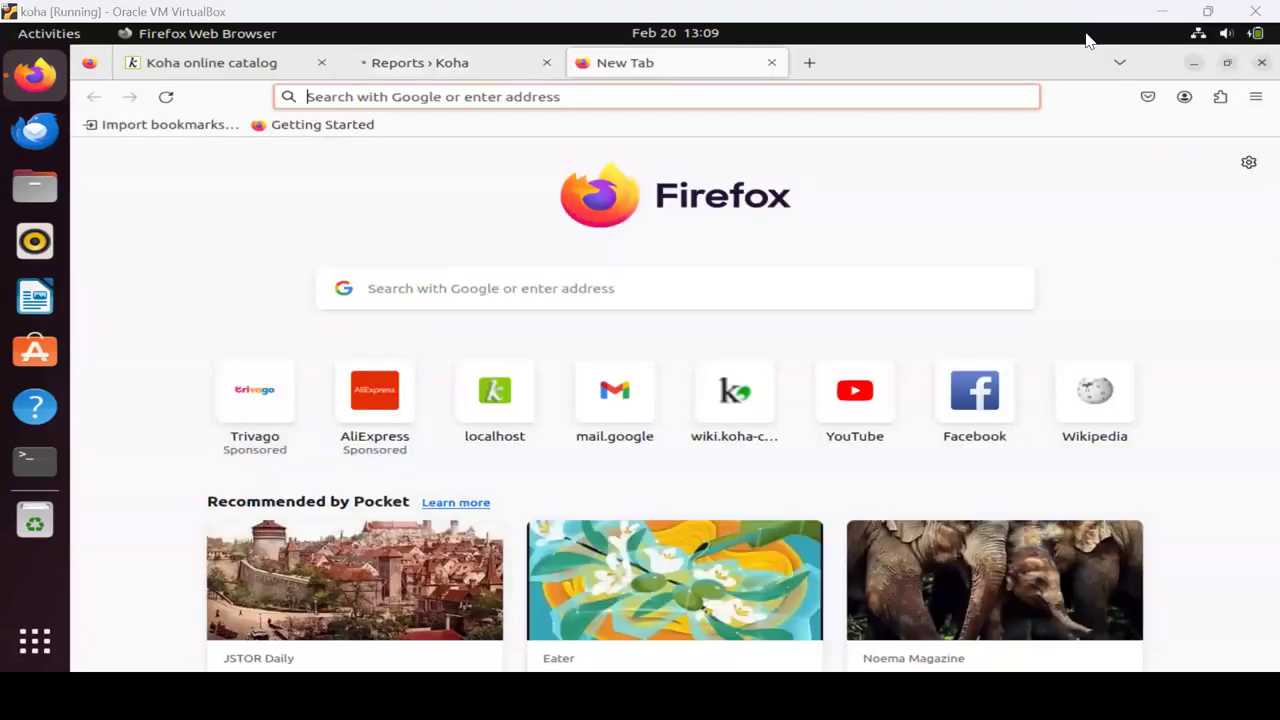
left_click(412, 86)
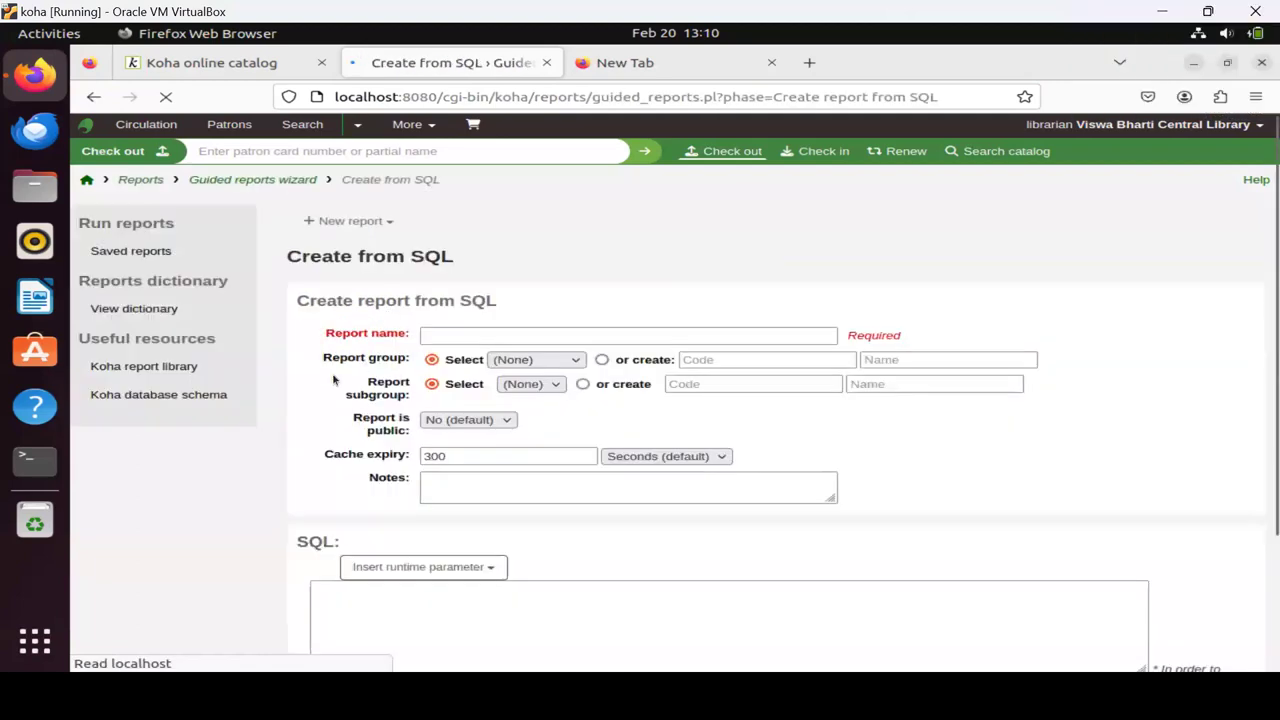
Open the Koha SQL Reports Library wiki and scroll through its list of reports.
left_click(164, 370)
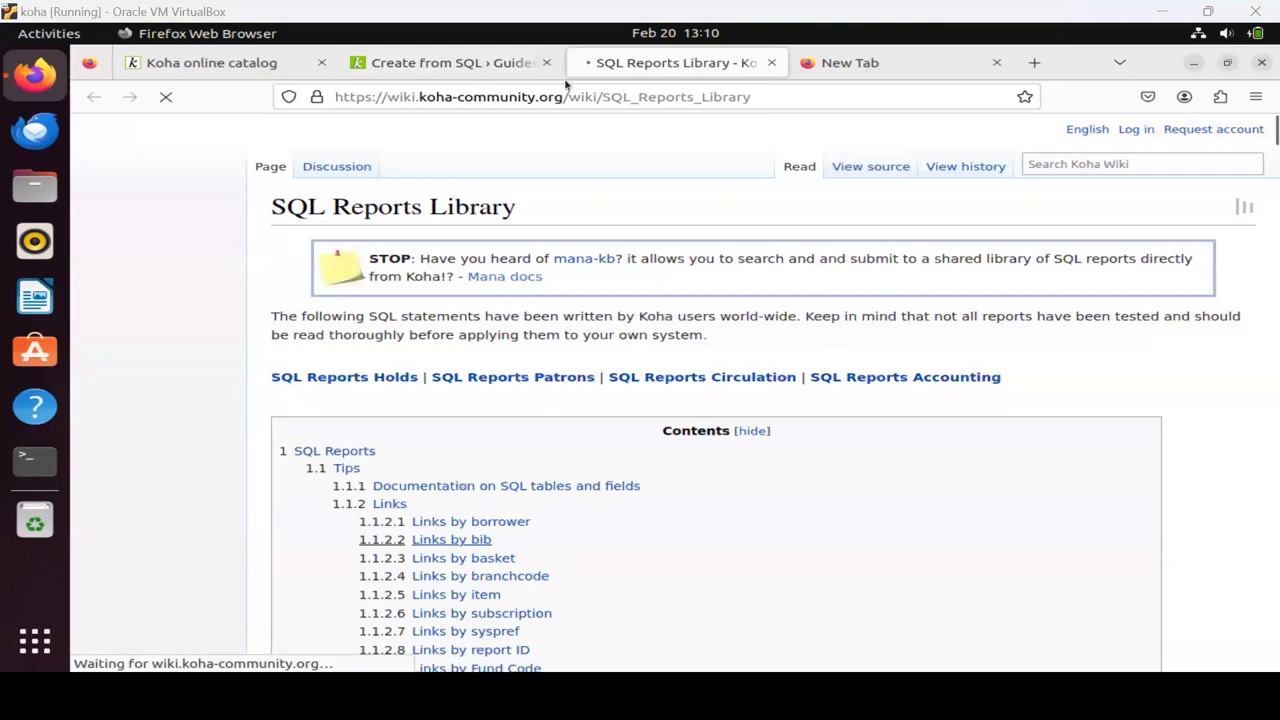
left_click(440, 60)
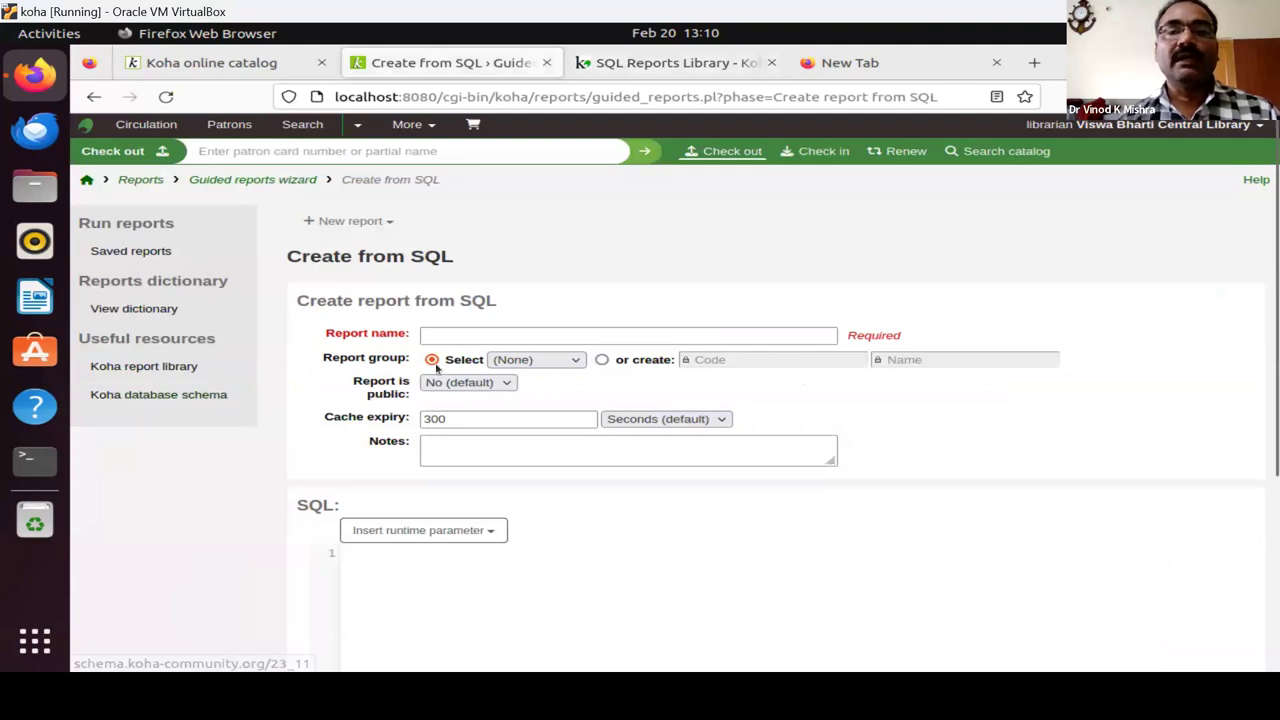
left_click(640, 62)
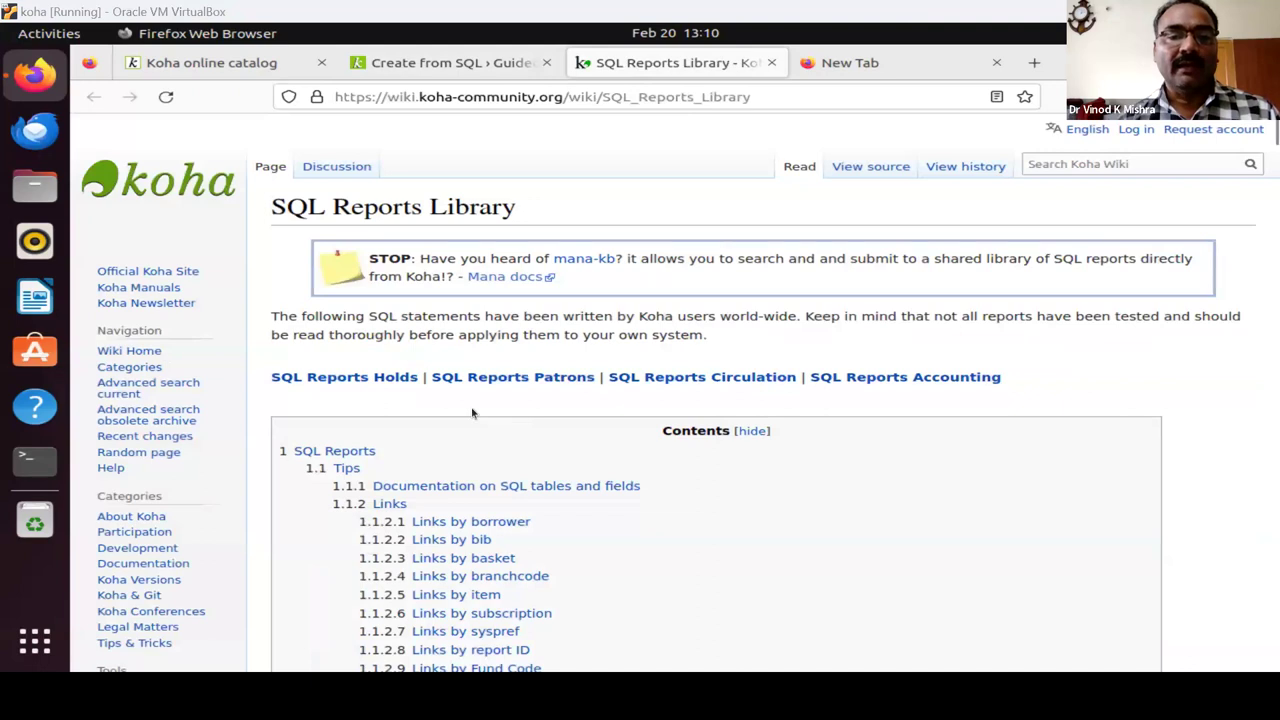
scroll(648, 466, "down", 10)
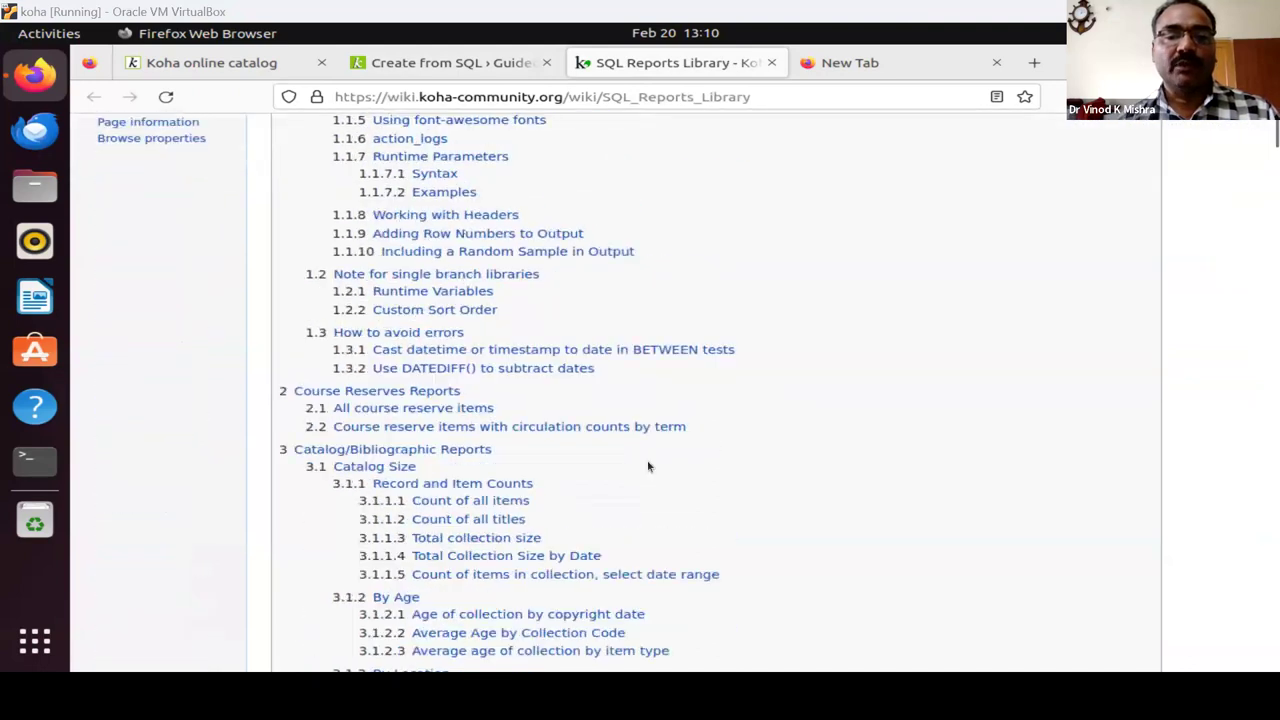
scroll(648, 466, "down", 20)
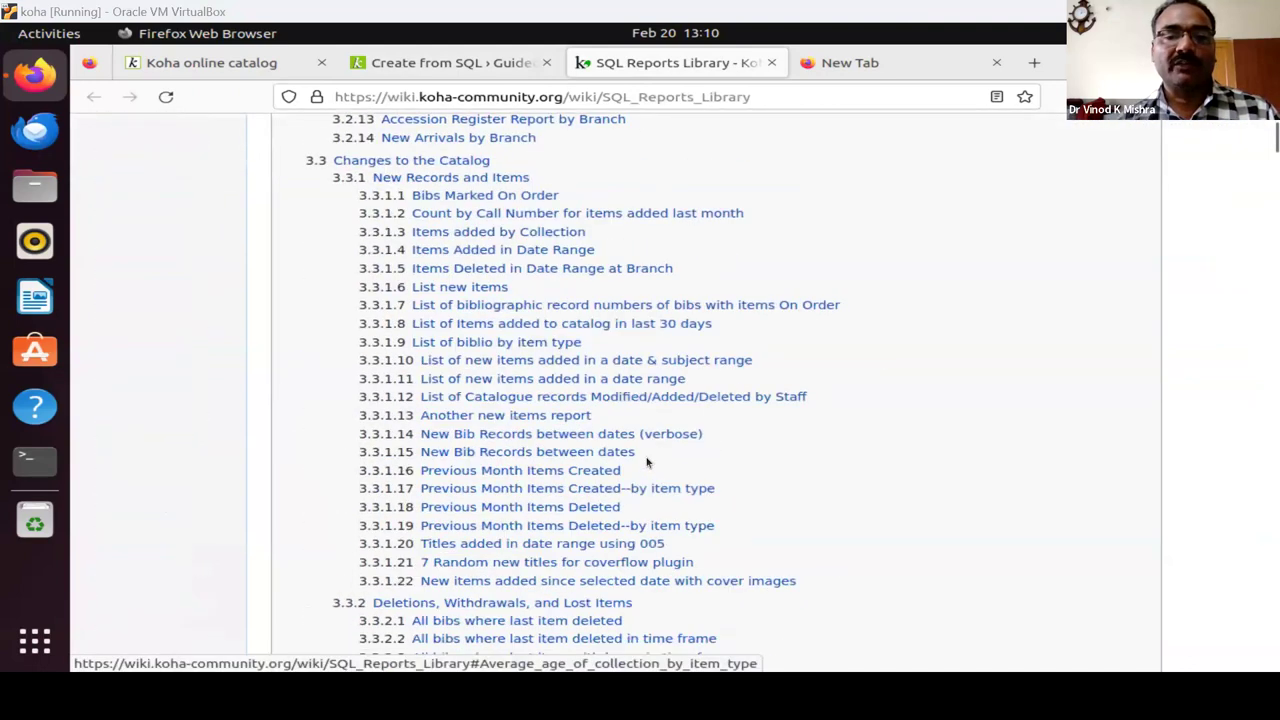
scroll(647, 460, "down", 20)
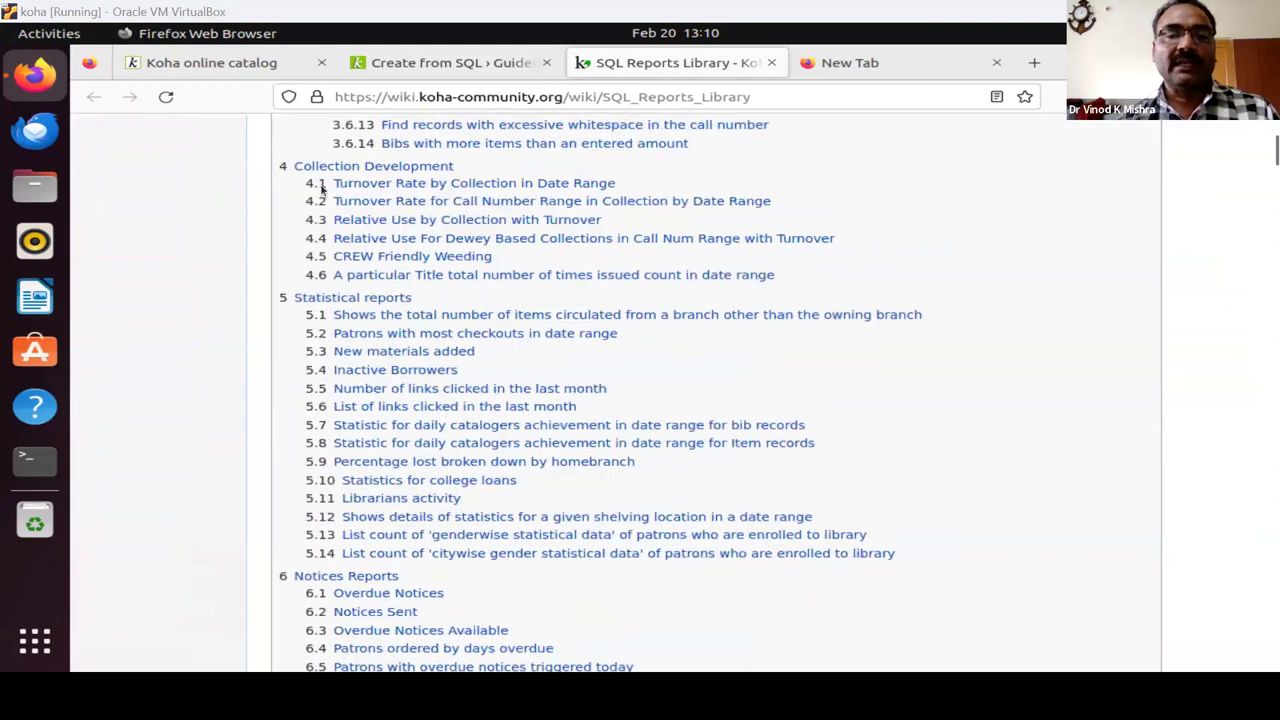
scroll(437, 200, "down", 15)
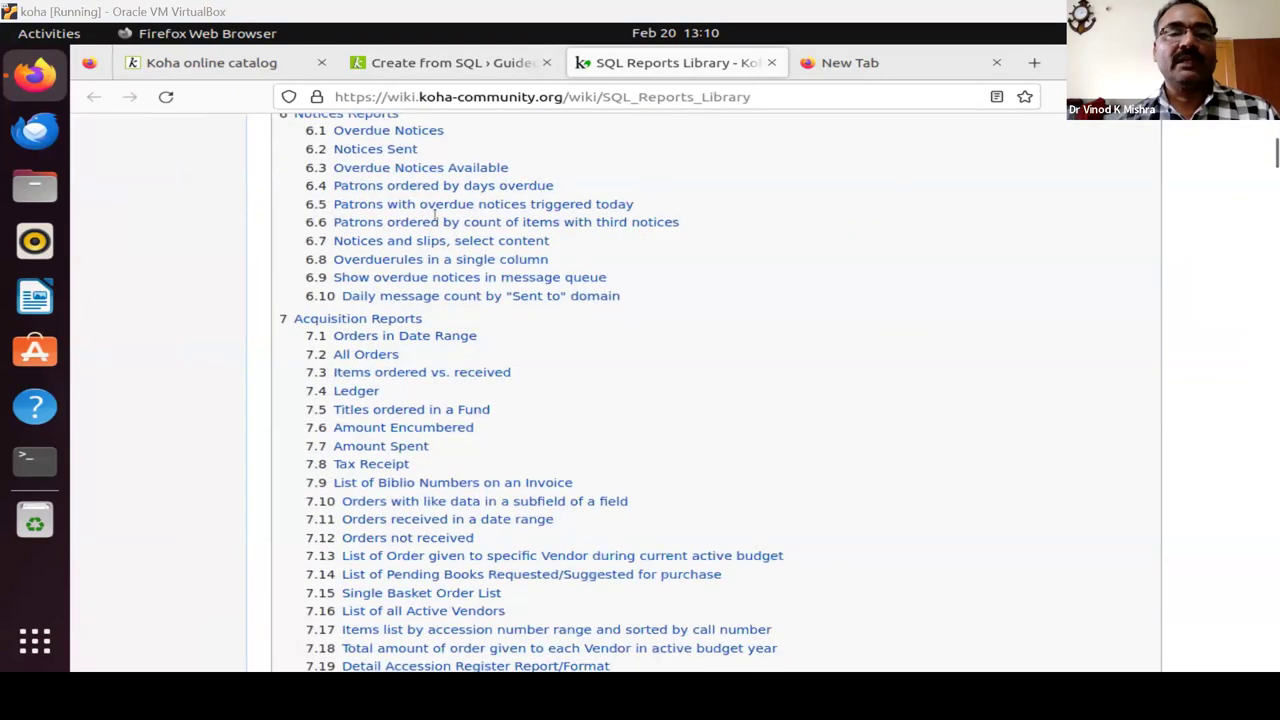
scroll(435, 213, "down", 15)
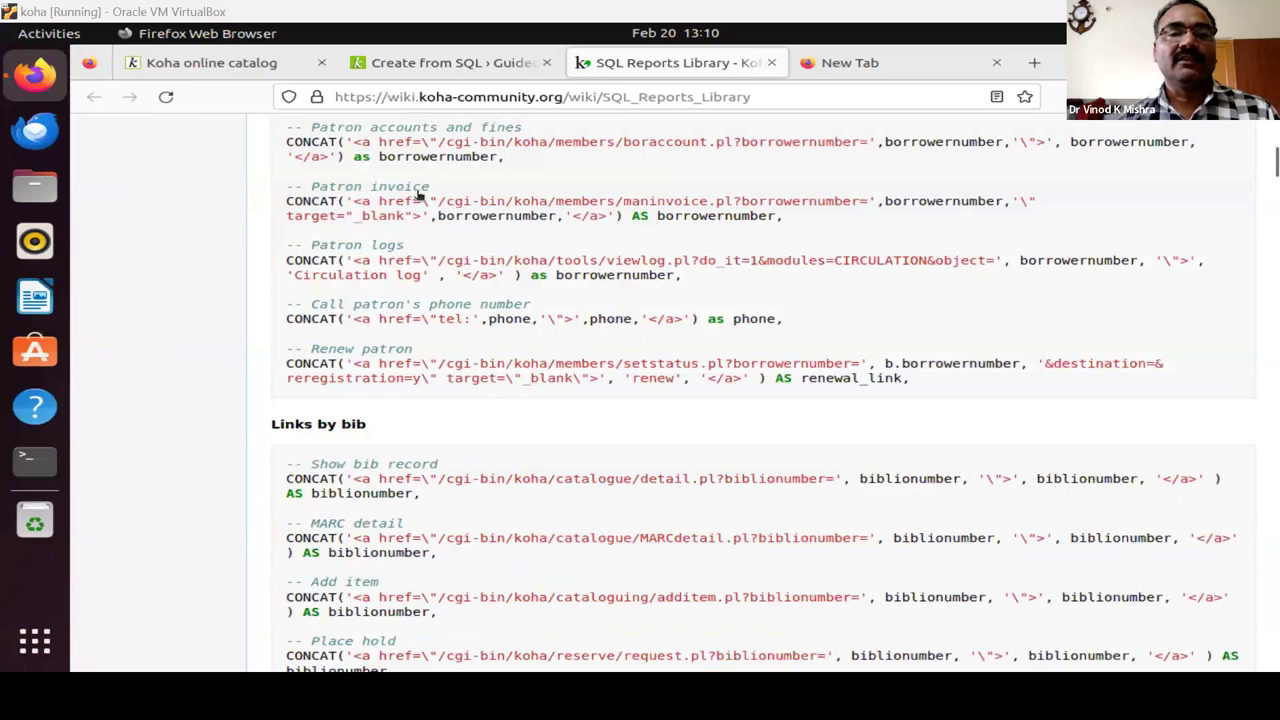
scroll(410, 185, "up", 1)
scroll(404, 180, "up", 20)
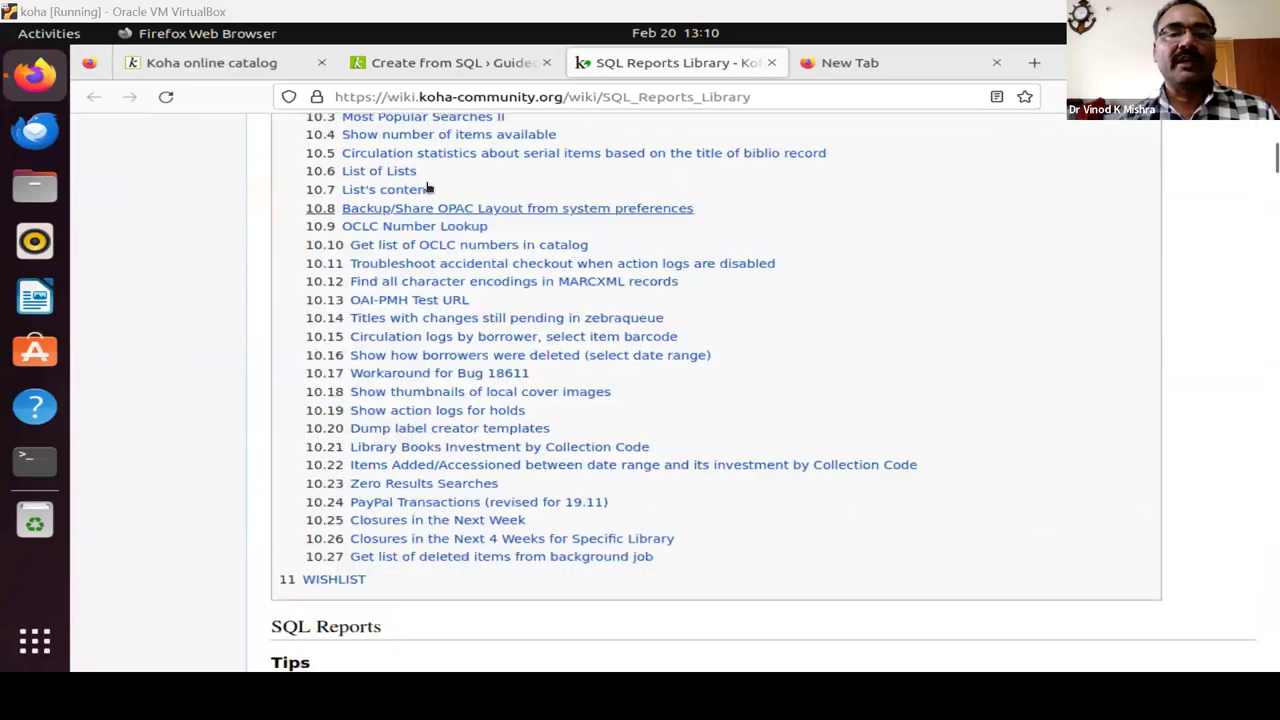
scroll(430, 192, "up", 6)
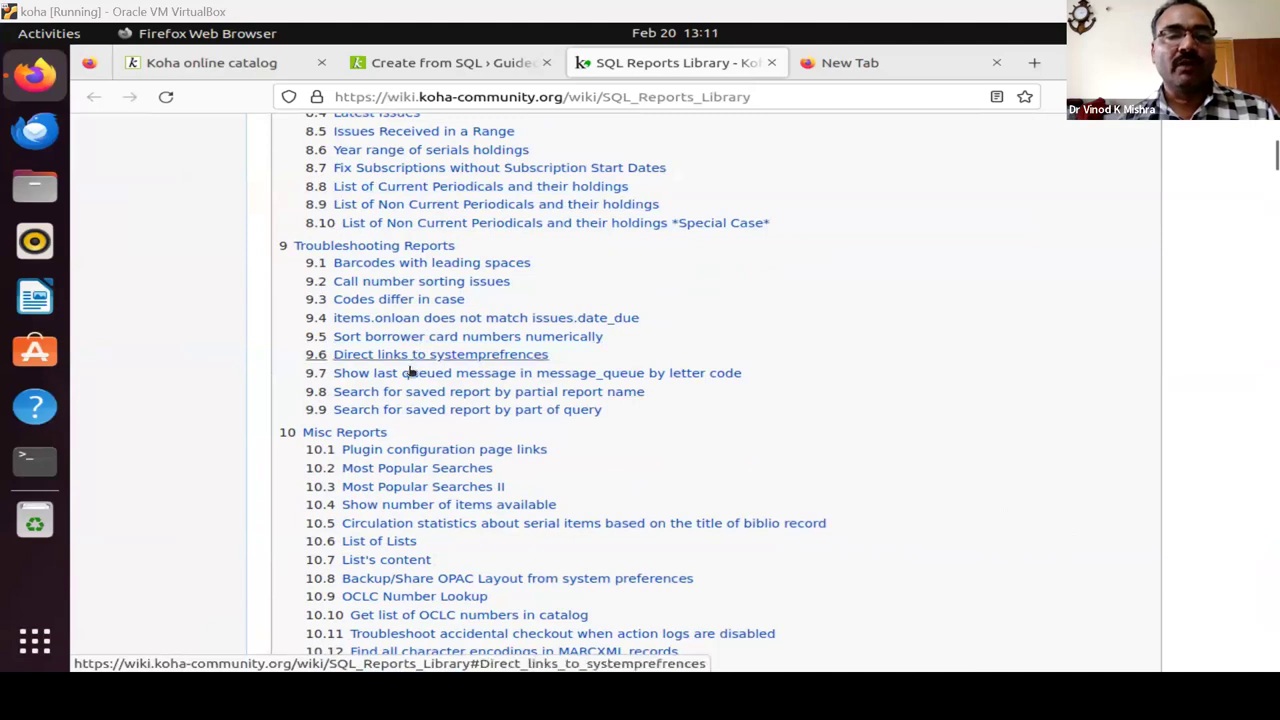
Select the List of Current Periodicals SQL code and return to the empty SQL query box.
left_click(383, 186)
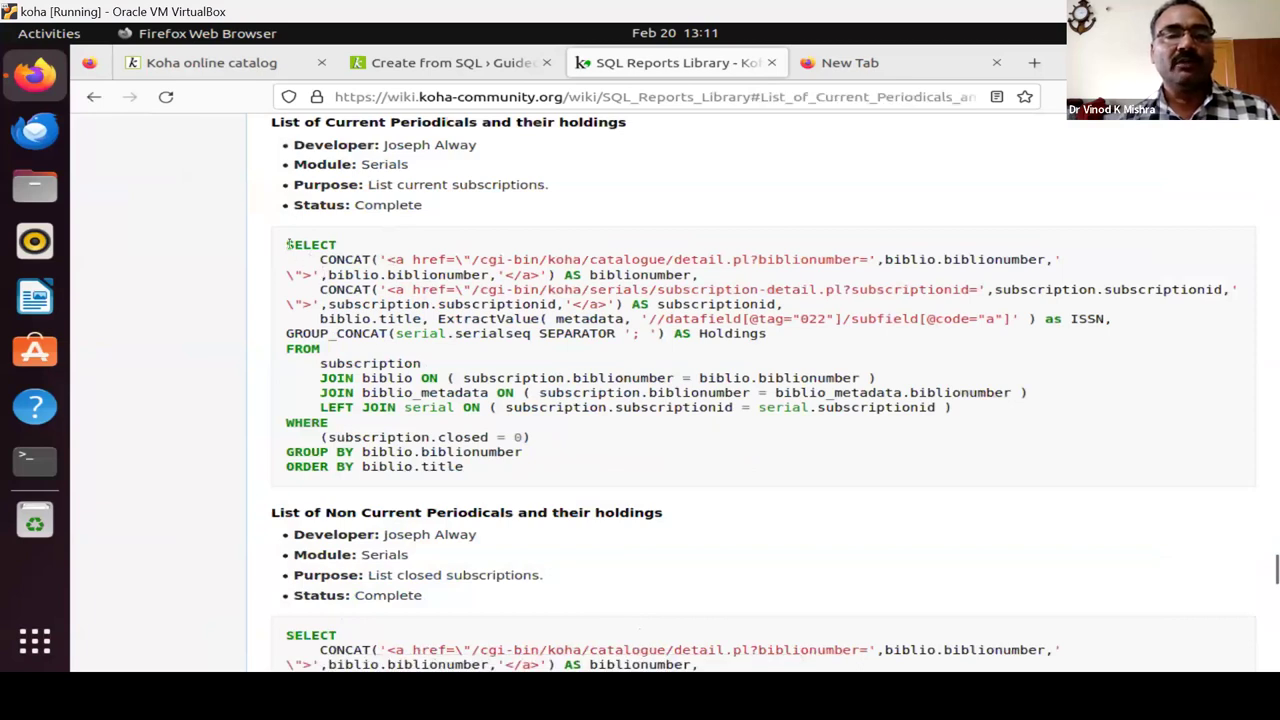
left_click_drag(288, 244, 500, 466)
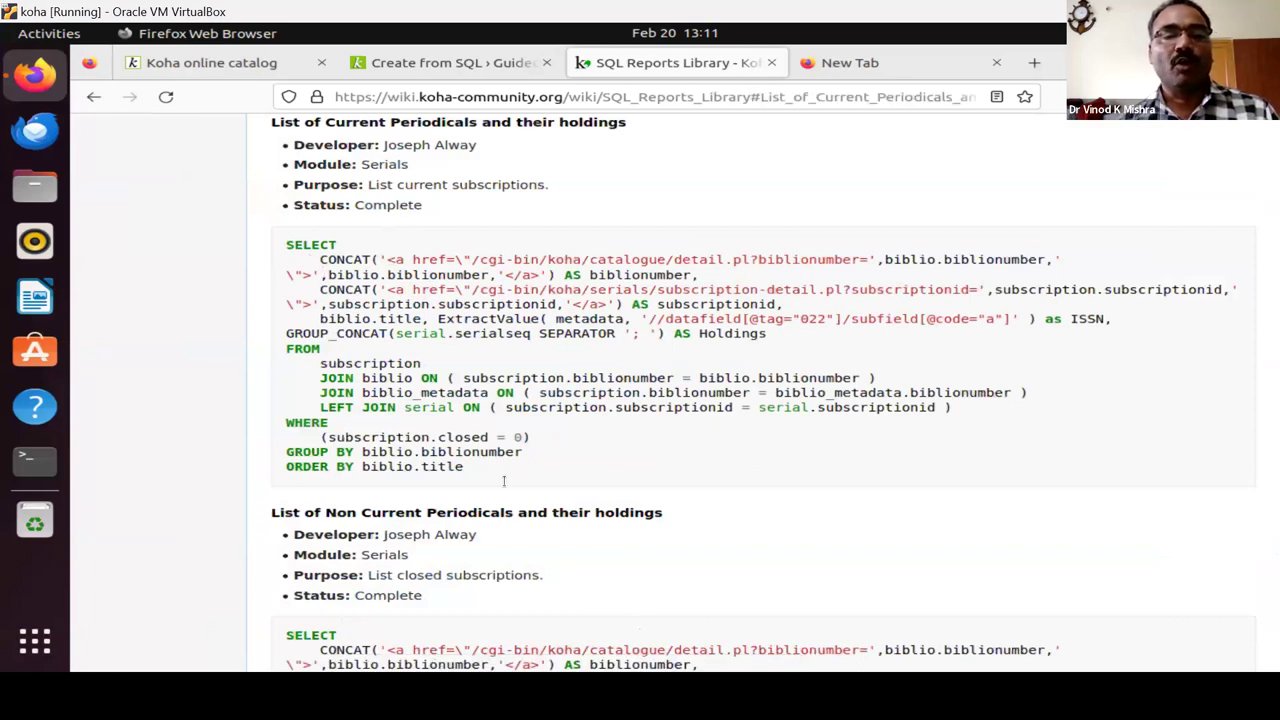
left_click(434, 66)
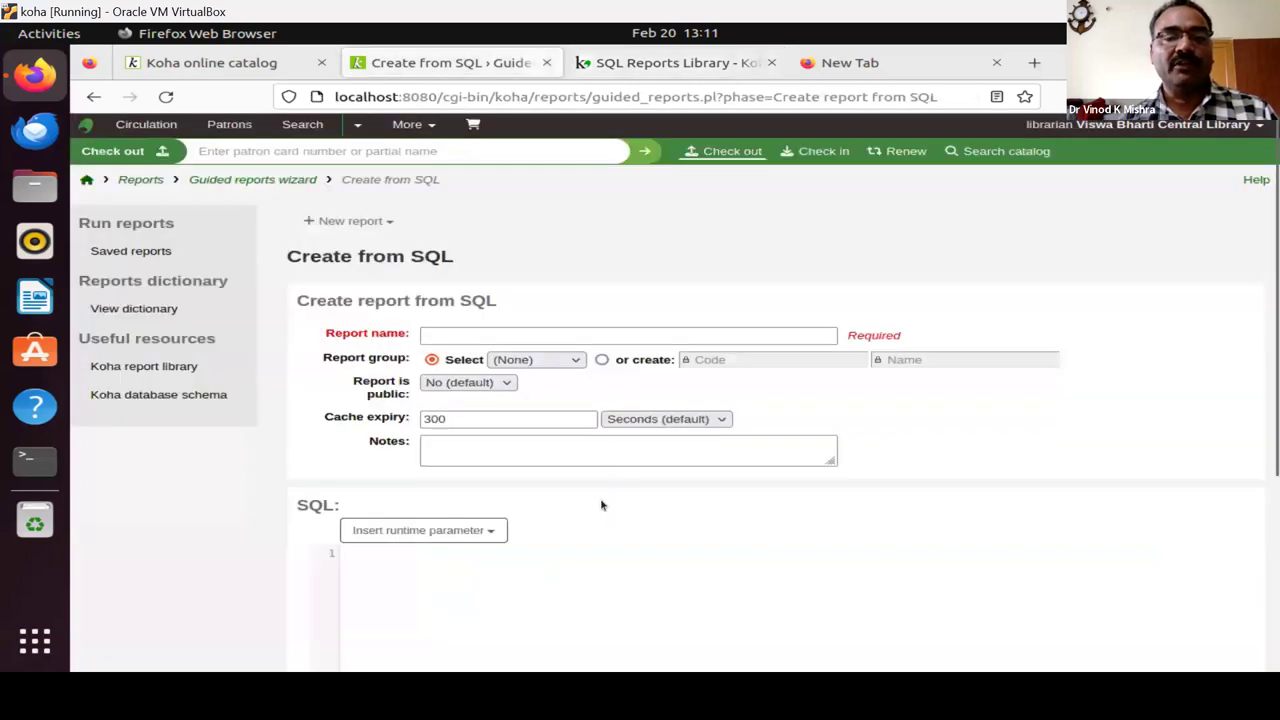
left_click(514, 600)
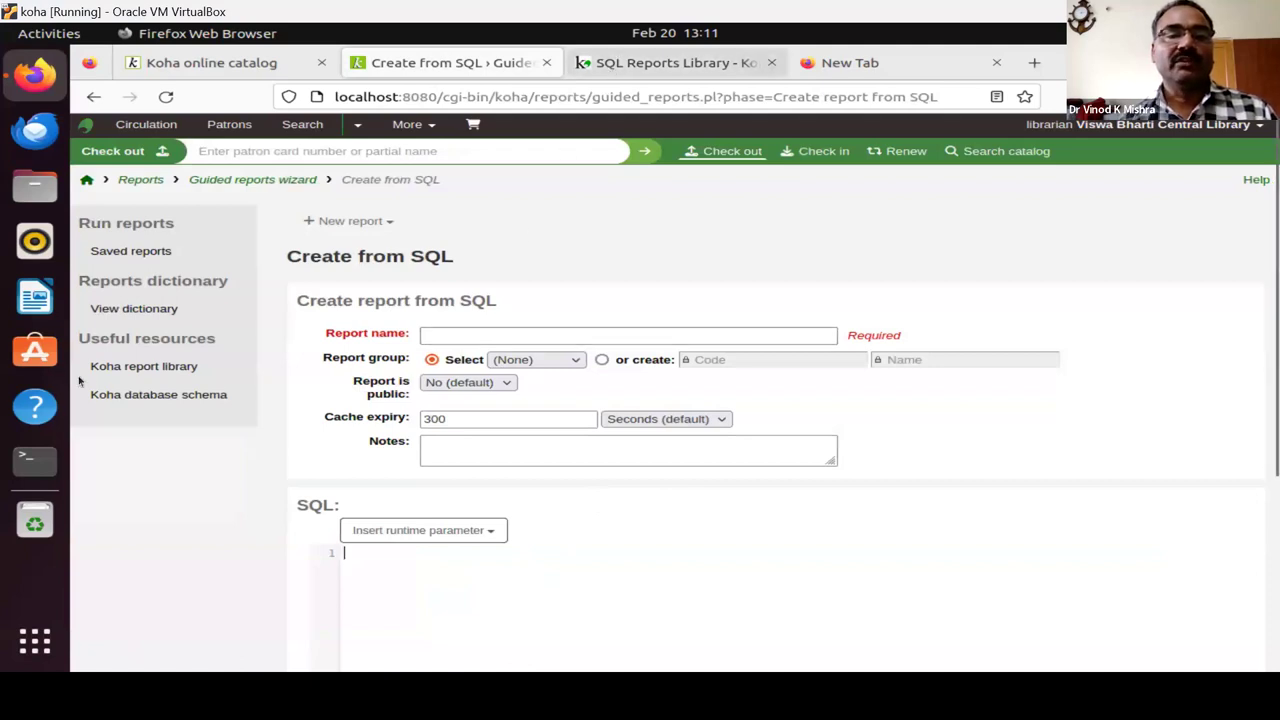
Glance at the SQL Reports Library wiki, return to the Koha home page, and start a new browser tab.
left_click(123, 366)
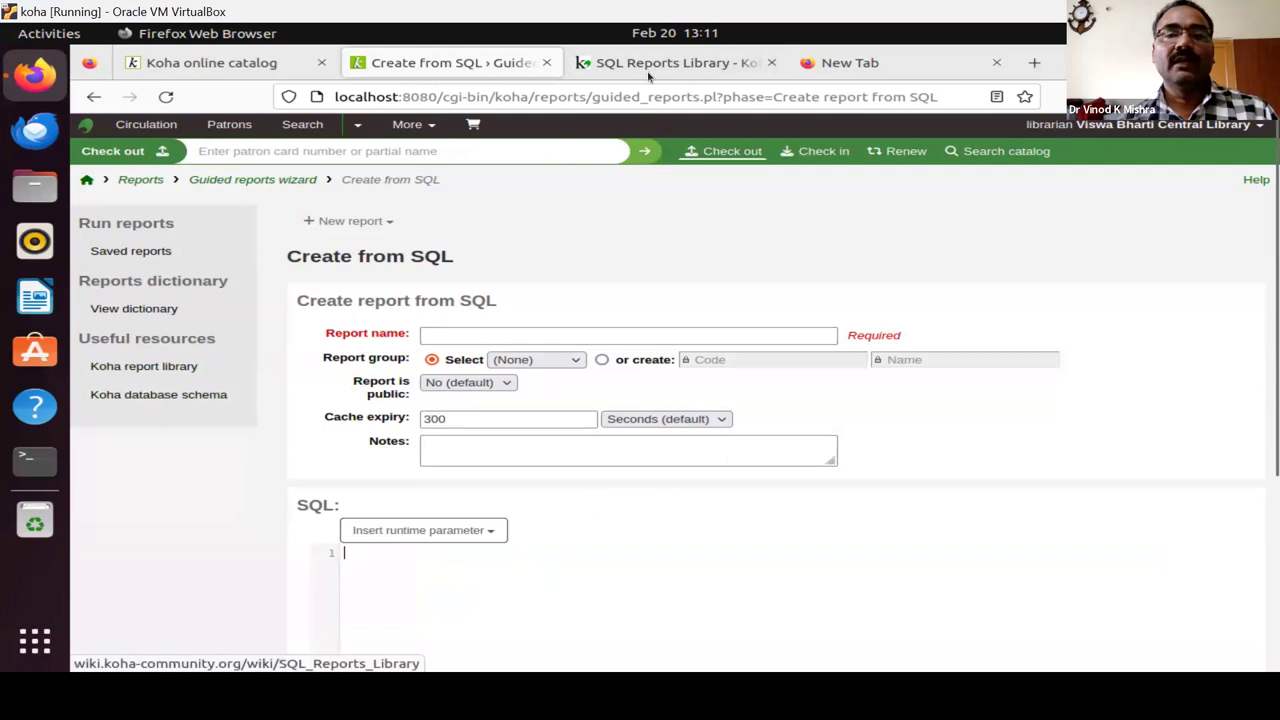
left_click(660, 64)
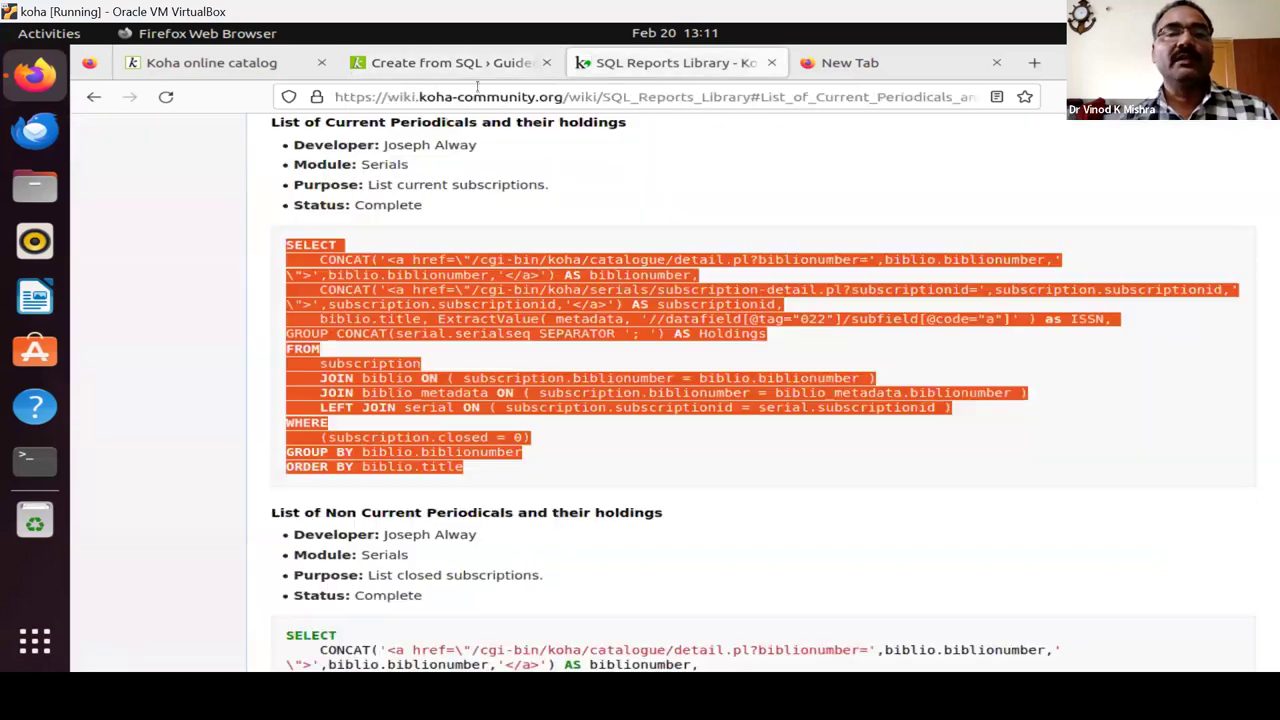
left_click(441, 64)
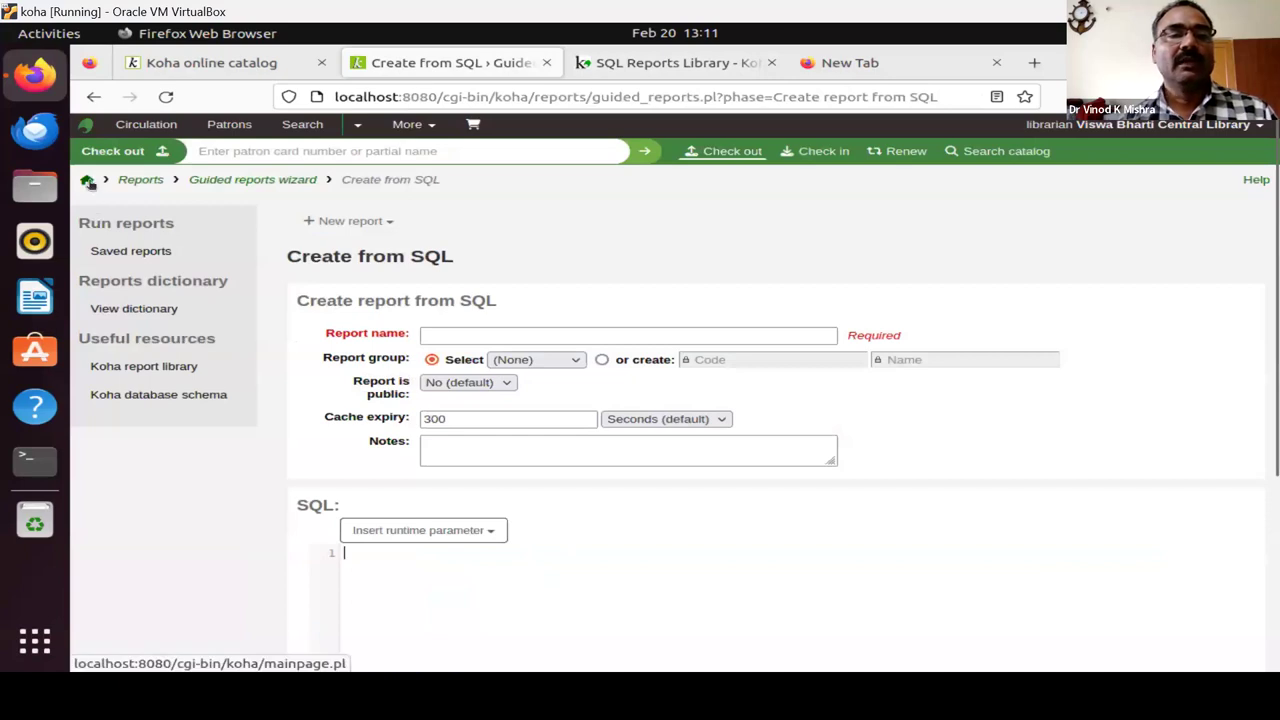
left_click(88, 183)
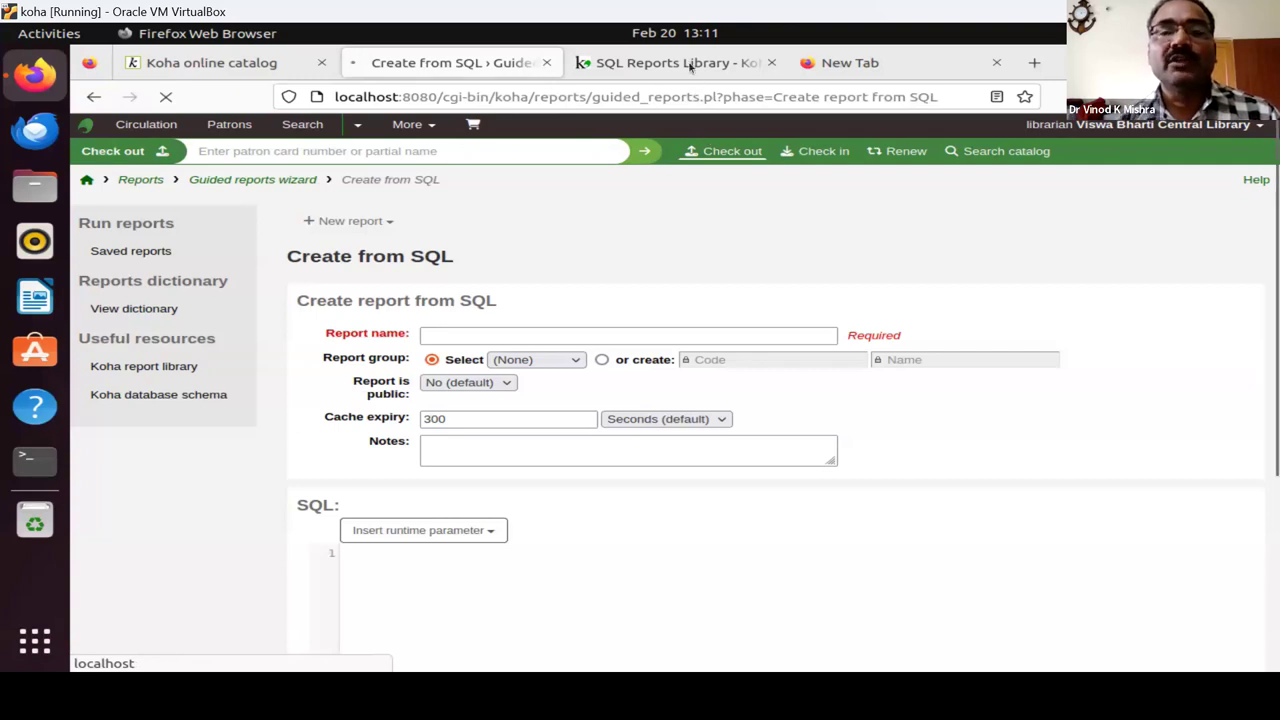
left_click(876, 64)
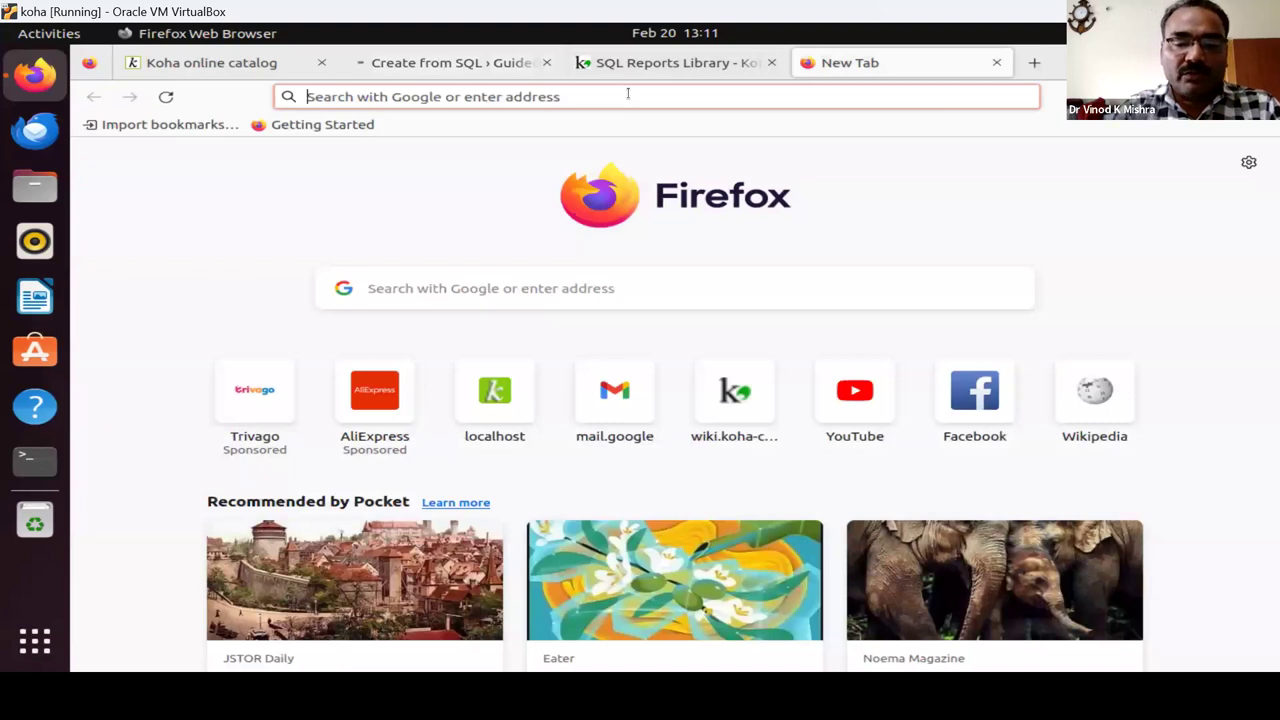
Search Google for 'Koha email gmail' and scroll through the Gmail notice guides.
type("Koha email gmail")
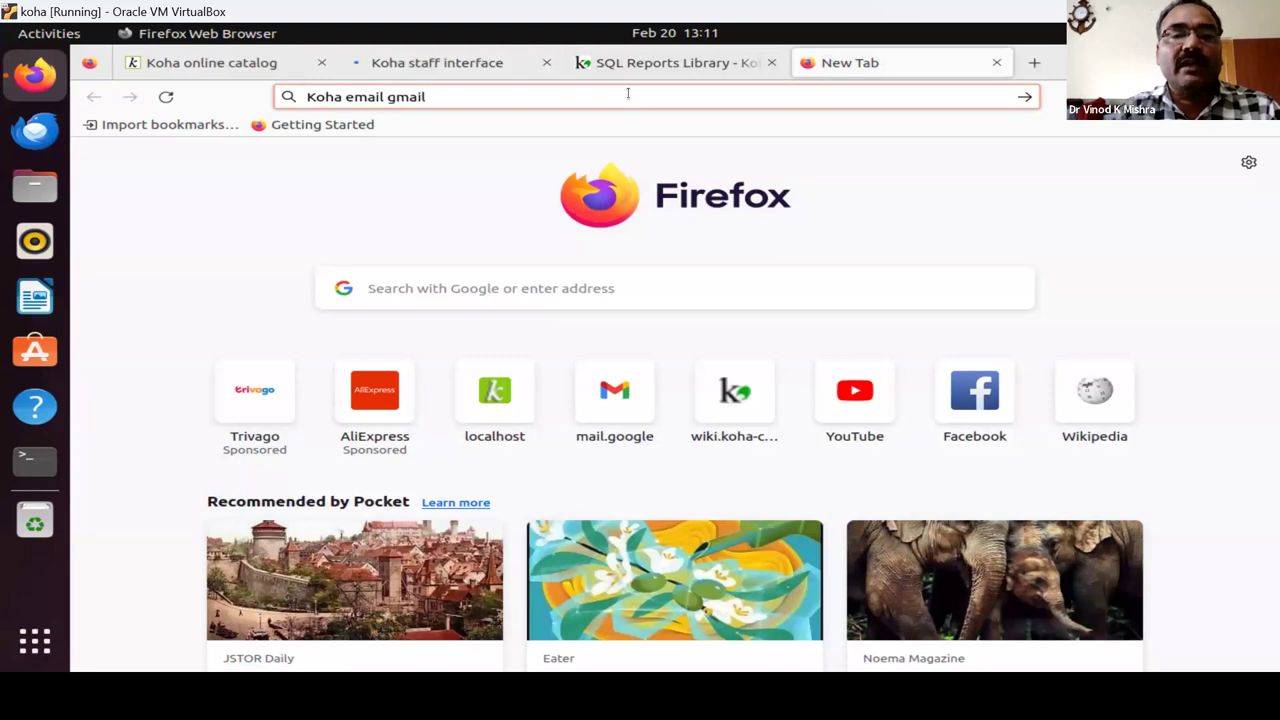
key("Return")
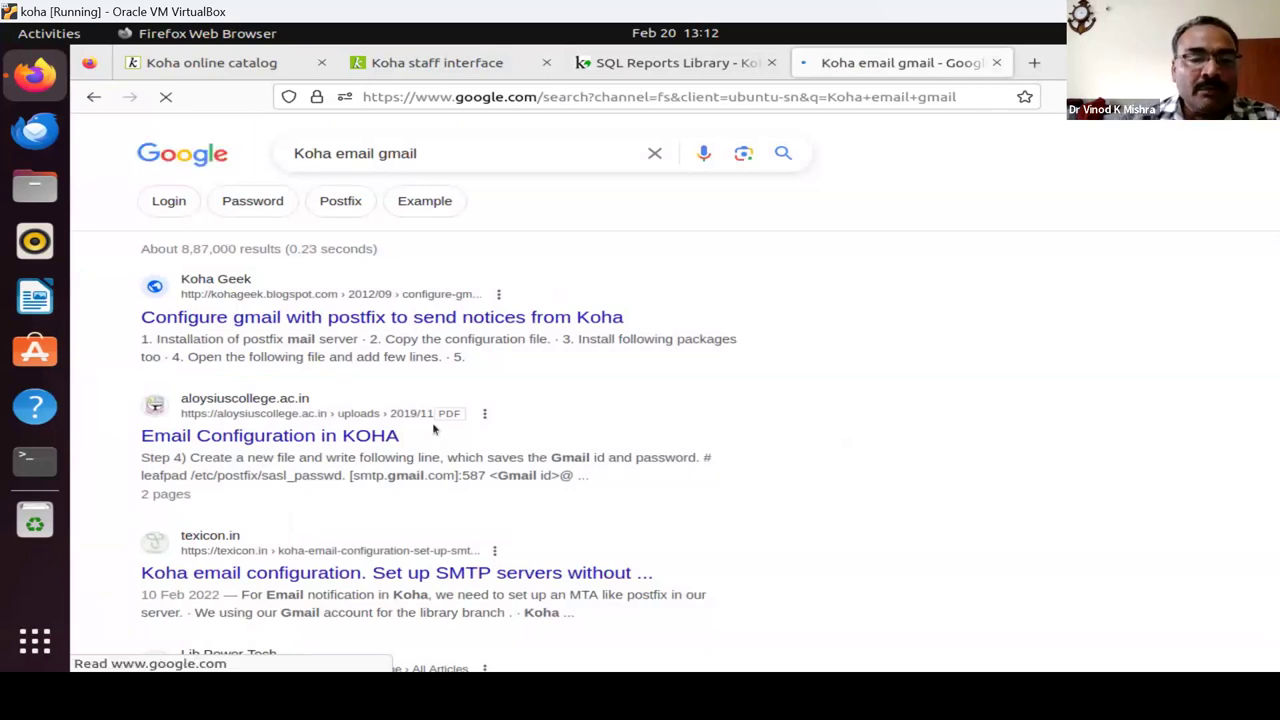
scroll(433, 428, "down", 2)
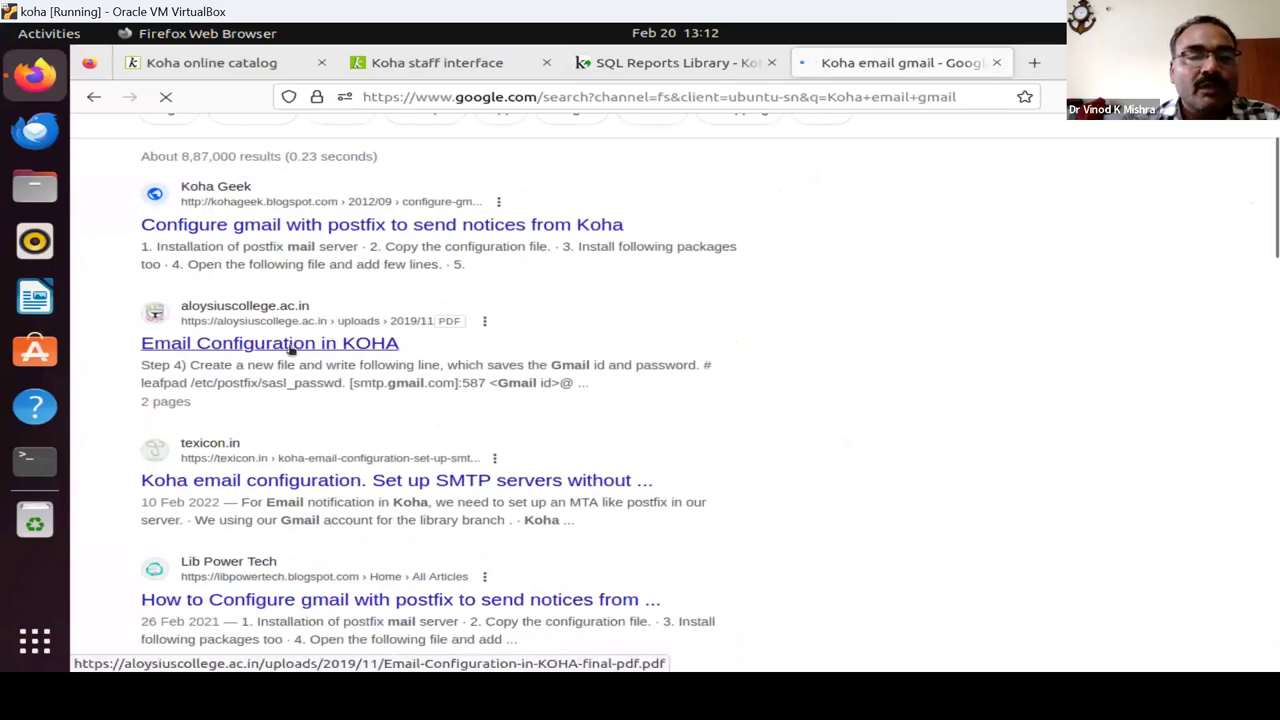
Open the Texicon Koha SMTP article, dismiss the Move To Cloud popup, and skim it.
left_click(297, 484)
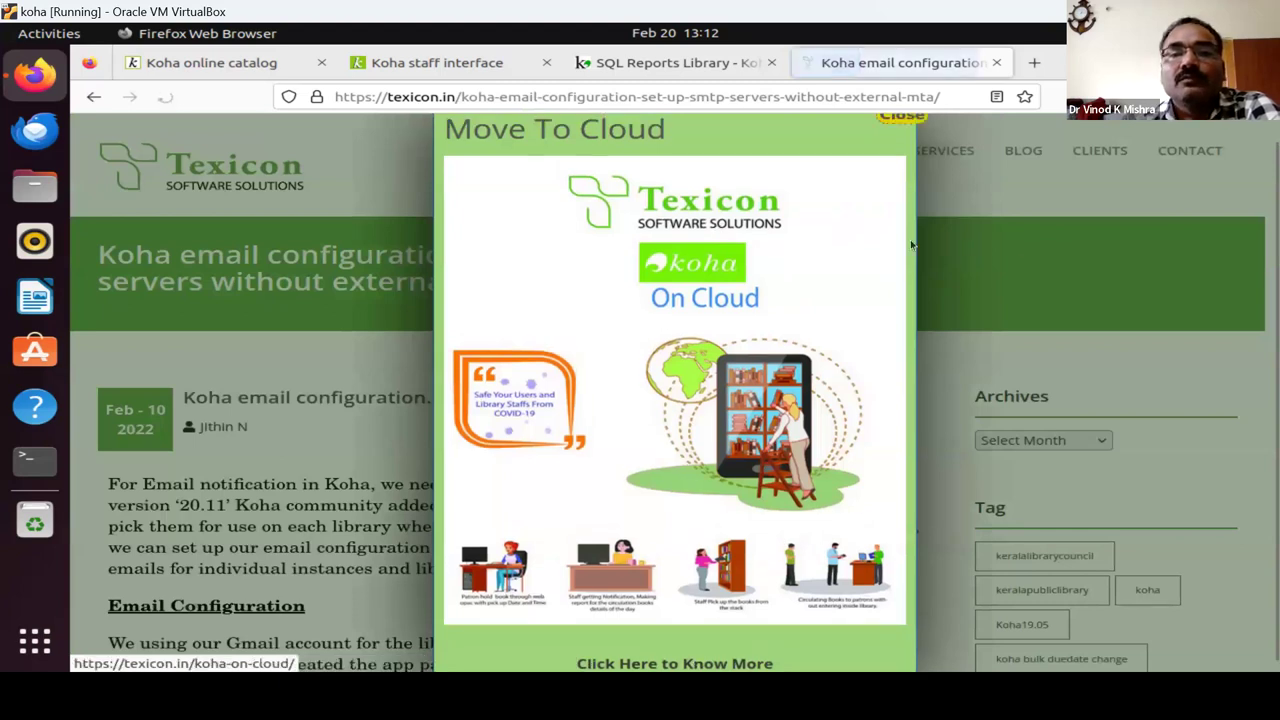
left_click(900, 141)
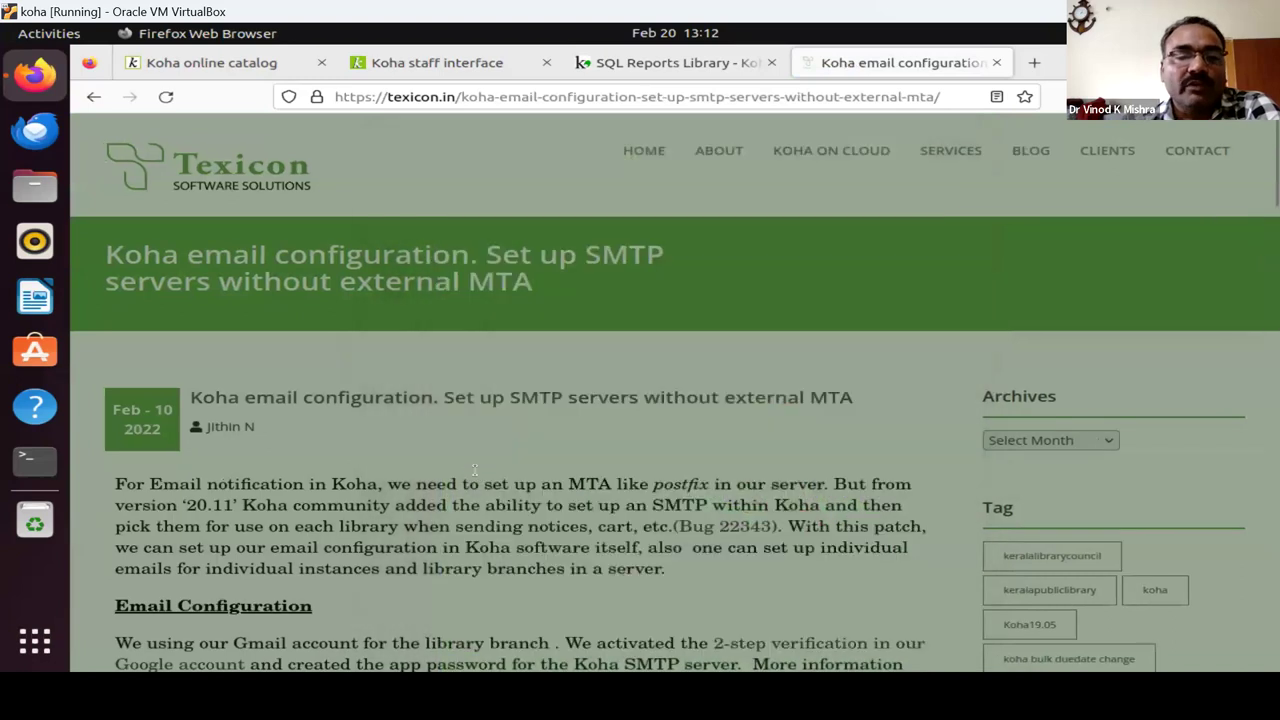
scroll(500, 455, "down", 3)
scroll(568, 312, "down", 3)
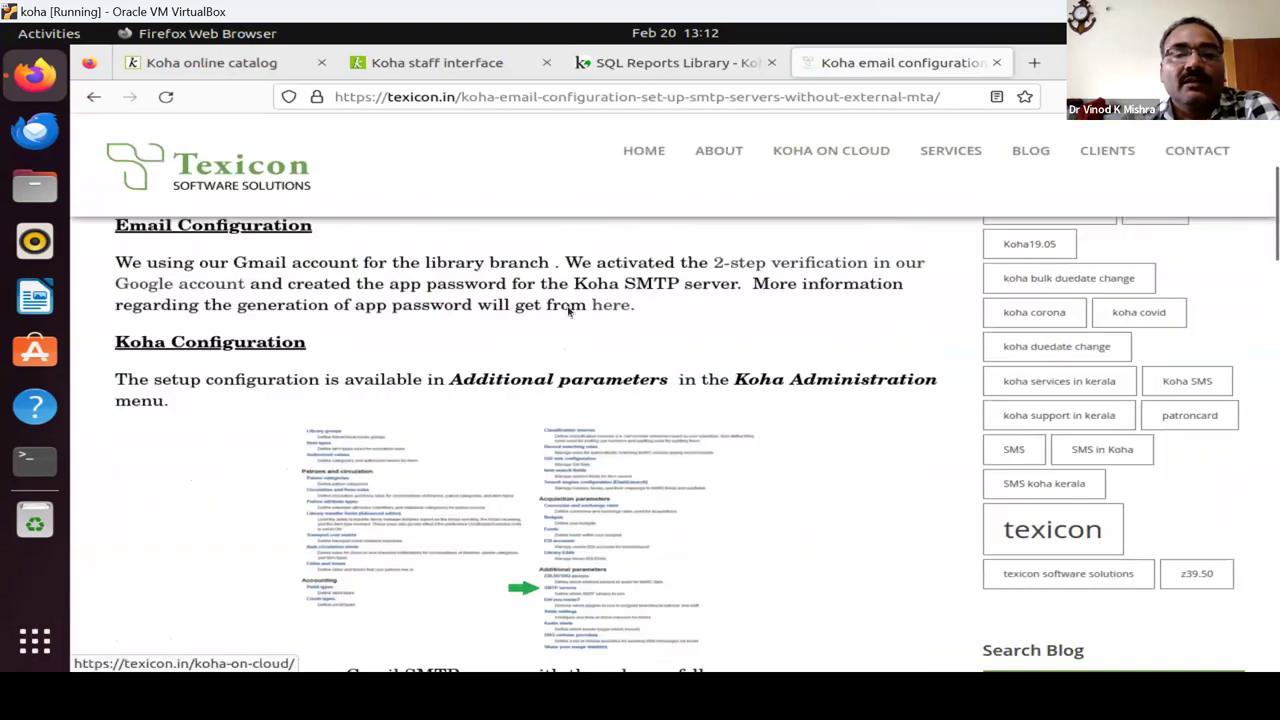
scroll(568, 312, "down", 5)
scroll(550, 340, "up", 1)
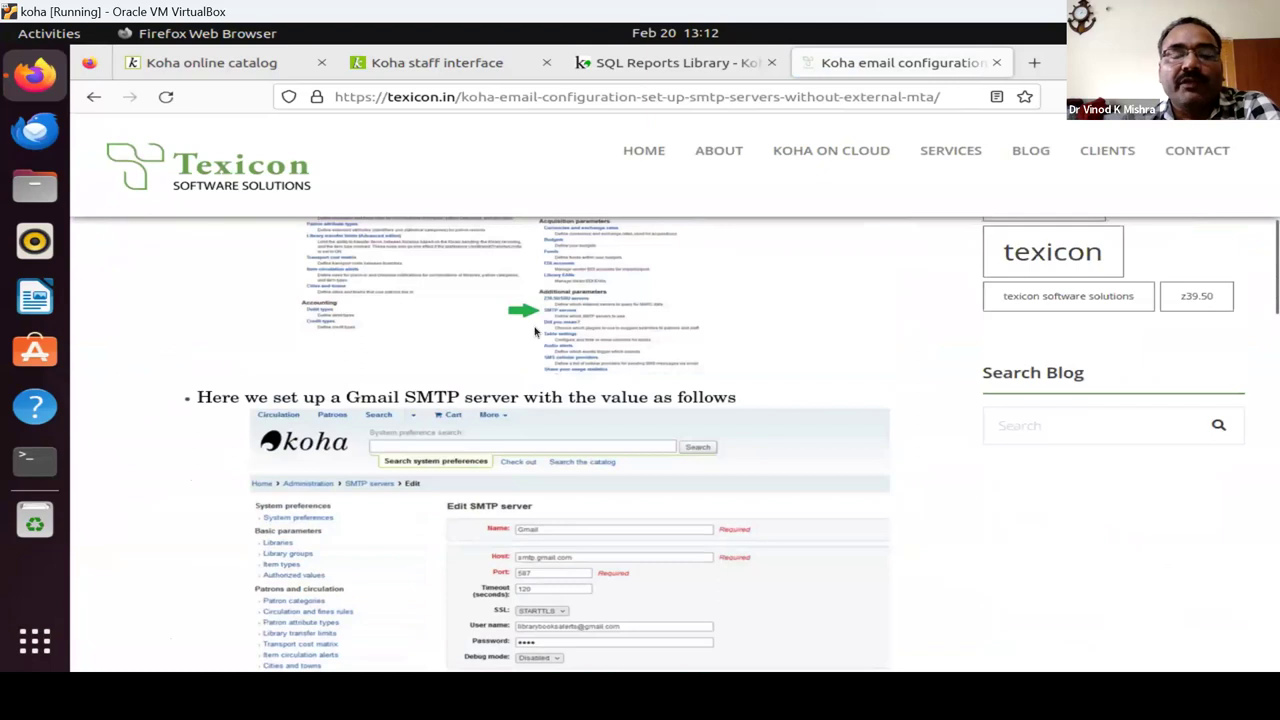
scroll(546, 360, "up", 2)
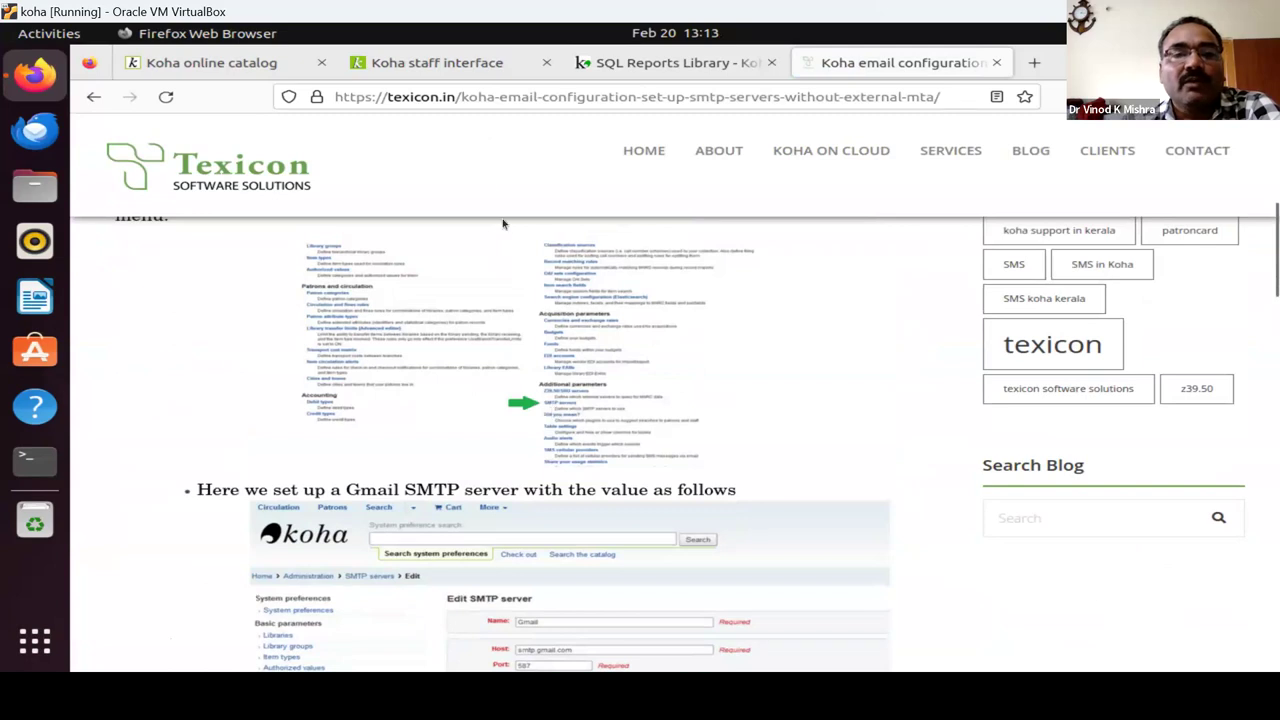
Open Koha administration in the staff tab, then return to the Texicon article.
left_click(471, 62)
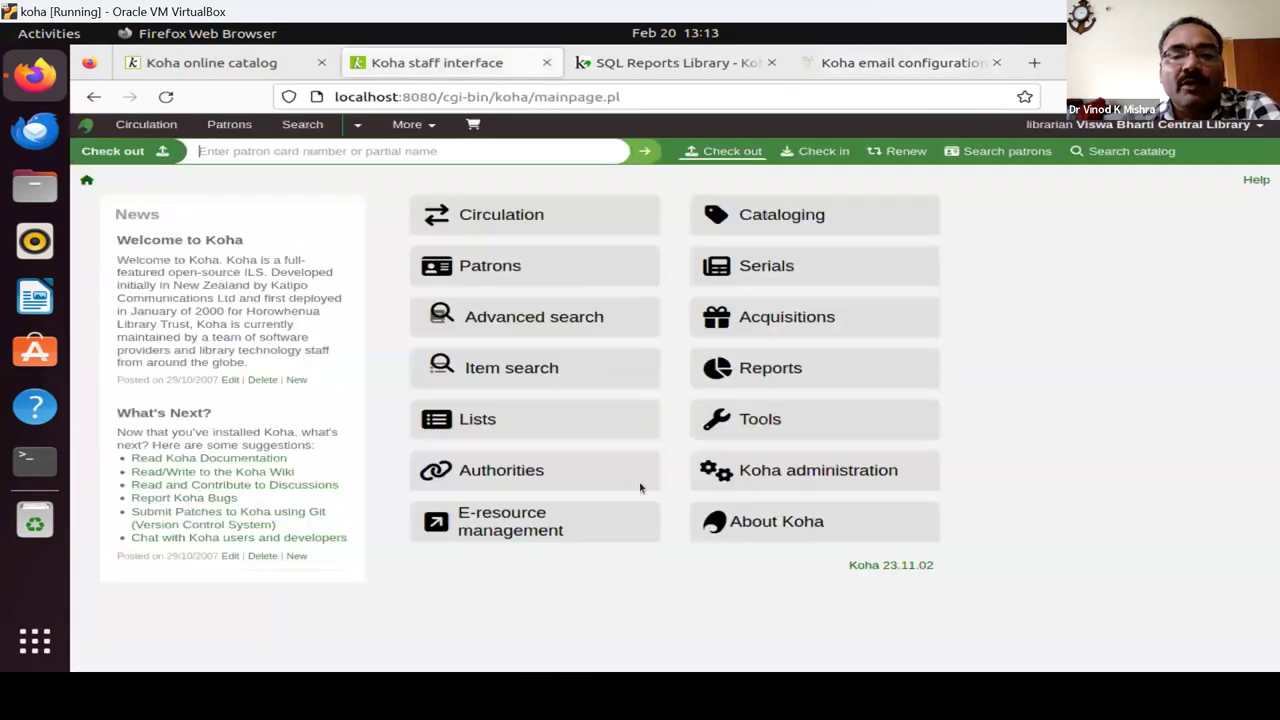
left_click(793, 480)
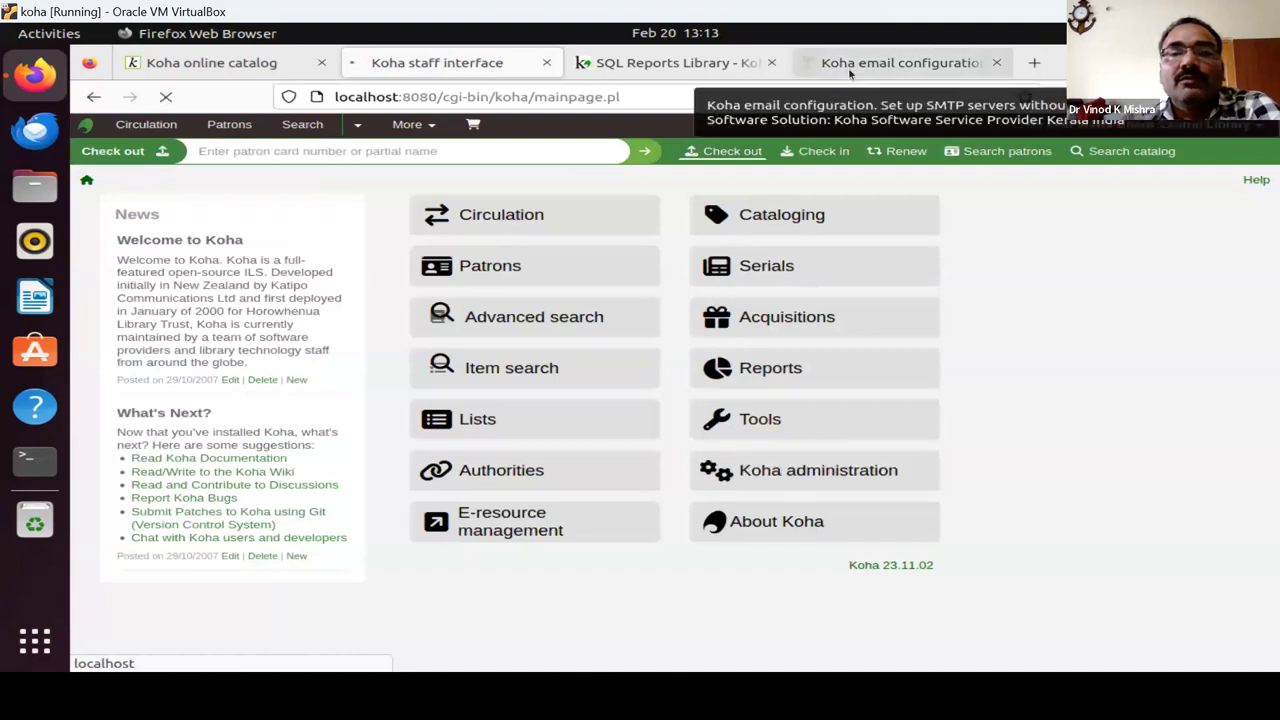
left_click(848, 67)
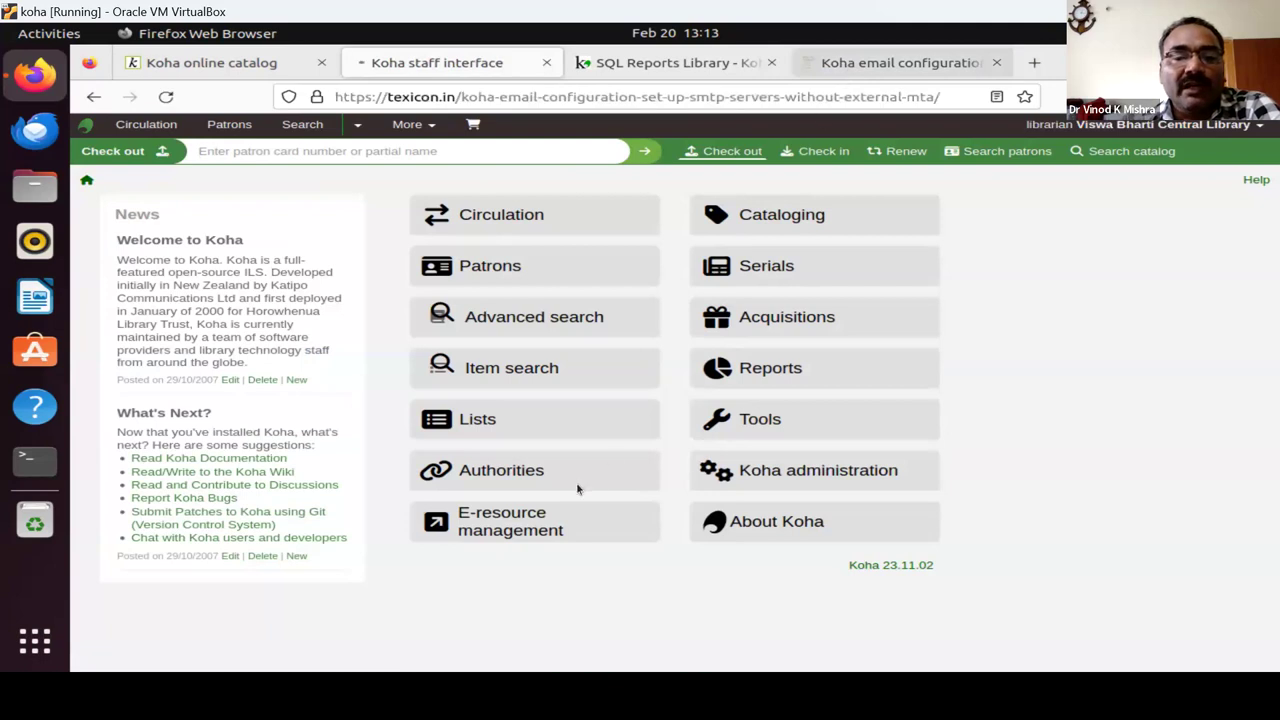
Scroll through the article's Gmail SMTP settings and Basic Parameters sections, then back to the top.
scroll(539, 402, "down", 4)
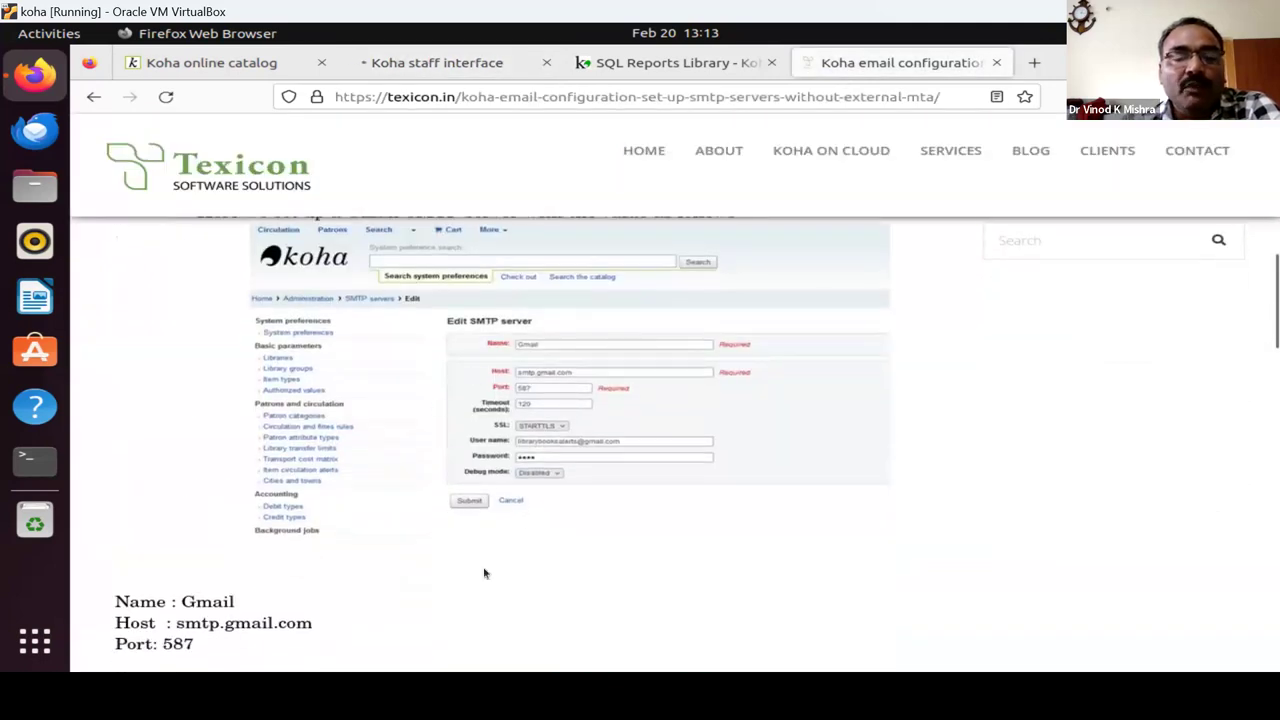
scroll(591, 554, "down", 5)
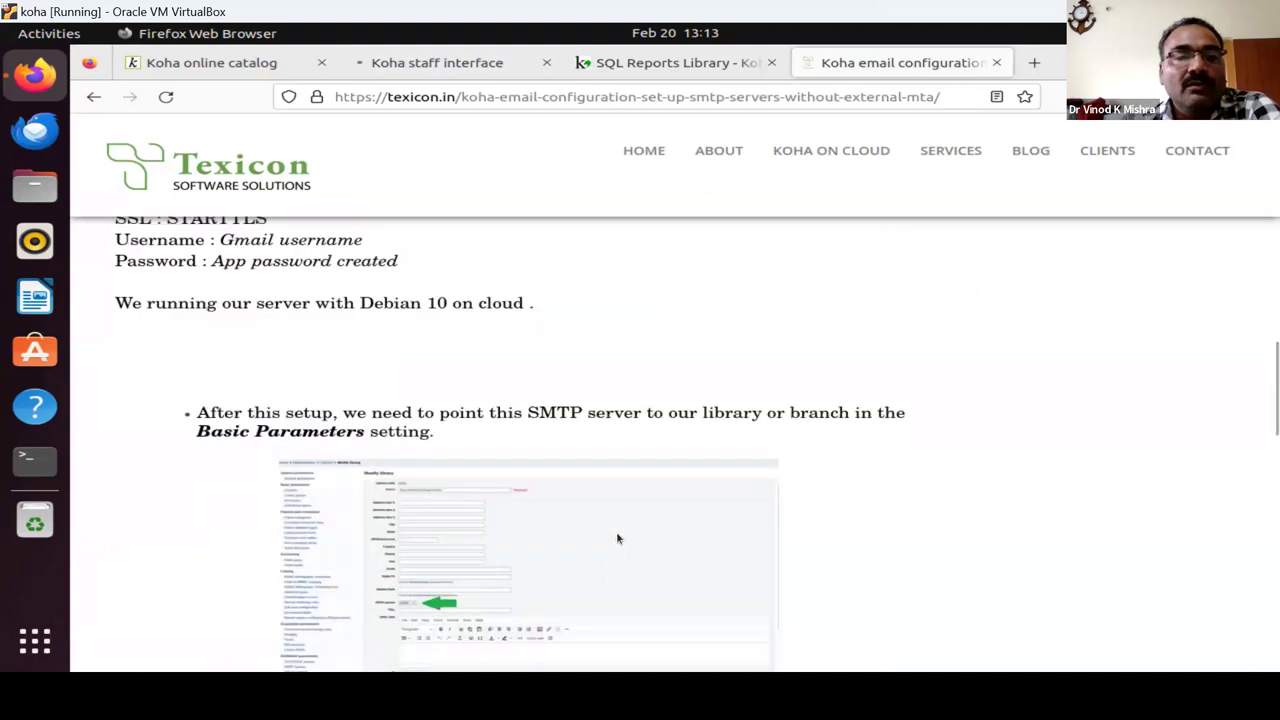
scroll(537, 423, "down", 4)
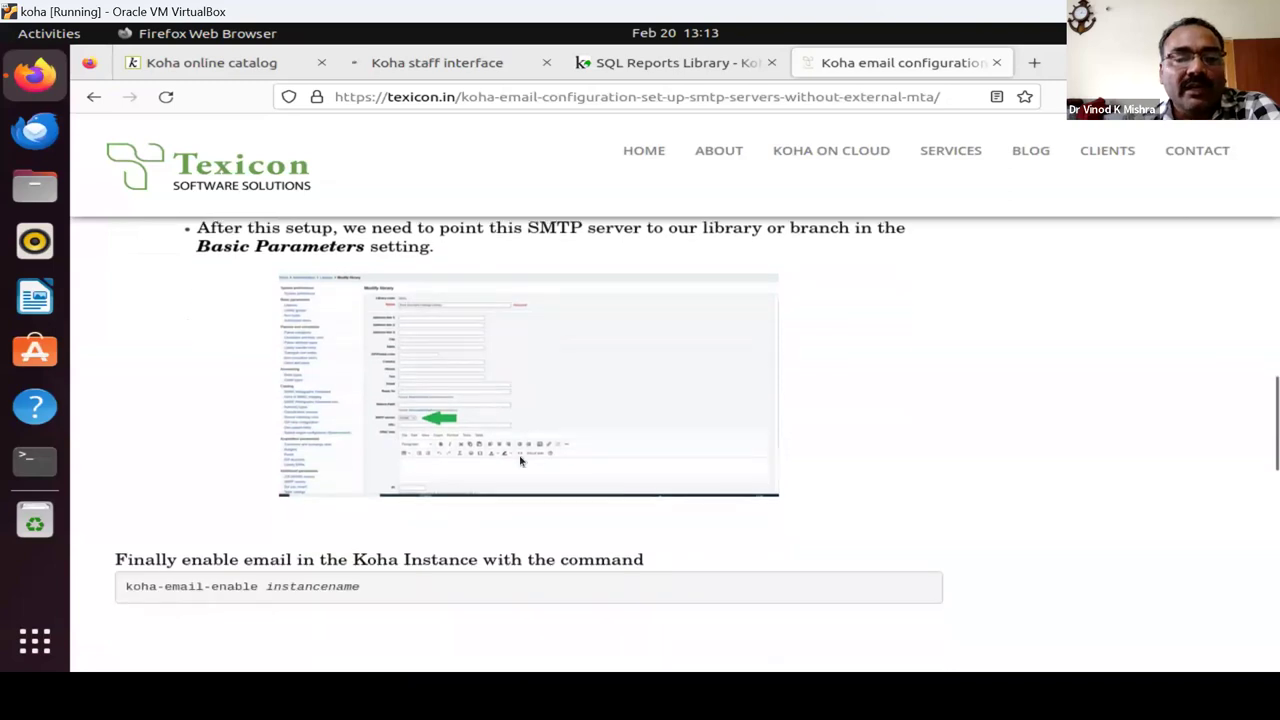
scroll(550, 429, "down", 8)
scroll(556, 414, "up", 15)
scroll(560, 417, "up", 6)
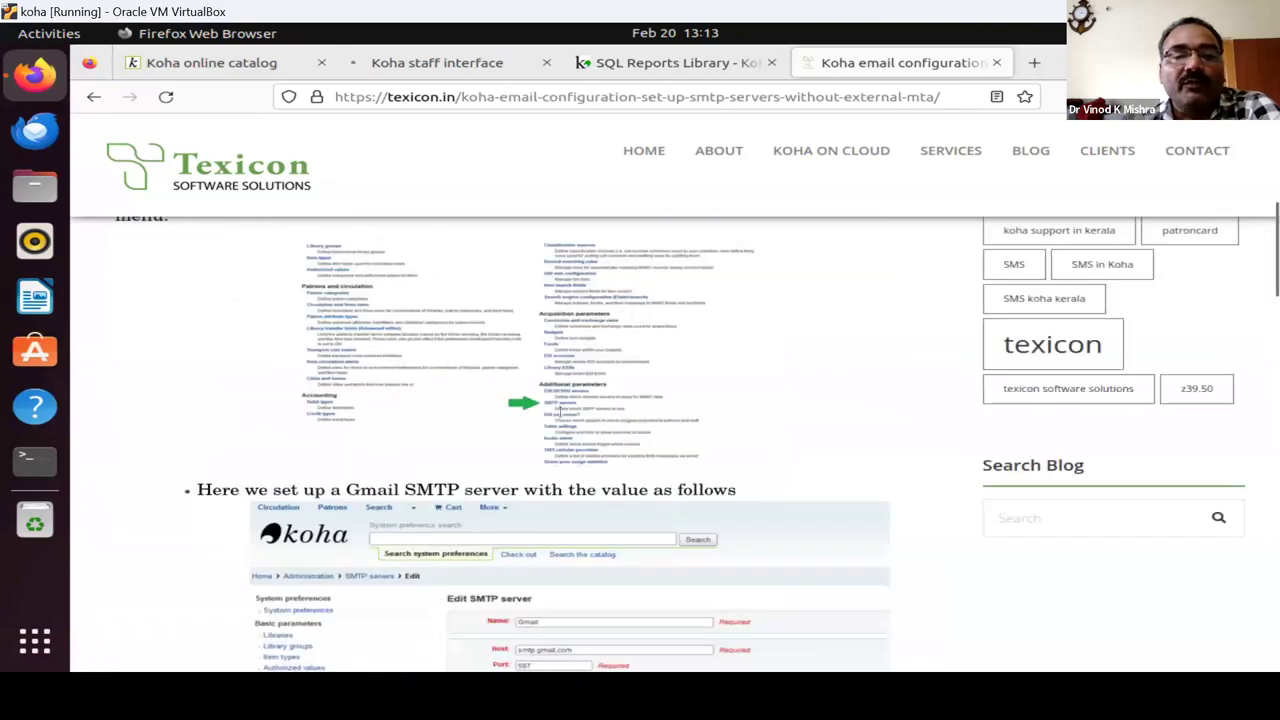
scroll(560, 417, "up", 10)
scroll(279, 507, "up", 2)
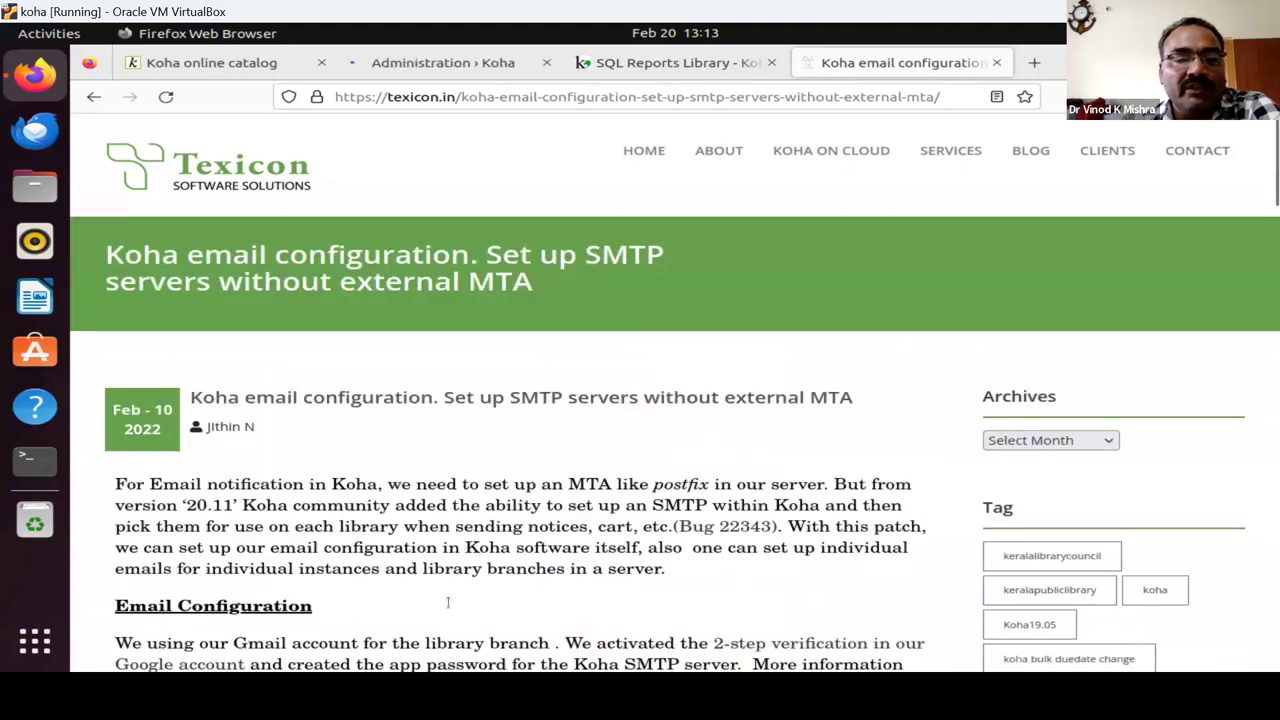
left_click(487, 66)
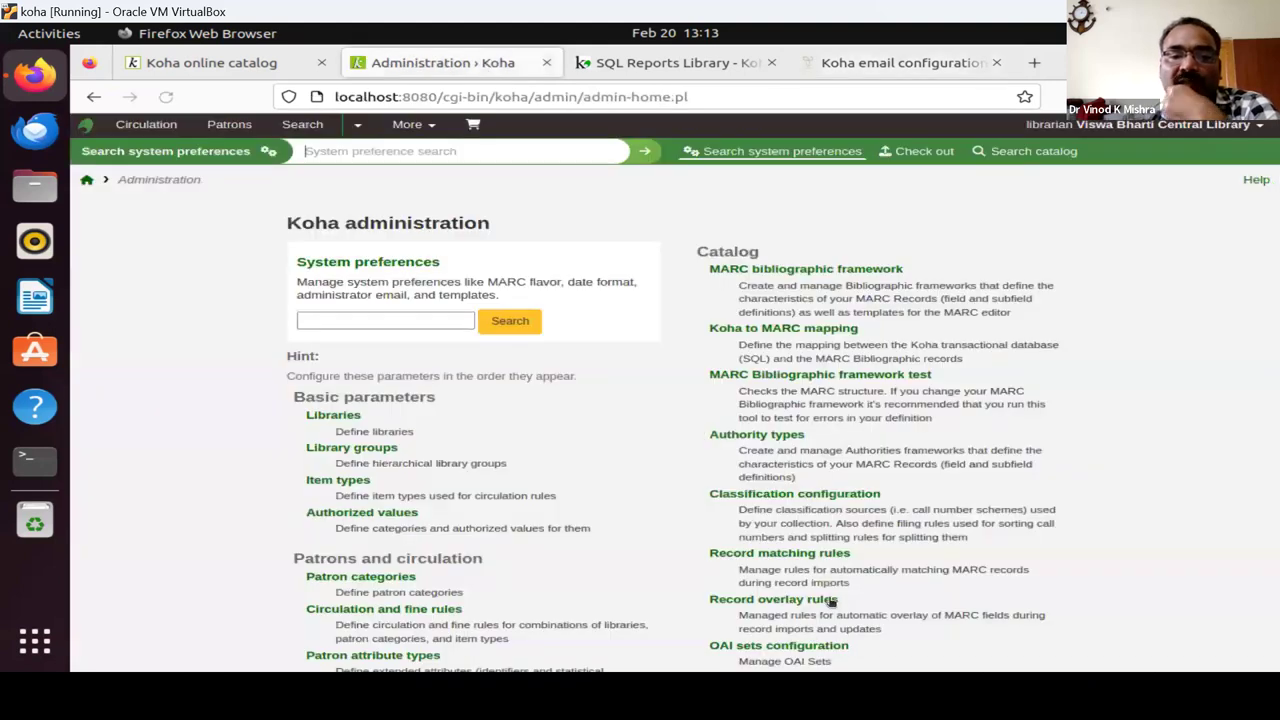
Open the SMTP servers page from Koha administration.
scroll(832, 602, "down", 3)
scroll(776, 424, "down", 7)
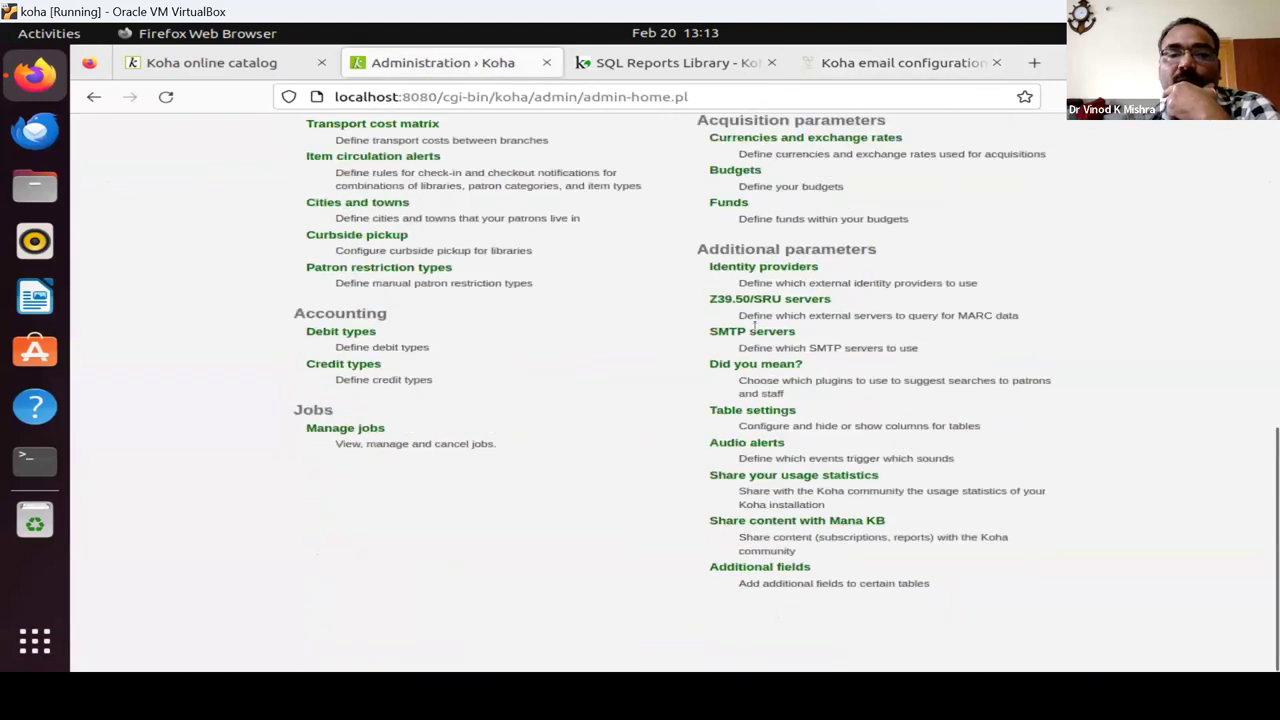
left_click(746, 340)
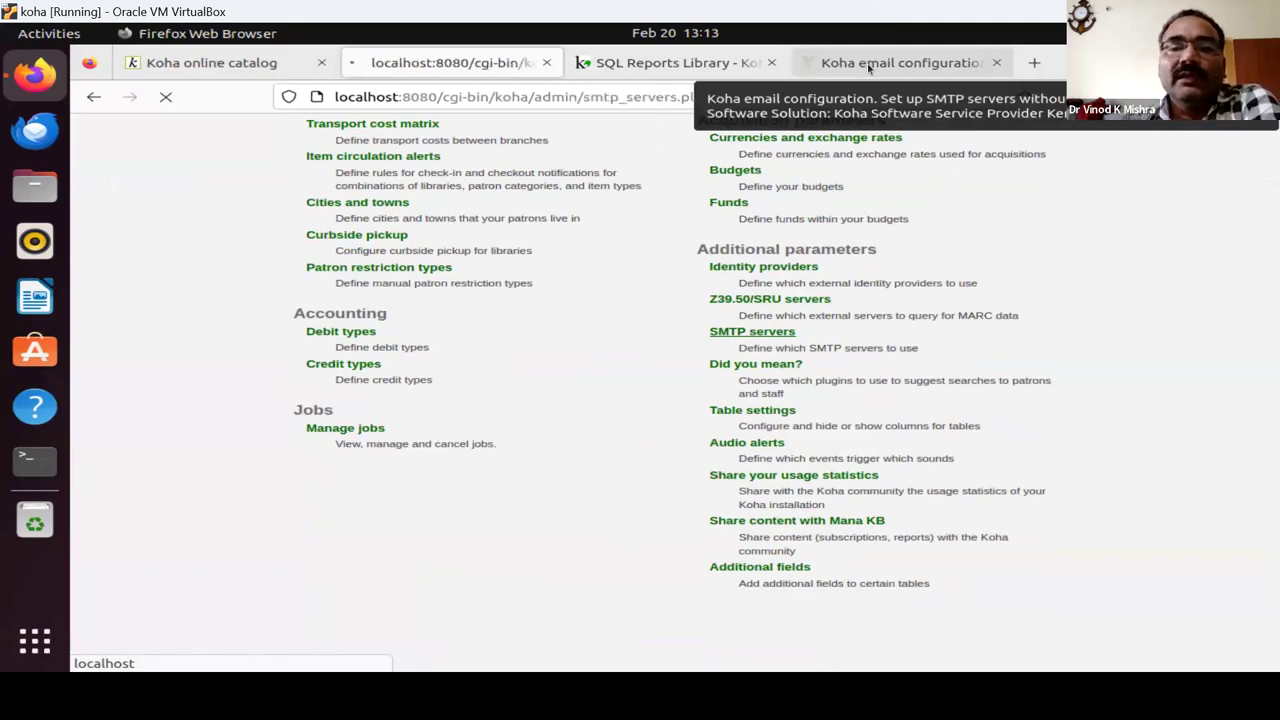
Compare the SMTP servers page with the Texicon article, then return to the staff home page.
left_click(867, 63)
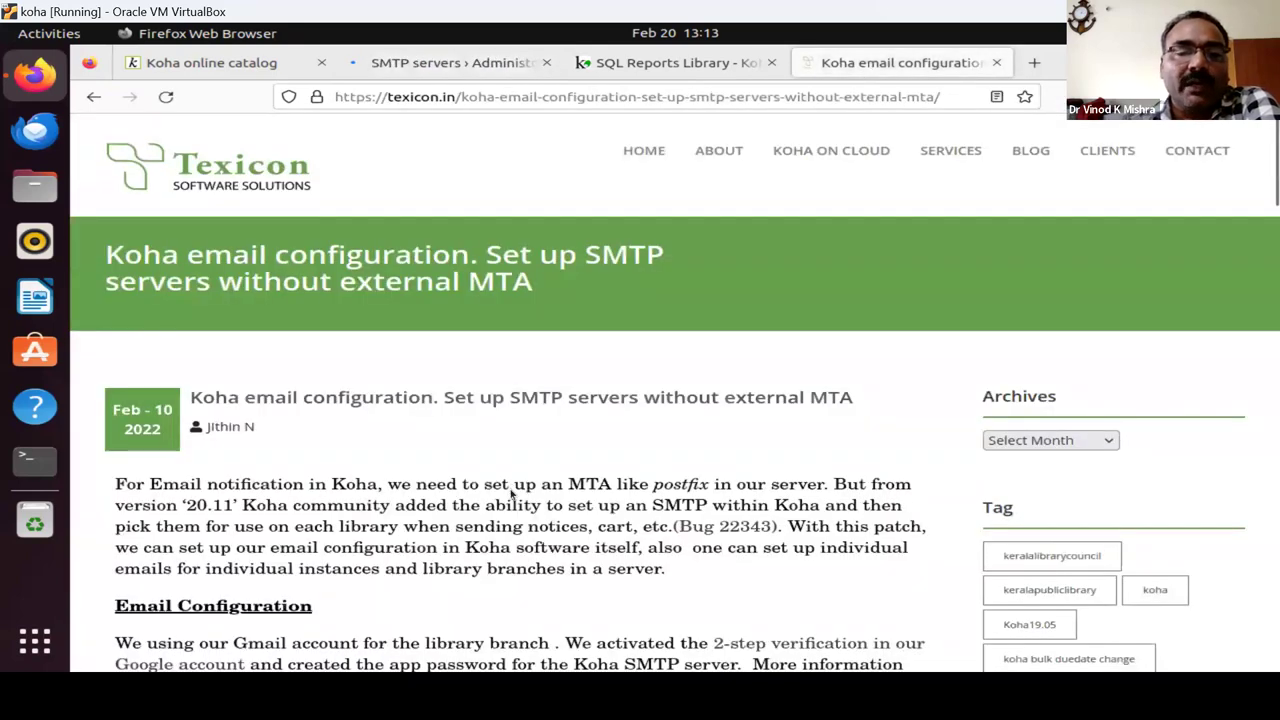
scroll(510, 491, "down", 5)
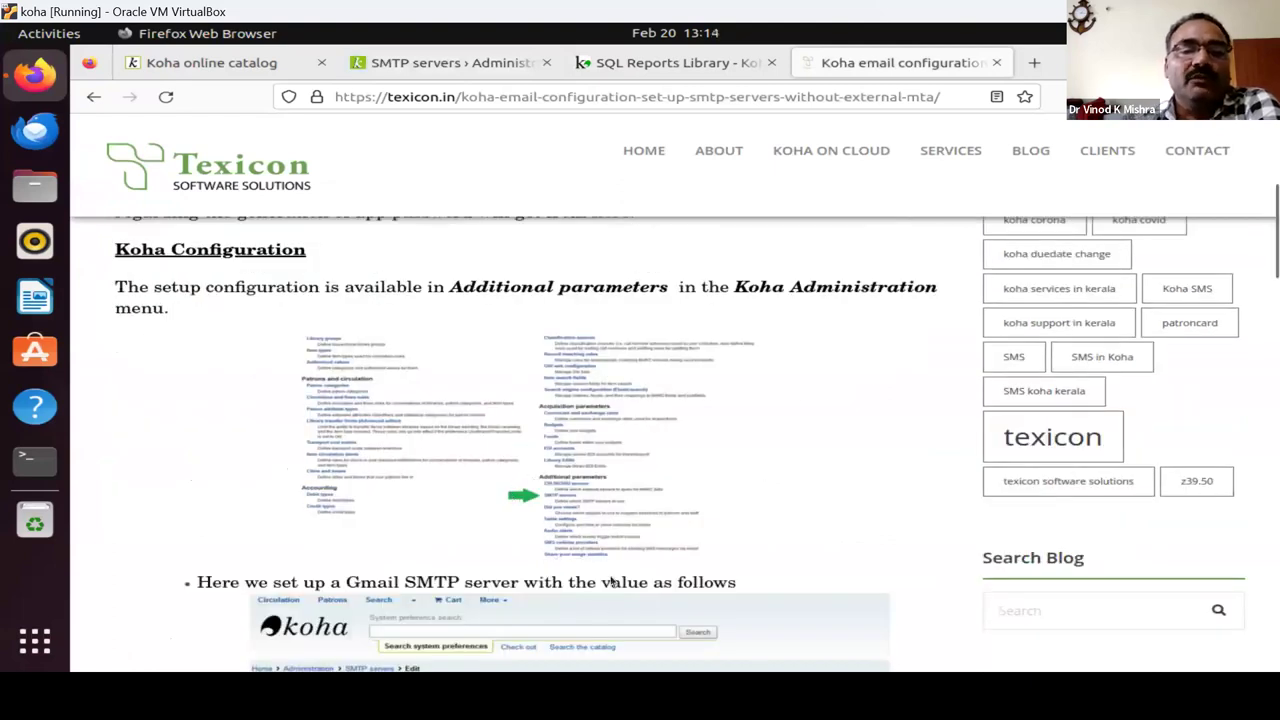
left_click(446, 63)
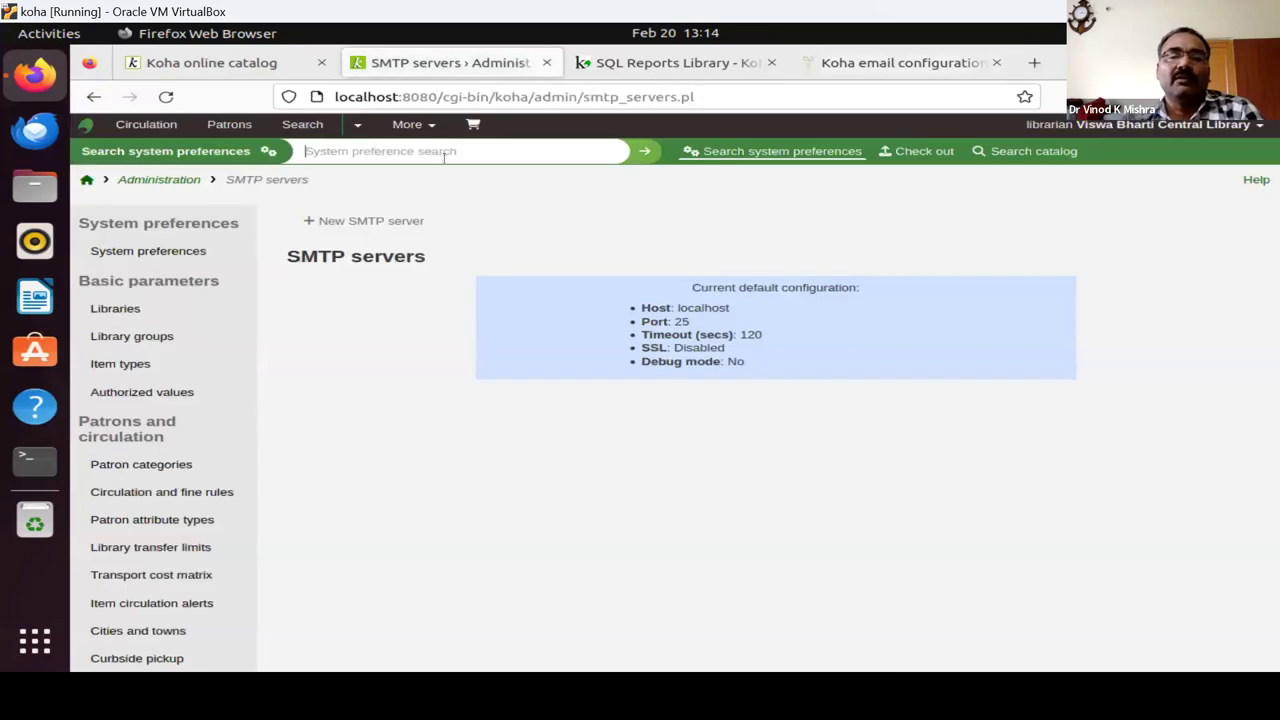
left_click(87, 179)
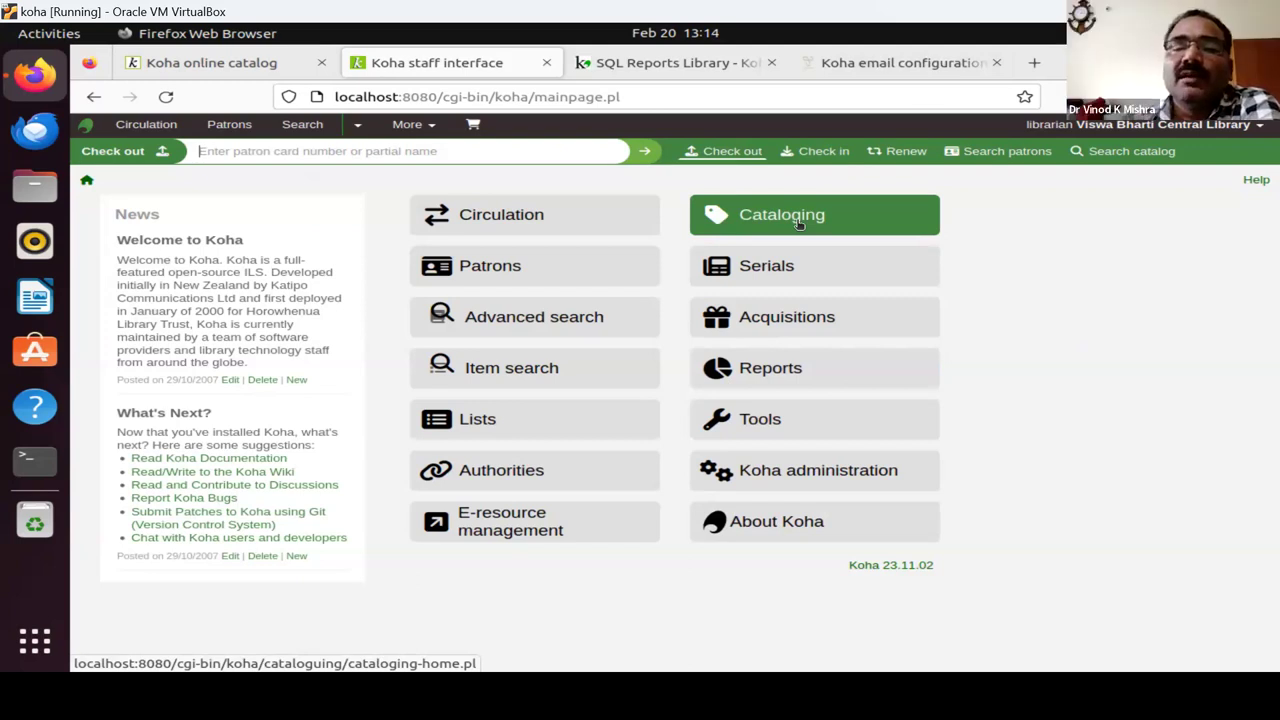
Open the Cataloging module from the staff home page.
left_click(799, 224)
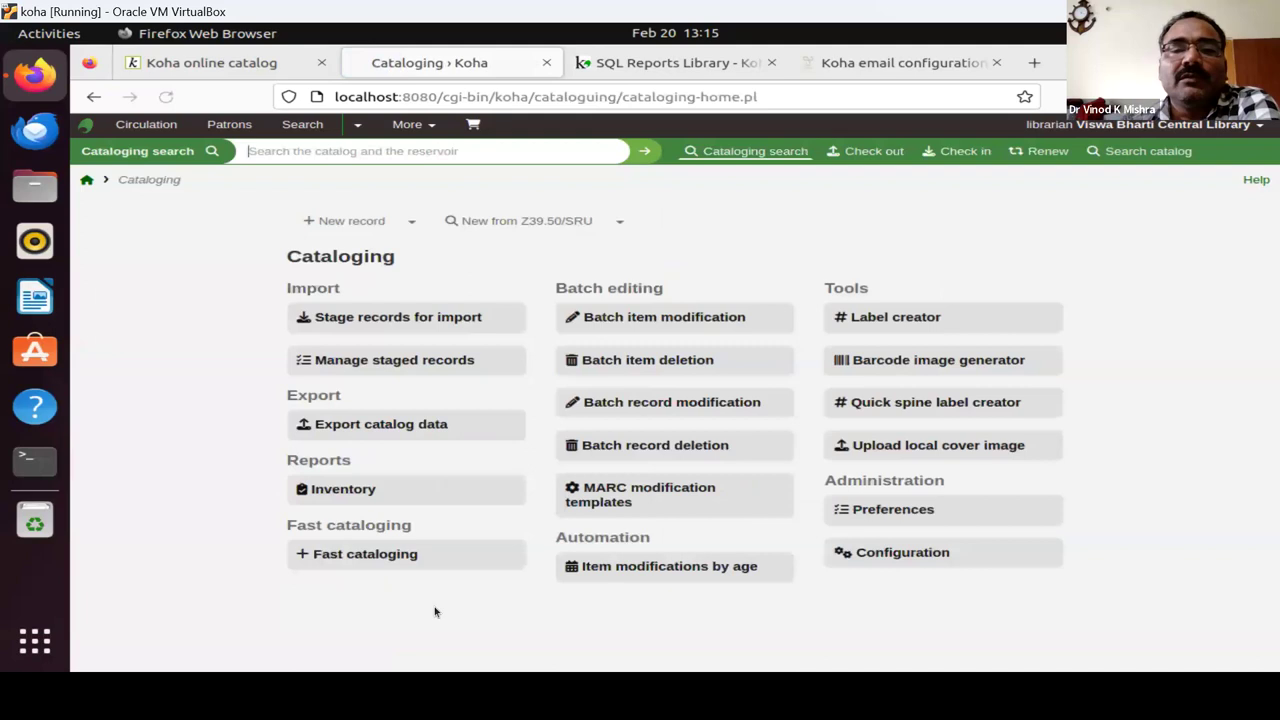
Start a new MARC record using the Default framework.
left_click(410, 222)
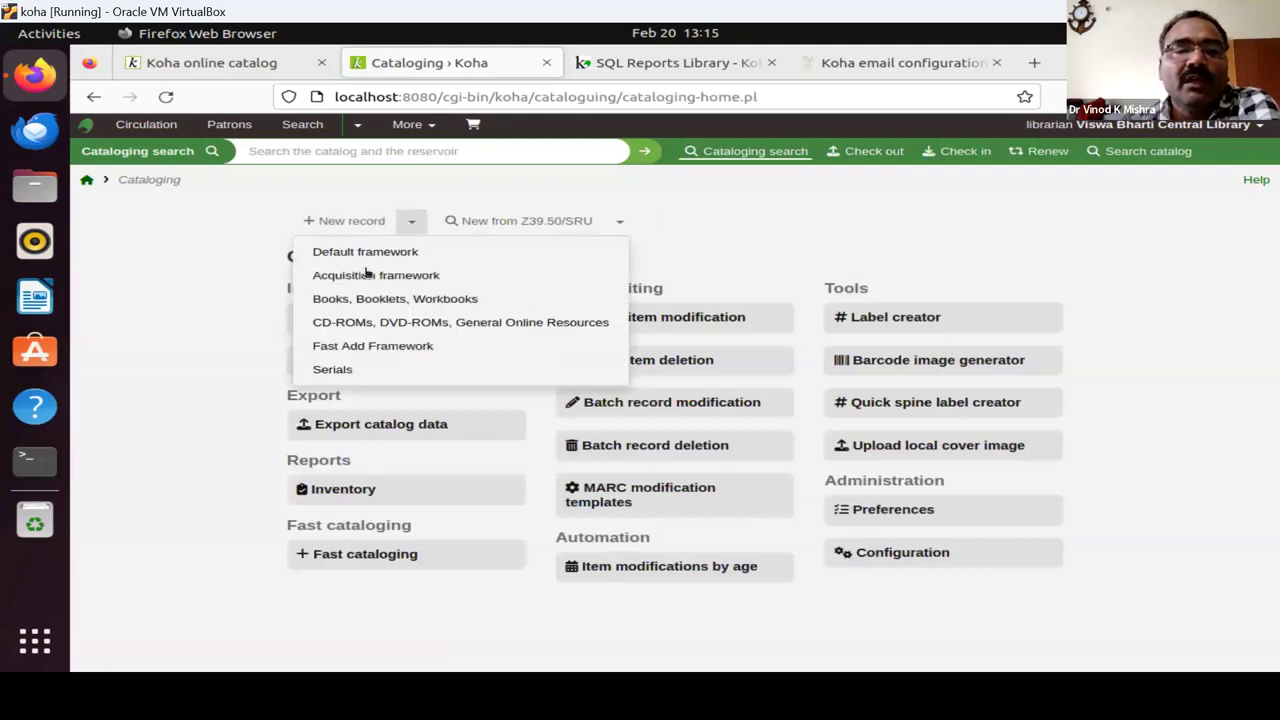
left_click(366, 251)
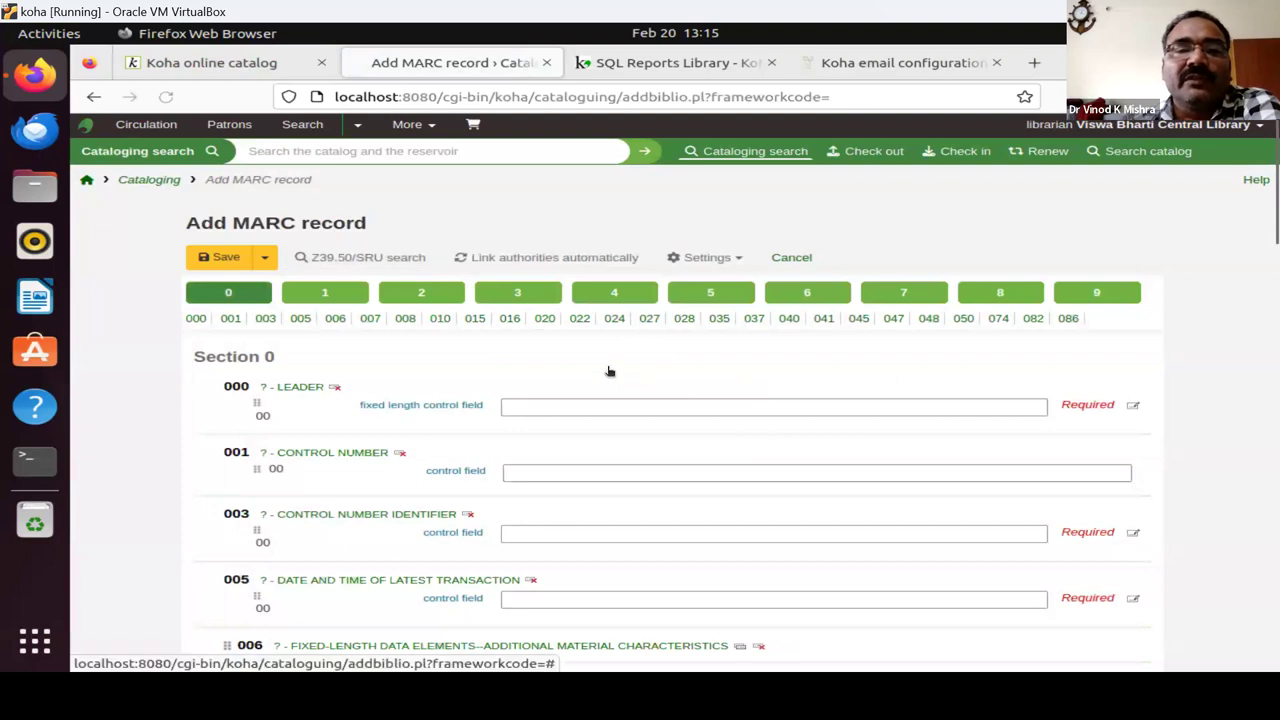
scroll(415, 327, "down", 2)
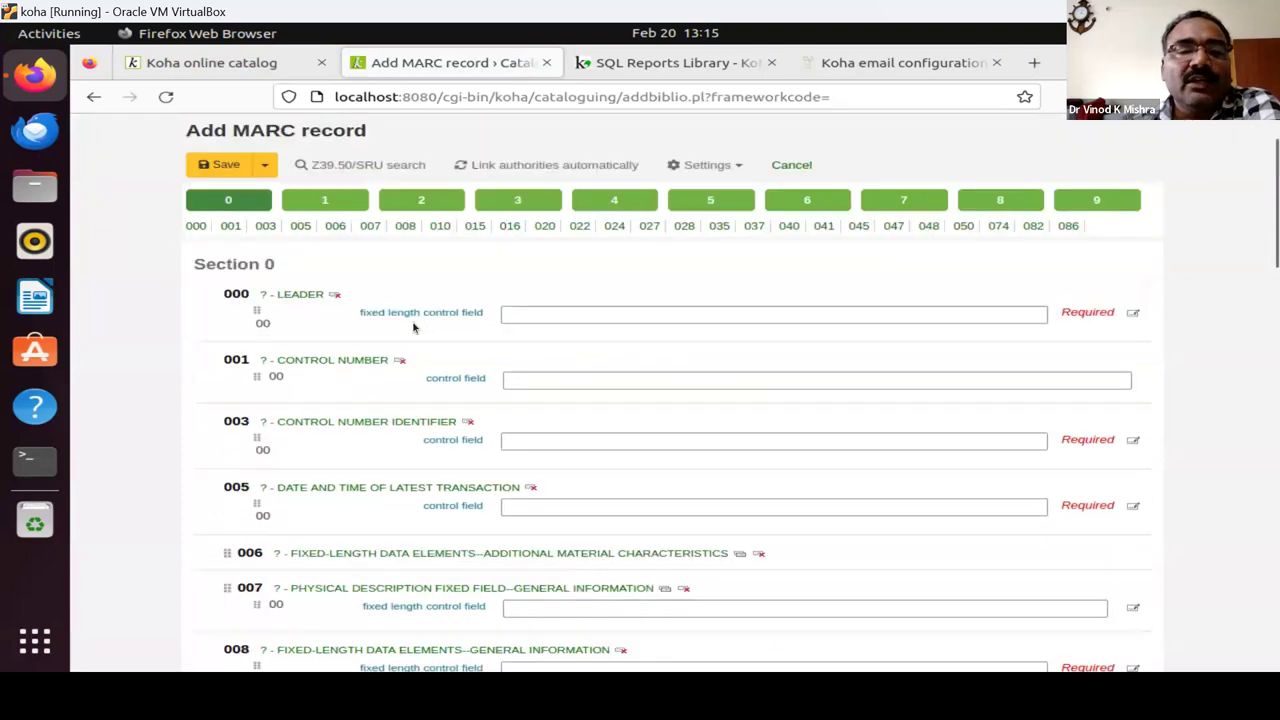
Browse the Add MARC record form's tab 8 series fields and tab 7 added-entry fields.
scroll(986, 200, "down", 2)
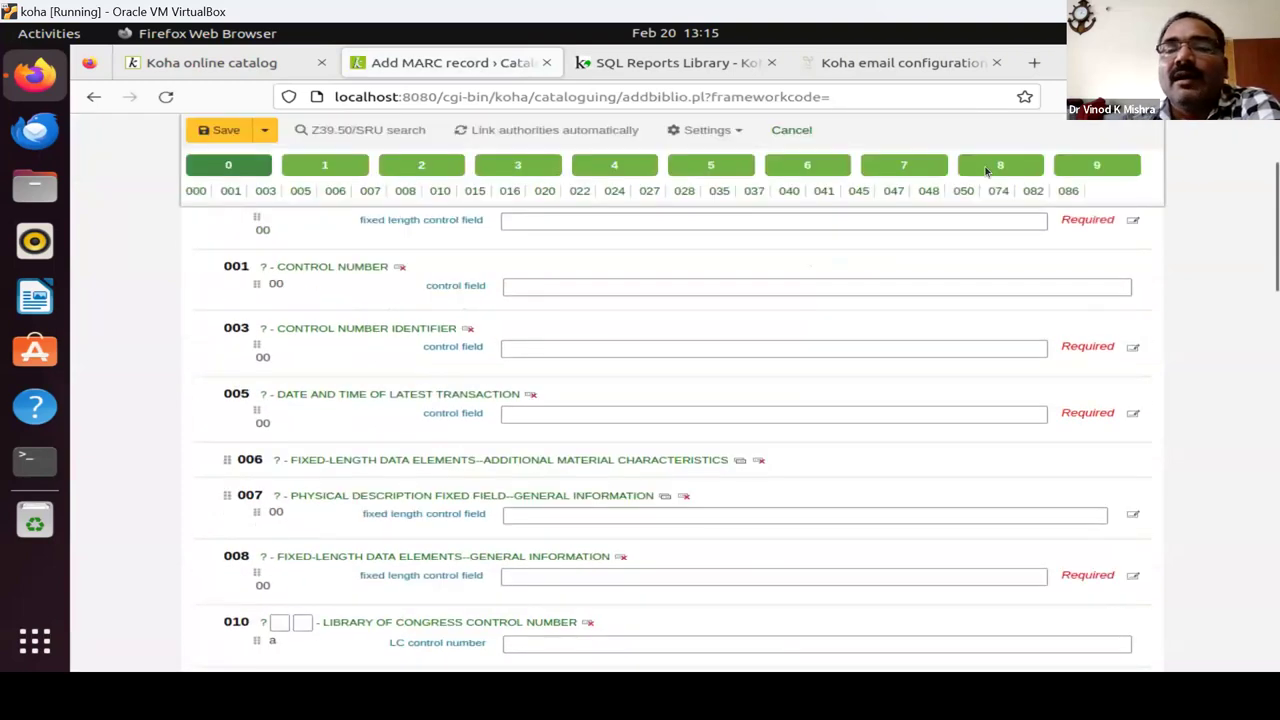
scroll(998, 172, "up", 2)
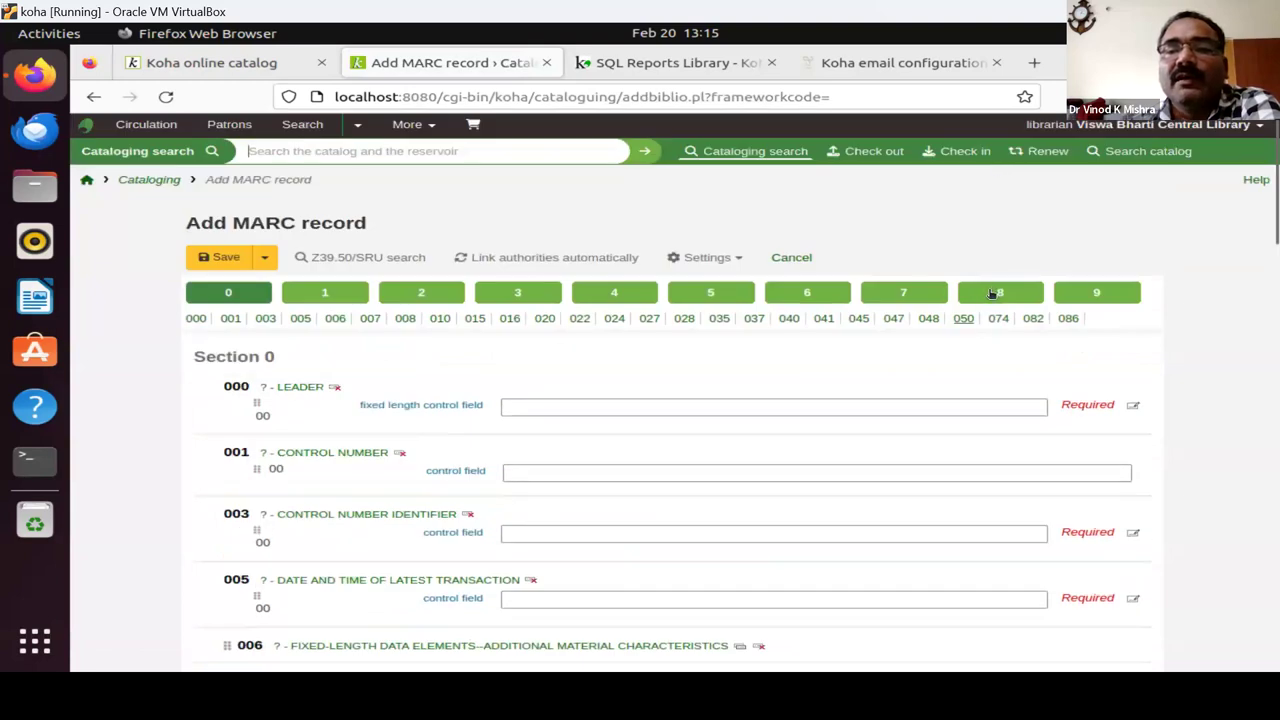
left_click(992, 293)
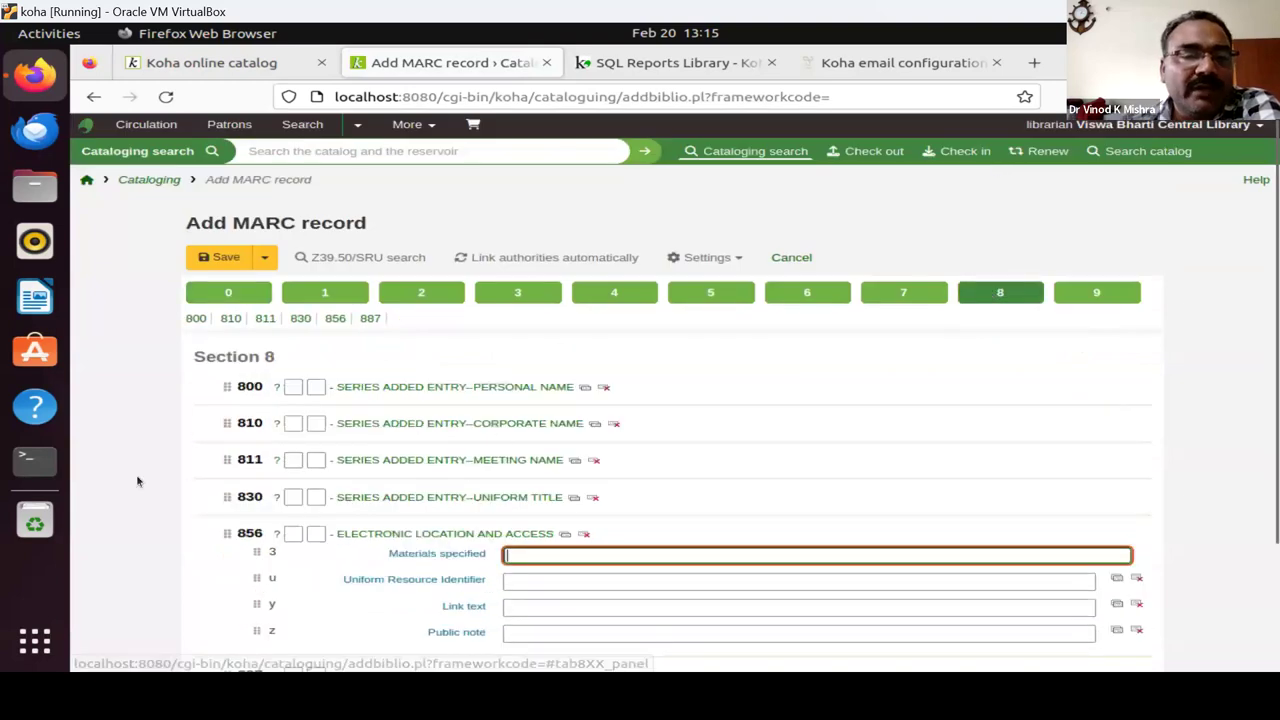
scroll(140, 482, "down", 3)
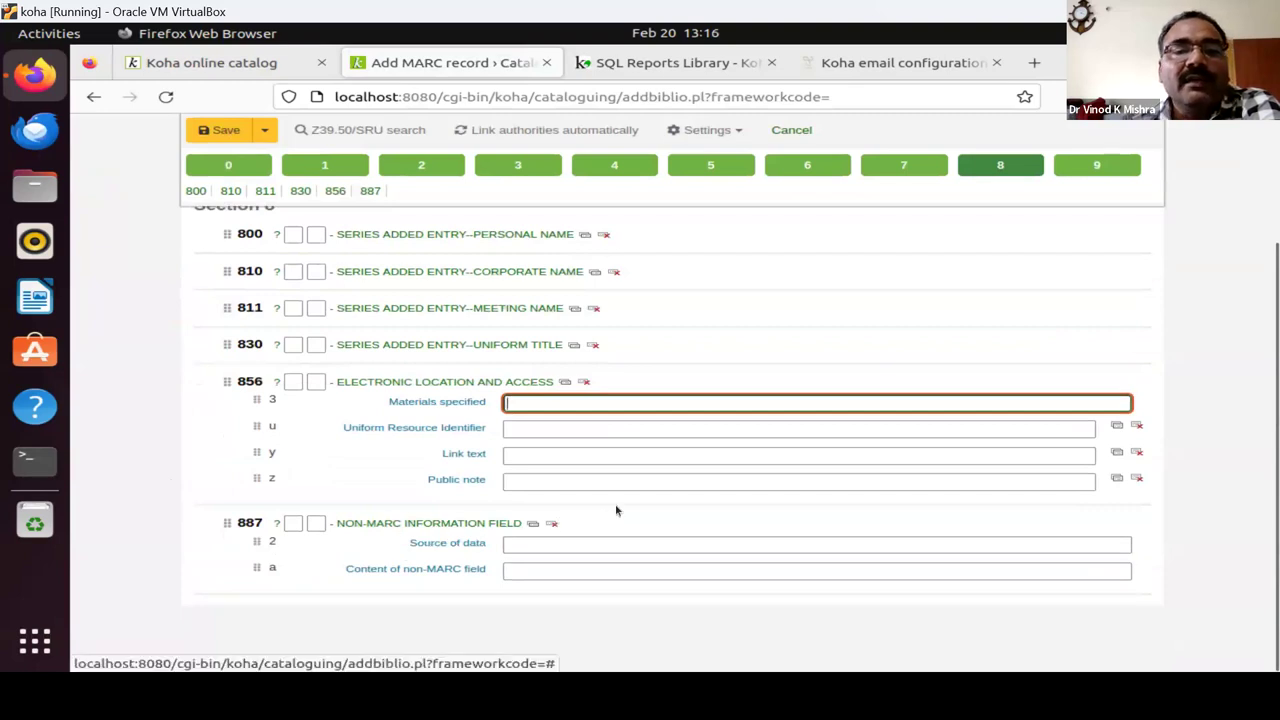
scroll(614, 509, "up", 3)
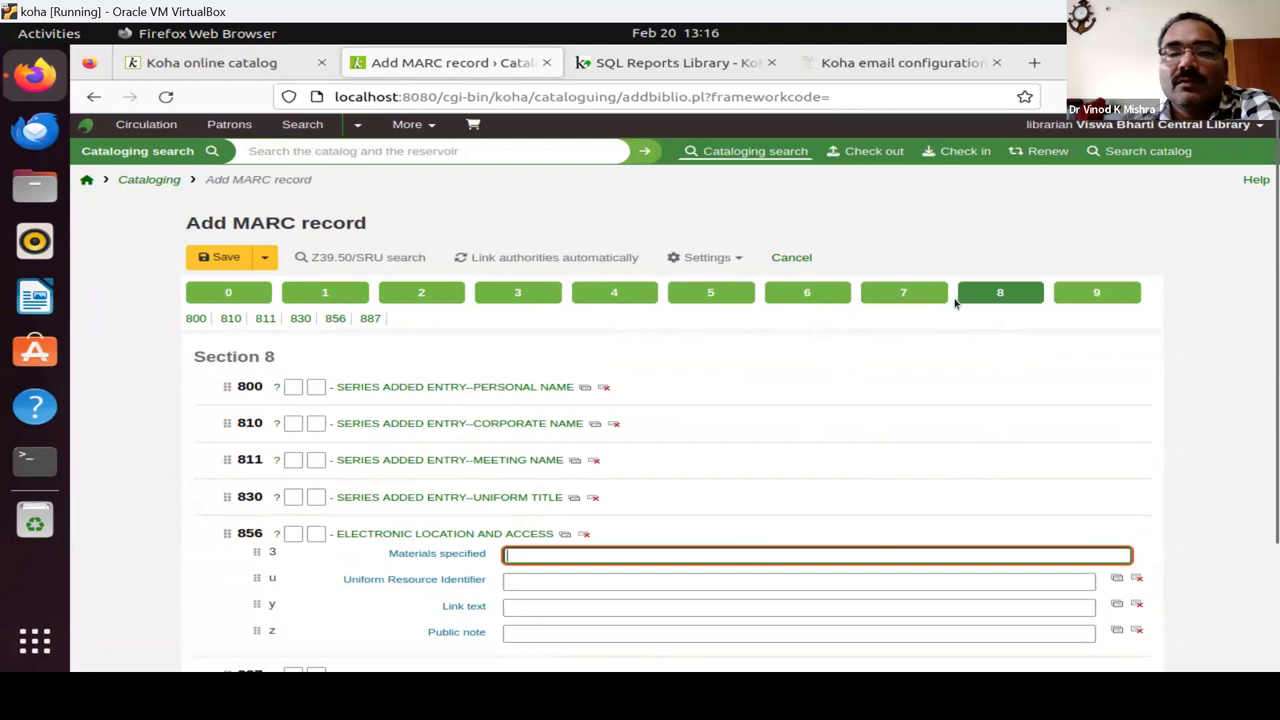
left_click(900, 305)
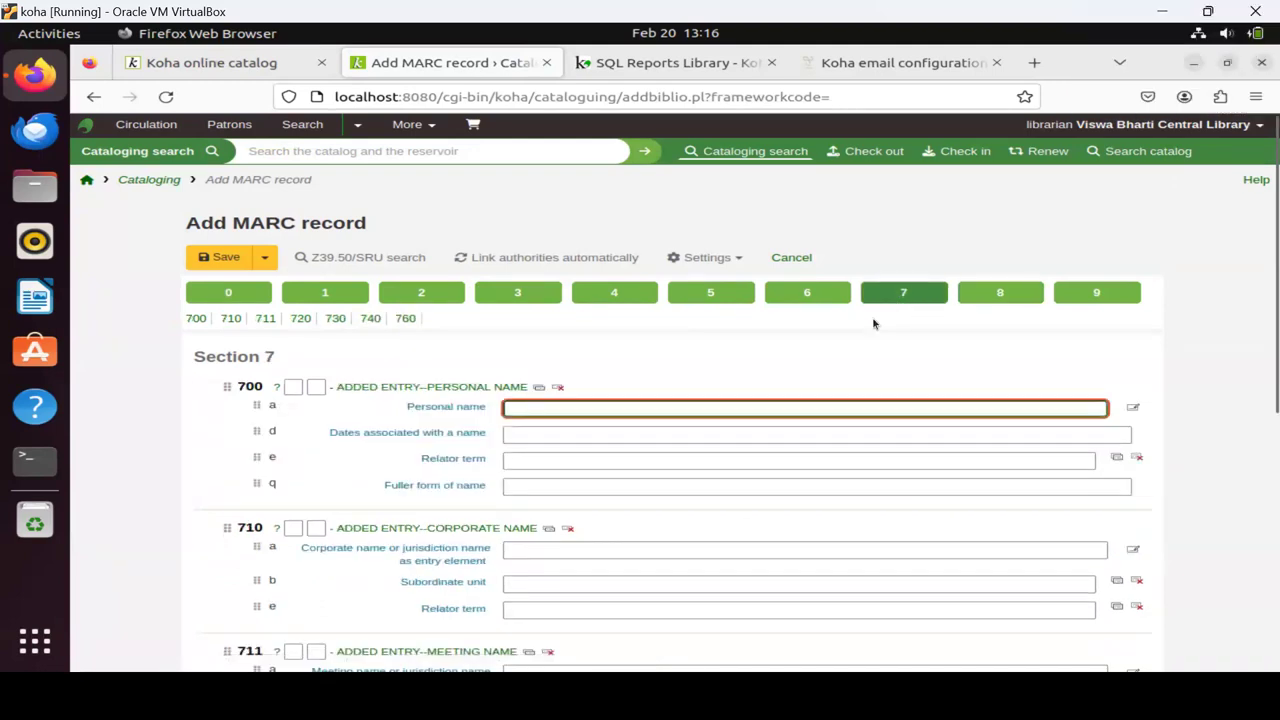
scroll(217, 486, "down", 2)
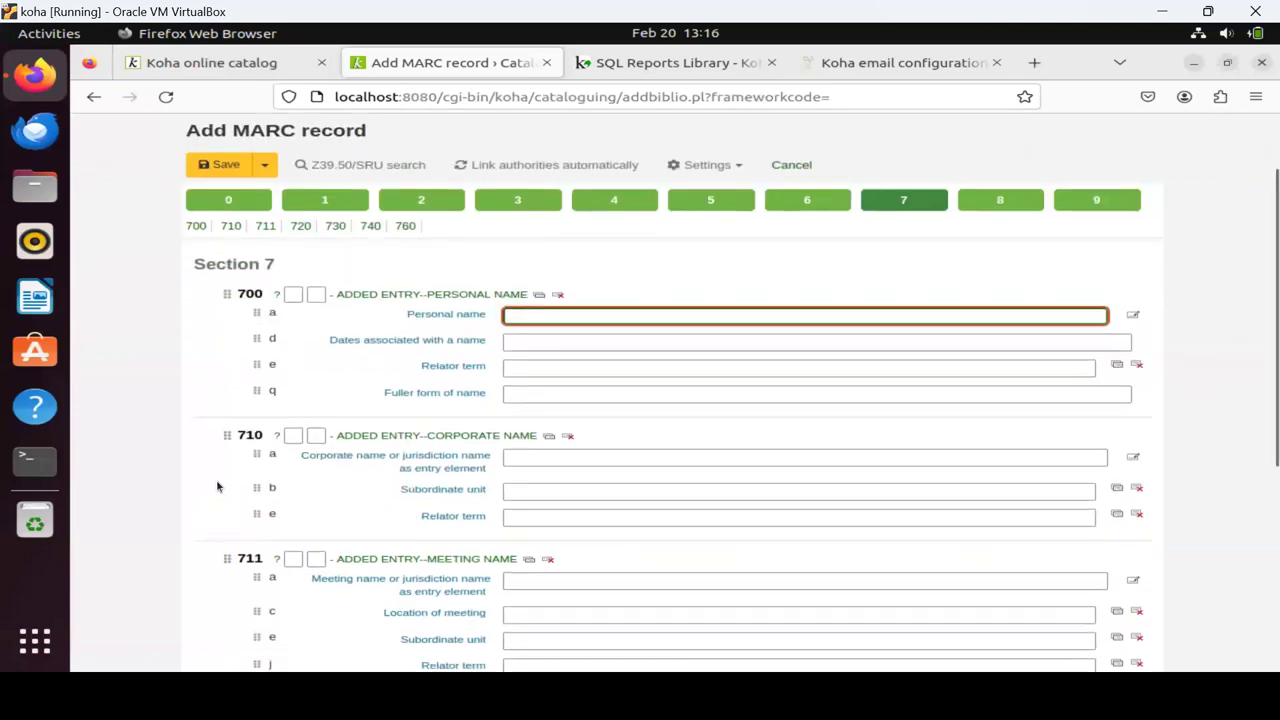
scroll(217, 486, "up", 2)
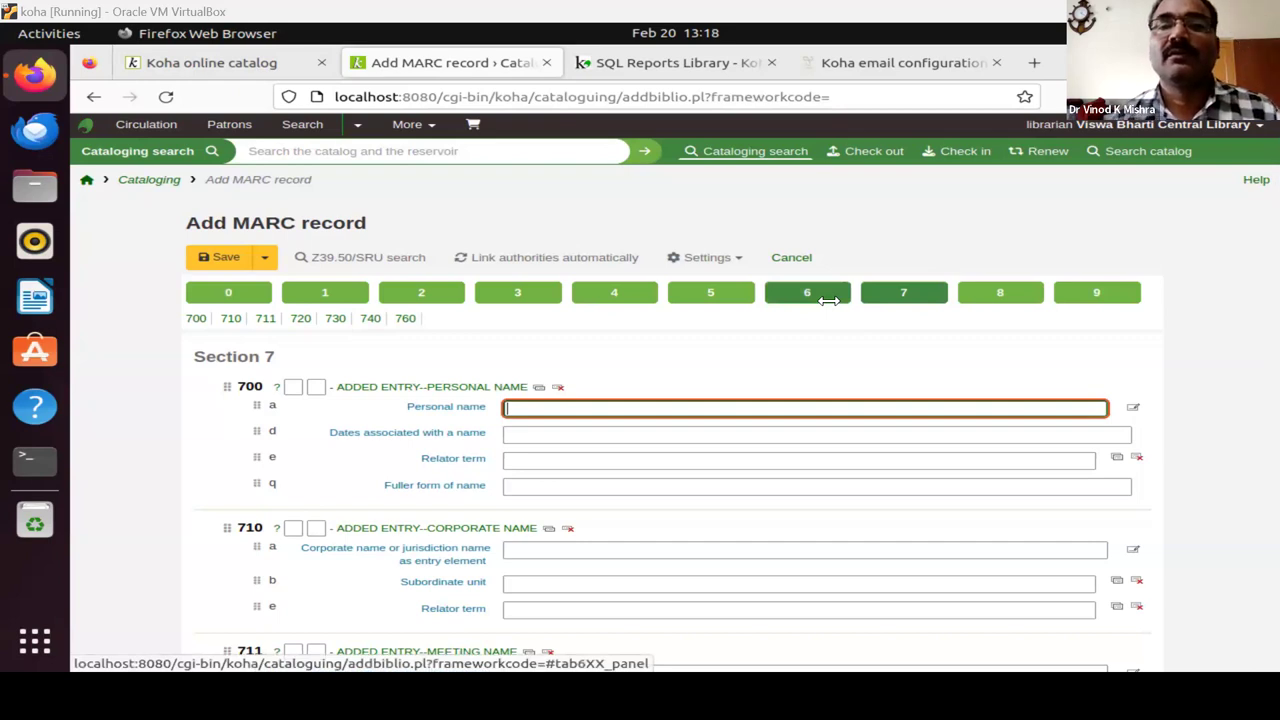
left_click(864, 67)
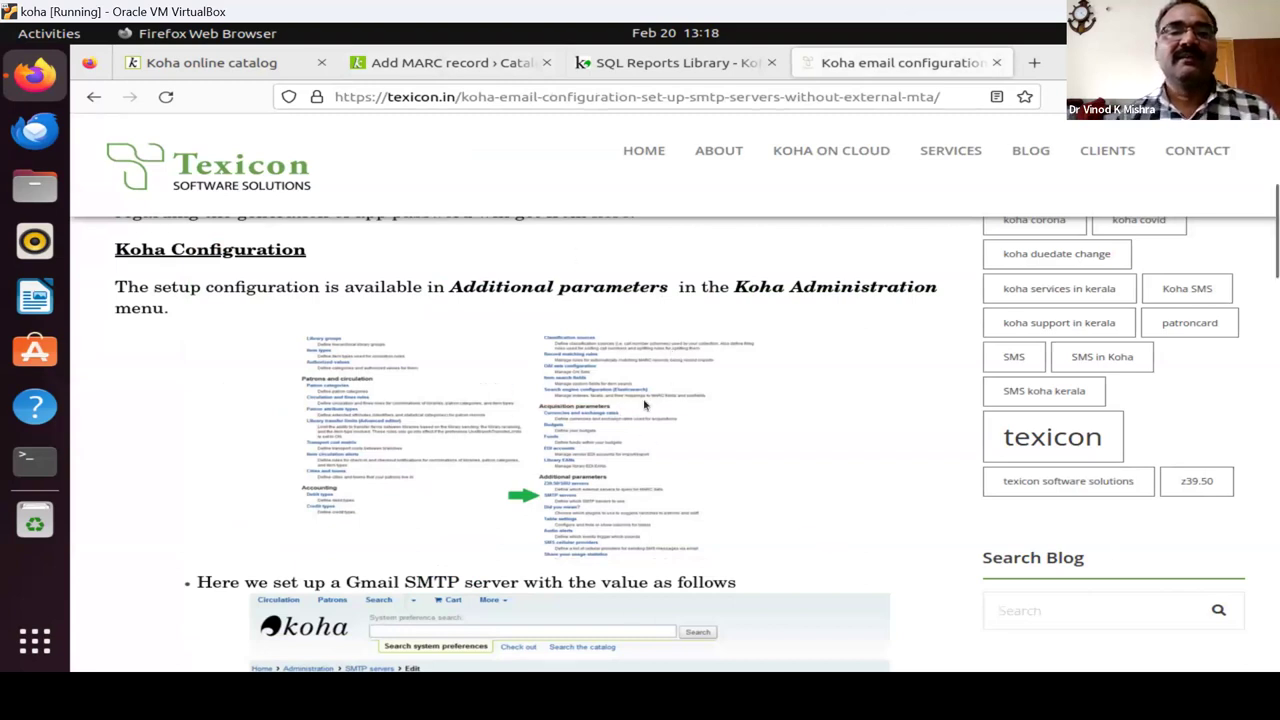
Close the Texicon article, SQL Reports Library and Add MARC record tabs.
left_click(411, 66)
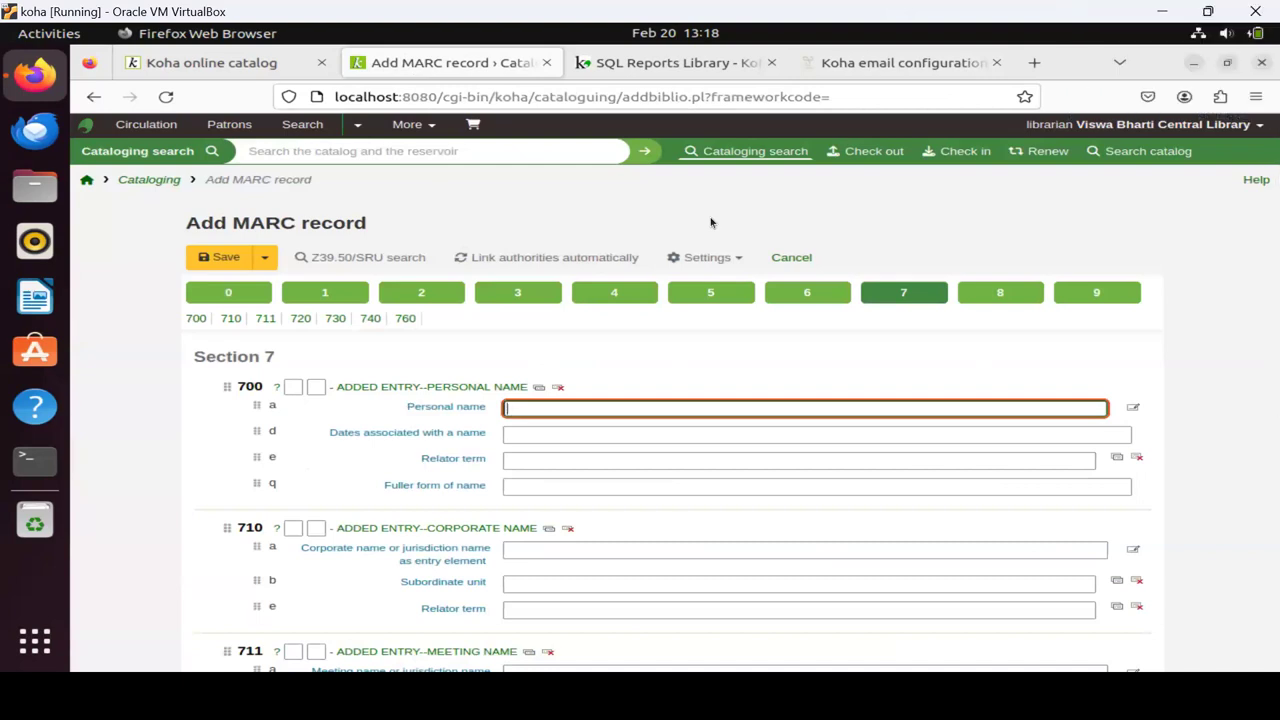
left_click(908, 63)
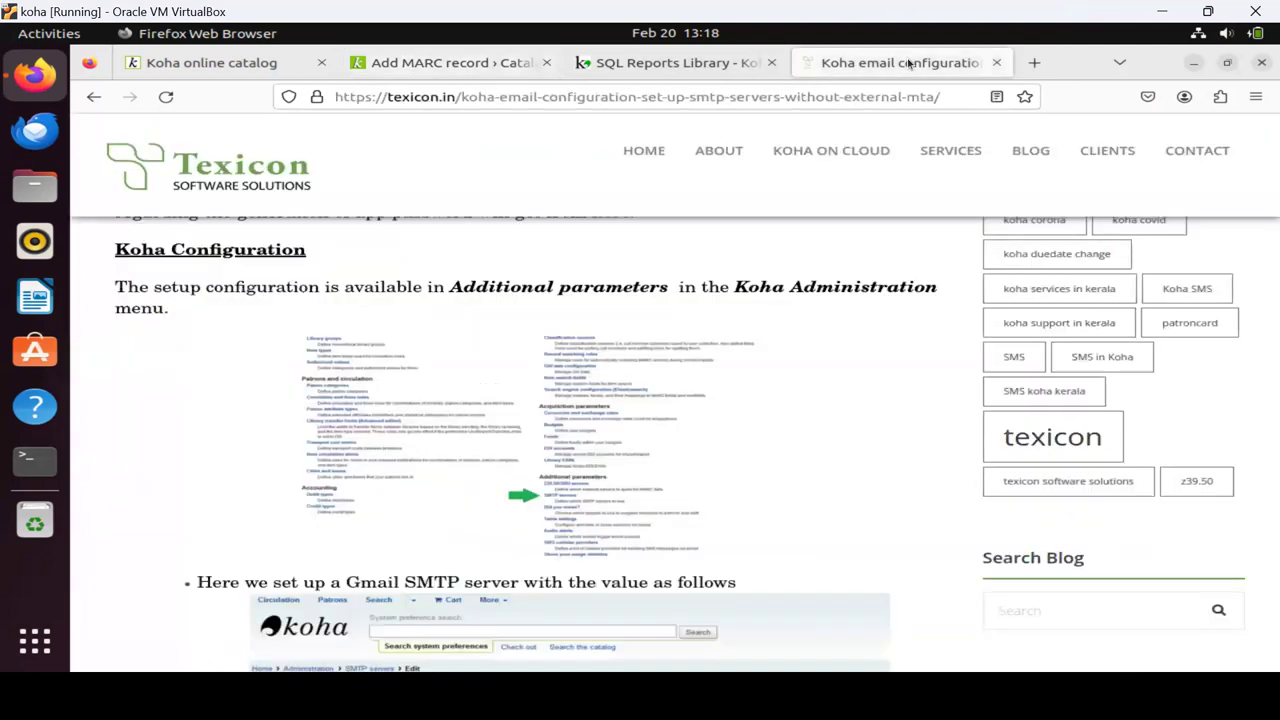
left_click(999, 69)
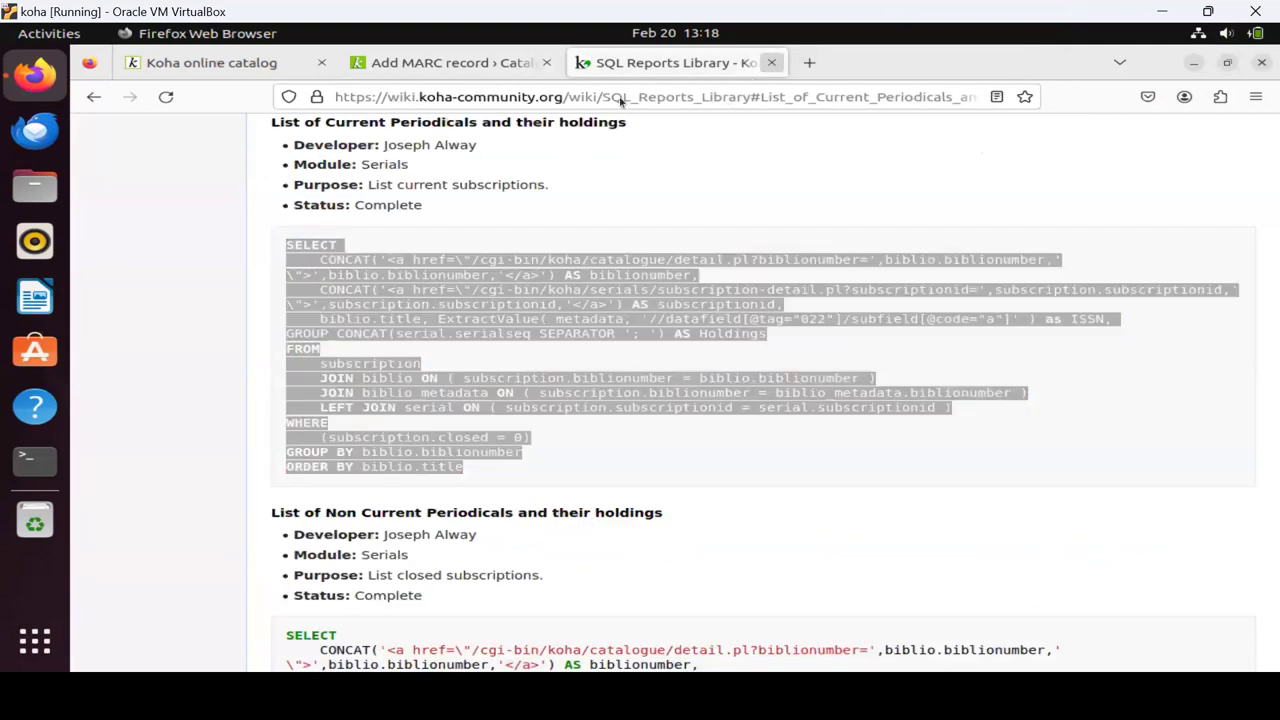
left_click(770, 64)
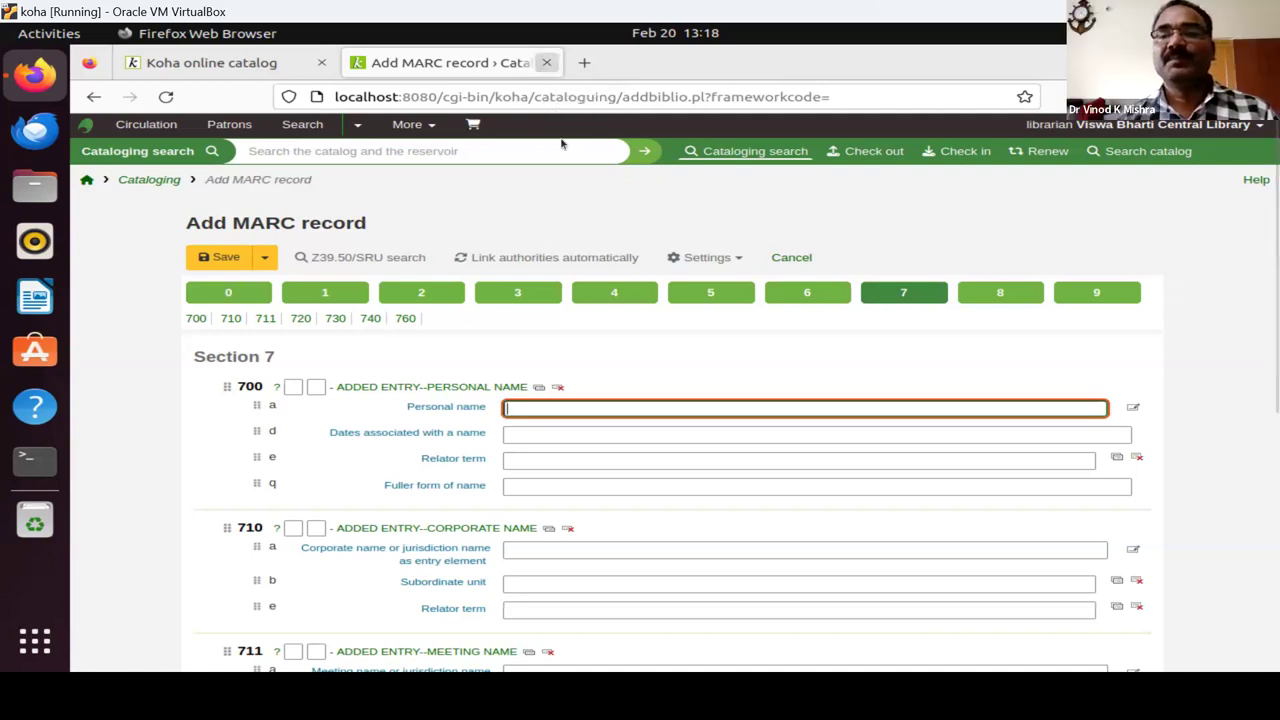
key("ctrl+w")
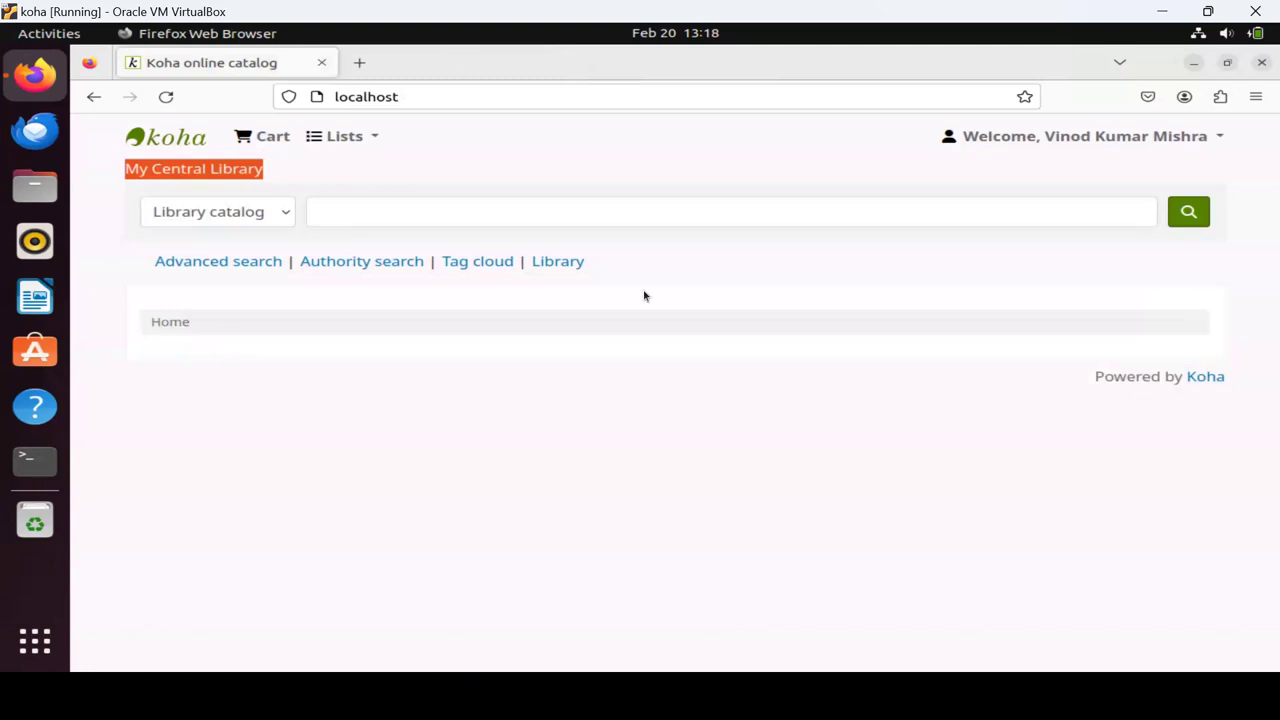
Try the screenshot tool's Screen and Selection modes, then close the VirtualBox window.
key("Print")
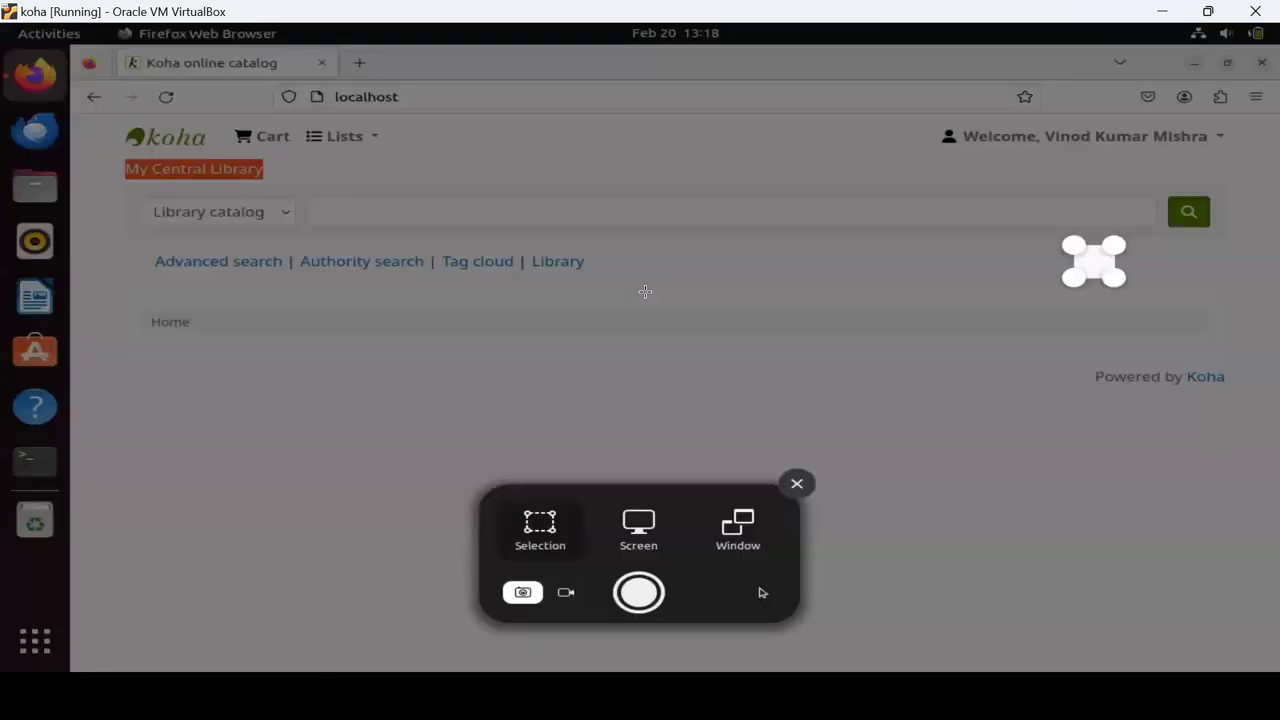
left_click(640, 527)
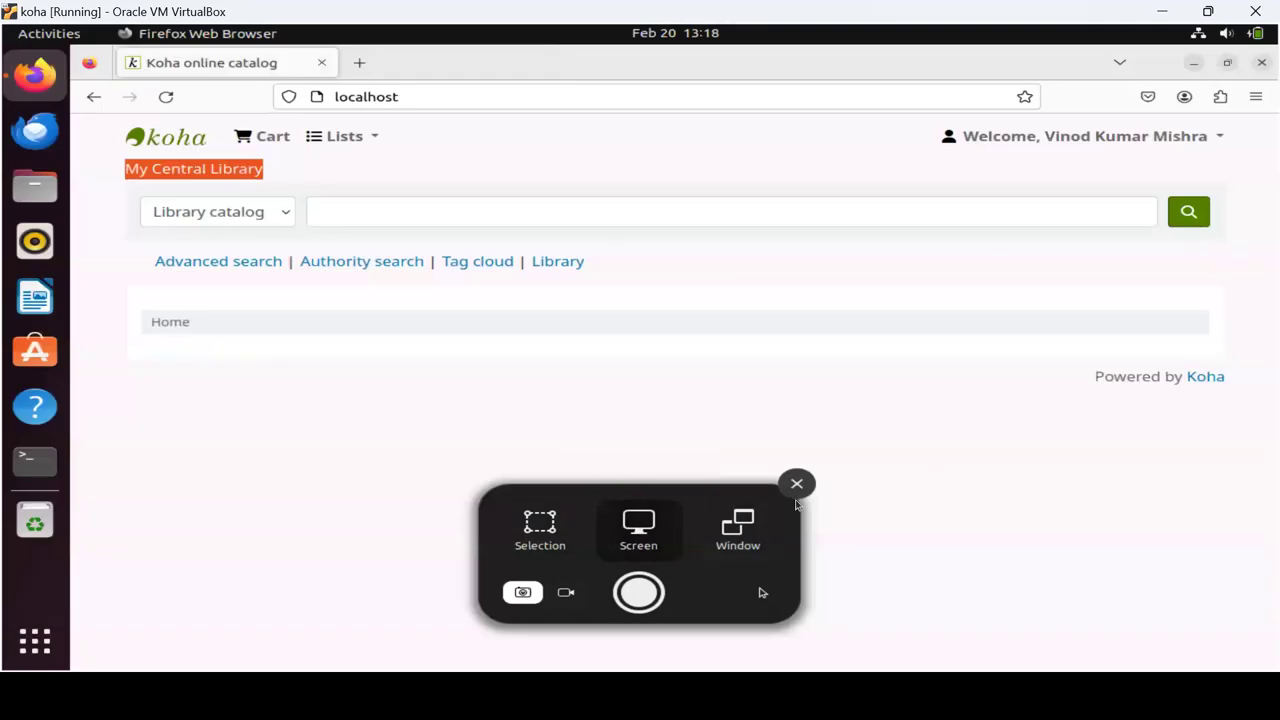
left_click(540, 533)
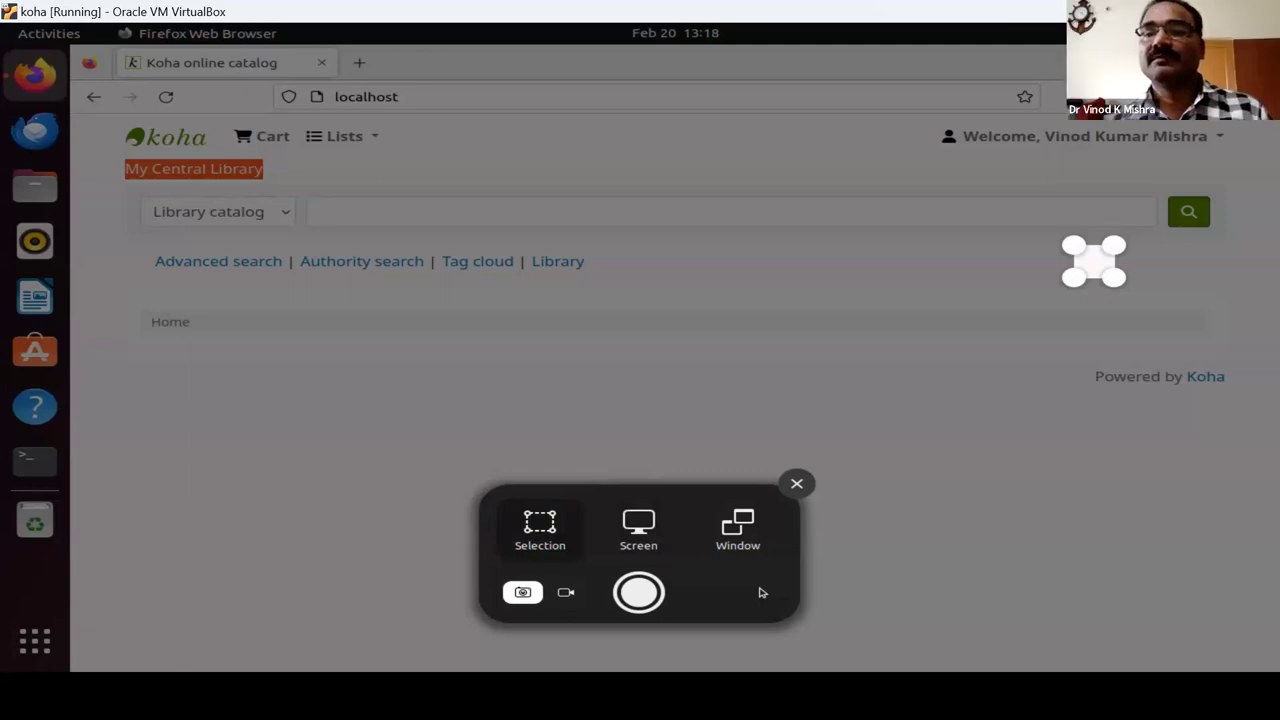
left_click(1255, 11)
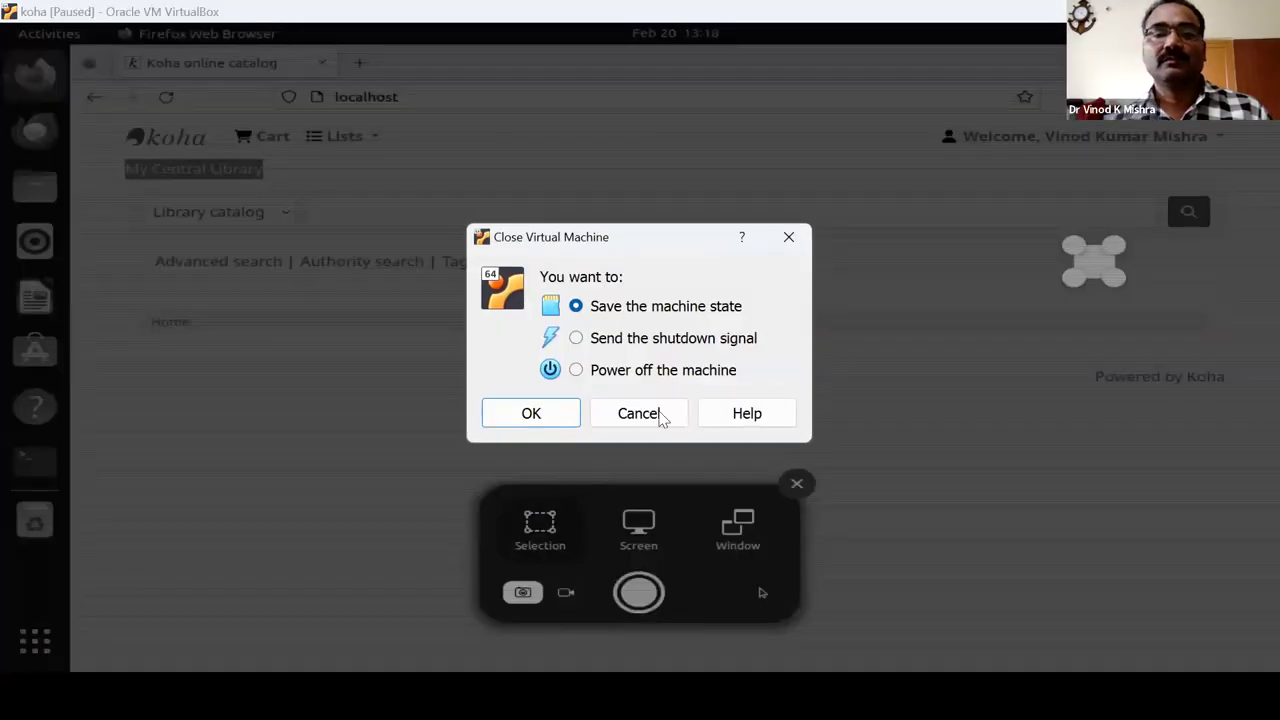